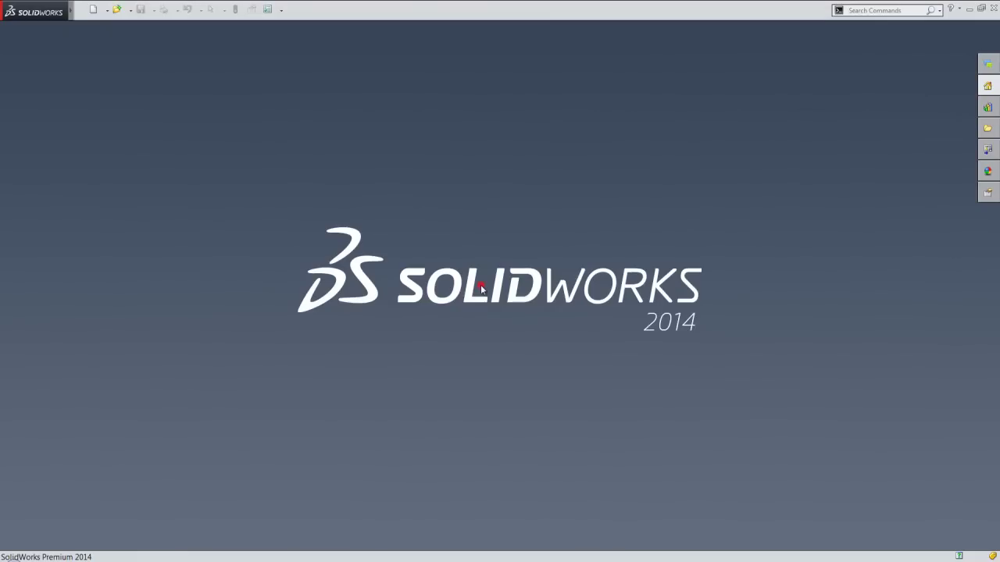
Create a new part, Part1, from the custom IPS inch part template
left_click(90, 10)
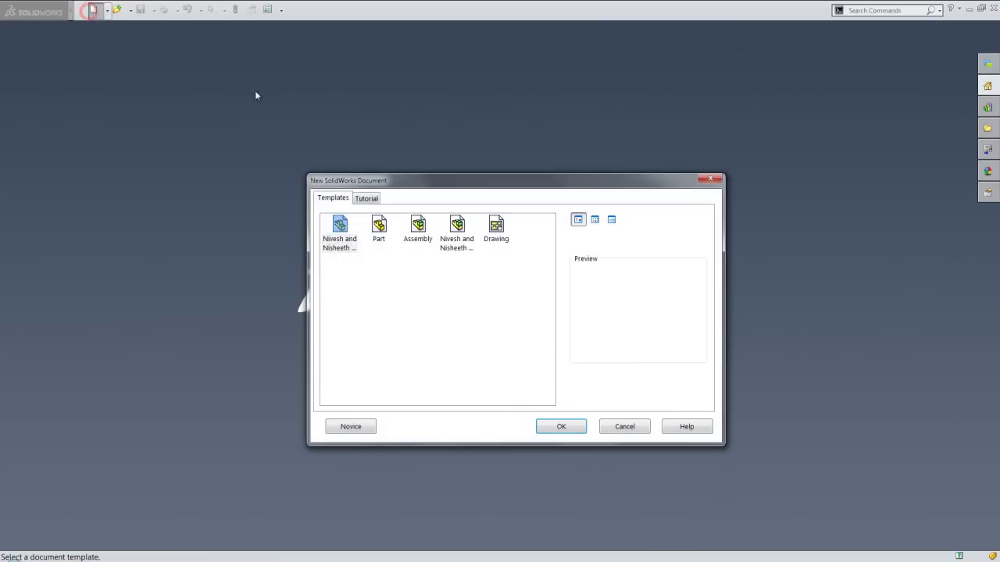
left_click(339, 226)
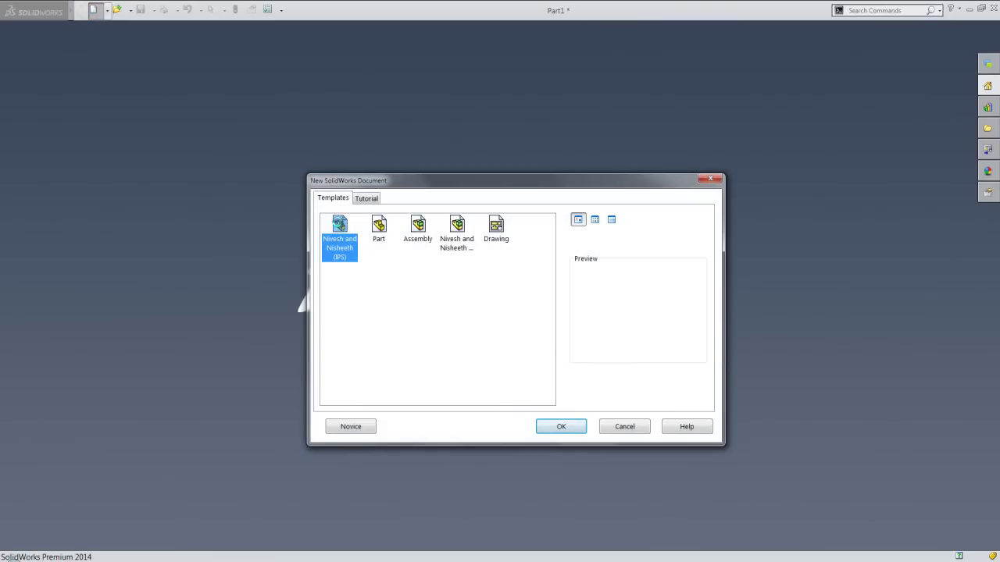
double_click(339, 226)
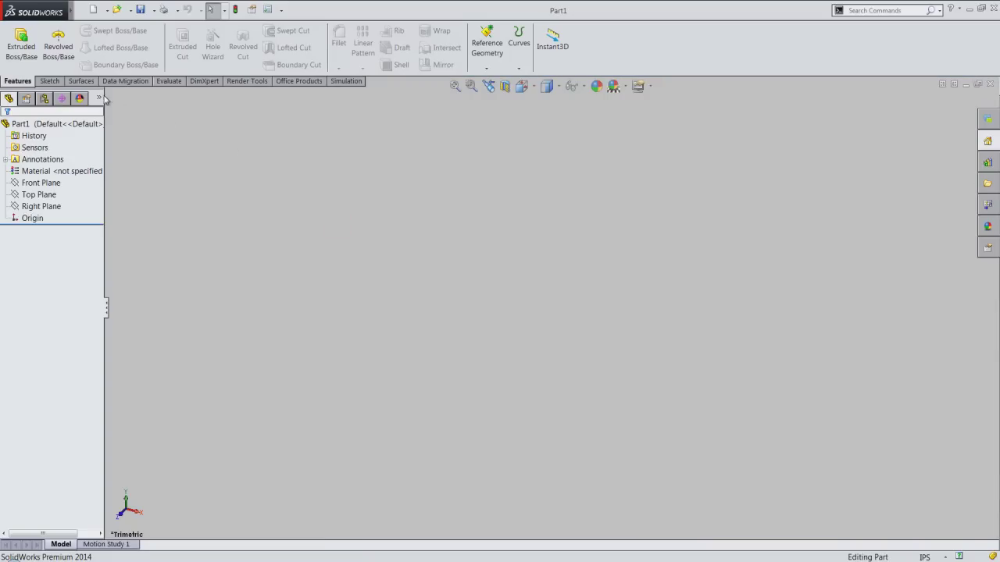
Start an extruded-boss sketch on the Front Plane with the infinite-length centerline tool
left_click(17, 61)
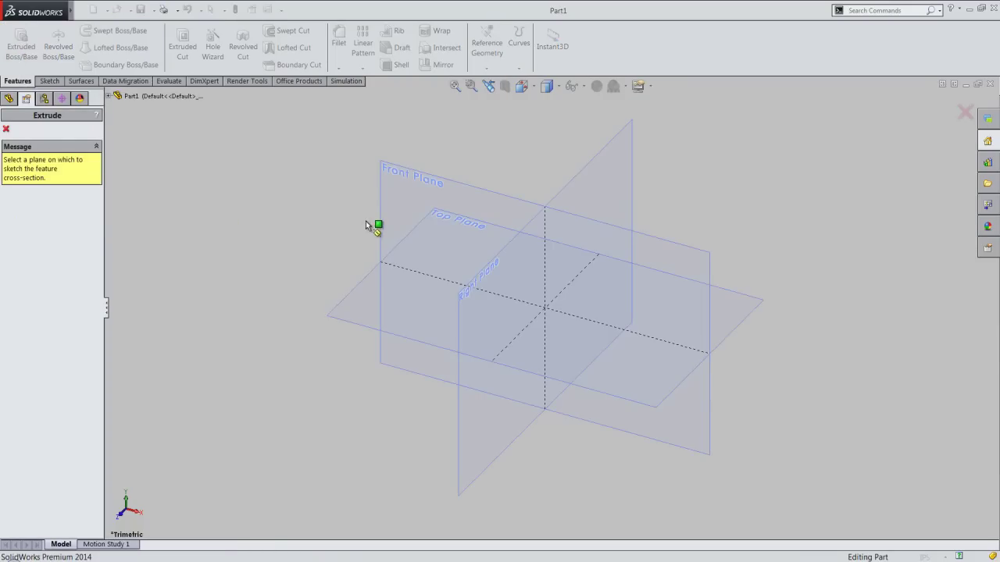
left_click(382, 219)
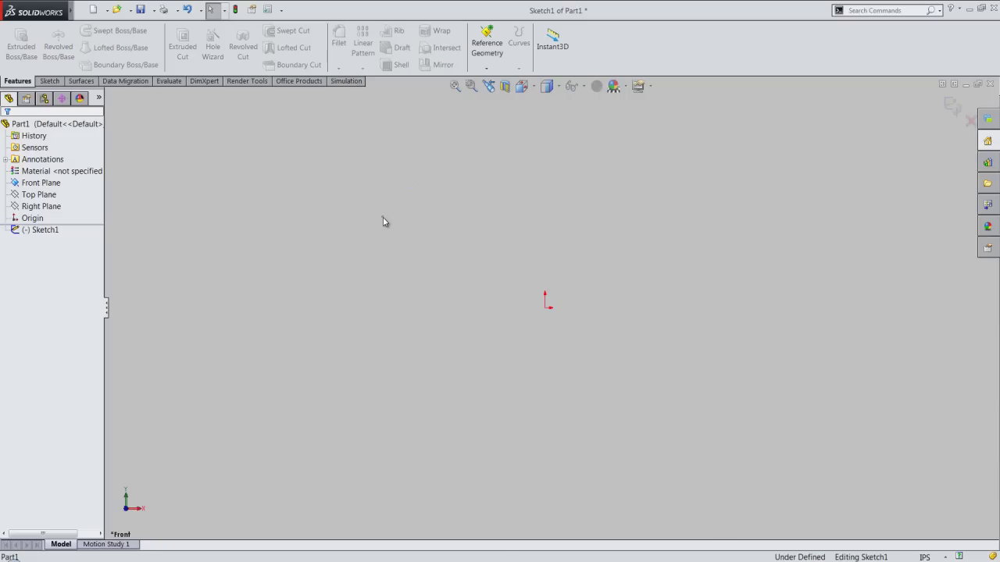
right_click(383, 221)
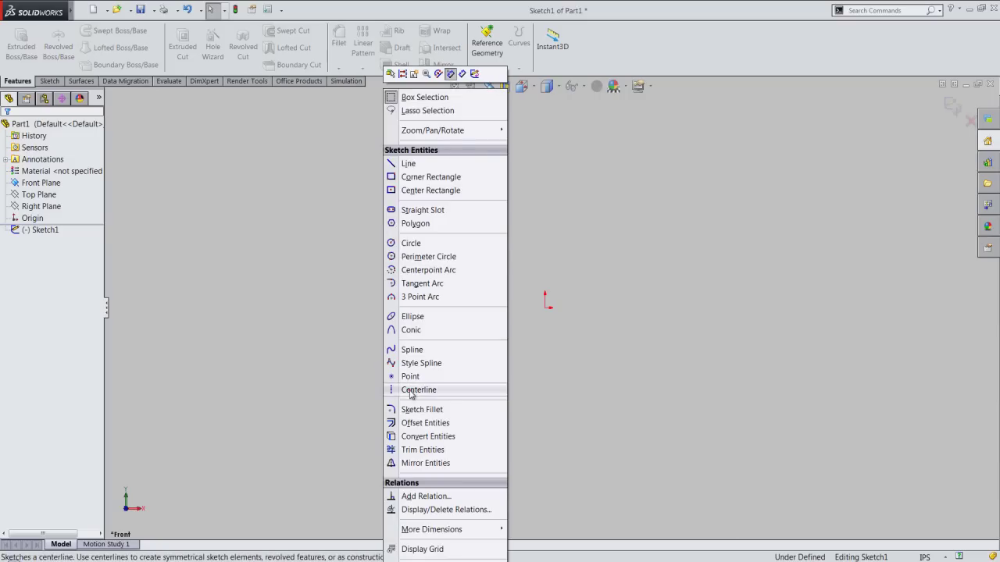
left_click(411, 390)
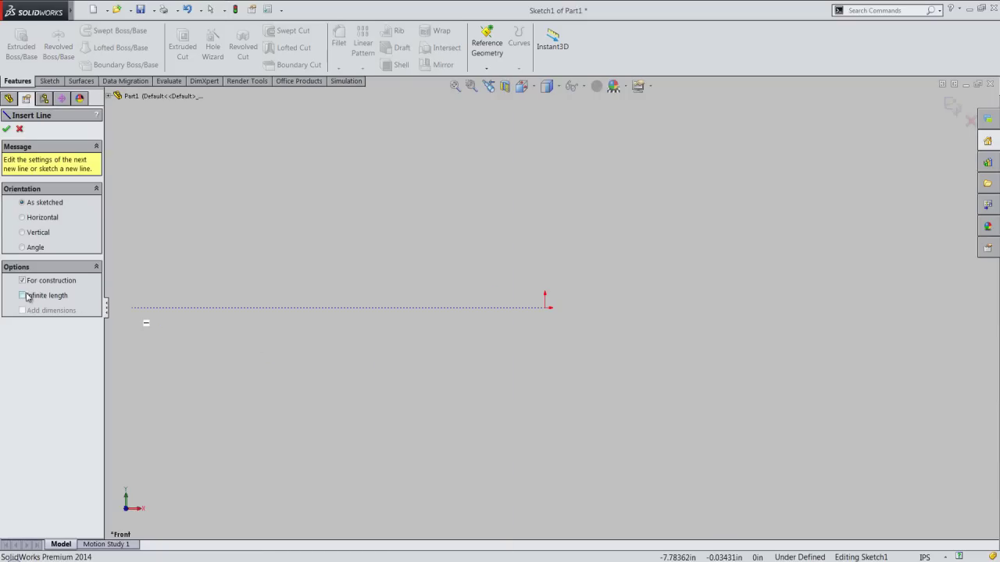
left_click(22, 295)
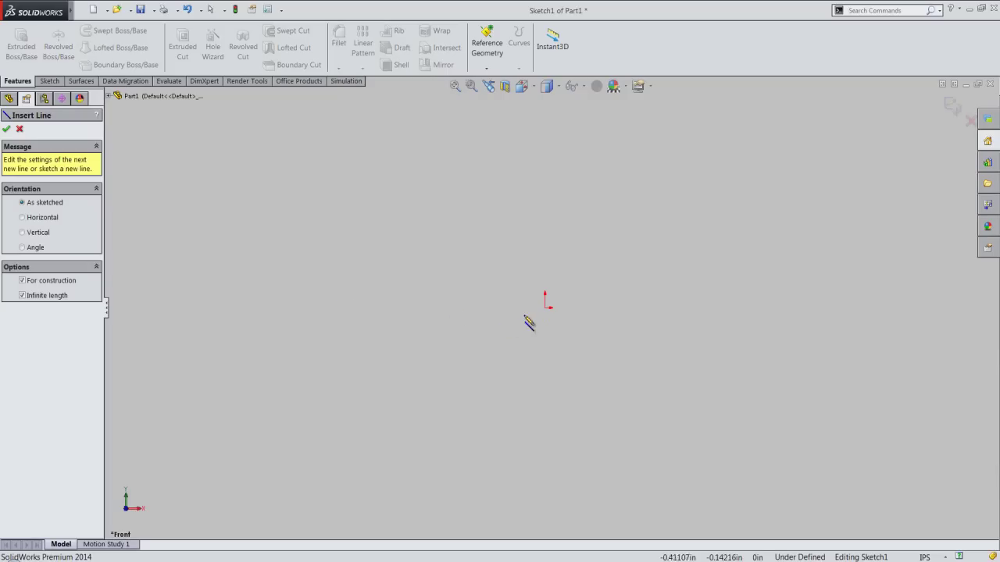
Draw vertical and horizontal infinite centerlines crossing at the origin
left_click(545, 307)
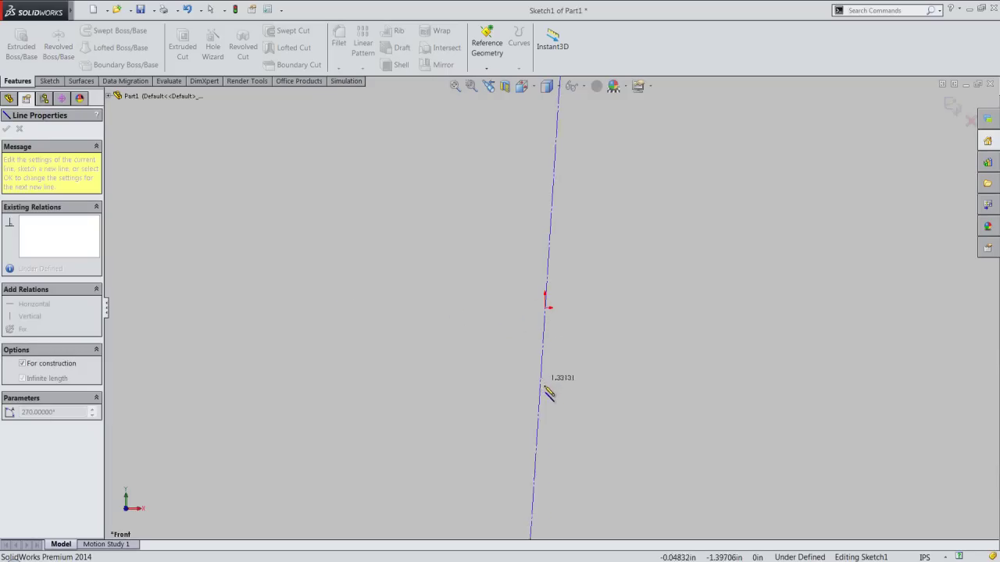
left_click(549, 392)
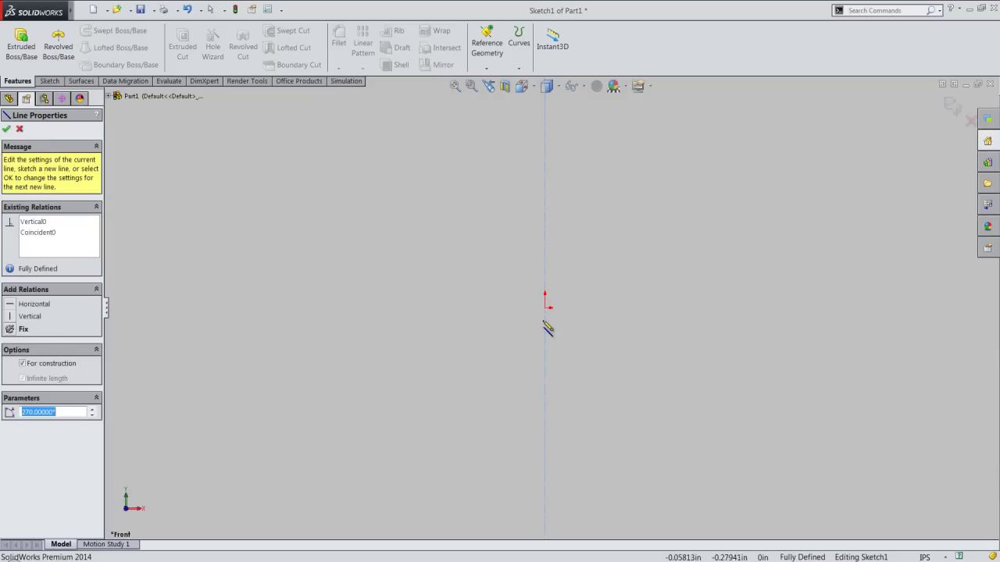
left_click(545, 308)
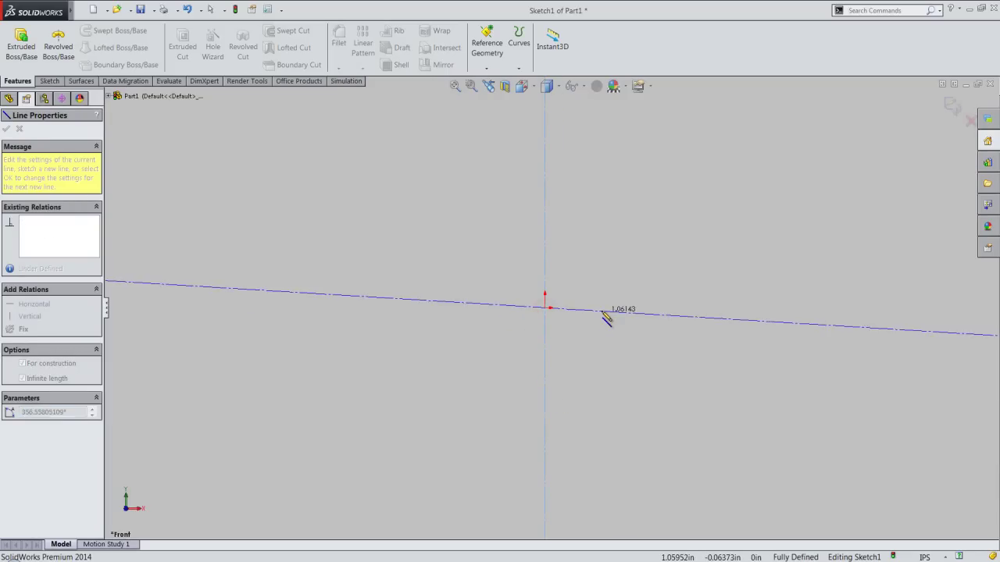
left_click(606, 307)
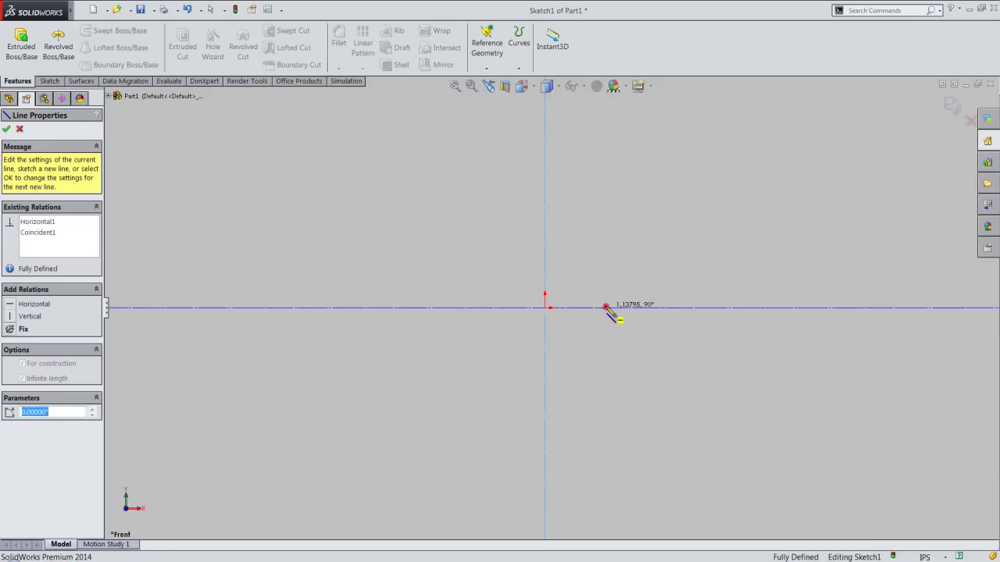
right_click(624, 250)
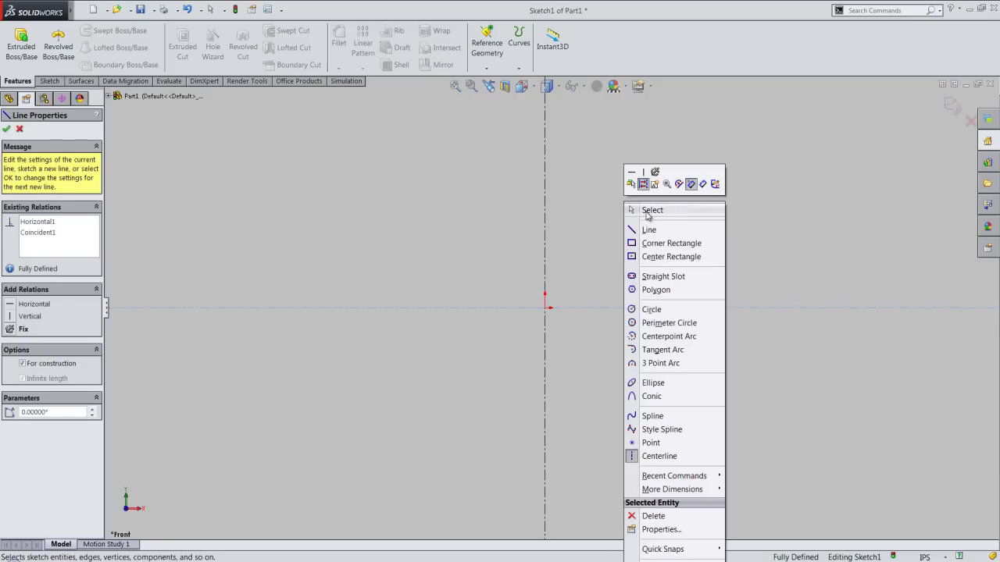
left_click(650, 210)
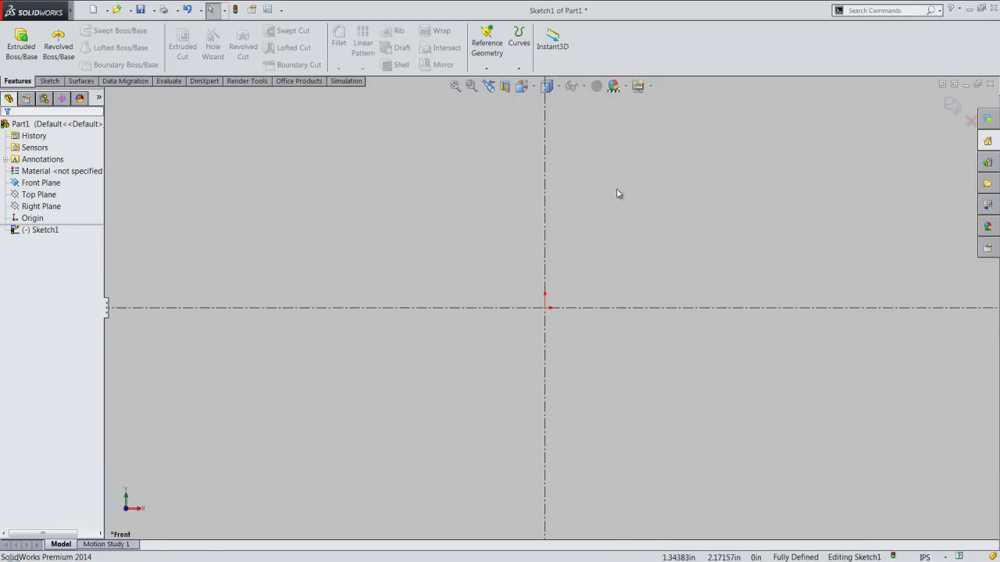
right_click(616, 194)
Draw a corner rectangle above the horizontal centerline
left_click(627, 175)
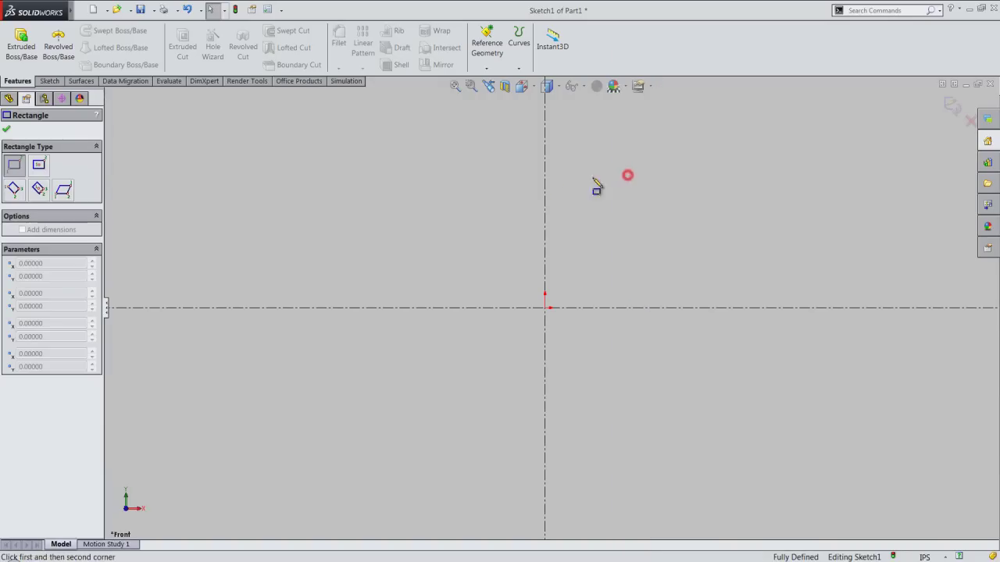
left_click(441, 307)
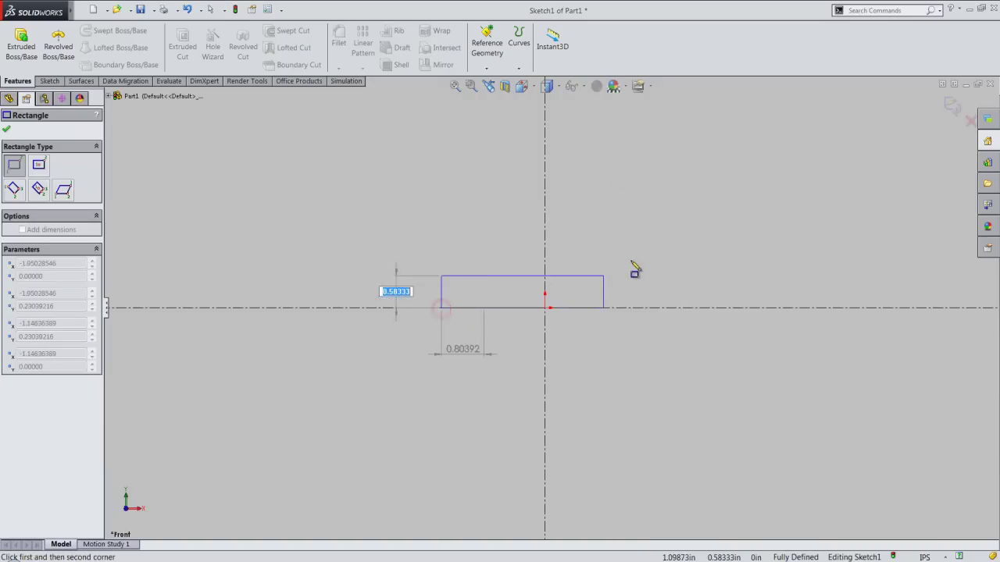
left_click(646, 165)
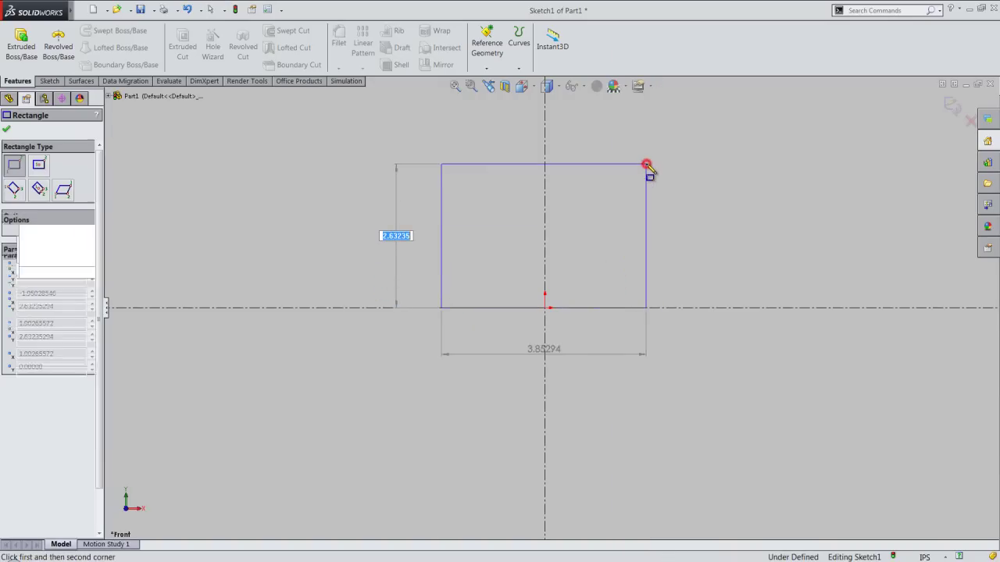
right_click(698, 192)
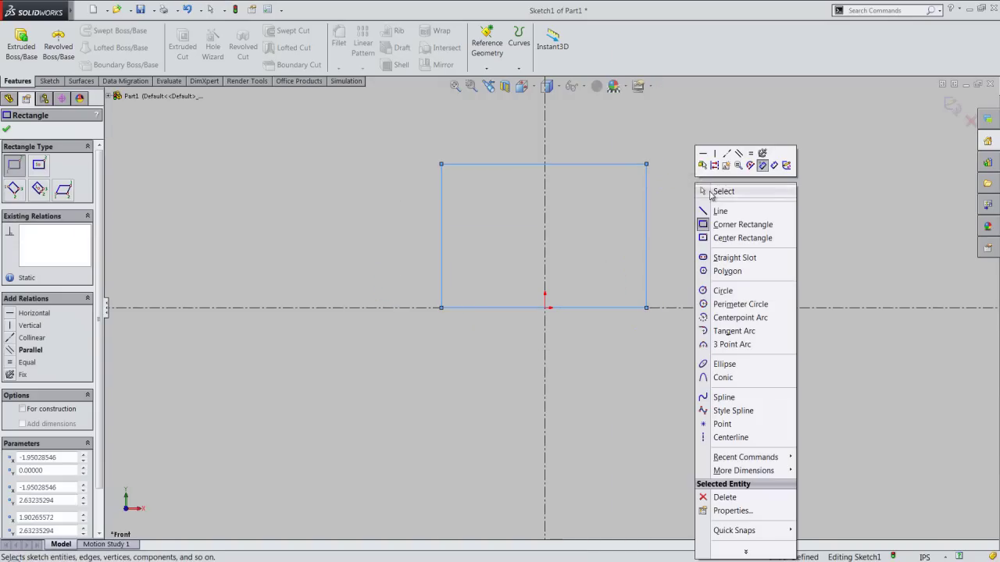
left_click(712, 191)
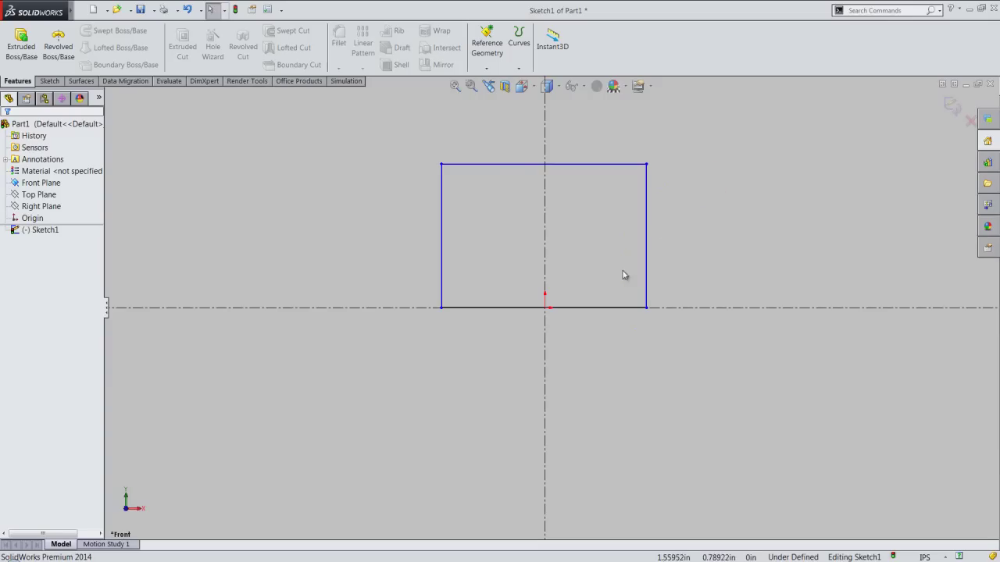
Make the rectangle's bottom-edge midpoint coincident with the origin
left_click(601, 307)
right_click(601, 308)
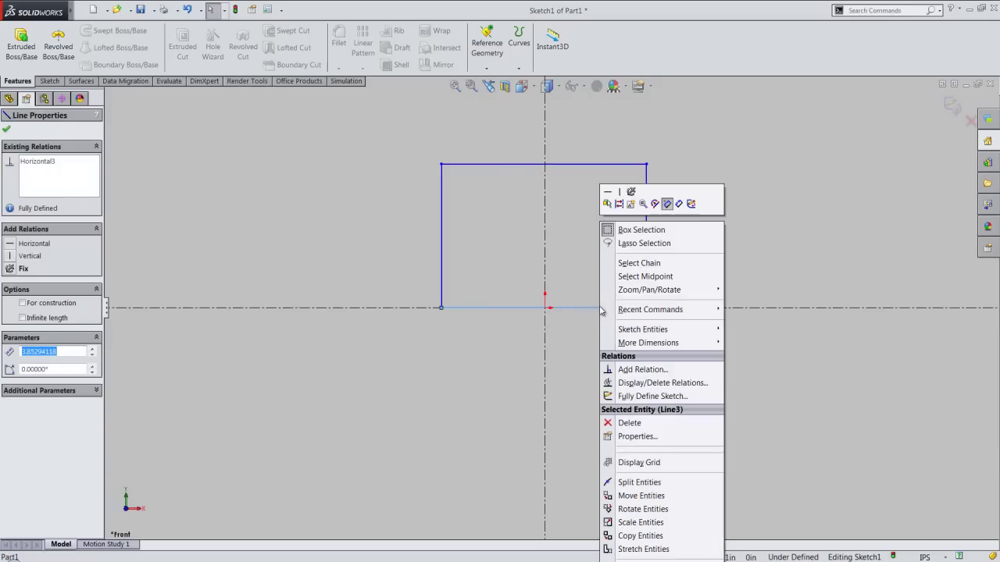
left_click(627, 278)
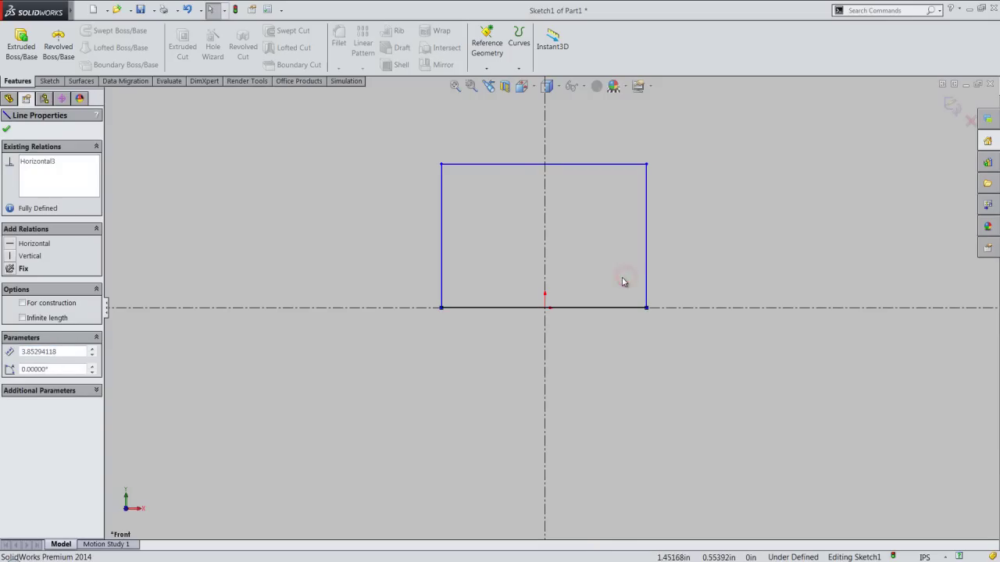
left_click(545, 307, "ctrl")
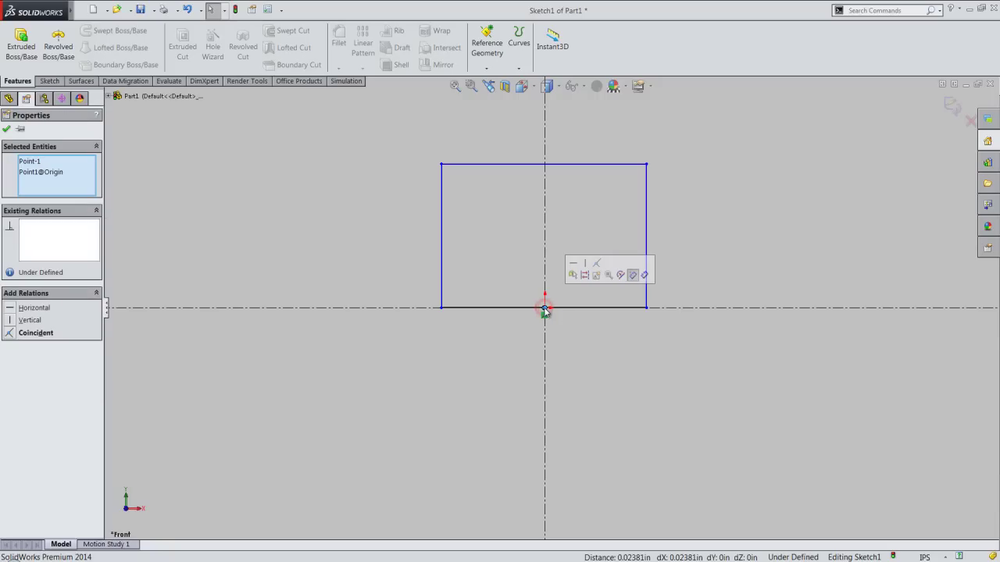
left_click(596, 264)
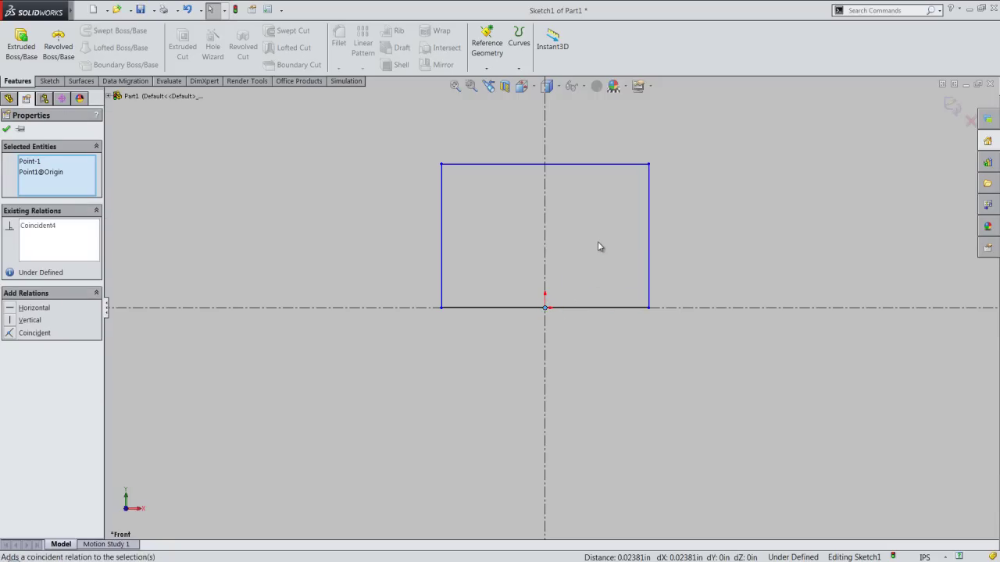
left_click(598, 243)
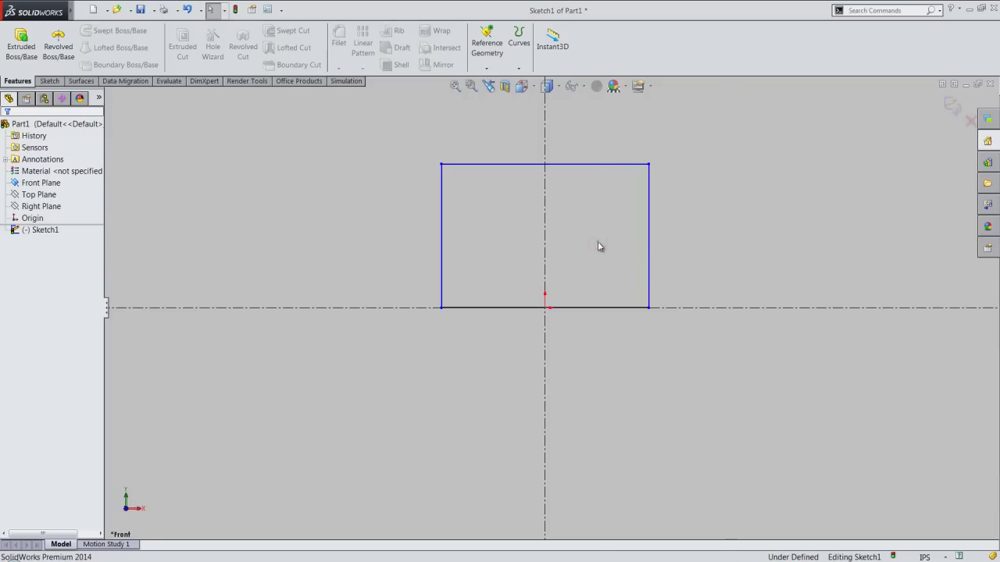
Begin a Smart Dimension on the rectangle's left edge
right_click(597, 242)
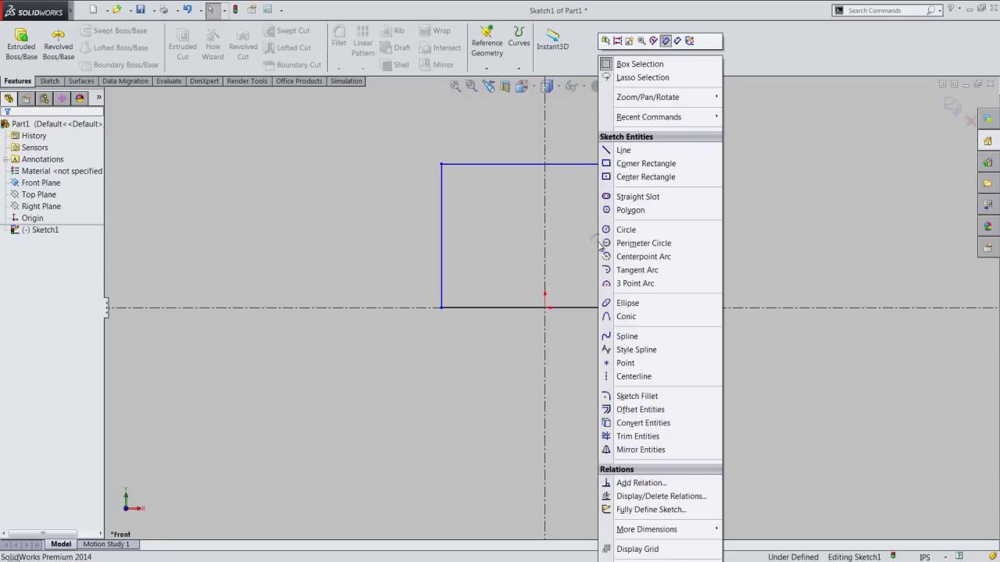
left_click(677, 41)
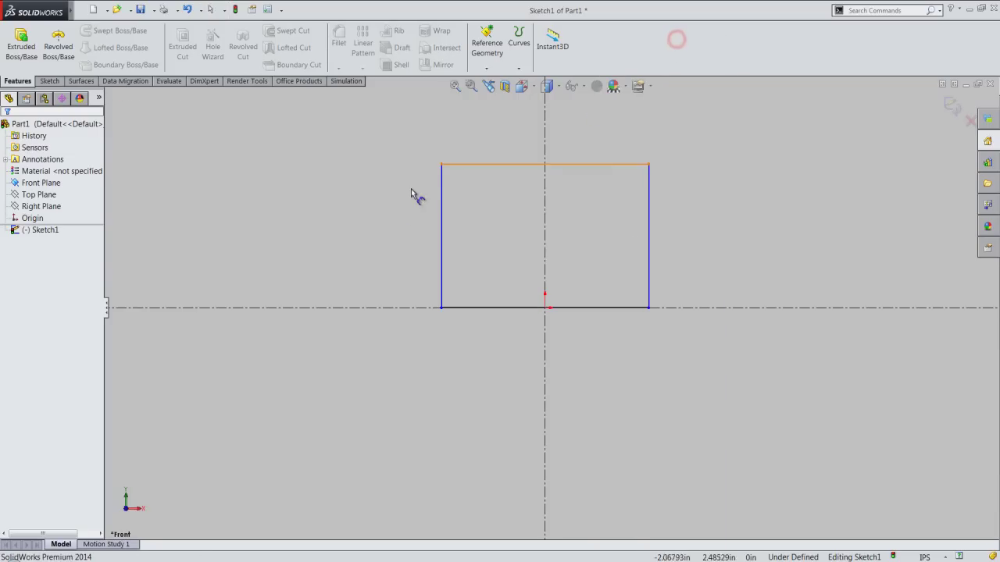
left_click(442, 235)
Set the rectangle's height dimension to 1.15625 in
left_click(401, 232)
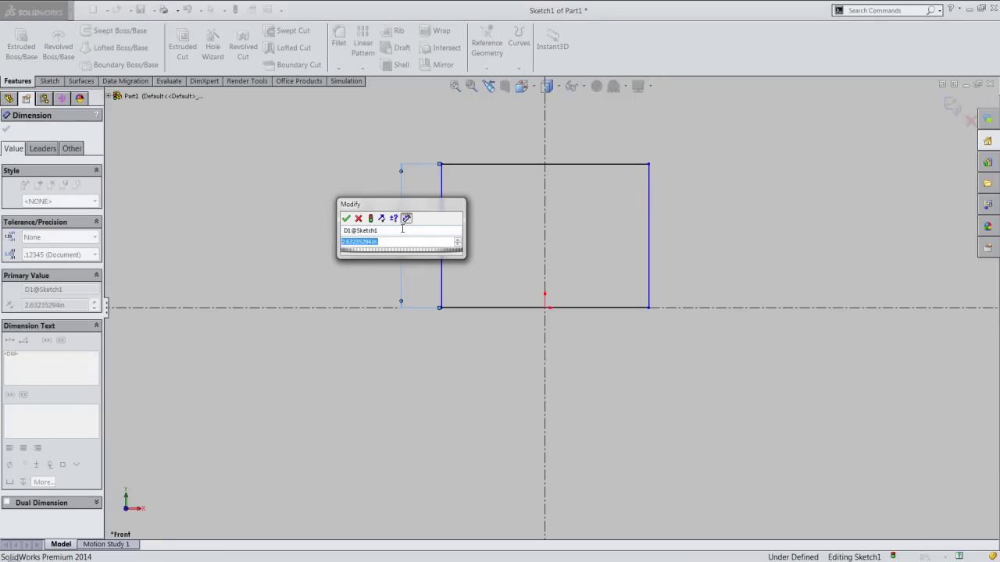
type("1")
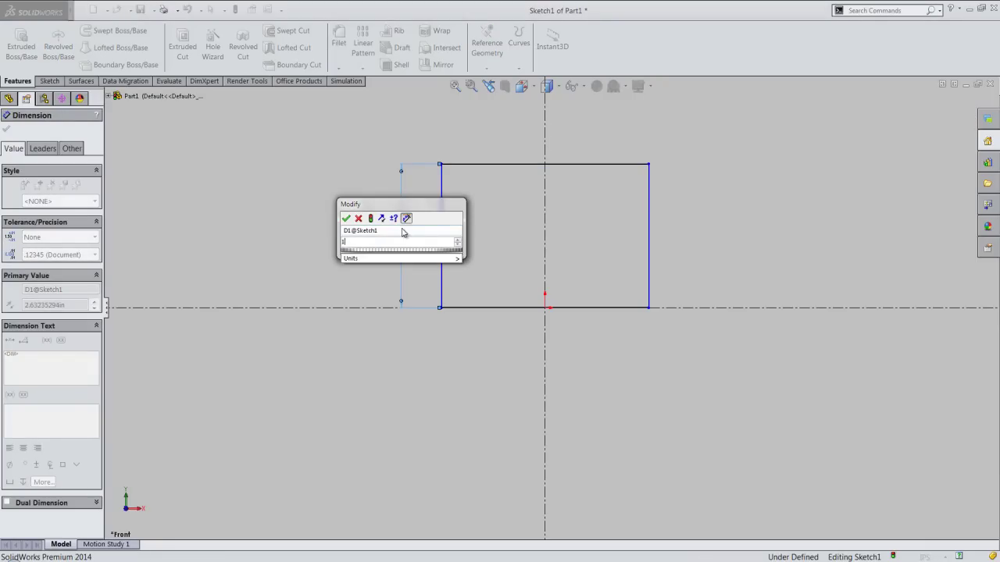
type(".15625")
key("Return")
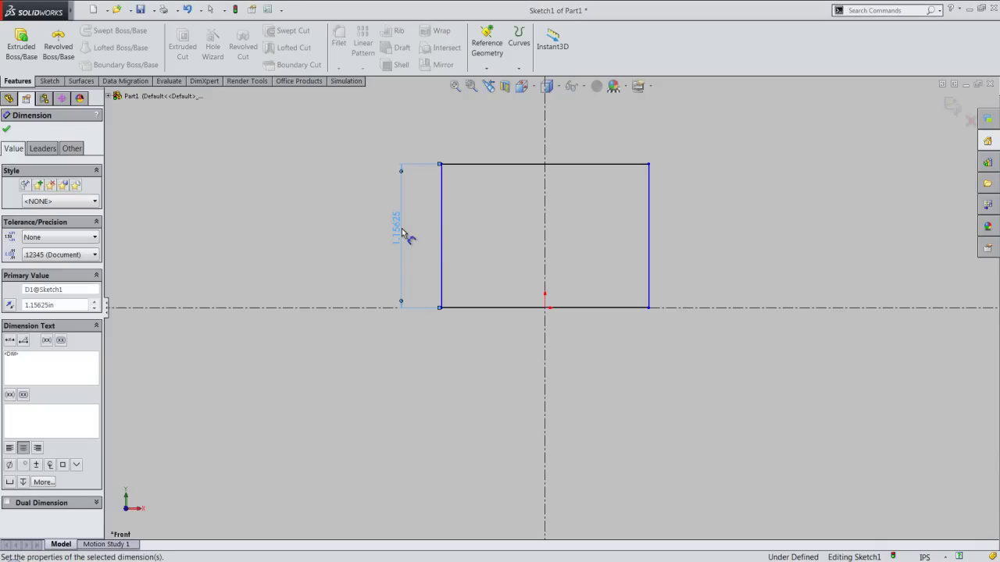
left_click(680, 214)
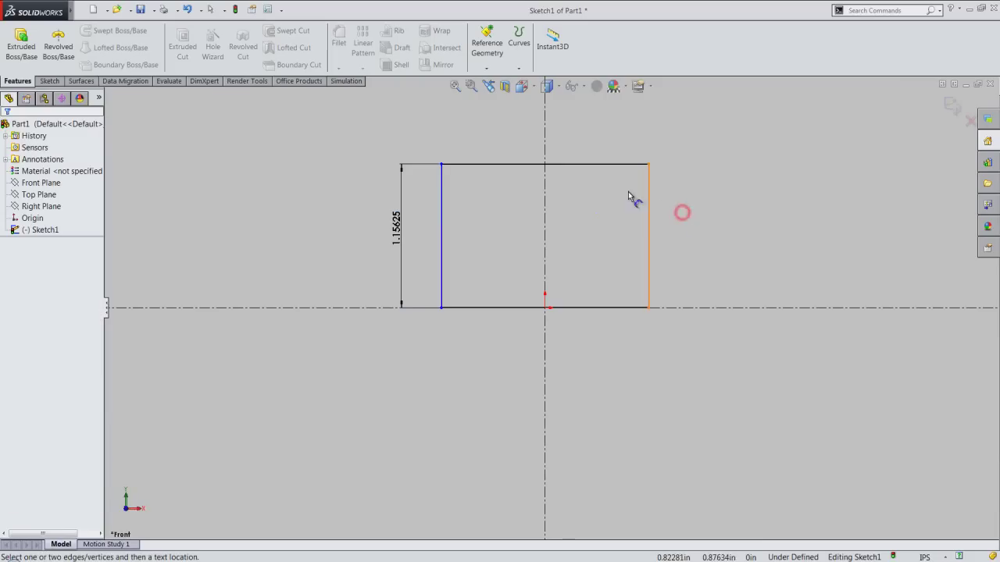
Dimension the rectangle's top edge to a width of 1.08253 in
left_click(602, 165)
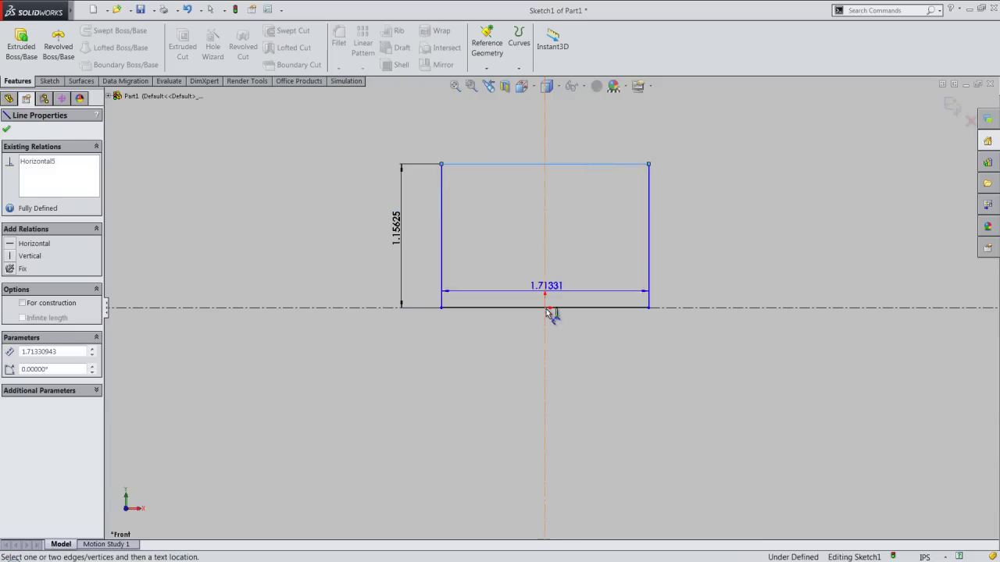
left_click(556, 337)
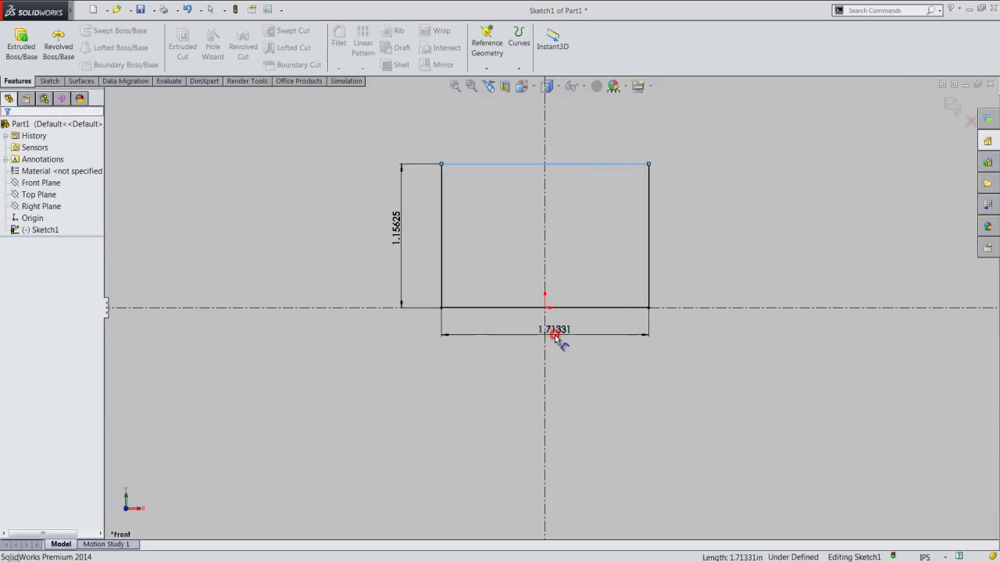
type("1.08253")
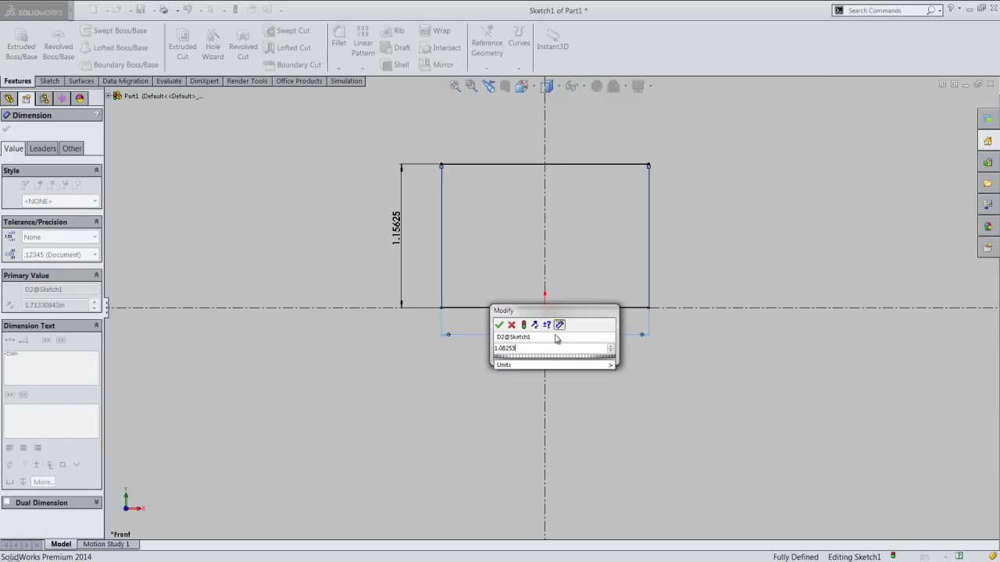
key("Return")
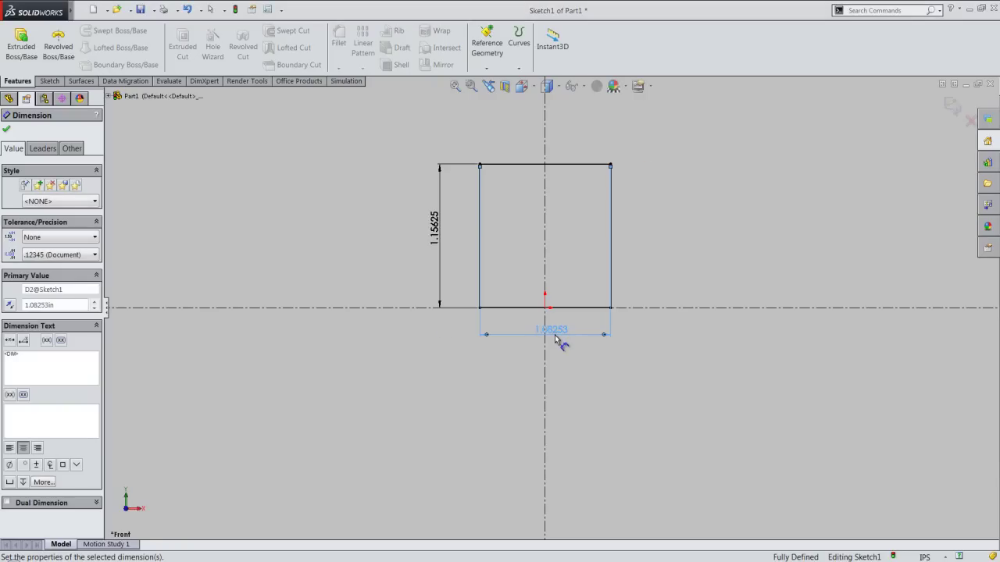
right_click(712, 232)
left_click(721, 236)
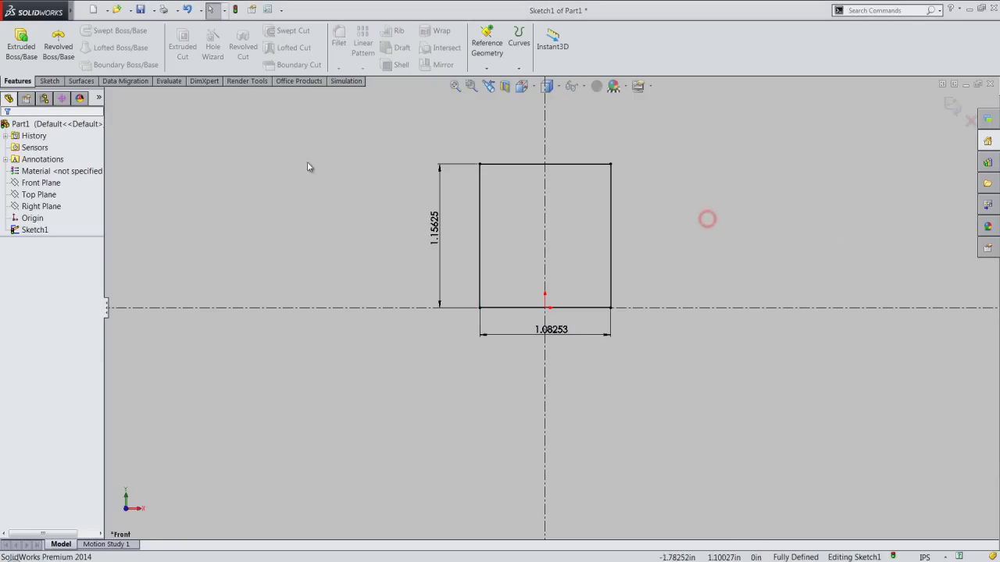
Draw a 3-point arc of radius 0.625 between the rectangle's lower corners
left_click(48, 82)
left_click(101, 48)
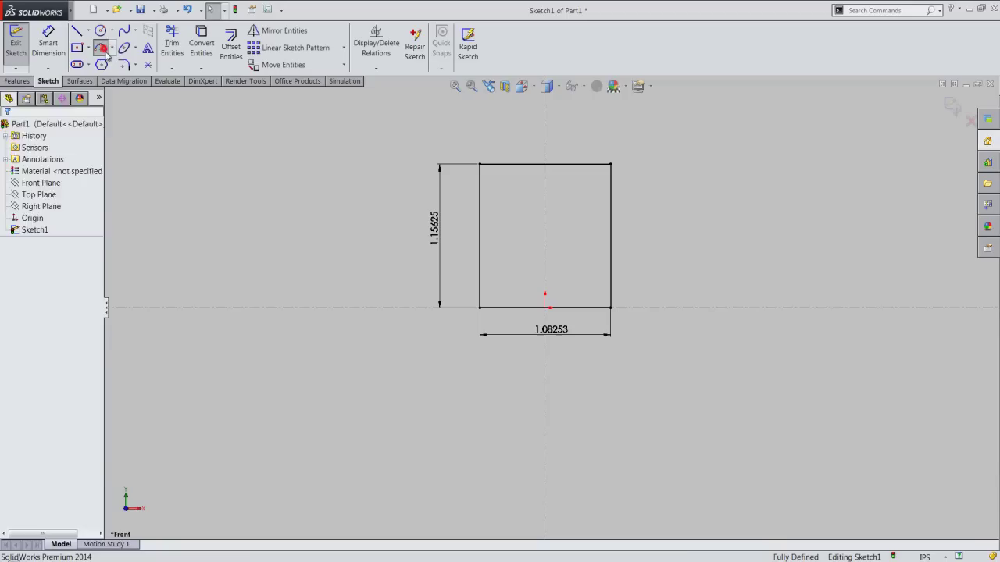
left_click(610, 307)
left_click(480, 308)
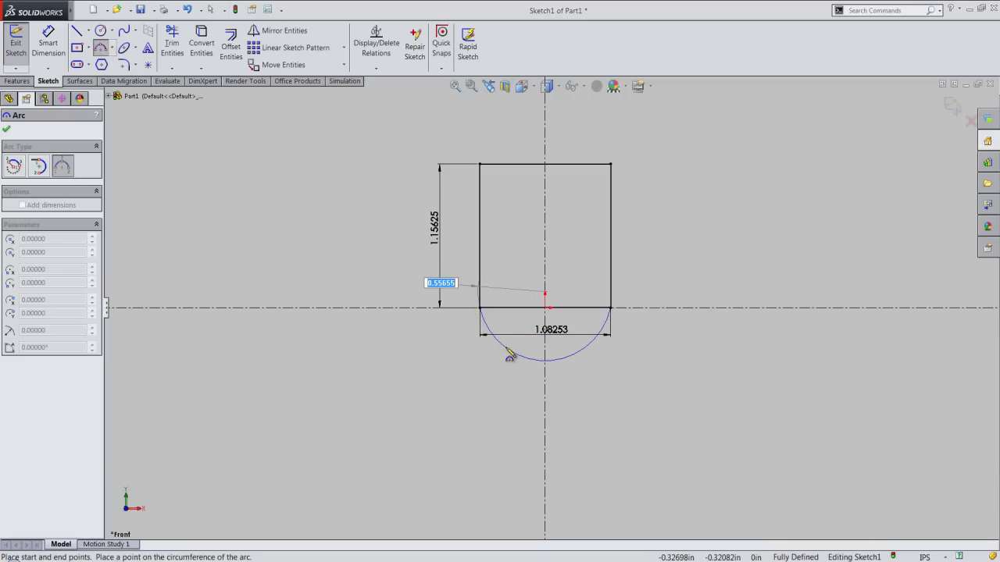
type(".62")
key("Return")
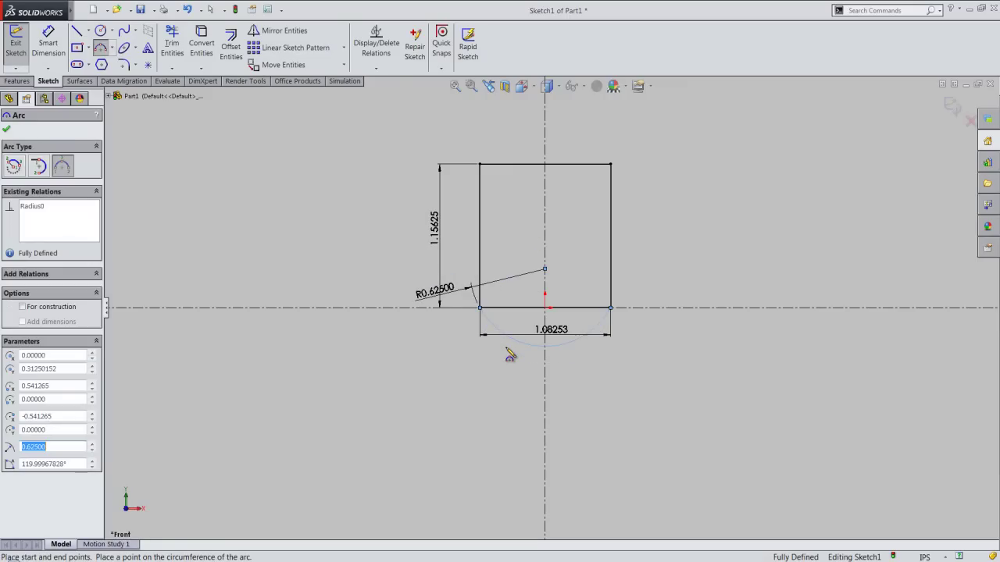
right_click(713, 240)
left_click(734, 211)
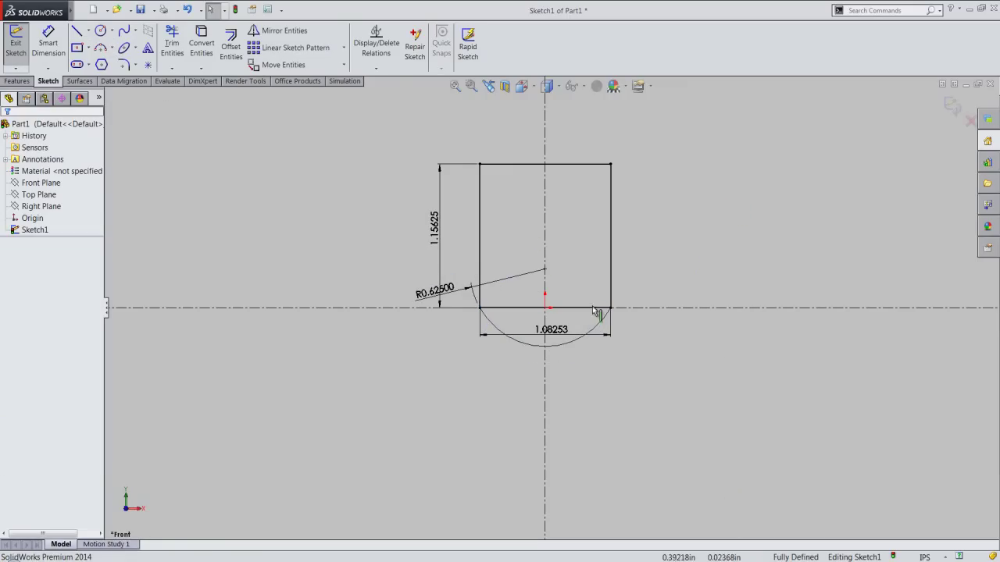
Convert the rectangle's bottom line to construction geometry
left_click(592, 309)
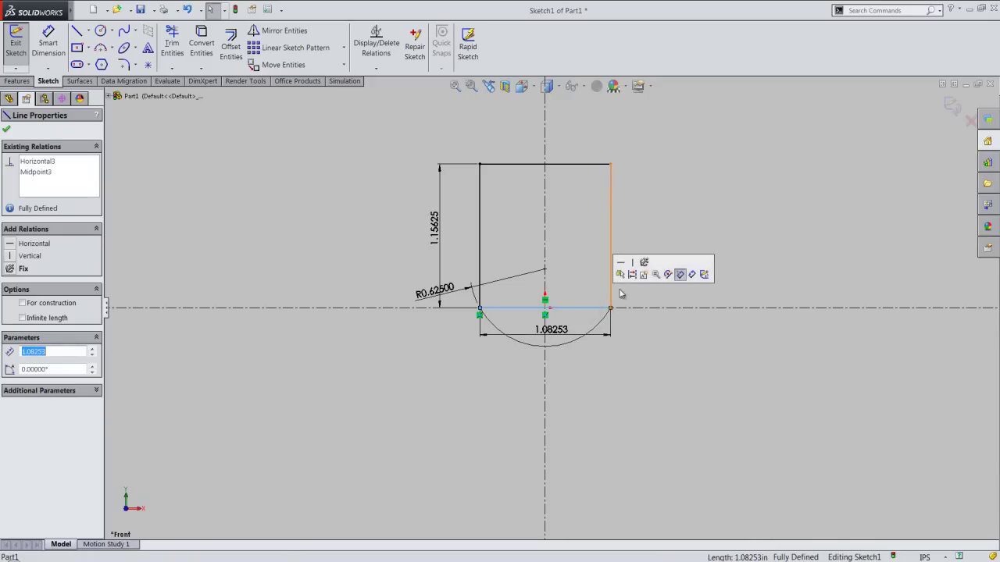
left_click(630, 274)
left_click(637, 250)
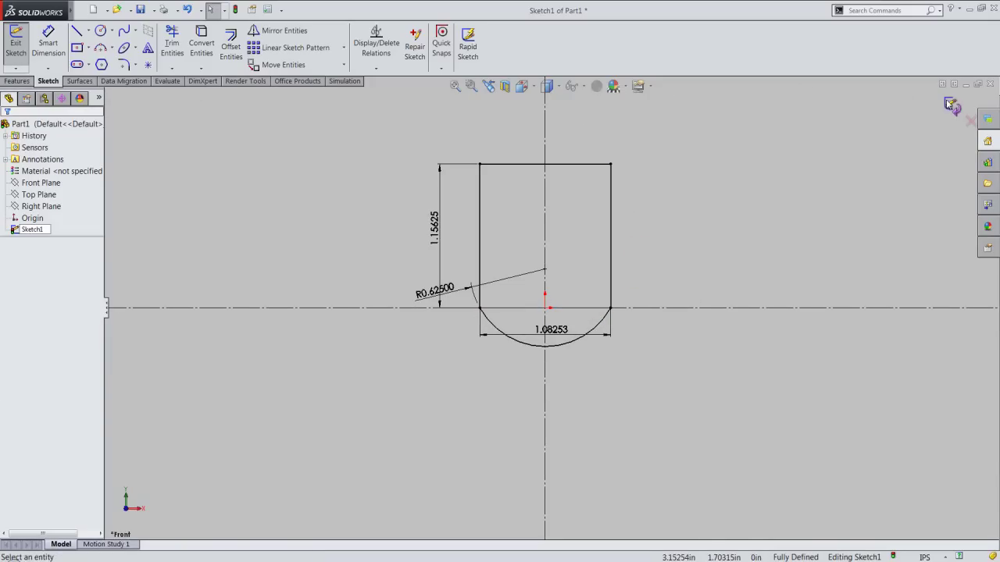
key("e")
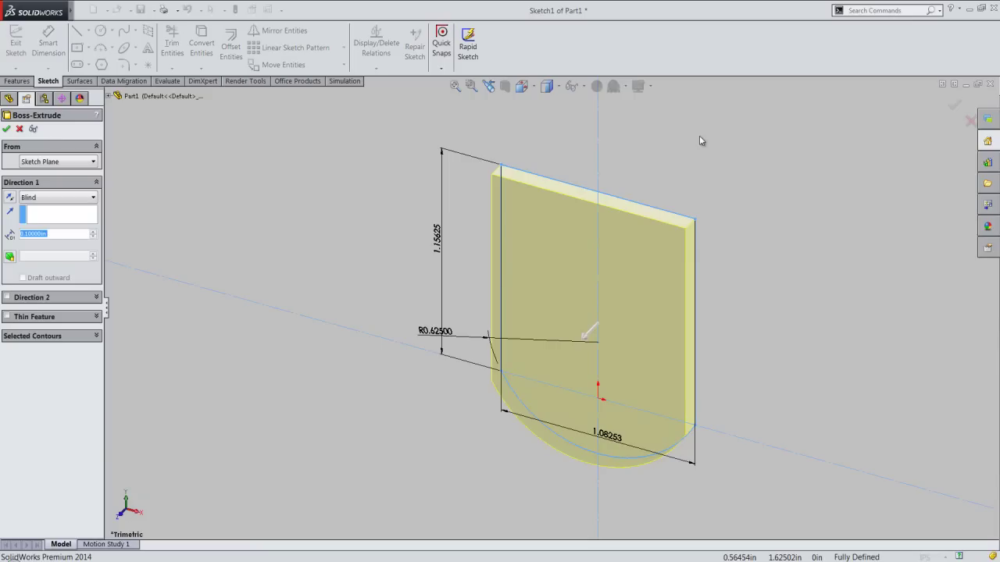
Extrude the sketch Mid Plane to 0.875 in as Boss-Extrude1
left_click(90, 199)
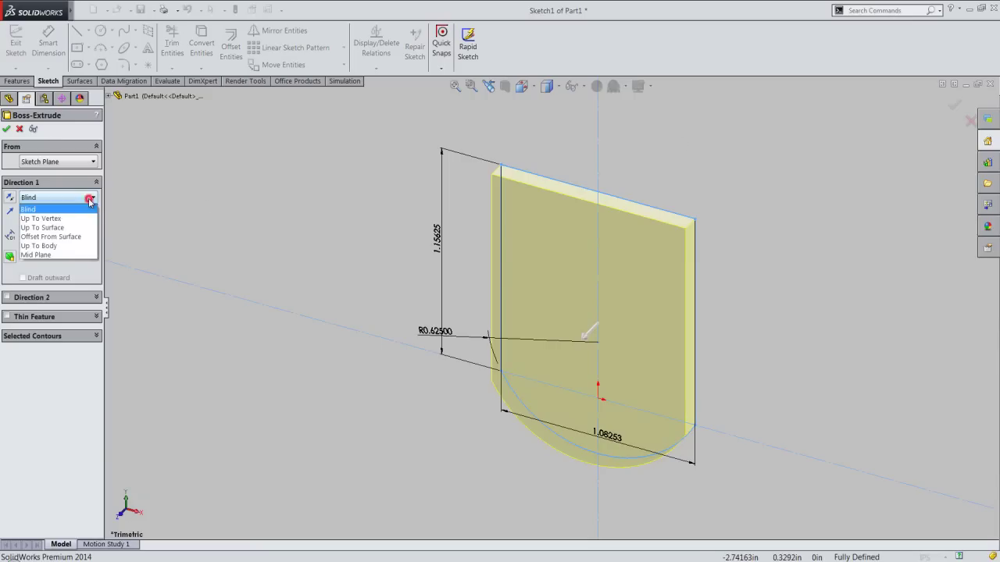
left_click(66, 254)
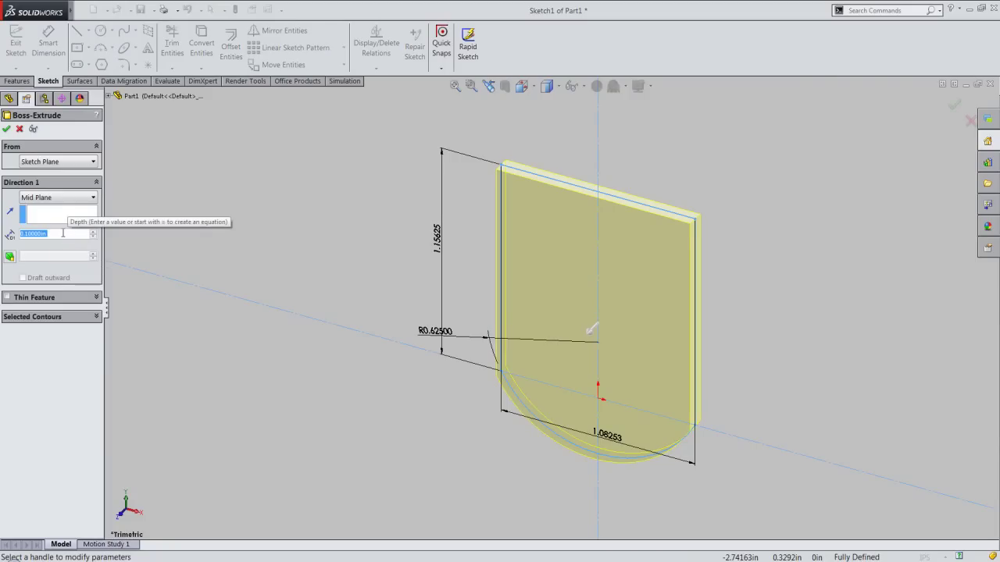
type(".875")
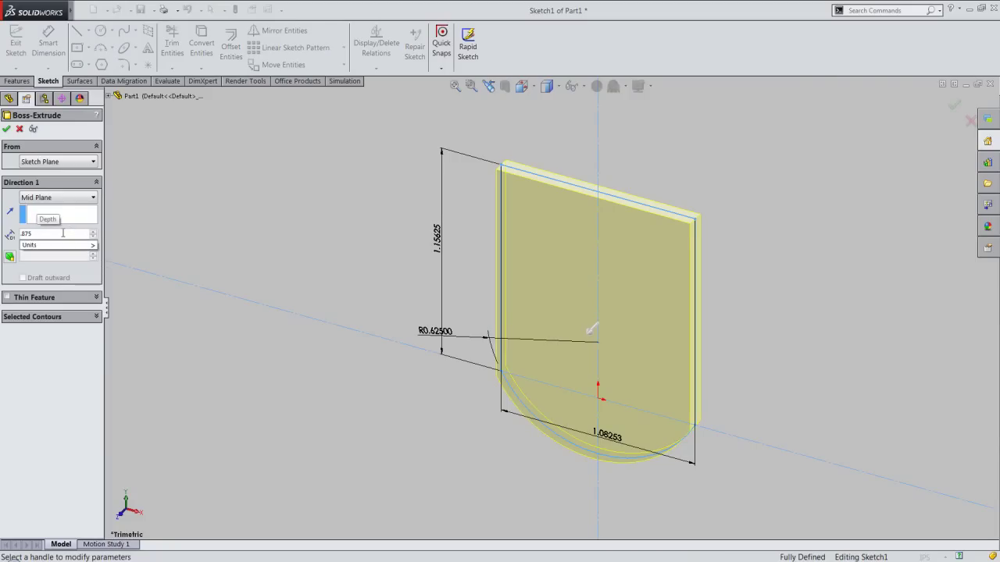
key("Return")
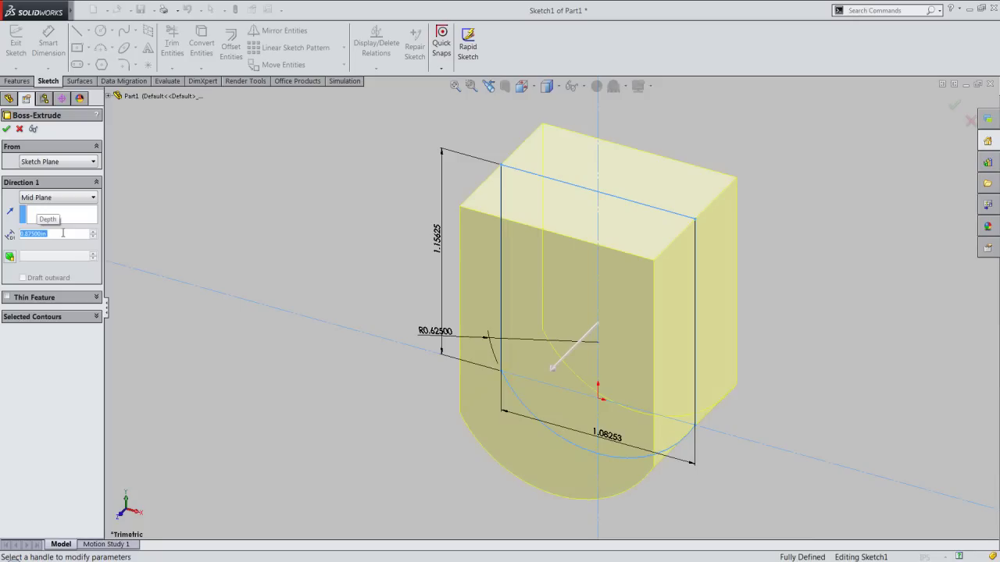
right_click(359, 278)
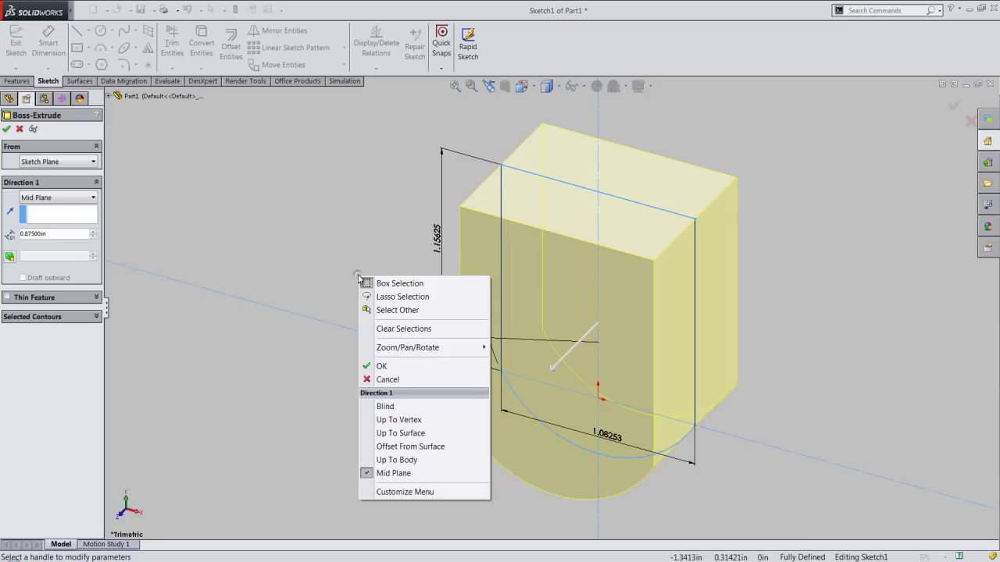
left_click(375, 365)
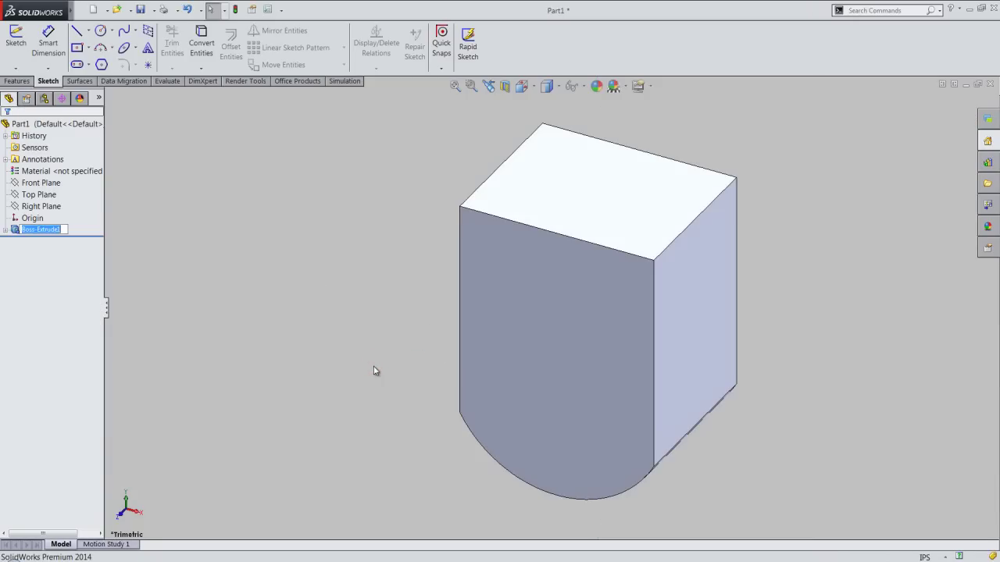
Show the part in trimetric view and select it
left_click(522, 86)
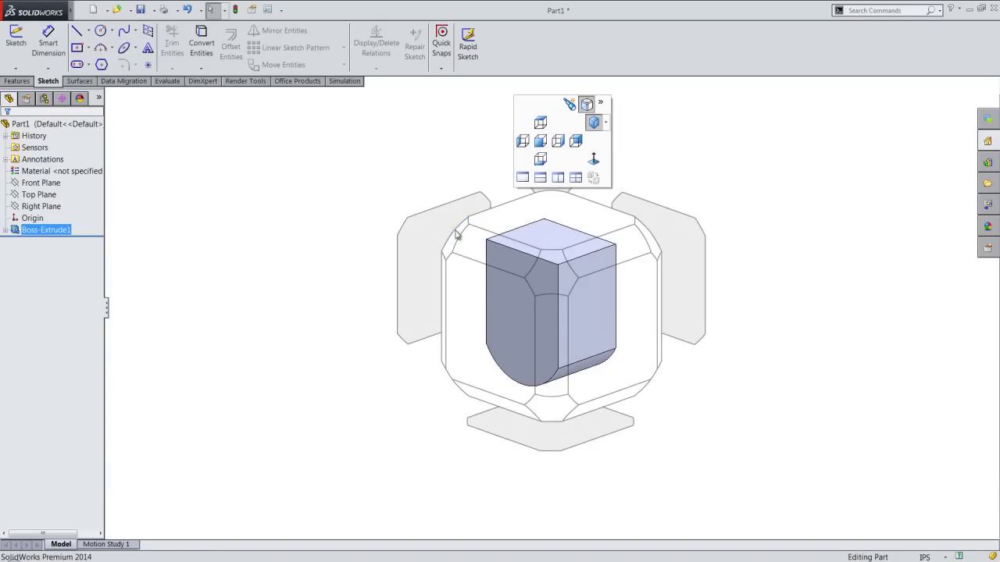
left_click(456, 235)
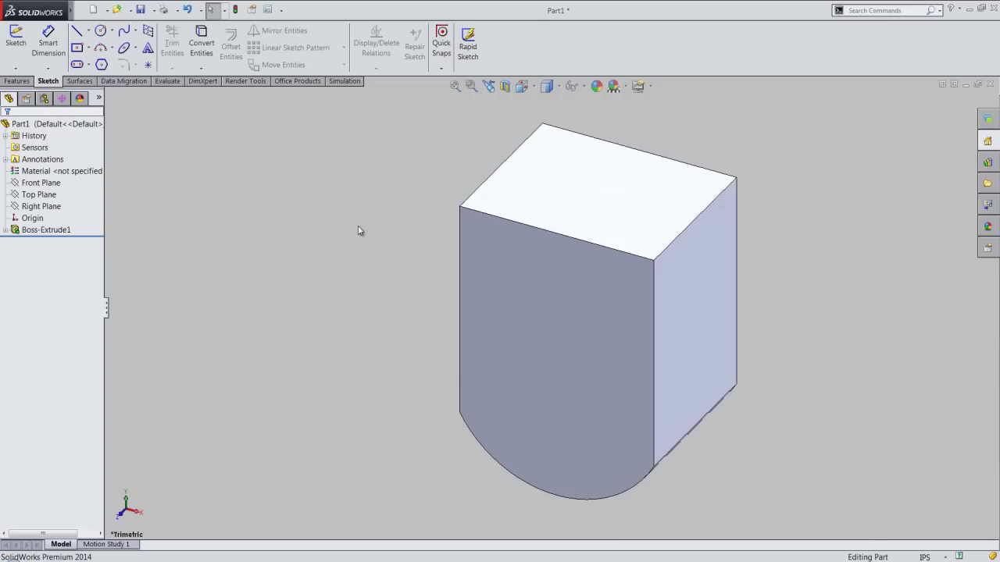
left_click(24, 124)
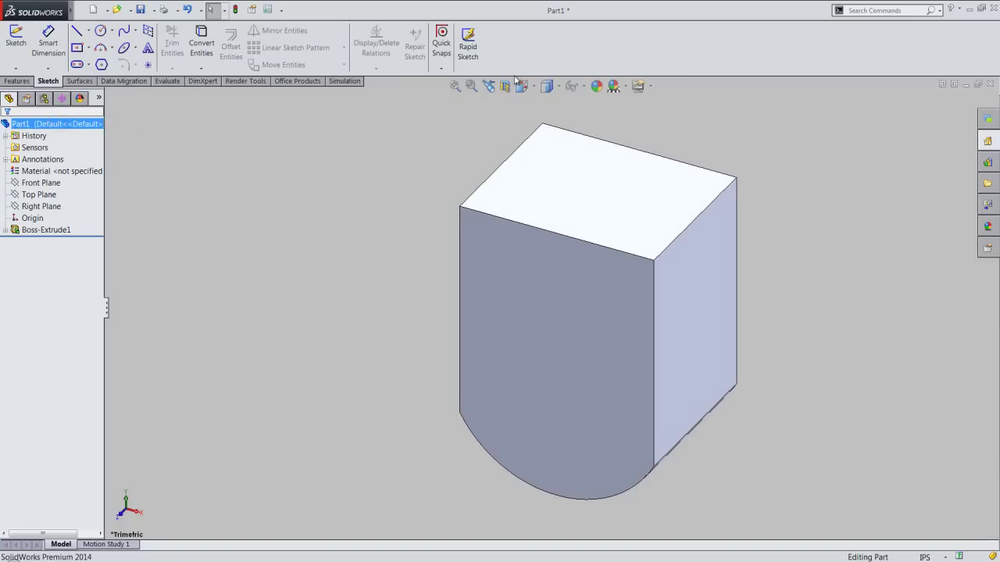
Apply the polished brass metal appearance to the part
left_click(596, 86)
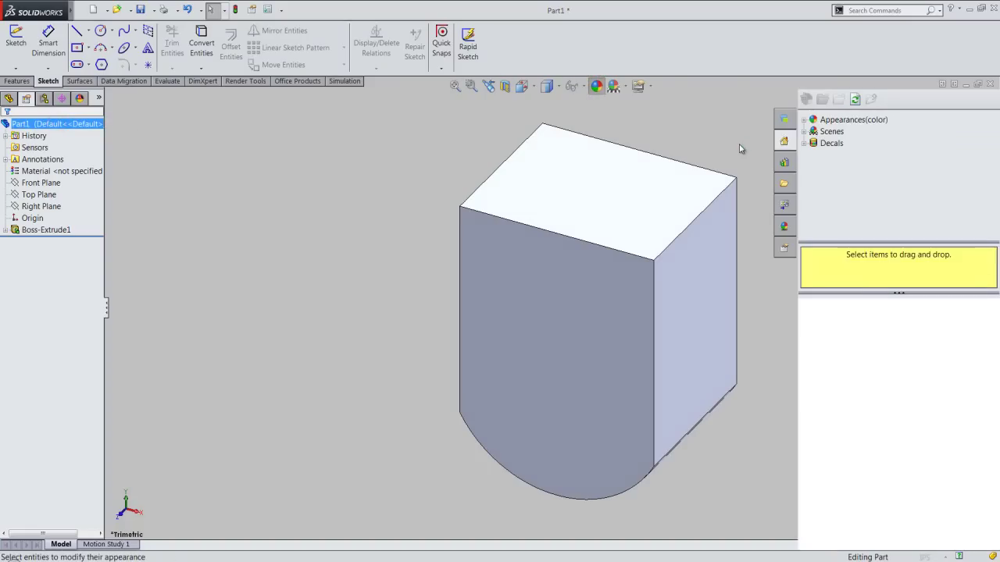
left_click(811, 120)
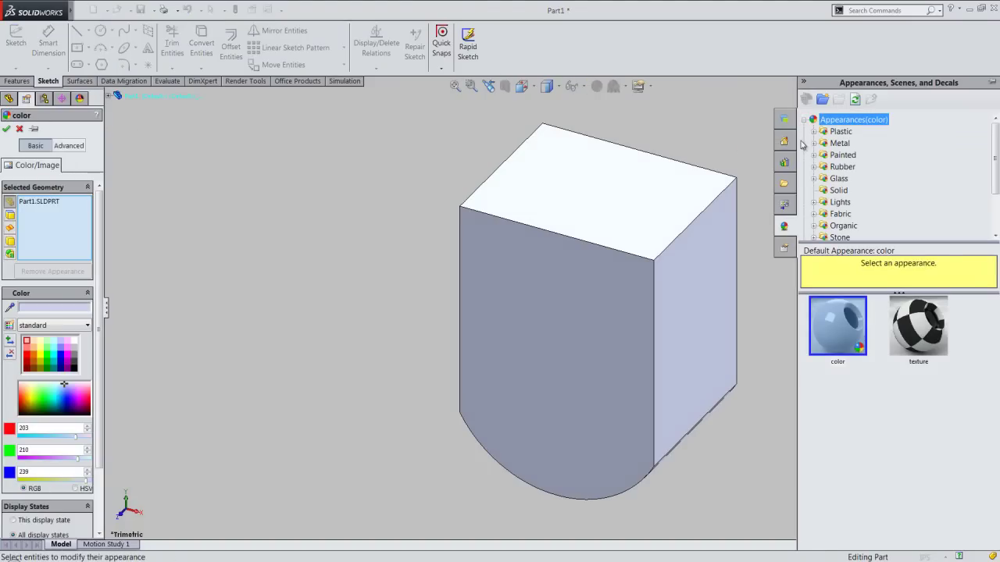
left_click(813, 144)
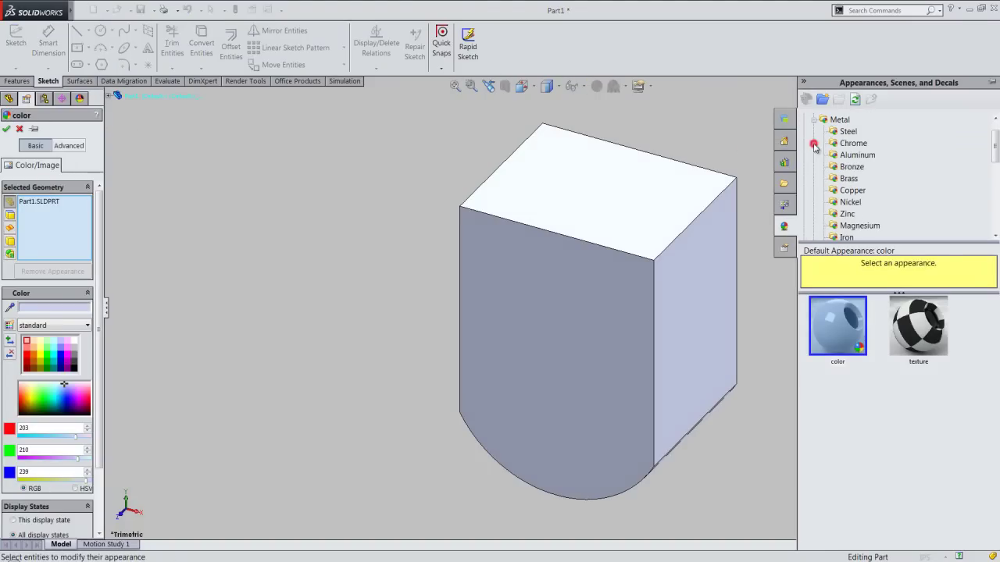
left_click(832, 178)
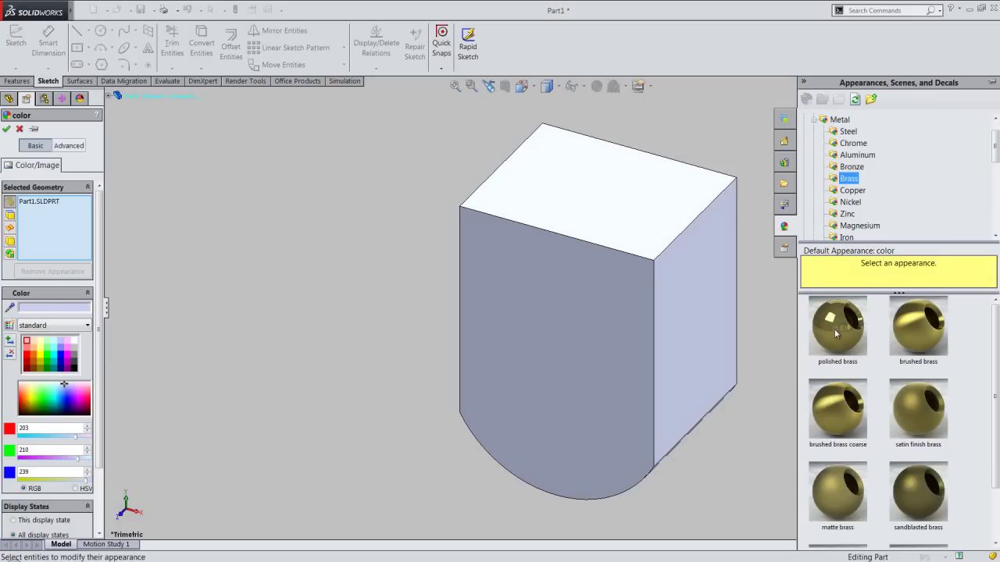
left_click(836, 334)
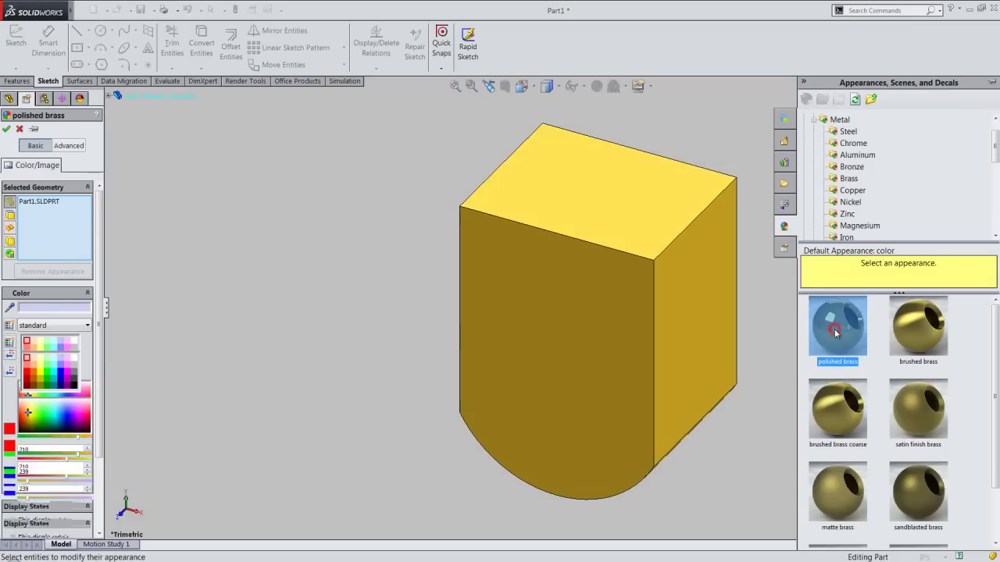
left_click(7, 128)
left_click(305, 169)
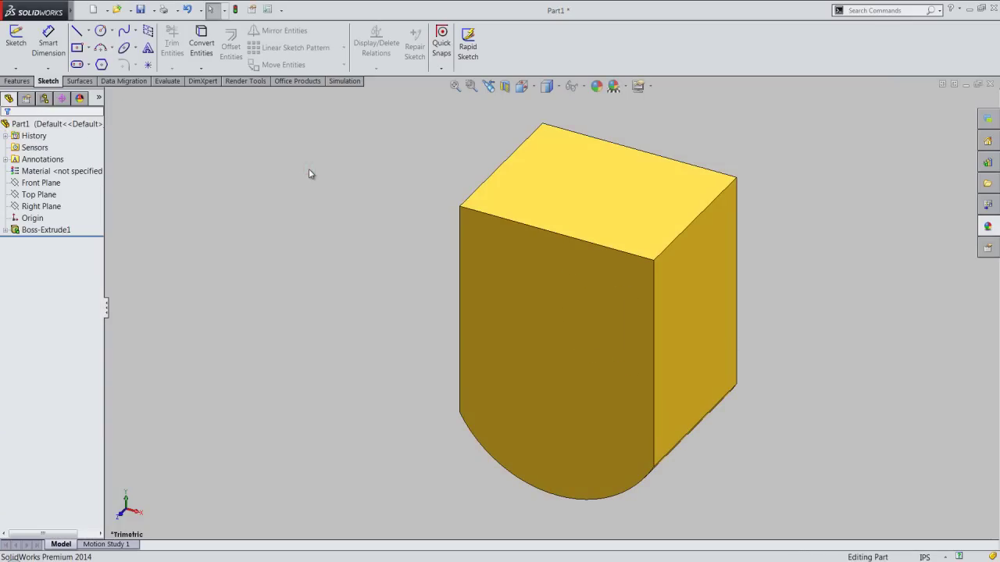
Switch the view to the standard isometric orientation
key("space")
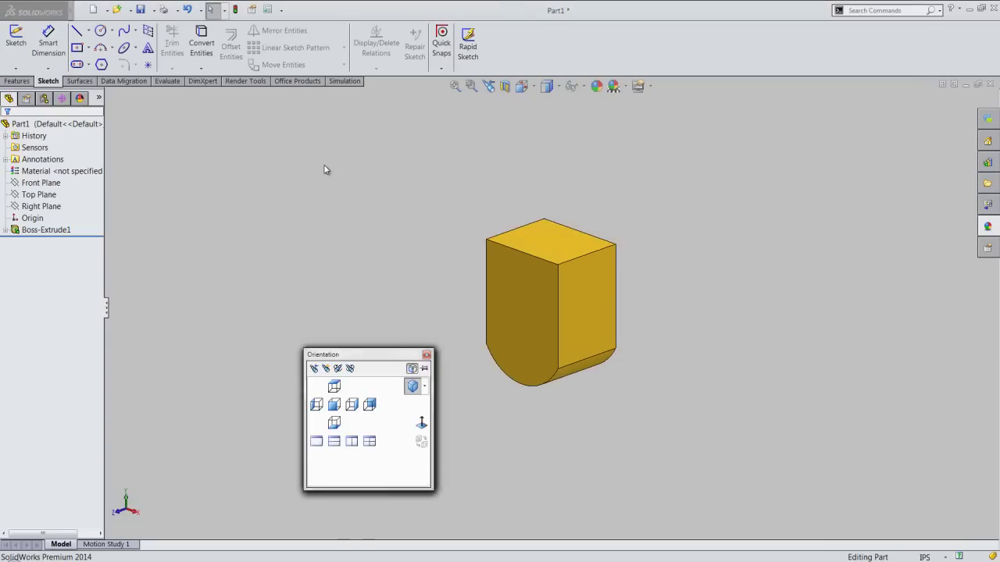
left_click(425, 387)
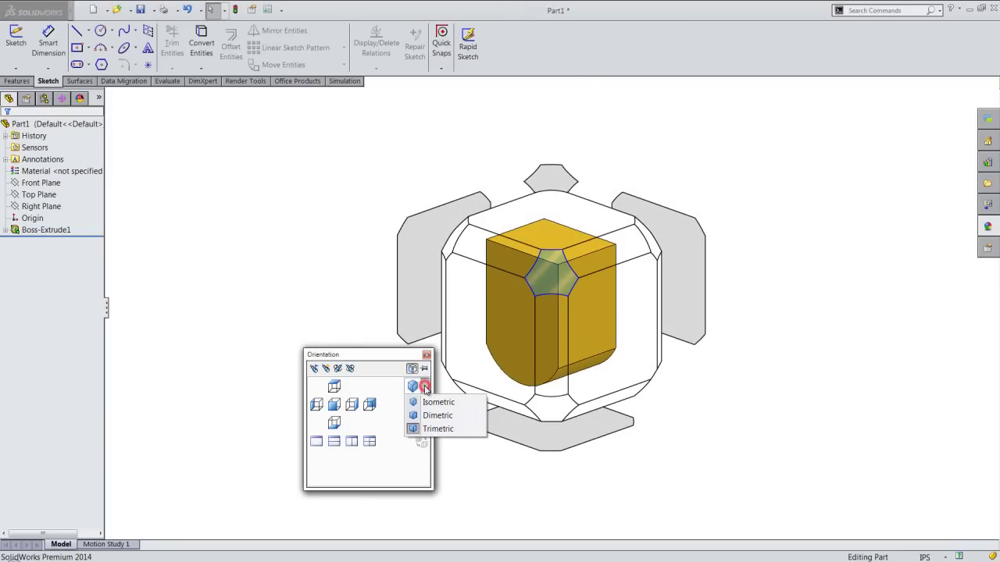
left_click(428, 405)
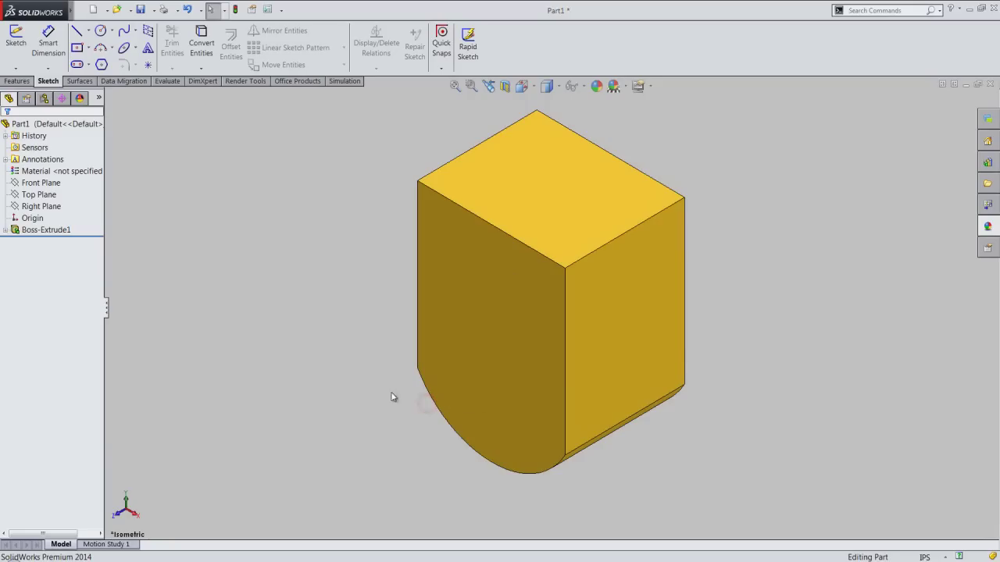
left_click(301, 326)
Shell the block with 0.0625 in walls, removing the top face
left_click(17, 81)
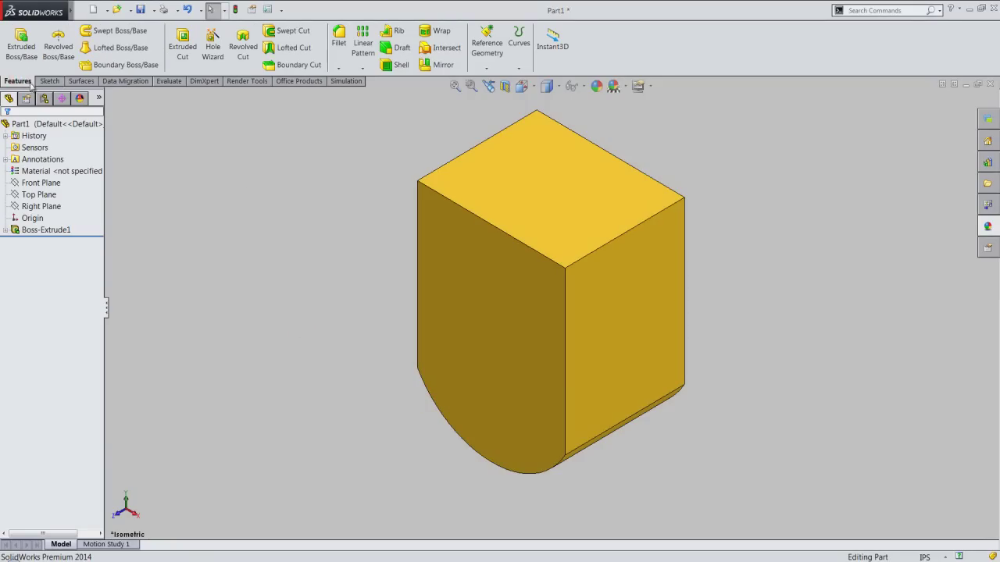
left_click(395, 65)
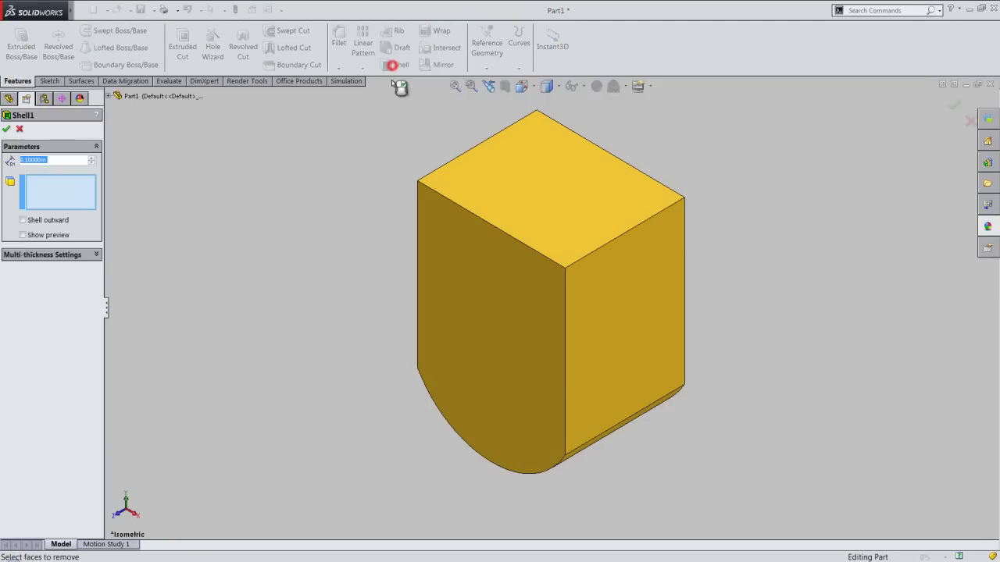
left_click(538, 203)
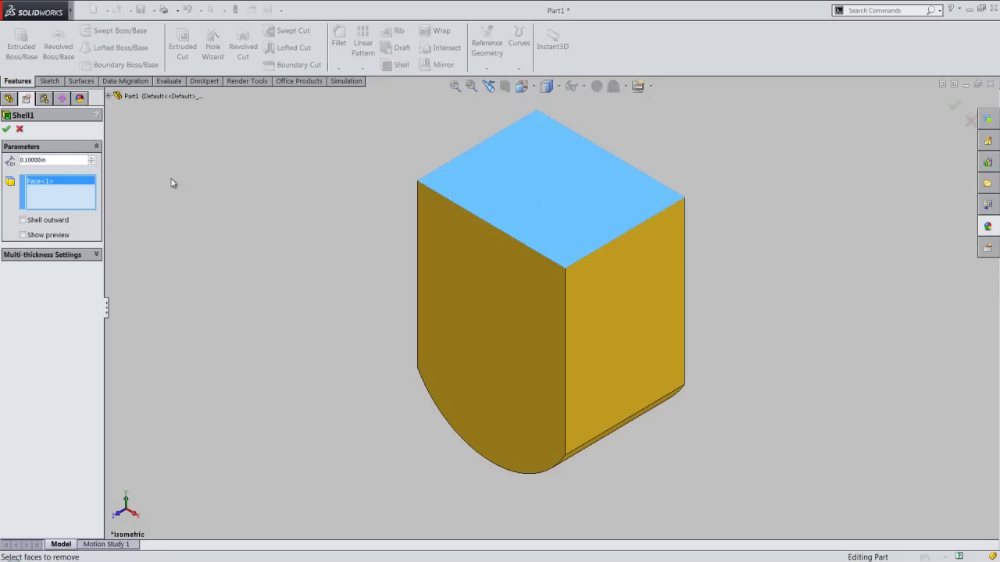
double_click(77, 161)
type(".0625")
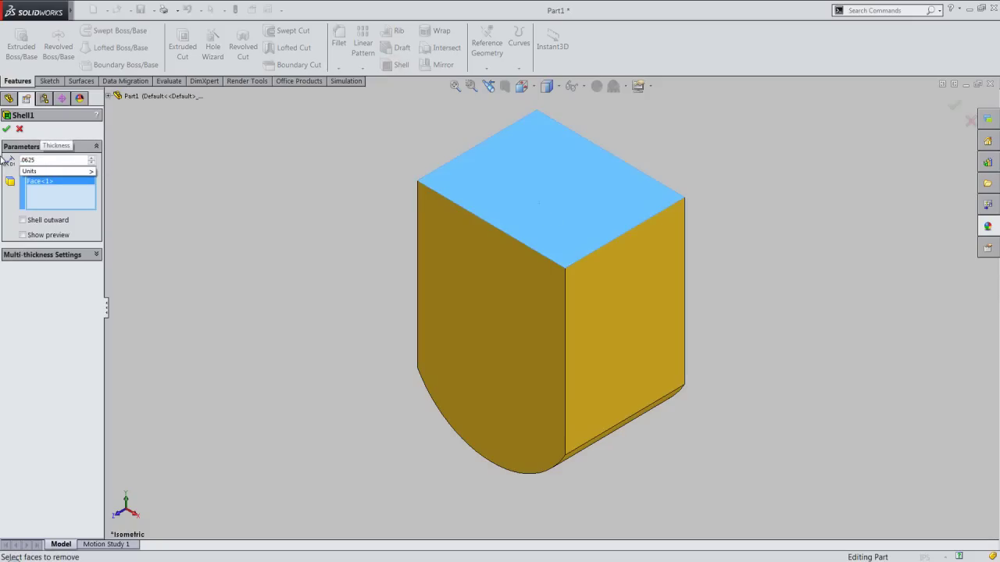
left_click(7, 130)
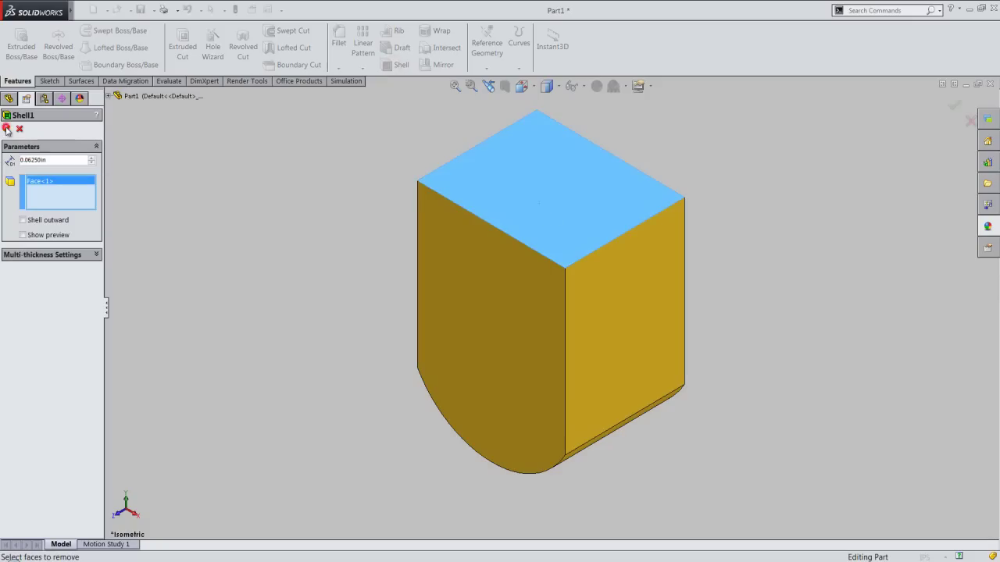
right_click(376, 245)
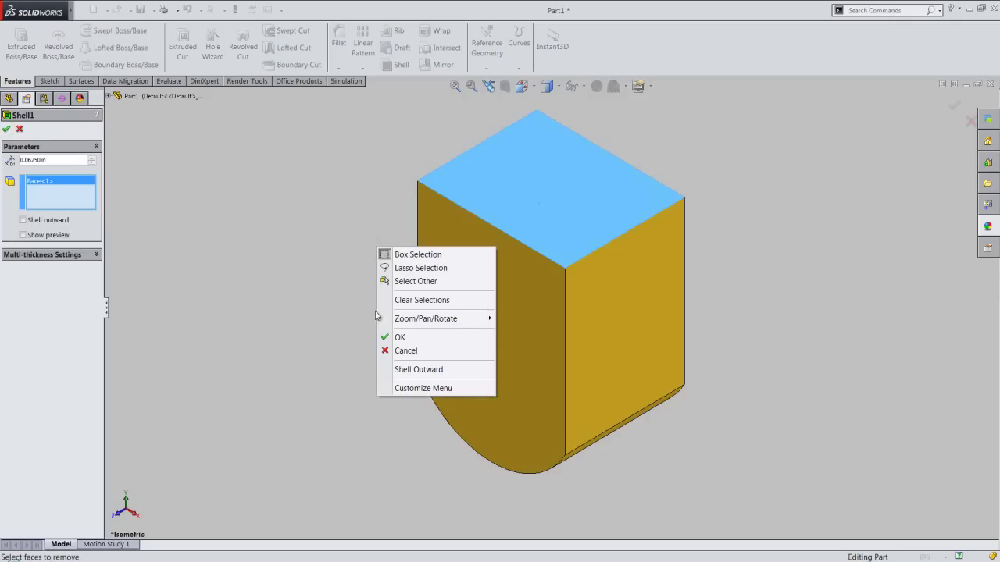
left_click(381, 336)
mouse_move(554, 202)
middle_mouse_down()
mouse_move(569, 347)
mouse_move(546, 420)
mouse_move(547, 364)
middle_mouse_up()
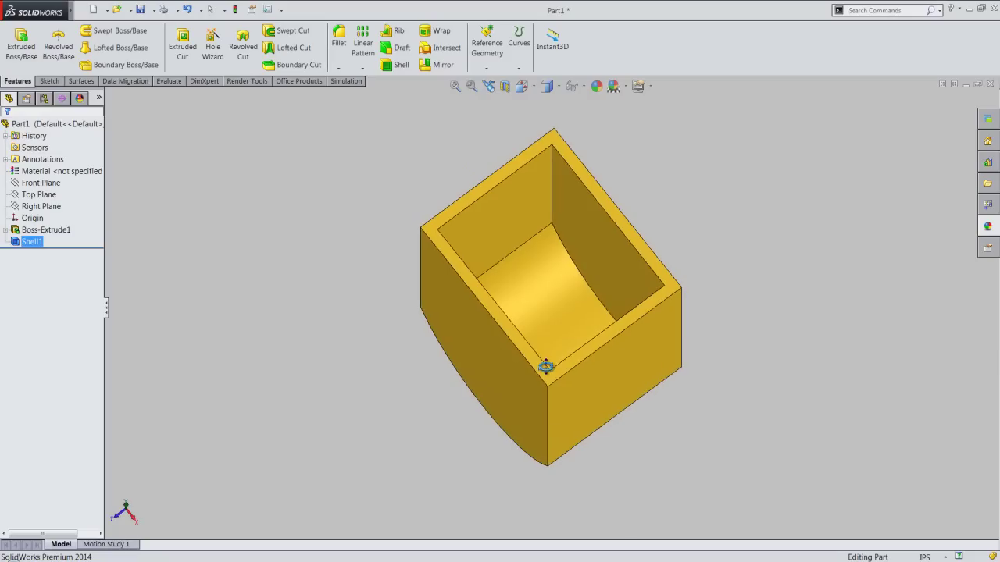
Save the part as Part1 inside a new folder named Gate Valve
left_click(488, 86)
left_click(420, 135)
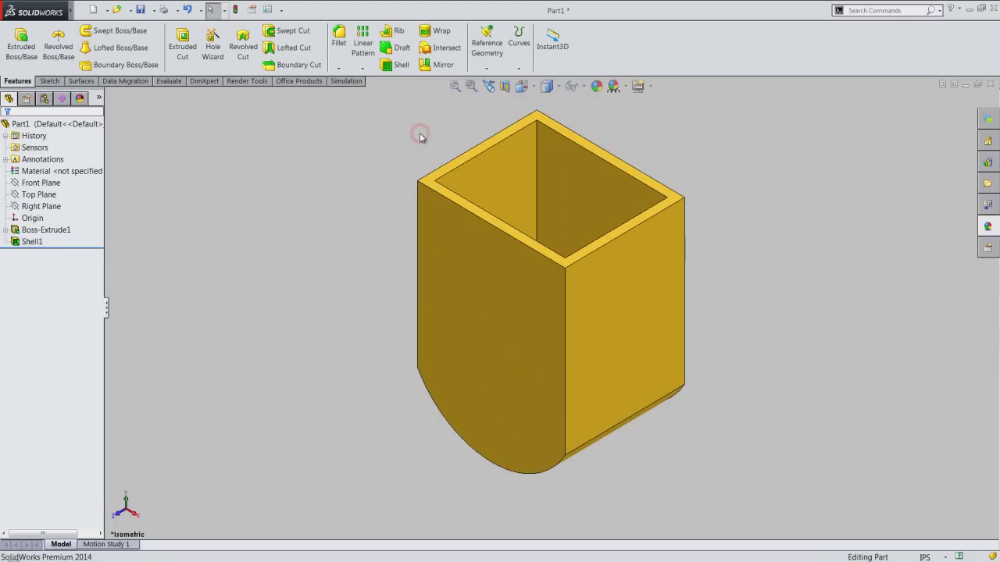
left_click(415, 149)
left_click(139, 10)
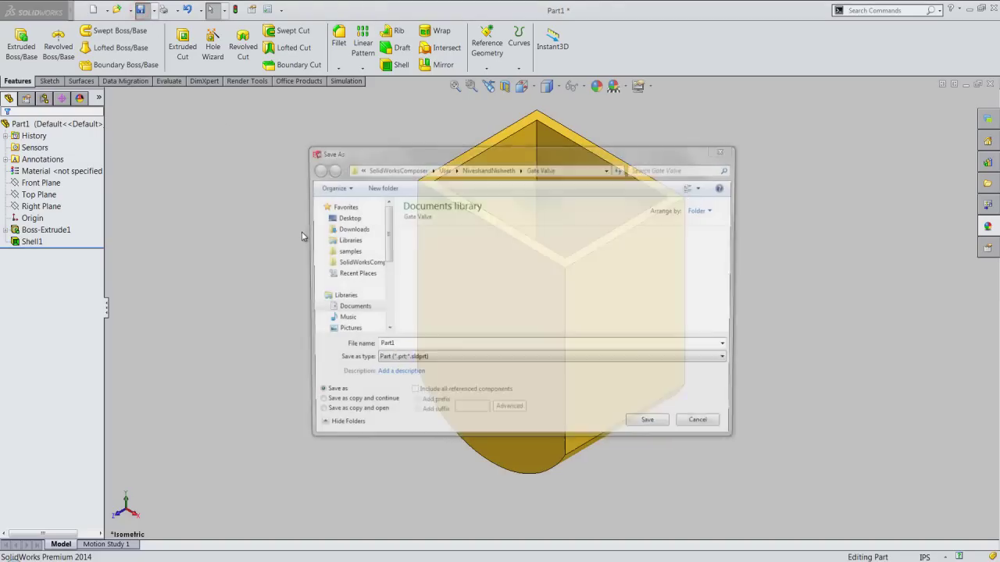
left_click(462, 309)
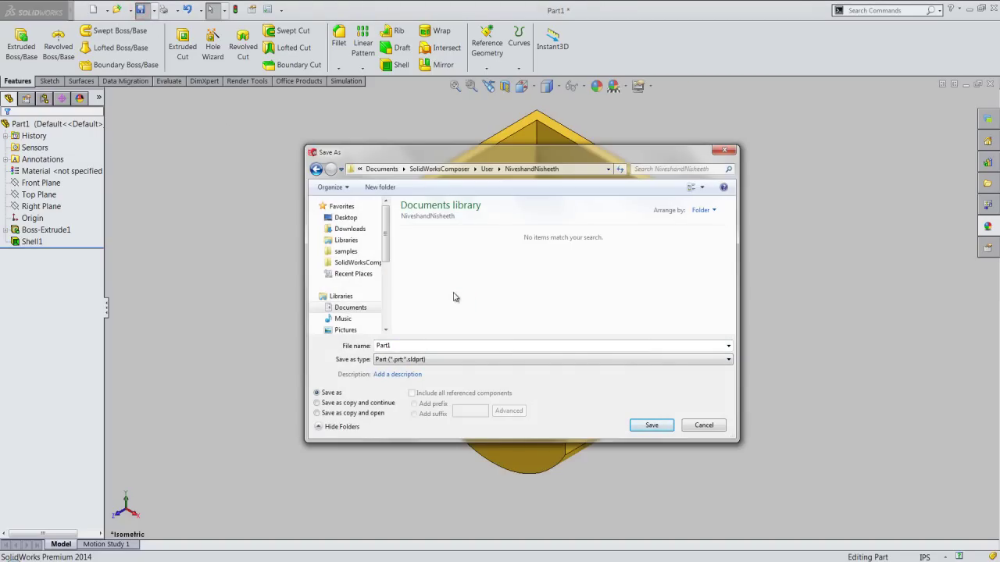
left_click(383, 189)
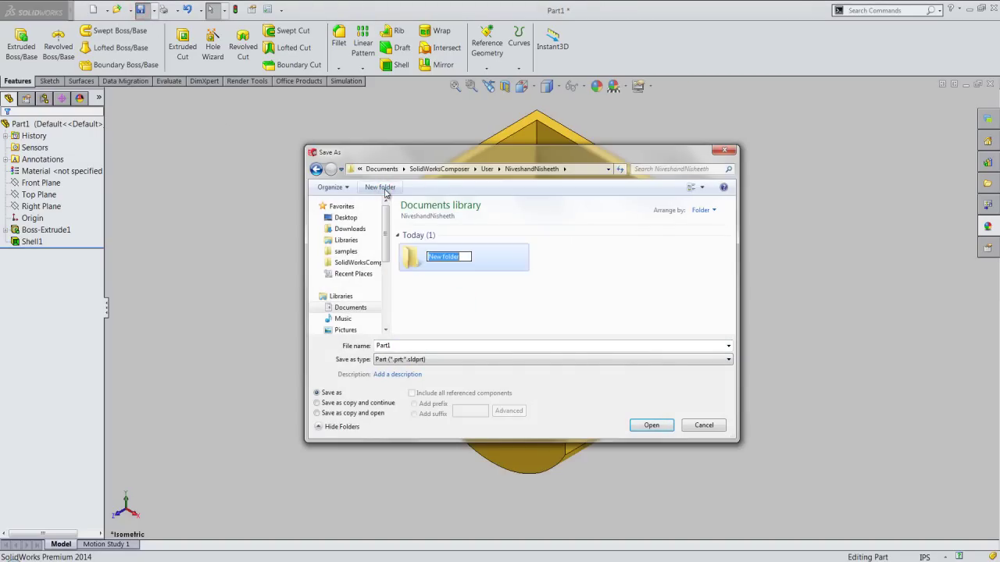
type("Gate Valve")
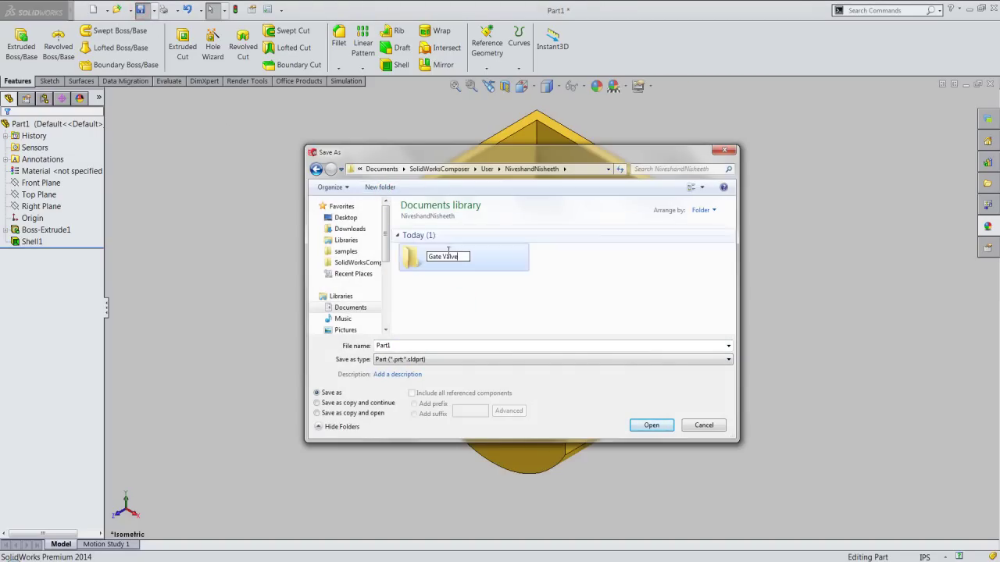
left_click(487, 305)
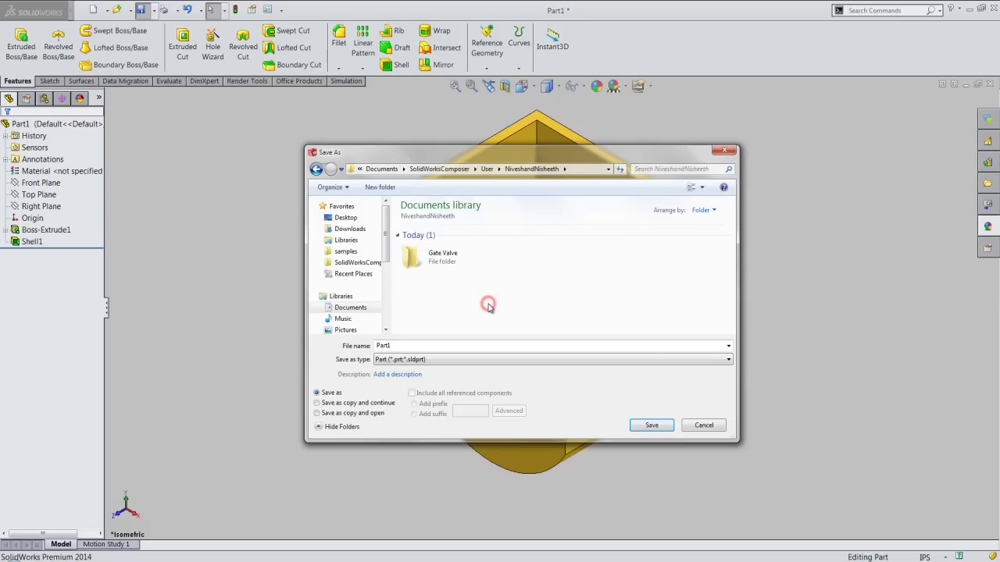
double_click(449, 260)
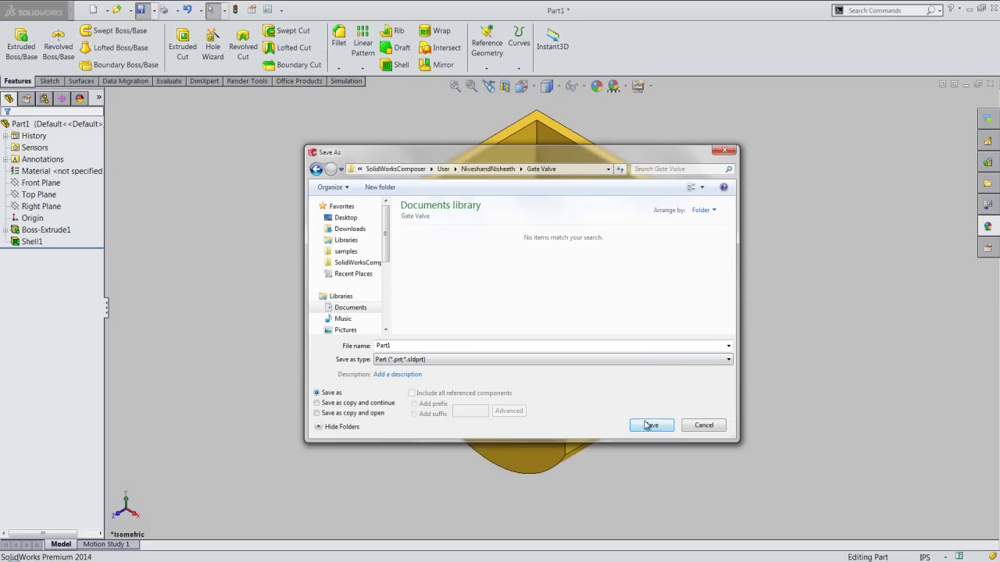
left_click(647, 424)
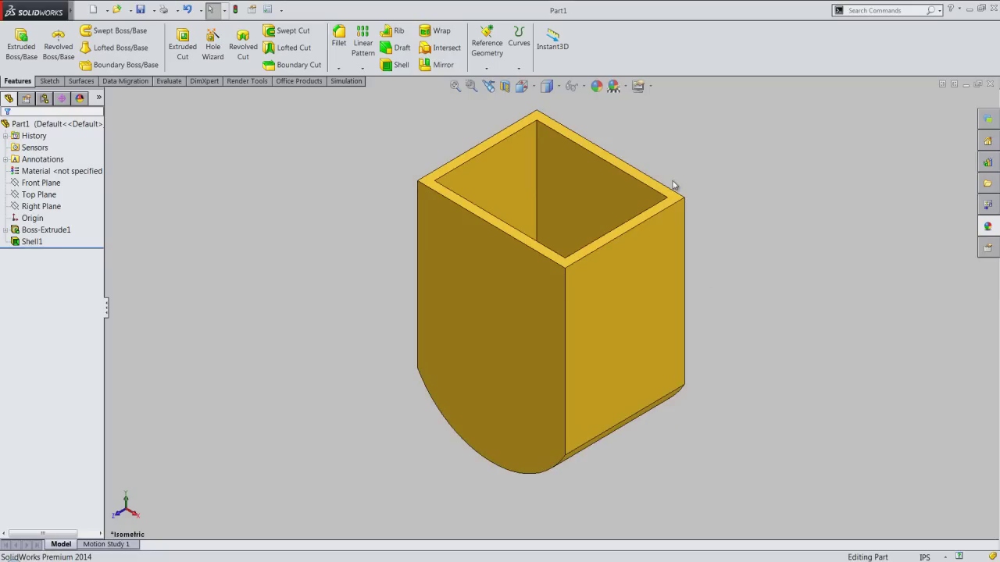
scroll(673, 184, "down", 2)
Sketch on the top rim face and convert the inner opening's edge loop into it
left_click(660, 222)
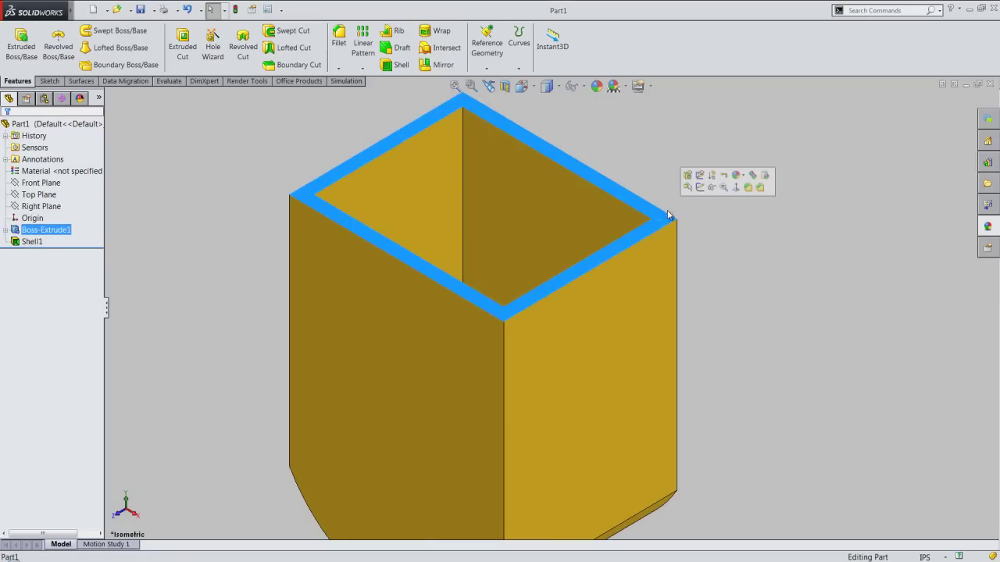
left_click(700, 188)
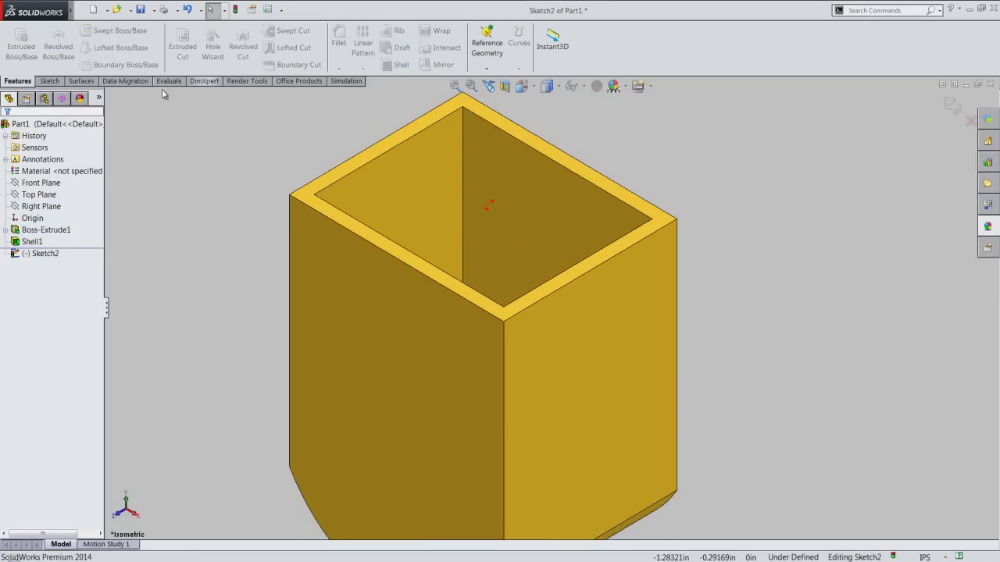
left_click(49, 80)
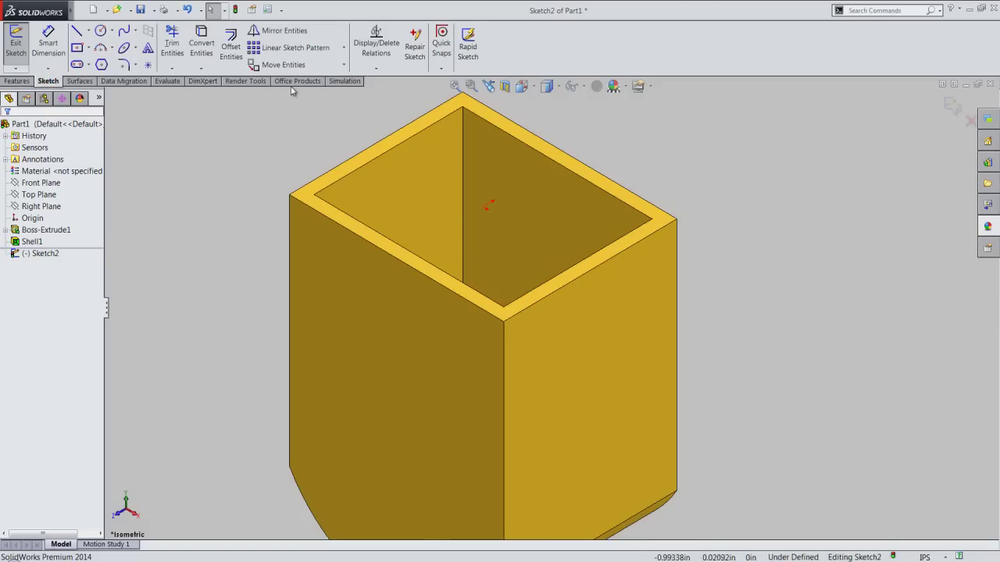
left_click(201, 43)
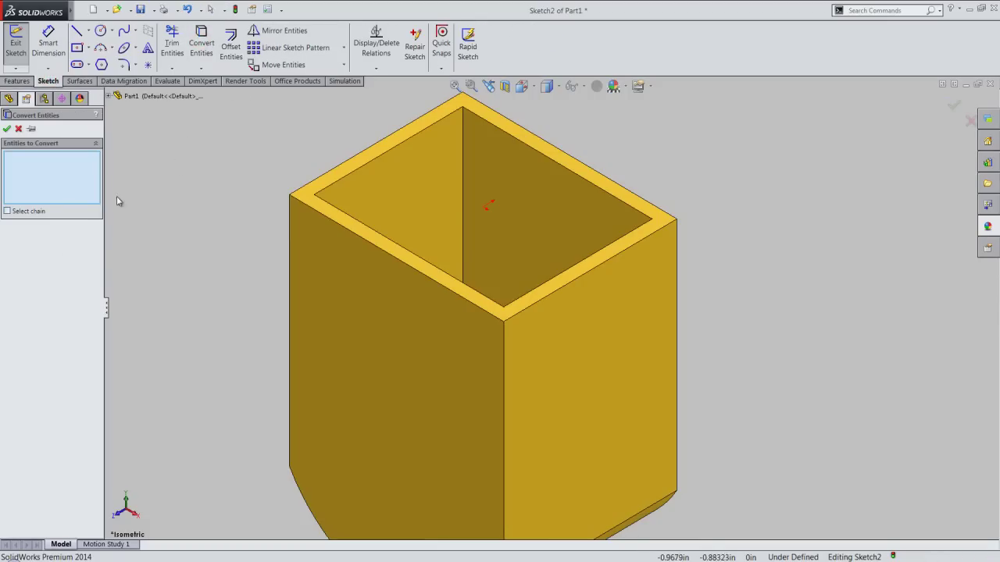
left_click(6, 211)
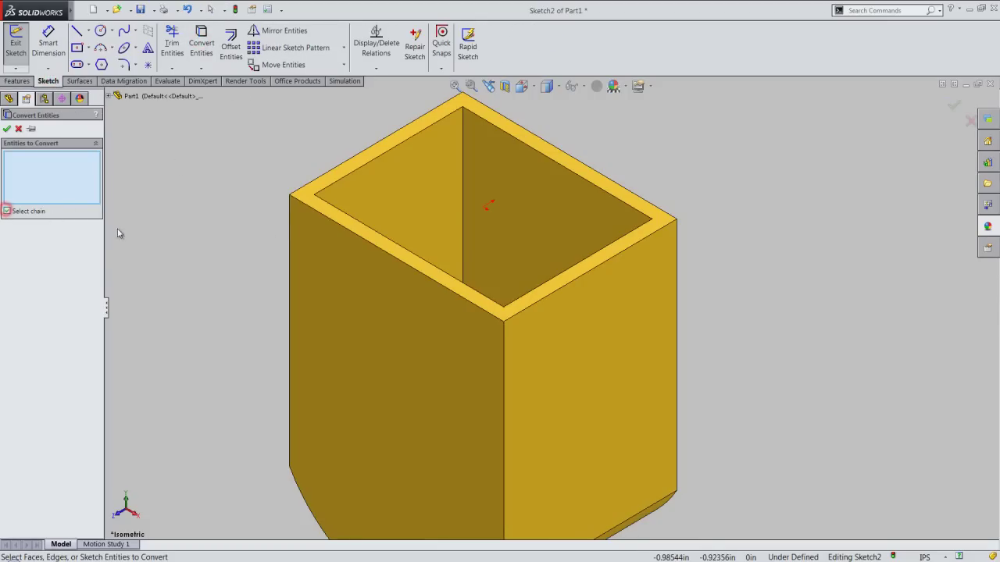
left_click(358, 167)
left_click(546, 164)
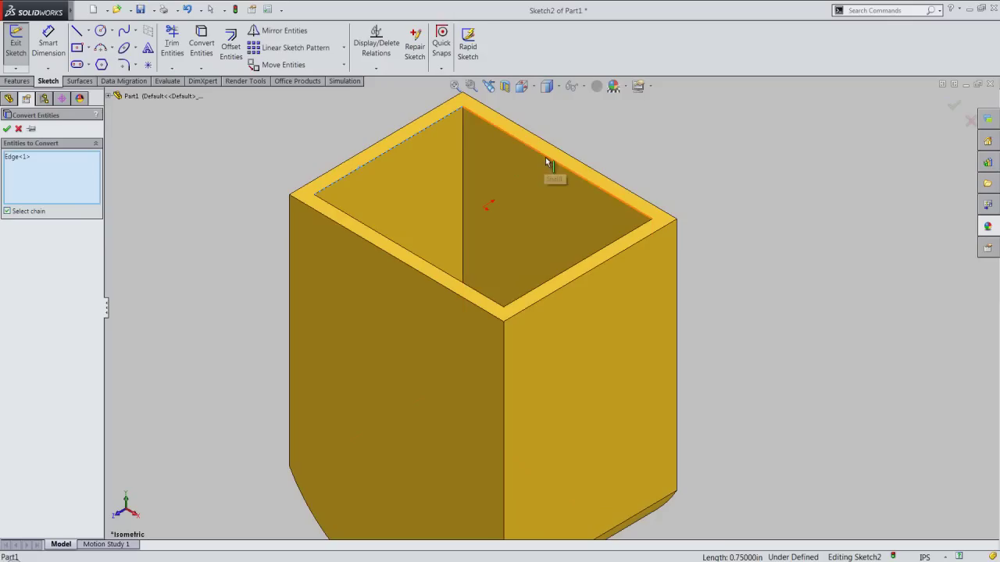
left_click(571, 269)
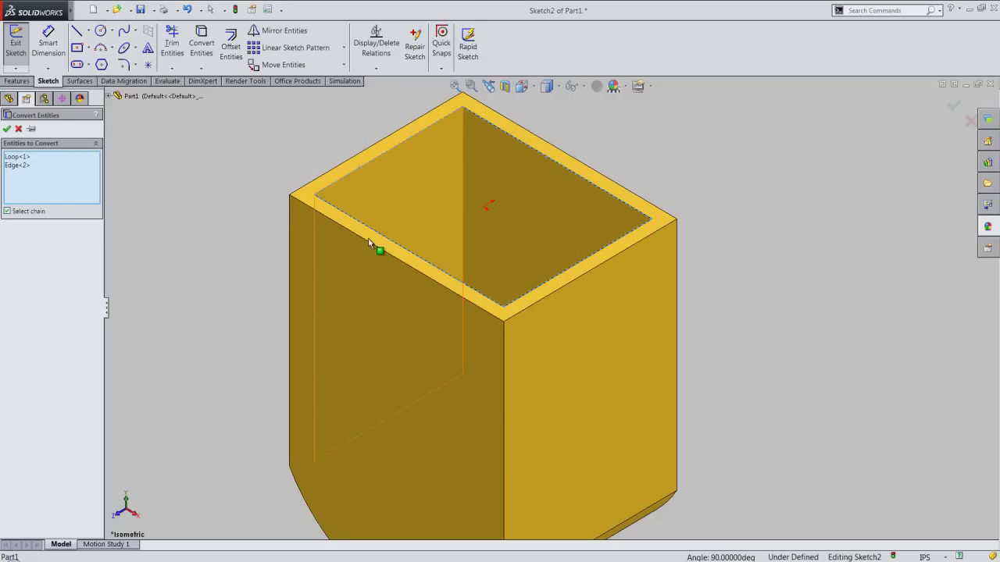
left_click(7, 129)
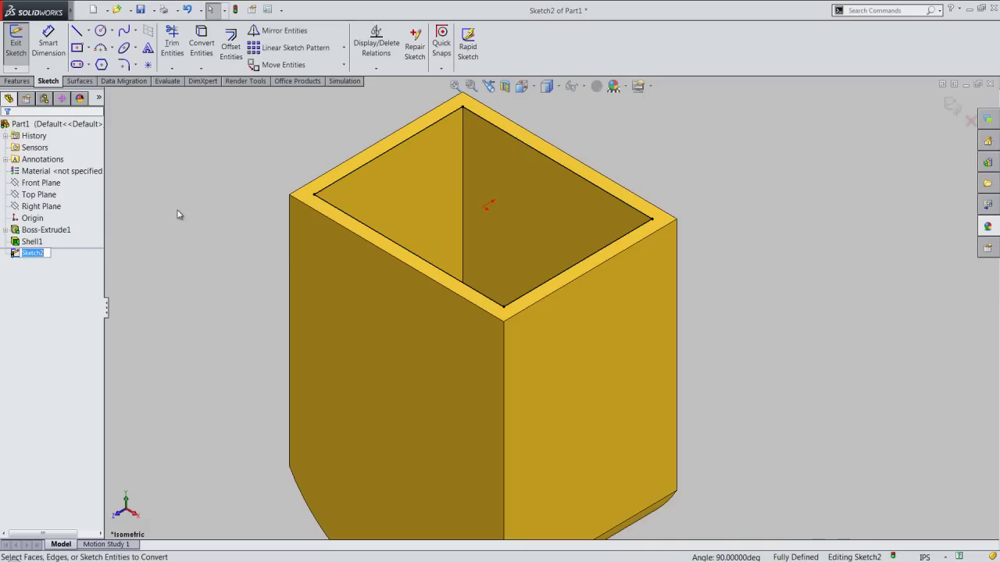
Draw a circle centred on the square opening, passing through the rim's outer corners
right_click(174, 172)
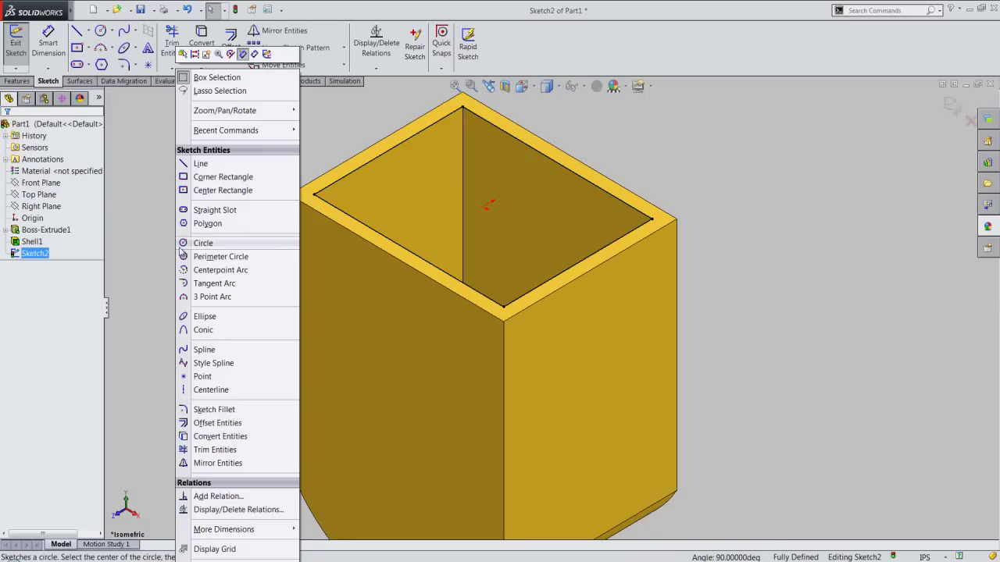
left_click(189, 244)
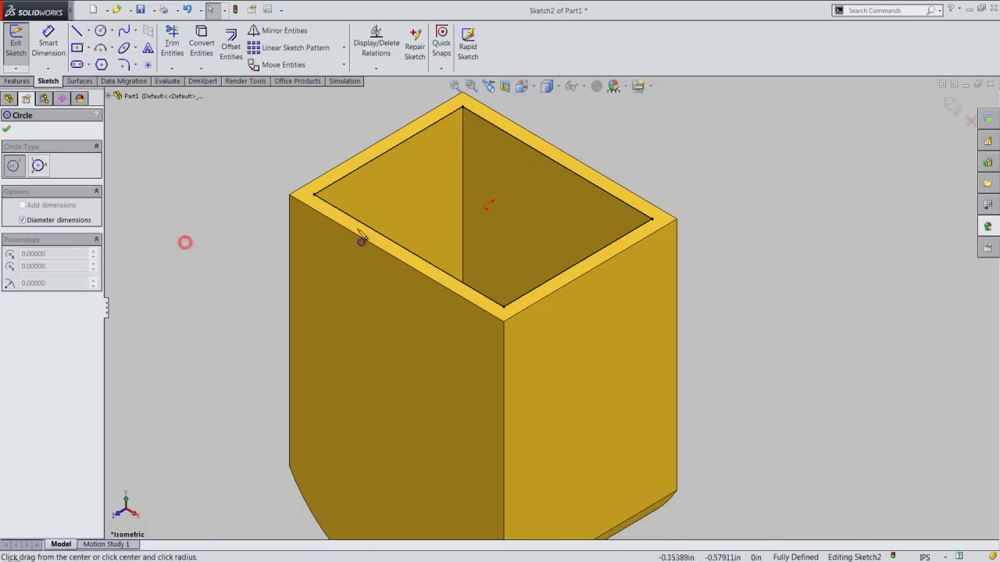
left_click(487, 205)
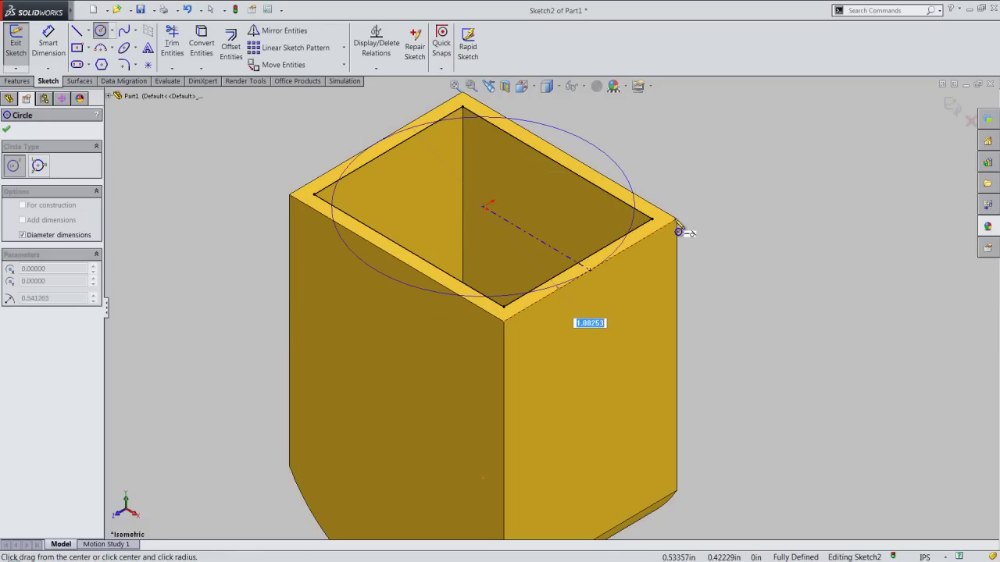
left_click(677, 222)
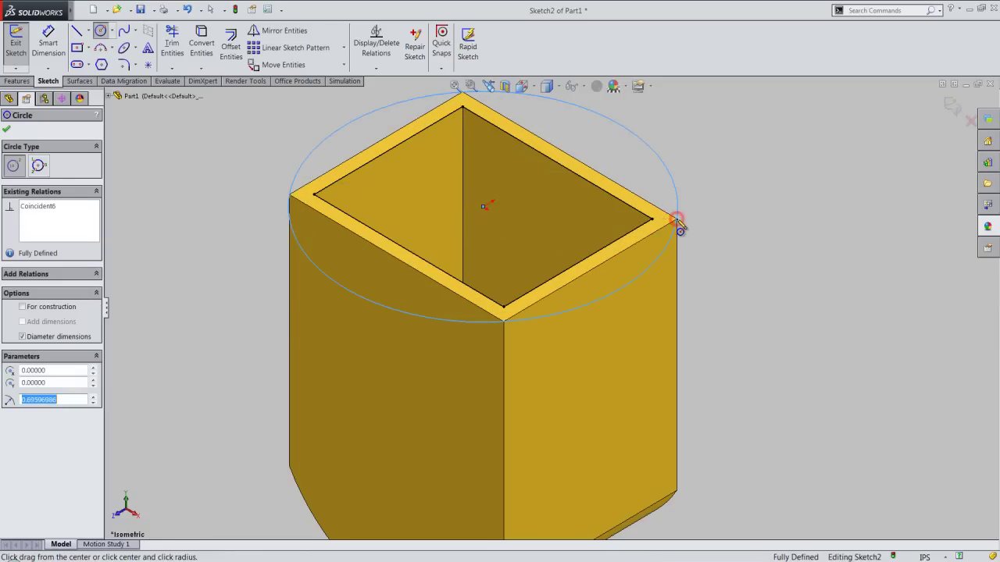
right_click(680, 227)
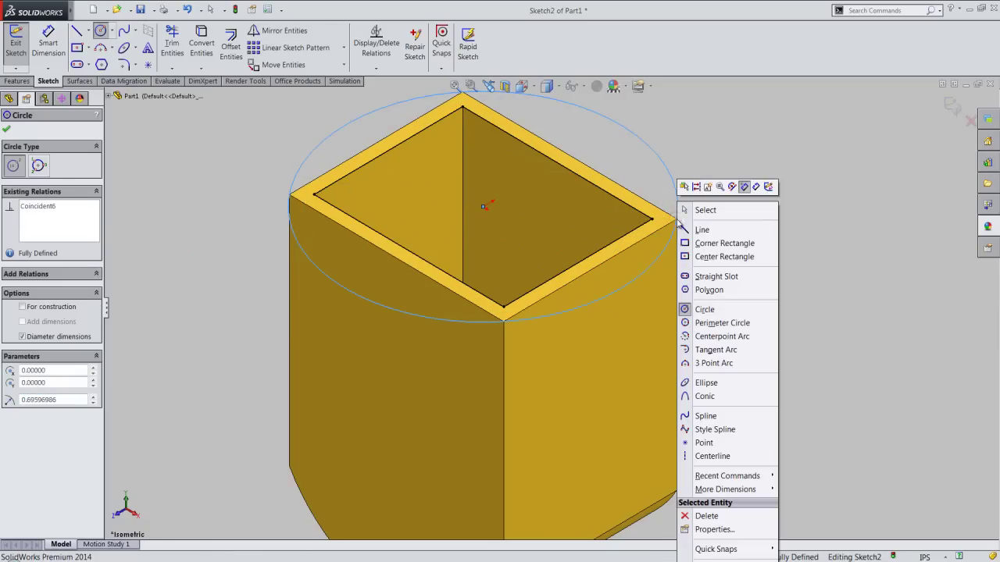
left_click(695, 211)
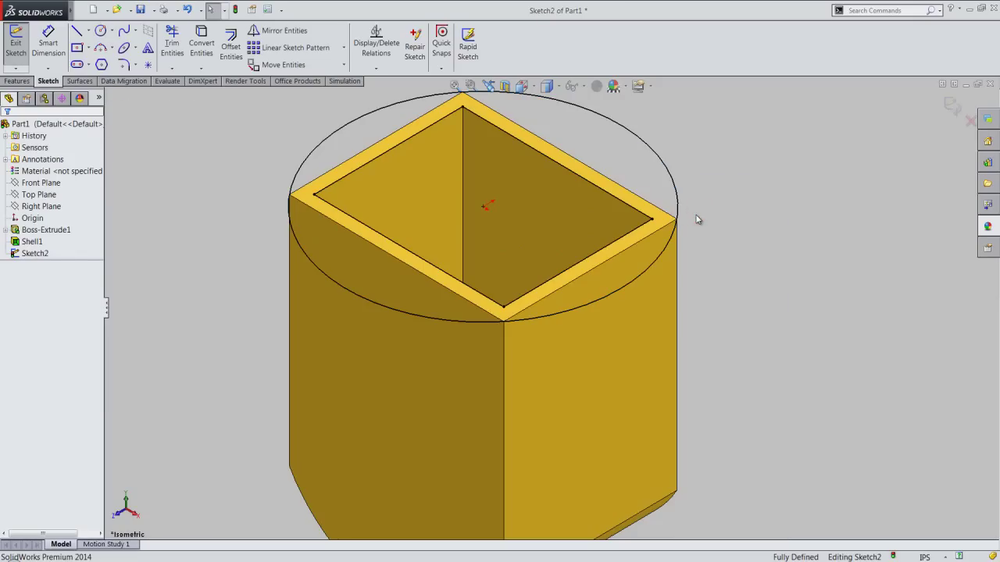
Exit Sketch2 and zoom the model to fit the view
left_click(952, 110)
left_click(767, 260)
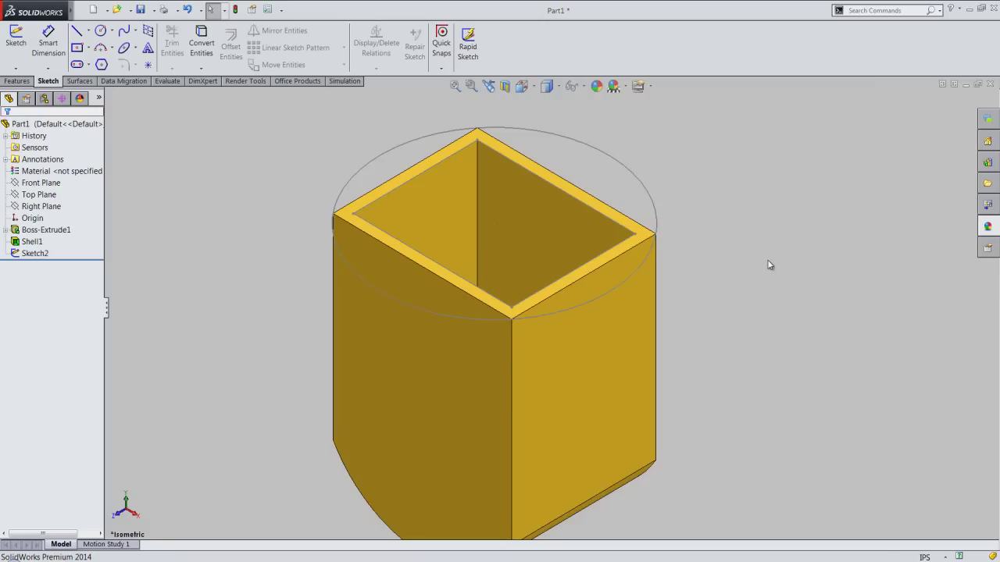
key("f")
left_click(712, 222)
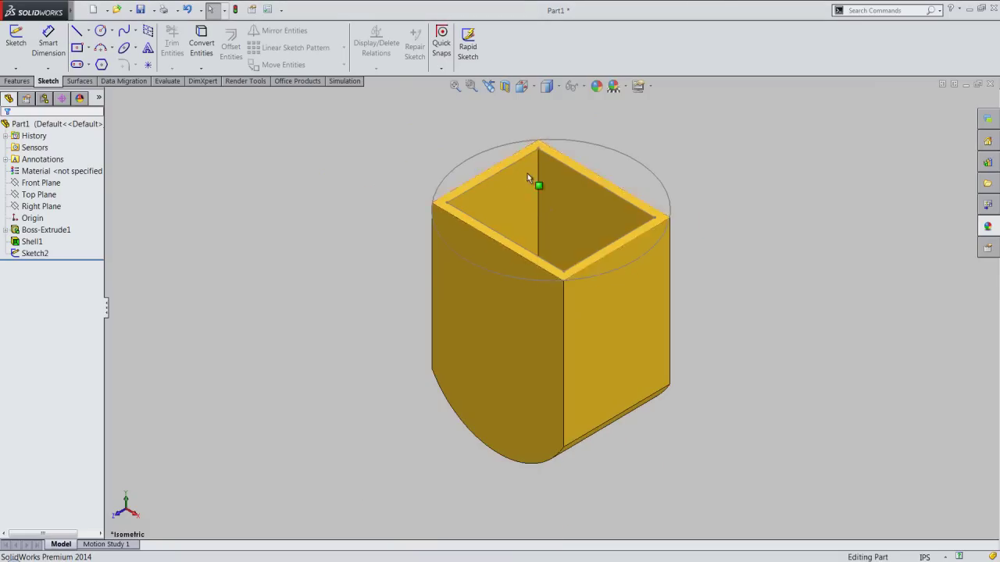
Start an extruded boss from Sketch2's circle, including the inner square region
left_click(17, 81)
left_click(22, 50)
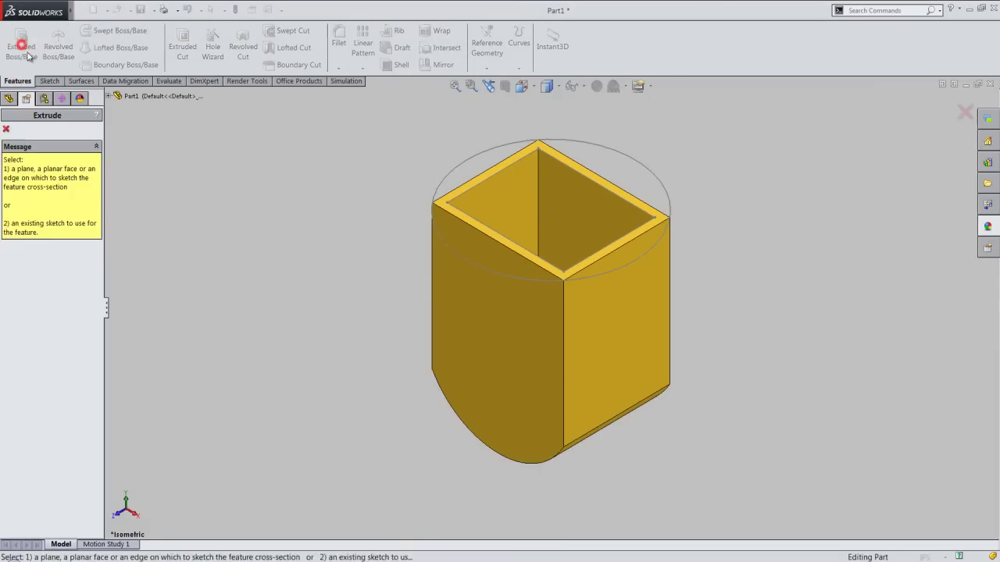
left_click(455, 167)
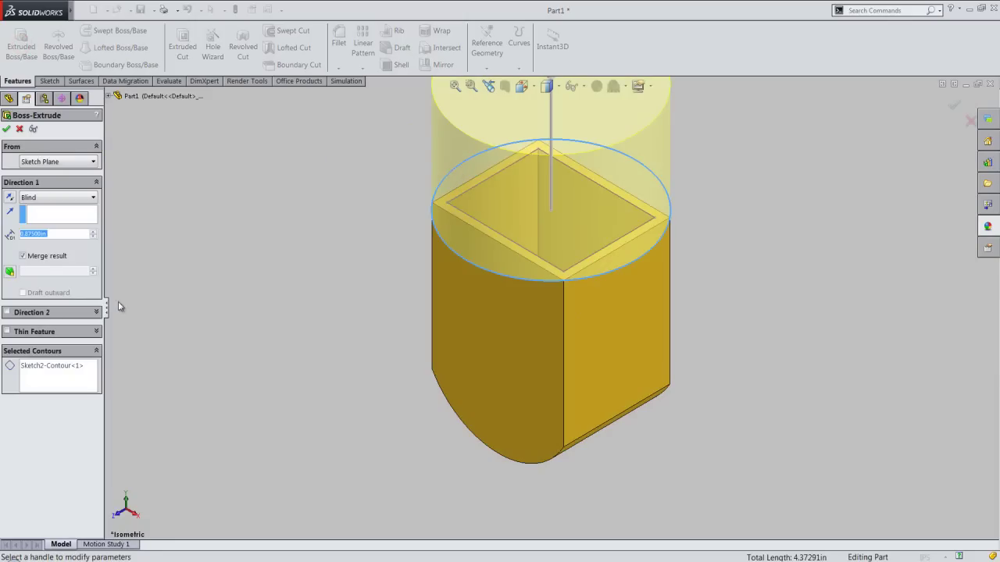
left_click(63, 372)
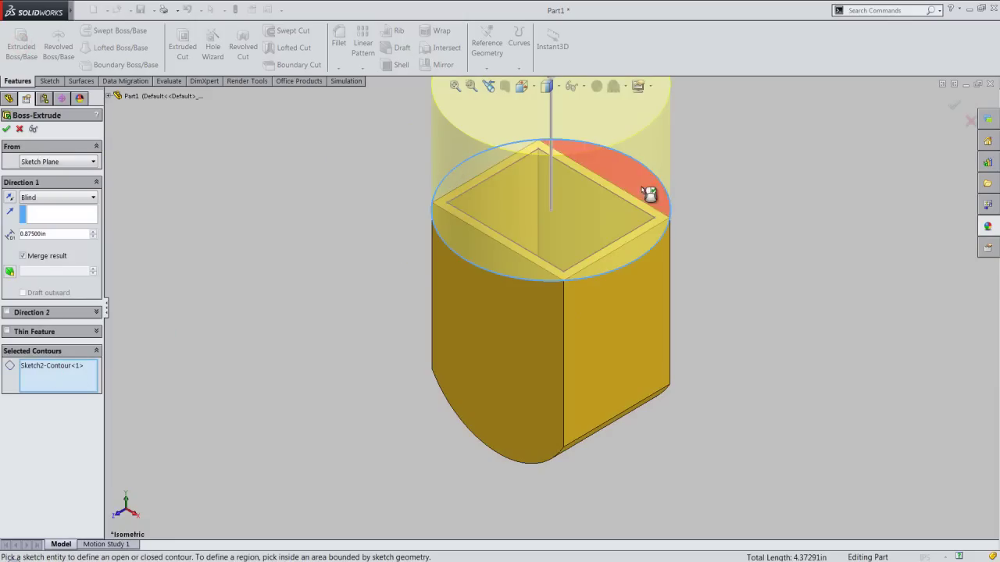
left_click(616, 216)
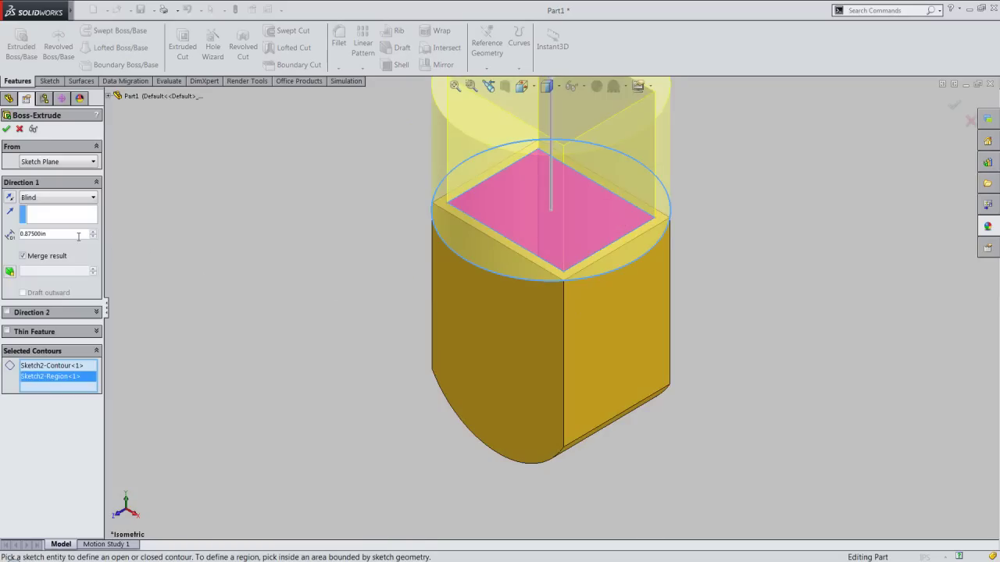
Set the flange depth to 0.0625 in, confirm it, and inspect the result
double_click(48, 233)
type(".0")
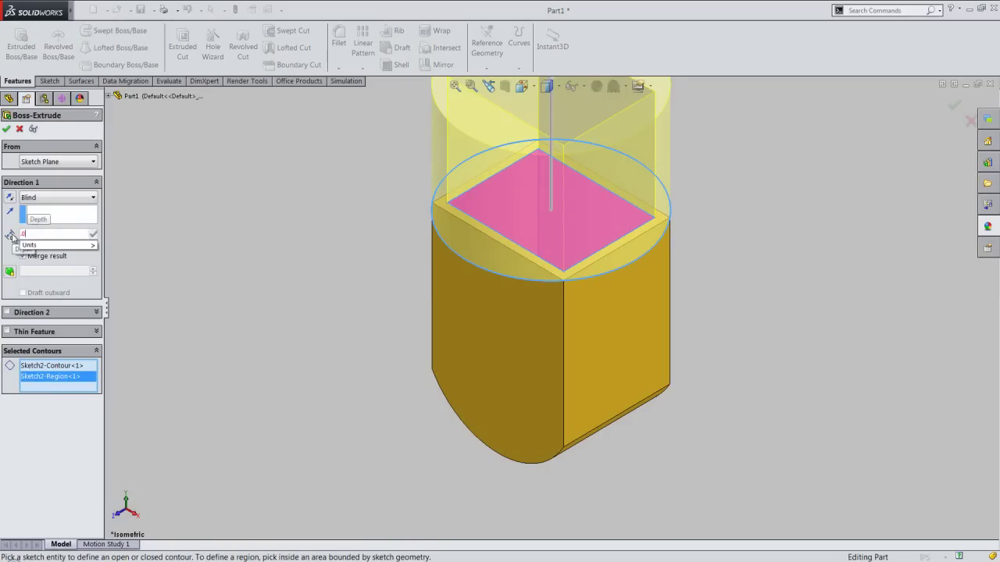
type("625")
key("Return")
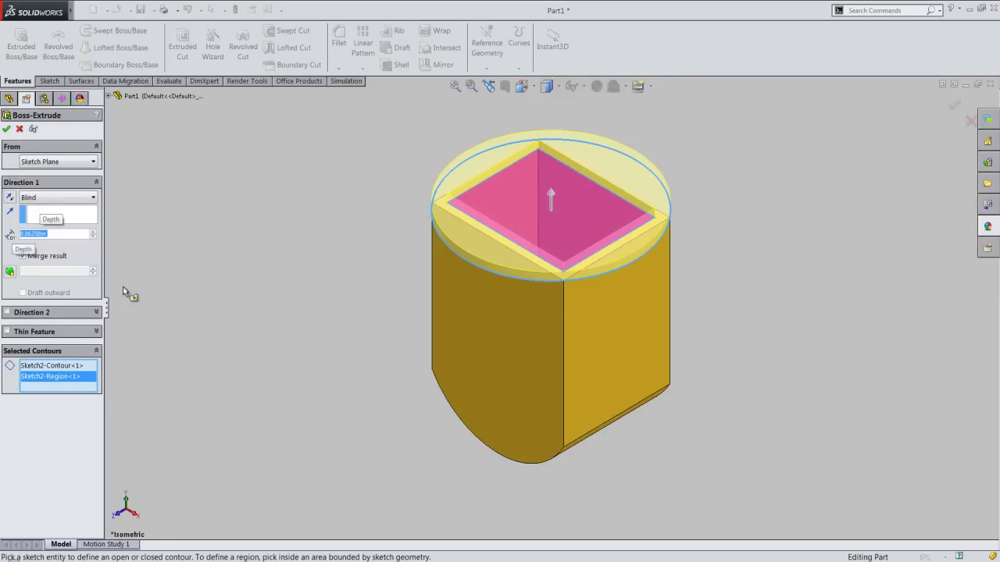
right_click(338, 328)
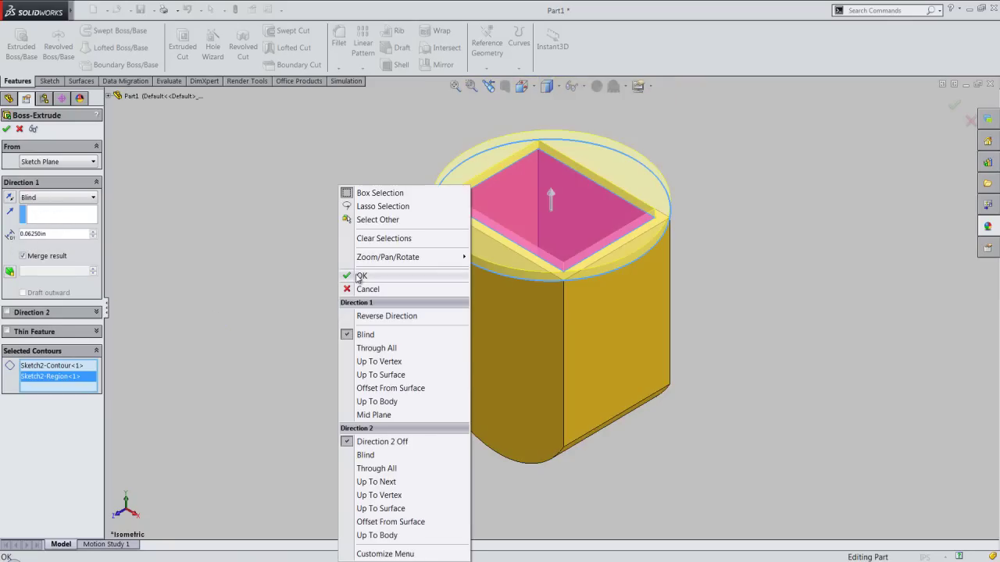
left_click(359, 277)
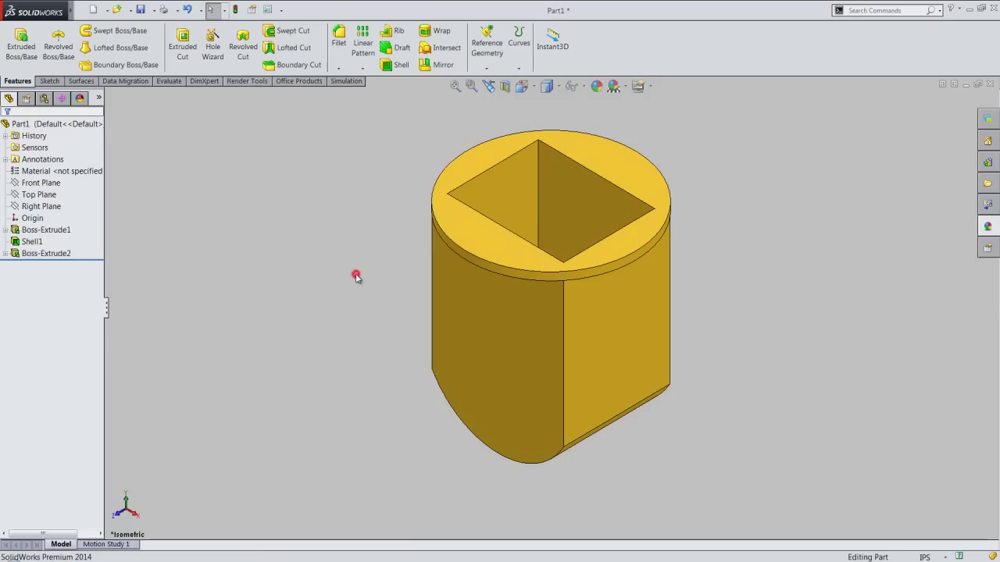
mouse_move(563, 288)
middle_mouse_down()
mouse_move(616, 118)
mouse_move(683, 279)
middle_mouse_up()
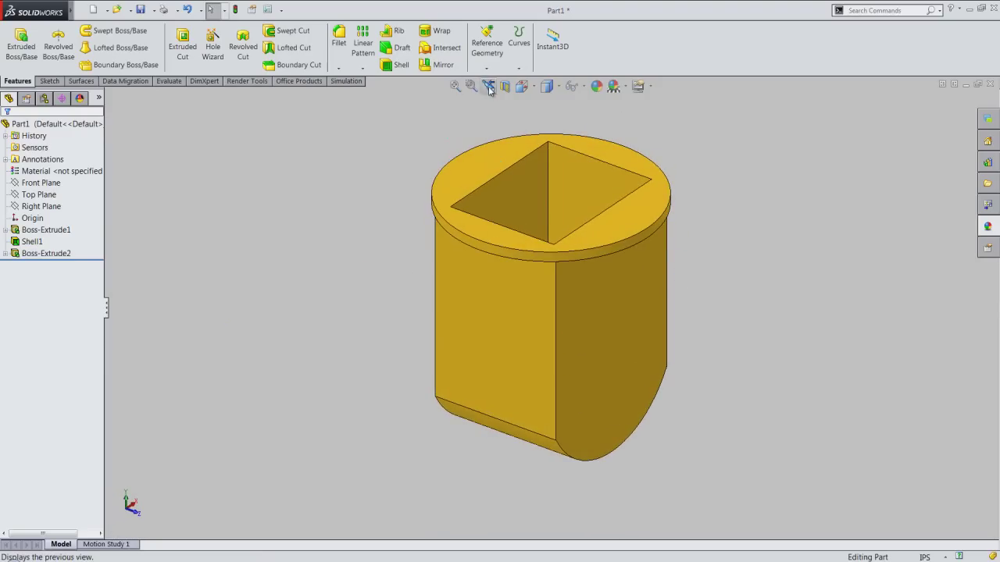
left_click(489, 90)
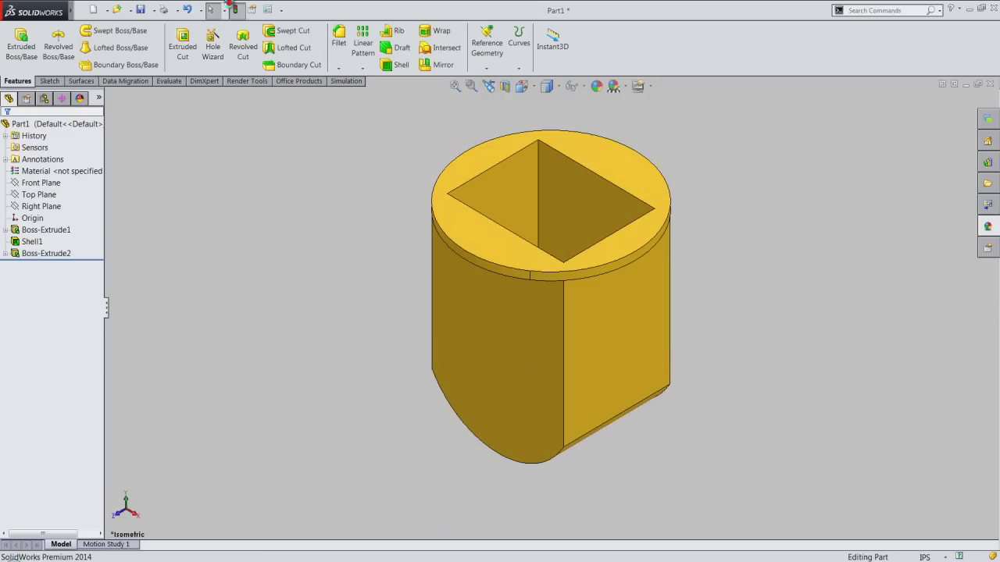
Save the part
left_click(139, 9)
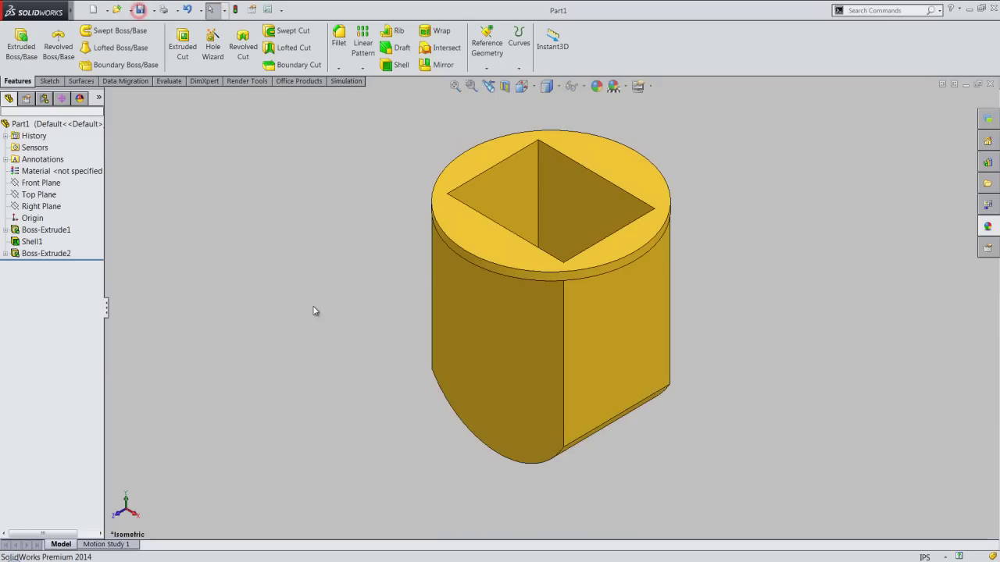
left_click(315, 310)
left_click(341, 379)
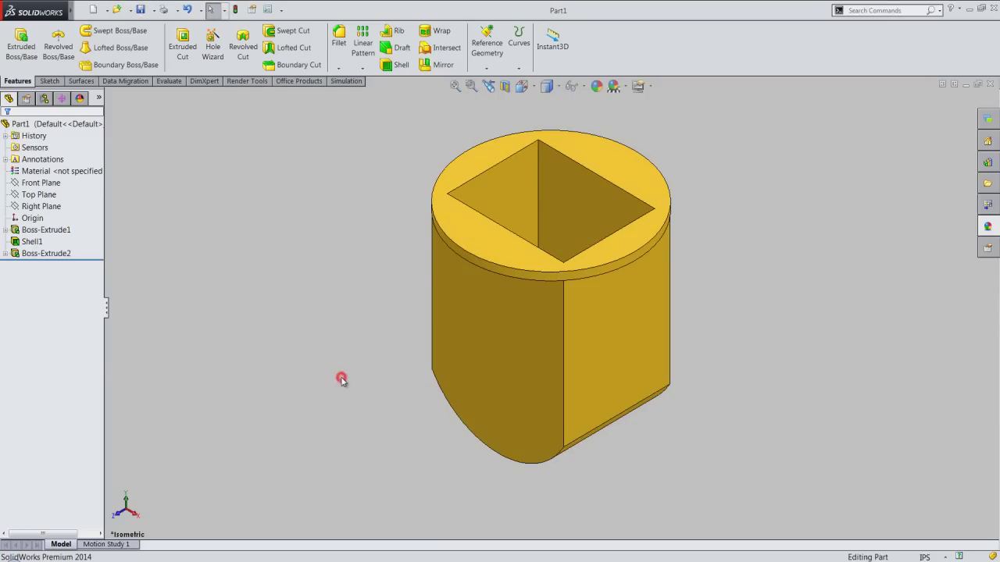
Create a plane offset 0.625 in from the Front Plane, flipped to the opposite side
left_click(484, 68)
left_click(492, 81)
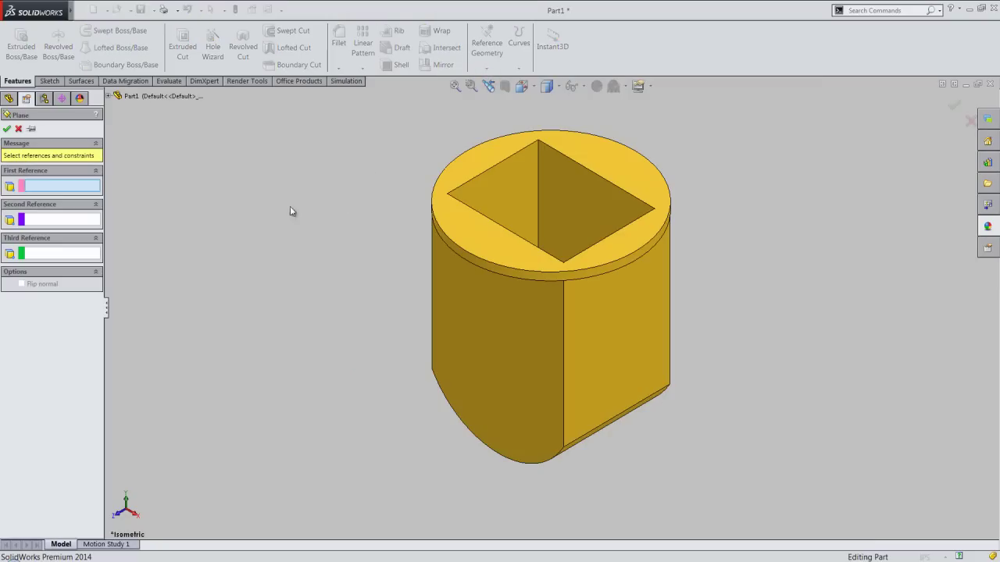
left_click(109, 95)
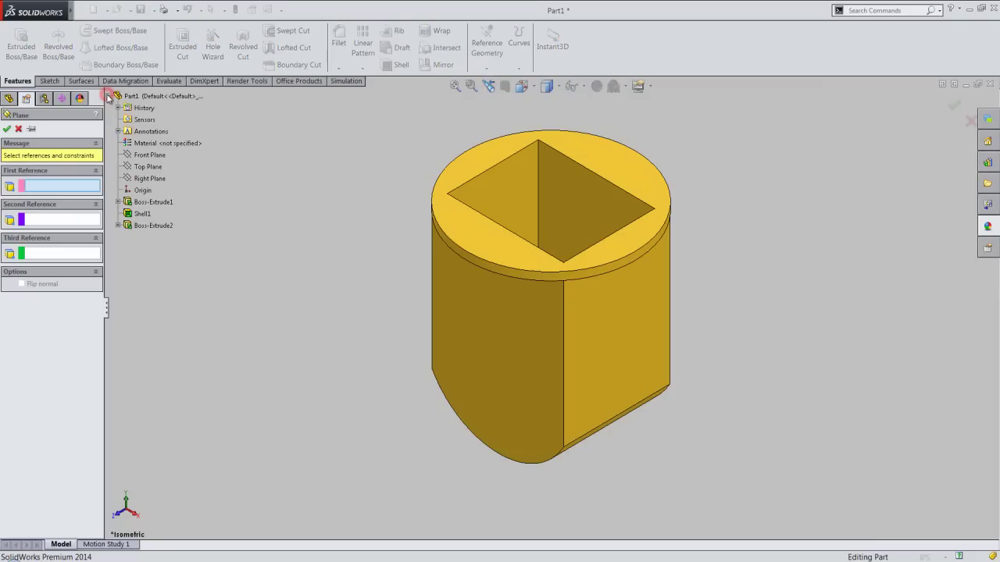
left_click(138, 156)
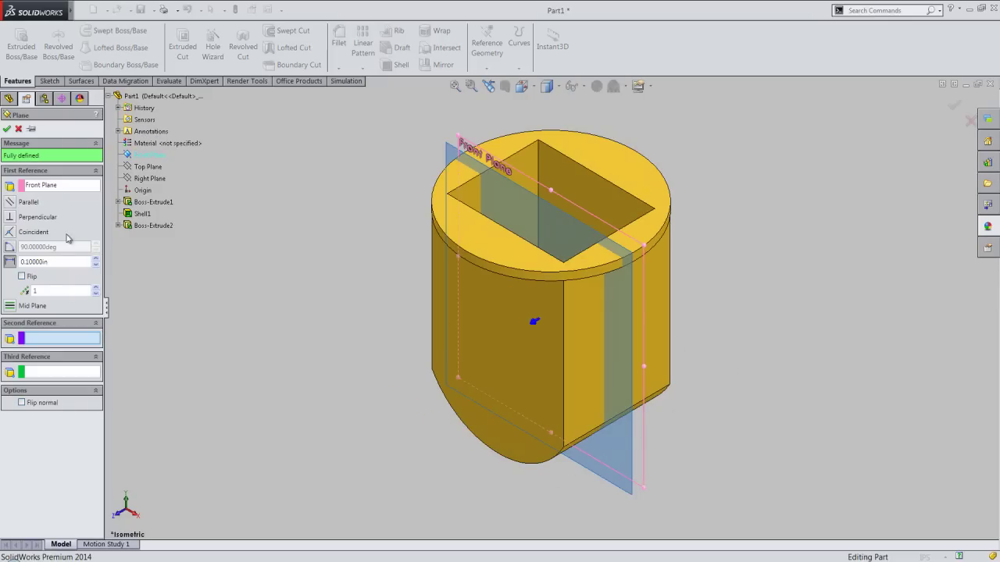
left_click(24, 276)
double_click(60, 261)
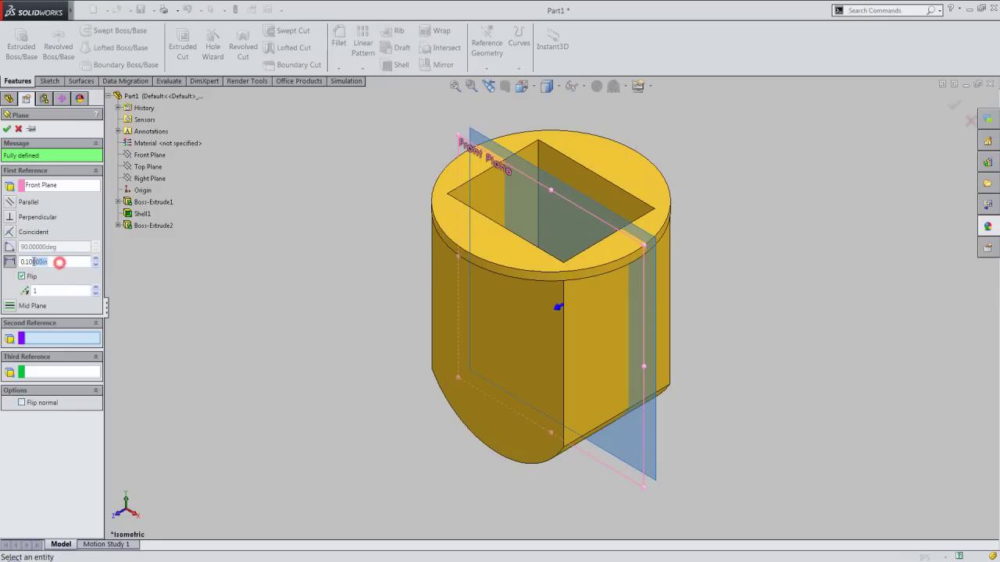
type("6")
key("Return")
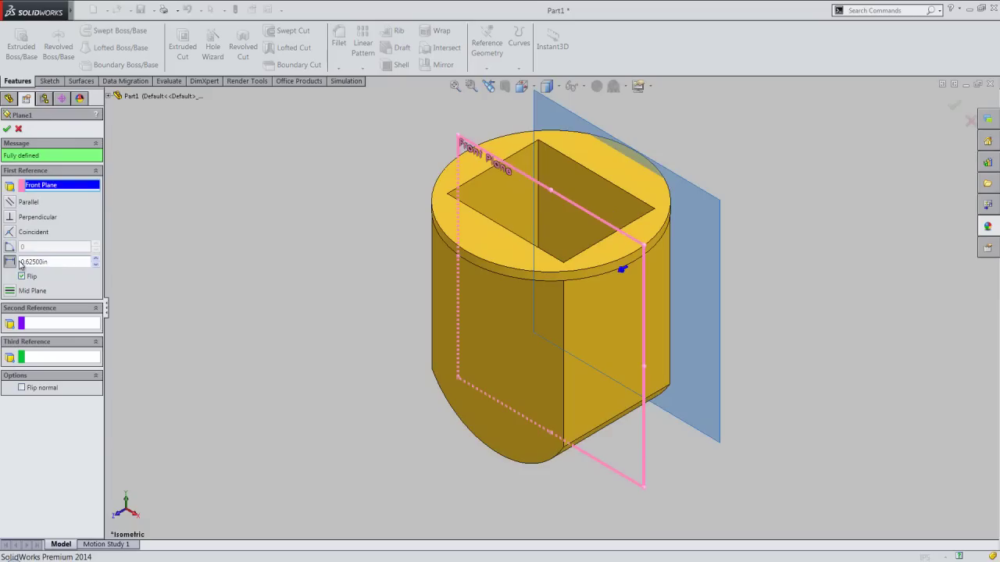
key("Return")
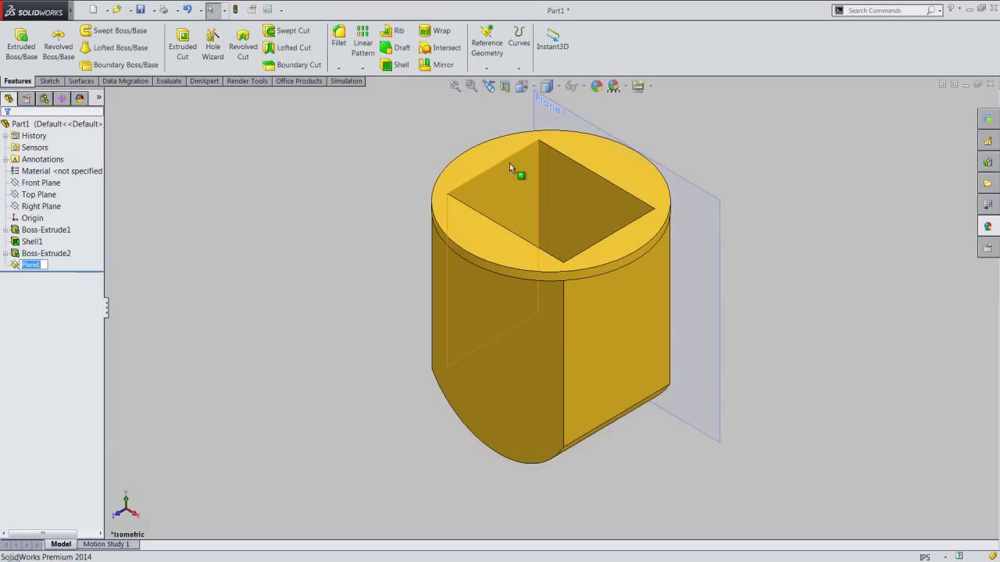
Accept the name Plane1 and turn the model to an angled view showing it
left_click(503, 123)
left_click(534, 89)
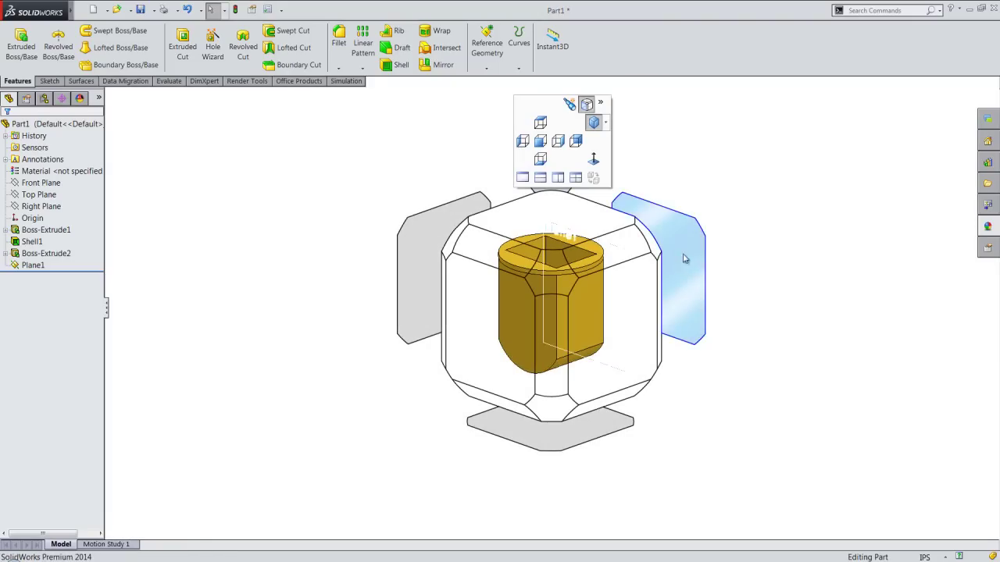
left_click(654, 247)
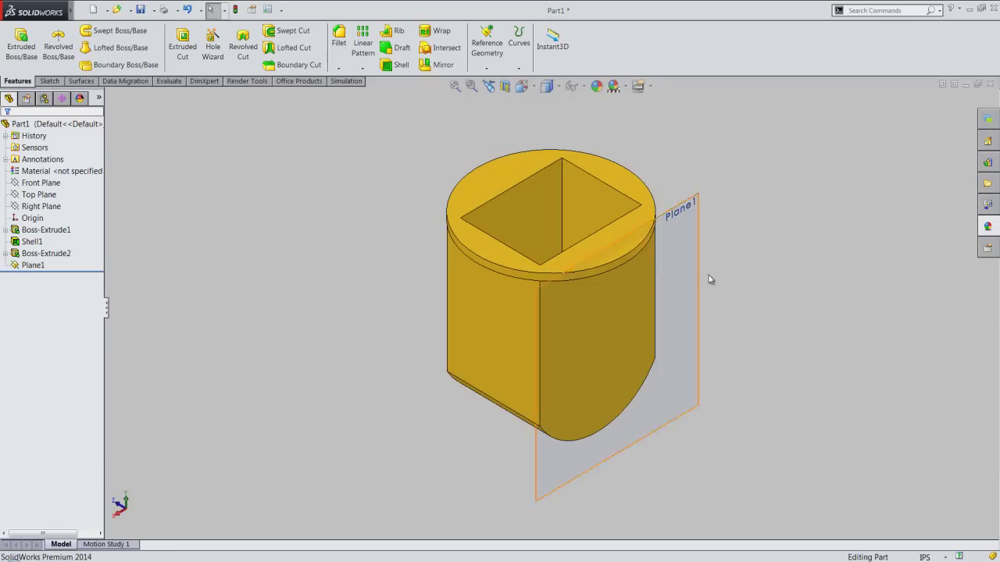
left_click(758, 300)
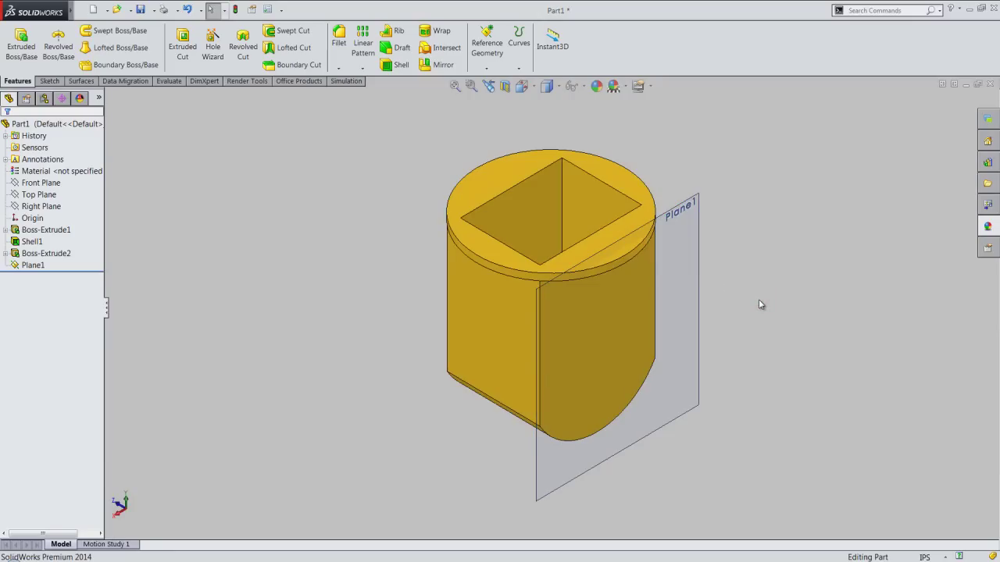
left_click(748, 299)
Begin a sketch on Plane1, view it face-on, and select the bottom arc
left_click(698, 309)
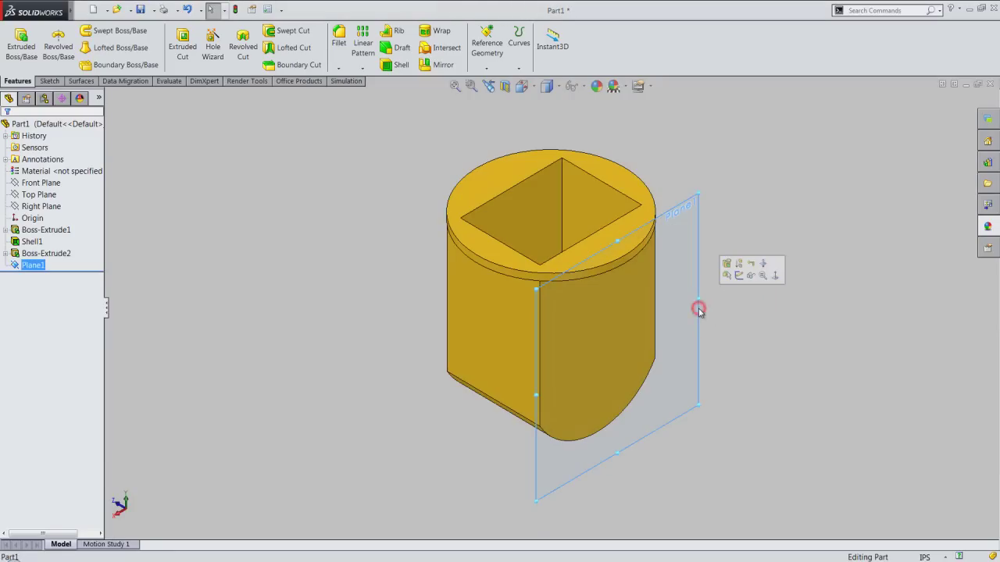
left_click(738, 275)
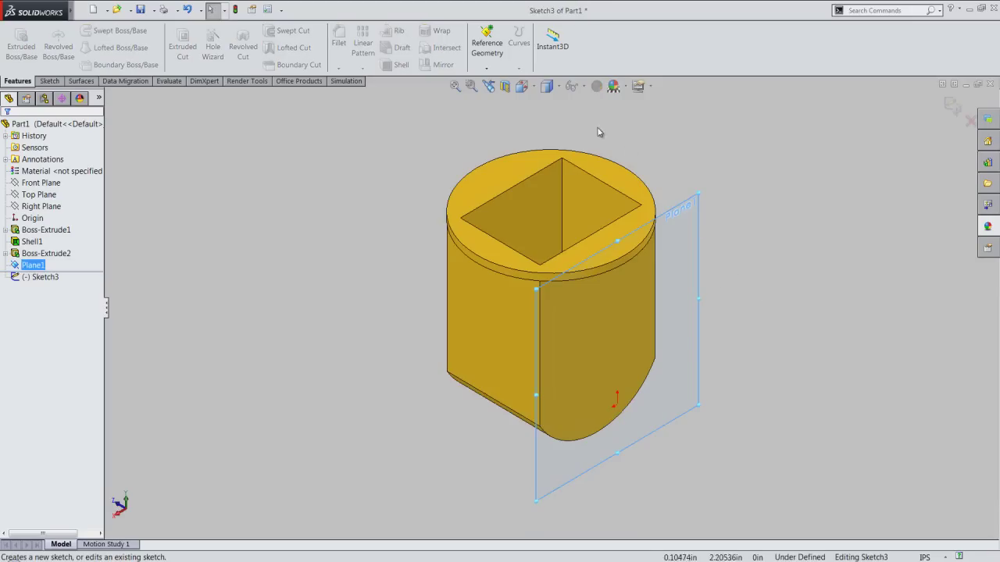
left_click(528, 86)
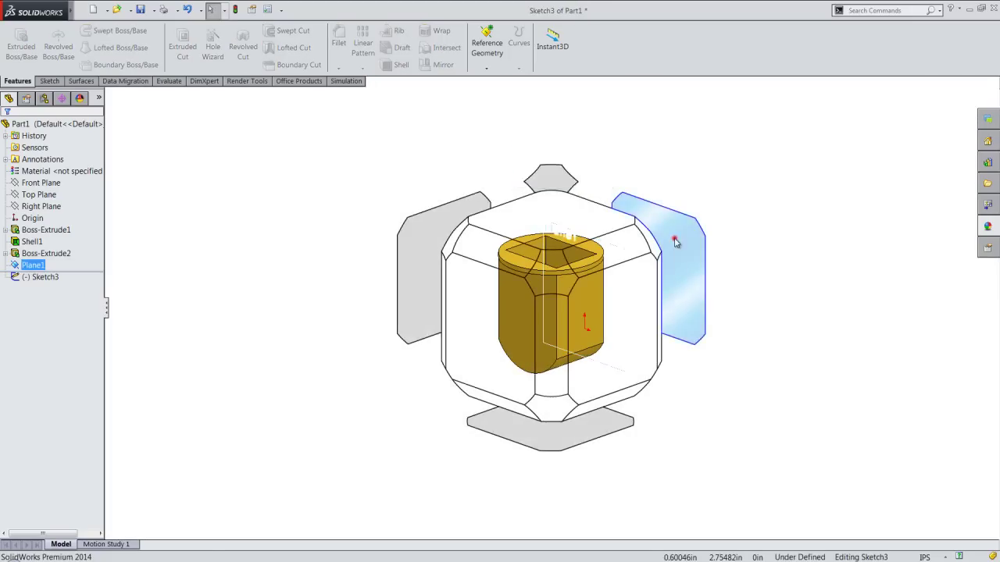
left_click(675, 242)
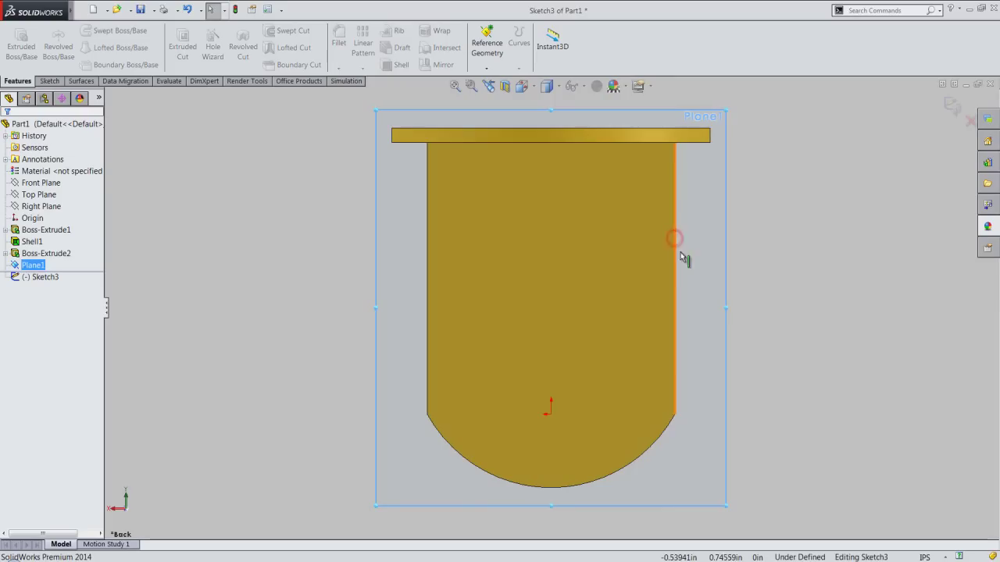
left_click(648, 450)
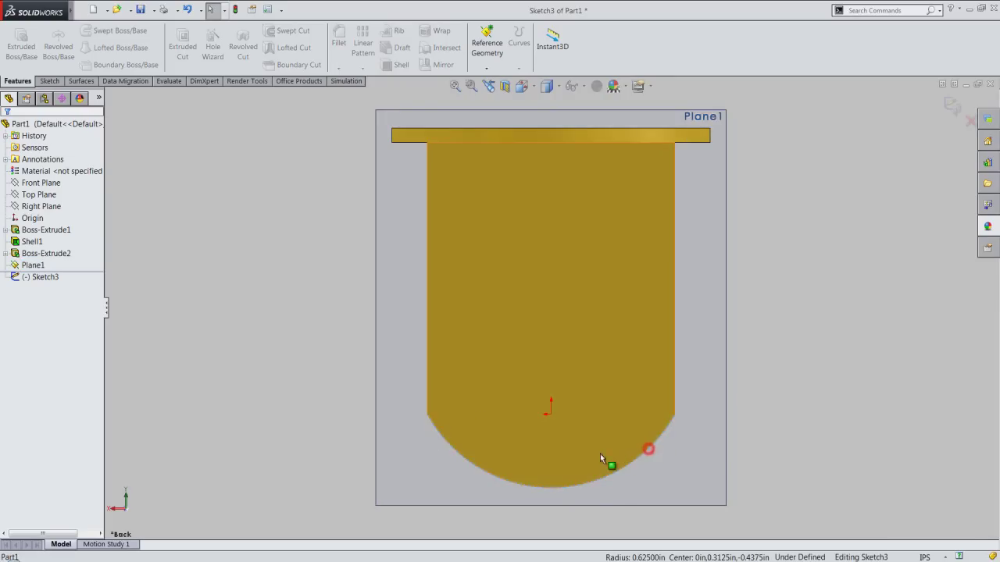
Start Convert Entities and check the bottom arc's parameters
left_click(49, 81)
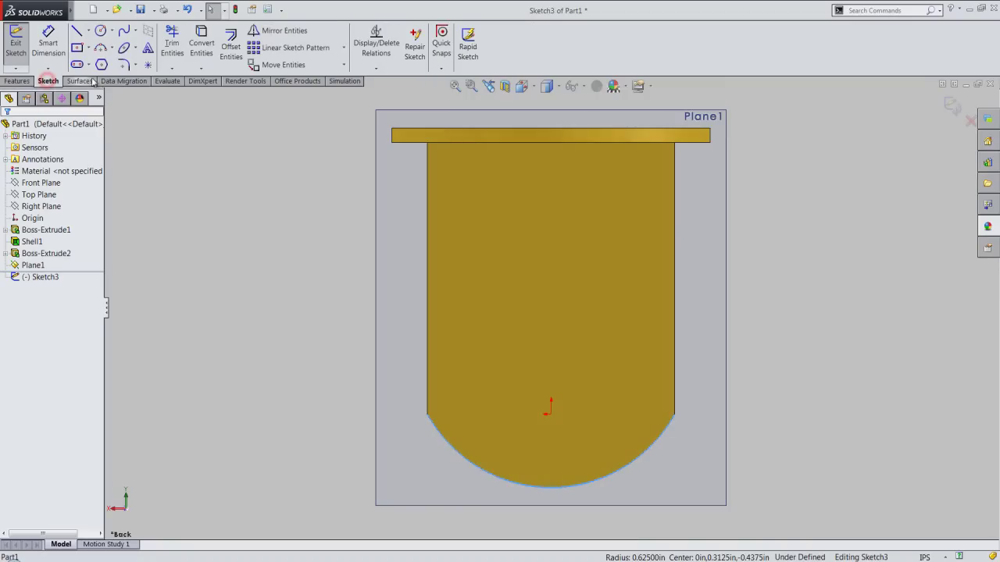
left_click(202, 52)
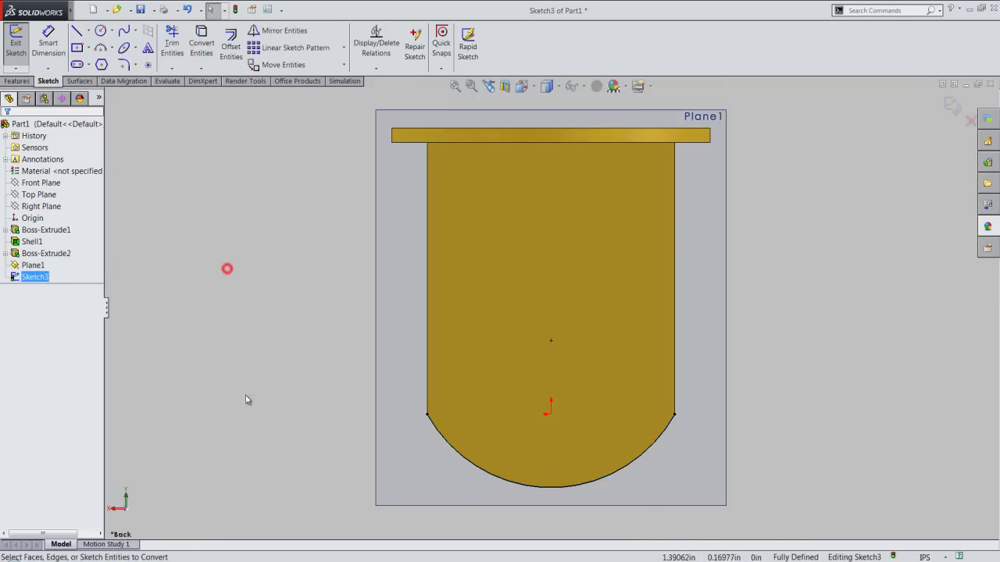
left_click(456, 451)
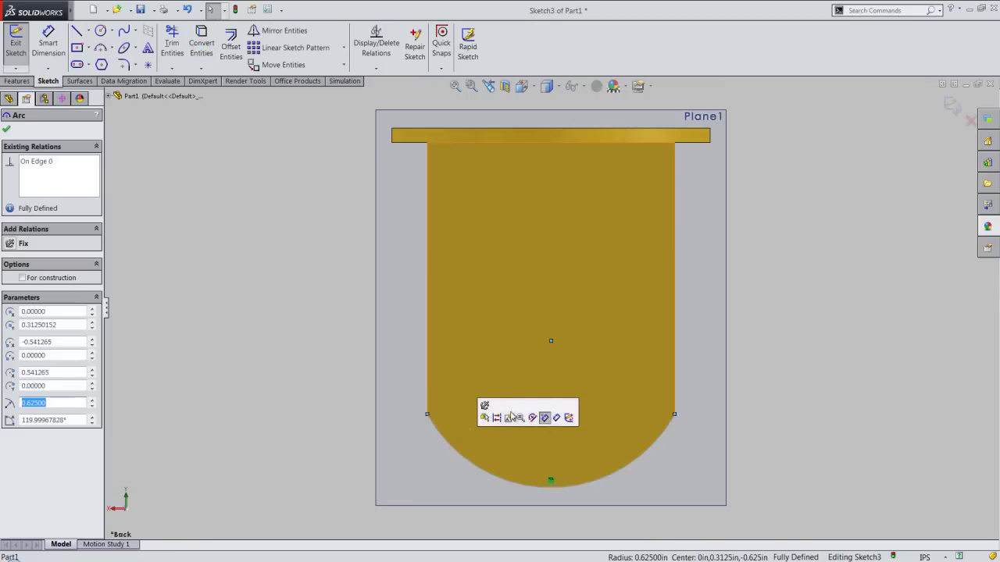
left_click(825, 331)
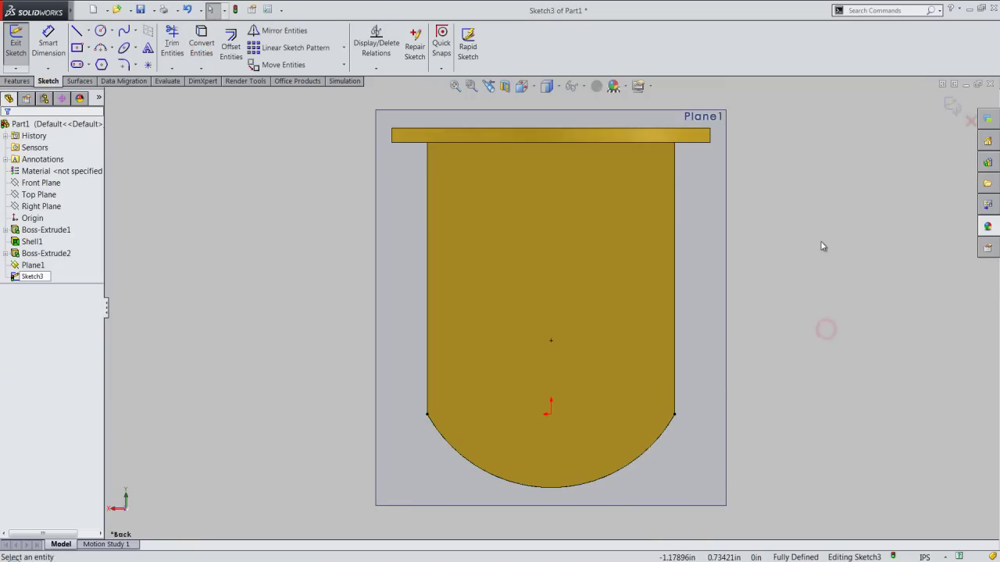
Draw a 0.75 in diameter circle at the sketch centre
right_click(825, 330)
left_click(829, 243)
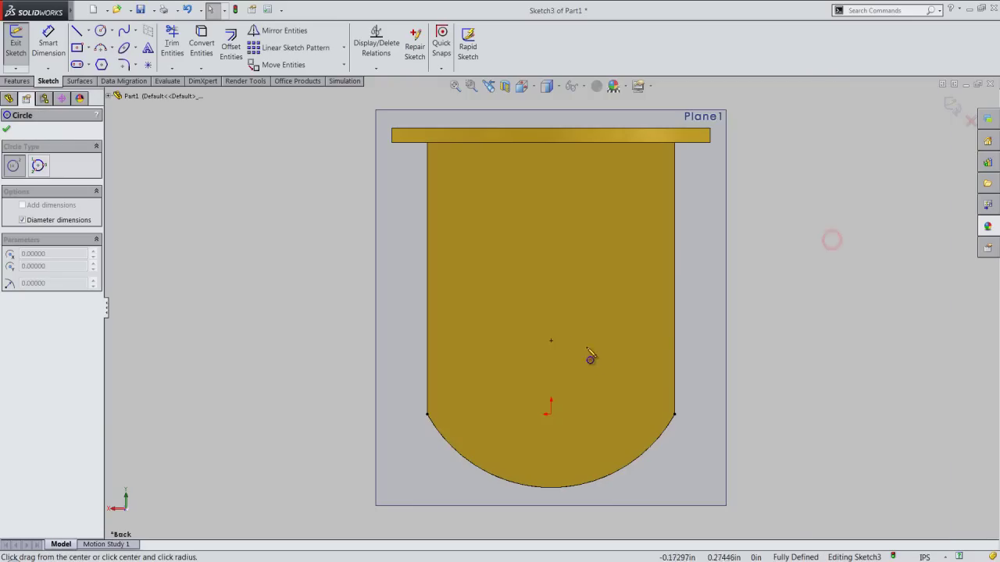
left_click_drag(551, 341, 557, 346)
left_click_drag(578, 384, 588, 406)
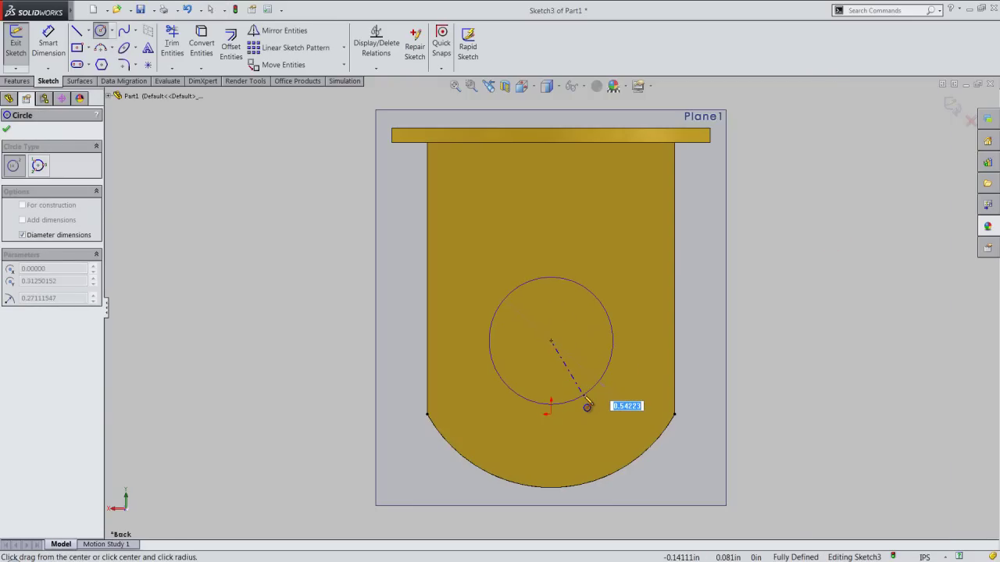
type(".75")
key("Return")
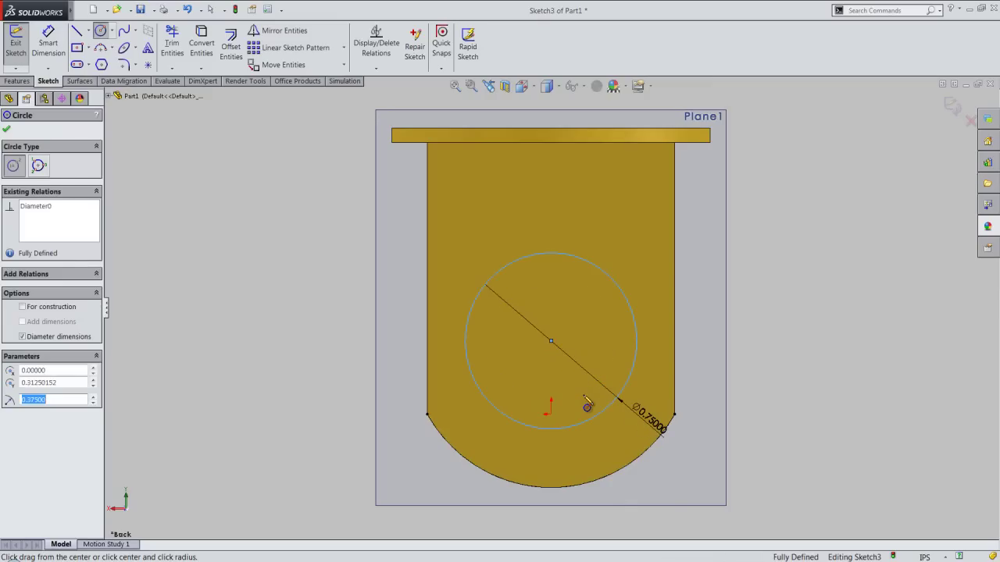
right_click(854, 329)
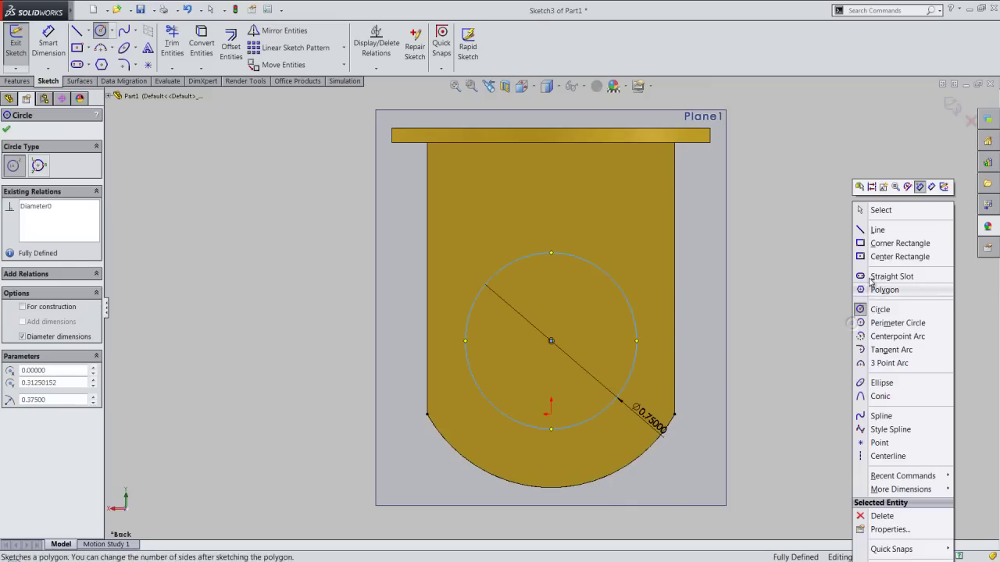
left_click(866, 208)
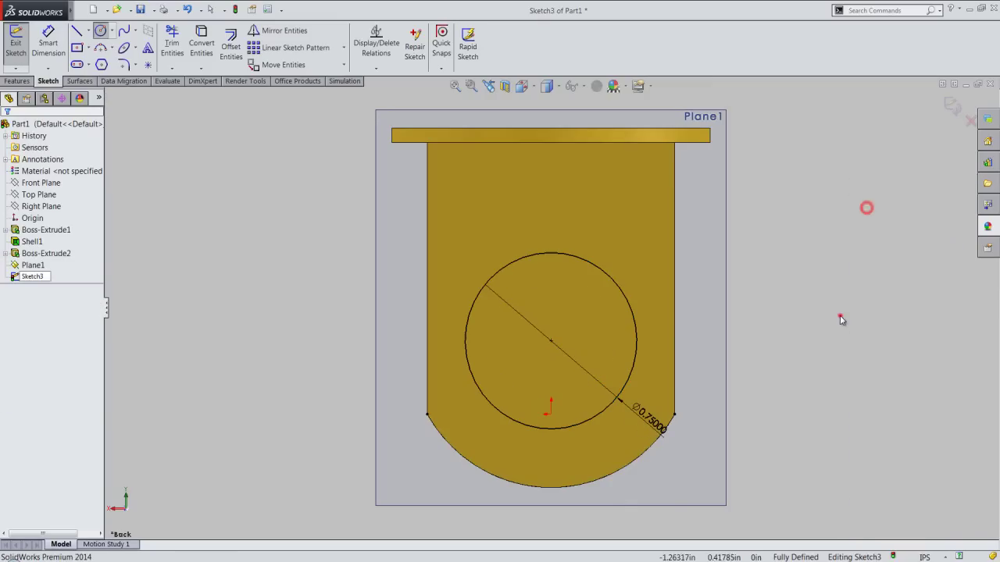
Offset the circle 0.0625 in inward and exit the sketch
left_click(637, 339)
left_click(231, 43)
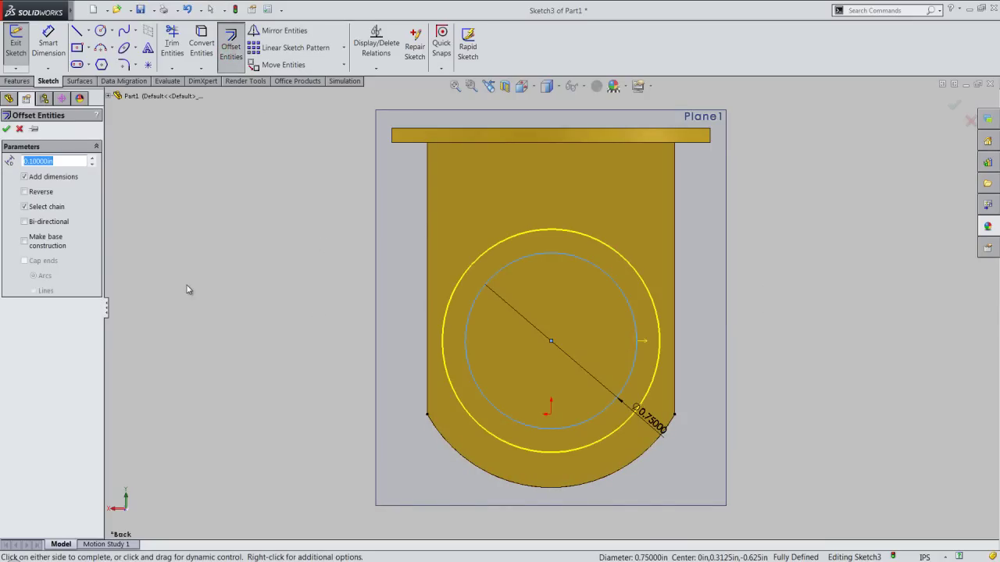
type(".0625")
key("Return")
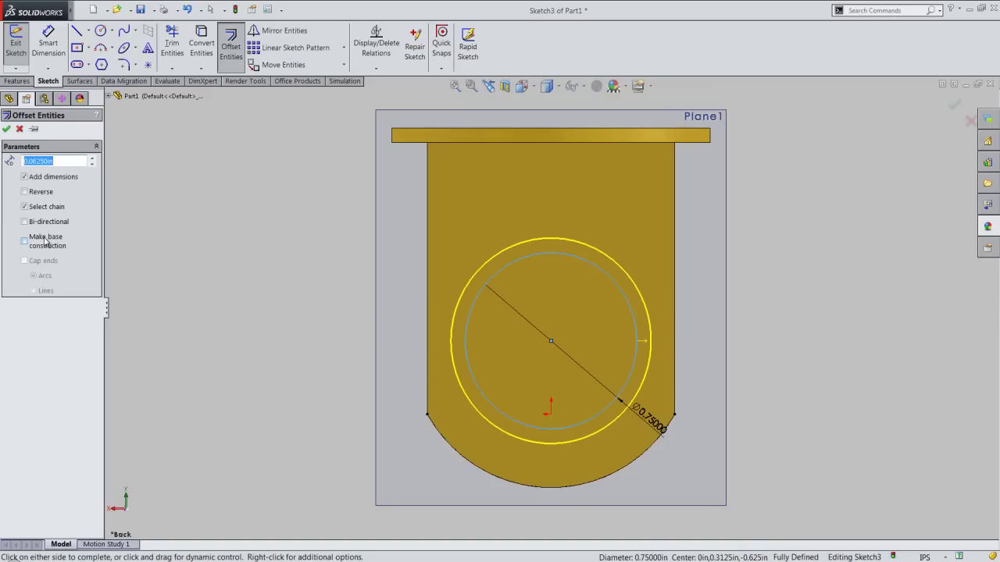
left_click(24, 191)
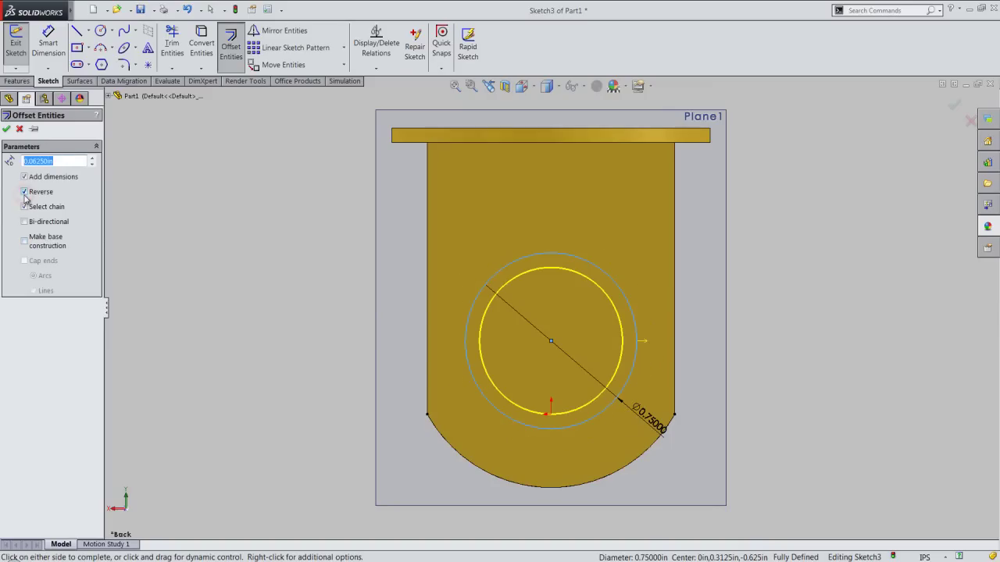
left_click(7, 129)
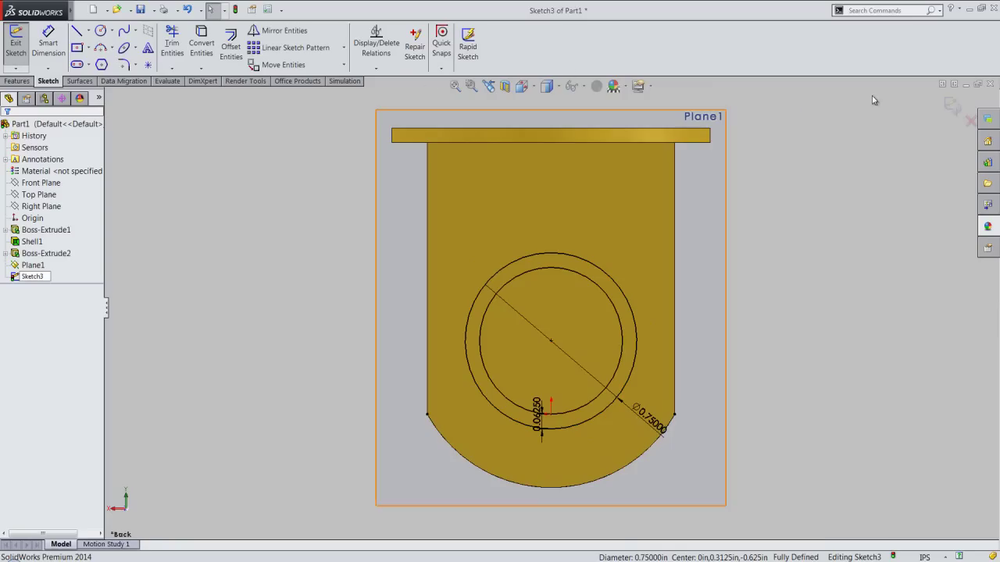
left_click(952, 108)
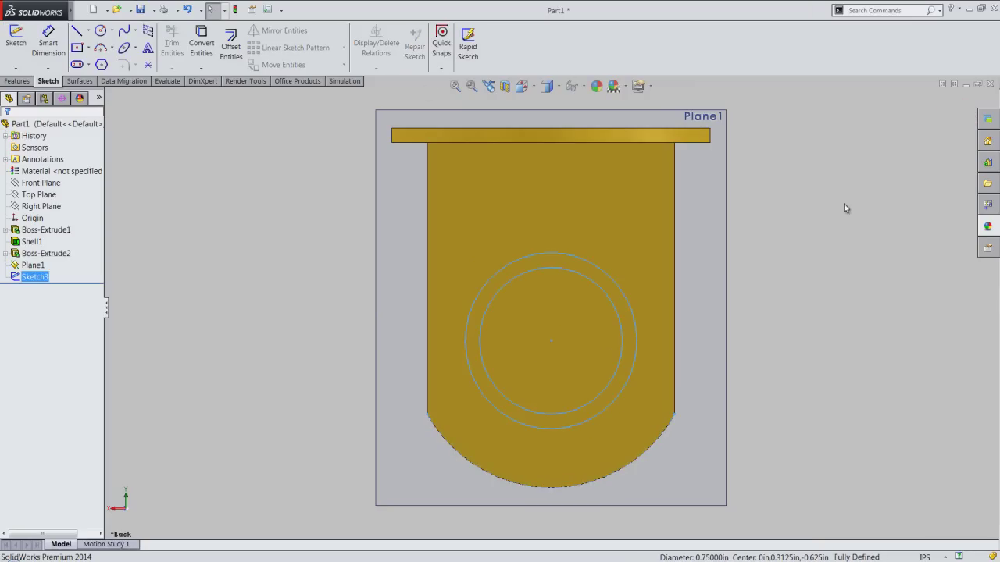
Extrude Sketch3's circle Up To Surface onto the box's side face as a round boss
middle_click_drag(596, 401, 631, 429)
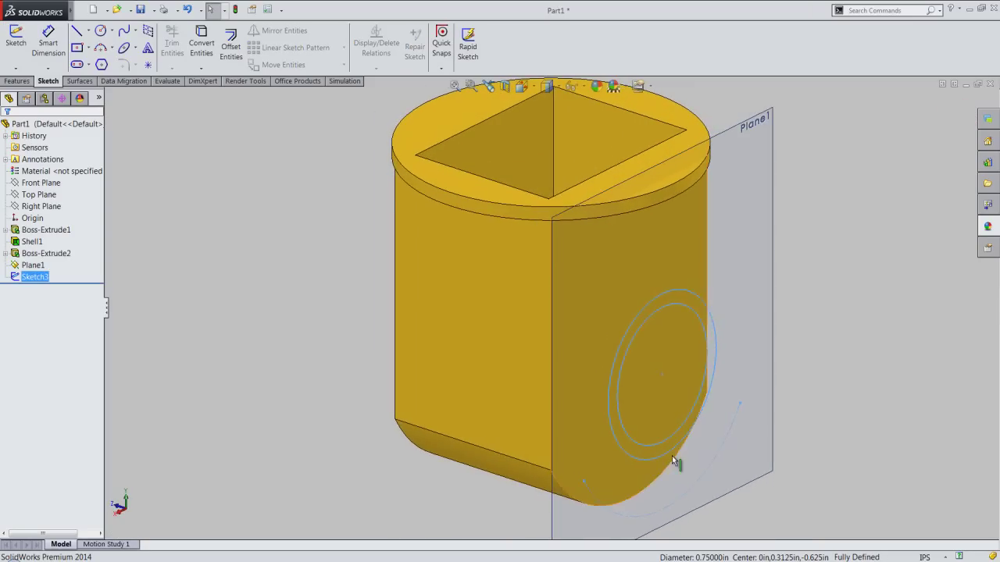
left_click(865, 345)
left_click(801, 277)
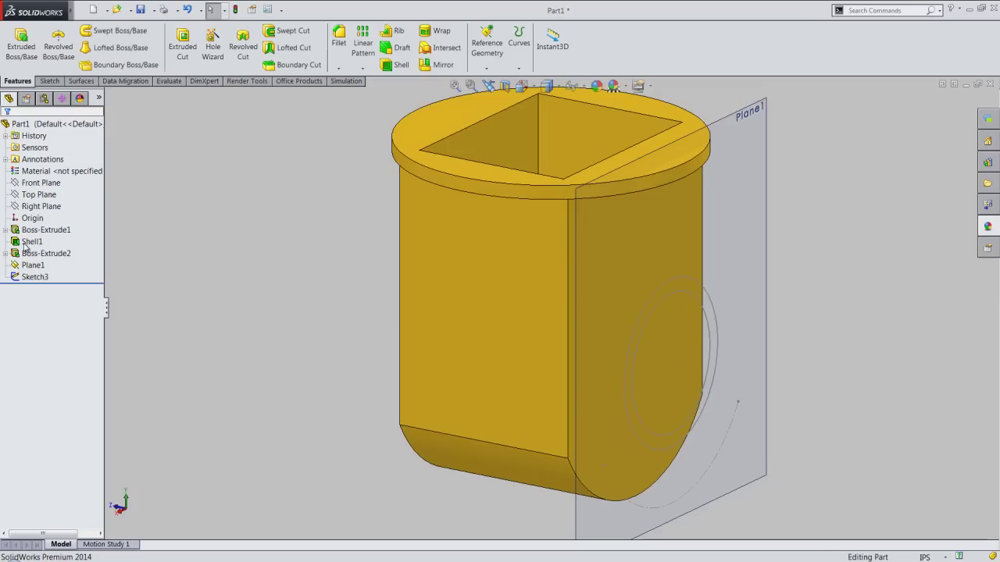
left_click(21, 43)
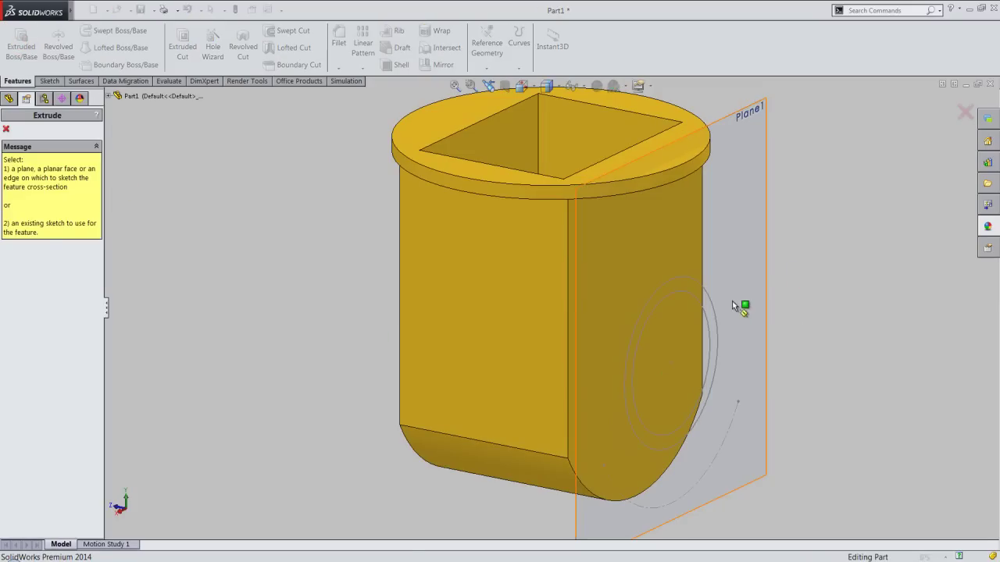
left_click(713, 307)
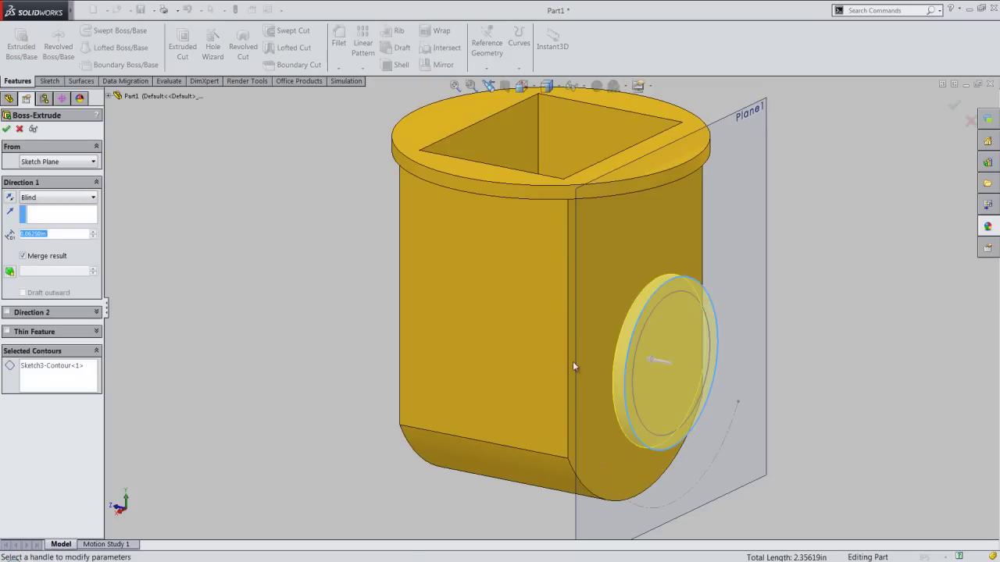
left_click(75, 199)
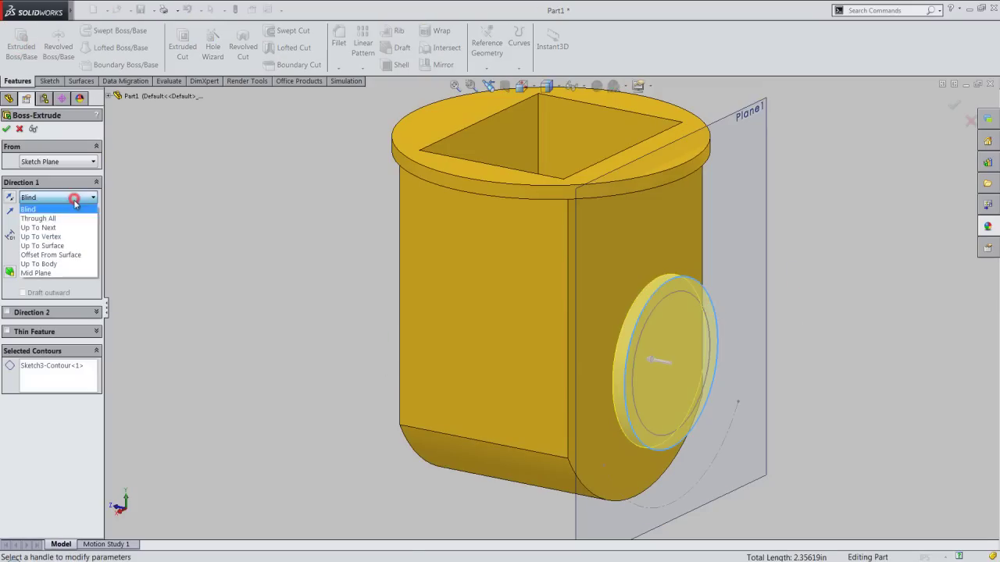
left_click(78, 243)
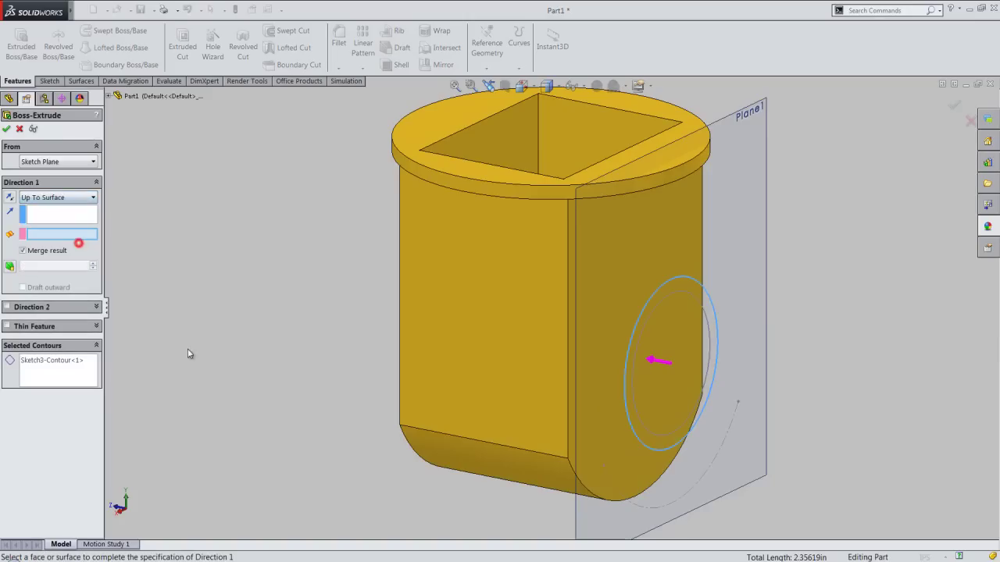
left_click(572, 256)
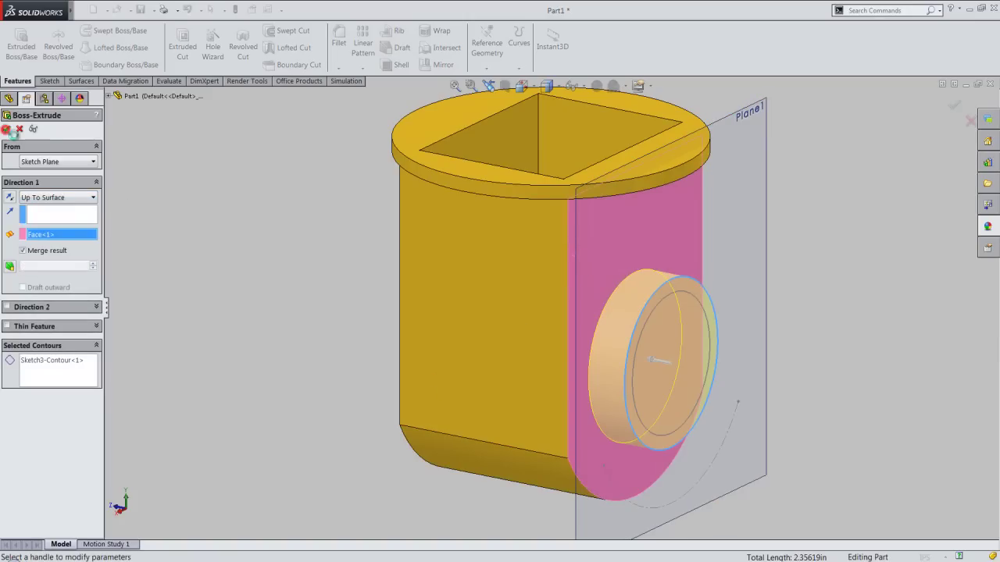
left_click(111, 201)
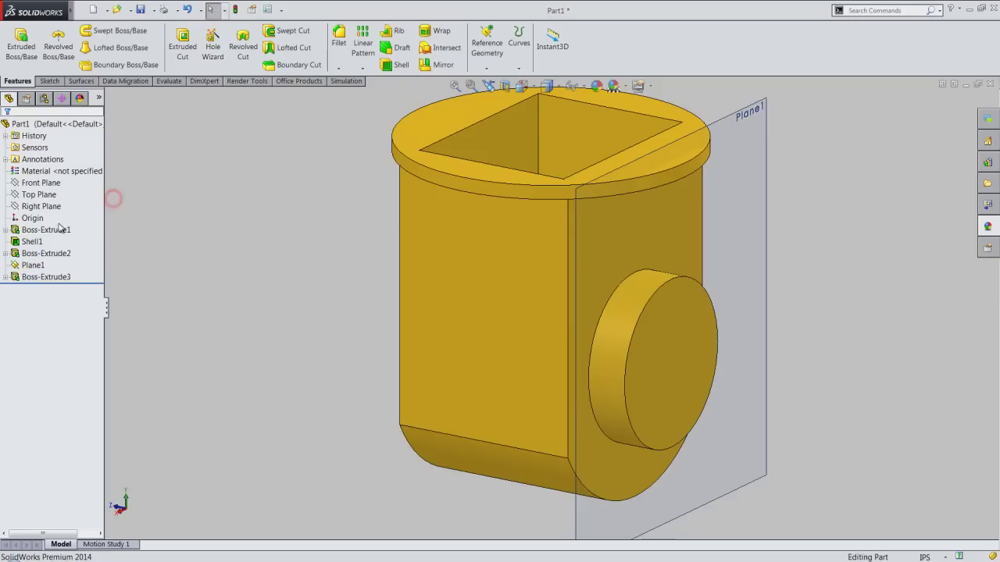
Hide Plane1 and show Sketch3 under Boss-Extrude3
left_click(33, 265)
left_click(43, 246)
left_click(196, 308)
left_click(5, 277)
left_click(31, 289)
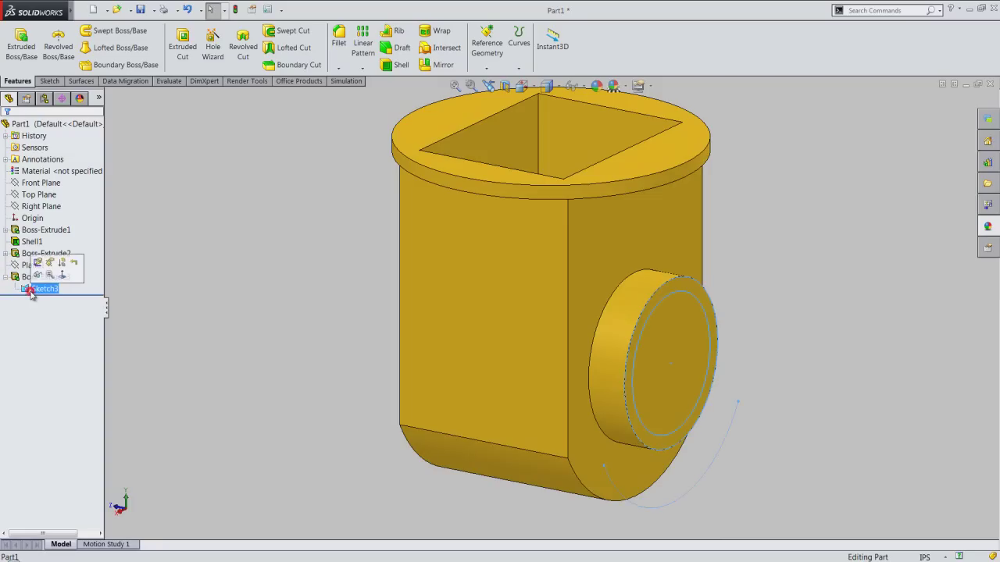
left_click(36, 273)
left_click(213, 313)
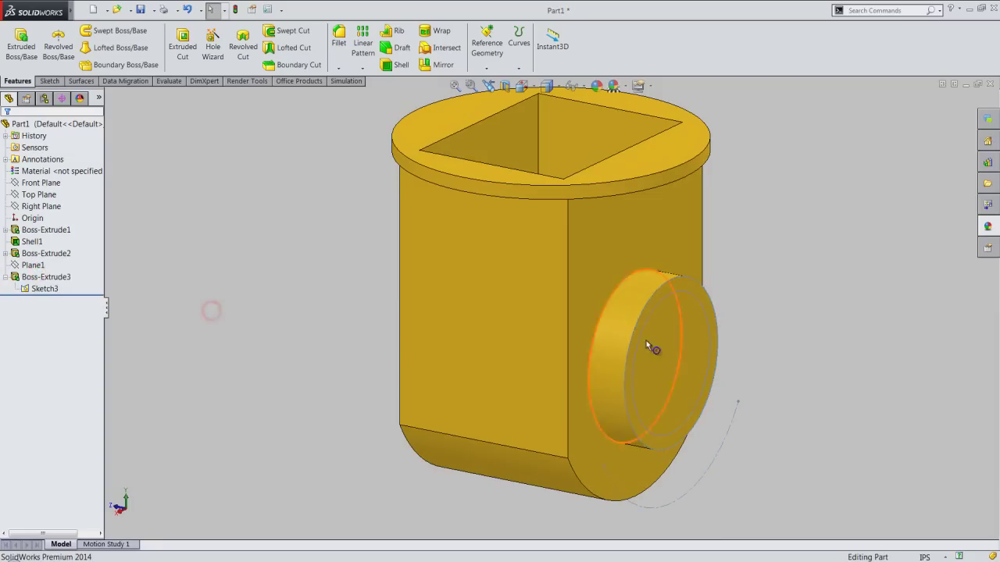
Cut the inner boss circle Up To Surface, ending at the inner sloped face
left_click(660, 306)
left_click(182, 45)
left_click(284, 281)
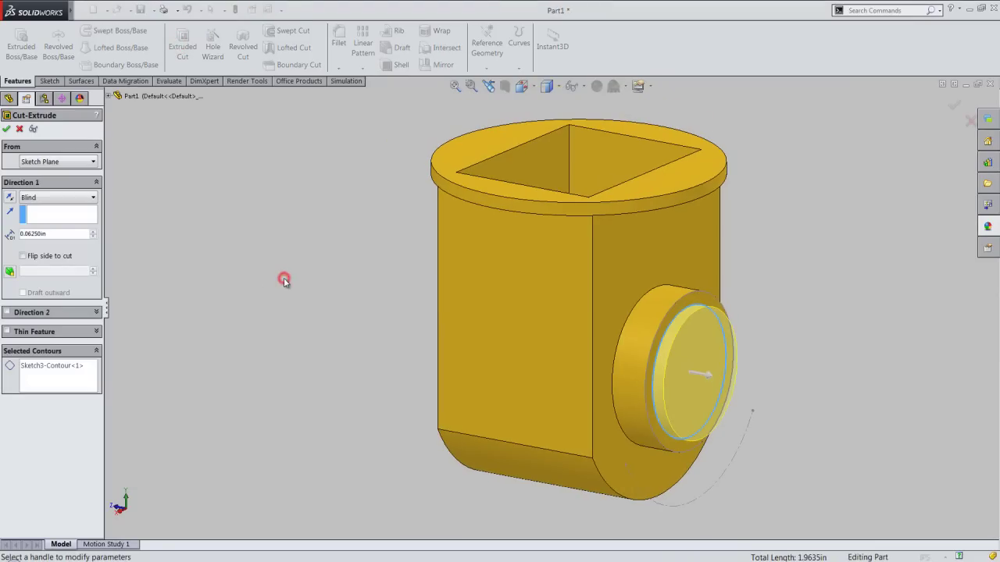
left_click(92, 200)
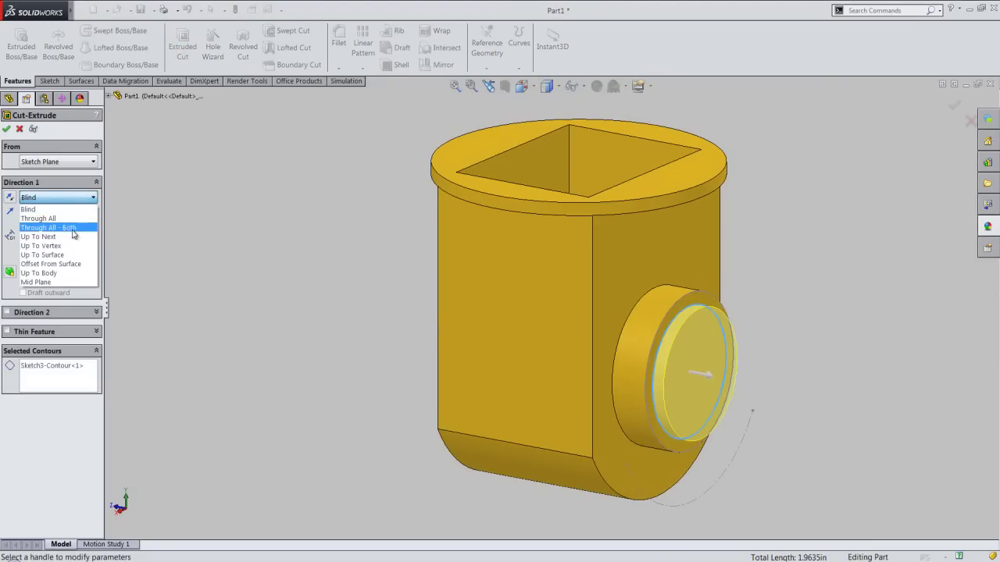
left_click(59, 257)
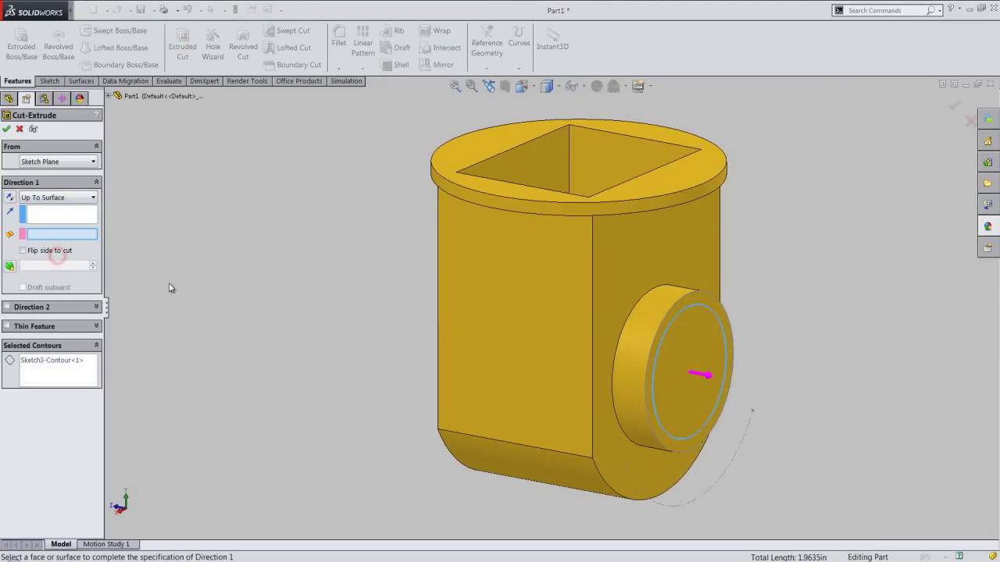
mouse_move(387, 263)
middle_mouse_down()
mouse_move(402, 307)
mouse_move(483, 380)
middle_mouse_up()
left_click(591, 188)
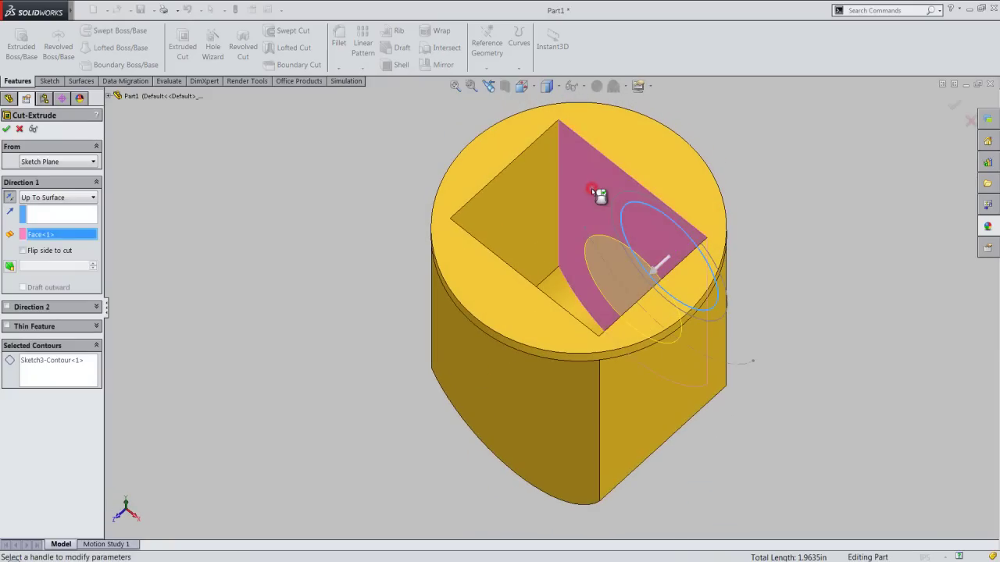
left_click(9, 129)
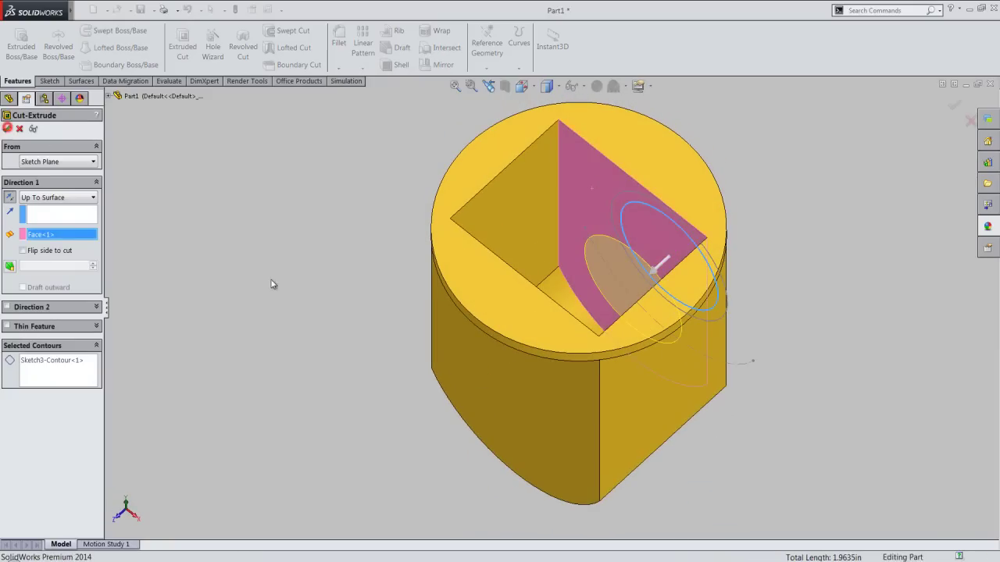
Orbit to inspect the bored boss, then return to the isometric view
left_click(45, 288)
left_click(57, 269)
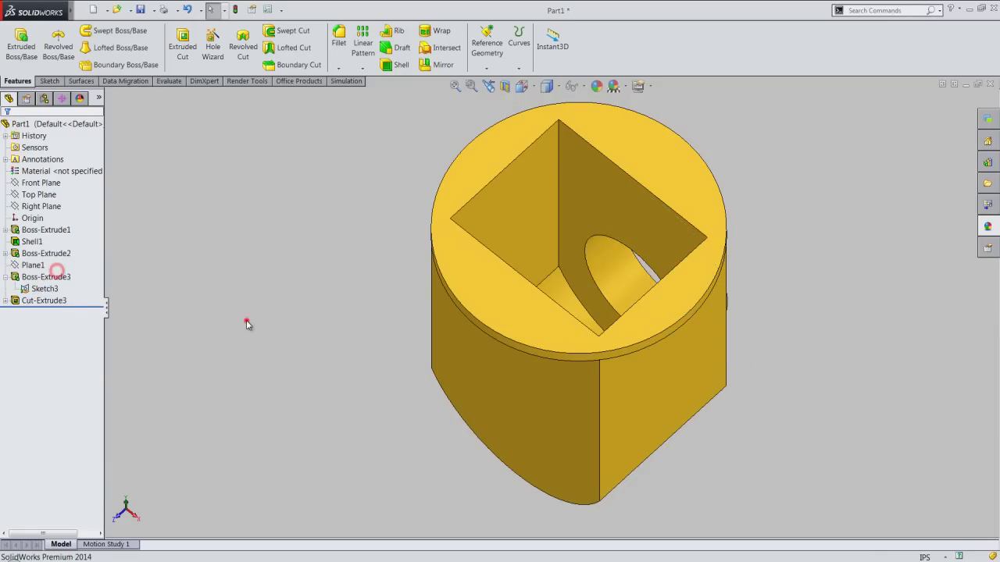
mouse_move(565, 389)
middle_mouse_down()
mouse_move(626, 292)
mouse_move(652, 344)
mouse_move(469, 258)
mouse_move(499, 176)
middle_mouse_up()
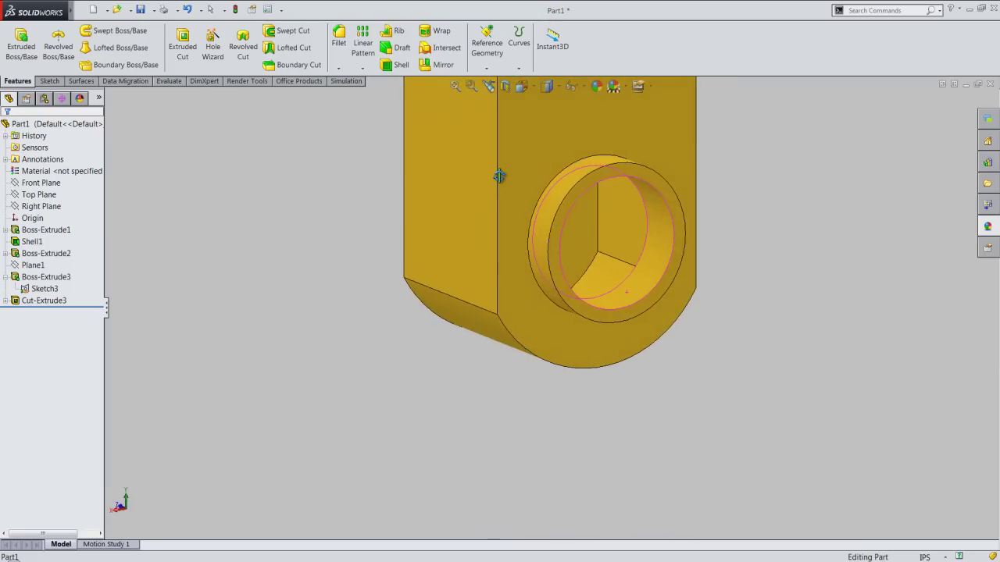
left_click(532, 88)
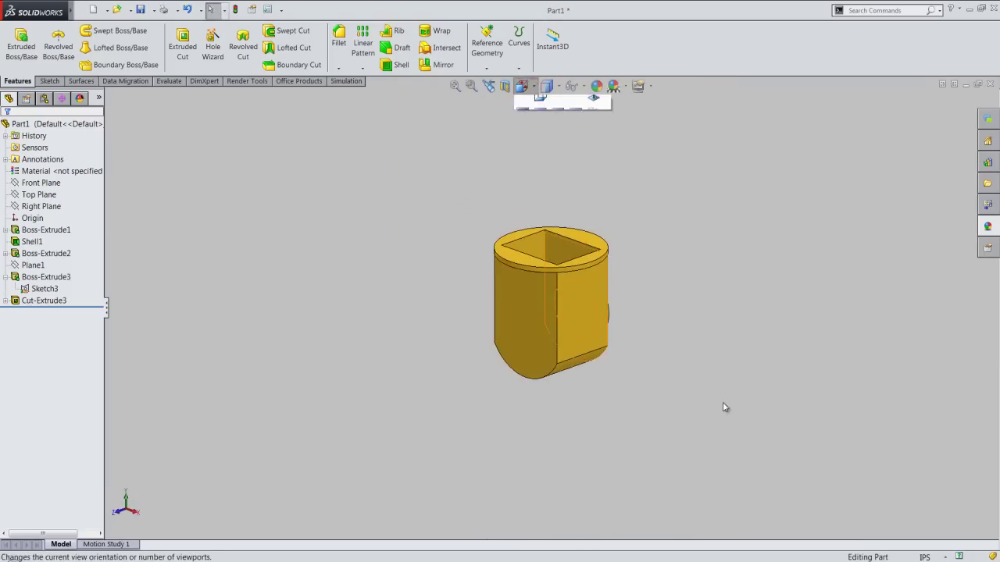
key("space")
left_click(655, 252)
left_click(696, 414)
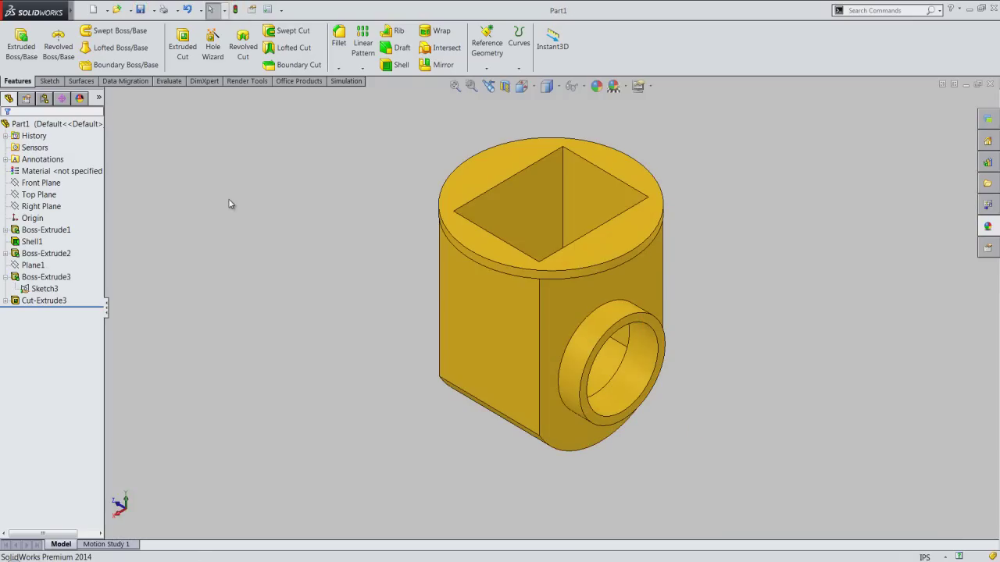
left_click(267, 211)
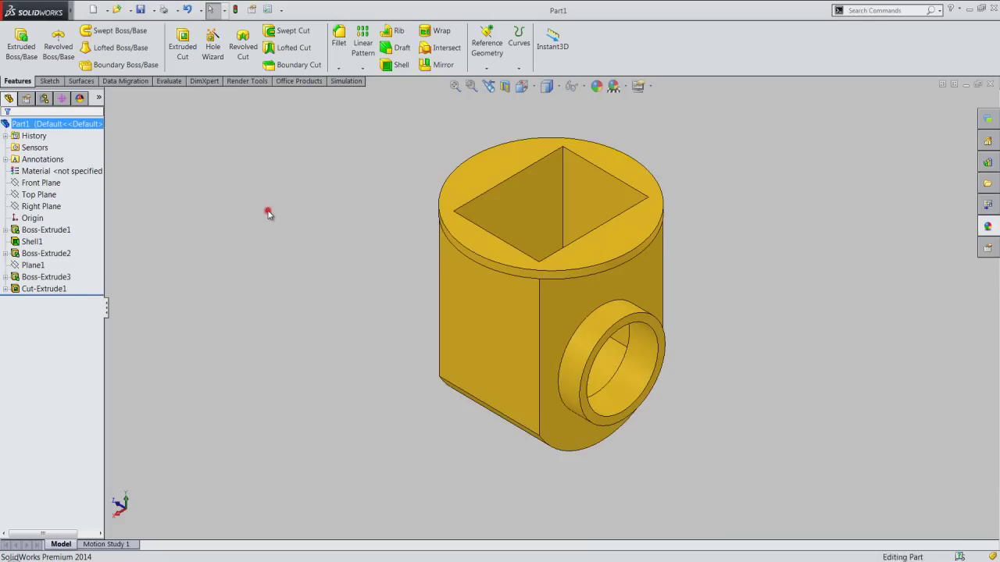
Create Plane2 offset 0.0625 in from the boss's ring face, flipped back into the boss
left_click(487, 69)
left_click(493, 80)
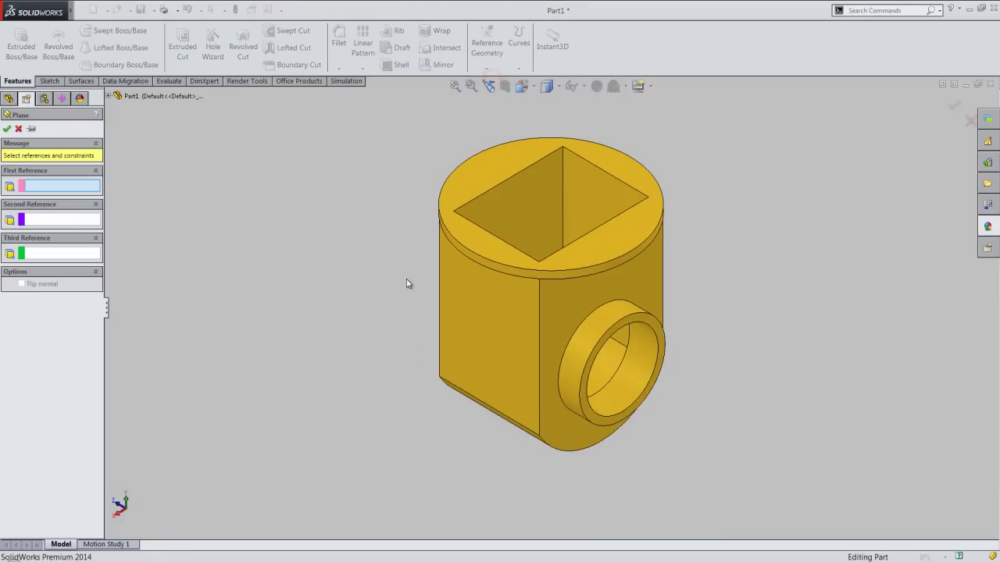
scroll(612, 418, "down", 3)
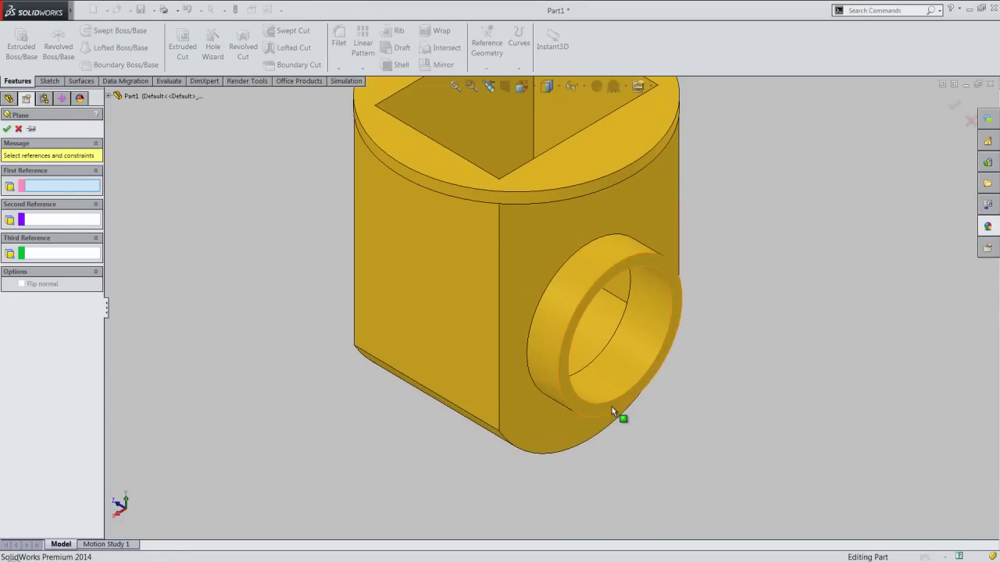
left_click(612, 407)
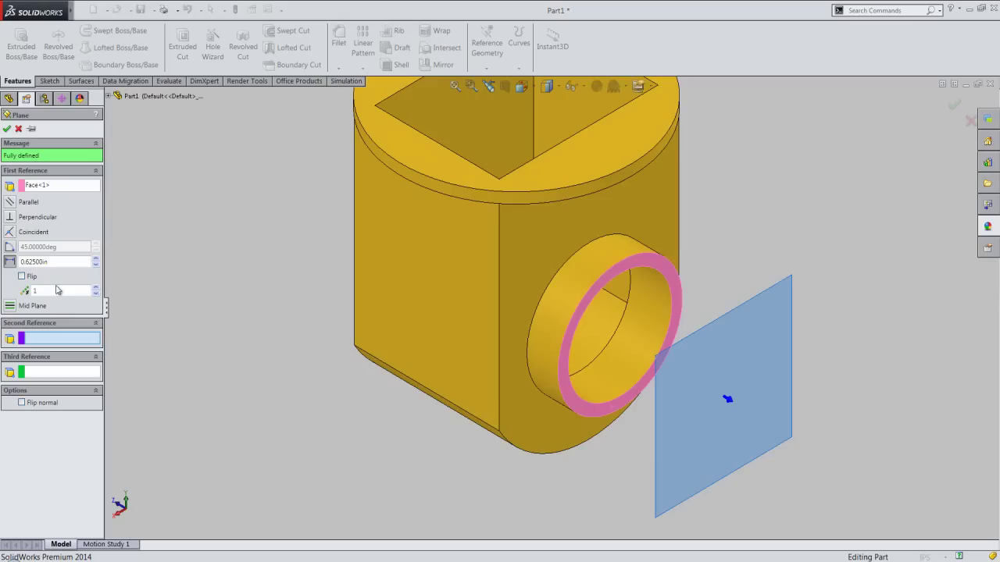
left_click(22, 277)
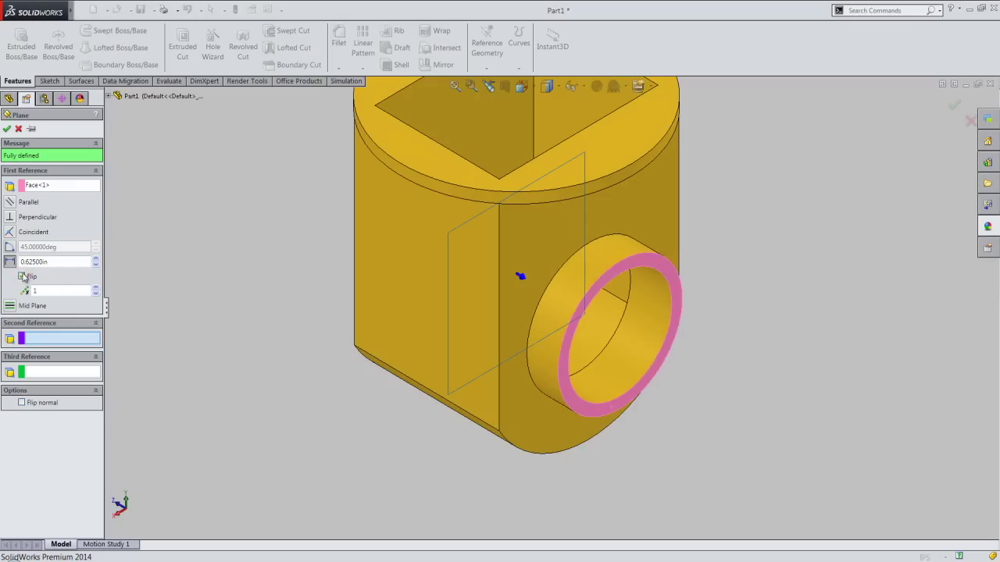
left_click(27, 262)
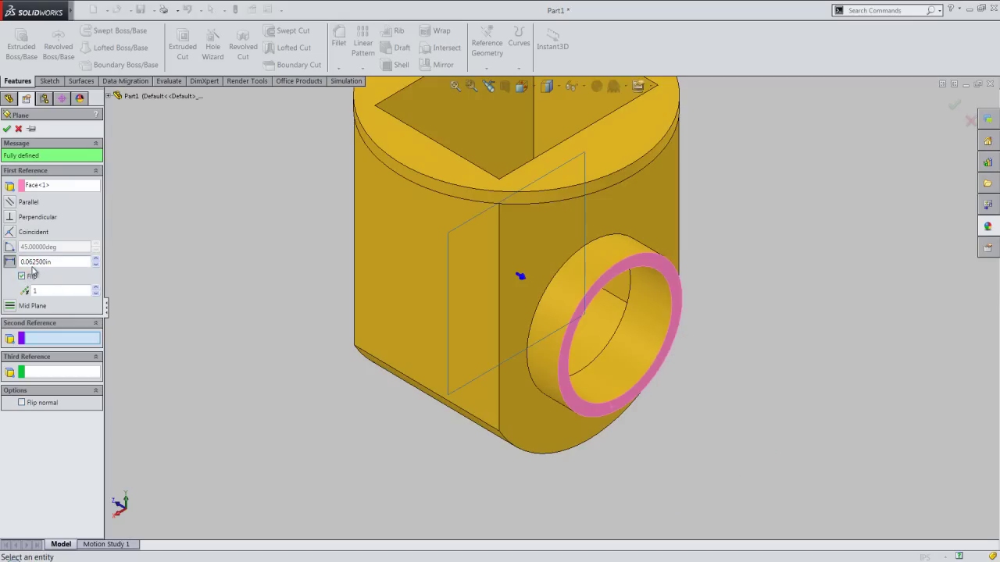
key("Return")
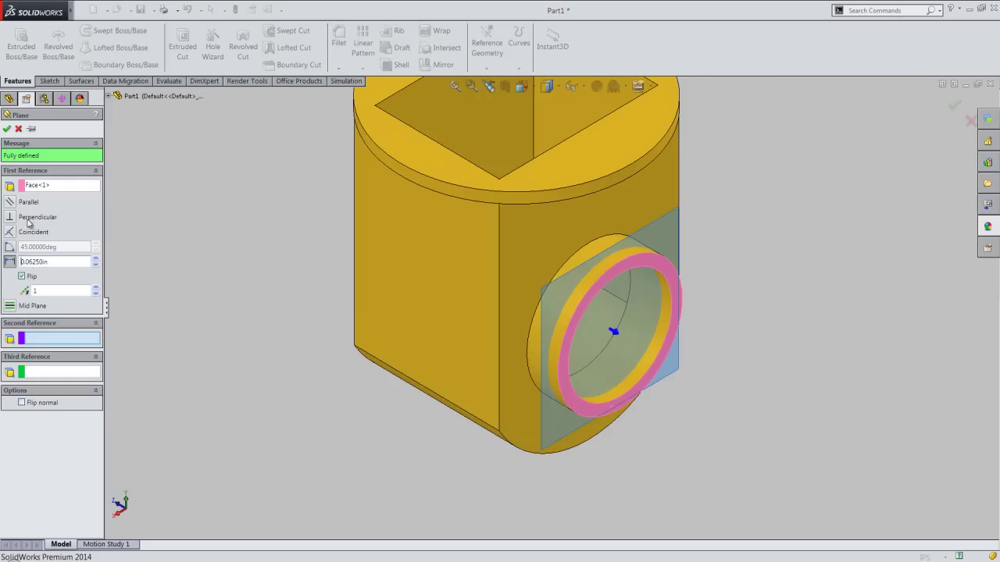
right_click(186, 205)
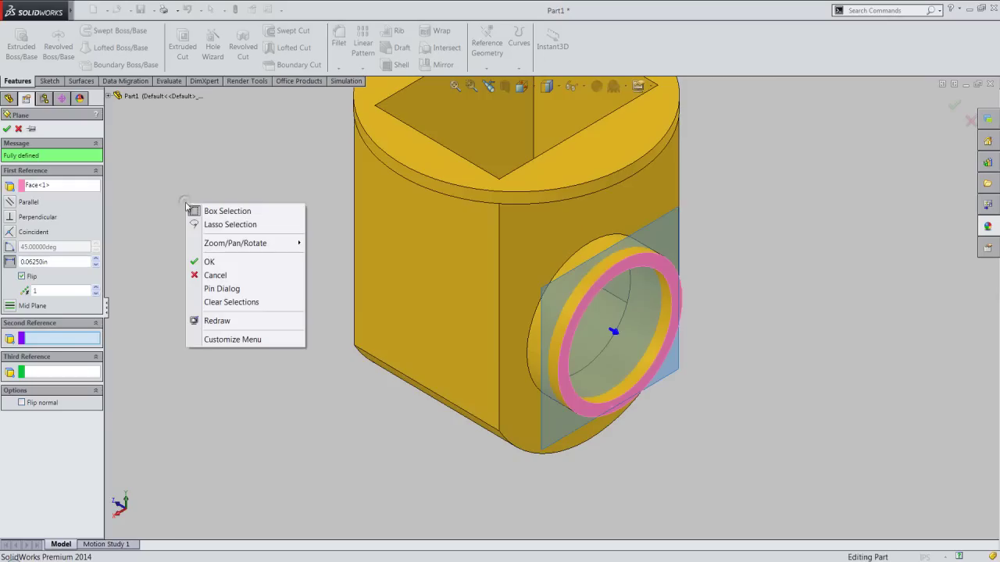
left_click(202, 262)
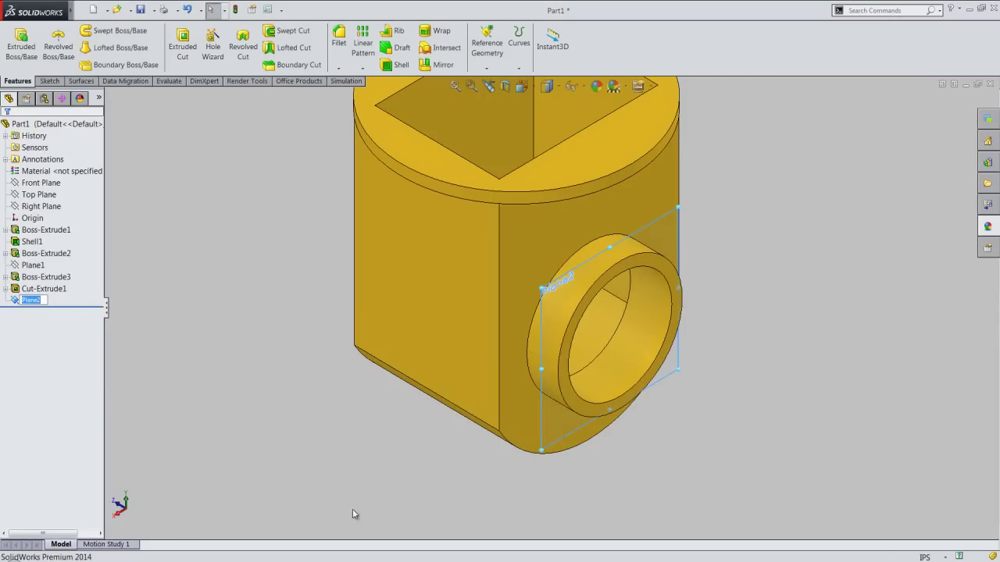
left_click(673, 372)
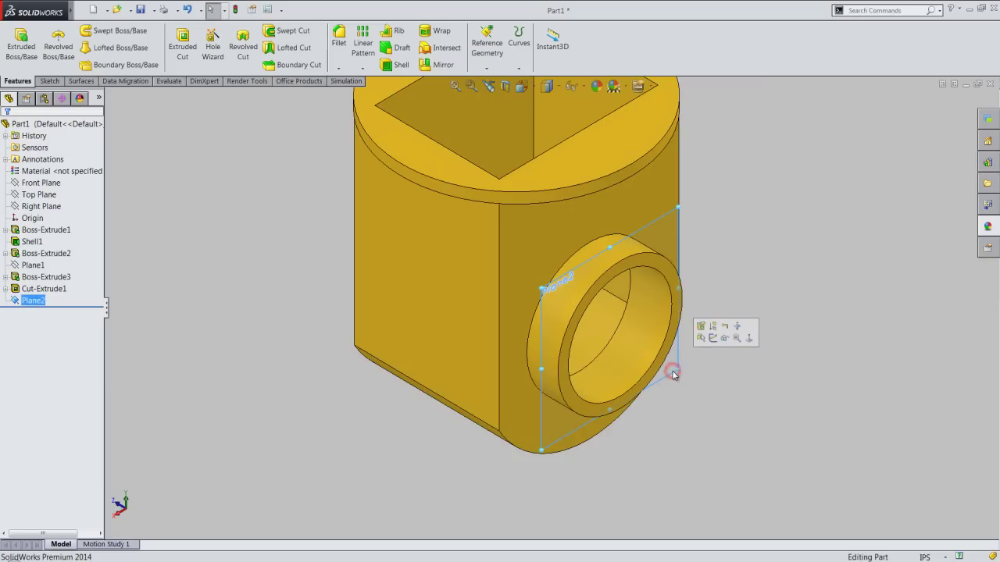
Start Sketch4 on Plane2 and convert the boss's outer circular edge into it
left_click(713, 337)
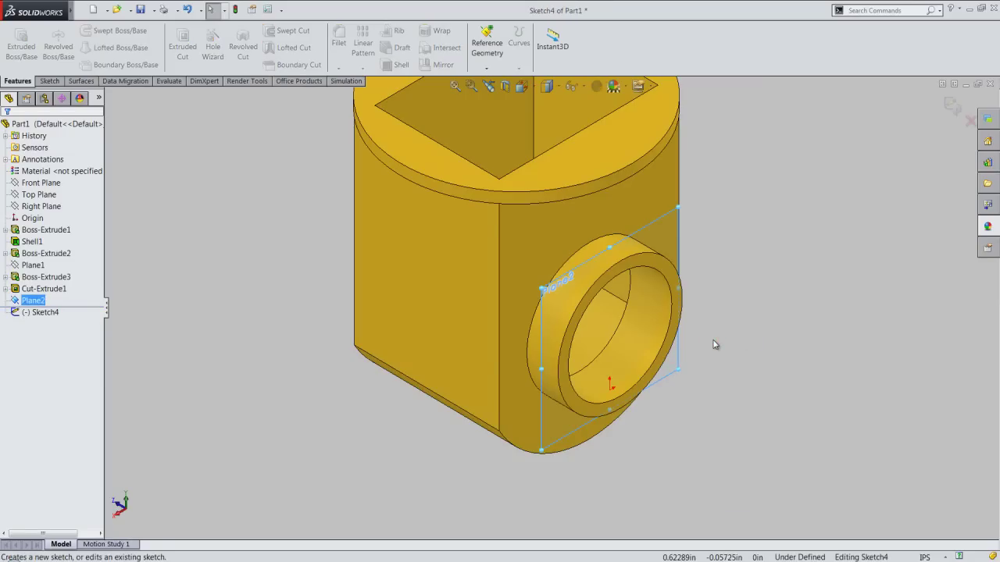
left_click(223, 171)
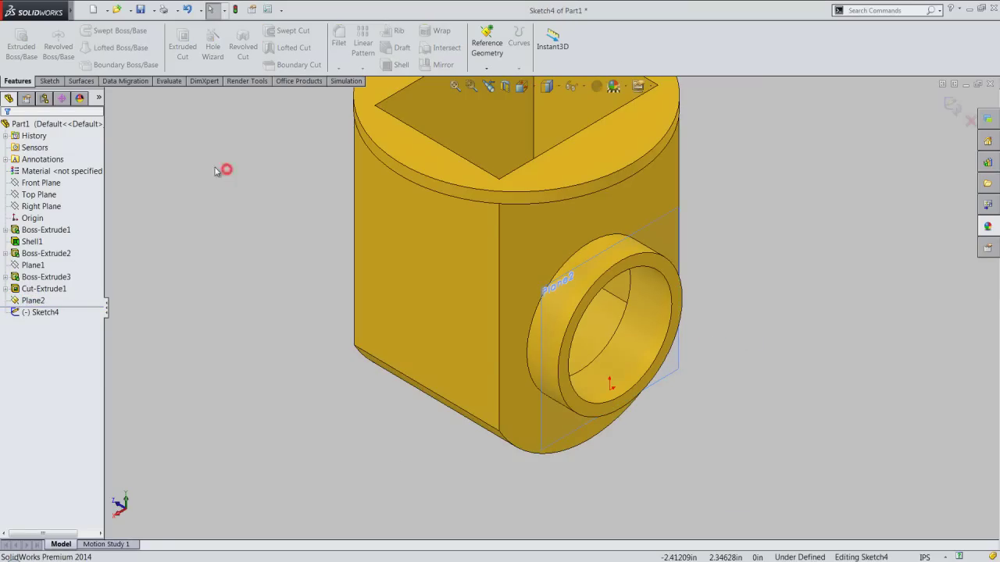
left_click(60, 82)
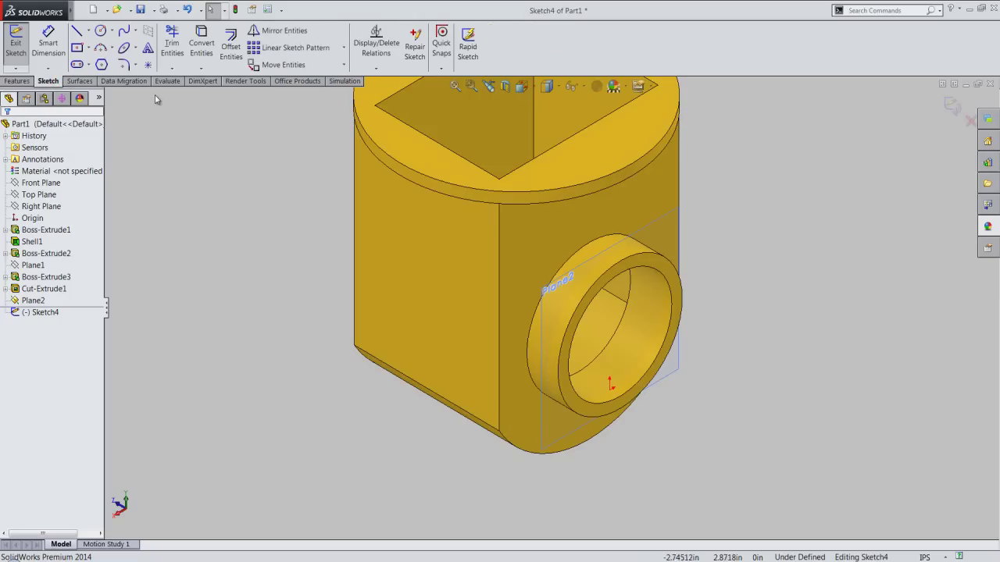
left_click(207, 47)
left_click(206, 43)
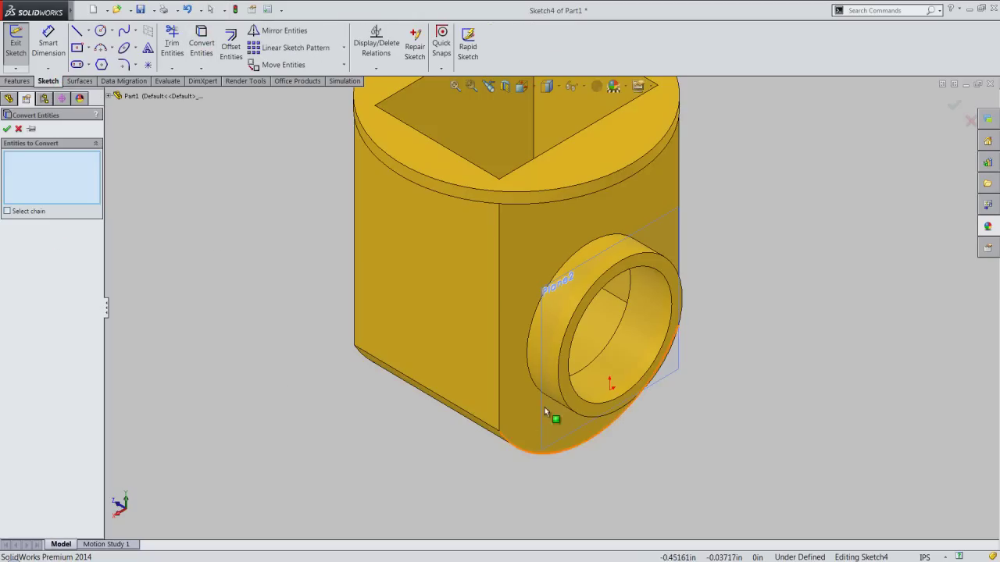
left_click(559, 373)
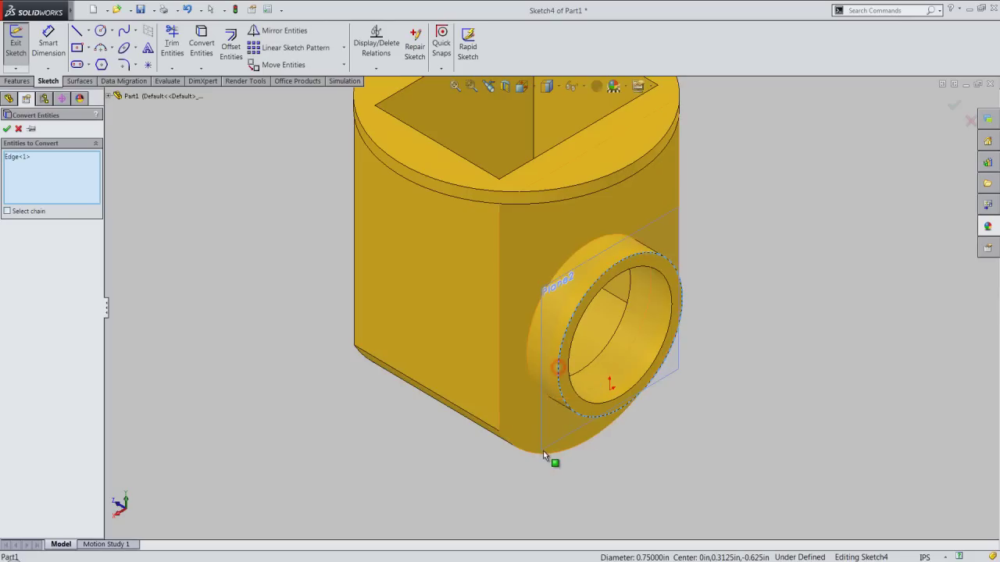
right_click(236, 240)
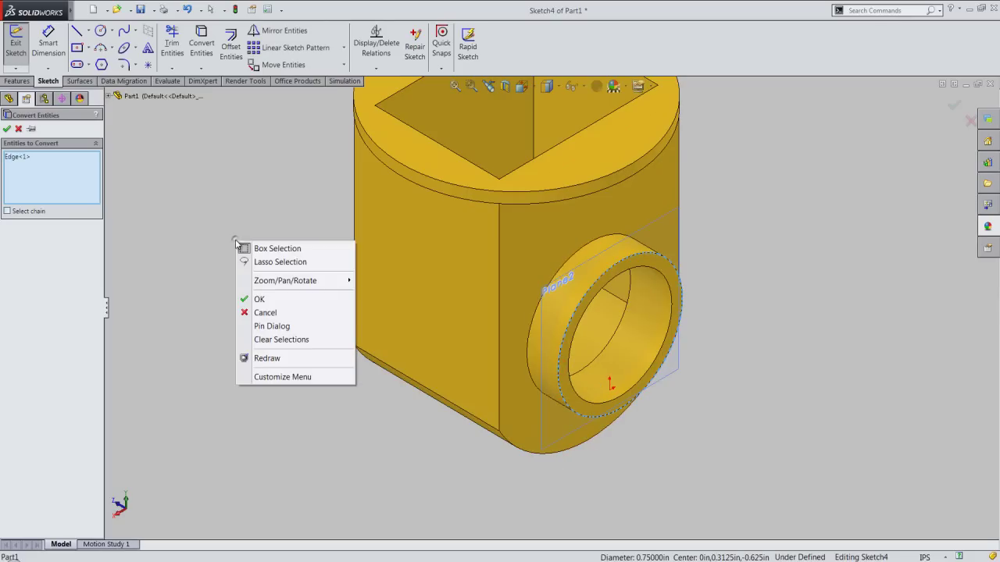
left_click(259, 300)
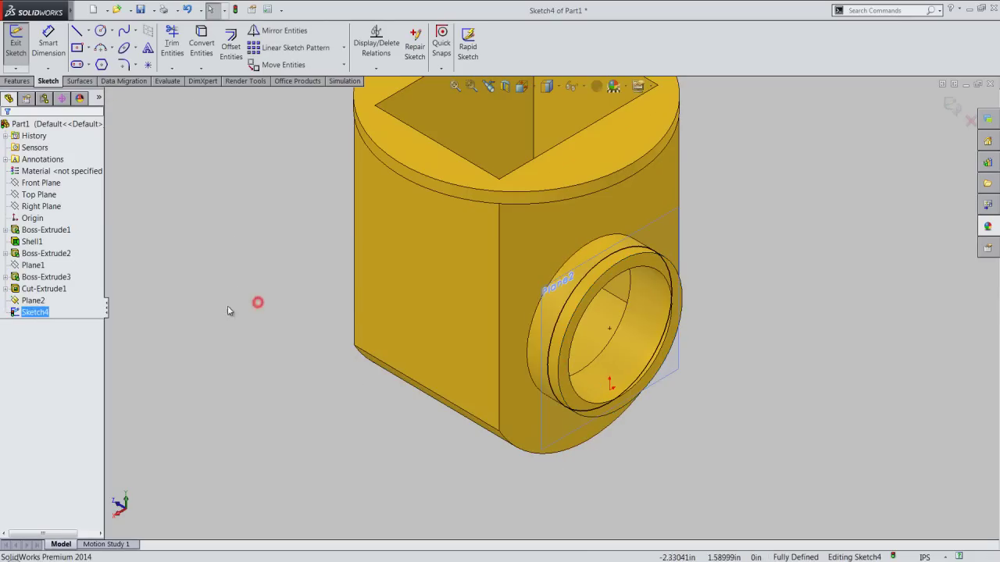
Hide Plane2 and turn the model to the Back view
left_click(39, 299)
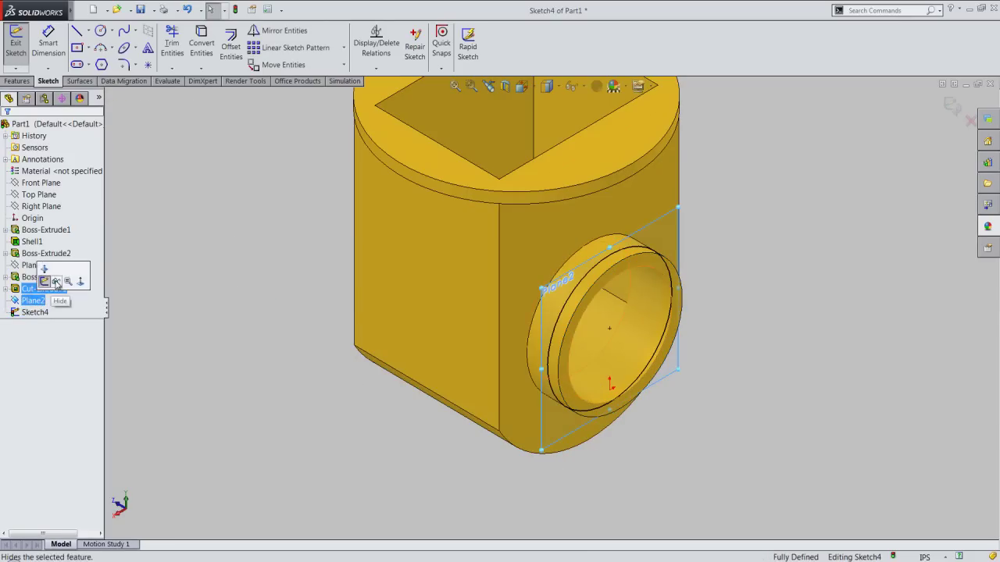
left_click(56, 280)
left_click(228, 404)
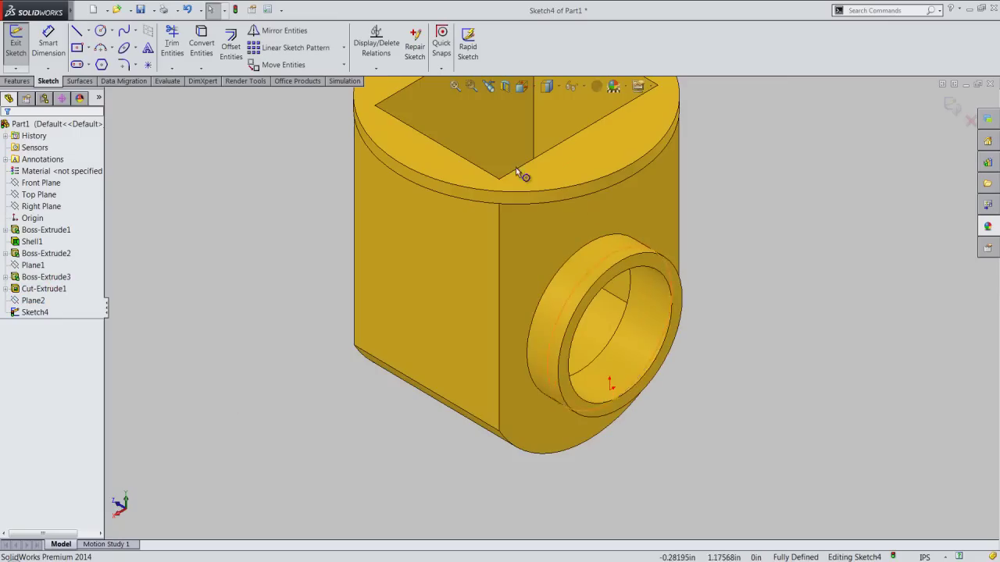
left_click(534, 89)
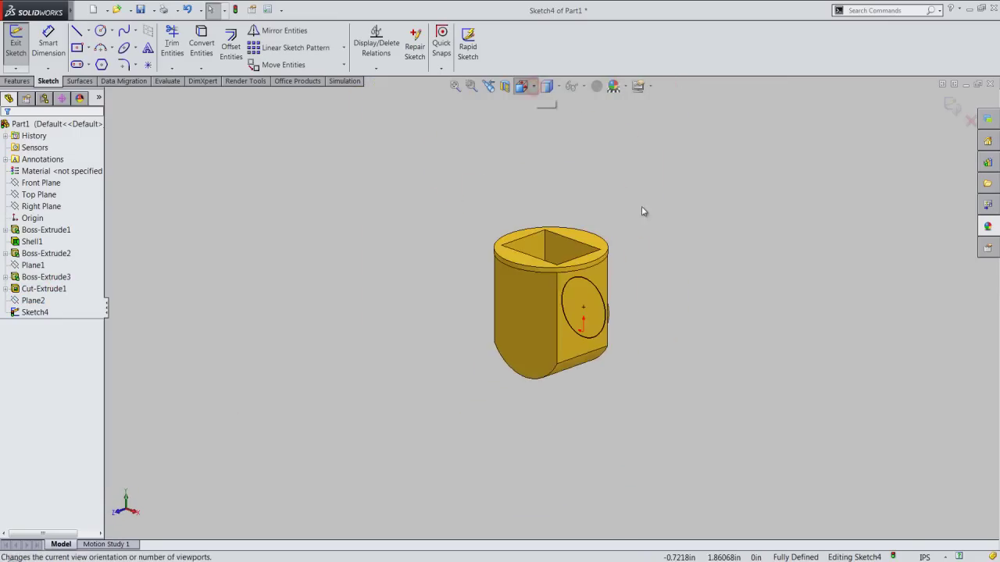
left_click(682, 264)
left_click(772, 312)
Draw a hexagon centred on the bore circle, enclosing the boss circle
right_click(761, 219)
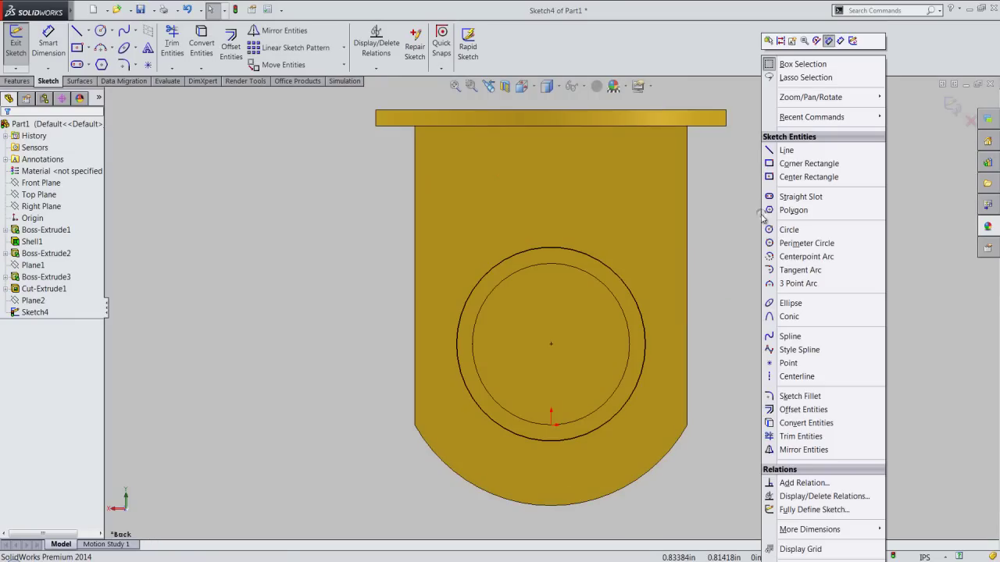
left_click(787, 213)
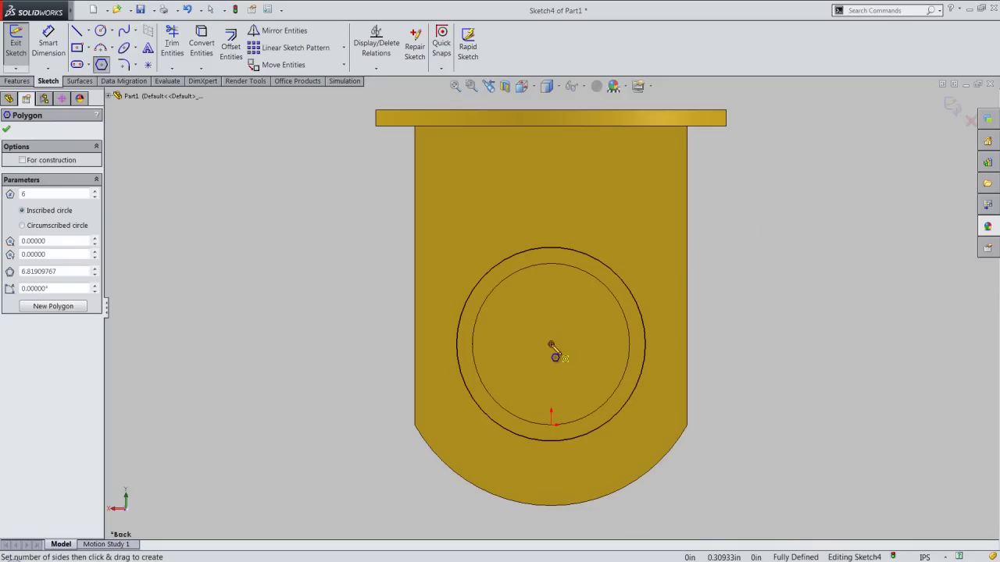
left_click_drag(550, 344, 551, 260)
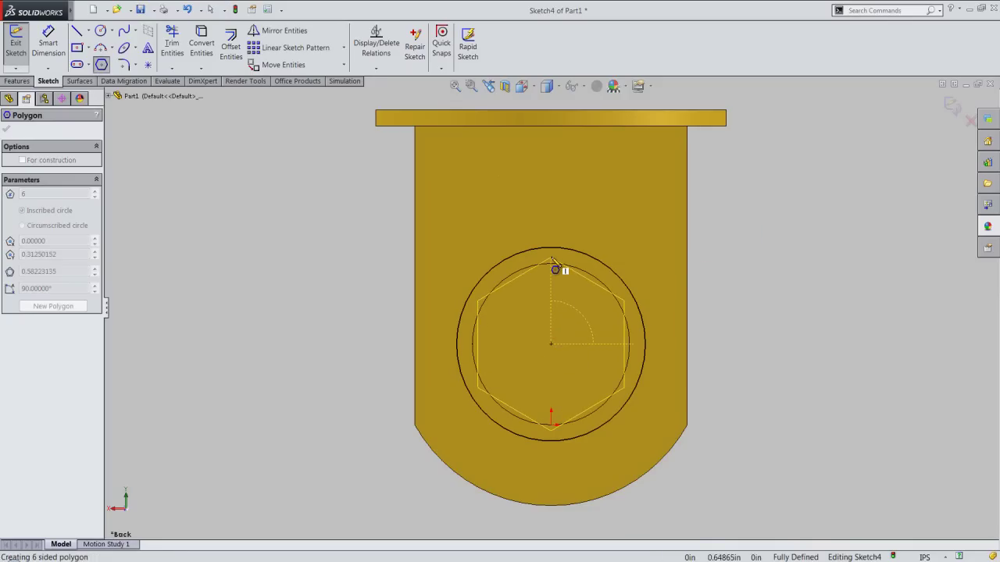
left_click_drag(551, 260, 551, 216)
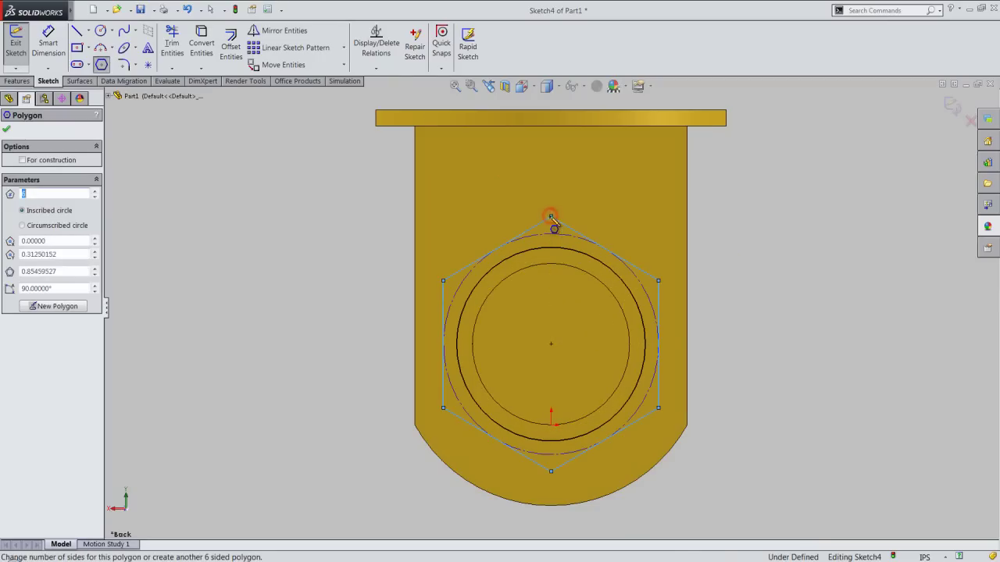
right_click(725, 234)
left_click(748, 210)
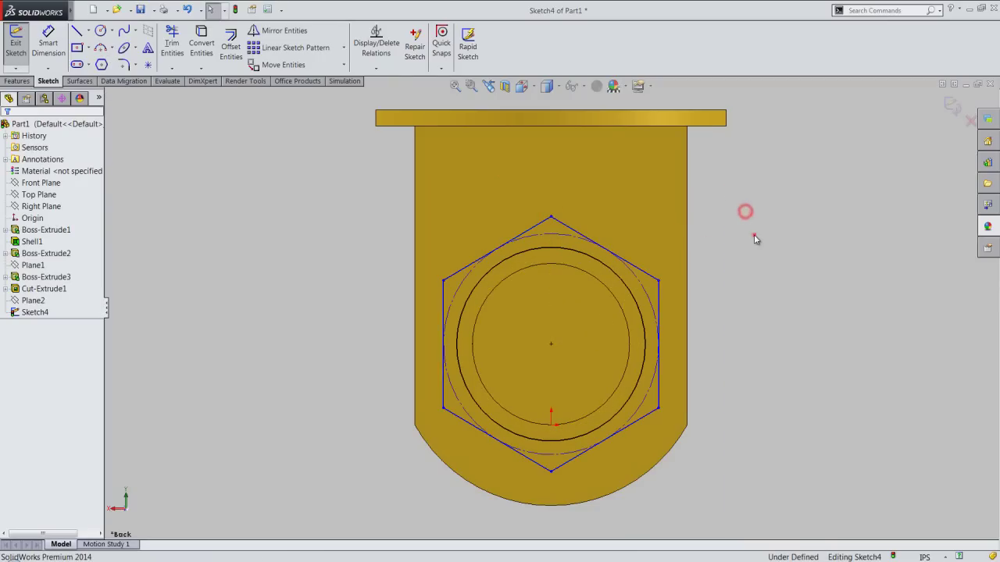
Dimension the hexagon's top-left edge to 0.625 in
right_click(754, 234)
left_click(833, 41)
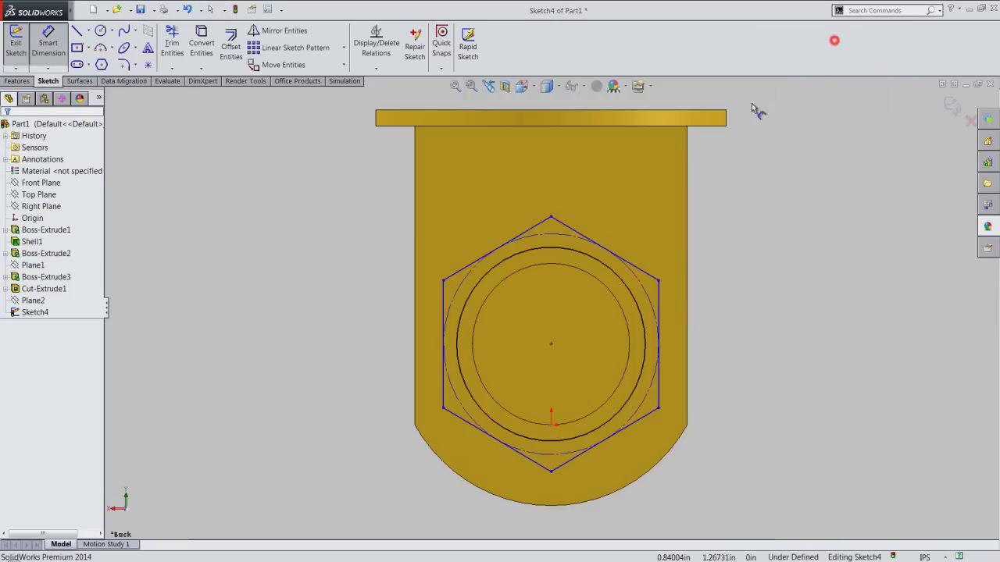
left_click(545, 226)
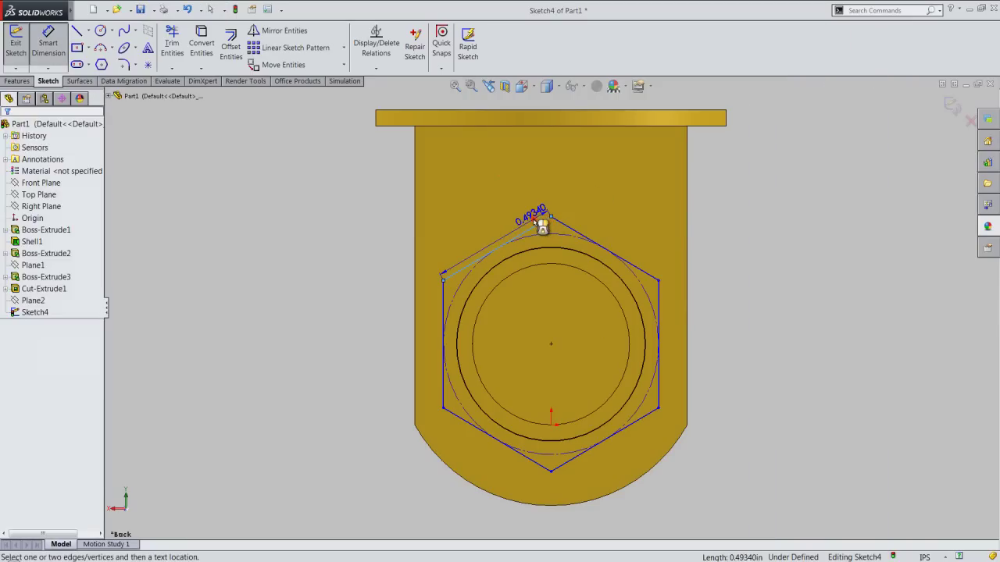
left_click(536, 221)
type(".625")
key("Return")
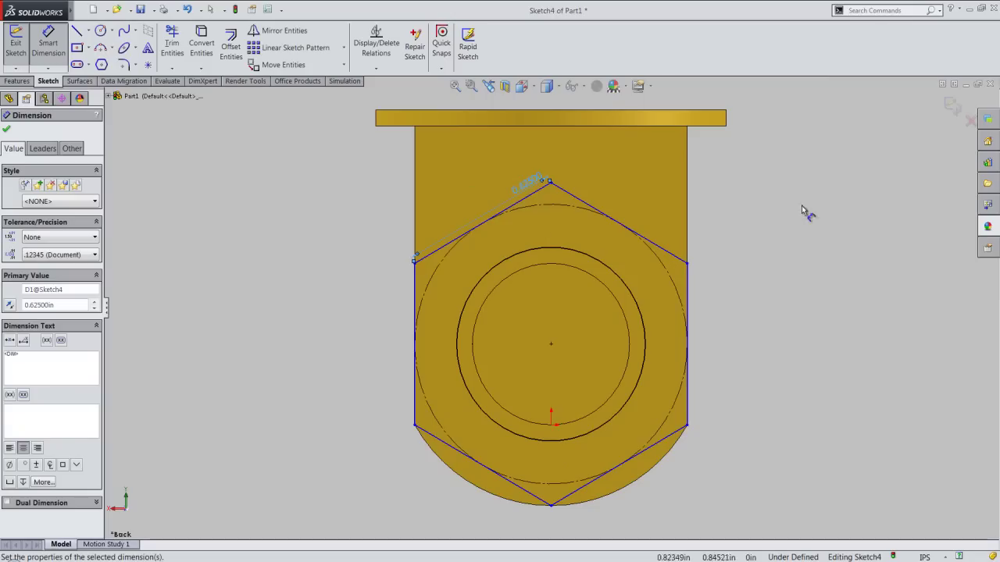
left_click(877, 200)
right_click(878, 201)
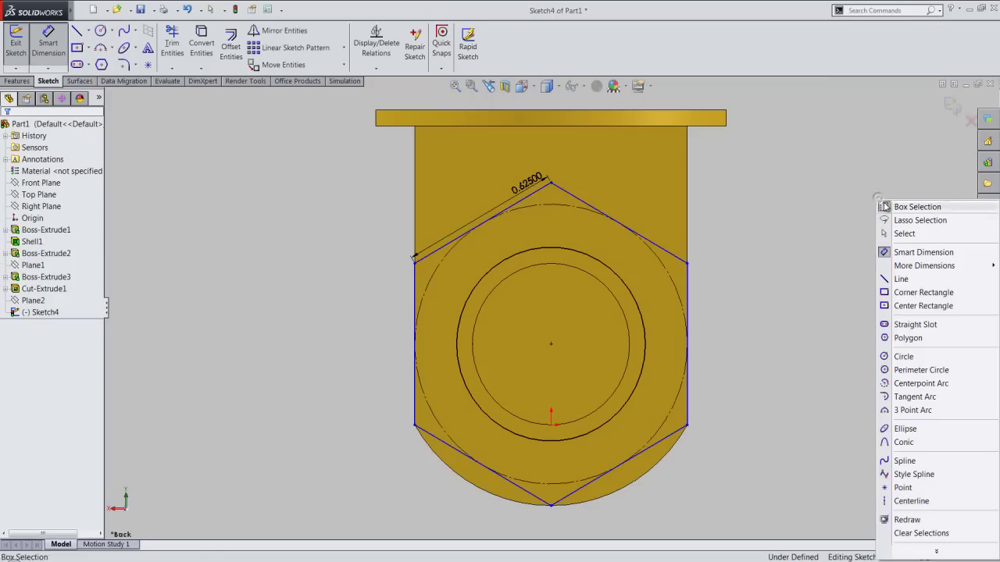
left_click(880, 230)
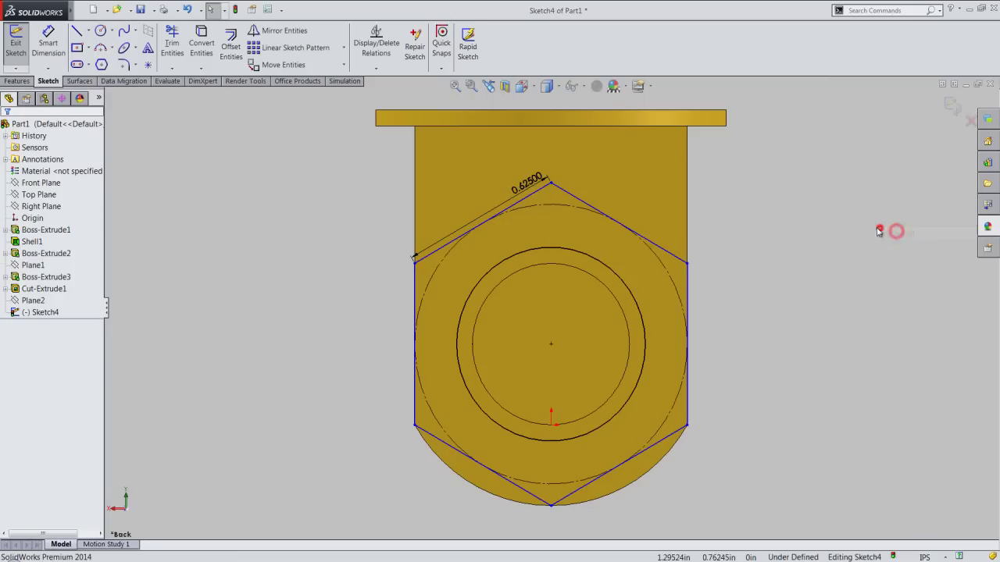
Make the hexagon's right edge vertical to fully define the sketch
left_click(687, 286)
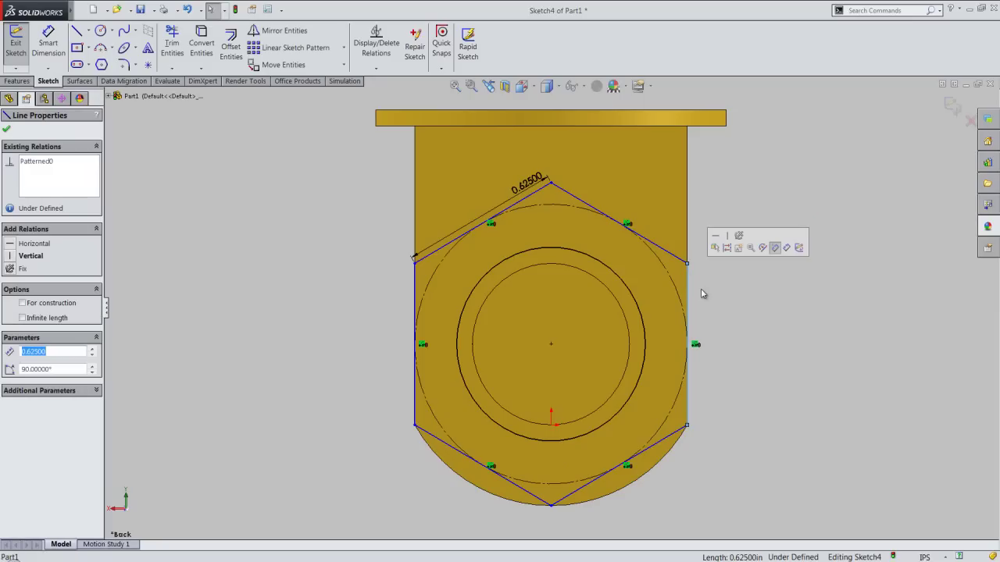
left_click(728, 236)
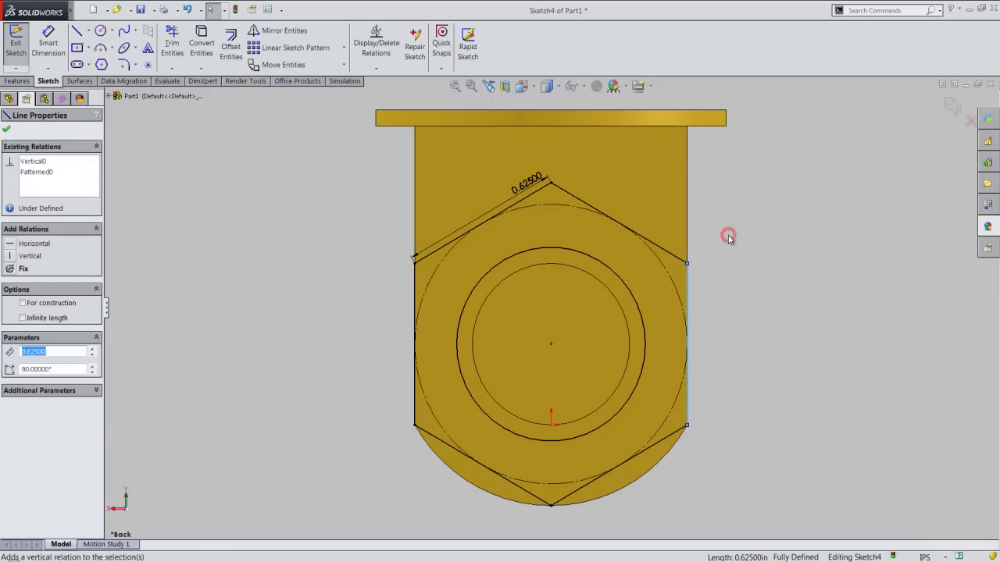
left_click(728, 239)
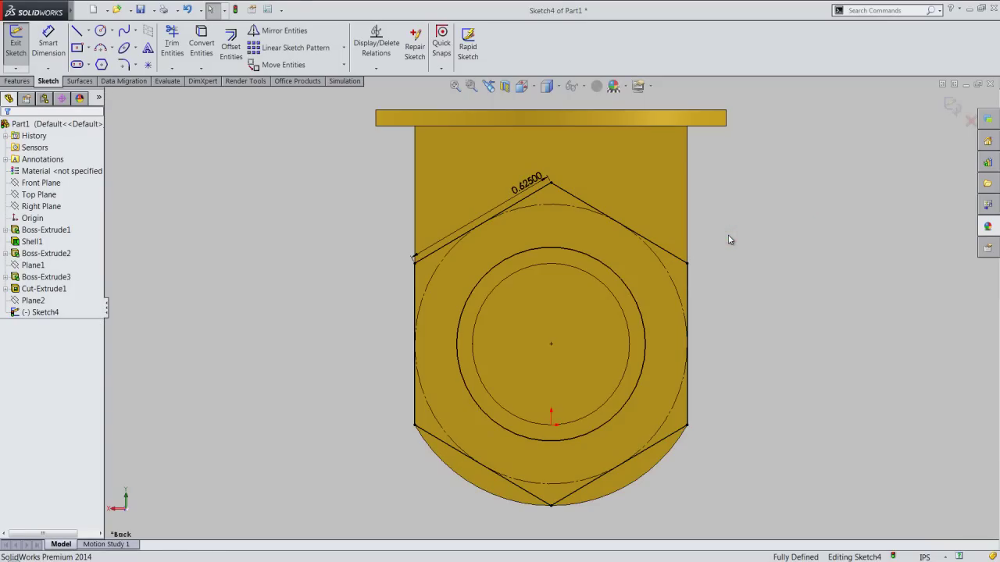
Extrude the hexagon sketch region 0.5 in outward as a hex boss (Boss-Extrude4)
left_click(952, 108)
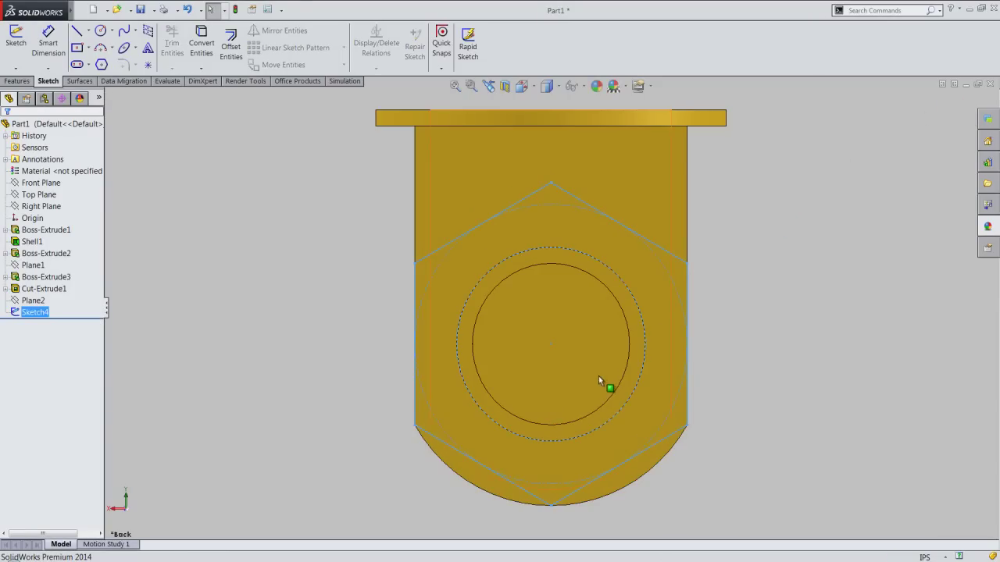
middle_click_drag(598, 375, 649, 448)
left_click(849, 287)
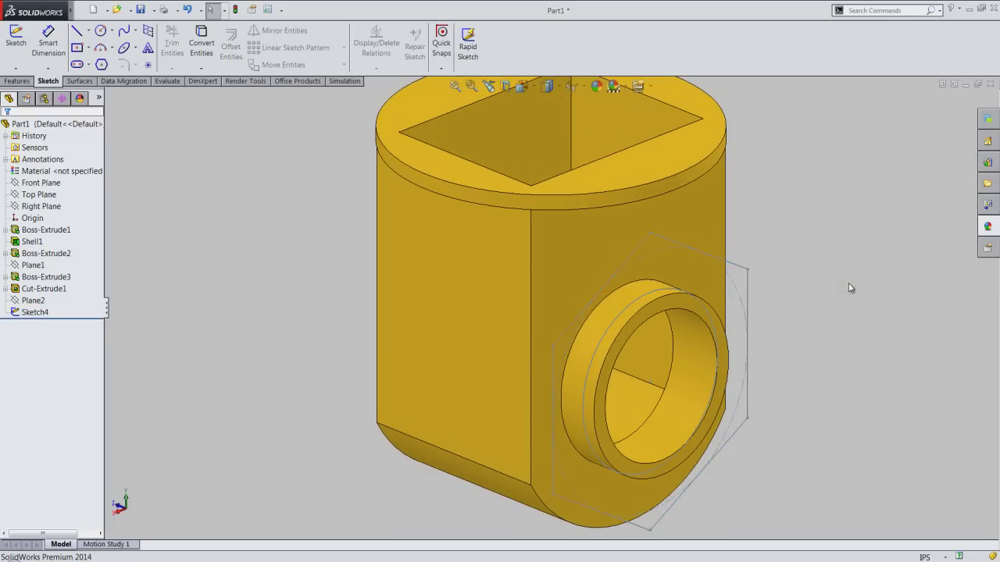
left_click(17, 81)
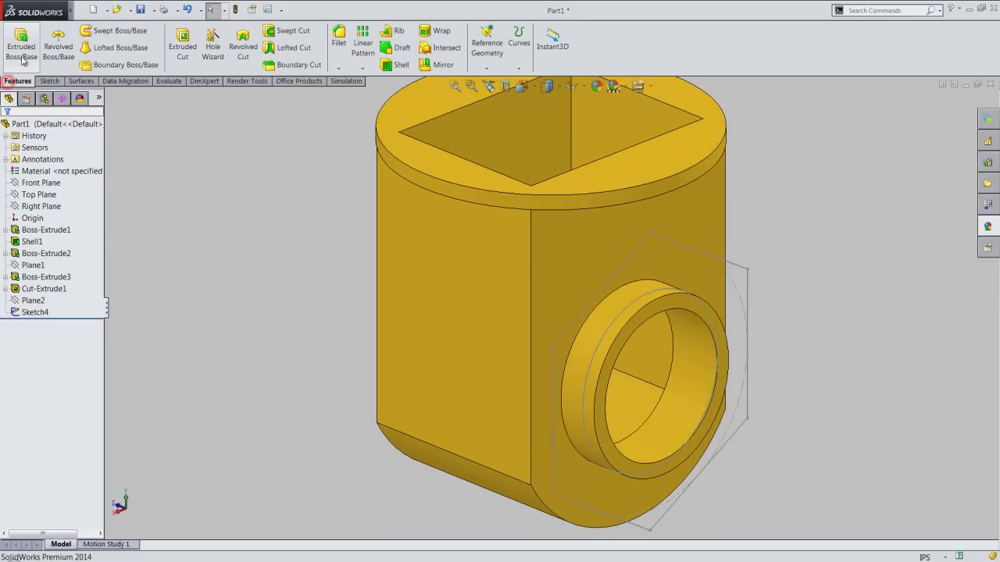
left_click(22, 46)
left_click(596, 301)
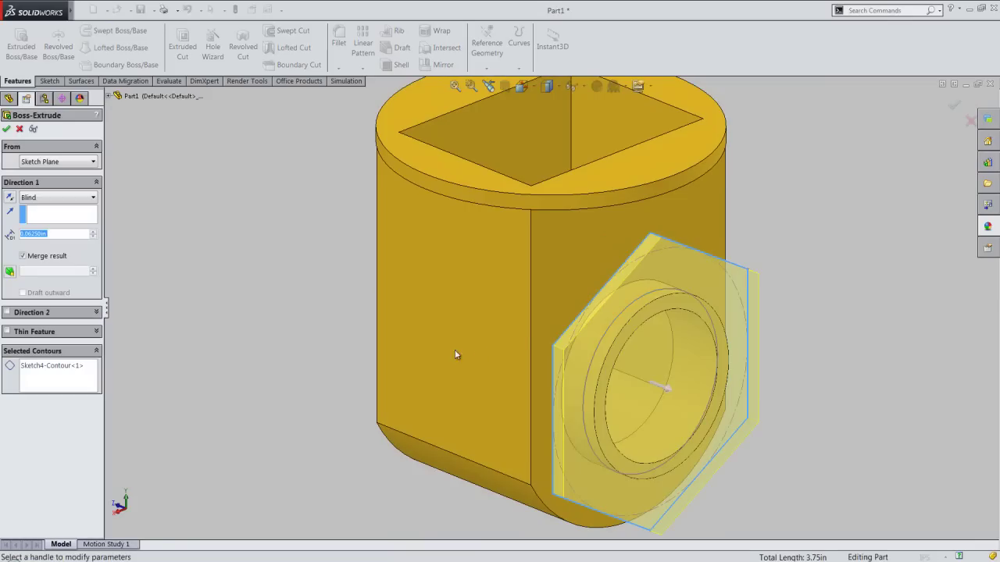
left_click(68, 376)
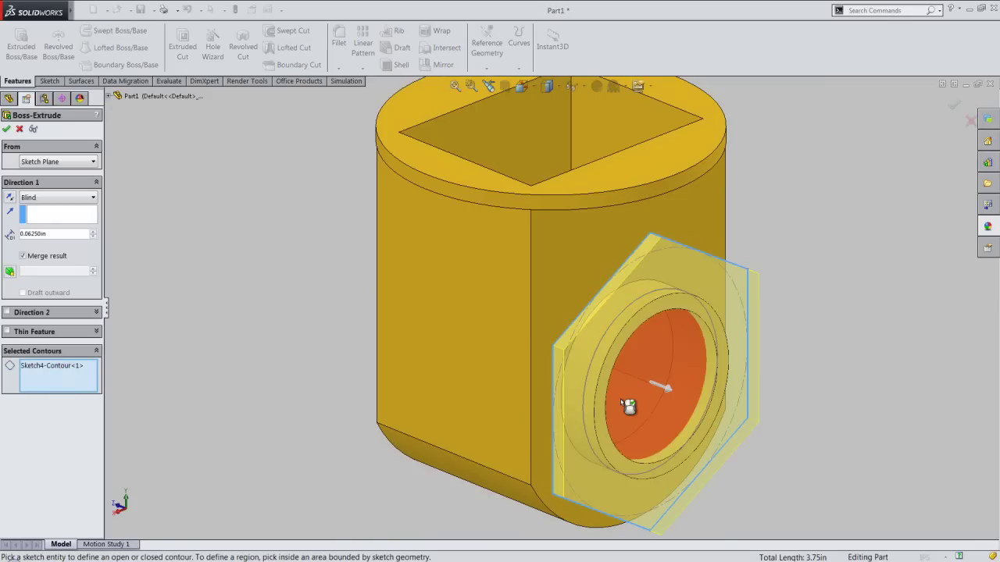
left_click(590, 383)
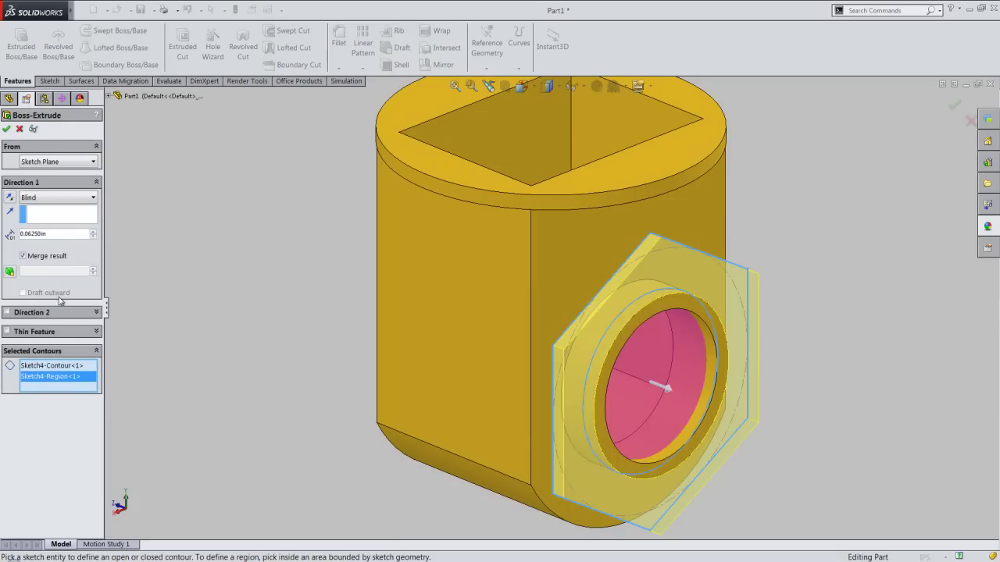
double_click(53, 234)
type("0.5")
key("Return")
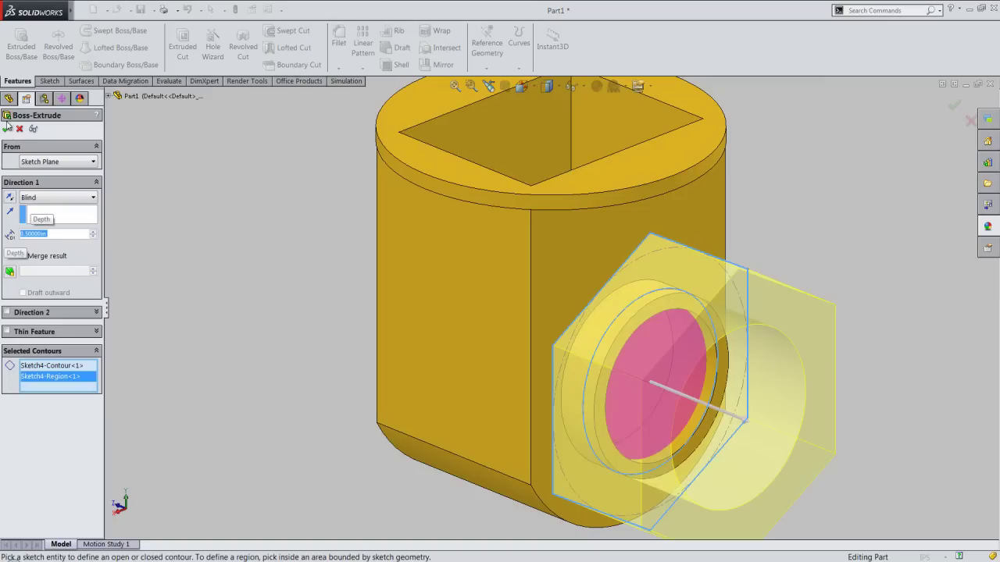
right_click(274, 239)
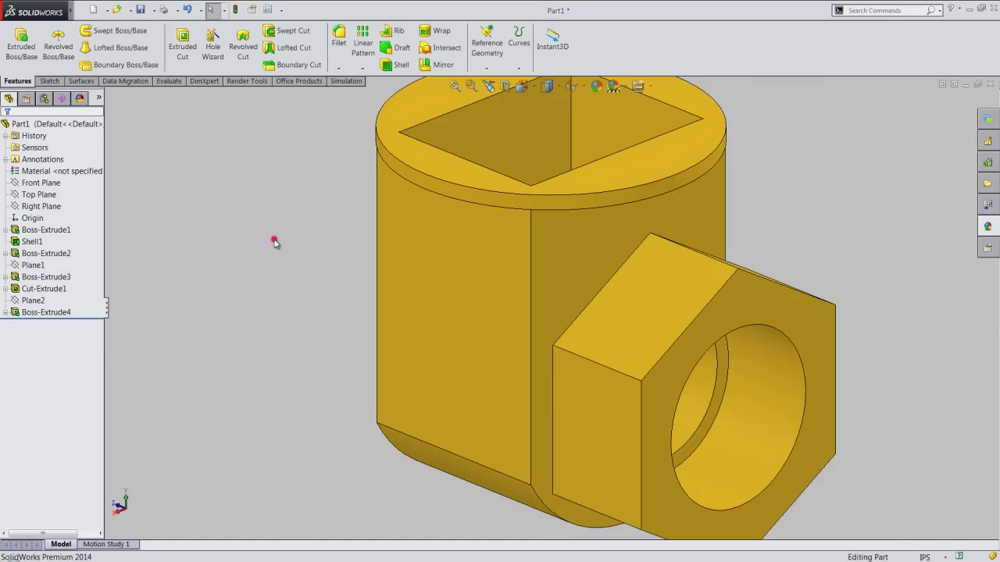
mouse_move(619, 357)
middle_mouse_down()
mouse_move(598, 308)
mouse_move(585, 323)
mouse_move(645, 412)
mouse_move(647, 403)
middle_mouse_up()
left_click(488, 86)
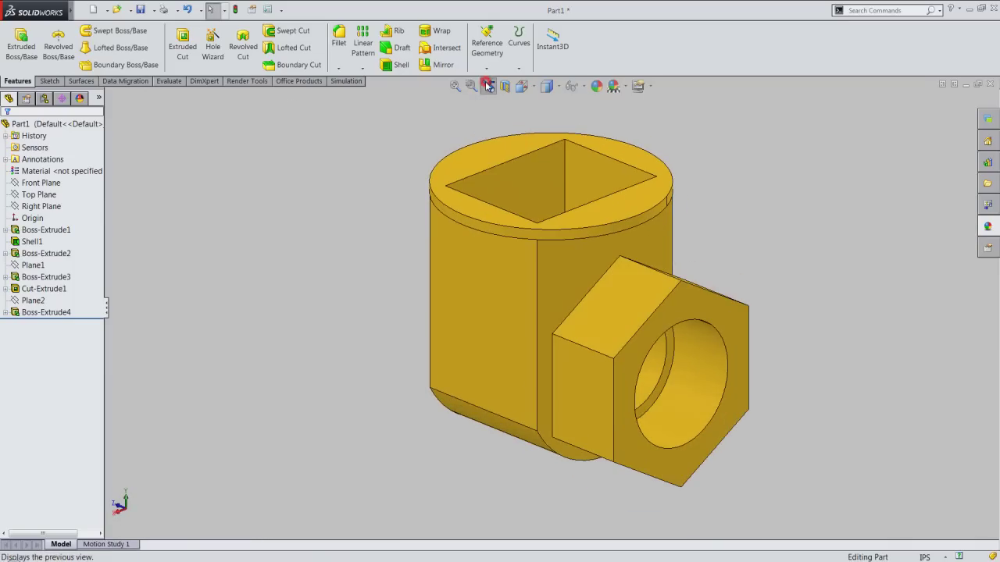
left_click(539, 86)
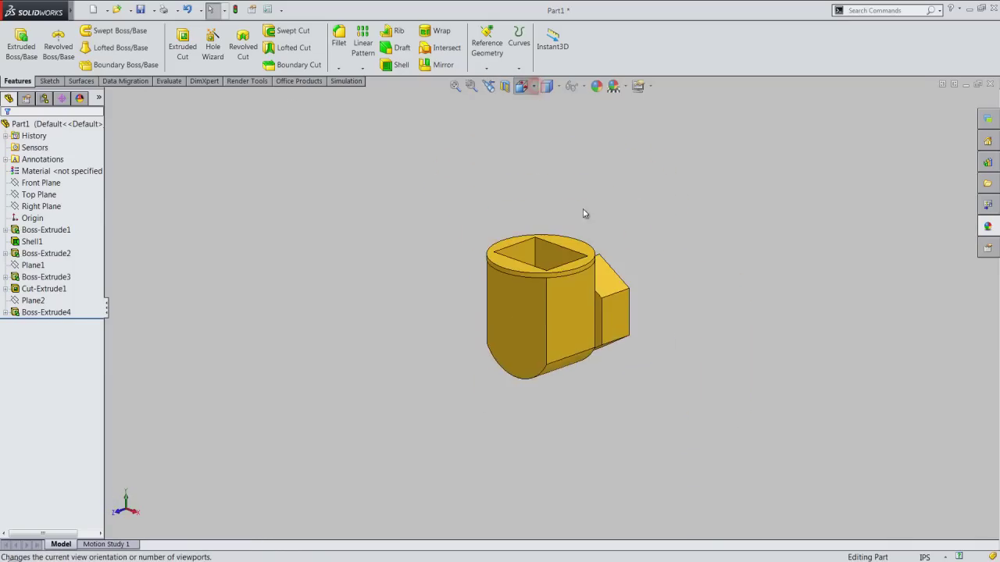
left_click(653, 244)
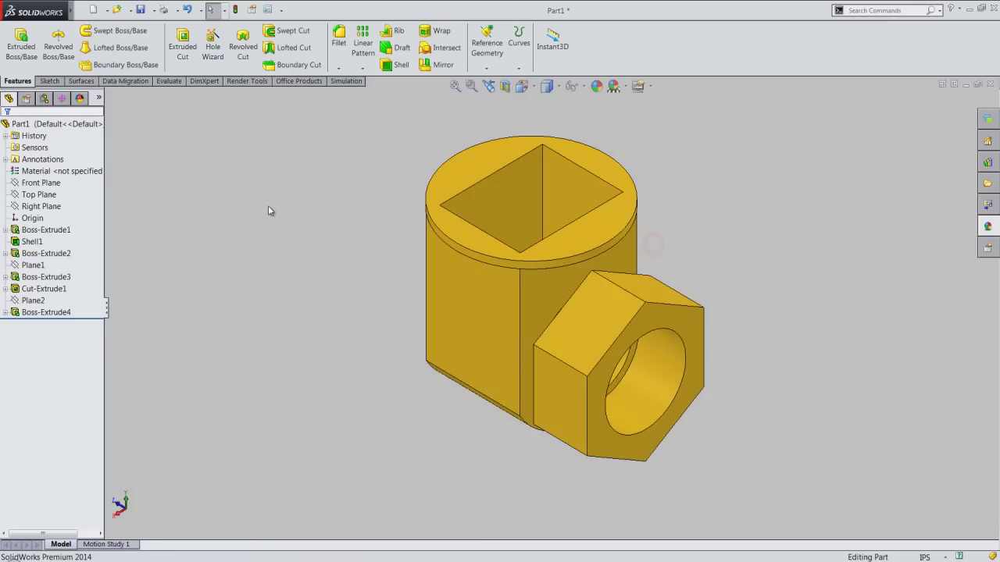
left_click(505, 86)
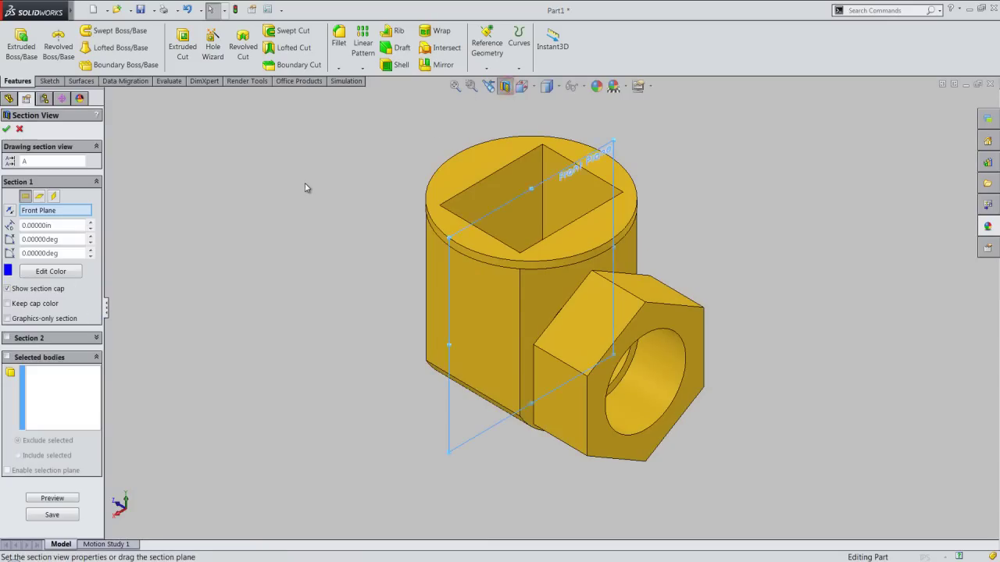
left_click(41, 196)
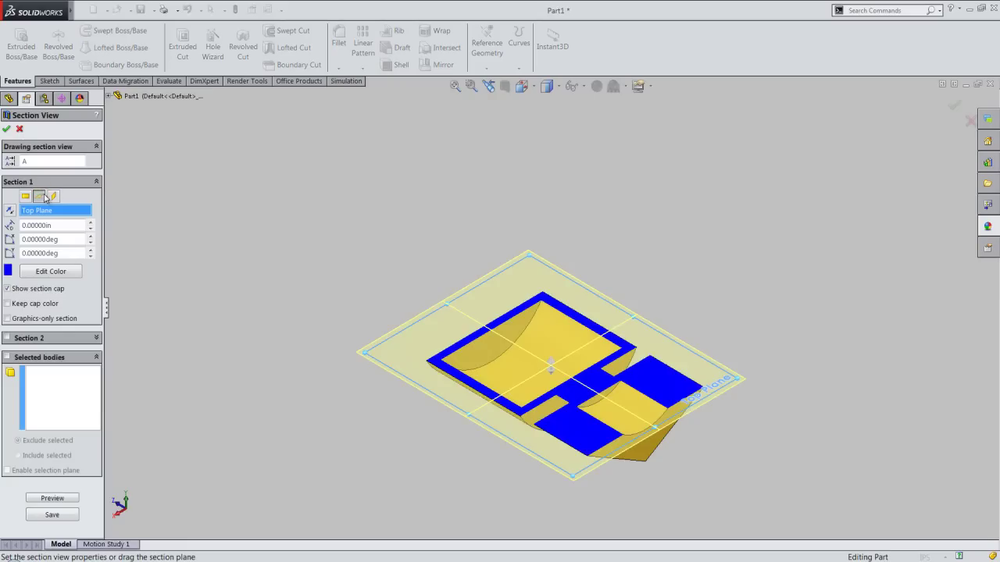
left_click(53, 196)
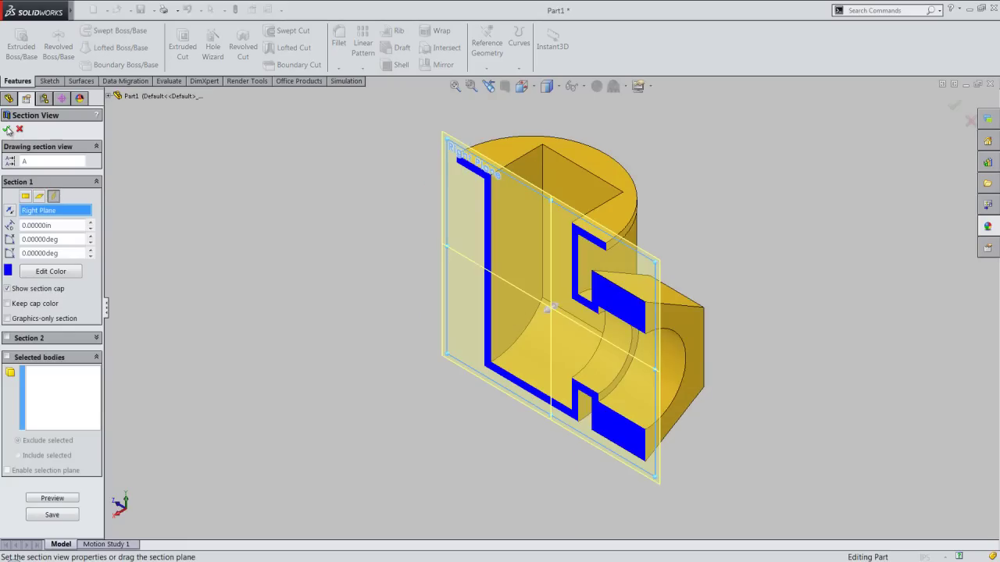
left_click(7, 130)
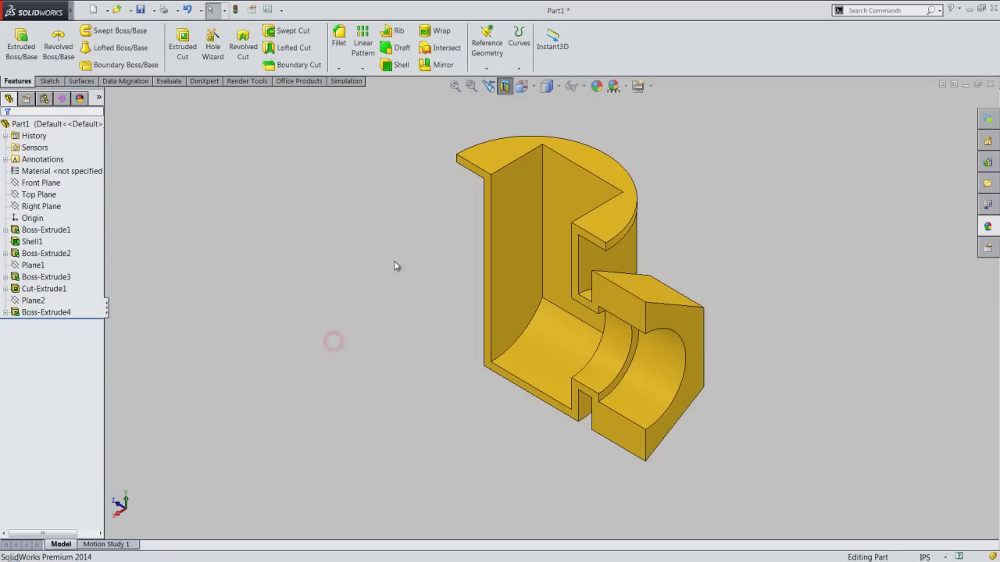
left_click(547, 86)
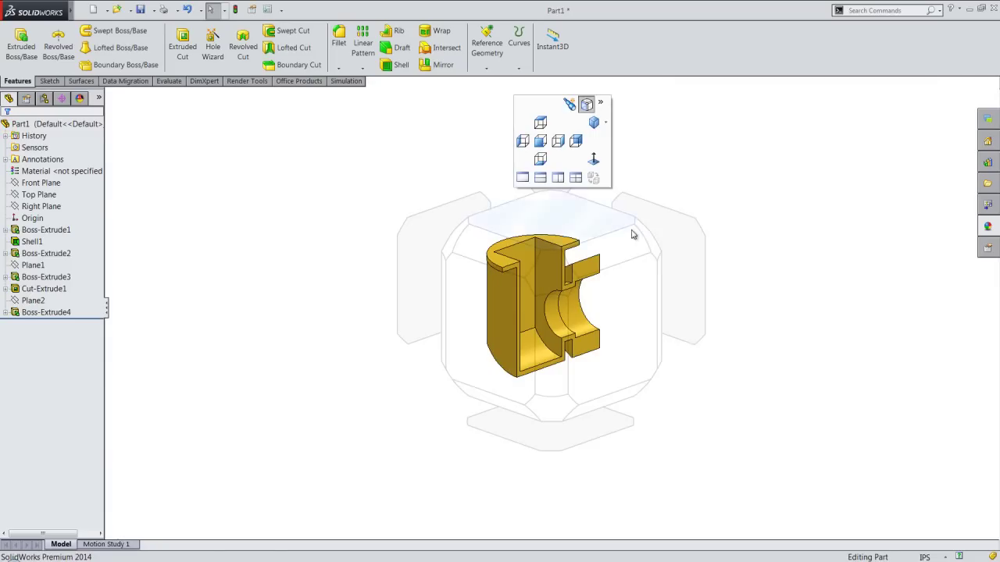
left_click(637, 303)
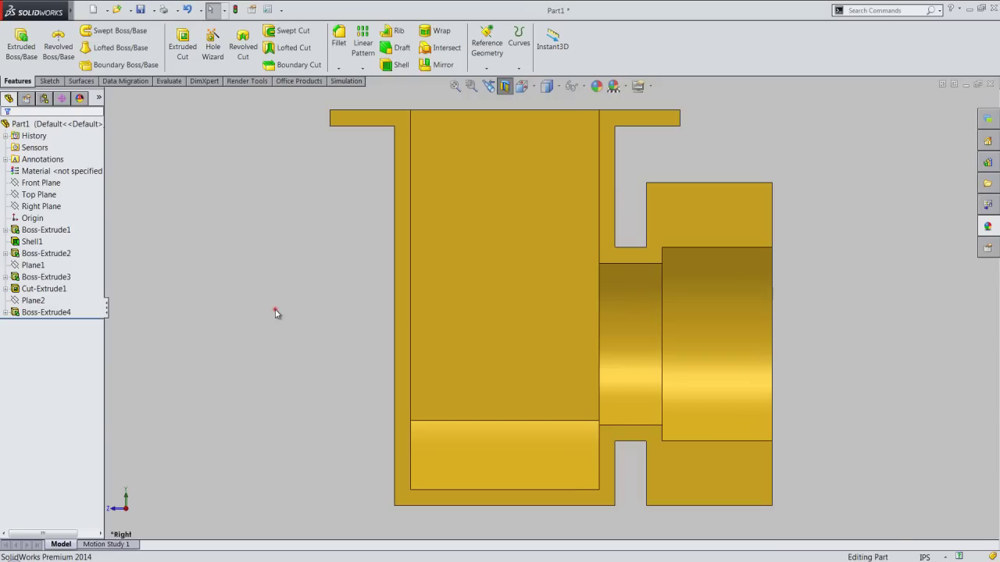
left_click(504, 86)
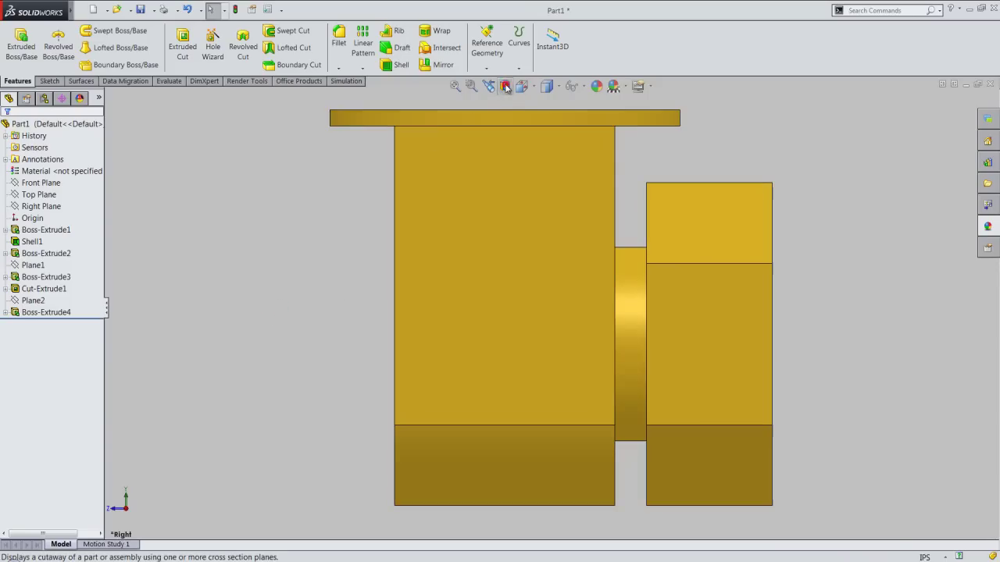
left_click(531, 88)
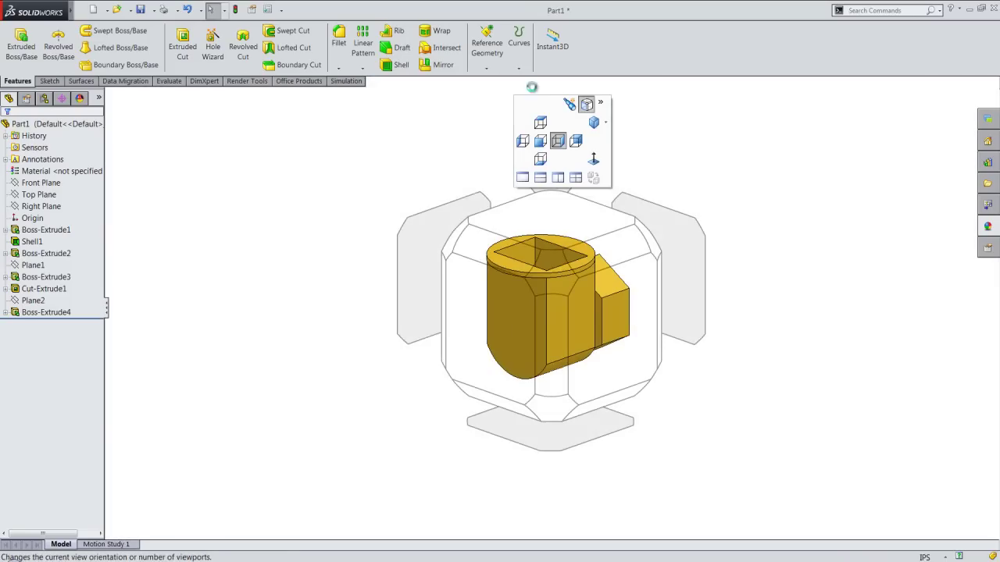
left_click(645, 238)
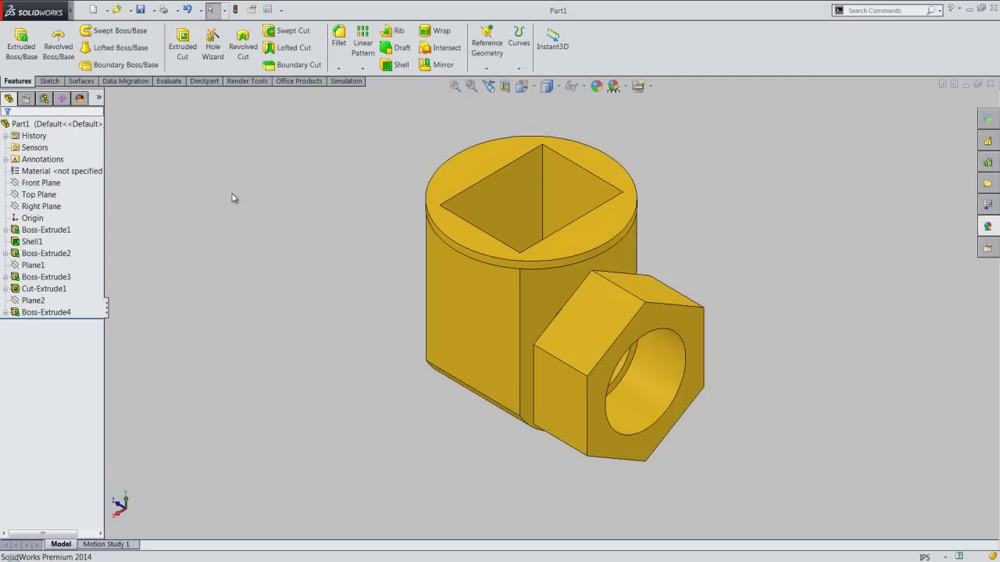
Mirror Boss-Extrude4, Cut-Extrude1 and Boss-Extrude3 about the Front Plane, toggling Geometry Pattern
left_click(307, 180)
left_click(62, 313)
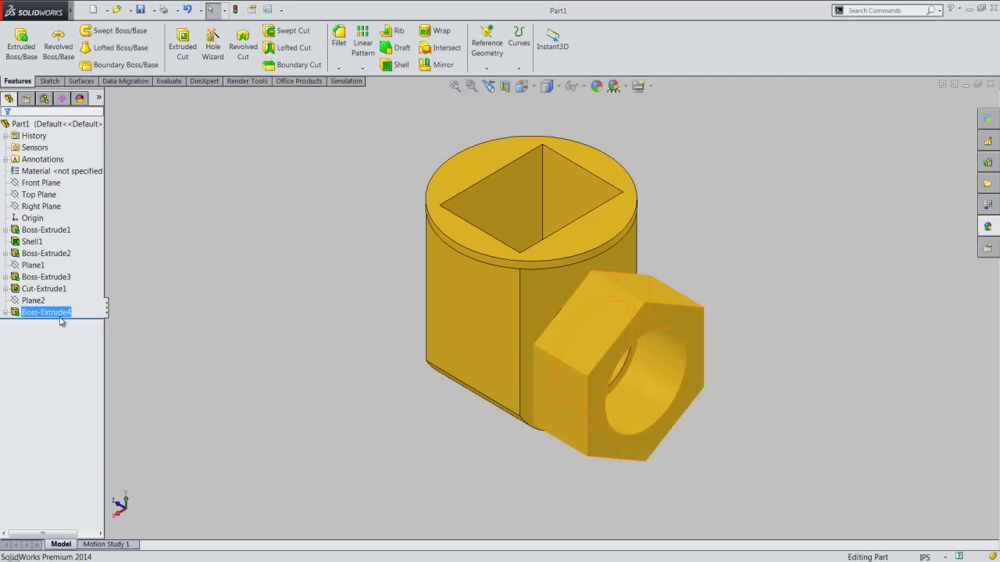
left_click(38, 289, "ctrl")
left_click(35, 281, "ctrl")
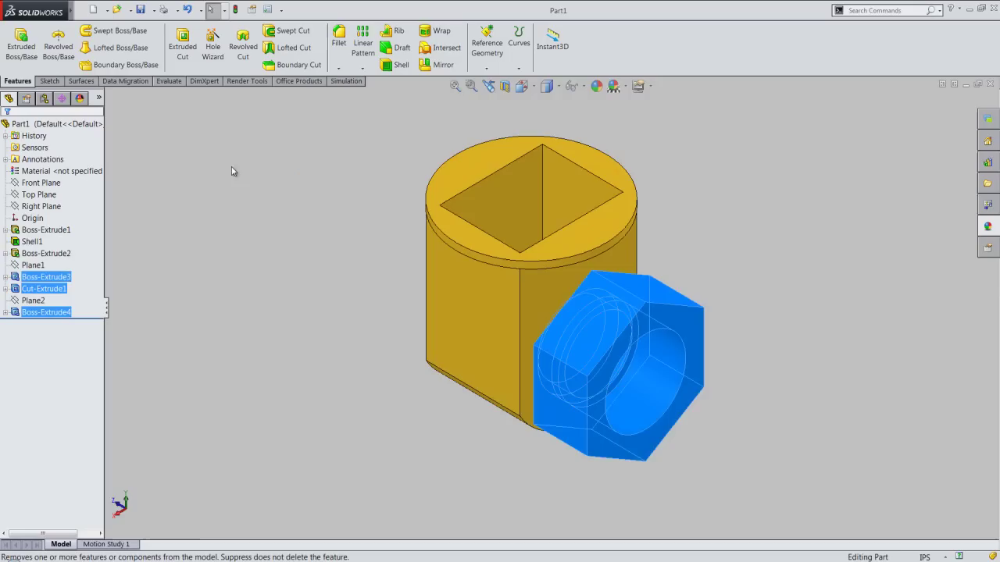
left_click(442, 64)
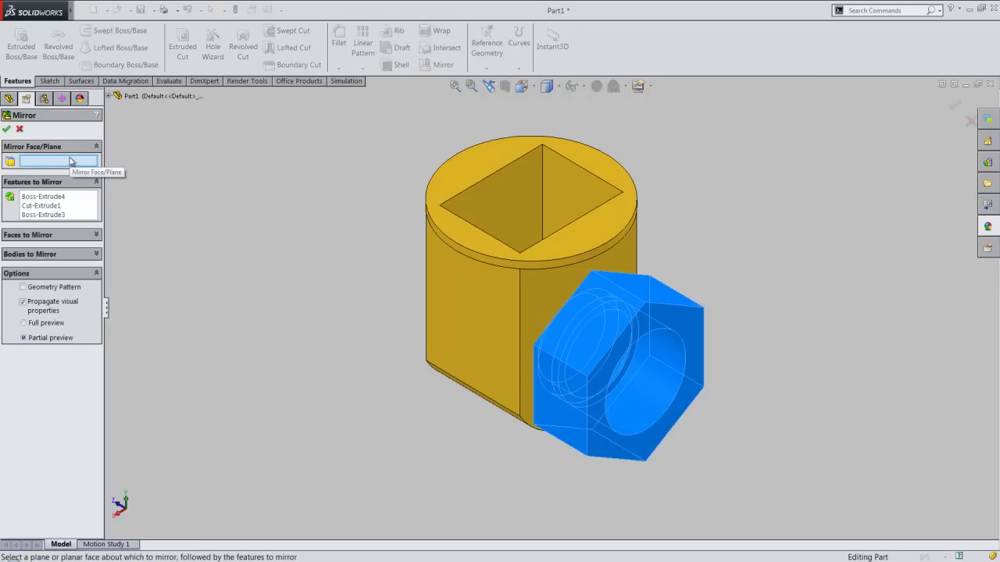
left_click(109, 96)
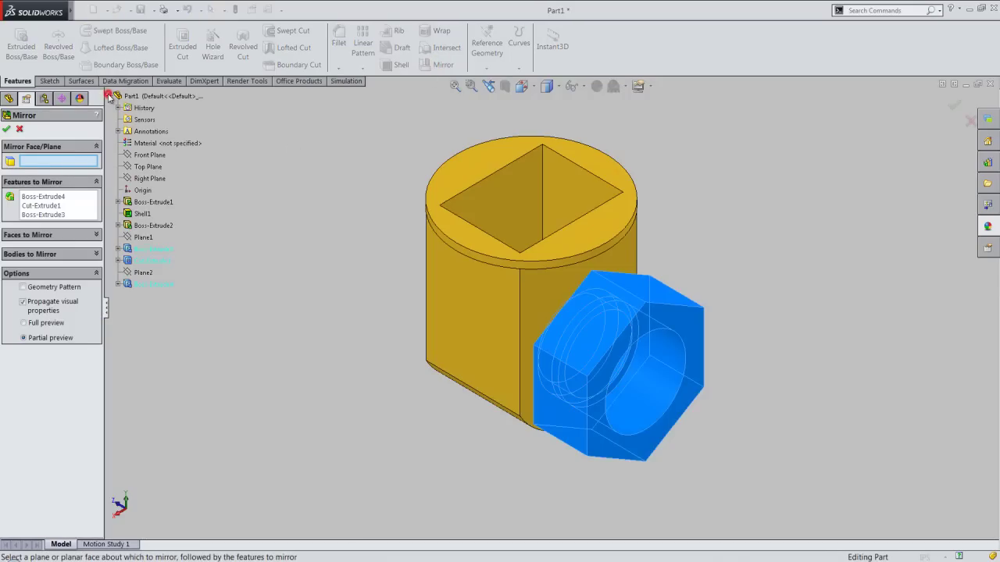
left_click(133, 155)
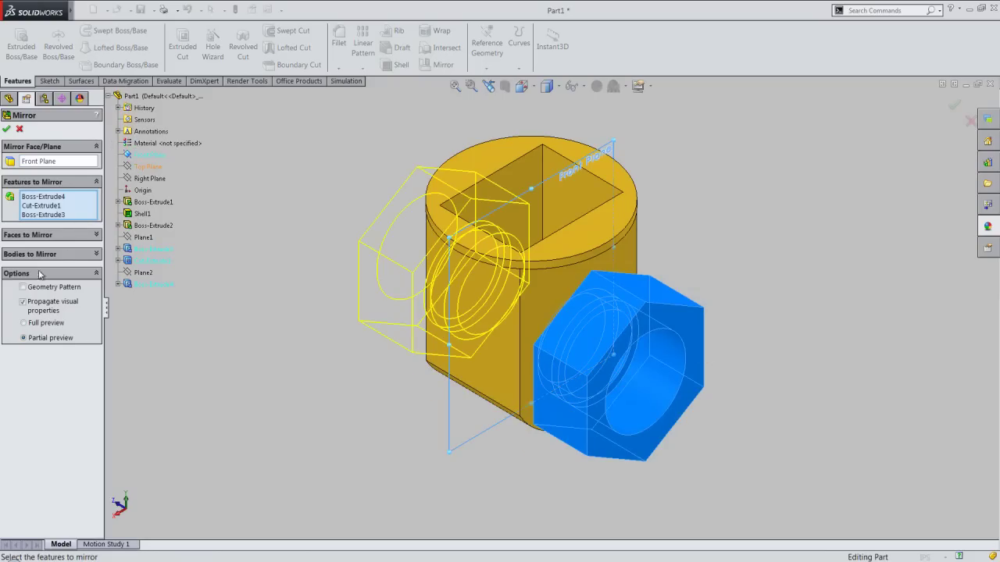
left_click(22, 287)
left_click(7, 130)
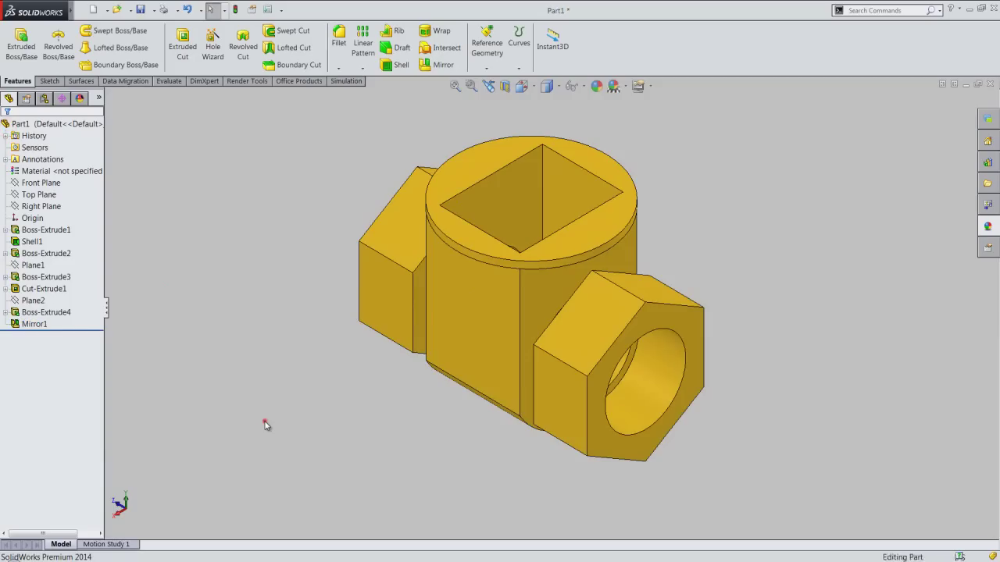
Set the view to Isometric and save the part
middle_click_drag(495, 344, 647, 305)
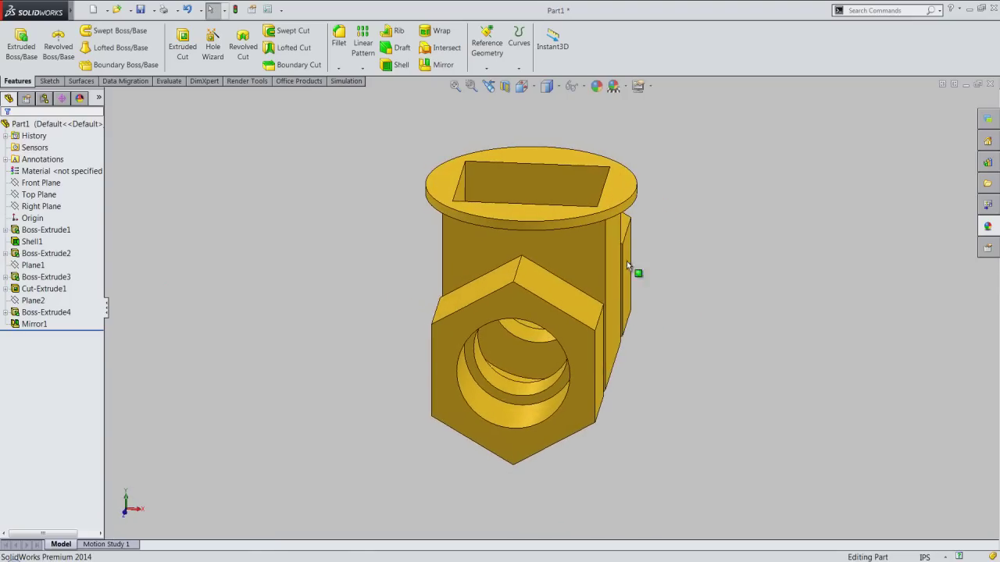
left_click(522, 86)
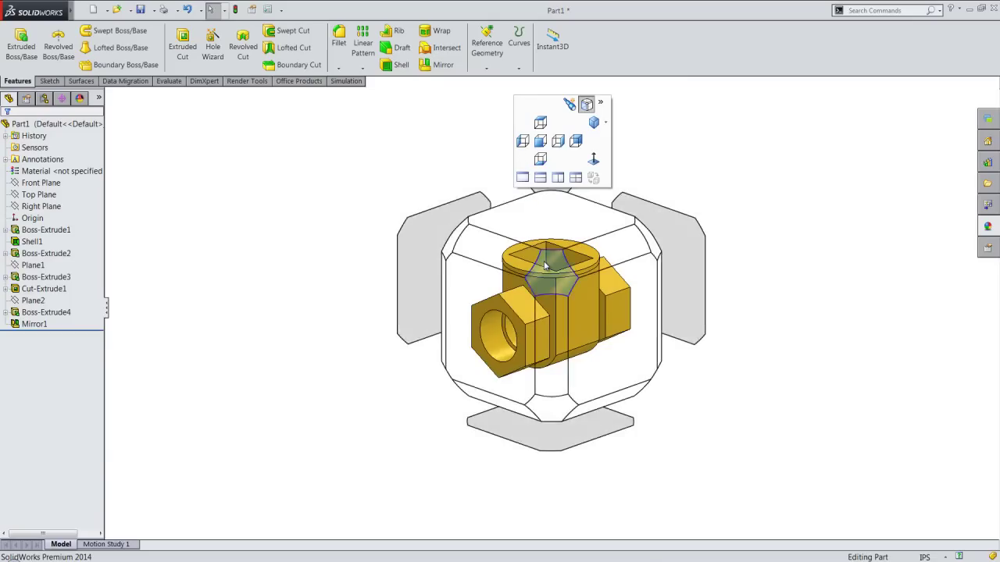
left_click(542, 261)
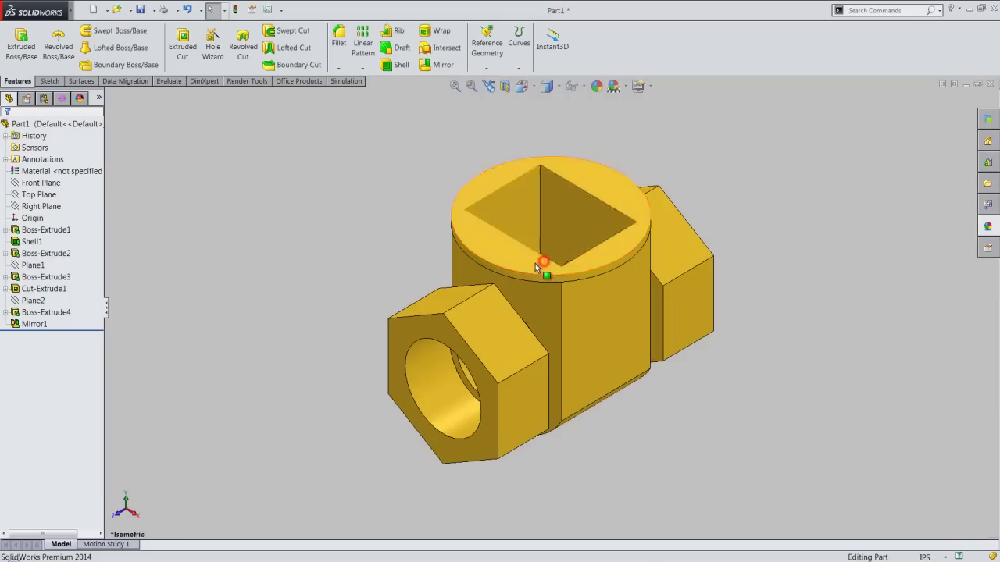
left_click(141, 9)
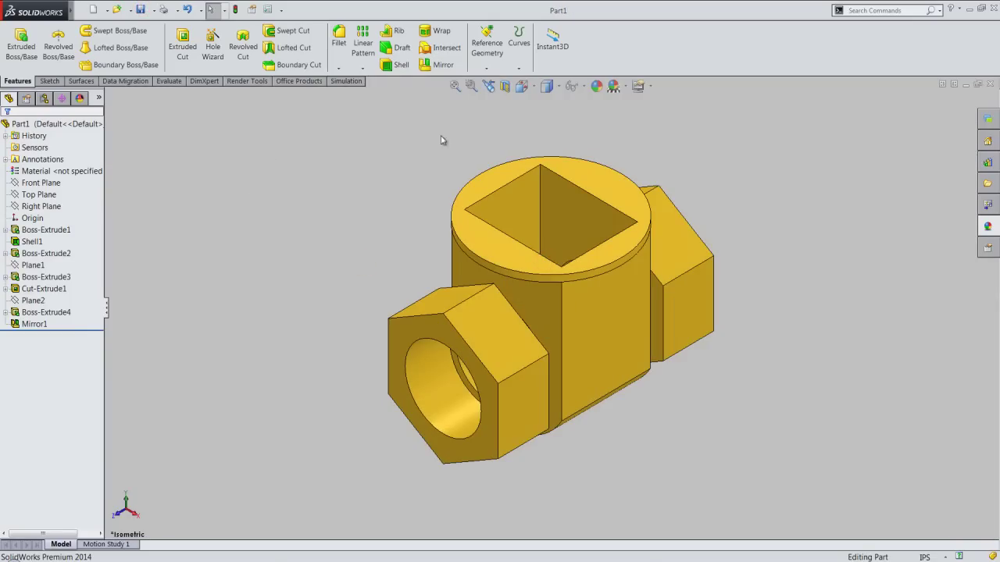
Inspect a Right Plane section view zoomed to fit, then turn the section off
left_click(505, 86)
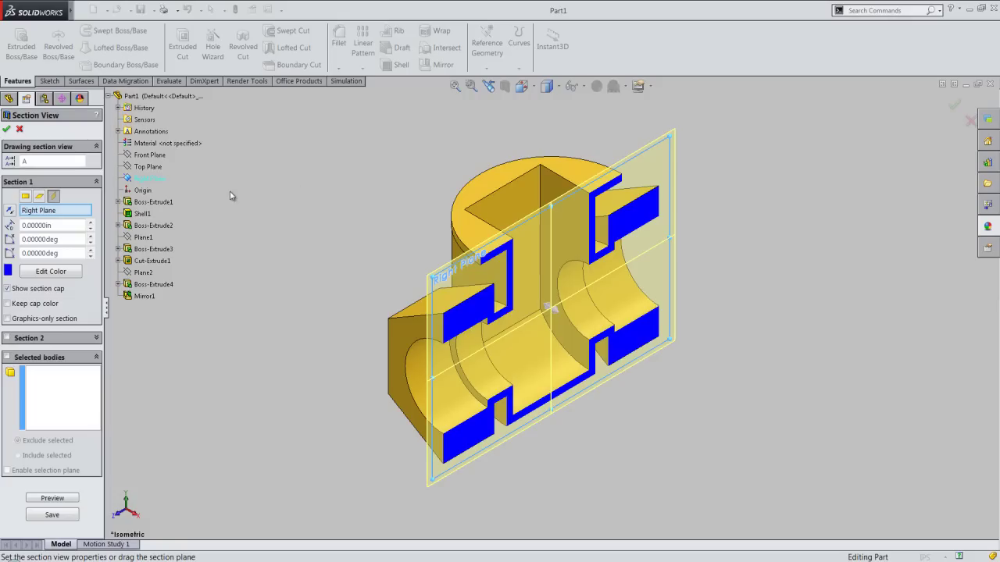
left_click(7, 130)
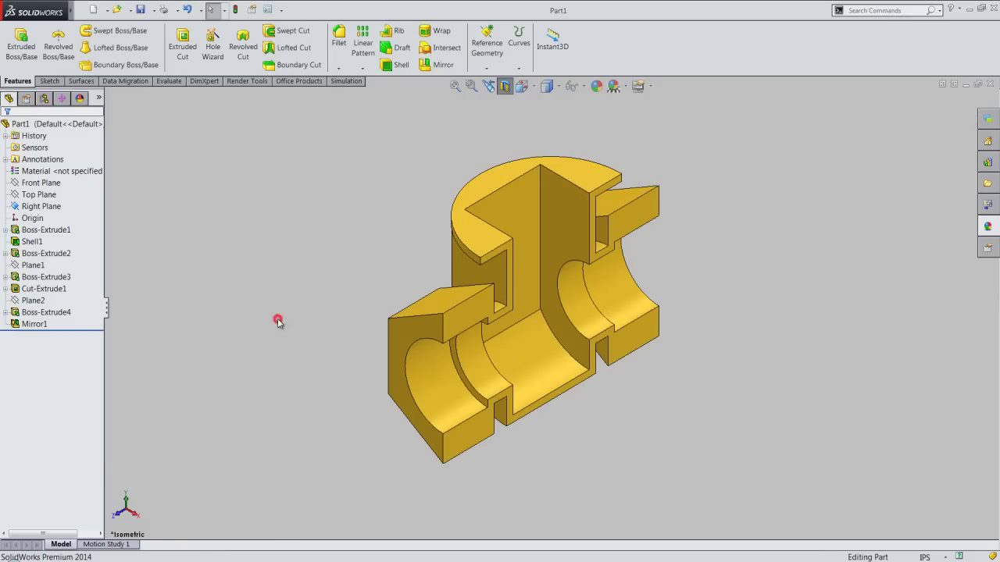
scroll(514, 307, "down", 2)
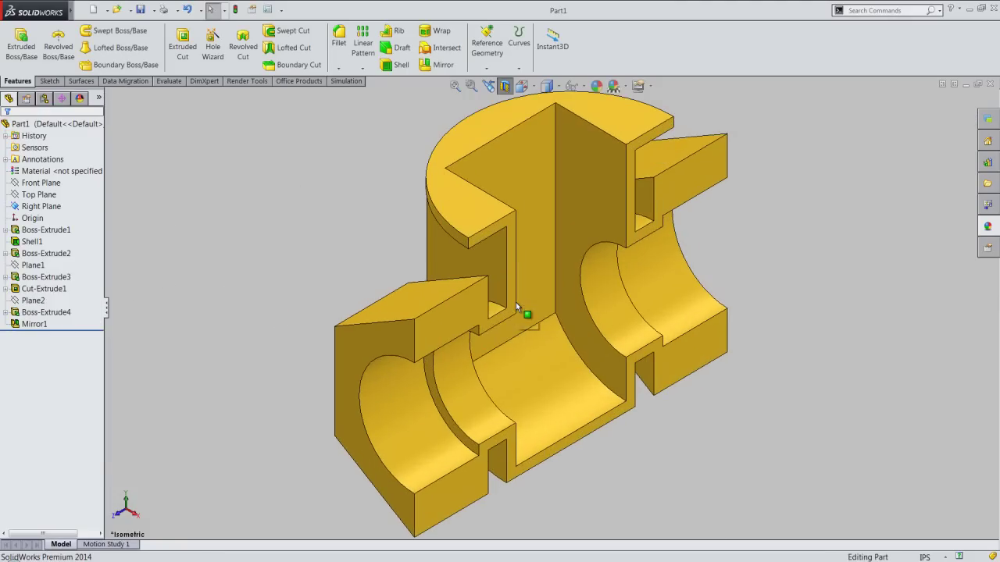
left_click(455, 85)
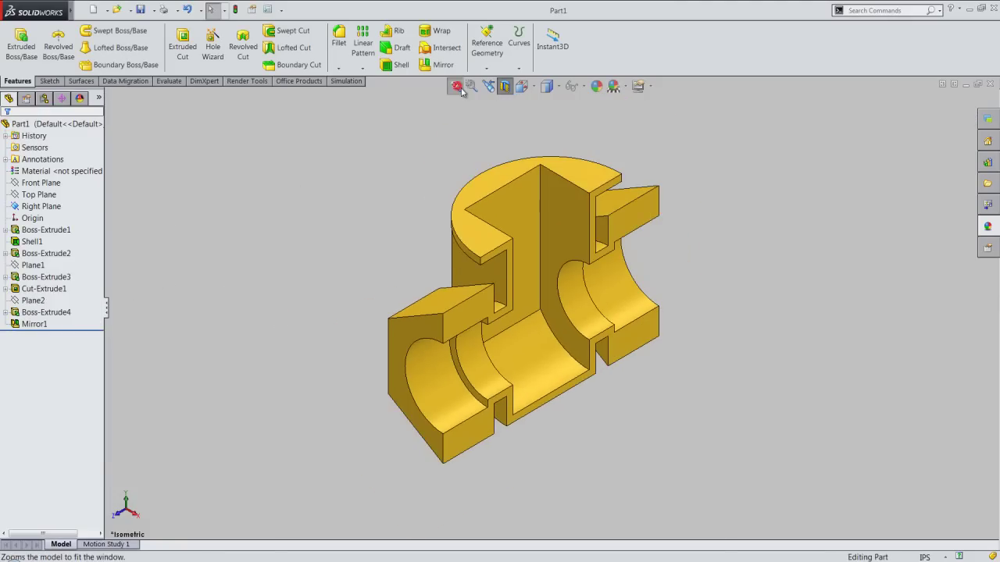
left_click(502, 86)
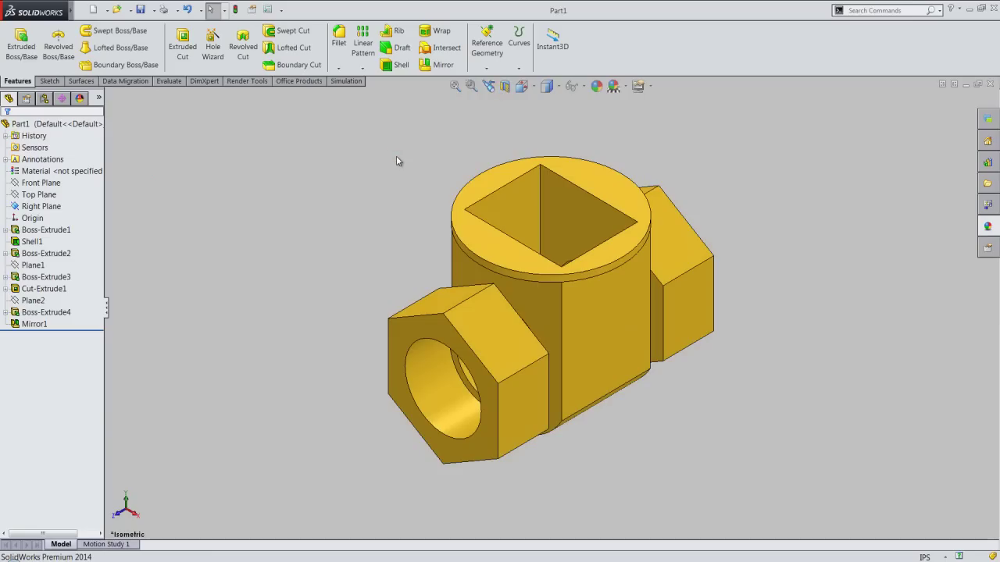
mouse_move(39, 11)
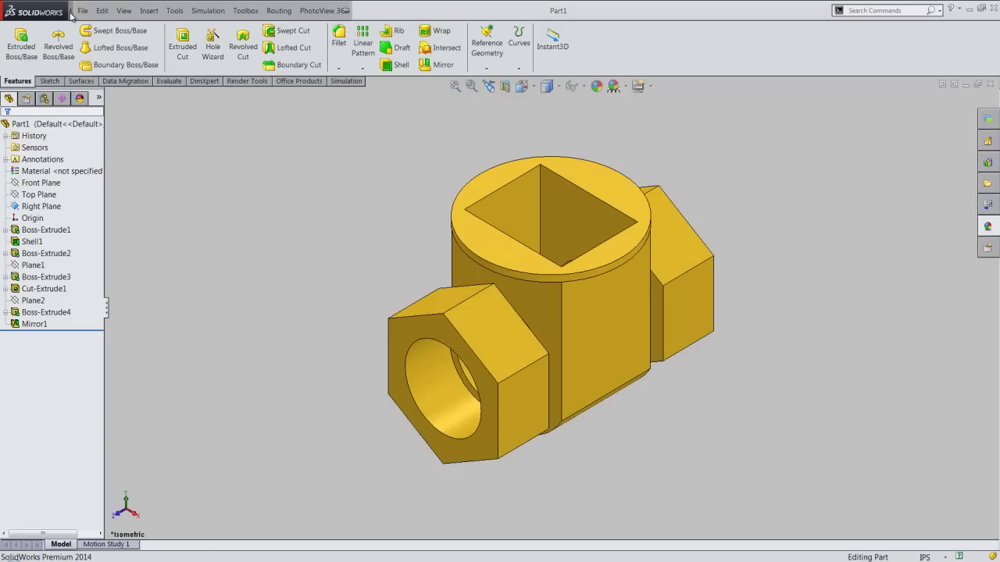
Add a Through cosmetic thread on the bore edge: GB standard, Straight Pipe Tapped Threads, size G7/8
left_click(102, 10)
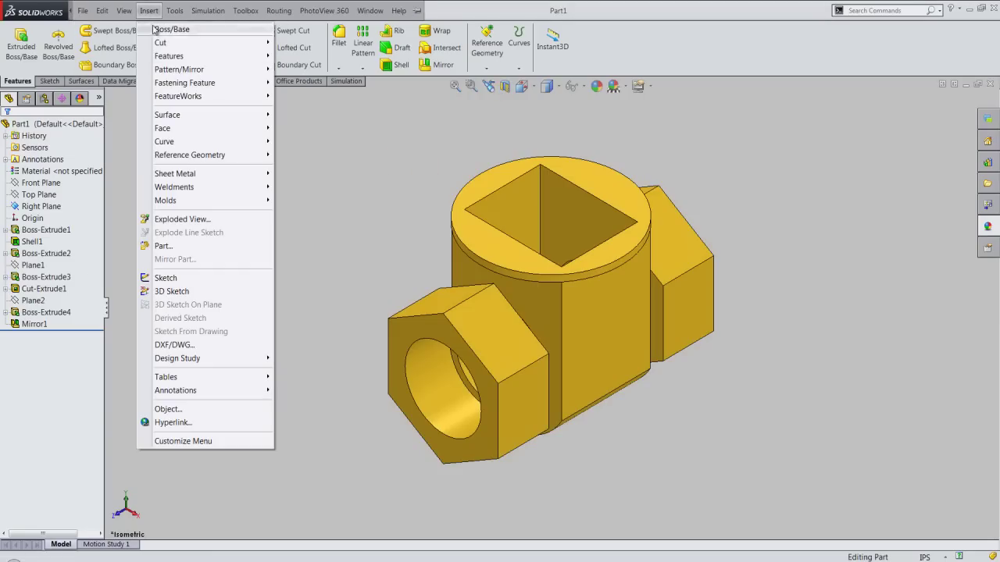
mouse_move(175, 390)
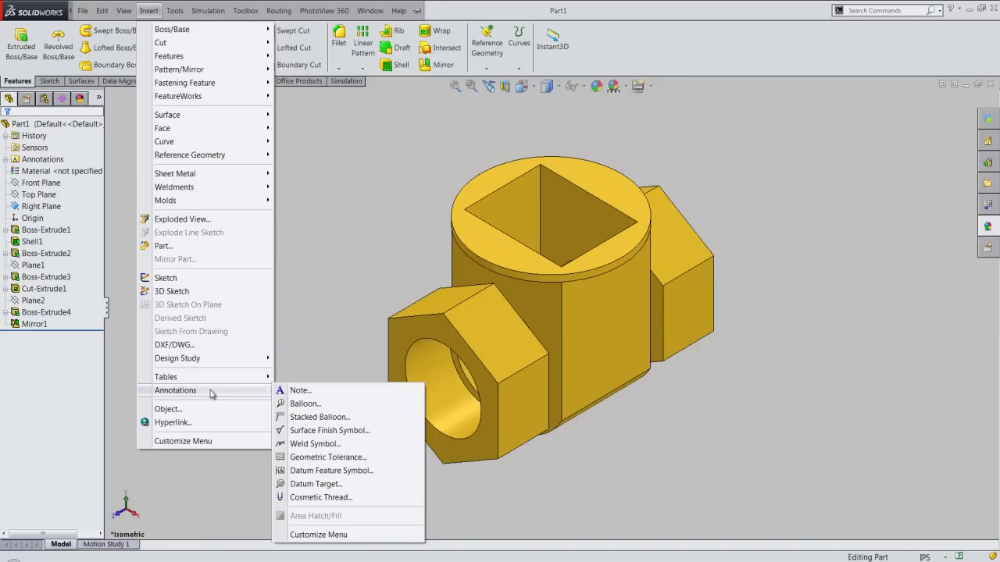
left_click(337, 497)
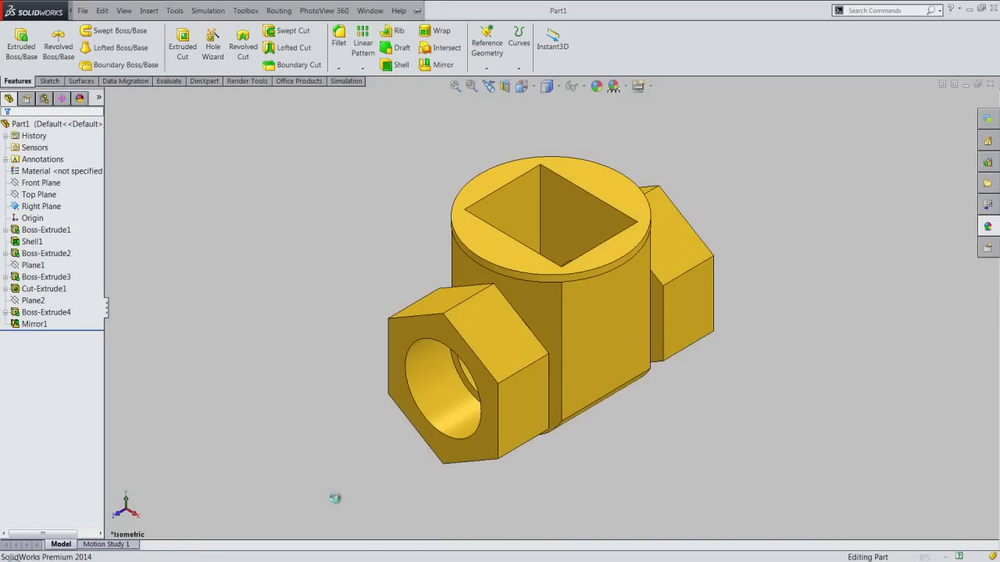
left_click(409, 391)
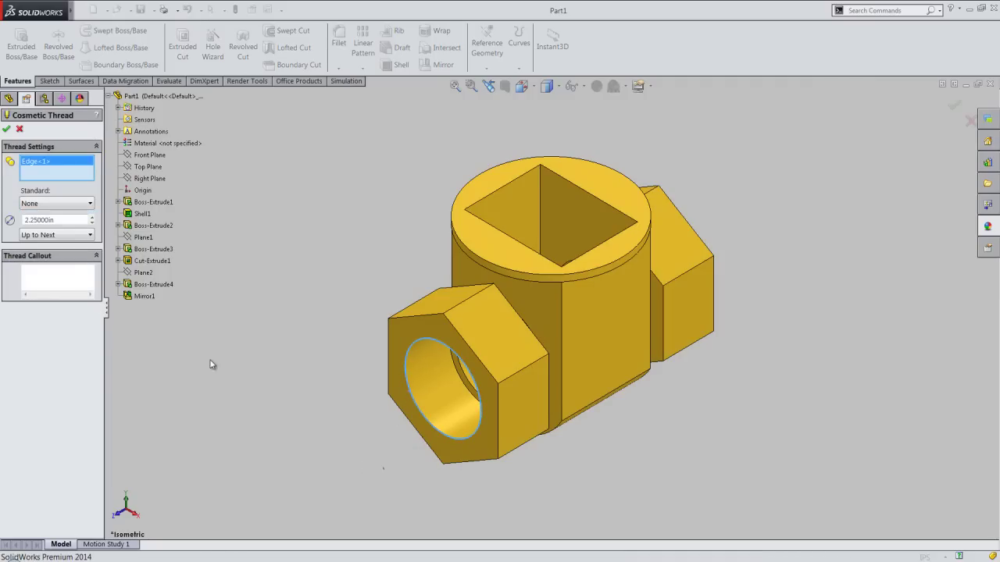
left_click(81, 237)
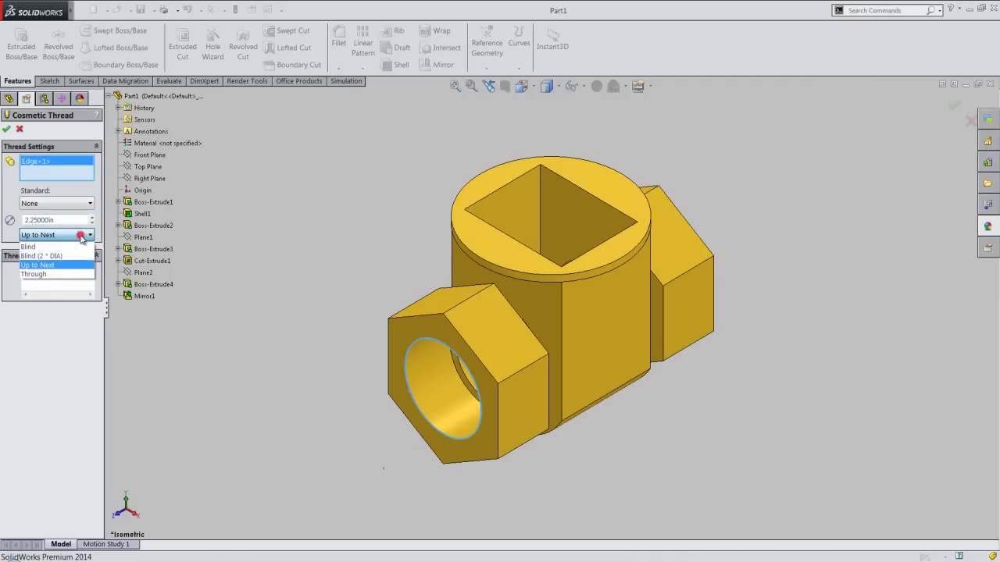
left_click(74, 273)
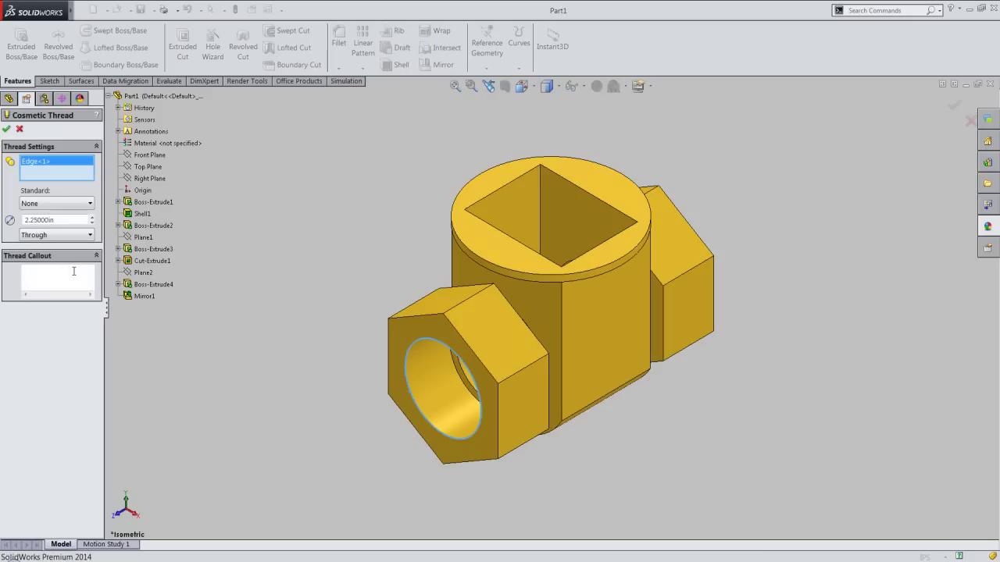
left_click(83, 205)
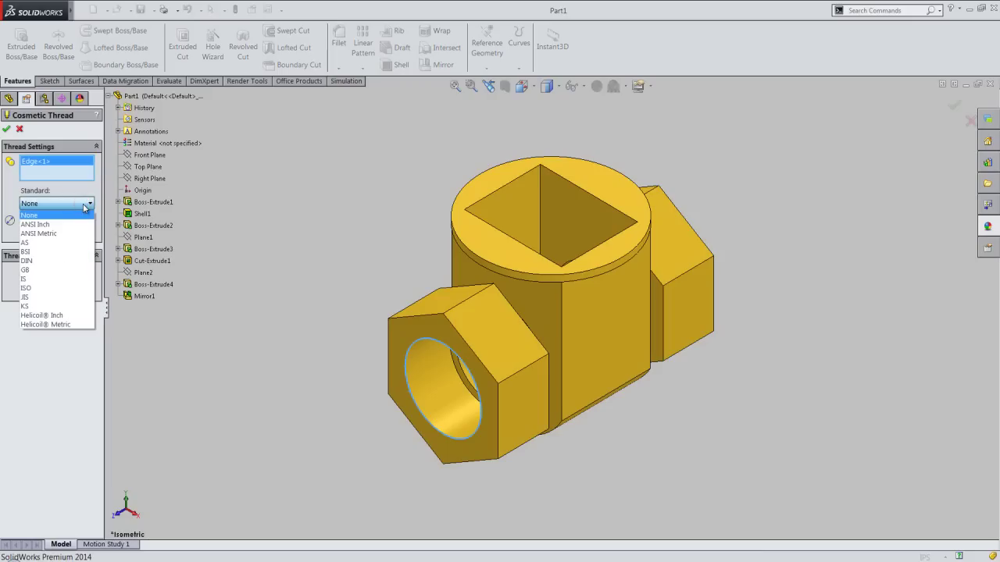
left_click(50, 270)
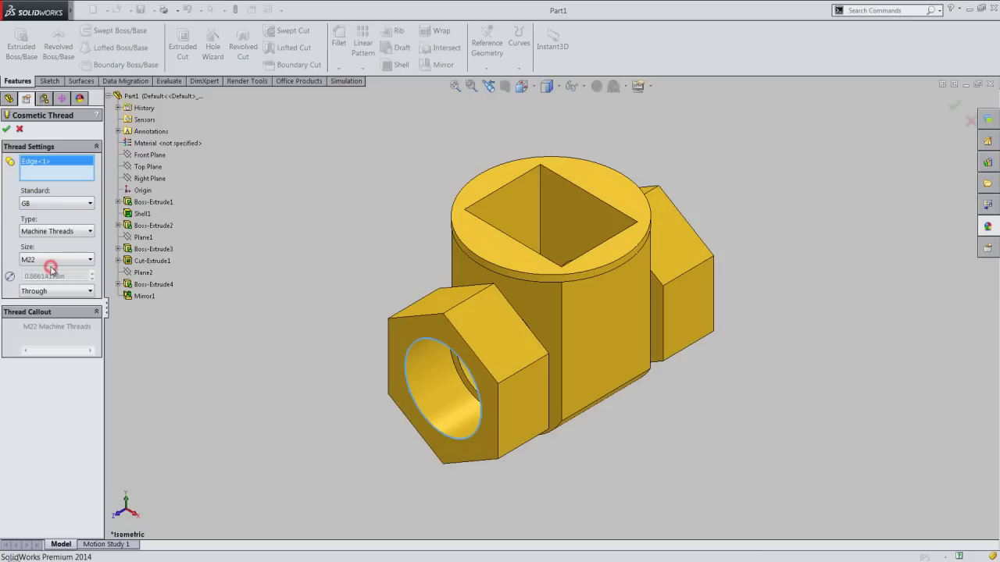
left_click(73, 234)
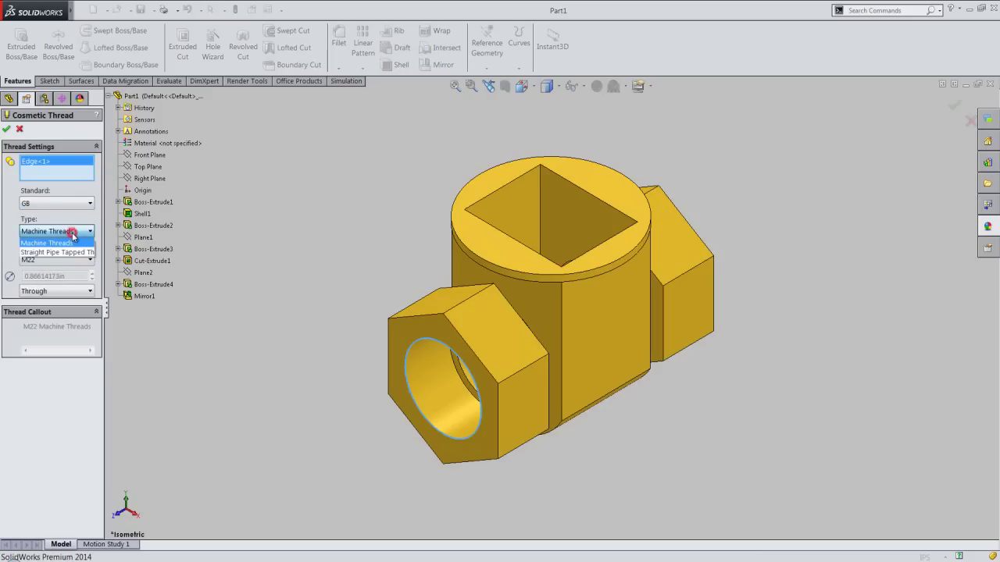
left_click(74, 252)
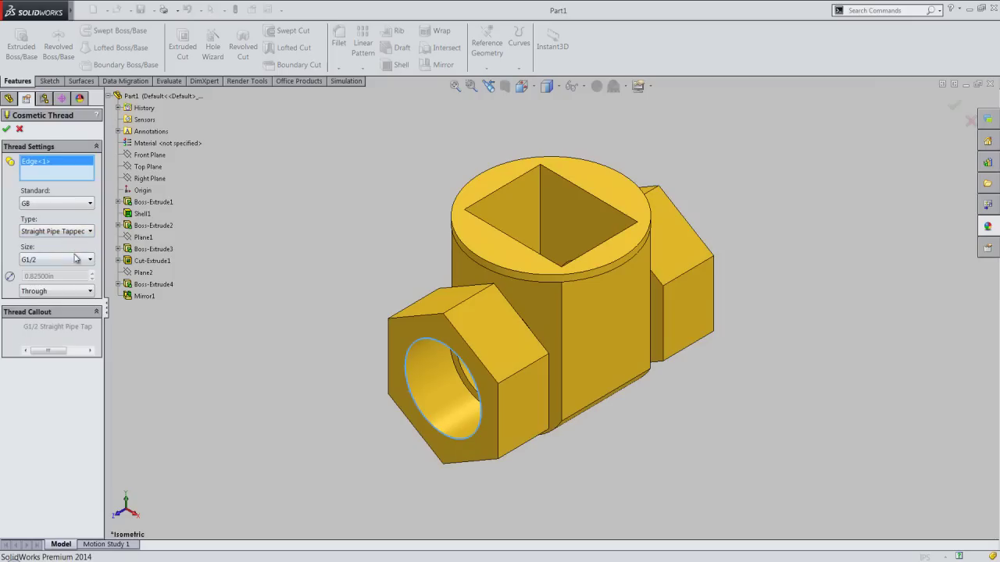
left_click(75, 258)
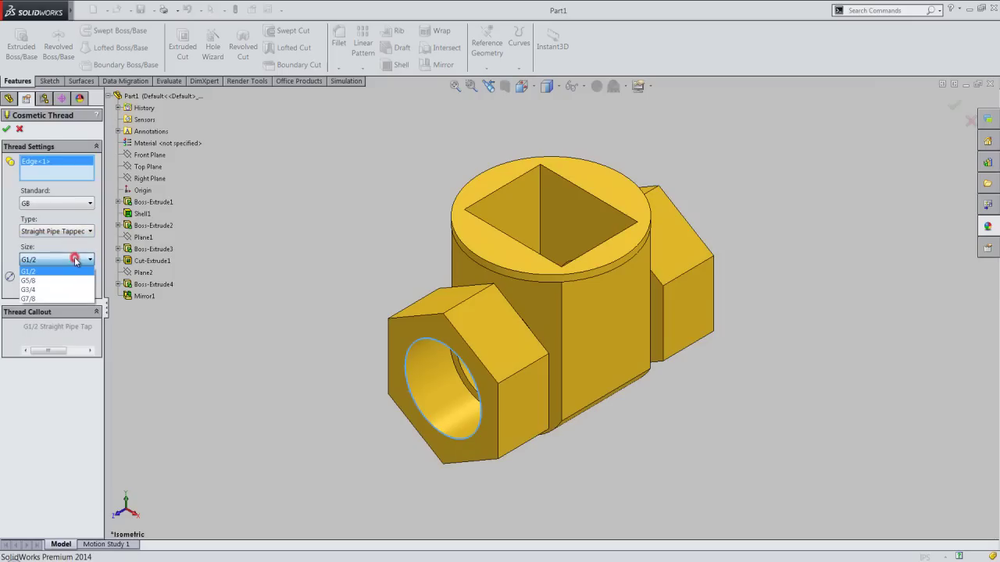
left_click(58, 299)
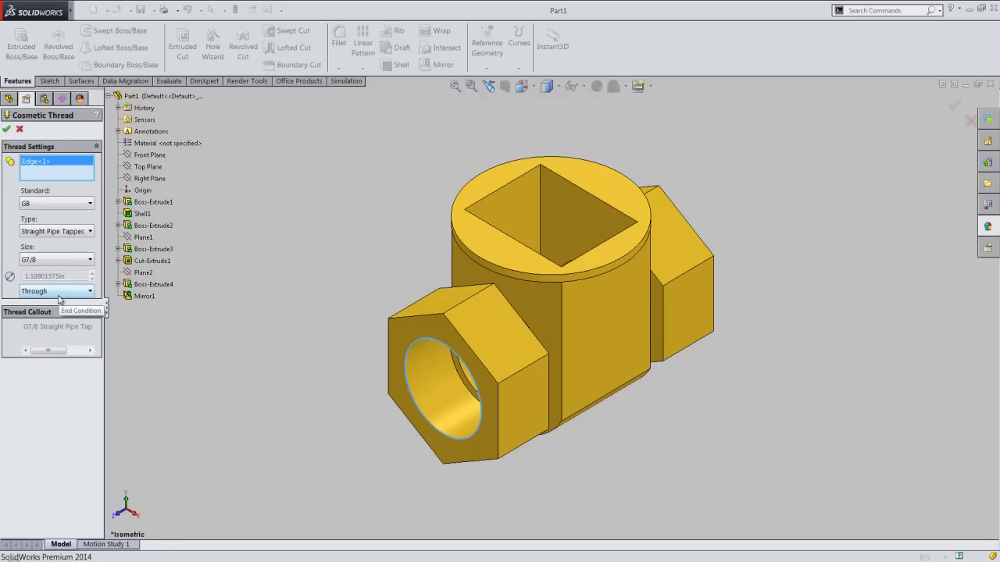
left_click(6, 129)
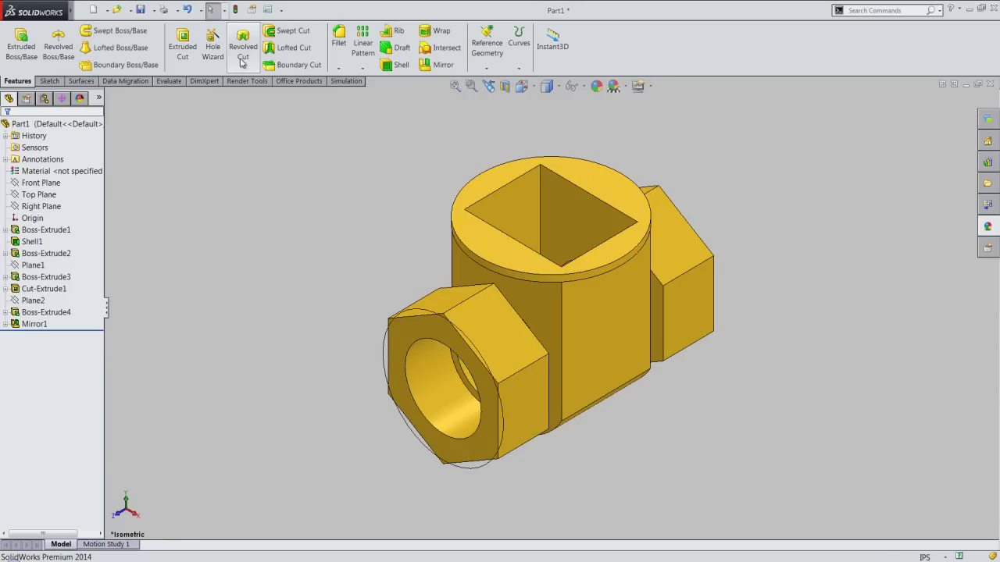
Enable Shaded cosmetic threads under Document Properties > Detailing
left_click(267, 9)
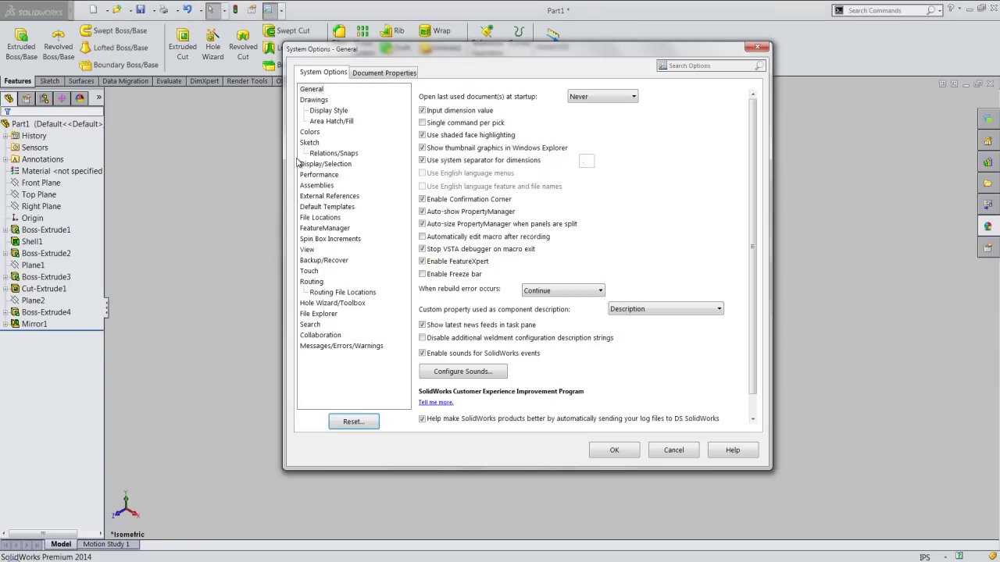
left_click(382, 73)
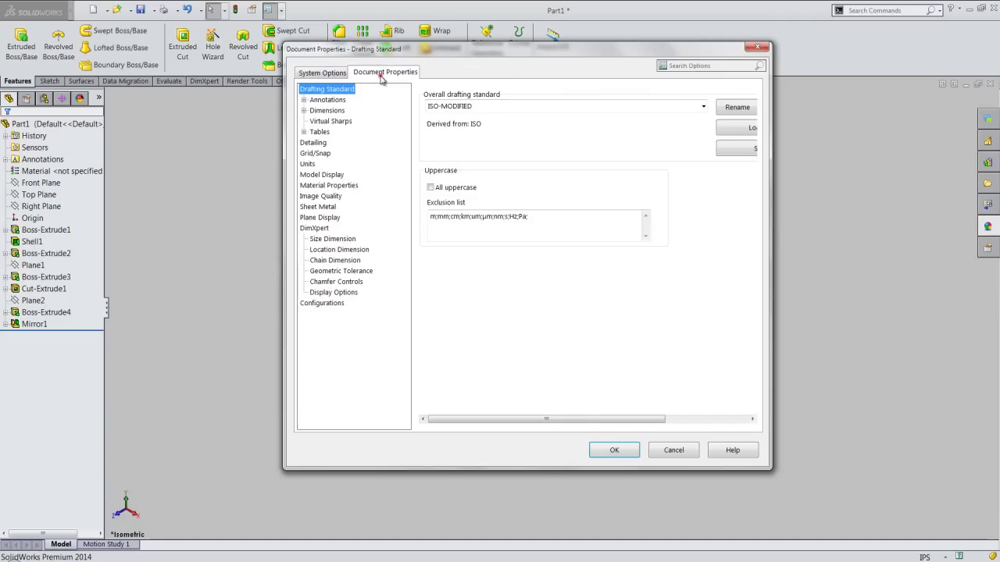
left_click(316, 143)
left_click(527, 107)
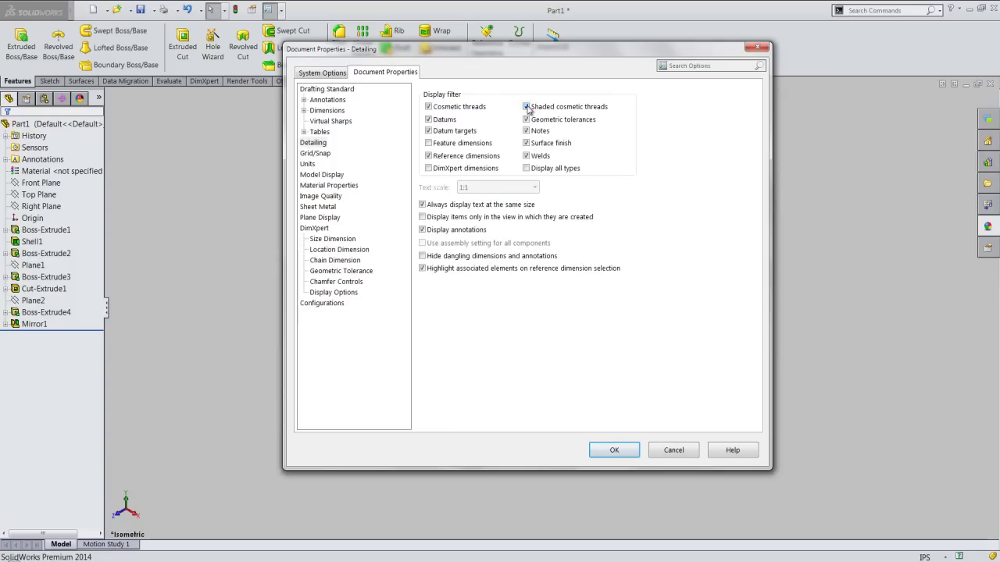
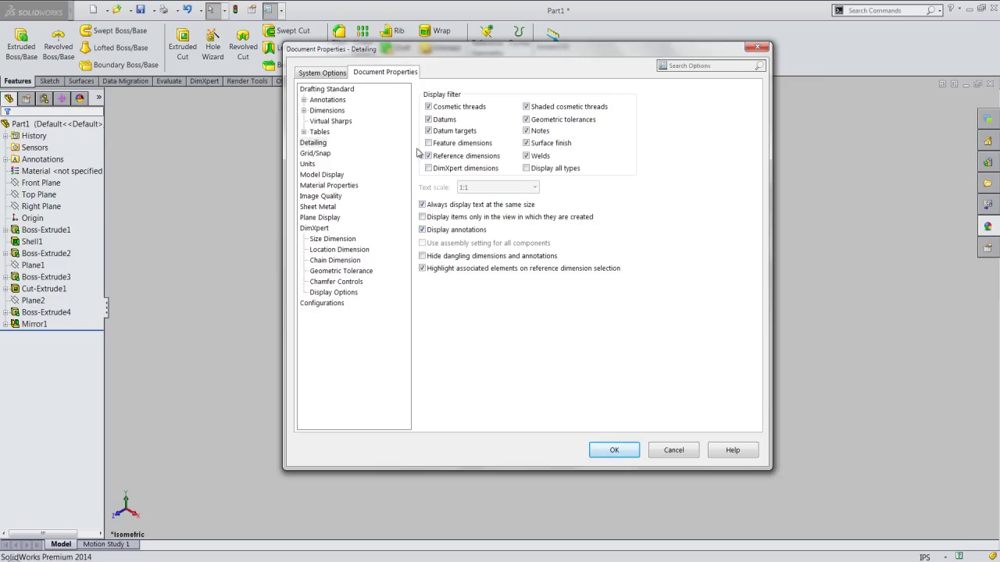
Turn off the Cosmetic threads display in the document's Detailing properties
left_click(428, 107)
left_click(614, 450)
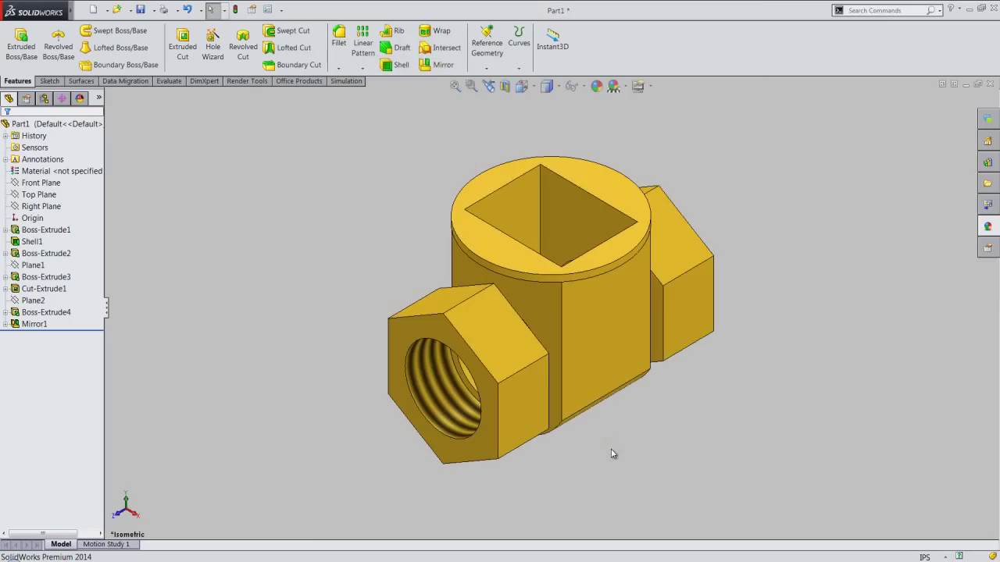
scroll(506, 461, "down", 2)
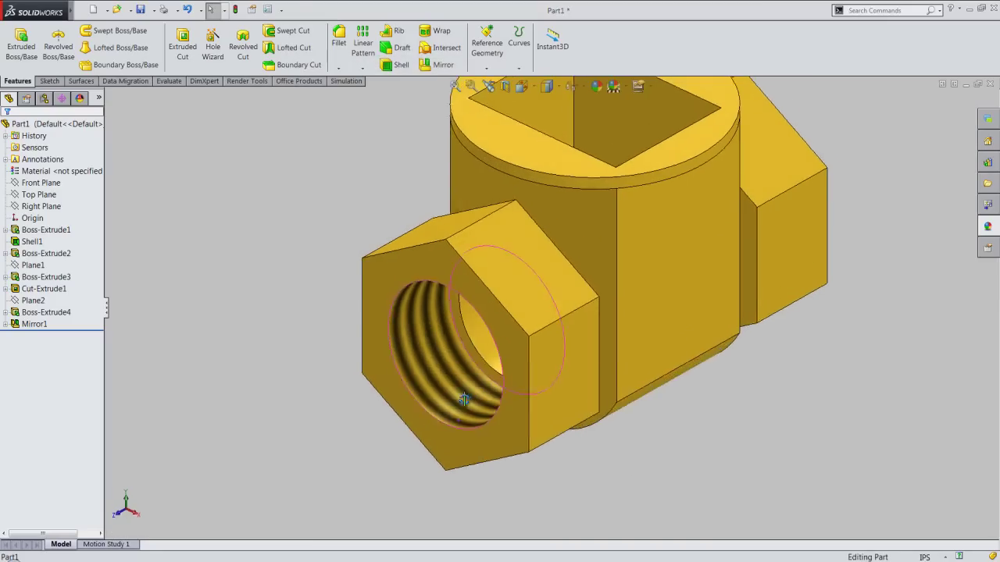
Reorient the part to face the unthreaded hex port, then bring up the Insert menu
middle_click_drag(468, 430, 556, 304)
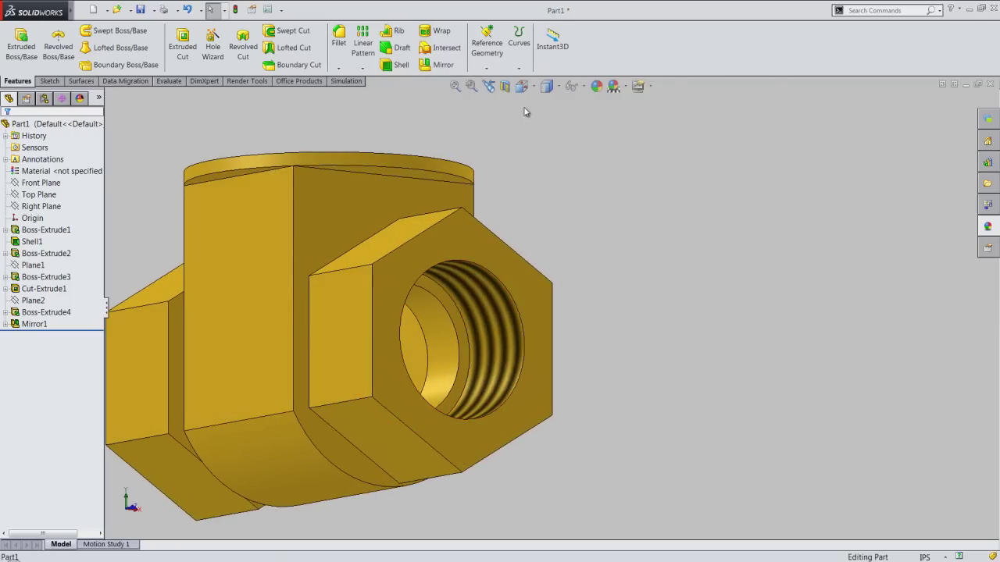
left_click(490, 86)
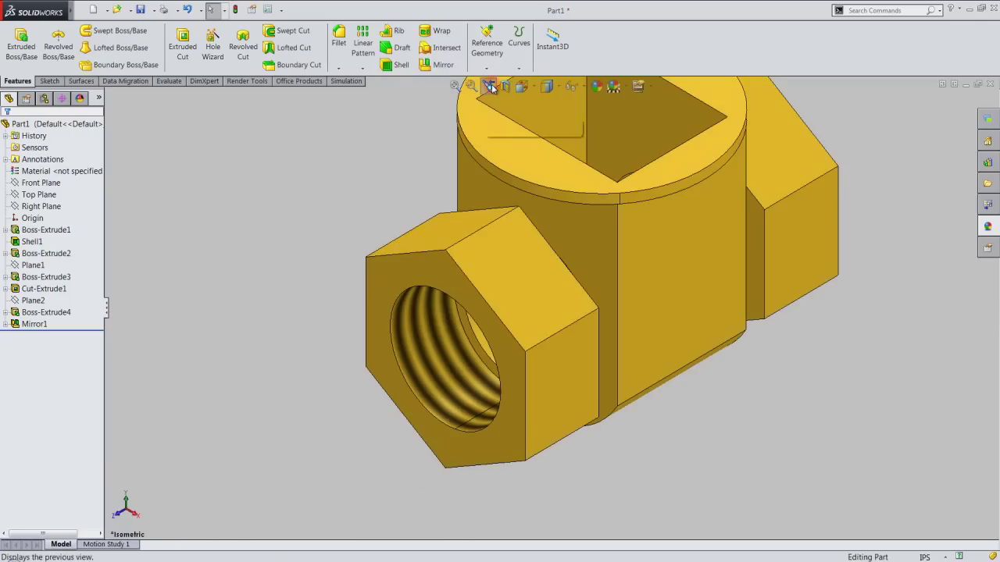
left_click(534, 87)
left_click(593, 103)
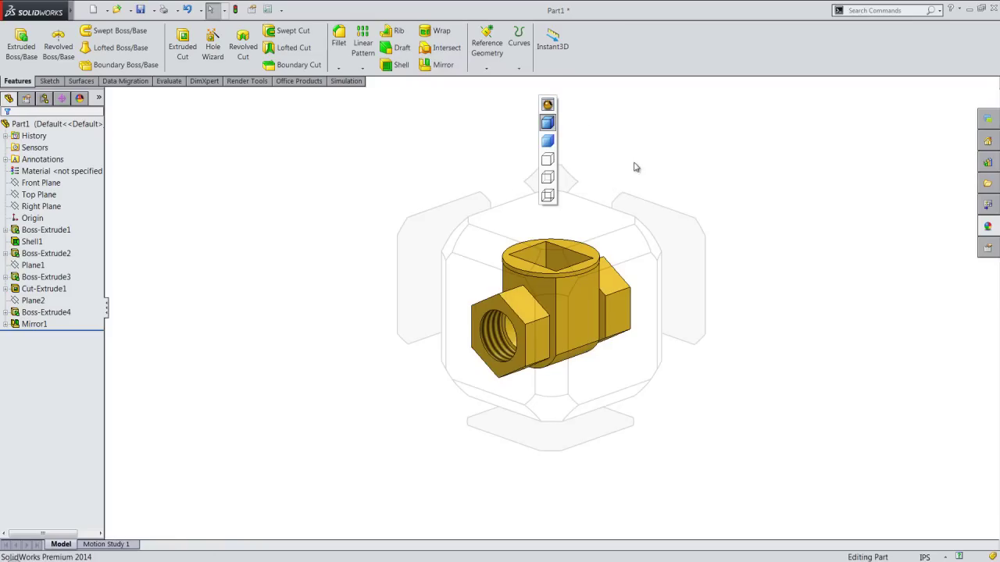
left_click(652, 241)
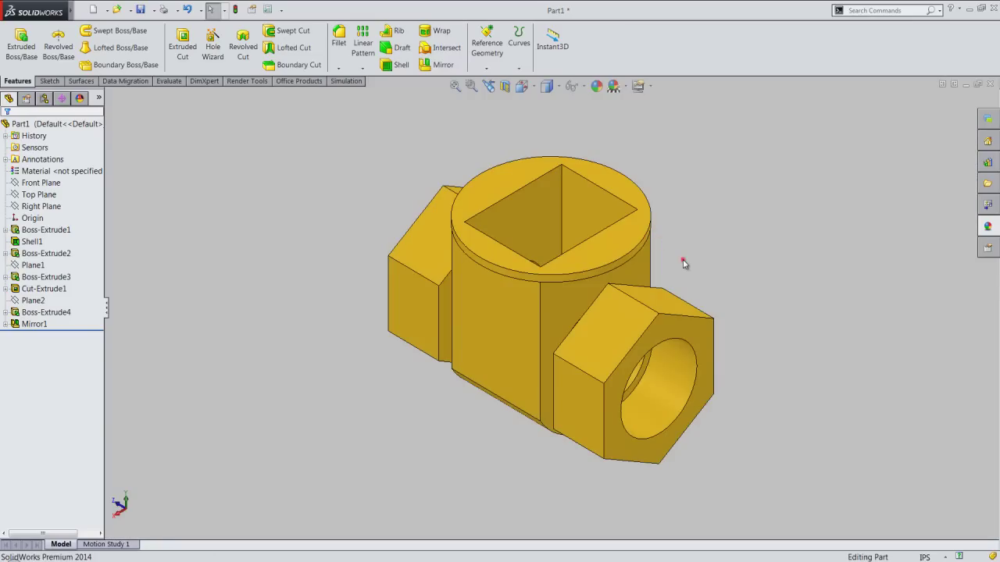
mouse_move(35, 11)
left_click(82, 11)
left_click(149, 11)
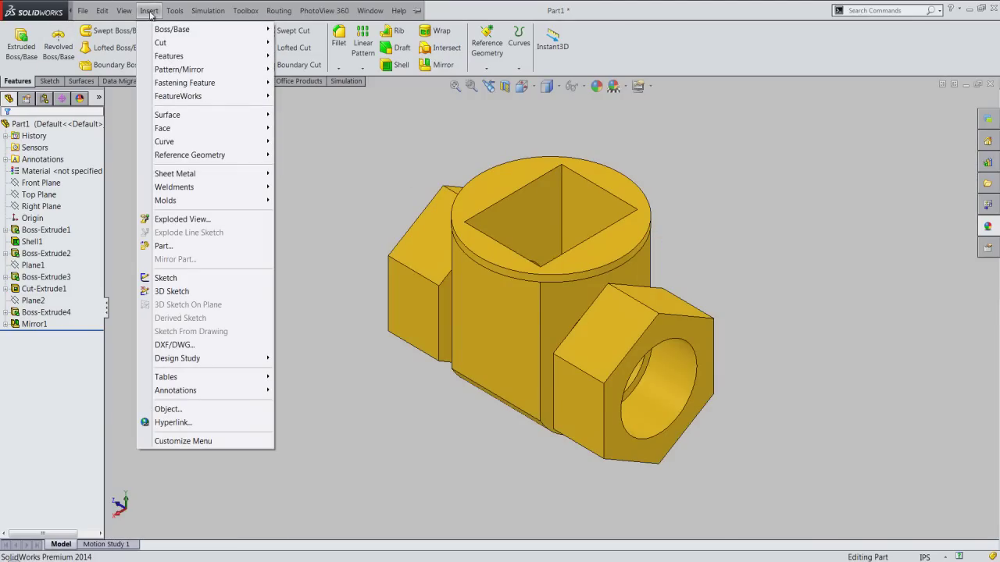
mouse_move(176, 391)
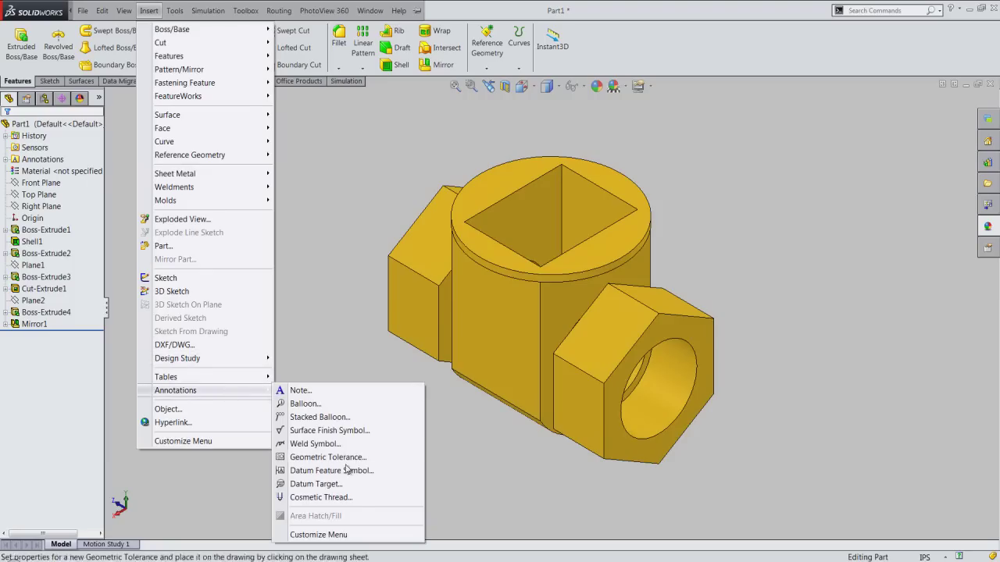
Add a G7/8 Through cosmetic thread on the second hex port's bore edge
left_click(351, 496)
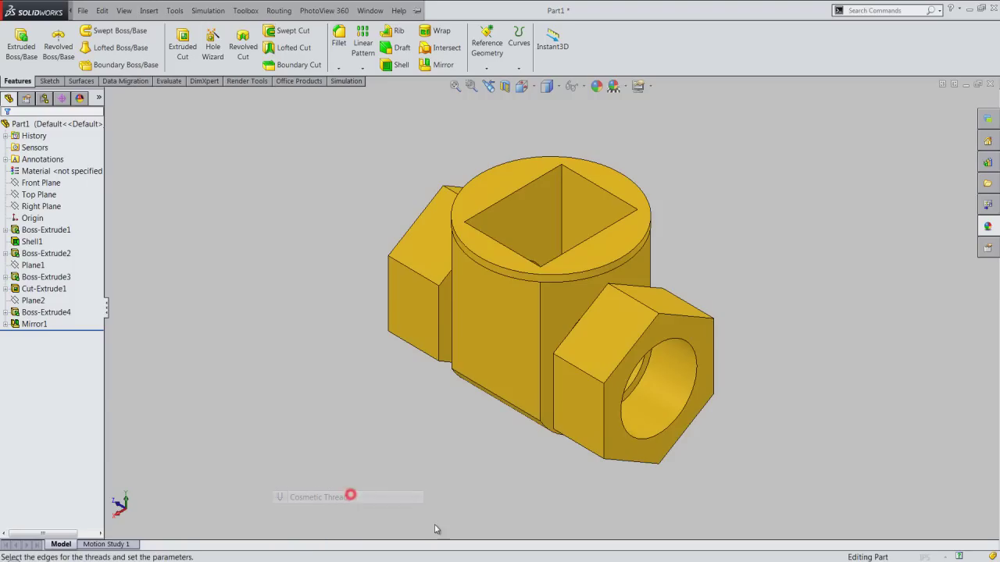
left_click(658, 433)
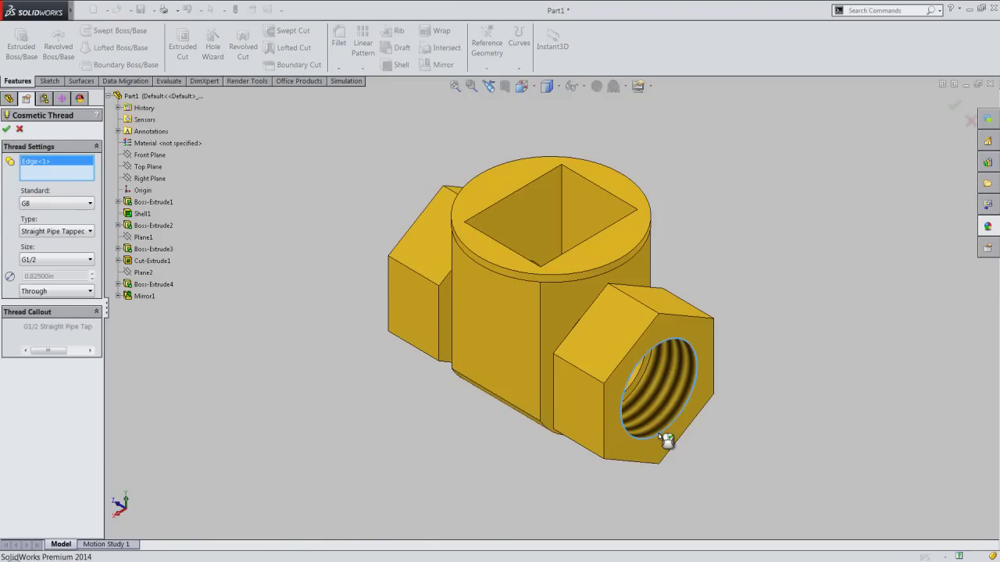
left_click(87, 264)
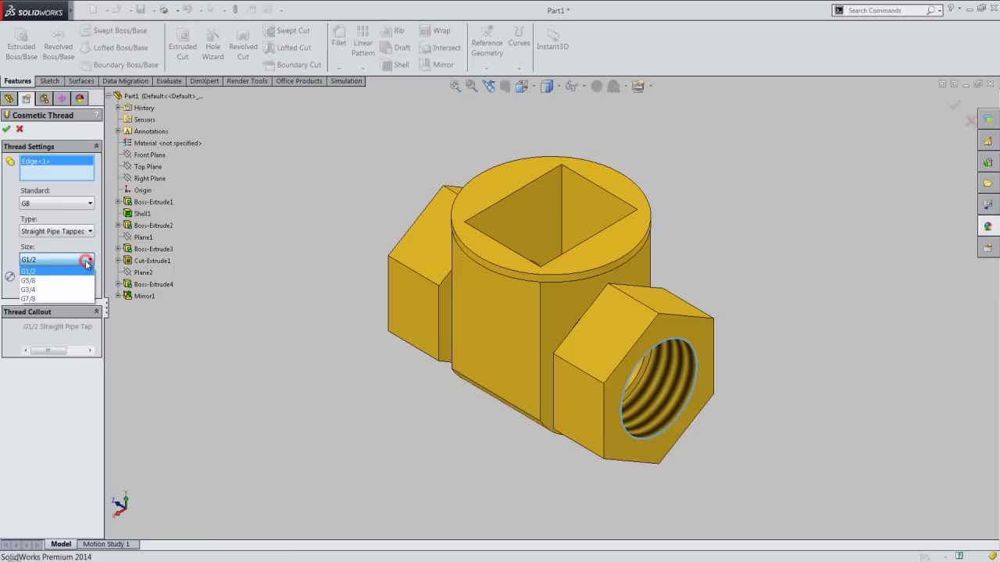
left_click(62, 299)
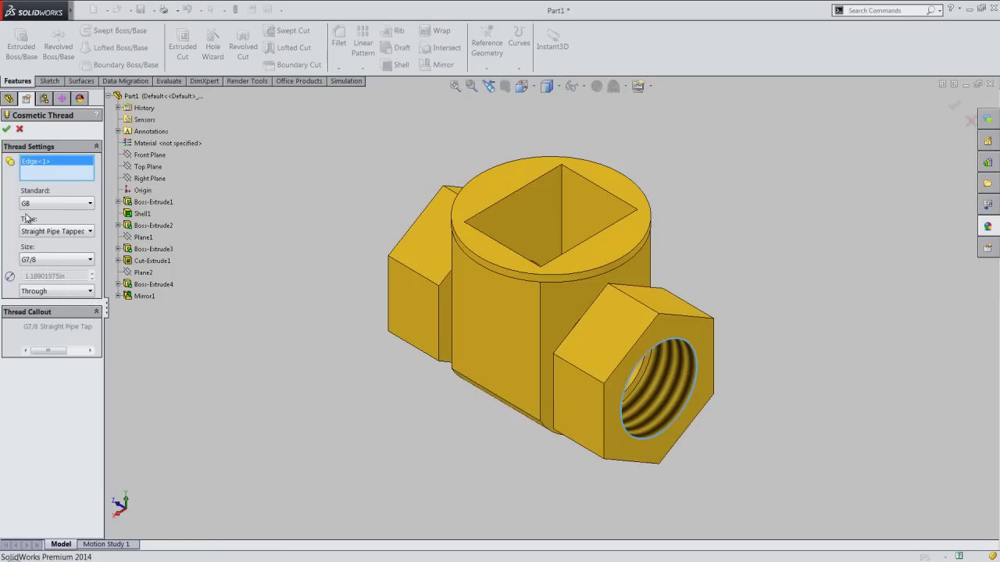
left_click(7, 130)
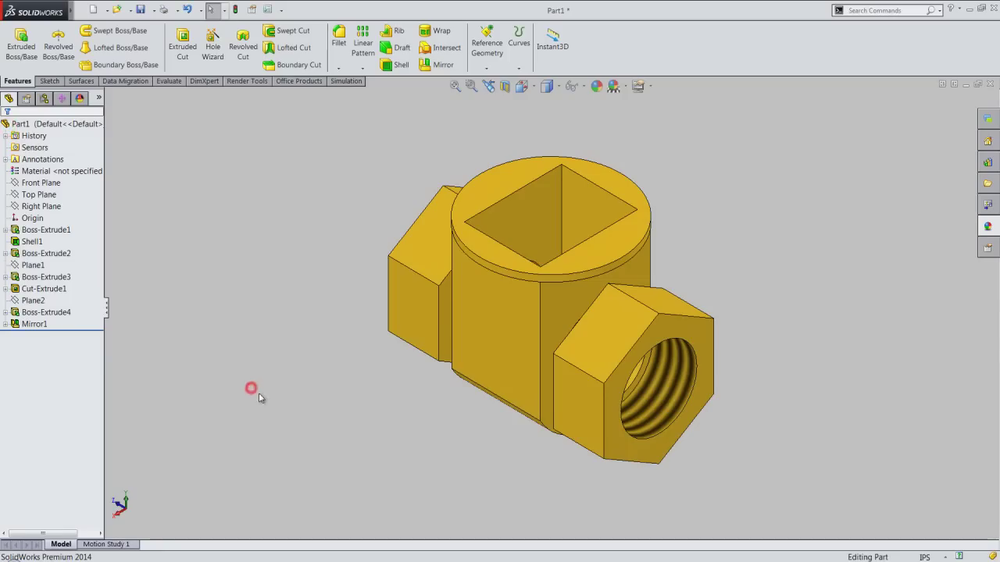
Go to Isometric view, save Part1, and begin a Revolved Boss sketch on Right Plane
left_click(525, 87)
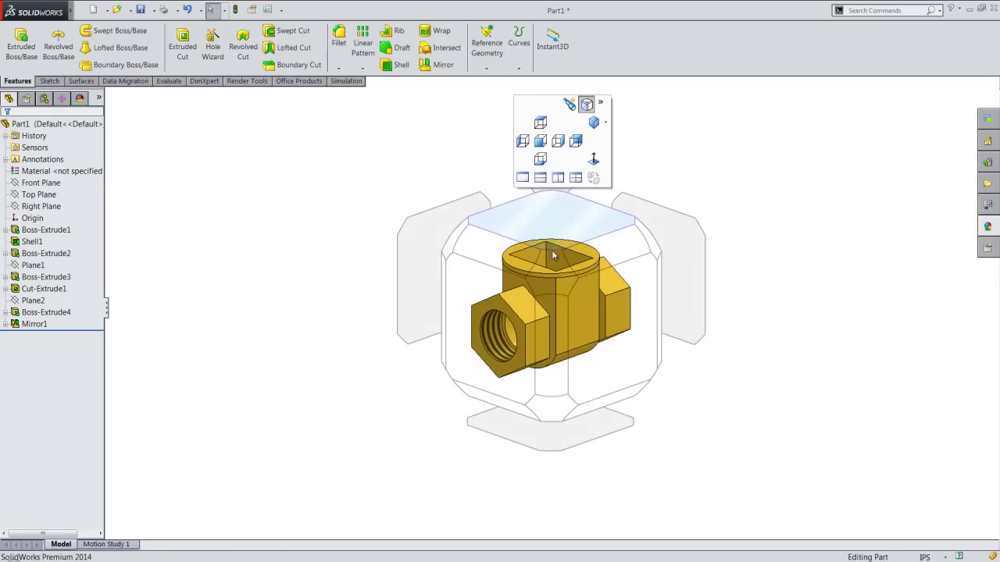
left_click(551, 250)
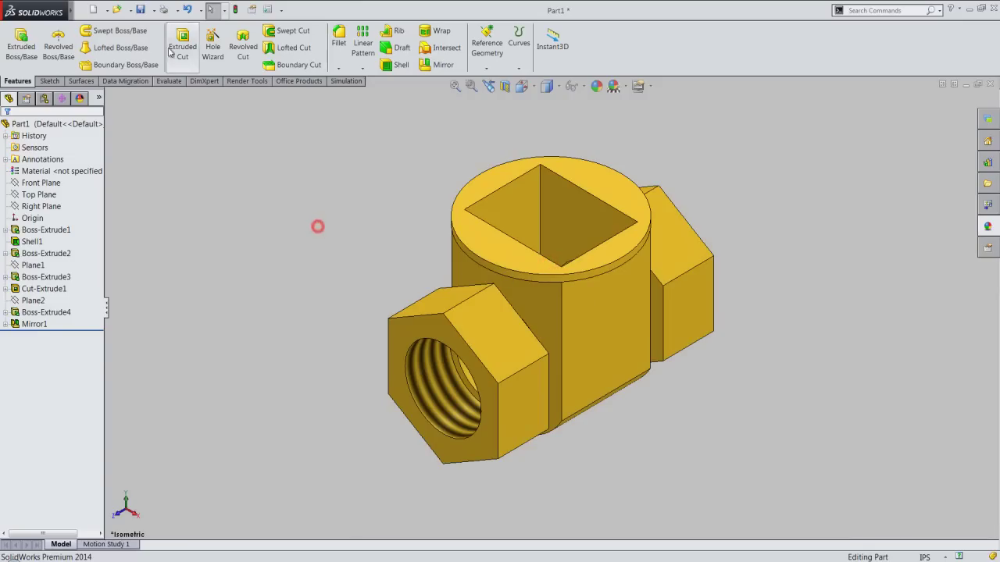
left_click(141, 10)
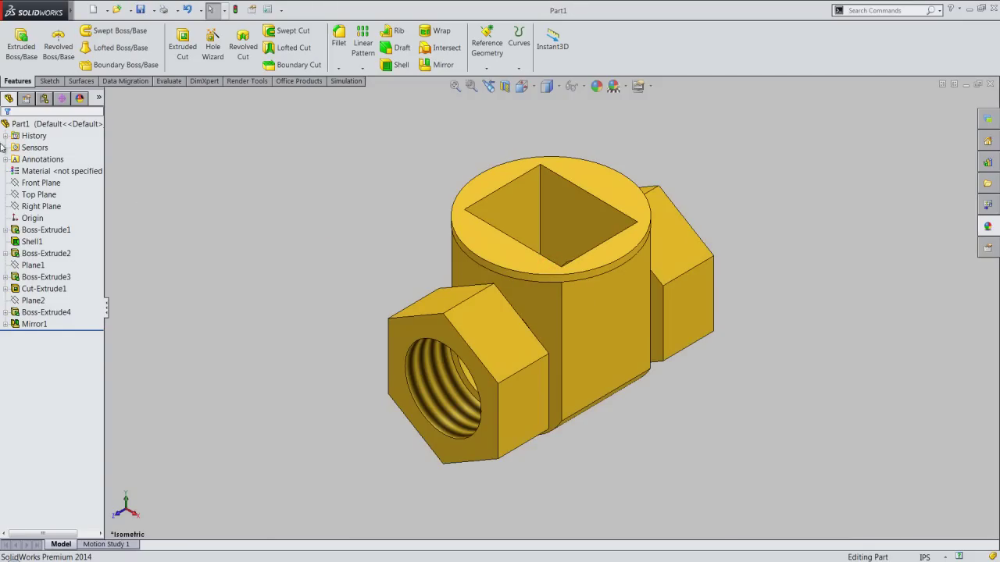
left_click(56, 55)
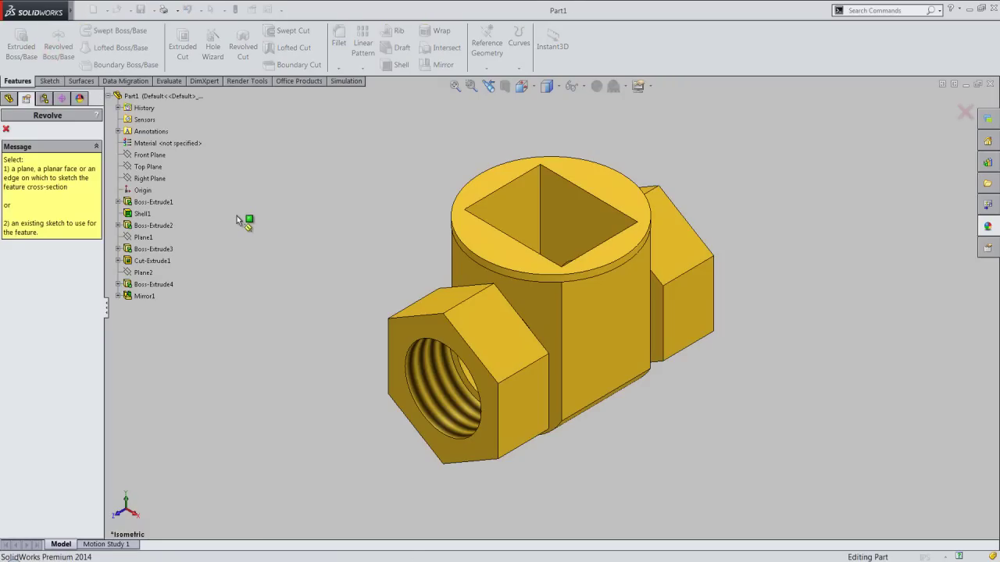
left_click(151, 182)
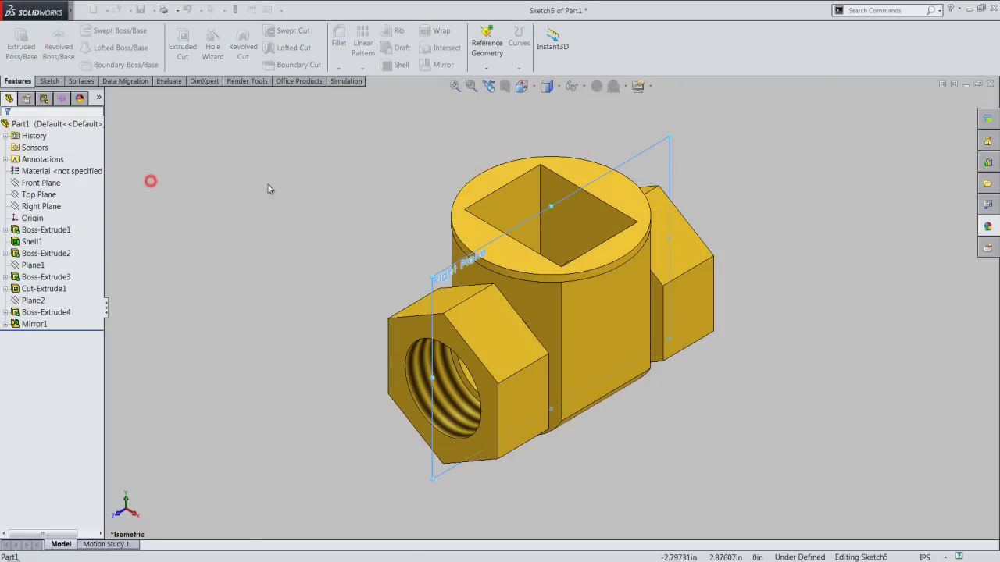
From the Right view, trace Part1's Right Plane intersection curves into Sketch5
left_click(521, 86)
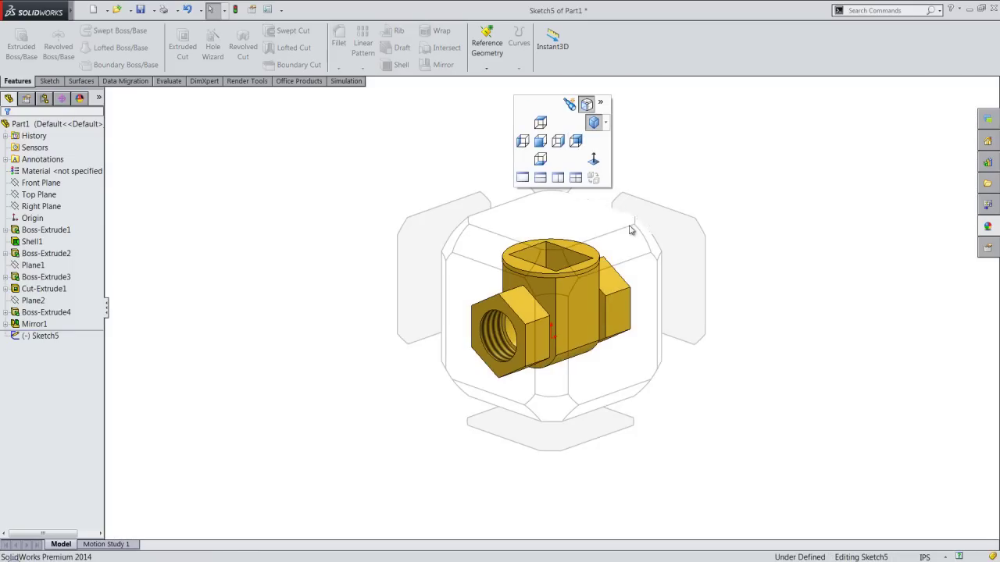
left_click(639, 287)
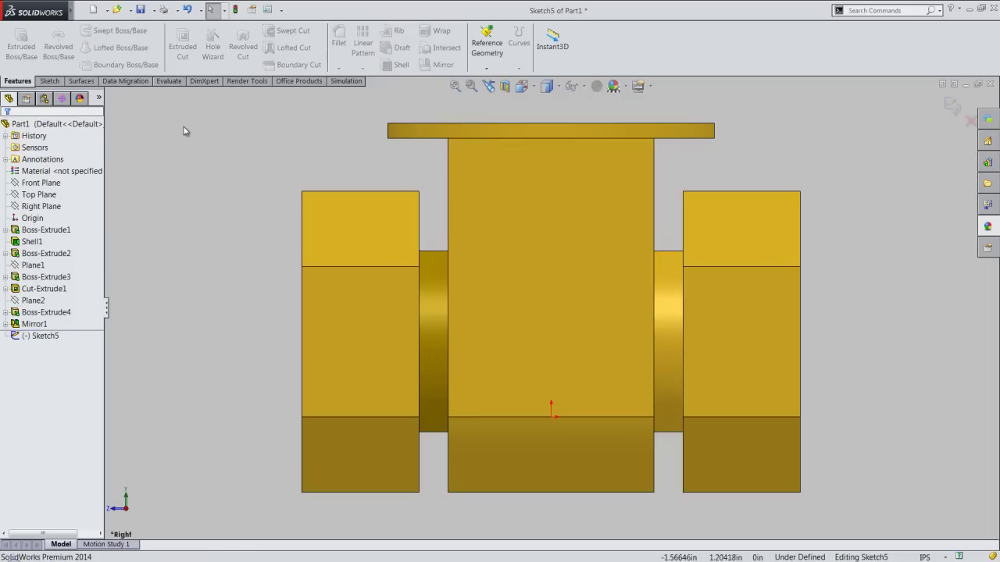
left_click(49, 81)
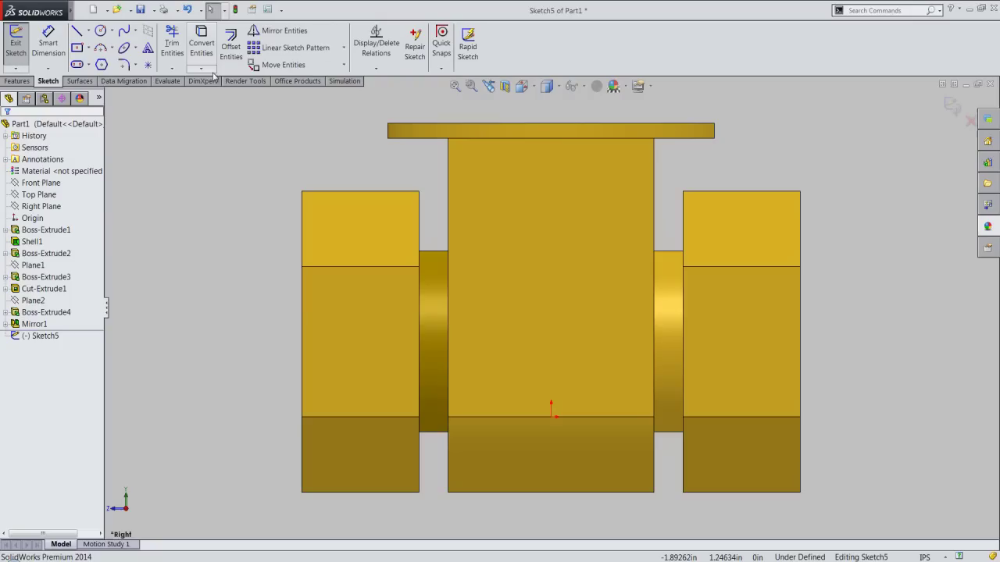
left_click(203, 69)
left_click(219, 95)
left_click(190, 98)
left_click(6, 128)
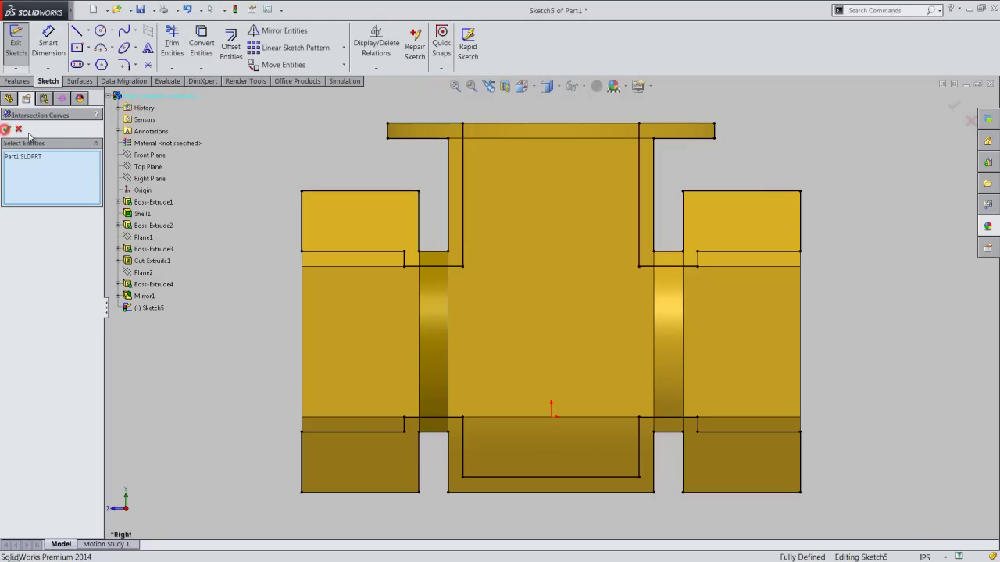
left_click(6, 128)
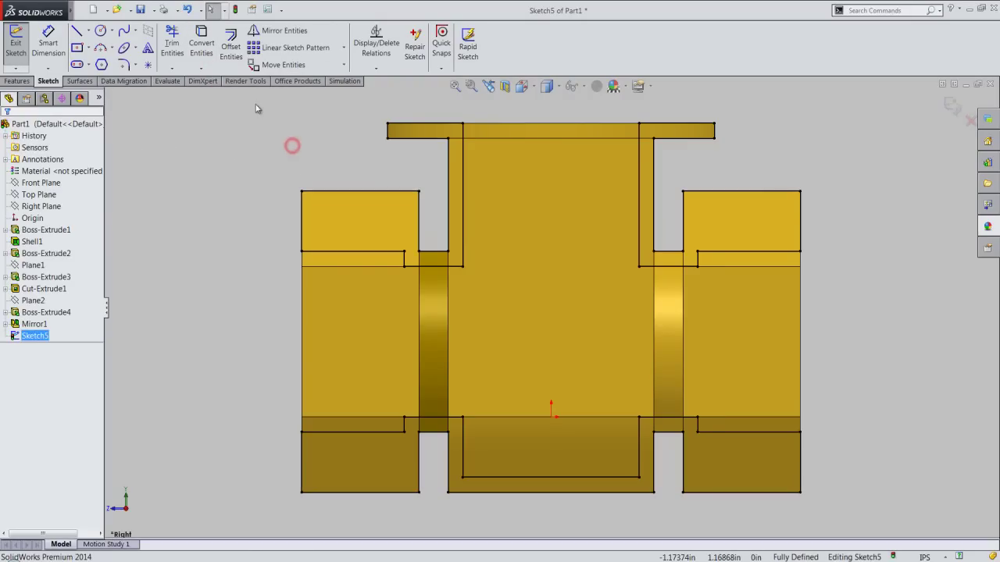
Convert all the traced outline lines in Sketch5 to construction geometry
left_click_drag(252, 100, 838, 506)
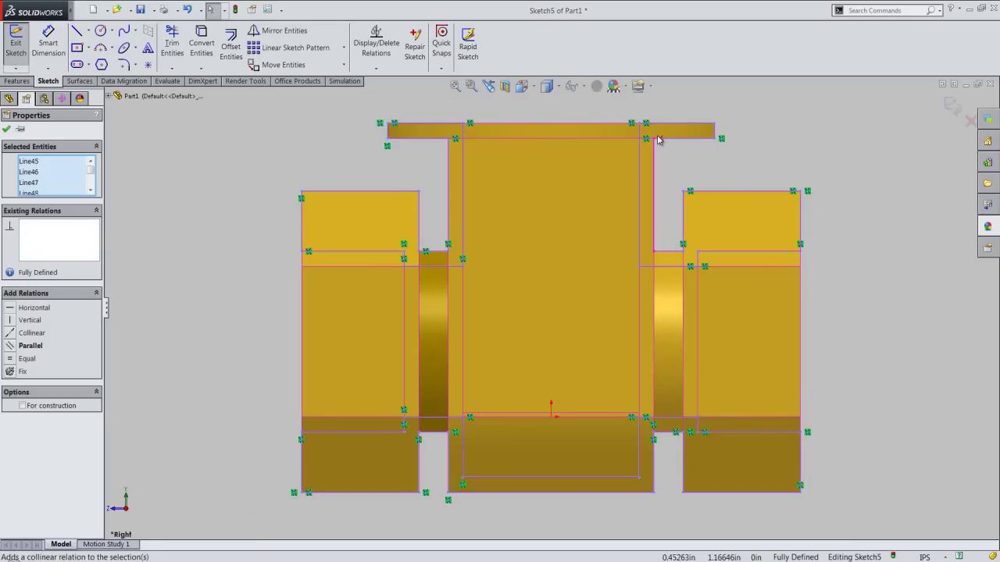
right_click(838, 479)
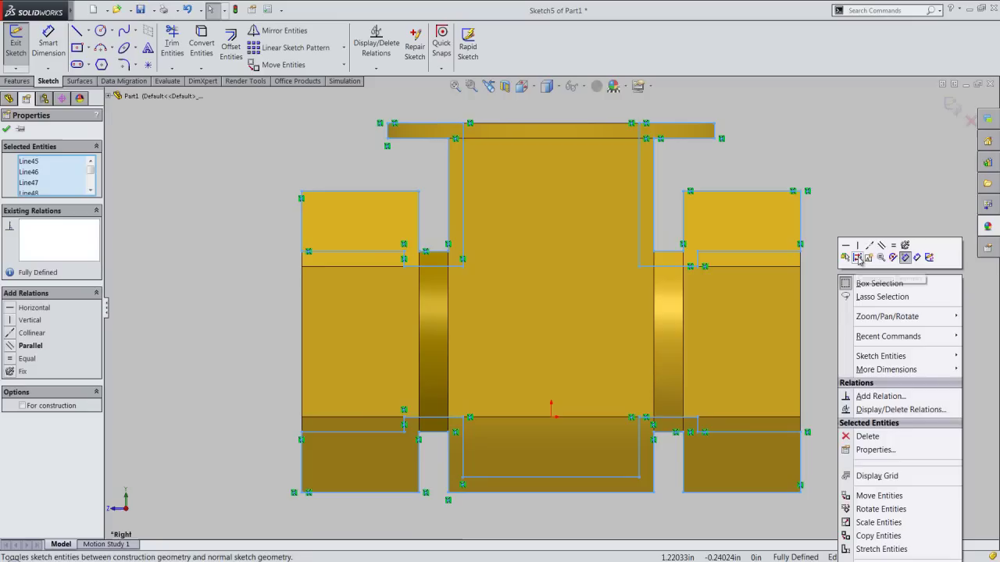
left_click(858, 256)
Deselect the lines and inspect a Right Plane section view, then close it
left_click(862, 382)
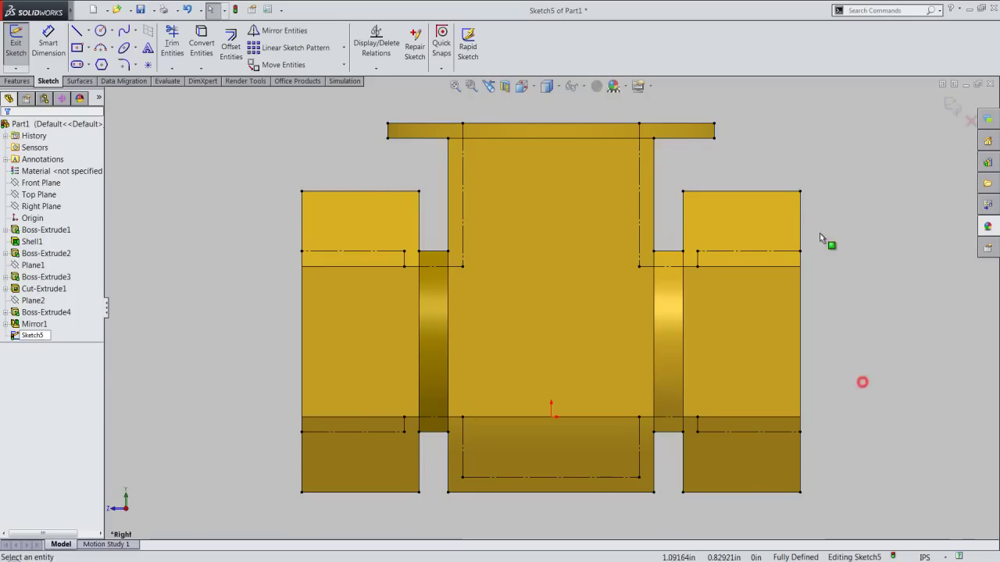
left_click(506, 86)
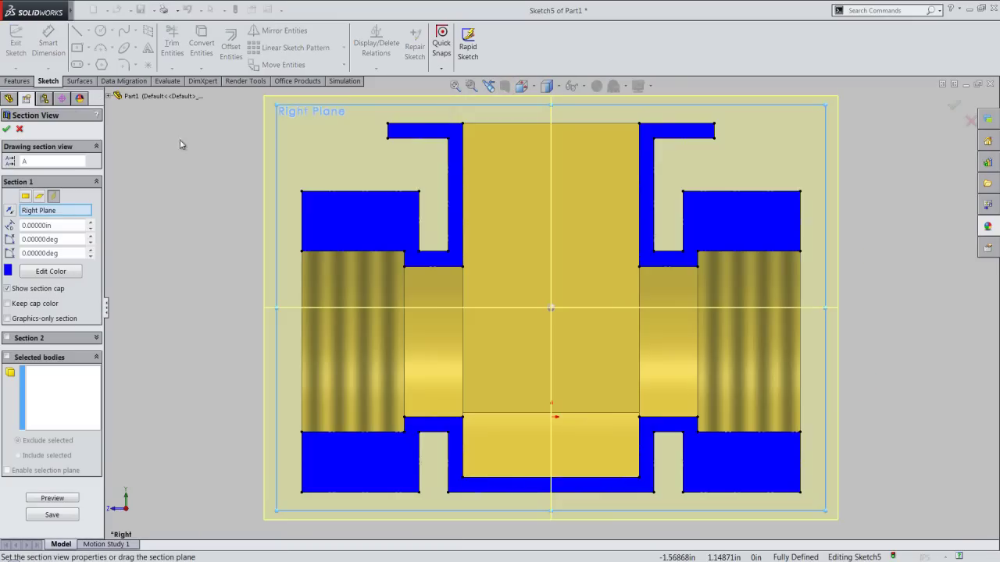
left_click(19, 130)
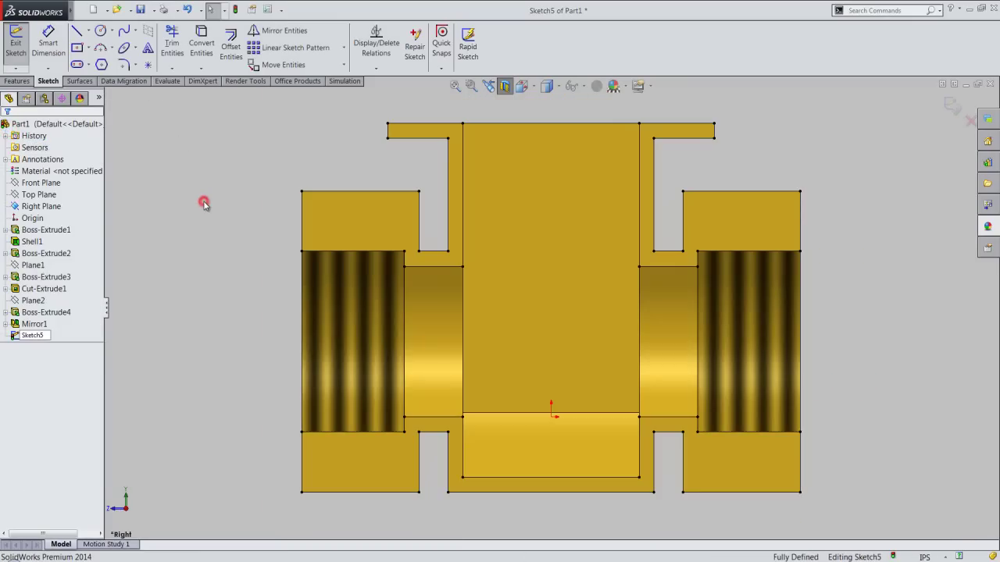
Draw an infinite-length vertical construction line through the sketch origin as the revolve axis
right_click(204, 205)
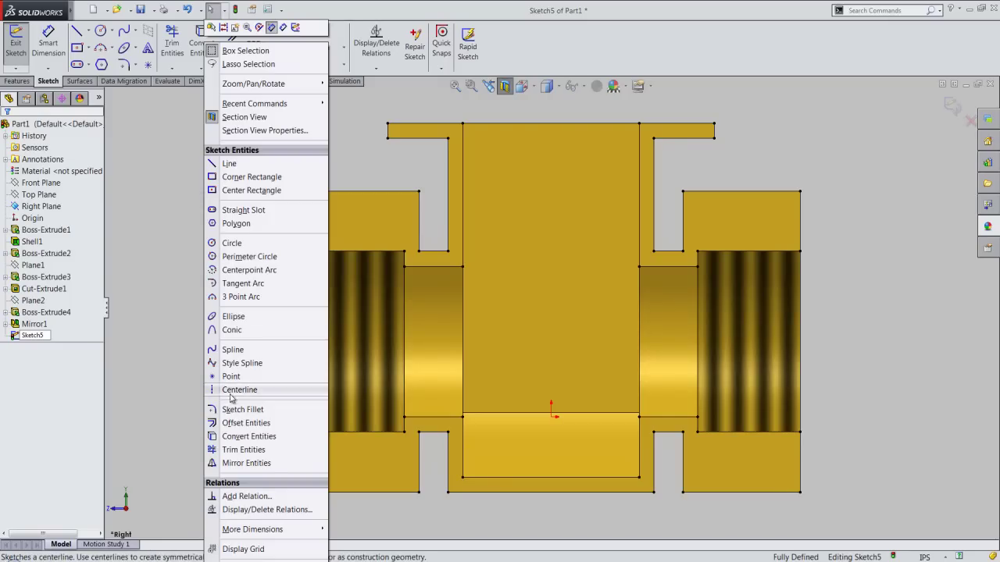
left_click(231, 392)
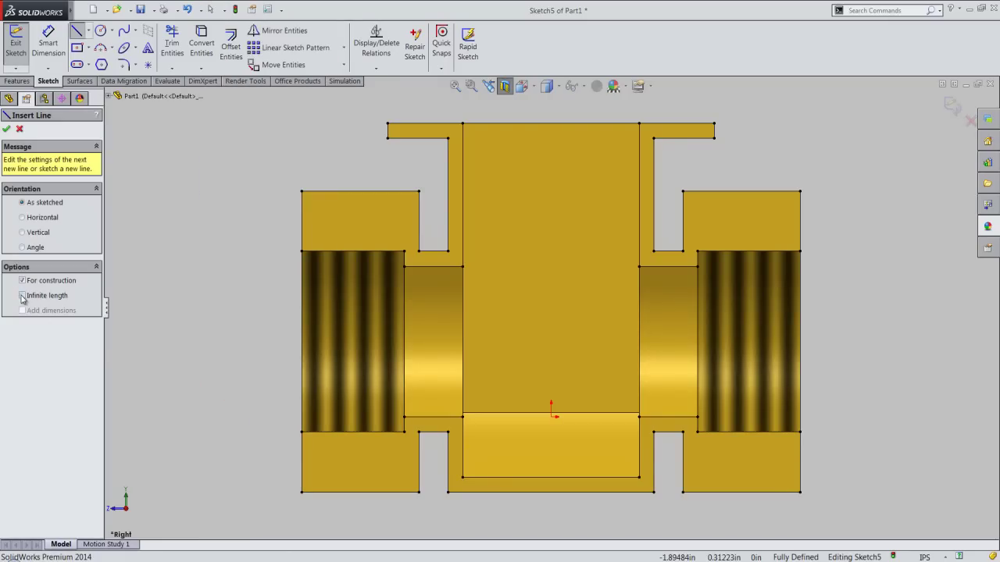
left_click(22, 296)
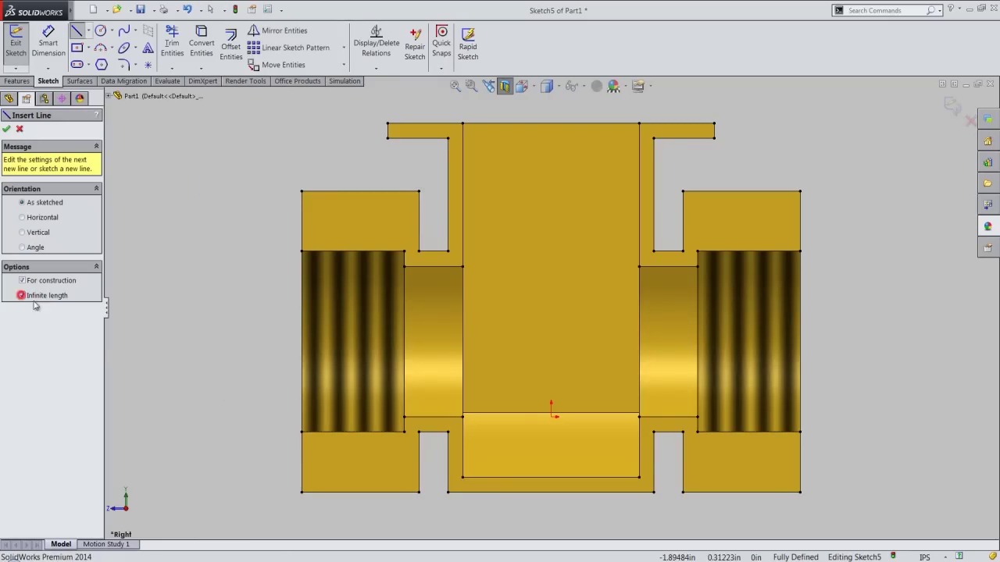
left_click(552, 417)
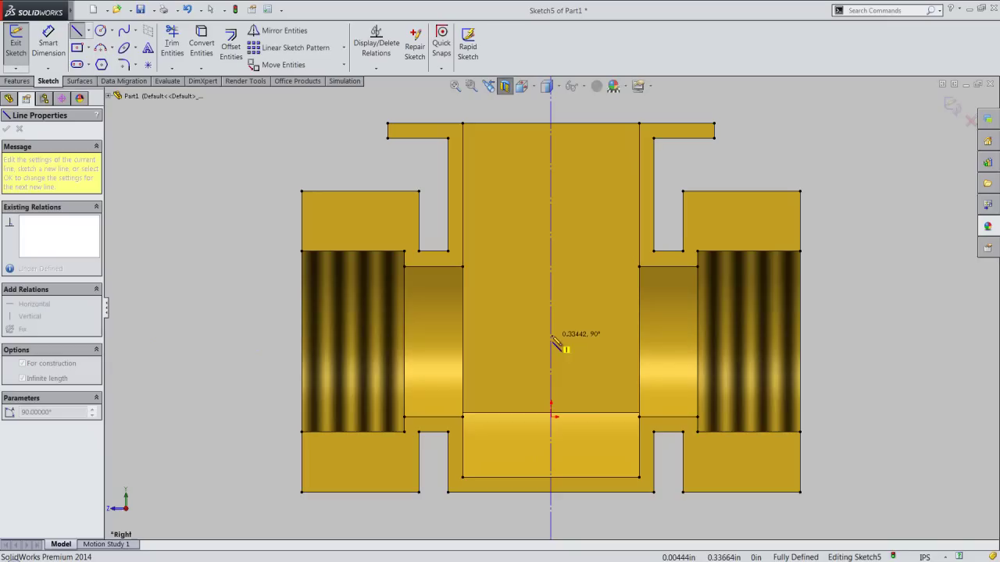
left_click(552, 339)
right_click(552, 337)
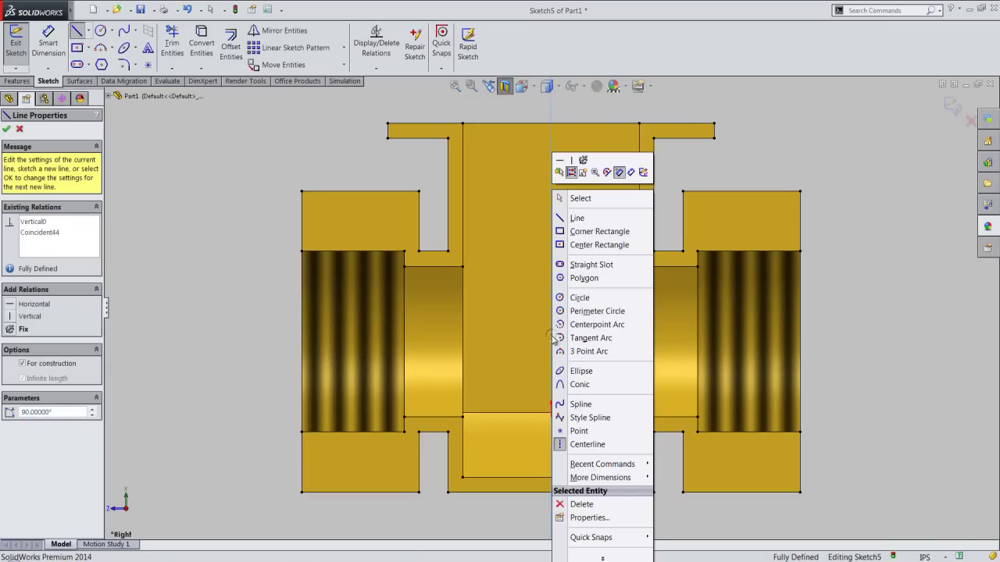
left_click(573, 218)
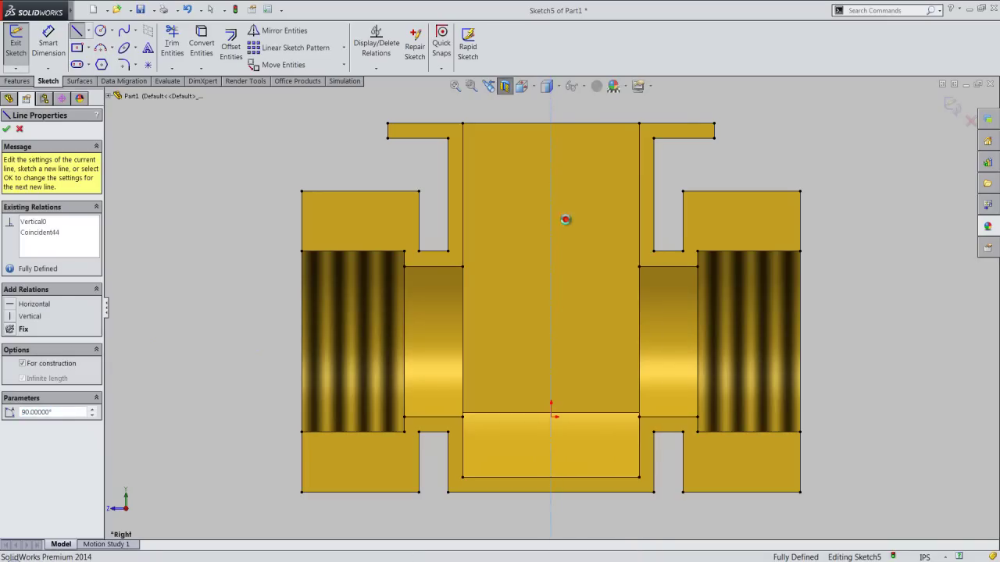
scroll(549, 308, "up", 2)
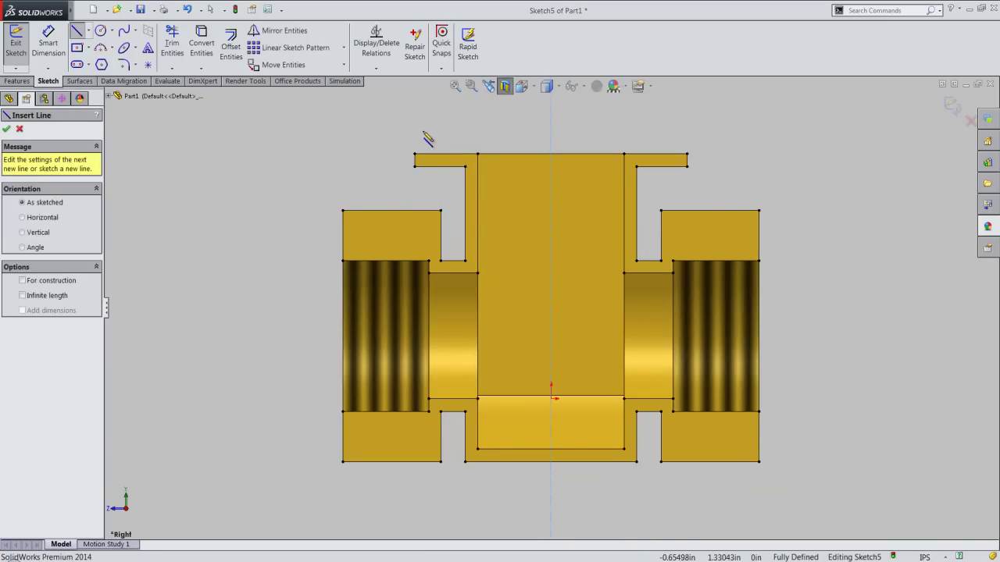
Draw a closed profile on the flange top, 0.46875 tall and 0.0625 wide
scroll(428, 139, "down", 1)
scroll(434, 139, "down", 1)
scroll(437, 137, "down", 1)
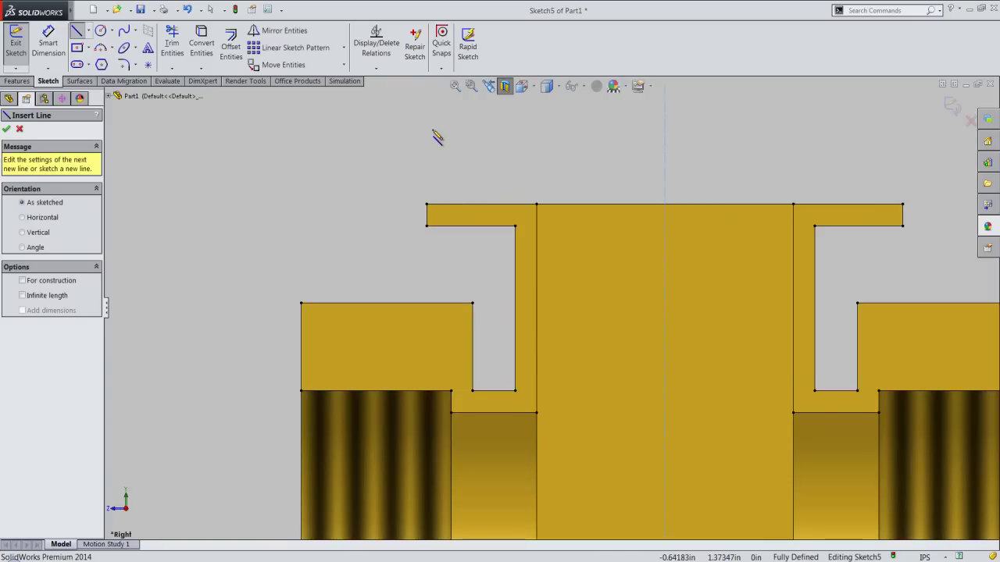
left_click(472, 205)
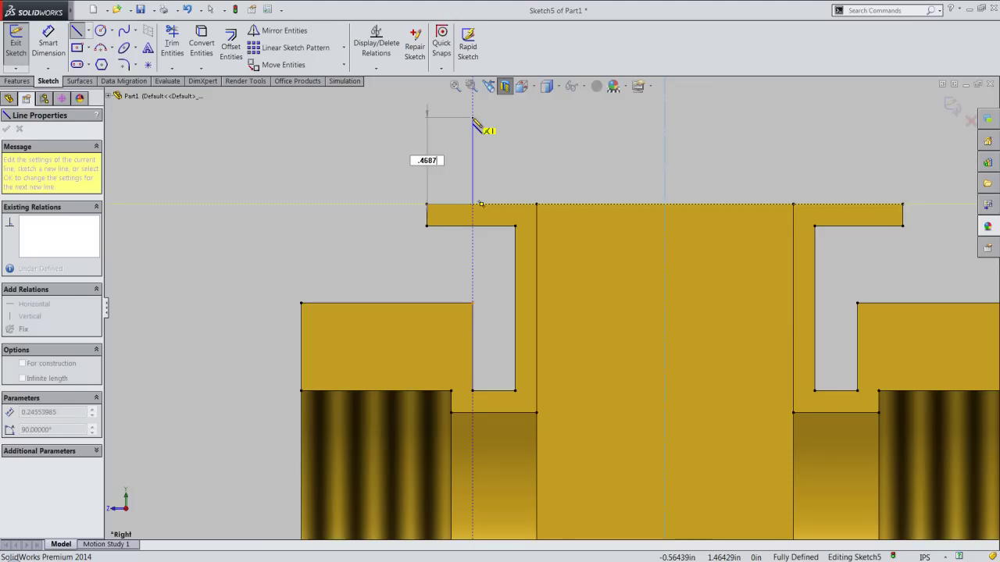
key("Return")
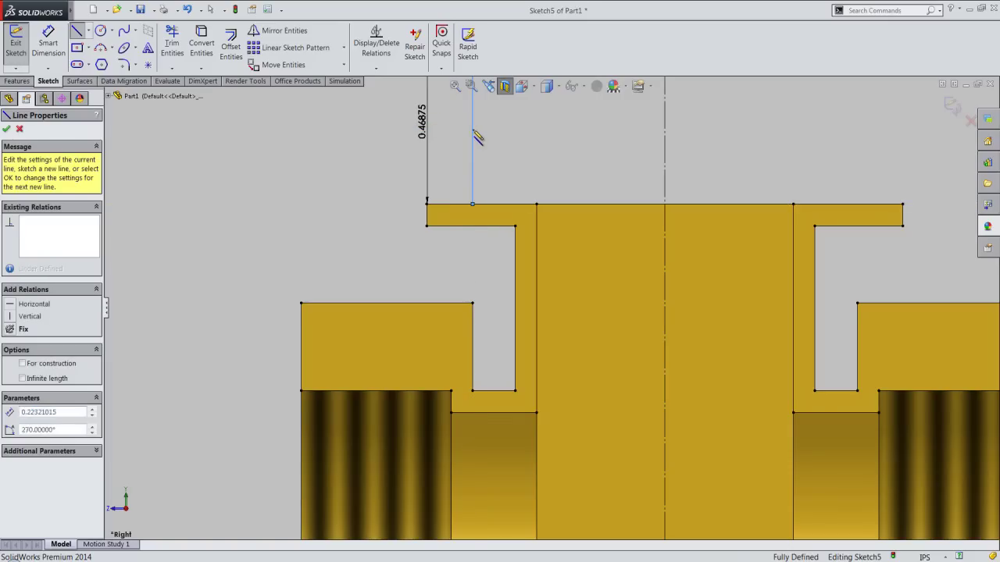
scroll(492, 277, "up", 1)
scroll(500, 203, "up", 1)
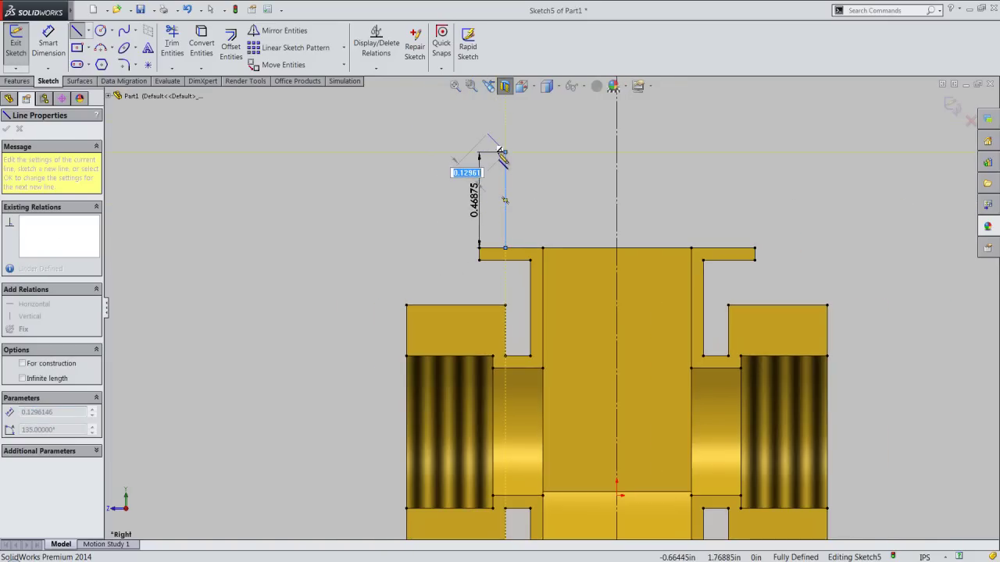
scroll(500, 156, "down", 1)
scroll(498, 167, "down", 1)
type(".0625")
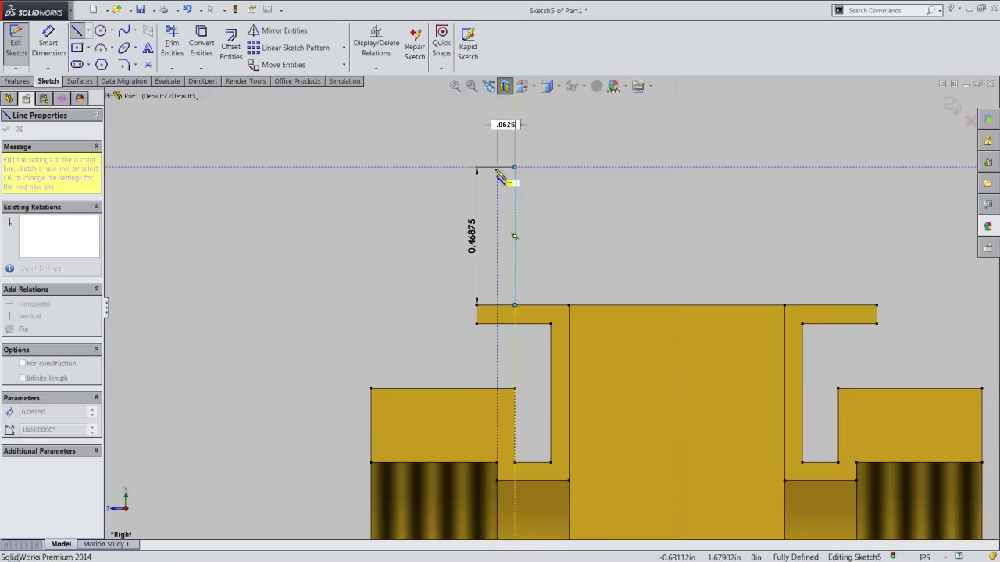
key("Return")
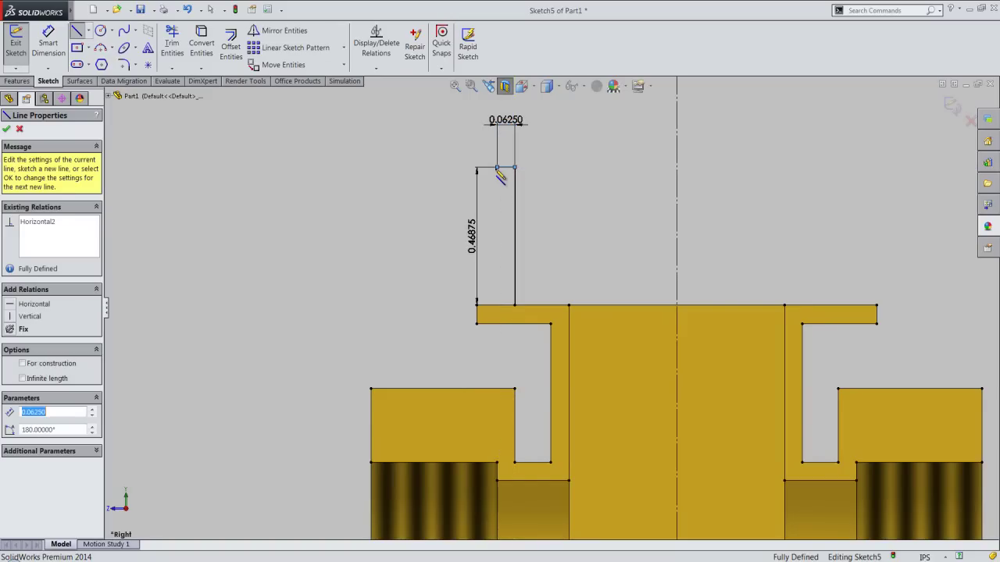
left_click(509, 310)
left_click(514, 306)
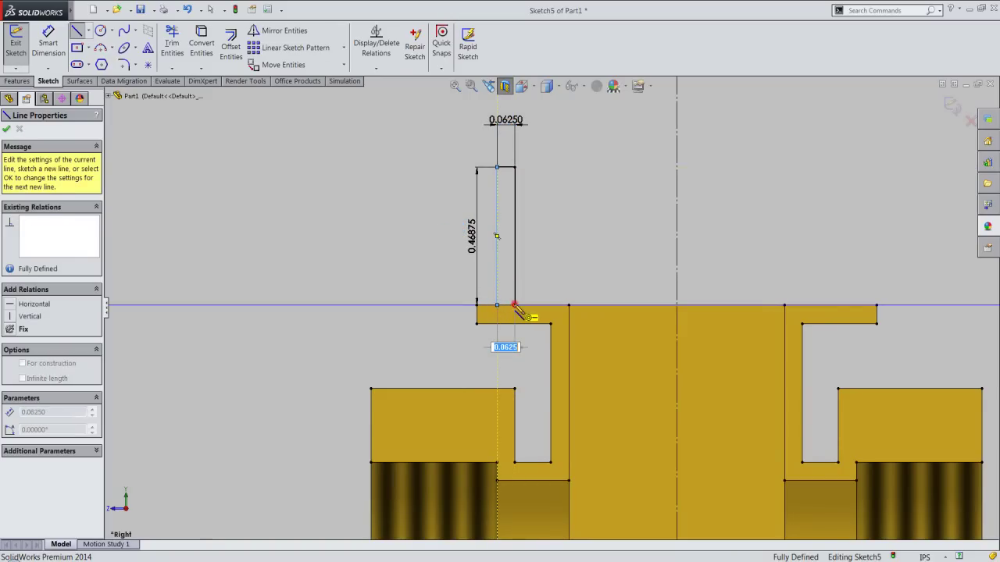
Make the profile's inner vertical edge collinear with the slot wall below
right_click(544, 265)
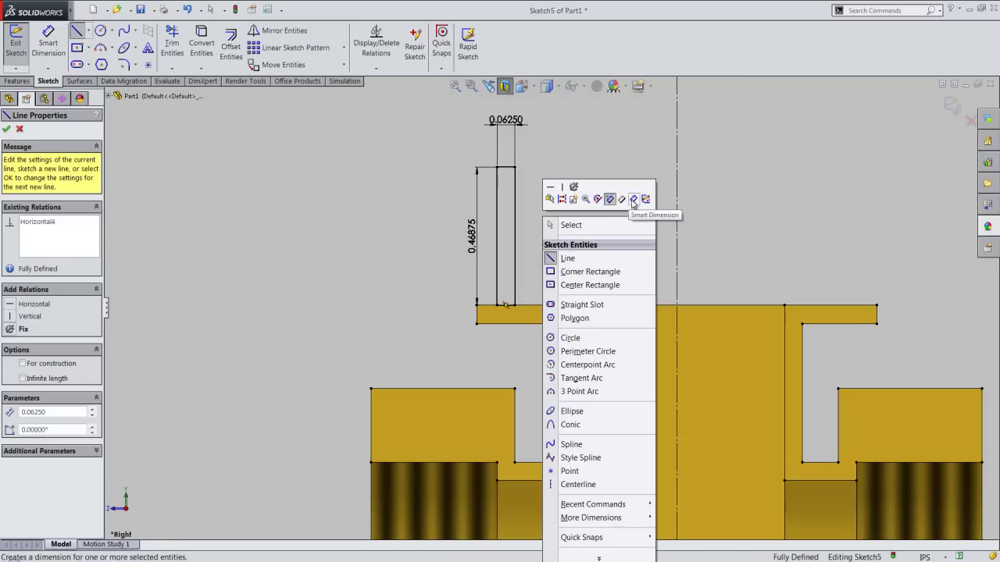
left_click(634, 199)
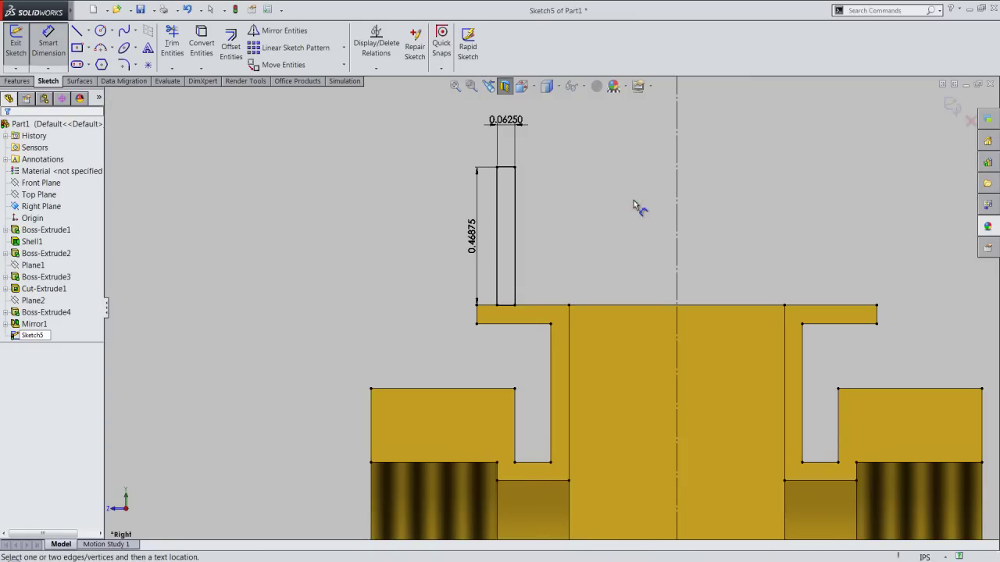
right_click(634, 204)
left_click(644, 231)
left_click(608, 214)
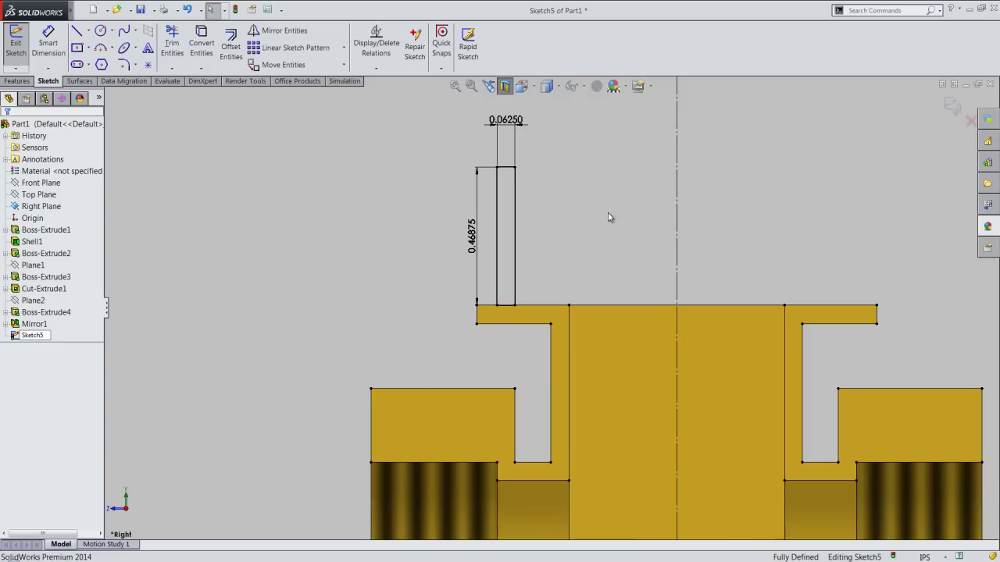
left_click(514, 250)
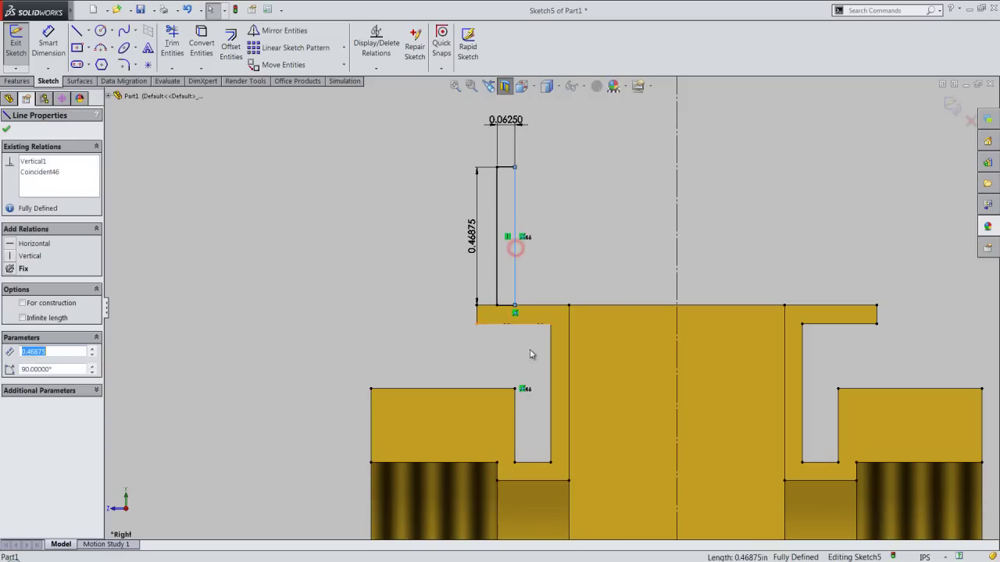
left_click(515, 420, "ctrl")
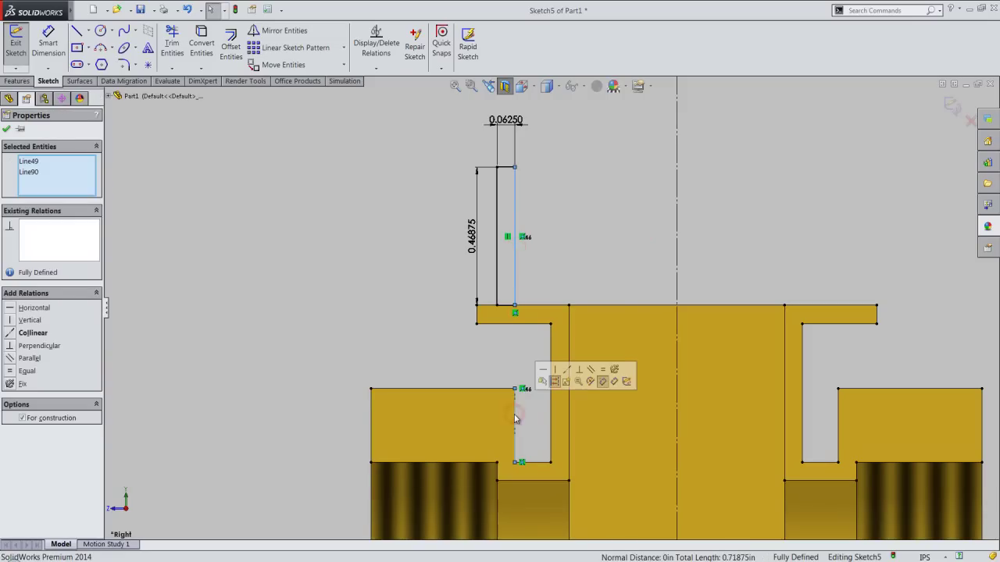
left_click(567, 370)
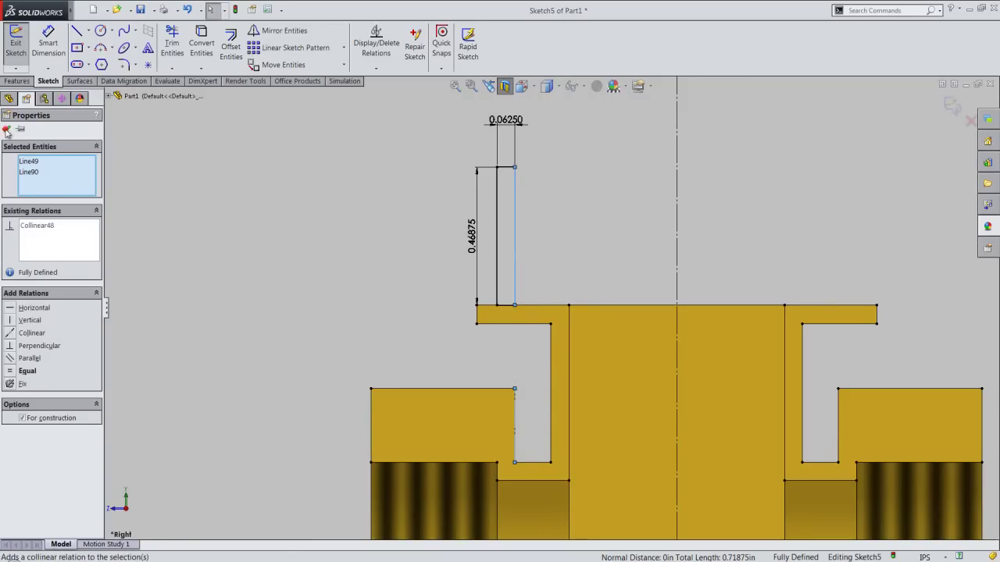
left_click(6, 130)
right_click(338, 406)
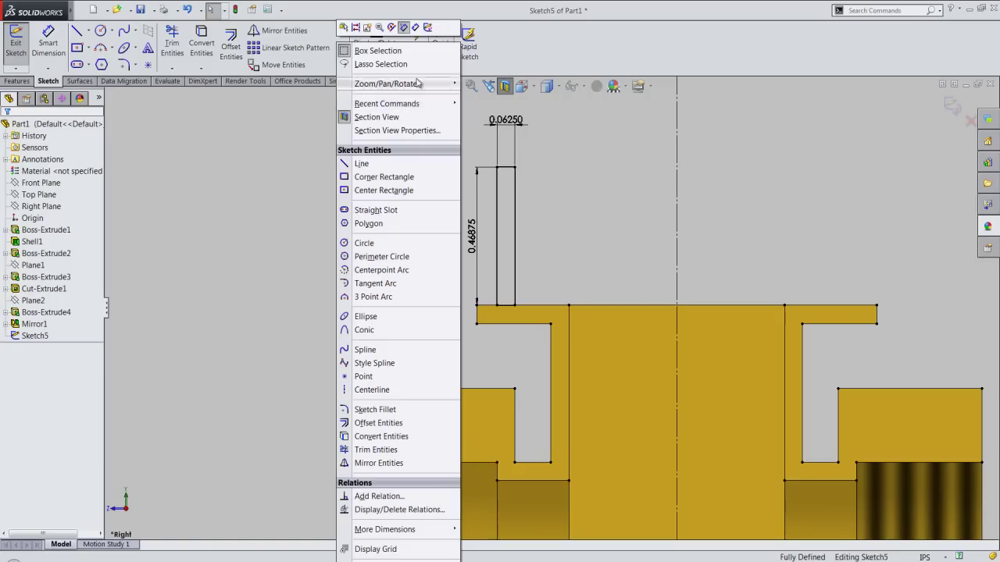
Revolve the thin profile a full 360° into a hollow stub
left_click(428, 28)
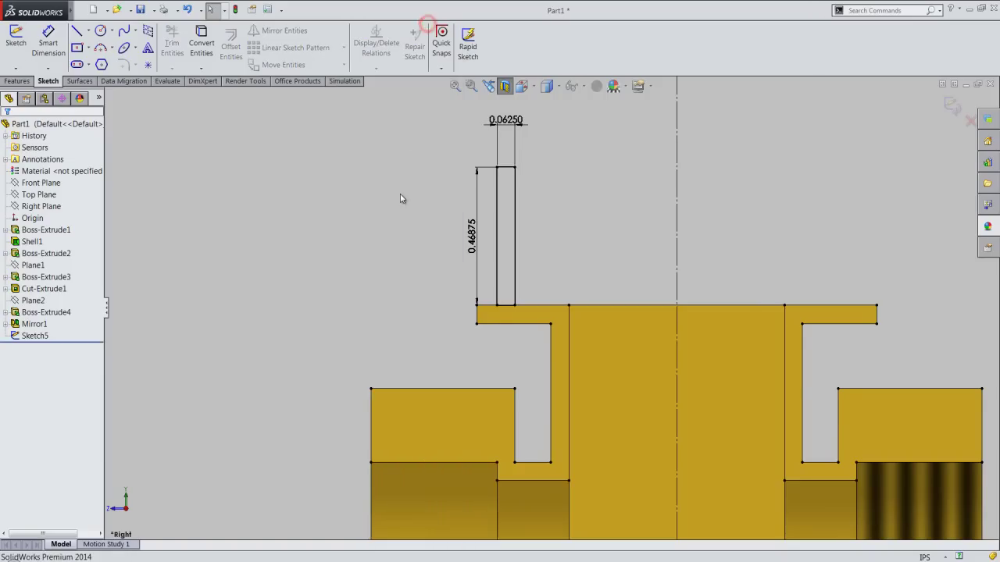
left_click(445, 200)
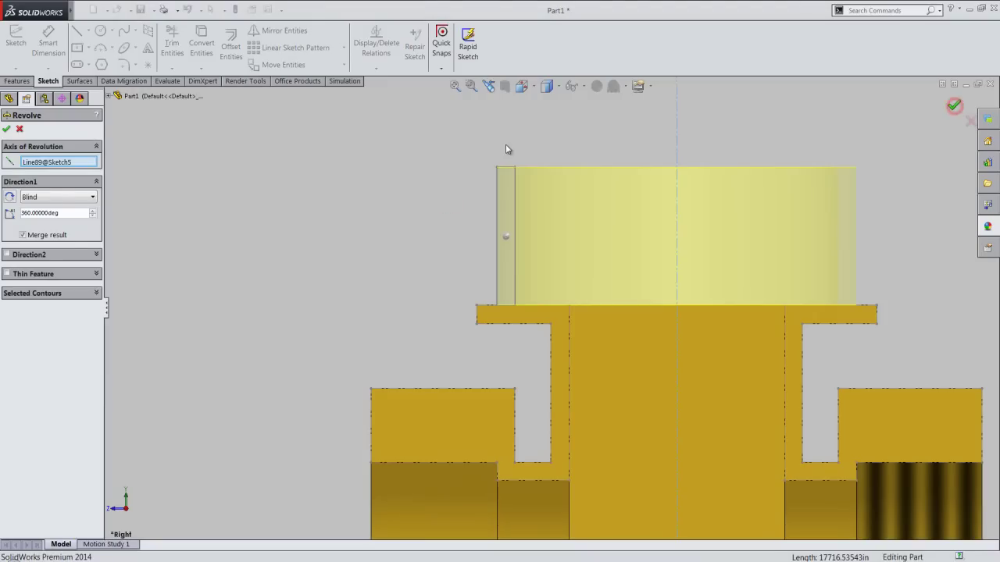
key("Return")
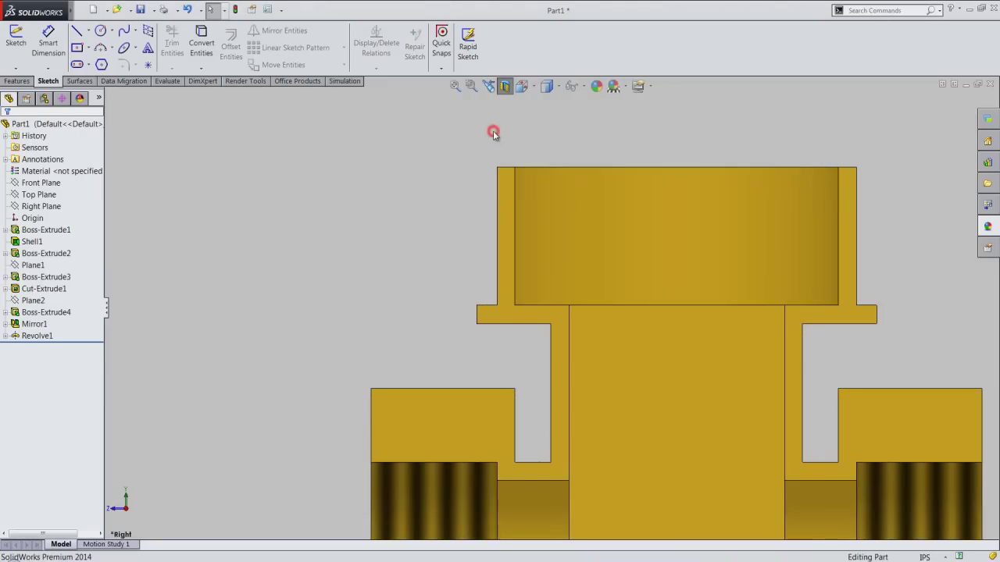
Turn off the section view, switch to Isometric, and save Part1
left_click(504, 86)
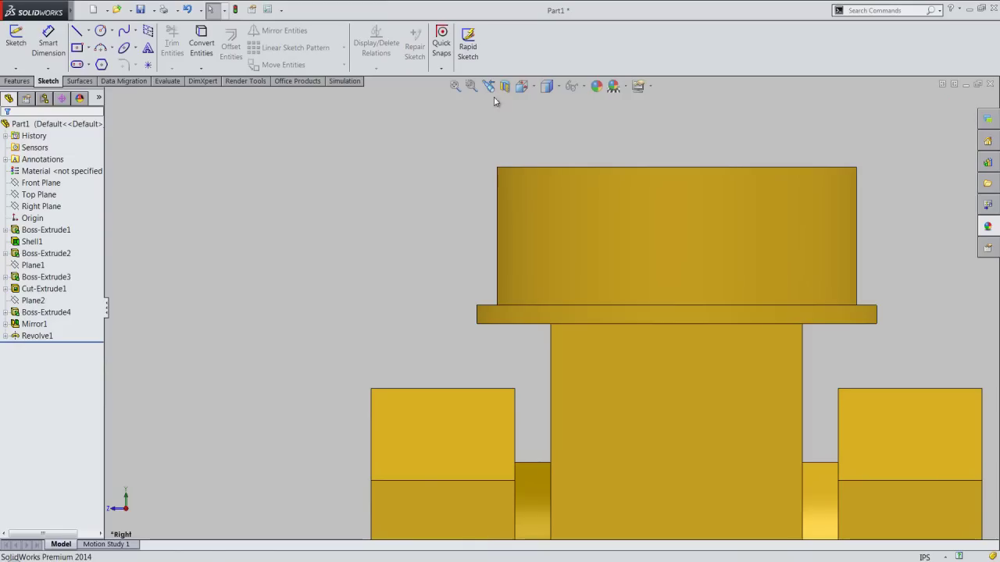
key("ctrl+7")
left_click(535, 92)
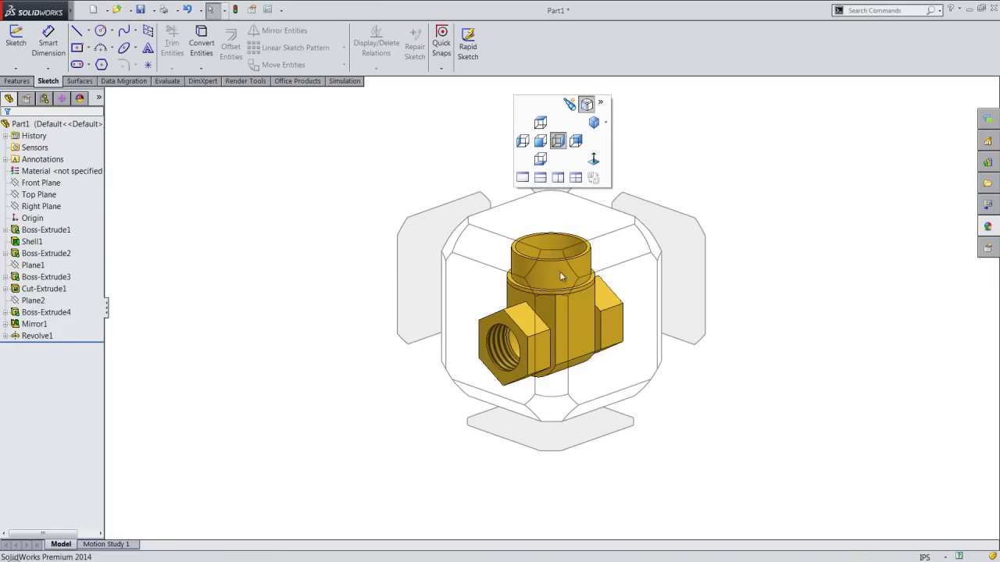
left_click(560, 271)
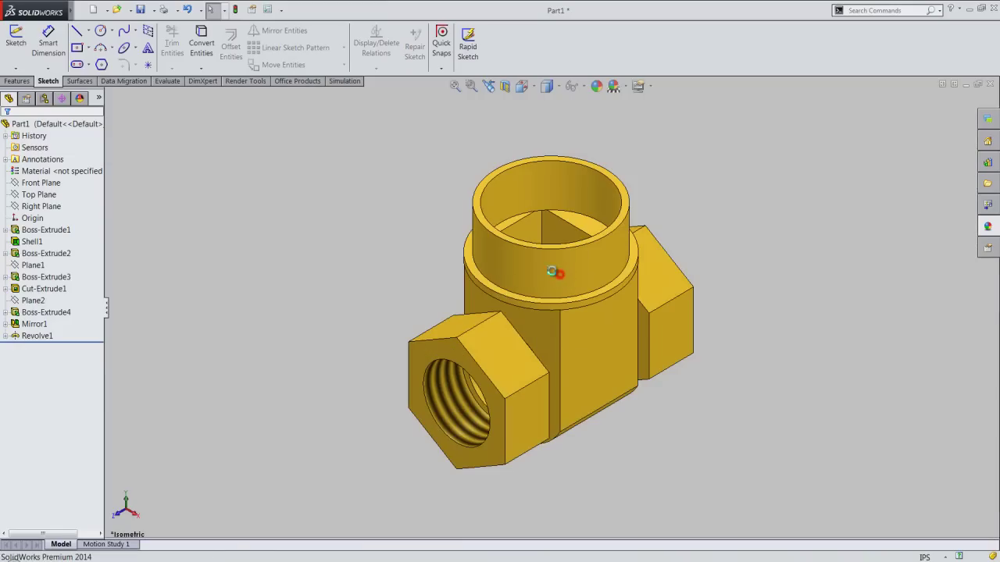
left_click(141, 9)
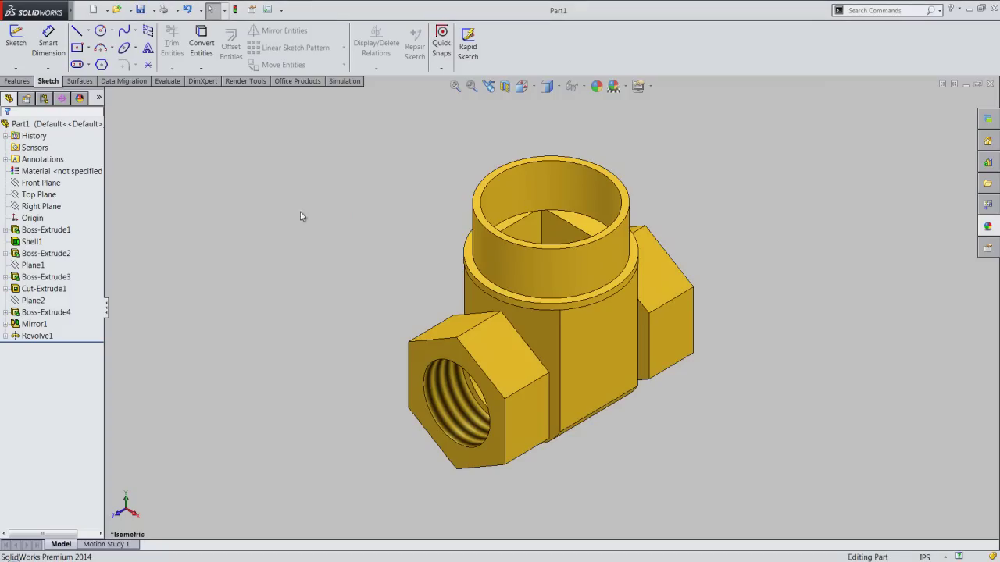
Select Right Plane and start a new sketch on it
left_click(54, 184)
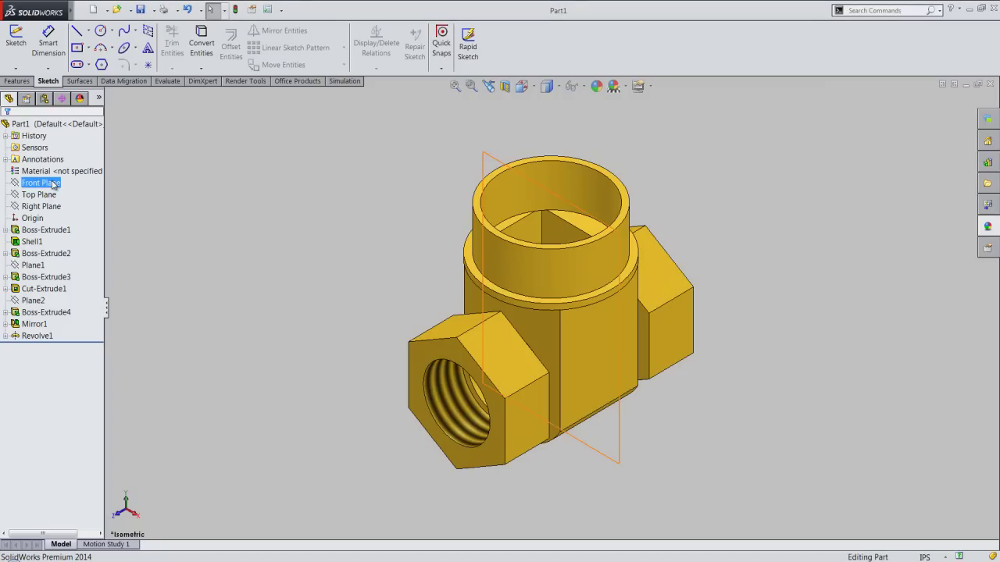
left_click(47, 196)
left_click(48, 206)
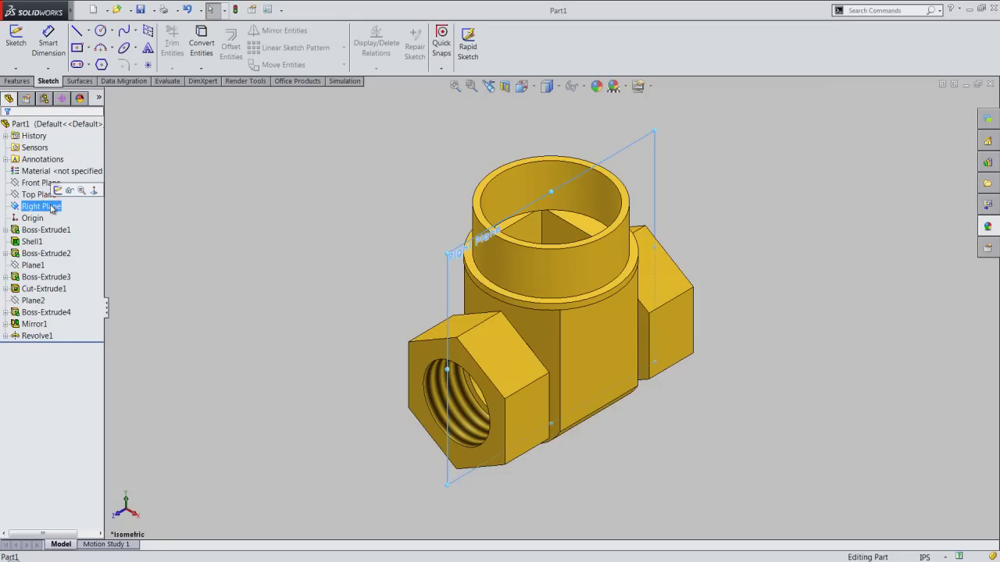
left_click(11, 83)
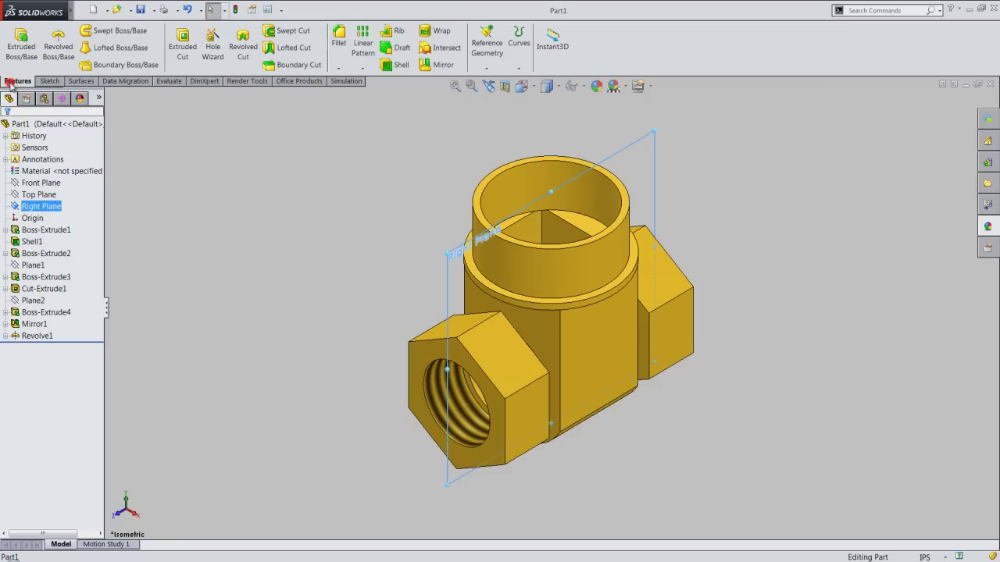
left_click(58, 47)
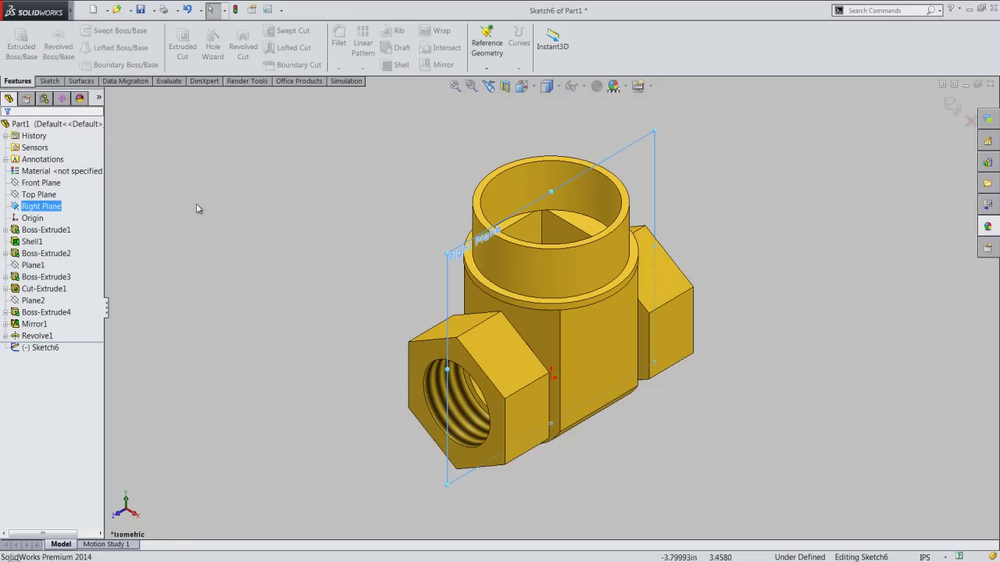
Capture the part's Right Plane intersection curves into Sketch6 and zoom to fit
left_click(56, 83)
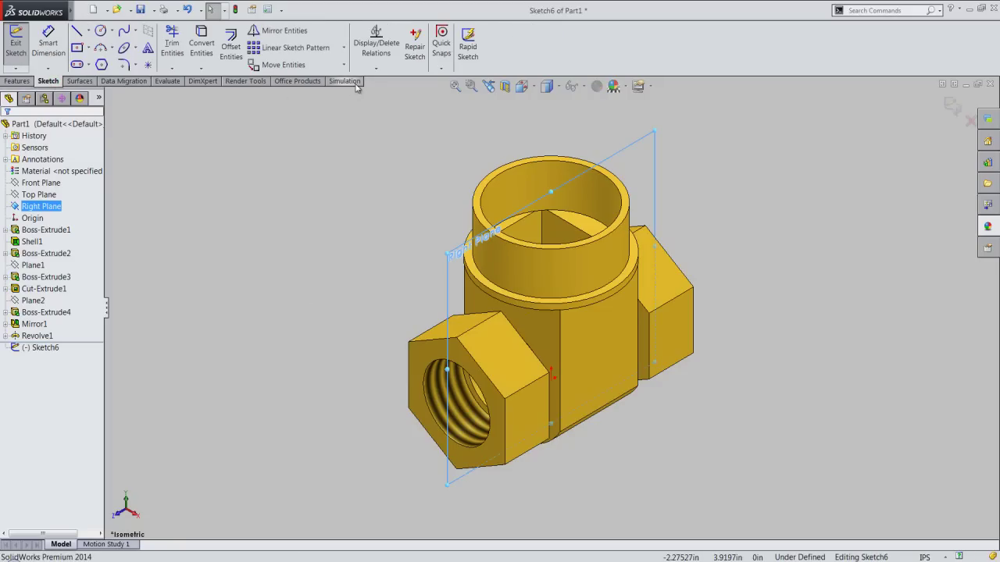
left_click(201, 69)
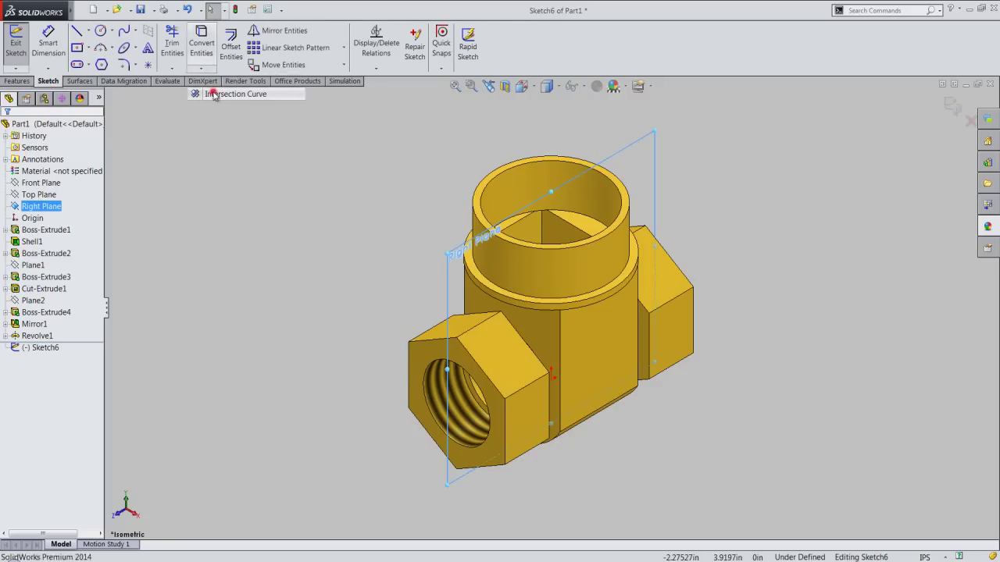
left_click(214, 94)
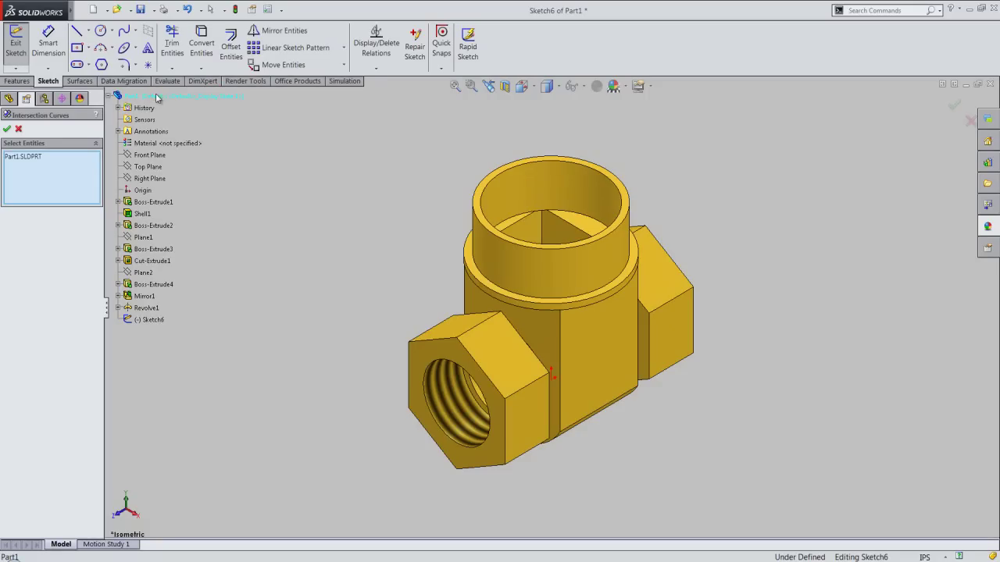
left_click(8, 129)
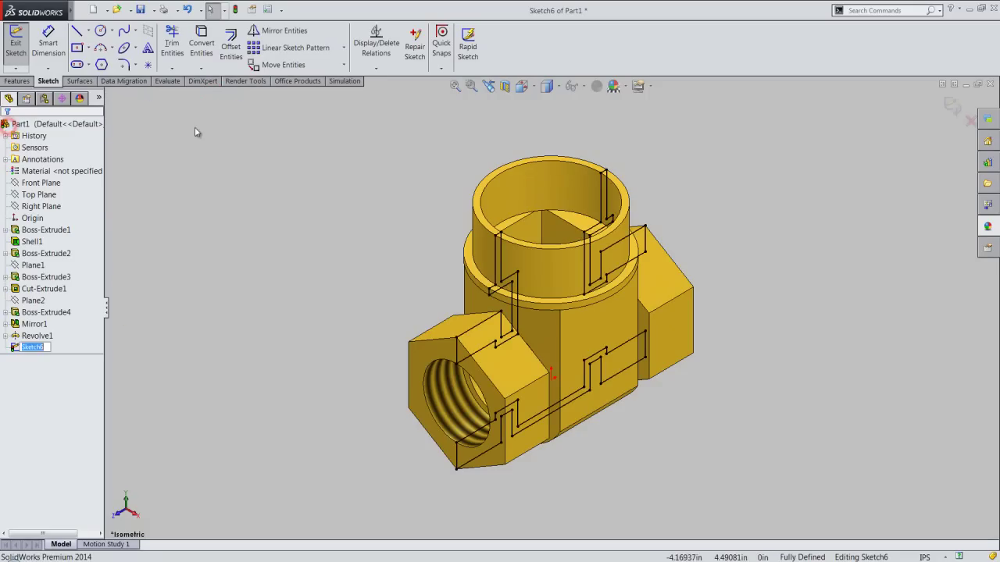
key("f")
left_click(538, 91)
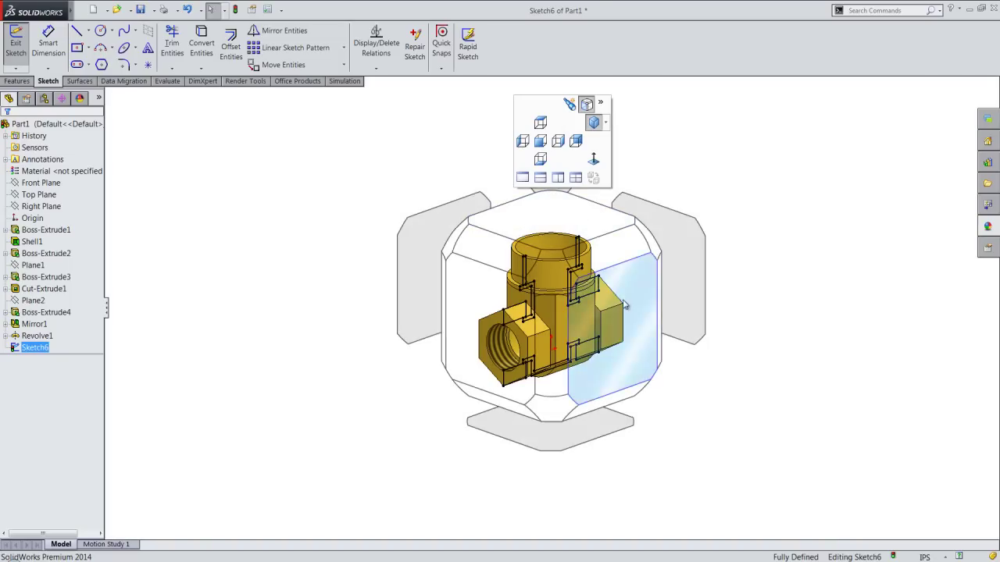
From the Right view, make all Sketch6 cross-section lines construction geometry, briefly checking the section view
left_click(578, 348)
left_click_drag(235, 95, 816, 534)
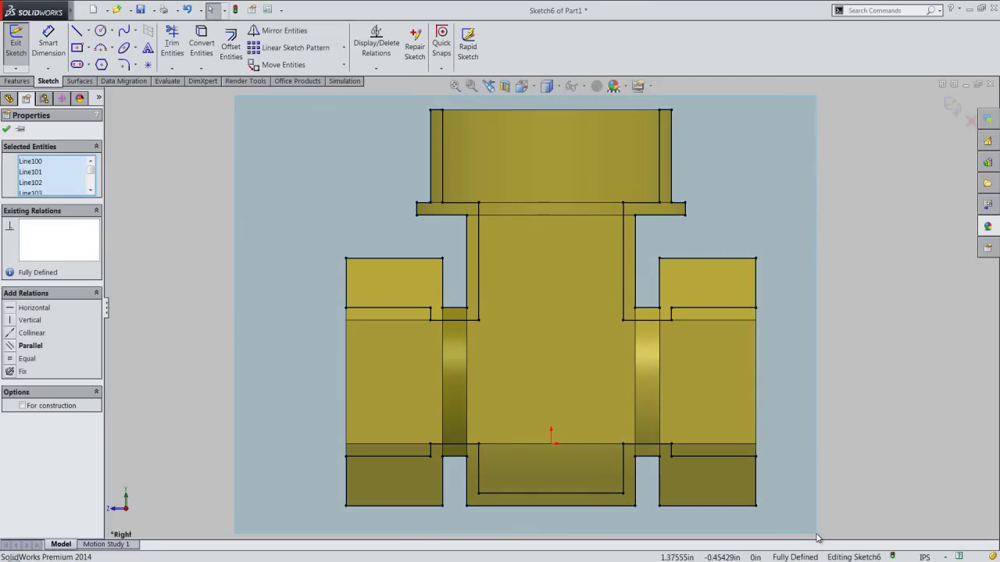
left_click(856, 500)
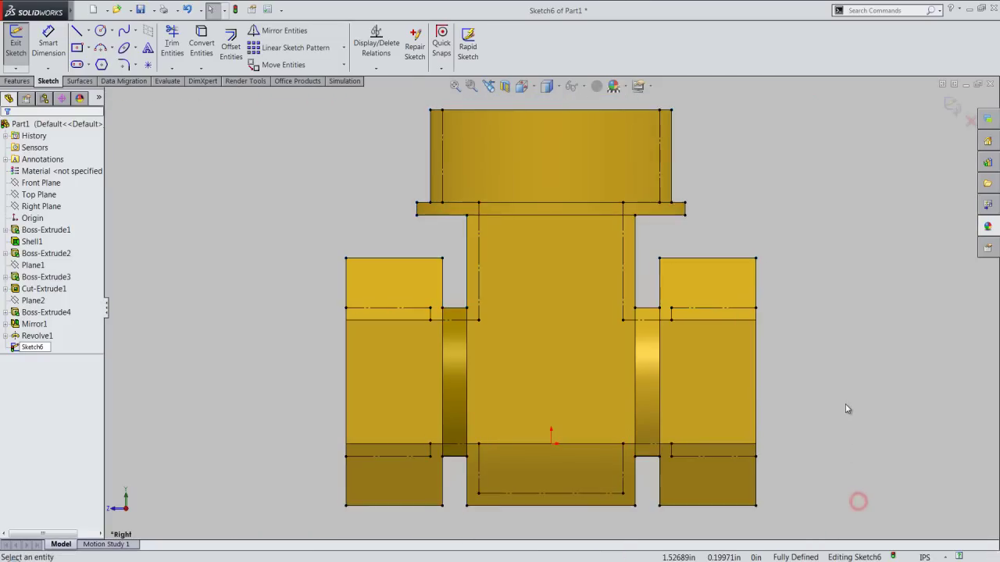
left_click(504, 86)
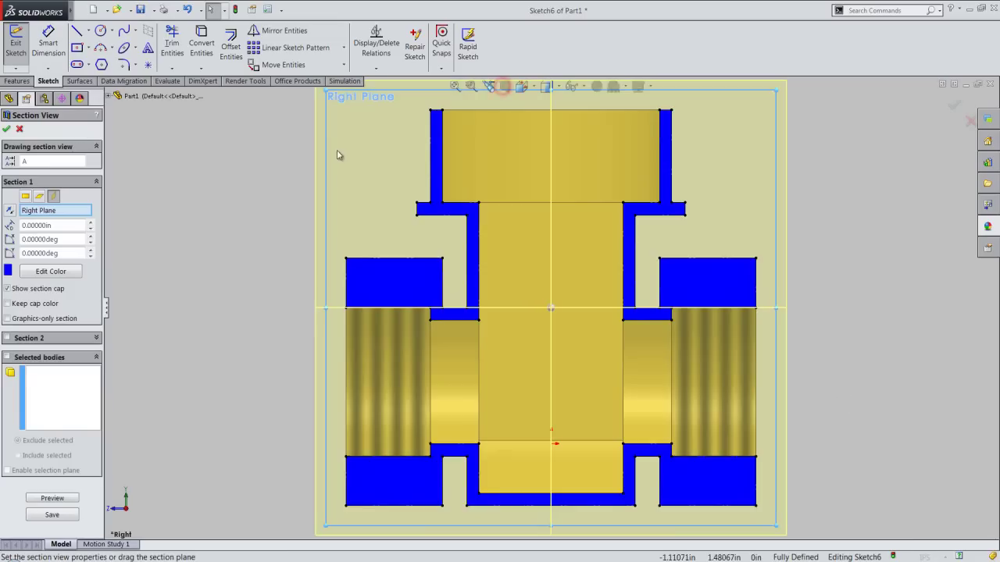
left_click(17, 128)
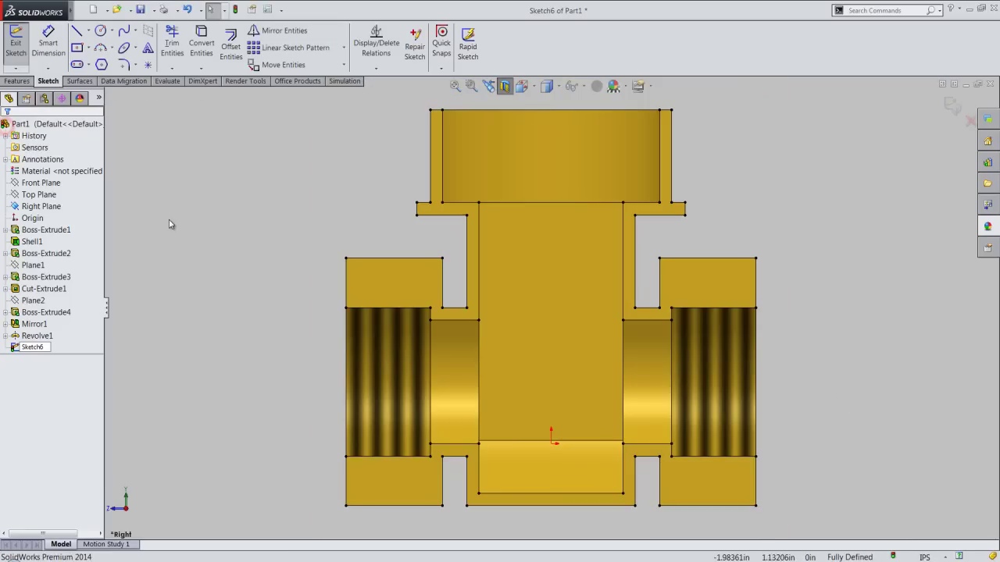
right_click(169, 221)
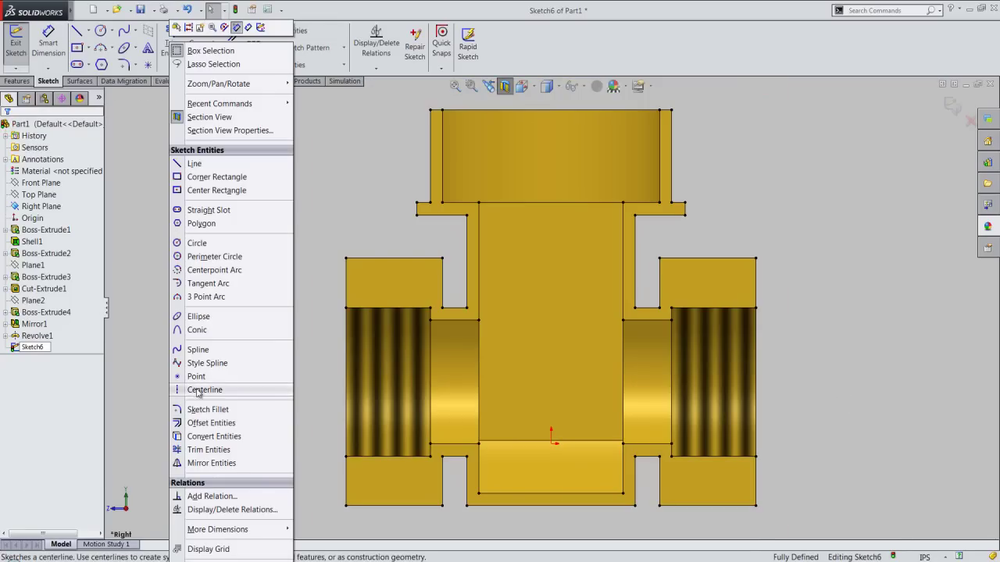
Draw an infinite-length vertical centerline anchored at the sketch origin, then zoom toward the stub
left_click(196, 388)
left_click(22, 295)
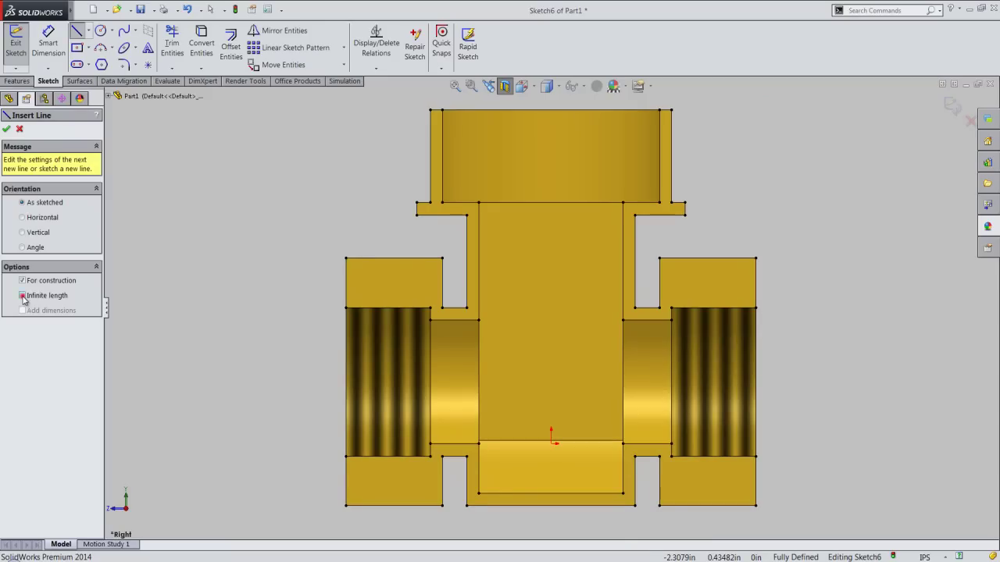
left_click(551, 443)
left_click(552, 381)
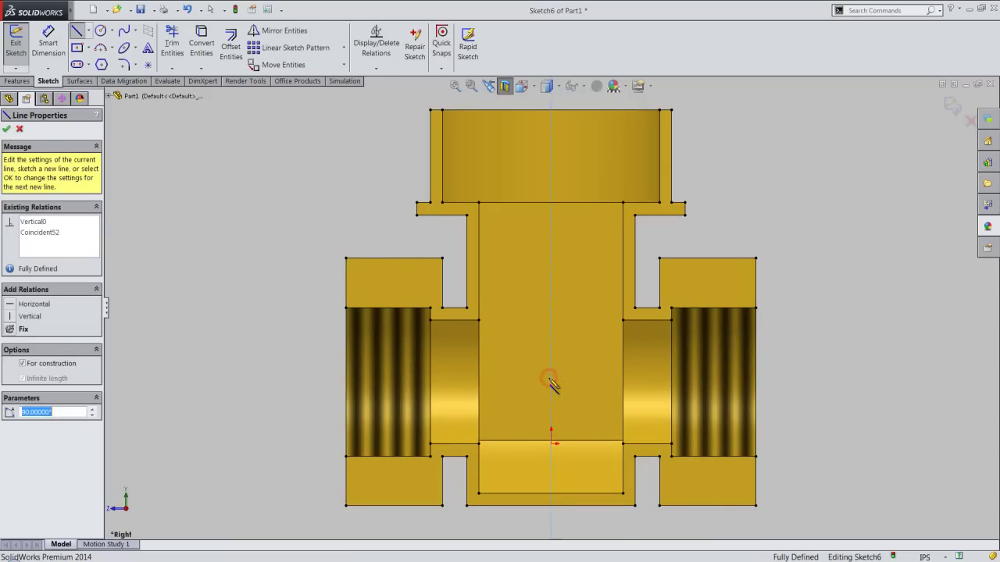
right_click(809, 264)
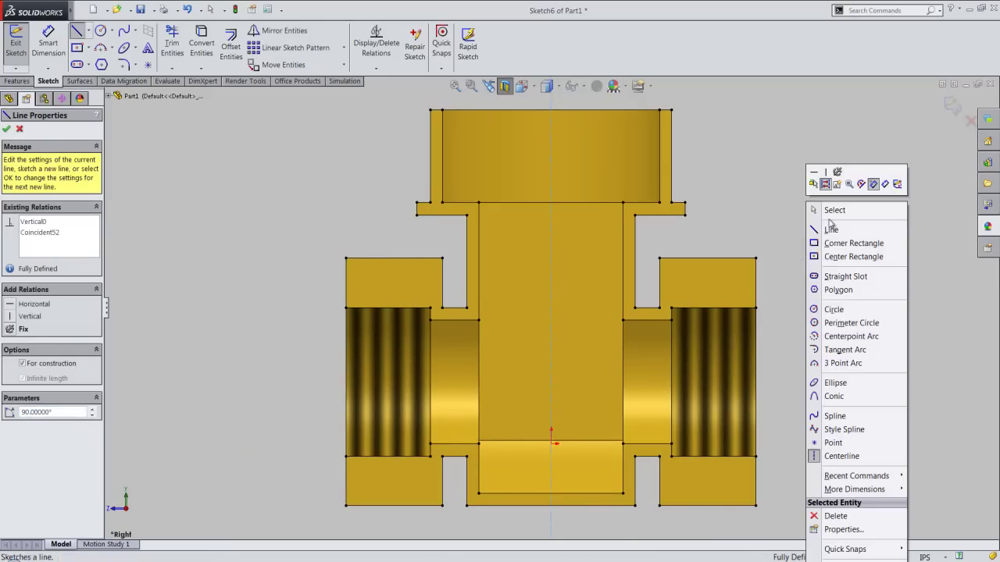
left_click(821, 230)
key("Escape")
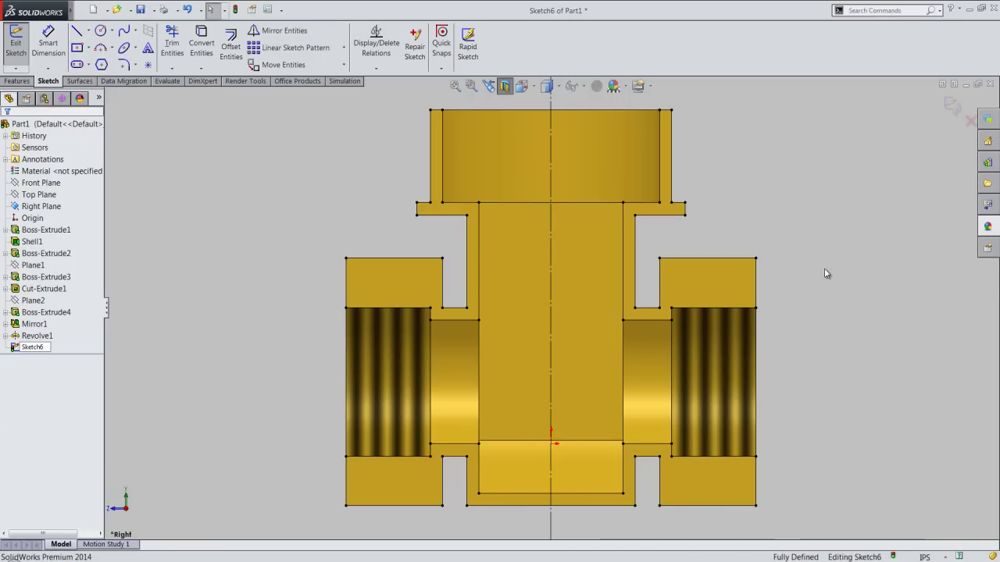
scroll(531, 137, "down", 2)
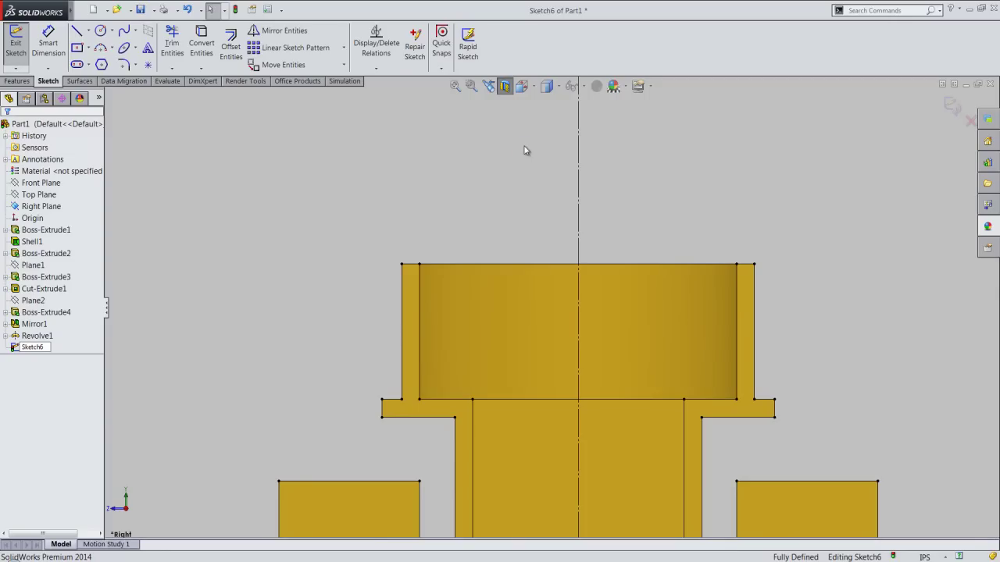
Sketch a line chain from the stub's top-left corner: upward segment, then angled segment up-right
right_click(524, 149)
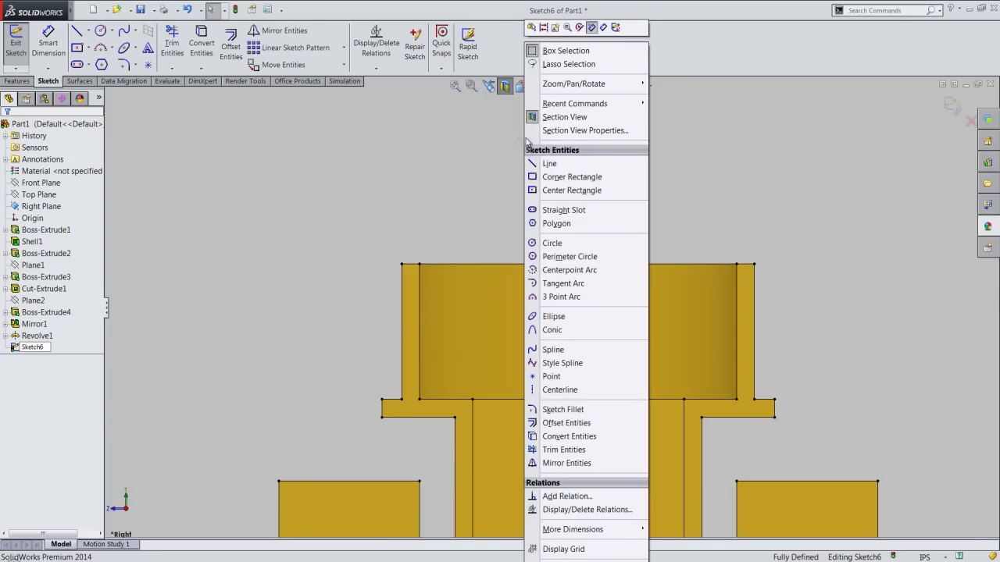
left_click(536, 163)
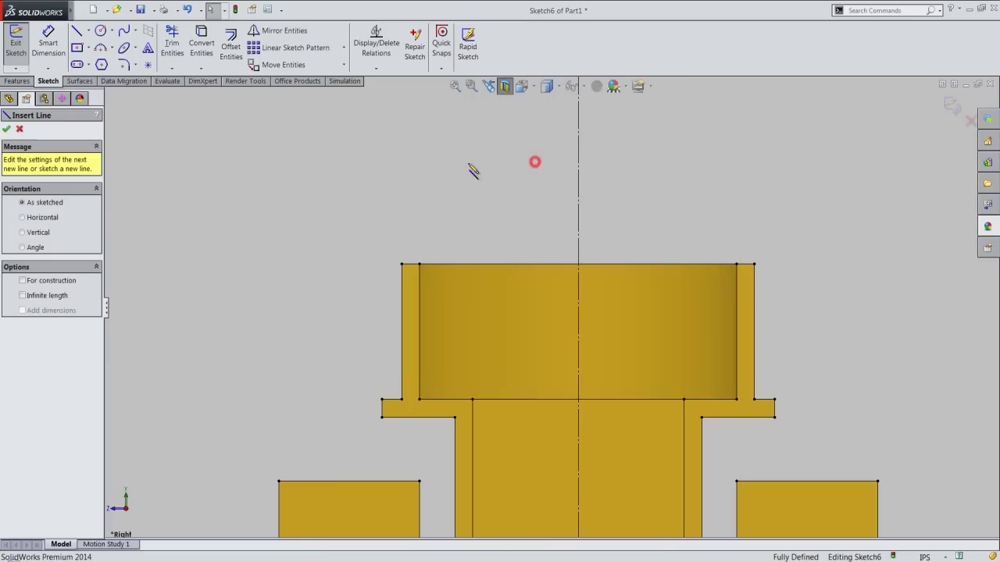
left_click(372, 265)
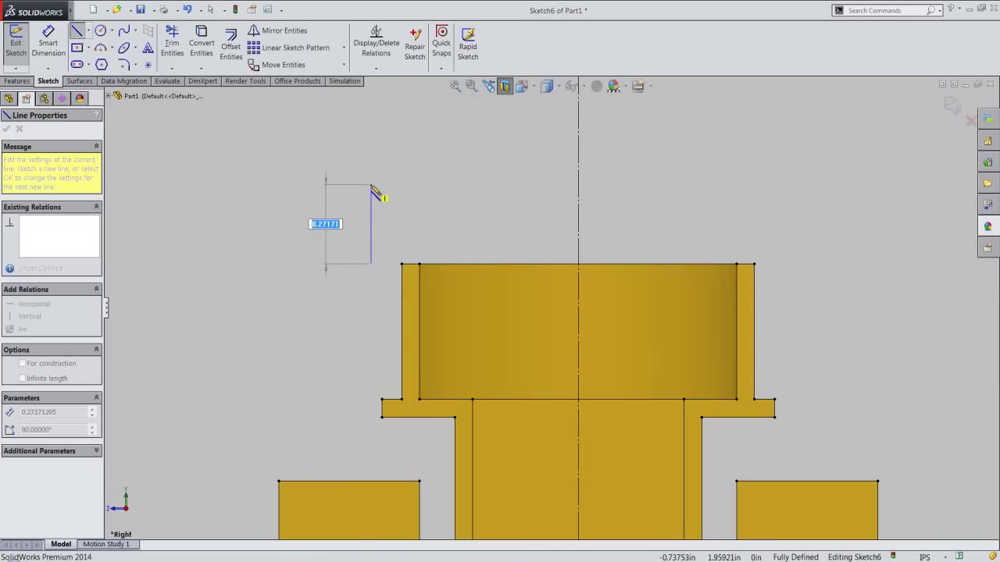
key("Return")
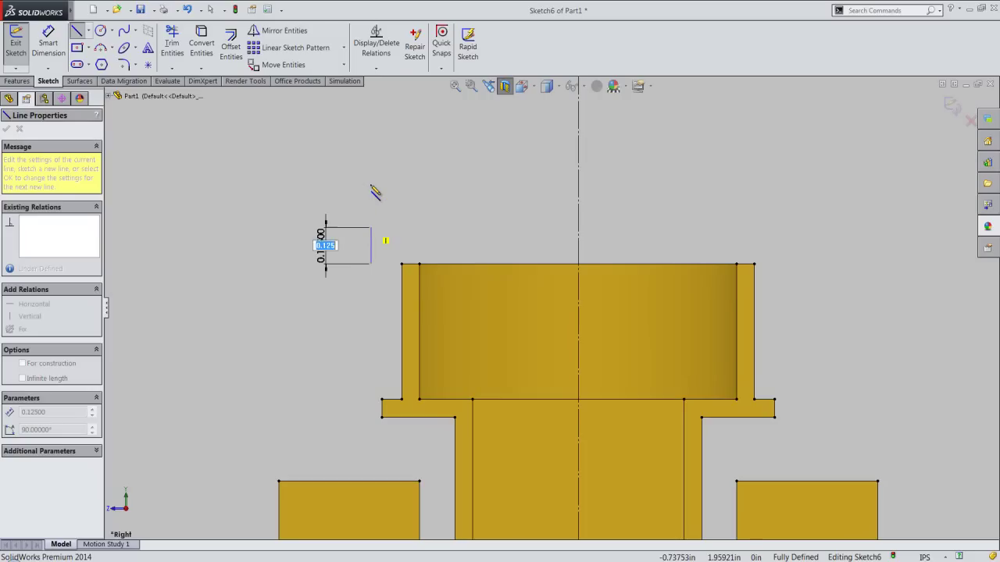
left_click(420, 180)
right_click(420, 181)
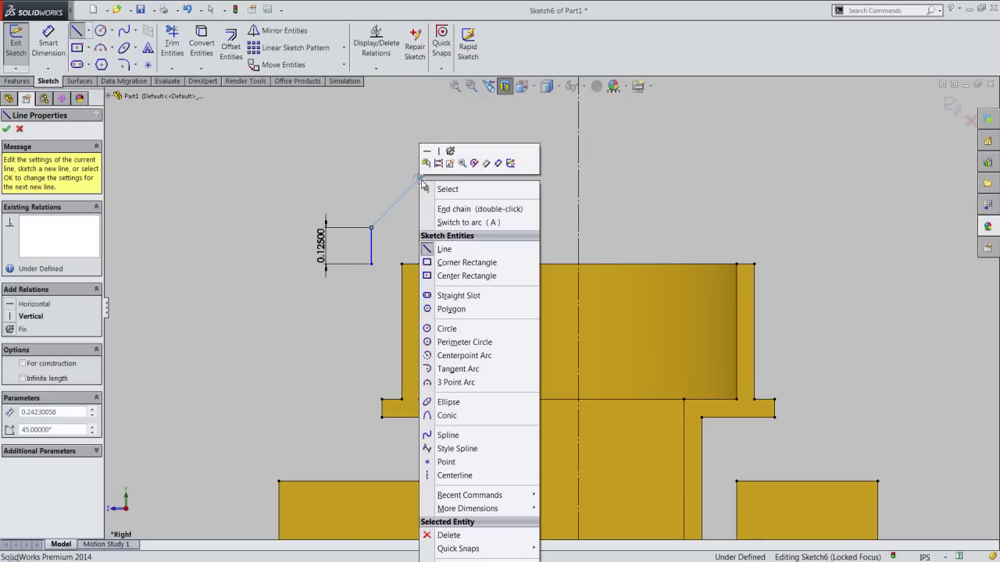
left_click(498, 166)
Dimension the angled segment's vertical rise as 0.125
key("d")
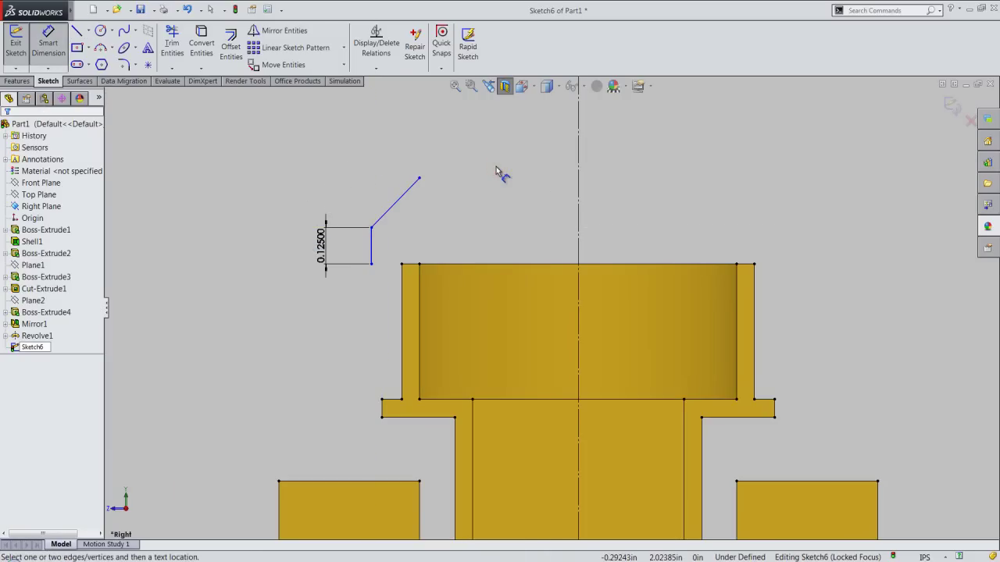
left_click(420, 178)
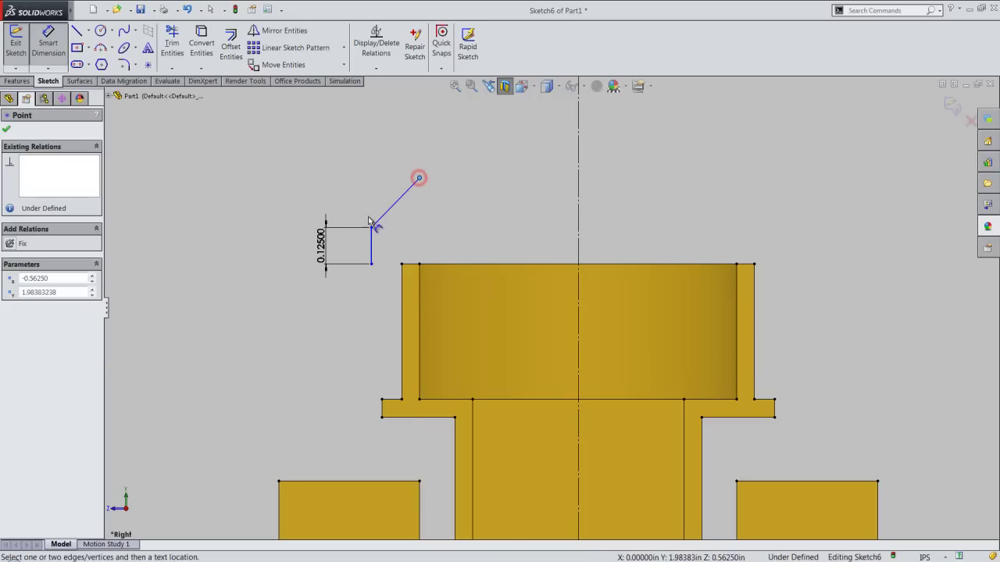
left_click(371, 226)
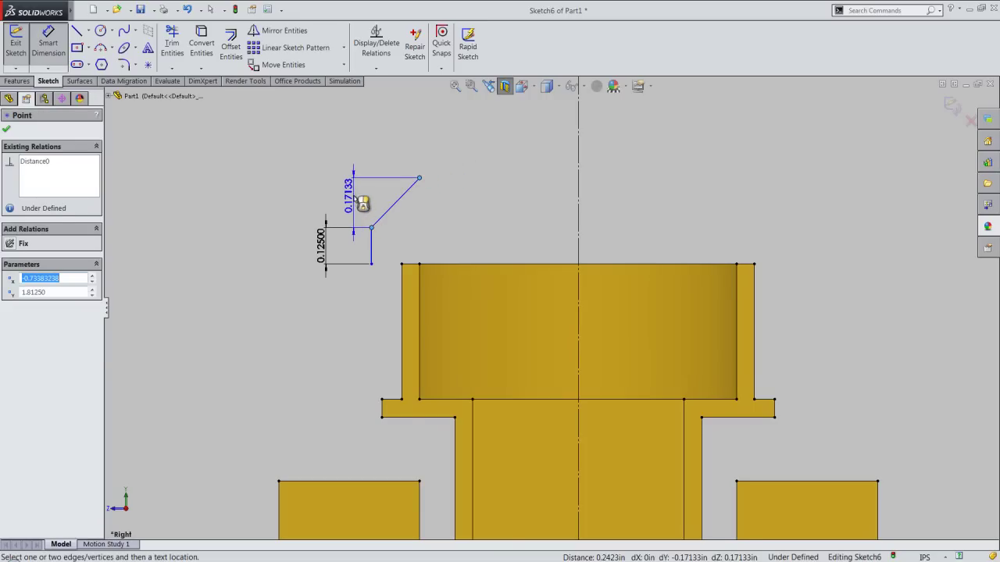
left_click(362, 203)
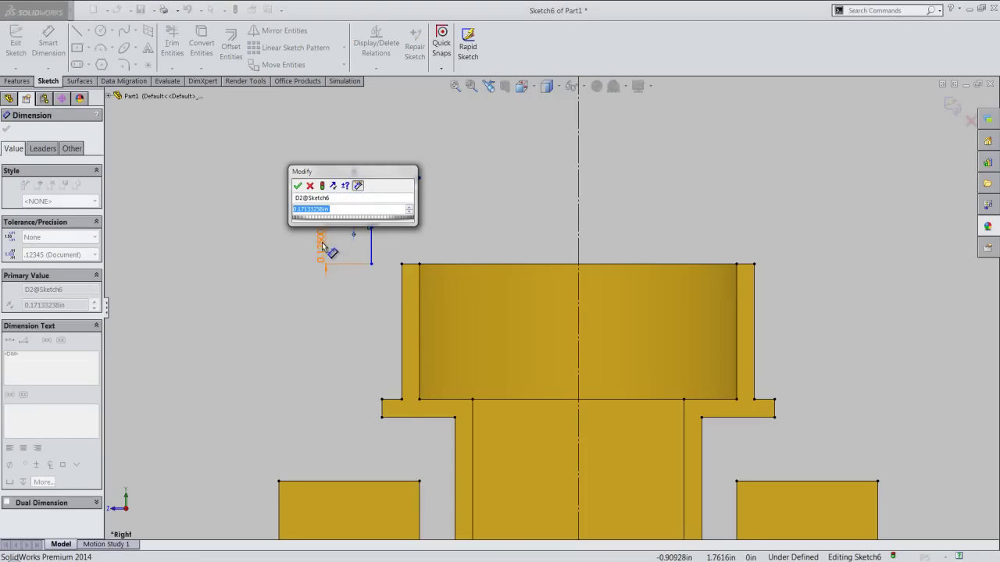
type("0.125")
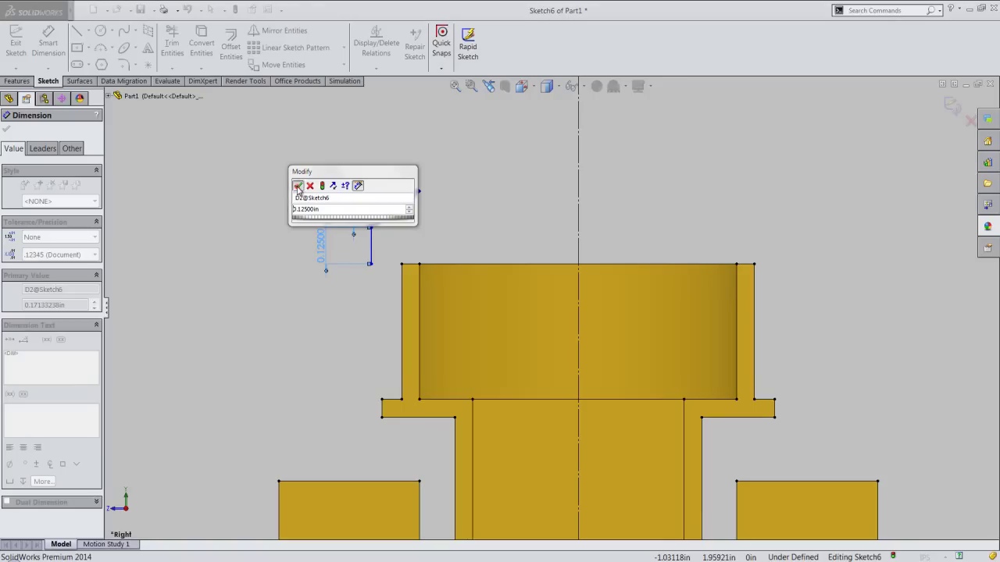
left_click(297, 186)
left_click(404, 154)
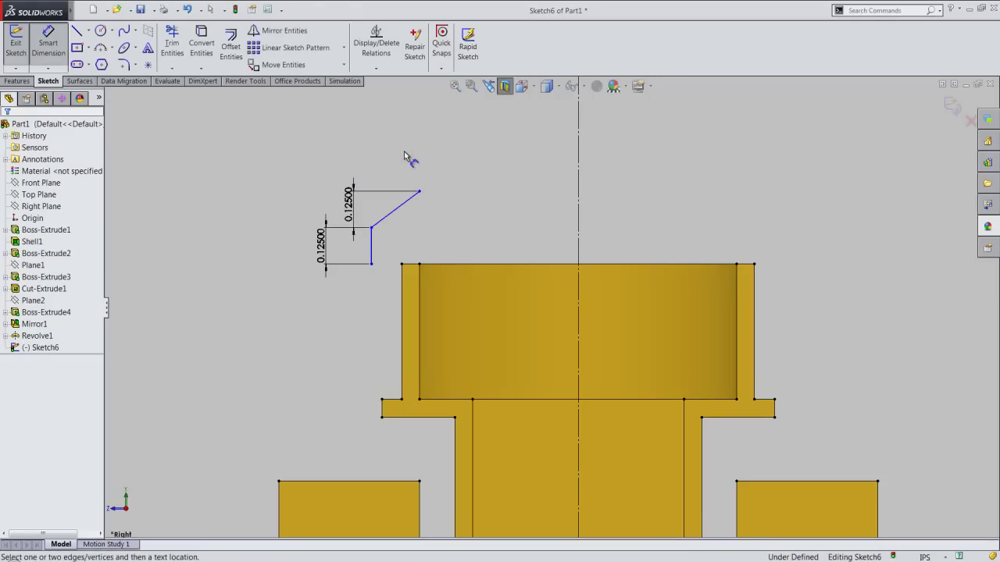
Dimension the angled segment's upper endpoint 0.5 from the centerline
left_click(418, 192)
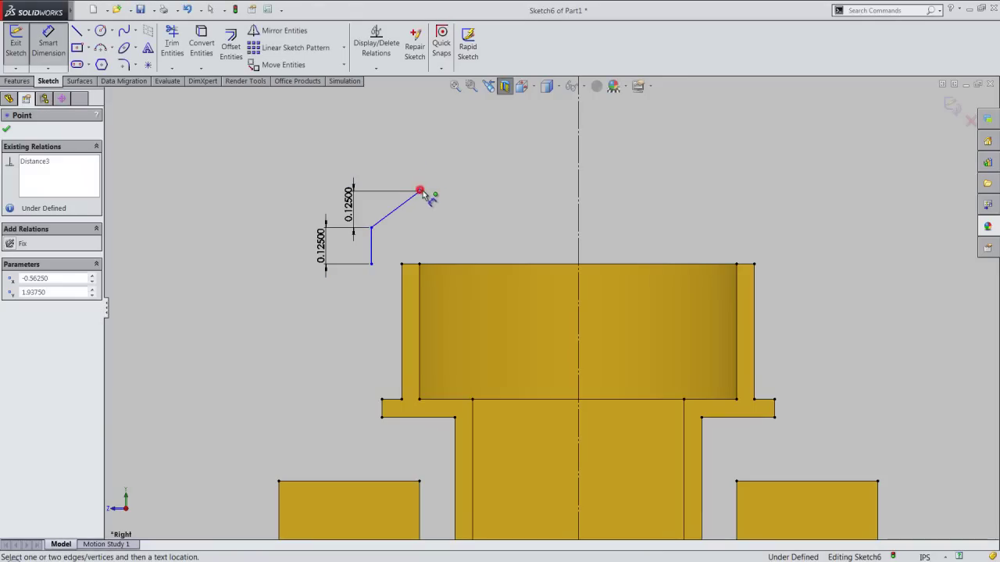
left_click(577, 192)
left_click(516, 166)
type(".5")
key("Return")
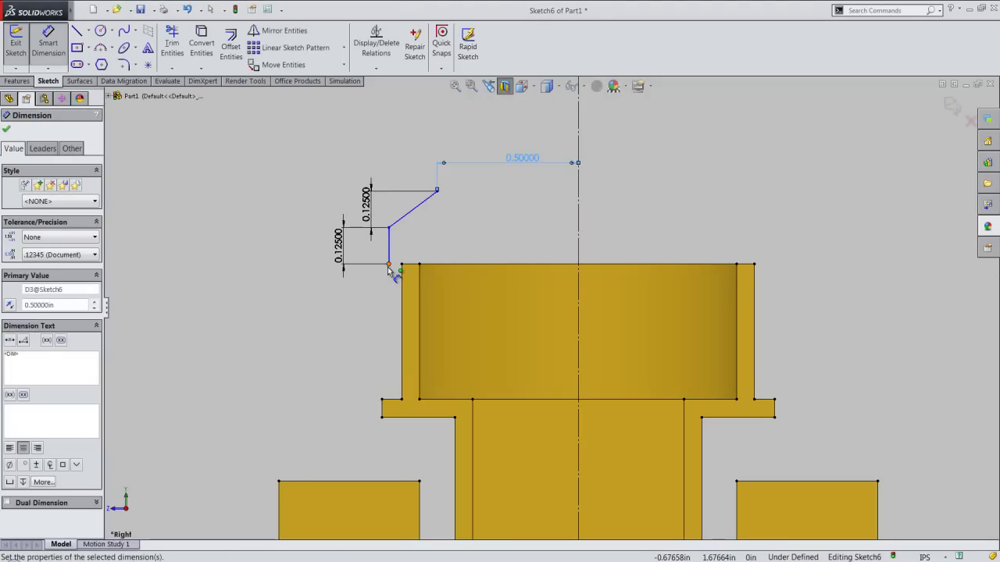
left_click(377, 291)
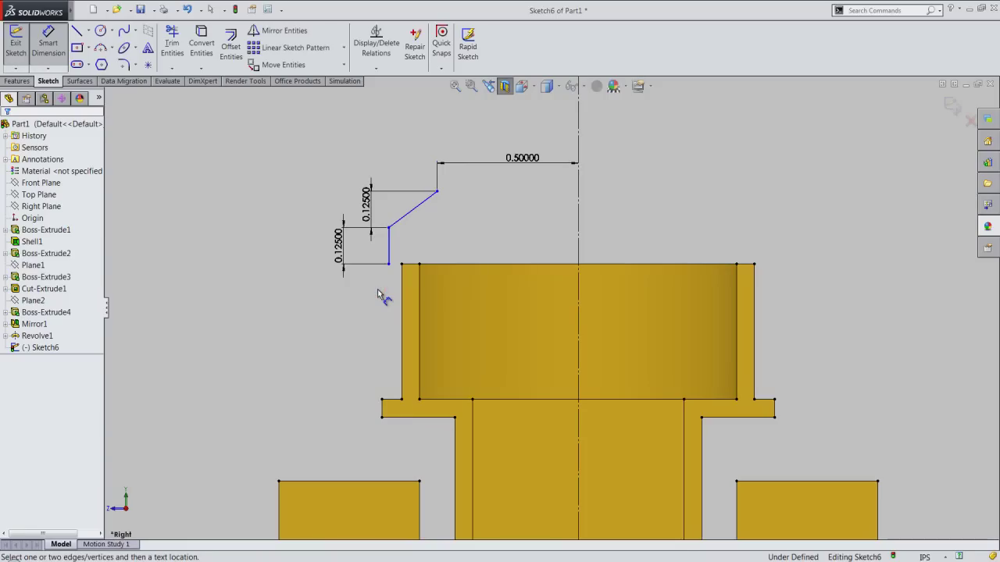
Dimension the profile's bottom endpoint 0.0156 from the part's left wall, correcting an initial 0
left_click(391, 268)
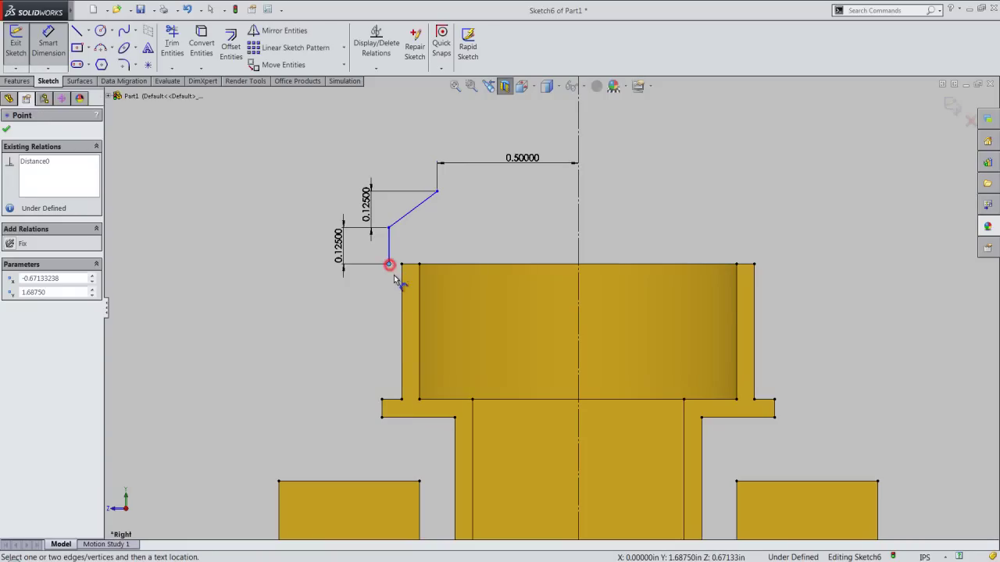
left_click(401, 283)
left_click(396, 299)
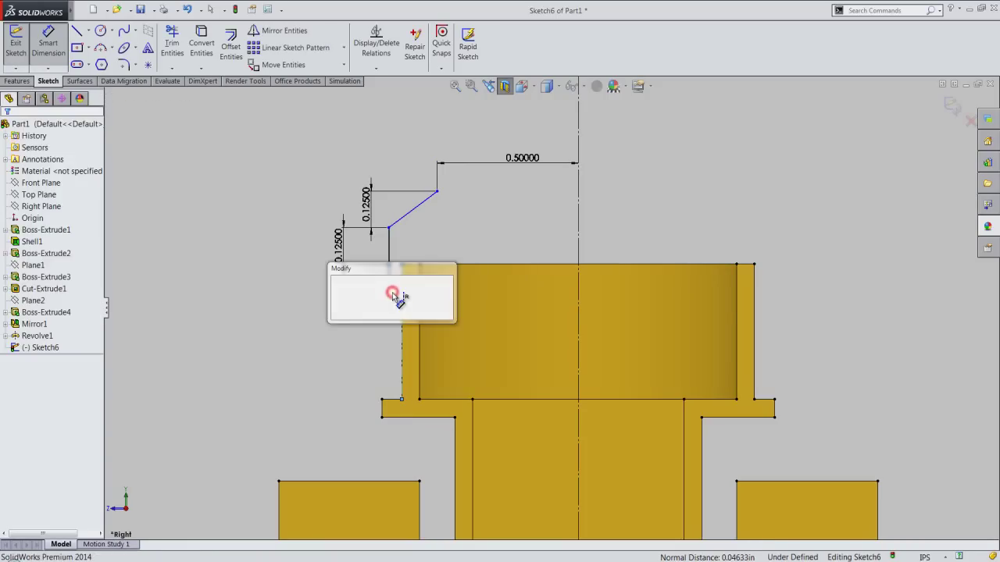
type(".015")
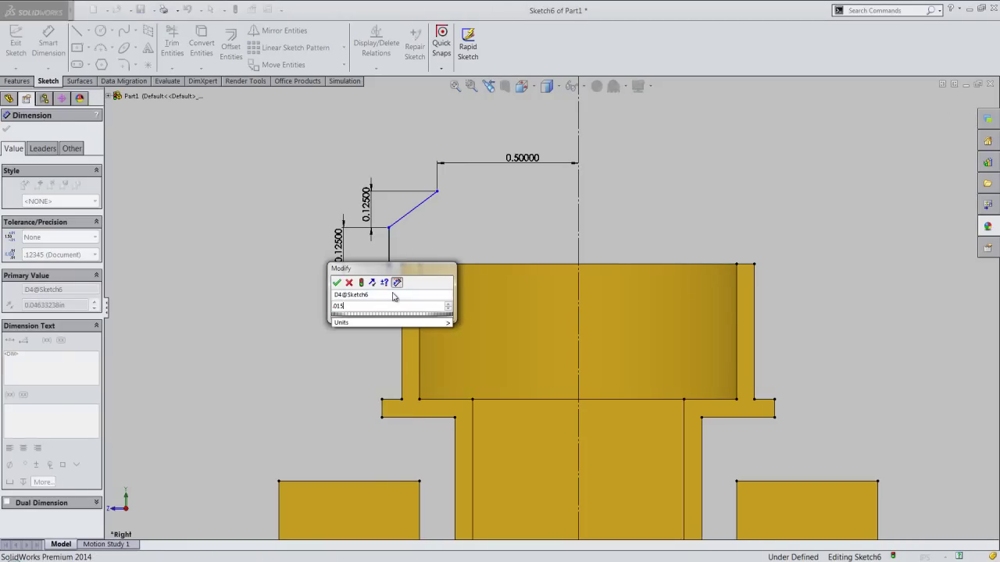
key("Return")
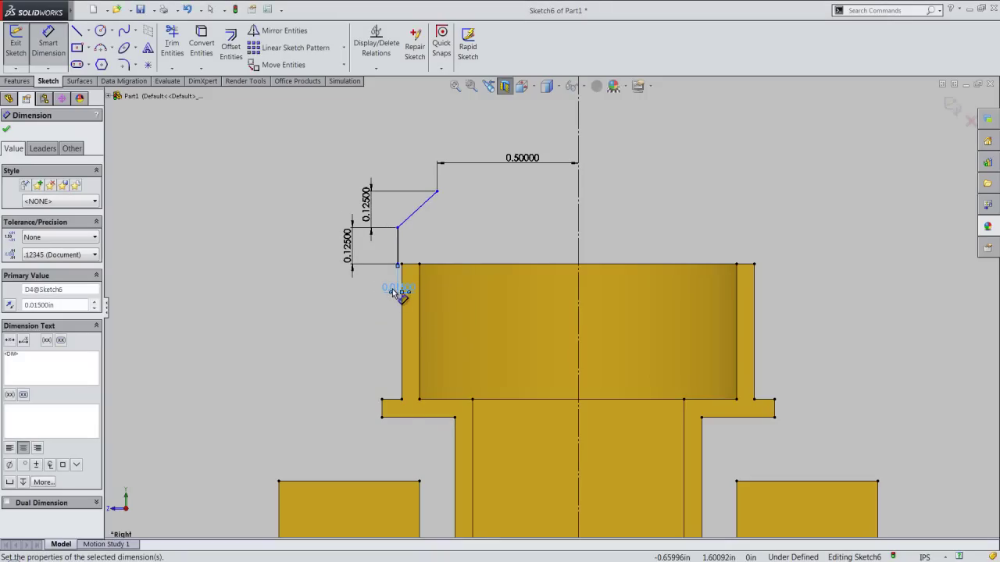
double_click(392, 289)
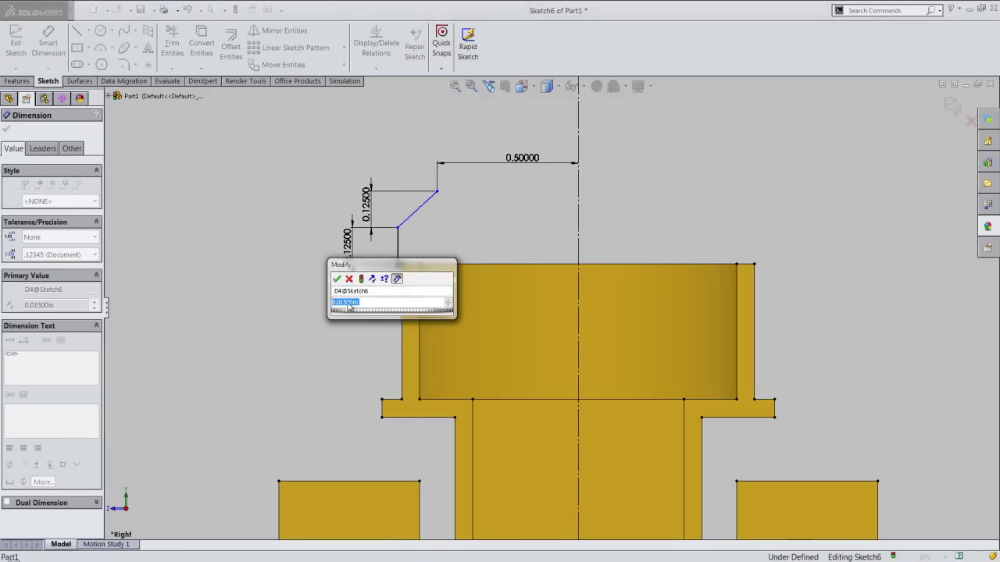
left_click(346, 301)
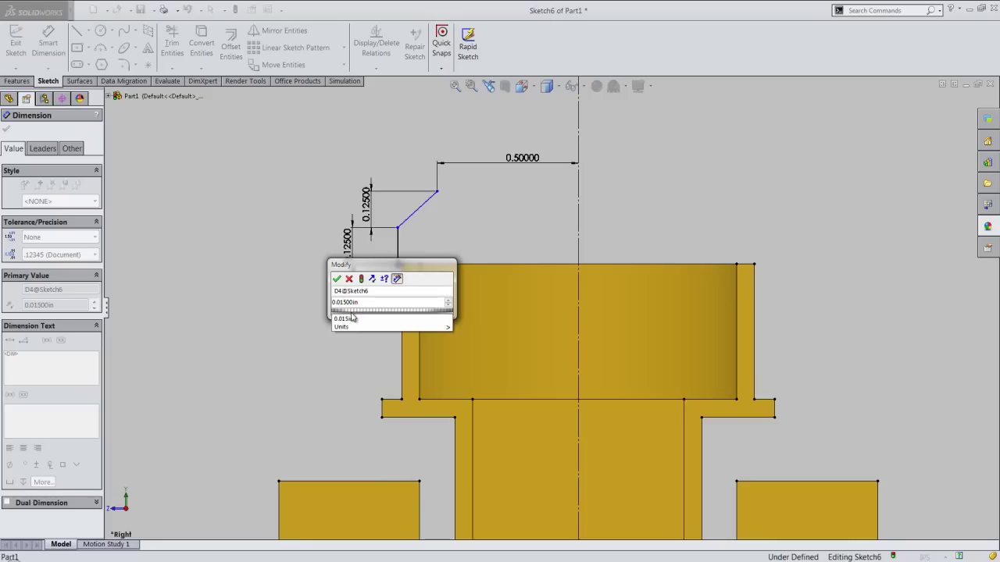
type("6")
key("Return")
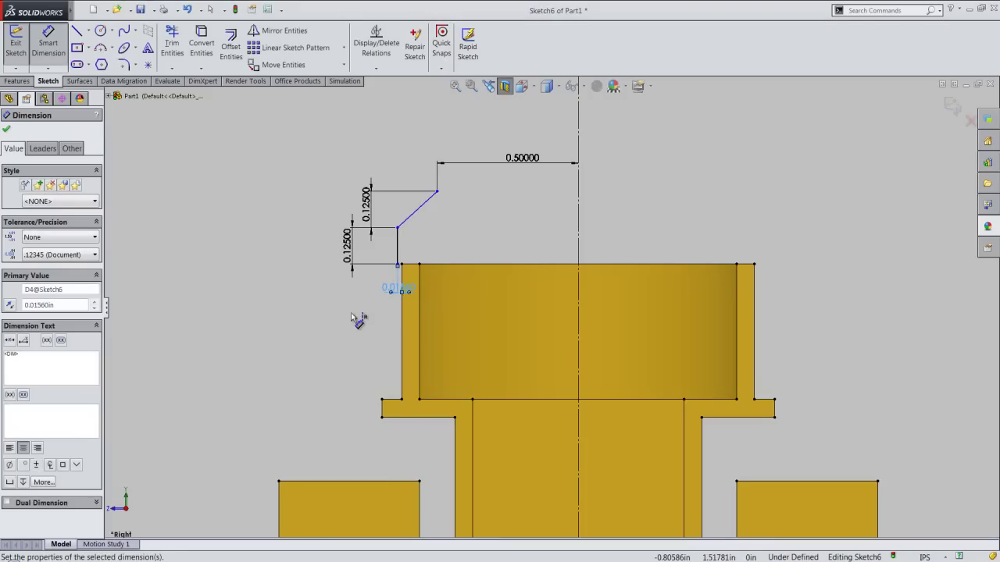
left_click(353, 318)
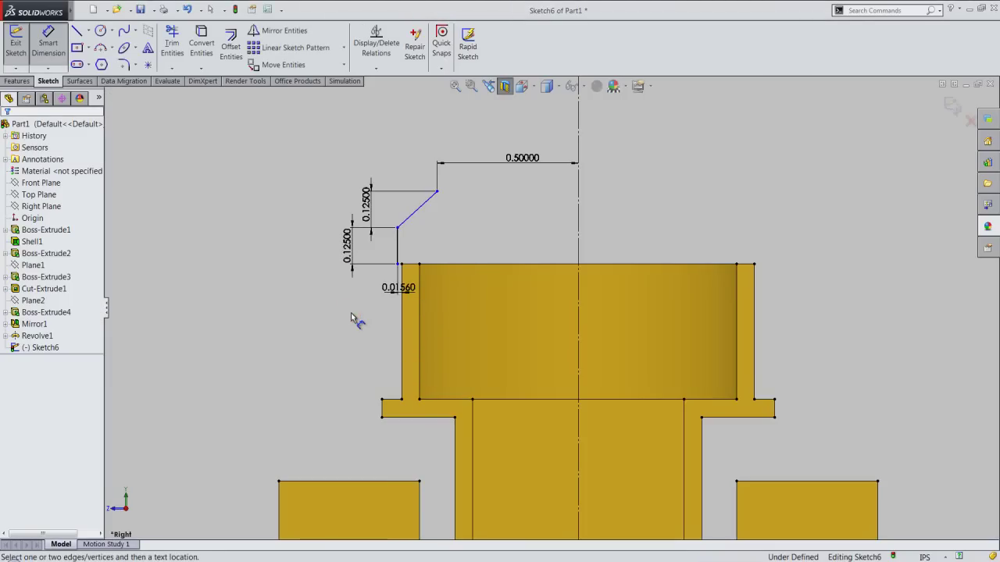
right_click(353, 318)
Make the profile's bottom endpoint horizontal with the part's top-left corner, then select the vertical and diagonal lines
left_click(374, 236)
left_click(311, 179)
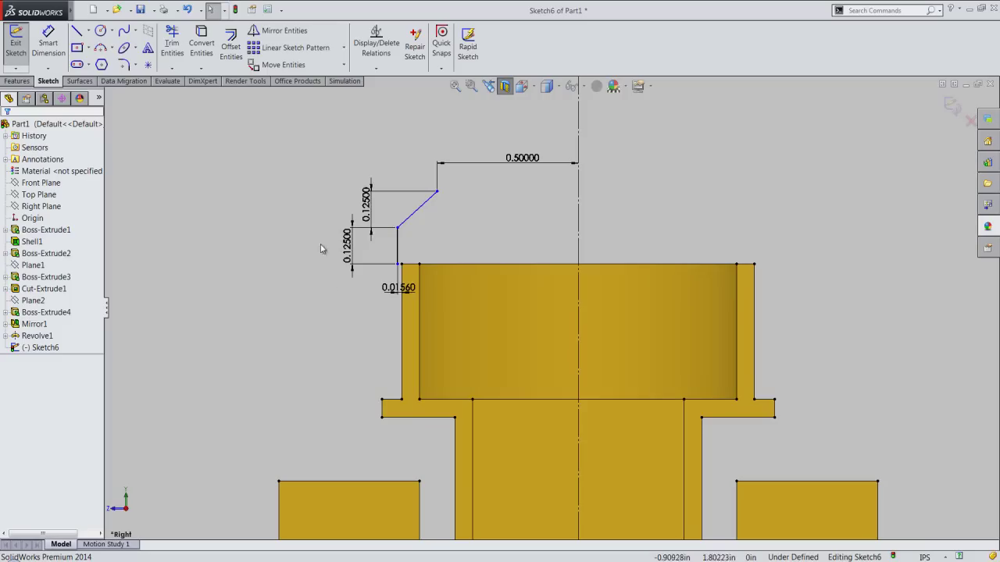
scroll(378, 237, "down", 3)
left_click(520, 238)
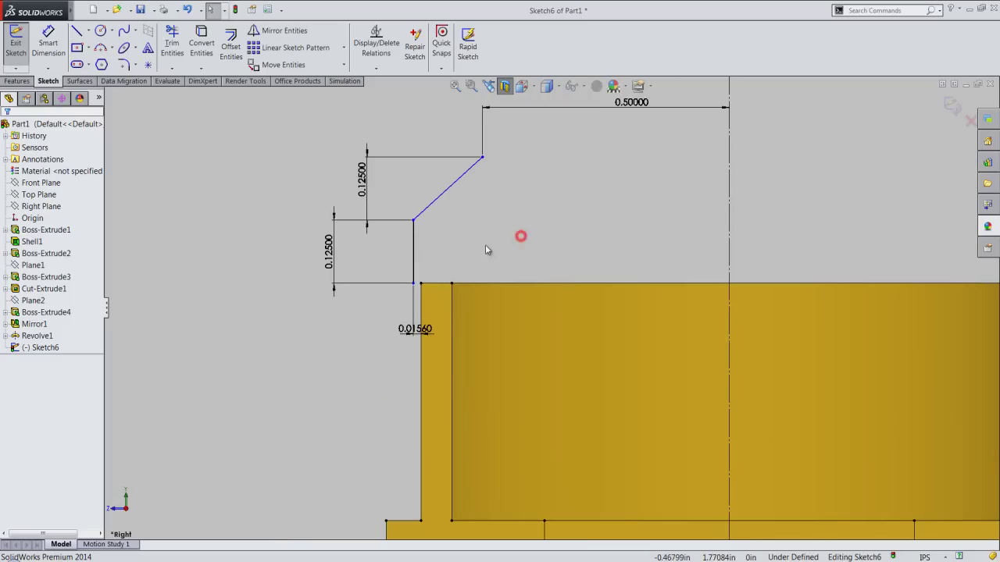
left_click(415, 283)
left_click(420, 283, "ctrl")
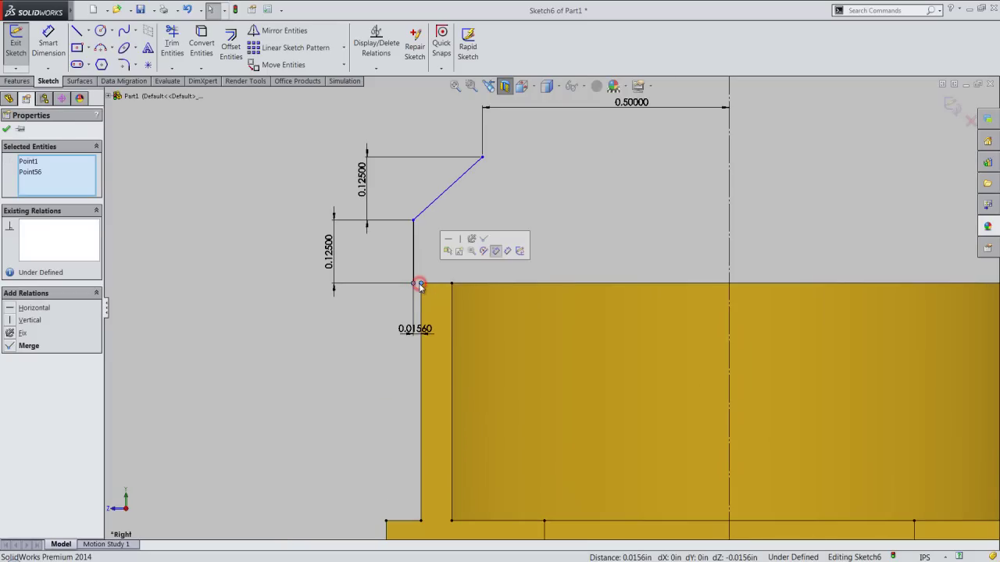
left_click(450, 240)
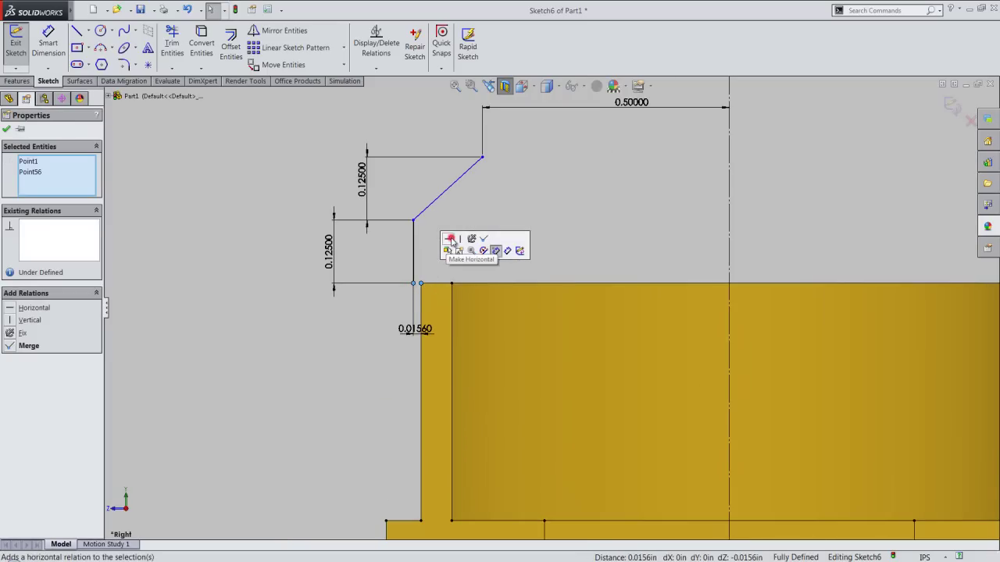
left_click(7, 130)
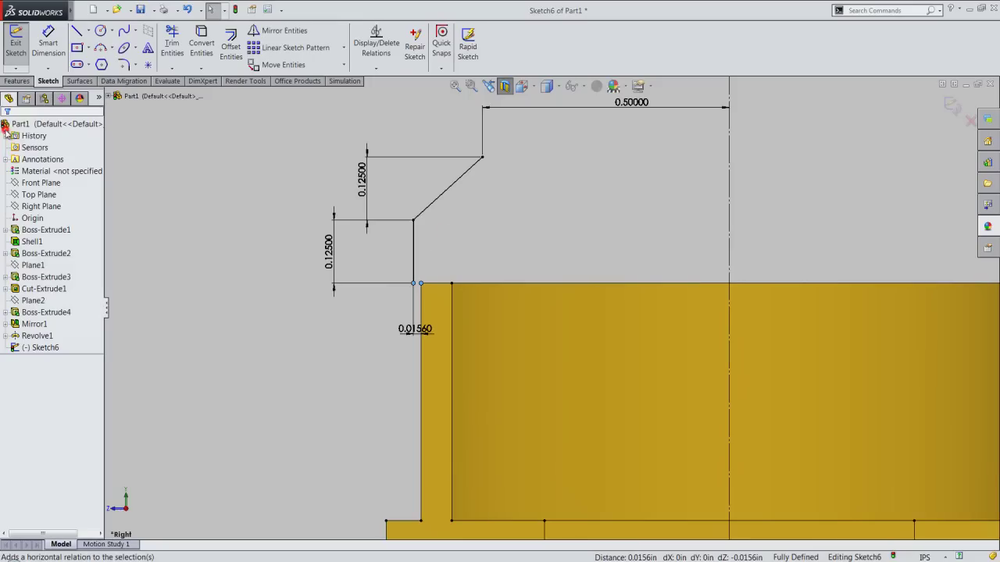
left_click(240, 268)
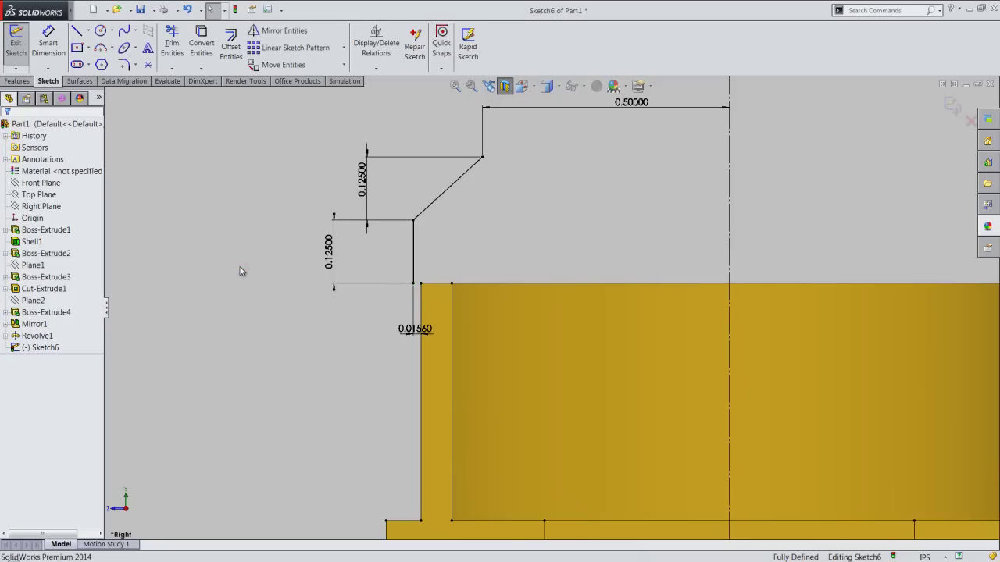
left_click(417, 252)
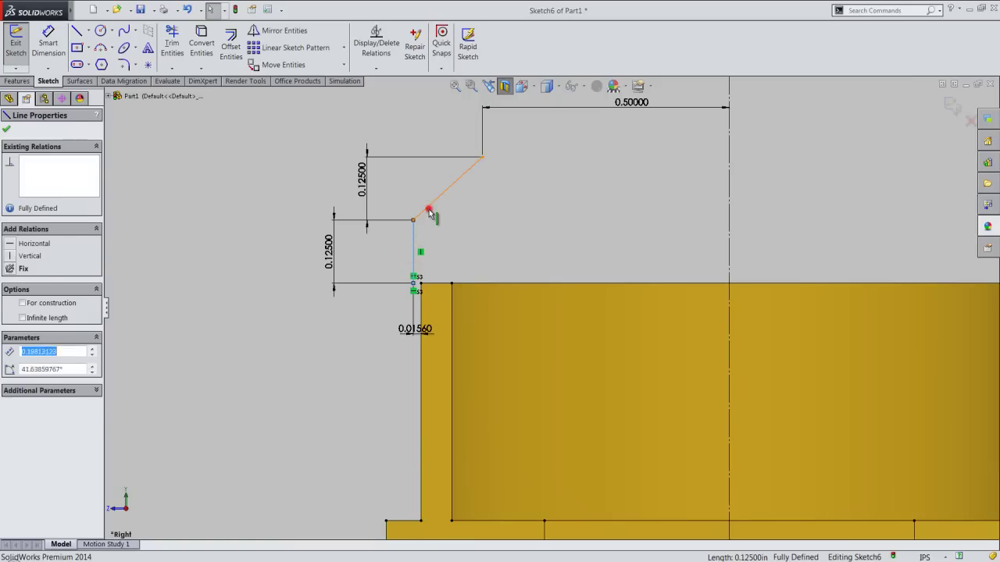
left_click(429, 213, "ctrl")
Offset the selected vertical and diagonal lines by 0.0625
left_click(226, 49)
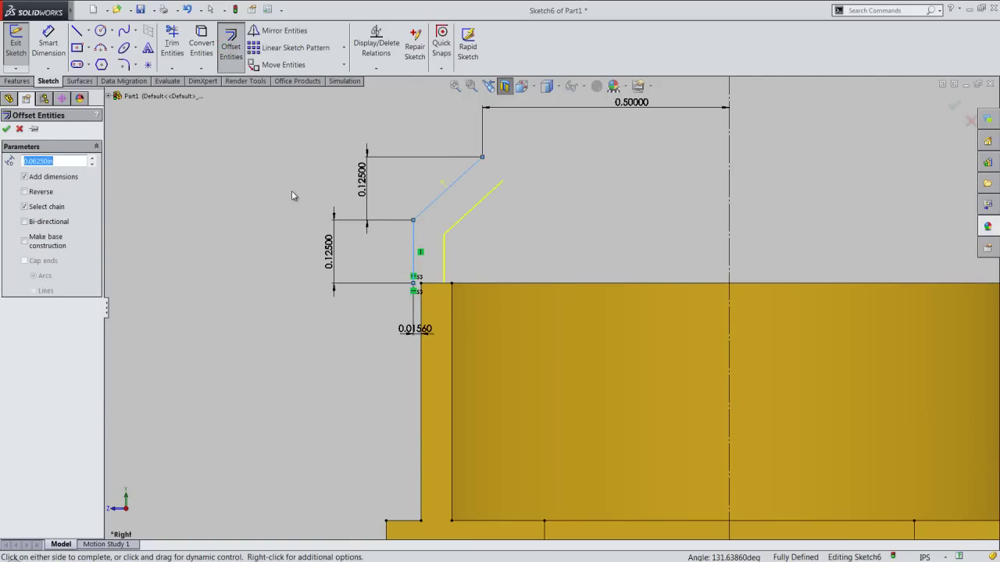
left_click(6, 130)
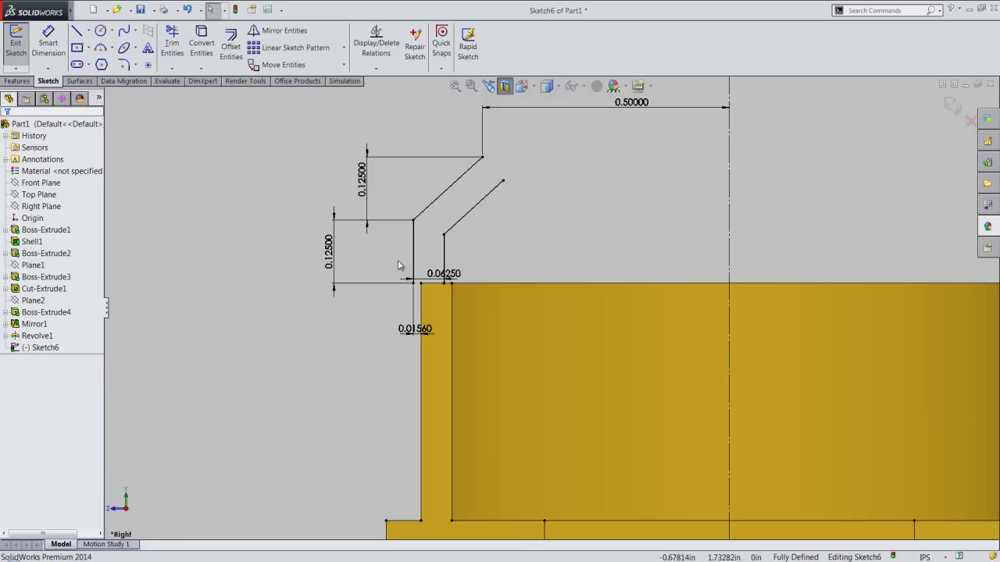
left_click_drag(437, 273, 426, 252)
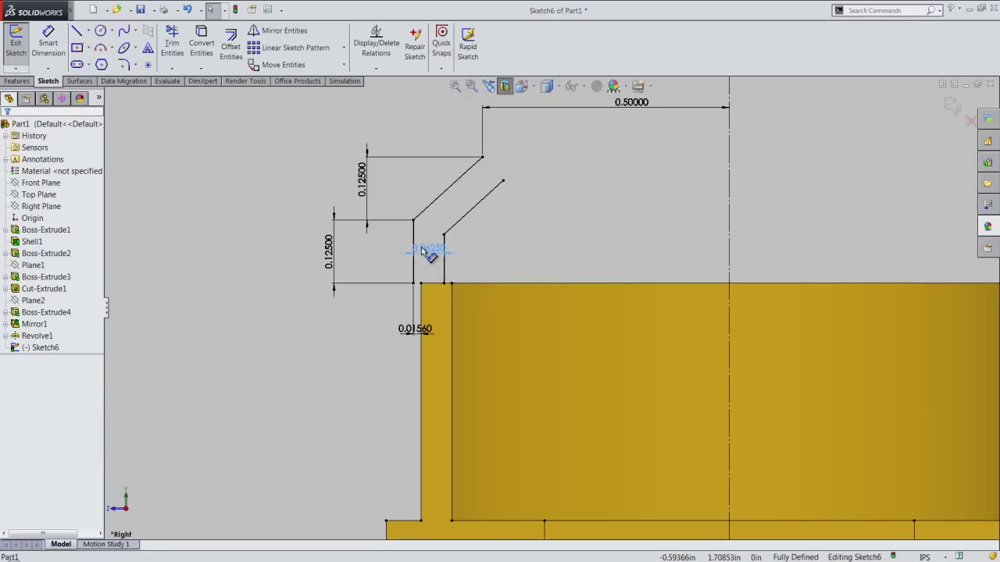
left_click(505, 256)
Draw a horizontal line from the diagonal's top end to the right
right_click(519, 230)
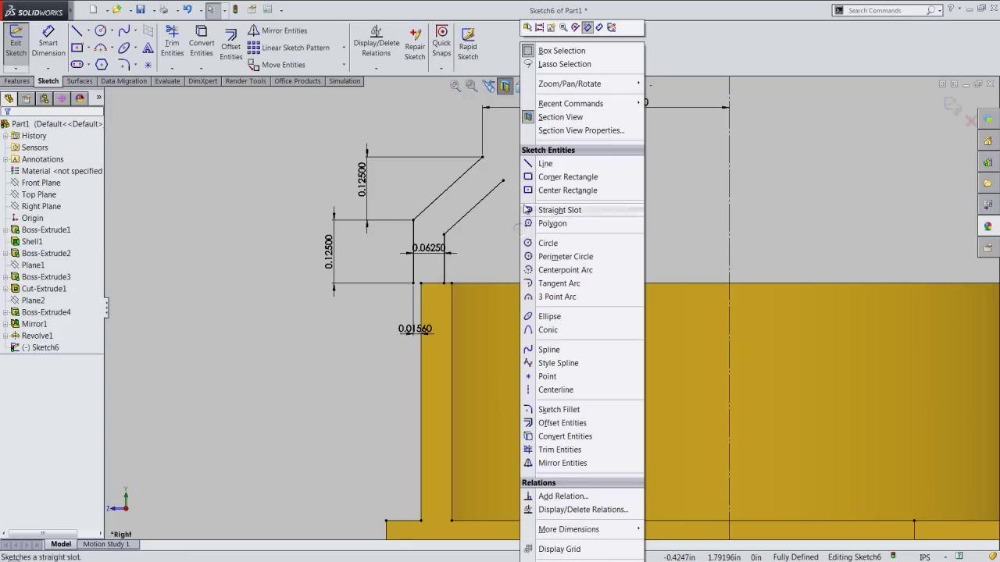
left_click(538, 165)
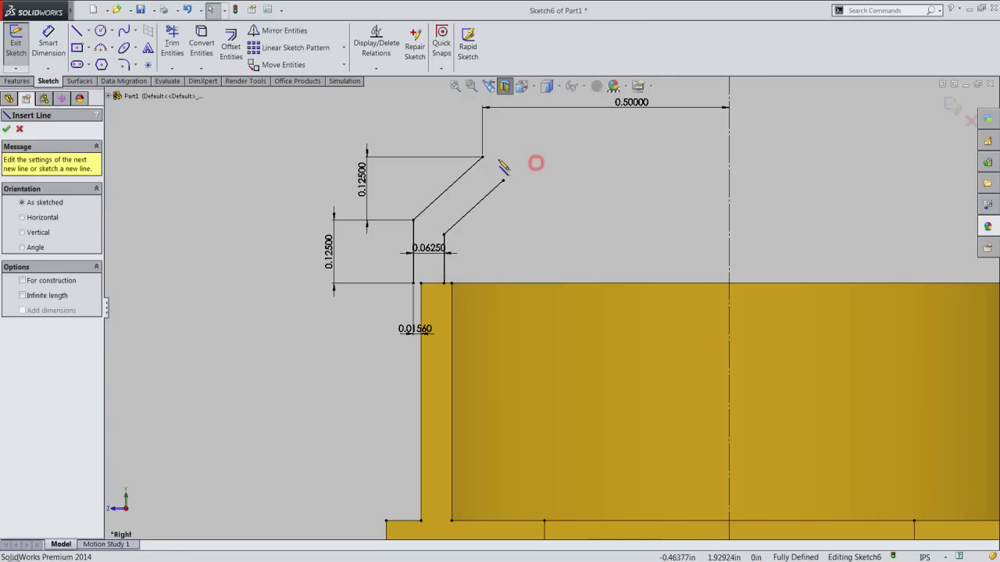
left_click(481, 158)
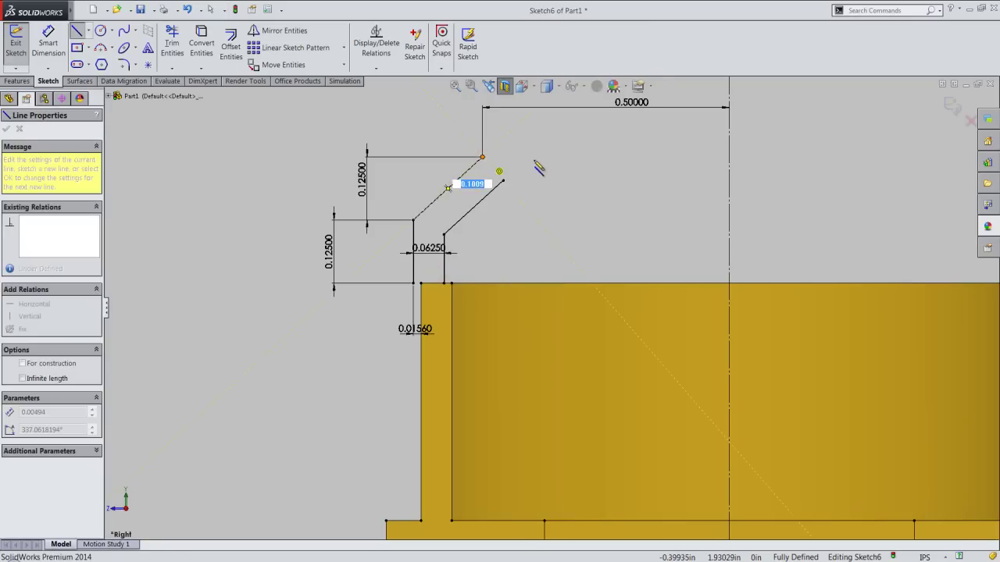
left_click(554, 157)
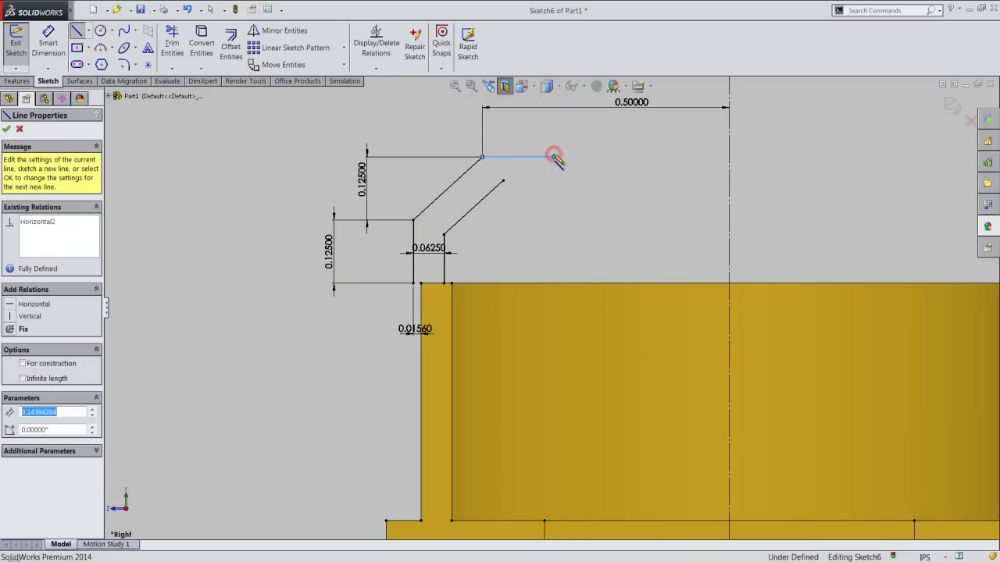
right_click(554, 156)
left_click(565, 160)
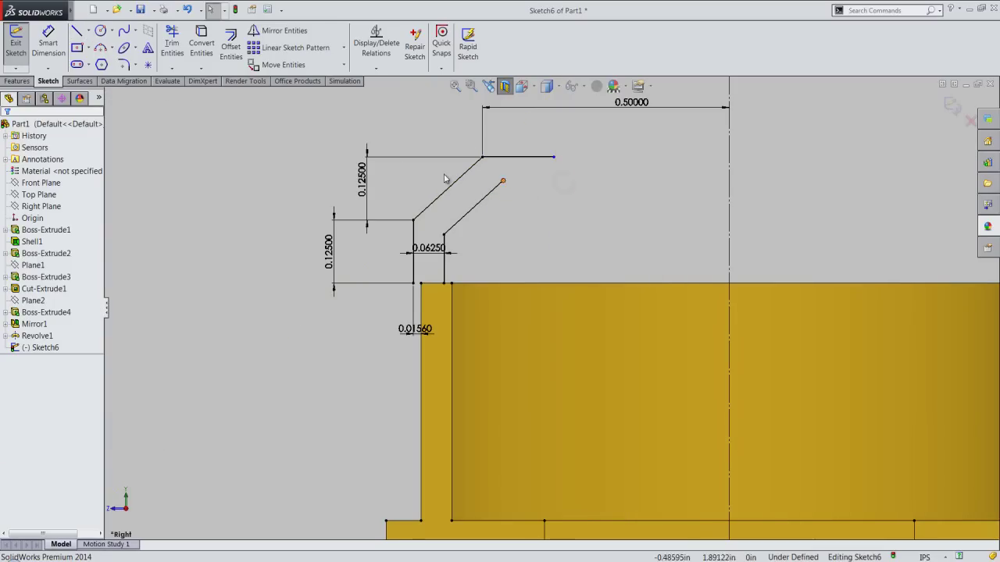
Trim off the short line stub extending past the diagonal
left_click(175, 68)
left_click(189, 92)
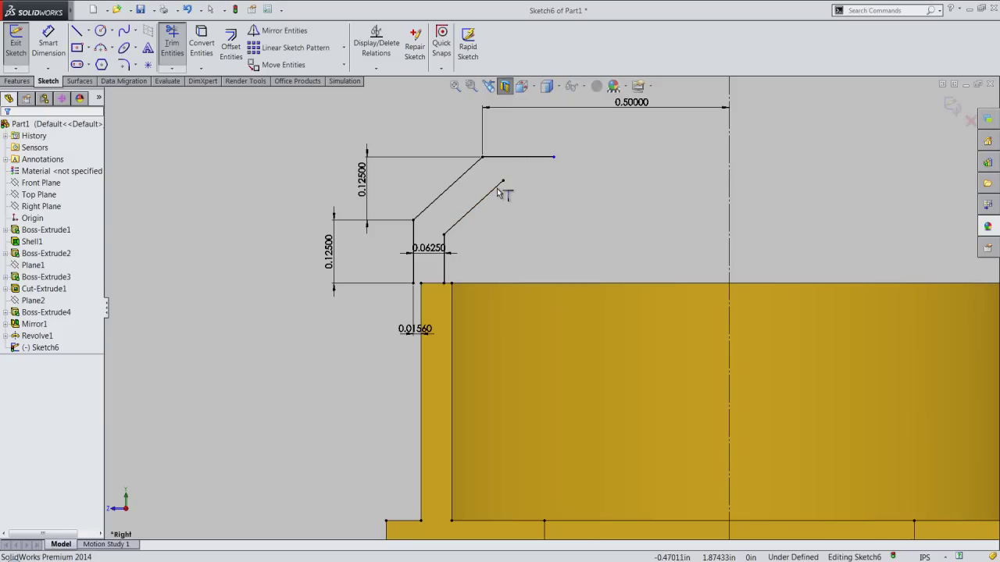
right_click(528, 202)
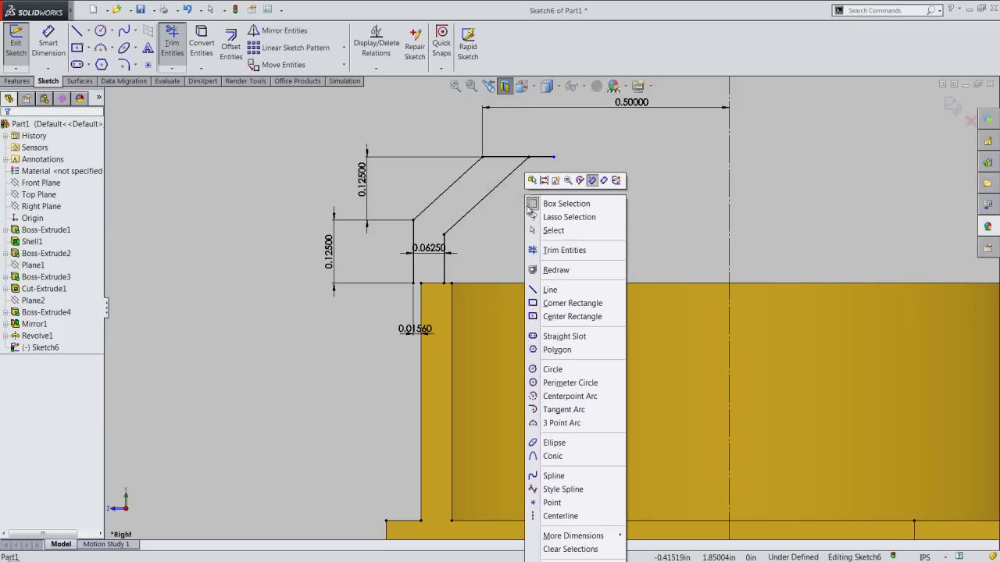
left_click(550, 250)
left_click(544, 157)
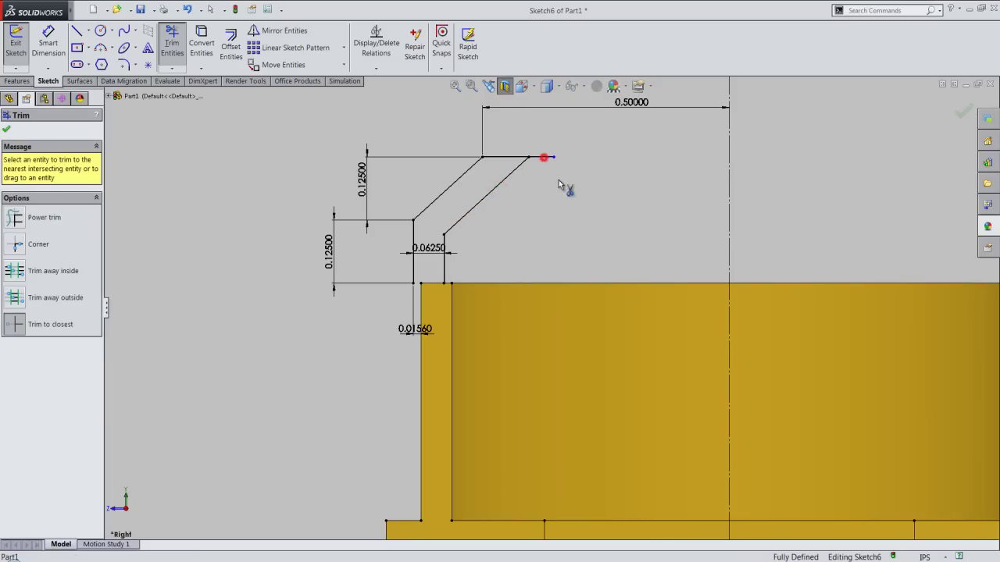
right_click(565, 188)
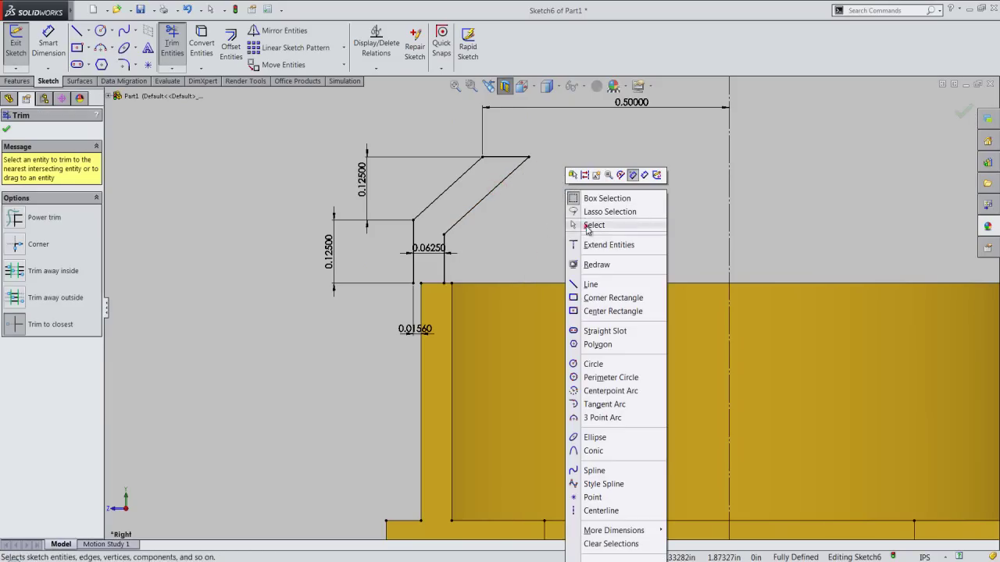
left_click(588, 227)
Close the profile's base with a 0.0625 horizontal line
right_click(588, 231)
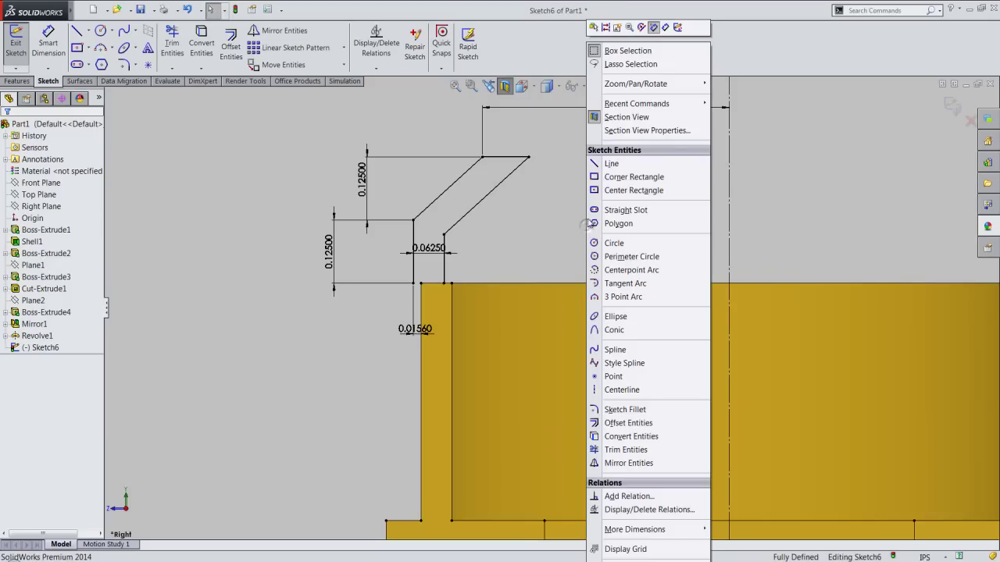
left_click(601, 165)
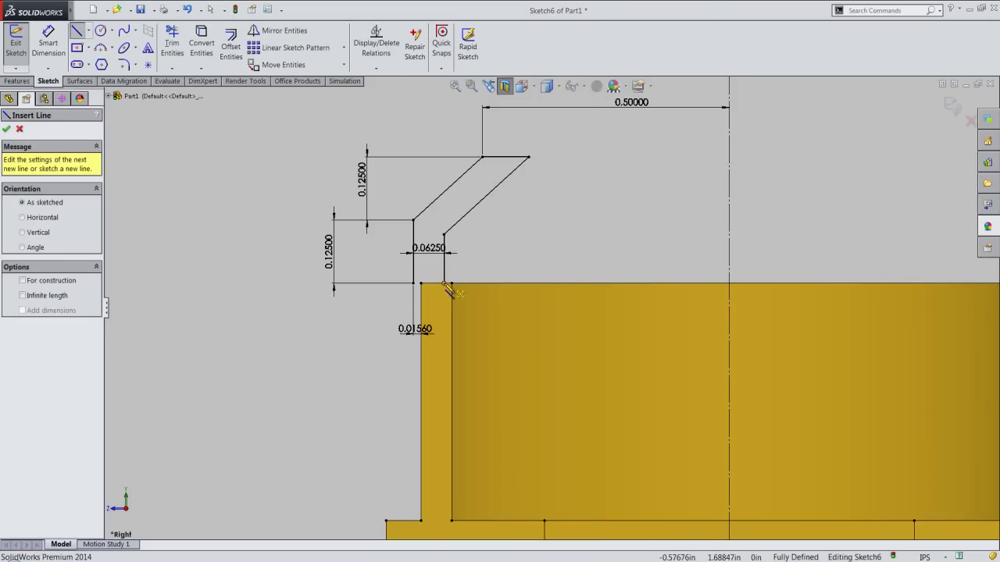
left_click_drag(444, 282, 413, 282)
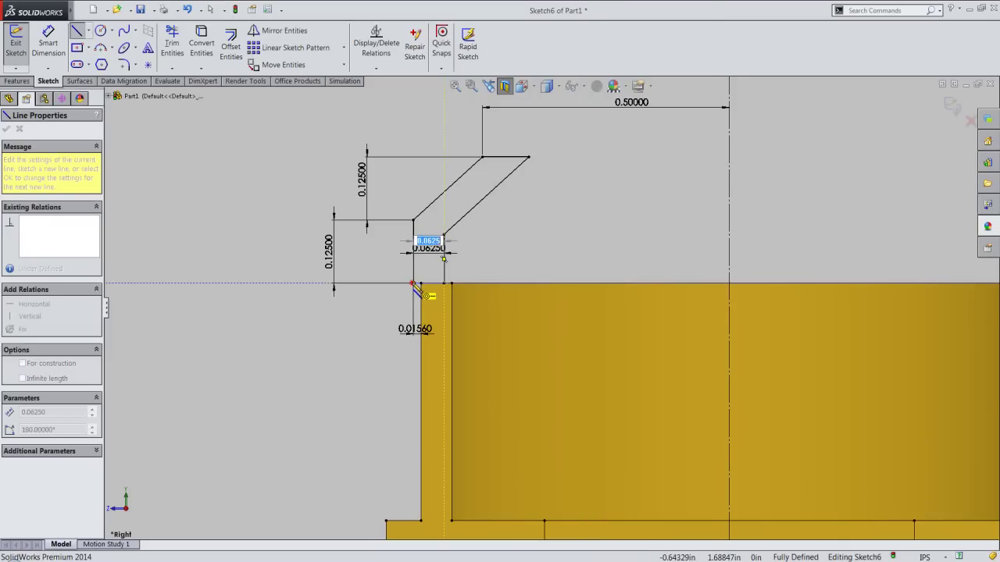
right_click(531, 251)
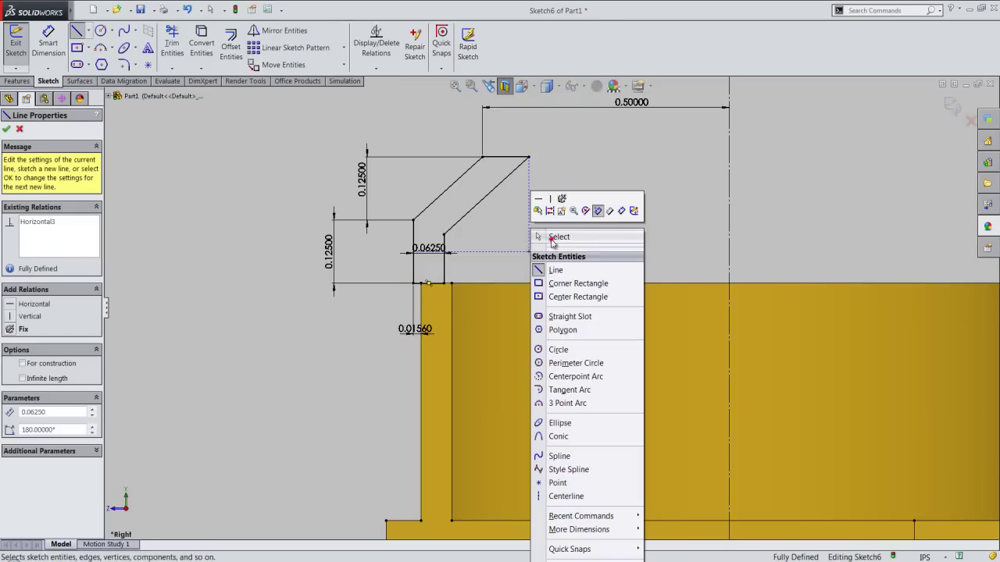
left_click(550, 237)
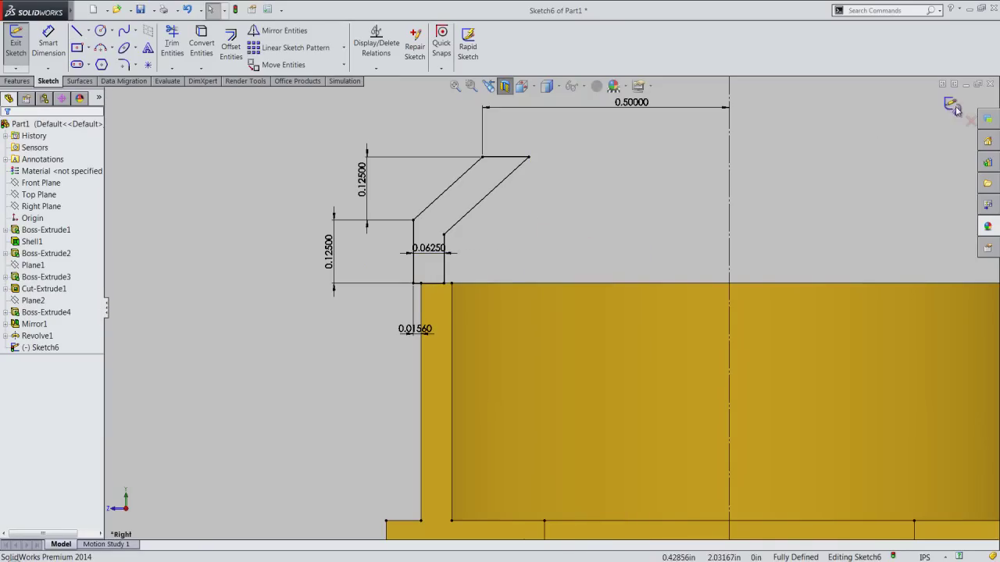
Revolve the profile 360° about the vertical centerline, then turn off section view and show isometric
key("r")
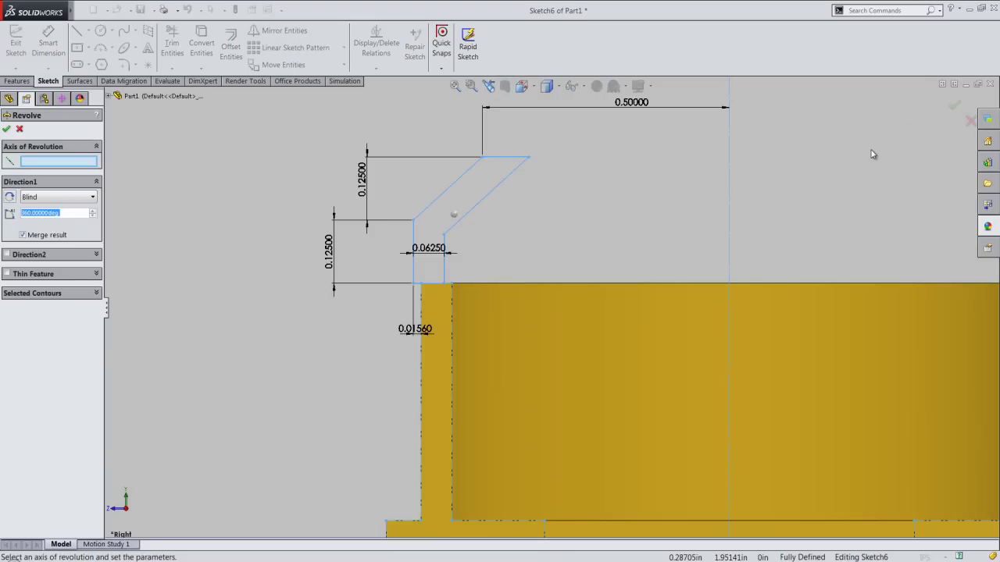
left_click(729, 183)
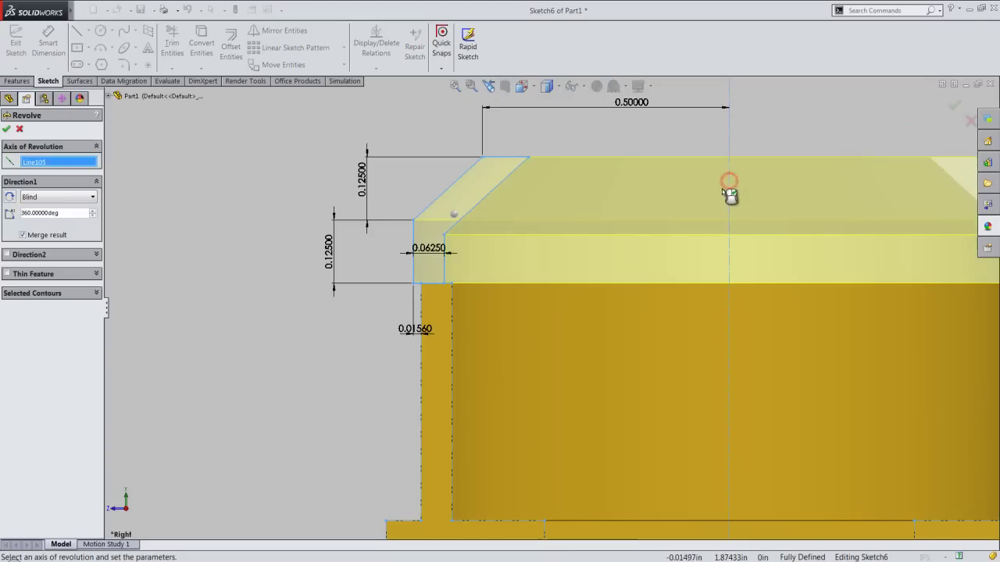
left_click(7, 129)
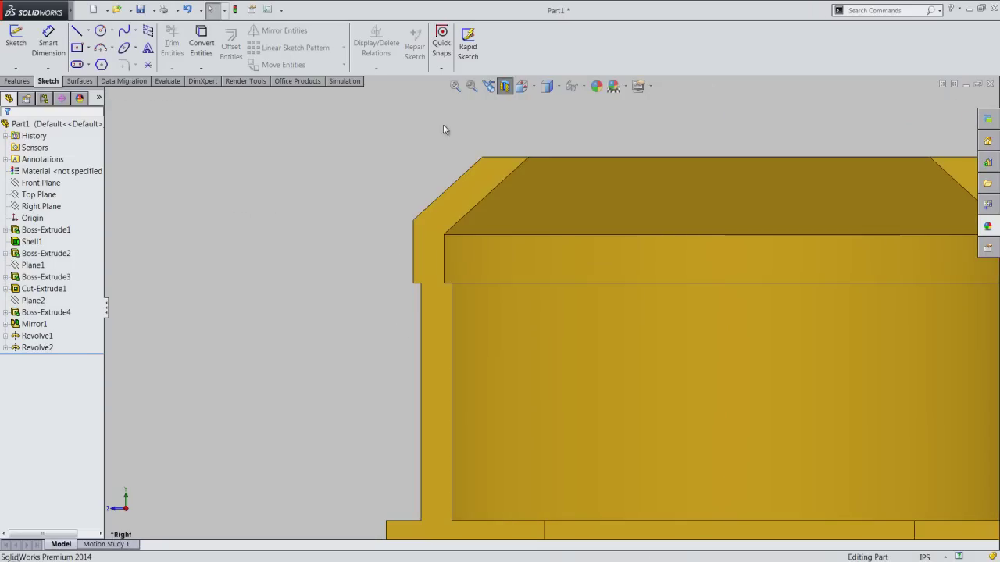
left_click(504, 86)
key("f")
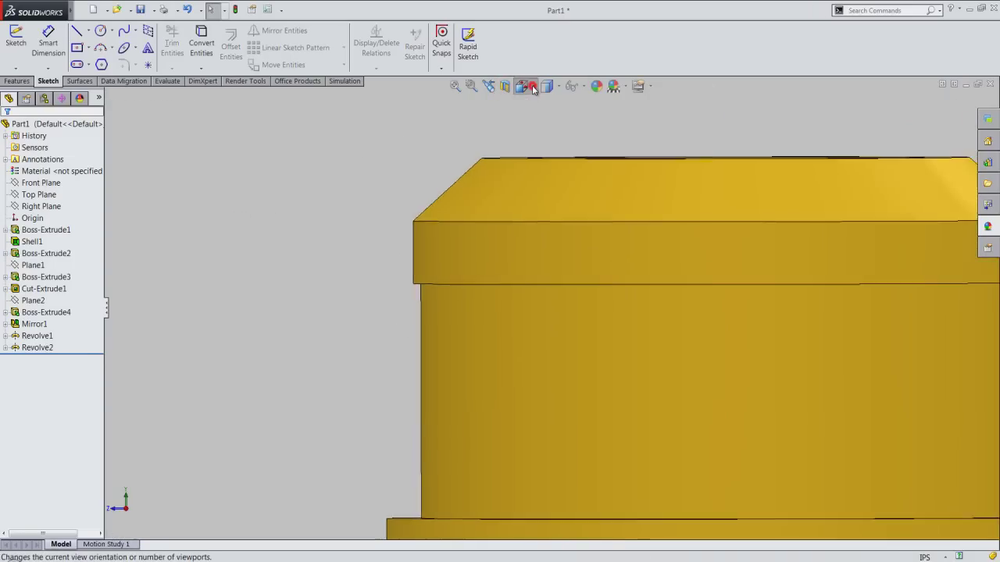
left_click(522, 85)
left_click(556, 269)
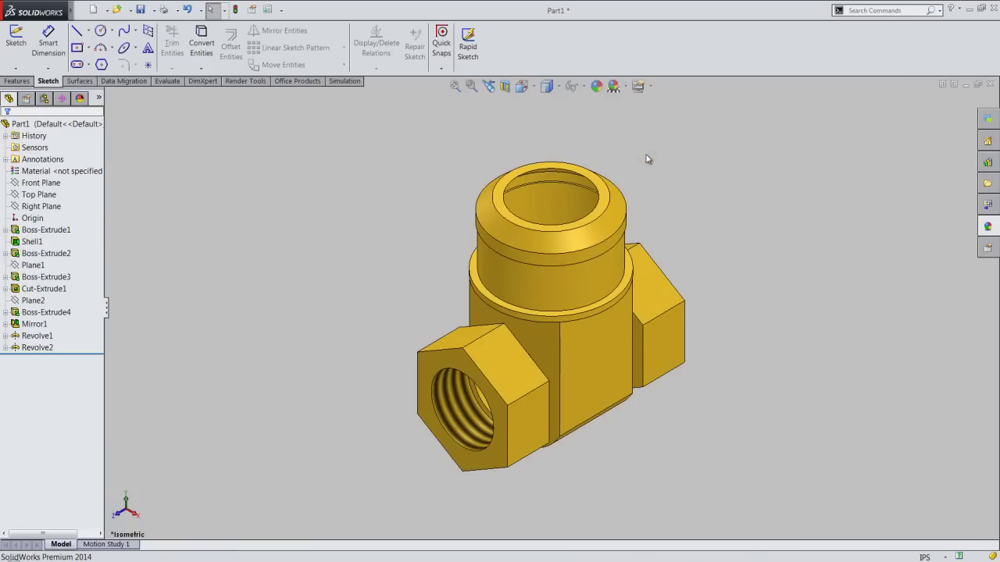
Save the part and start a new sketch on the stub's top ring face
left_click(141, 10)
left_click(17, 81)
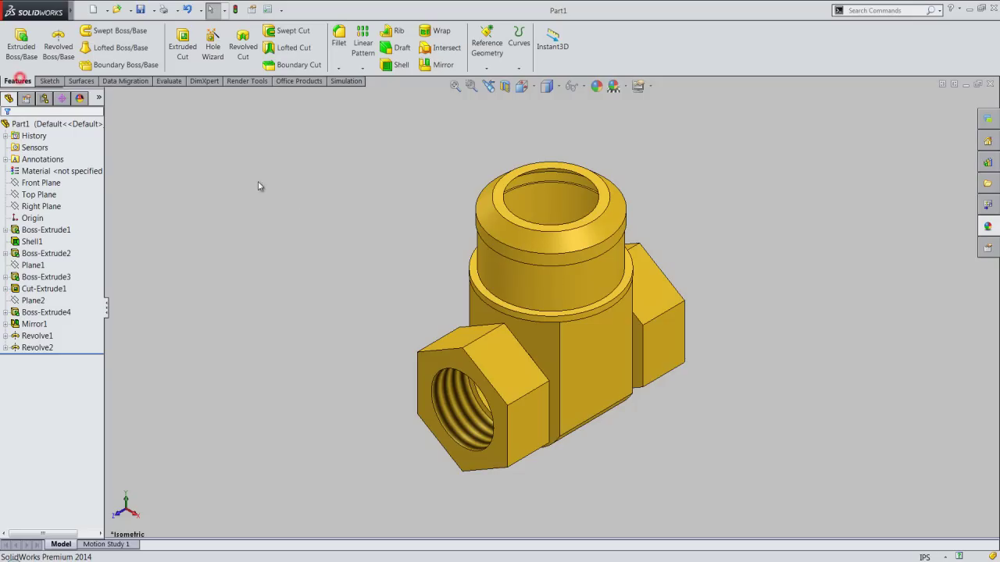
scroll(490, 161, "down", 2)
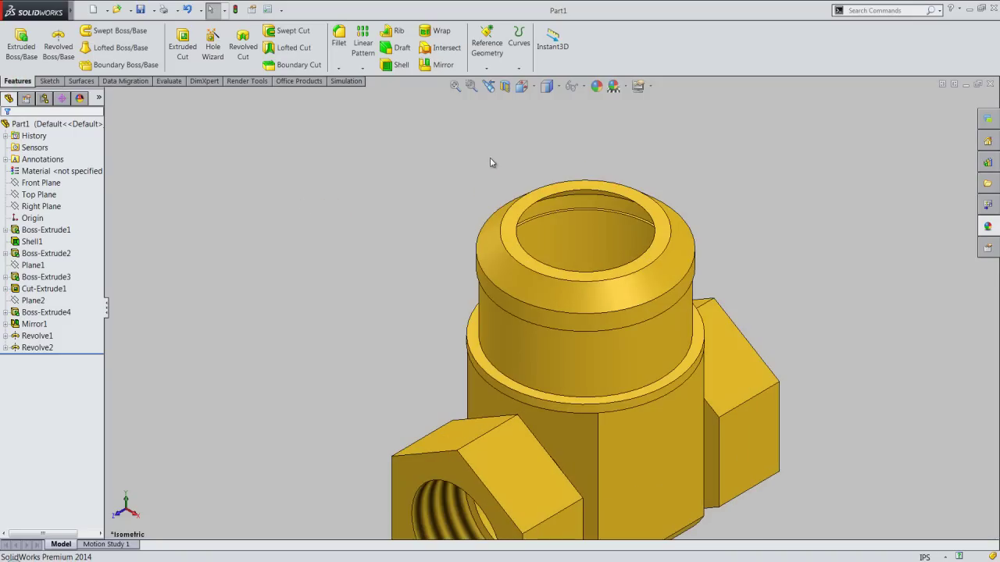
left_click(514, 224)
left_click(550, 189)
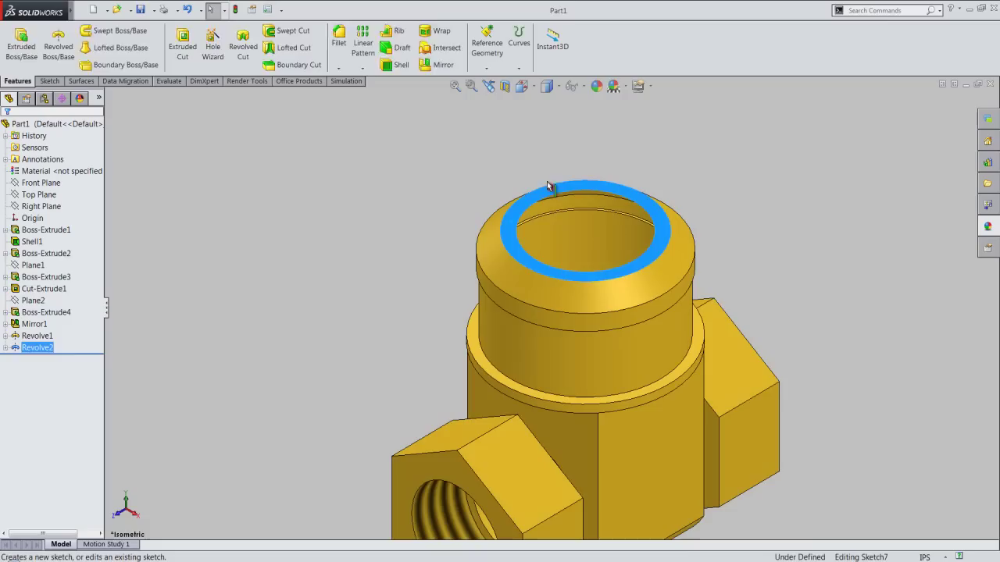
left_click(522, 145)
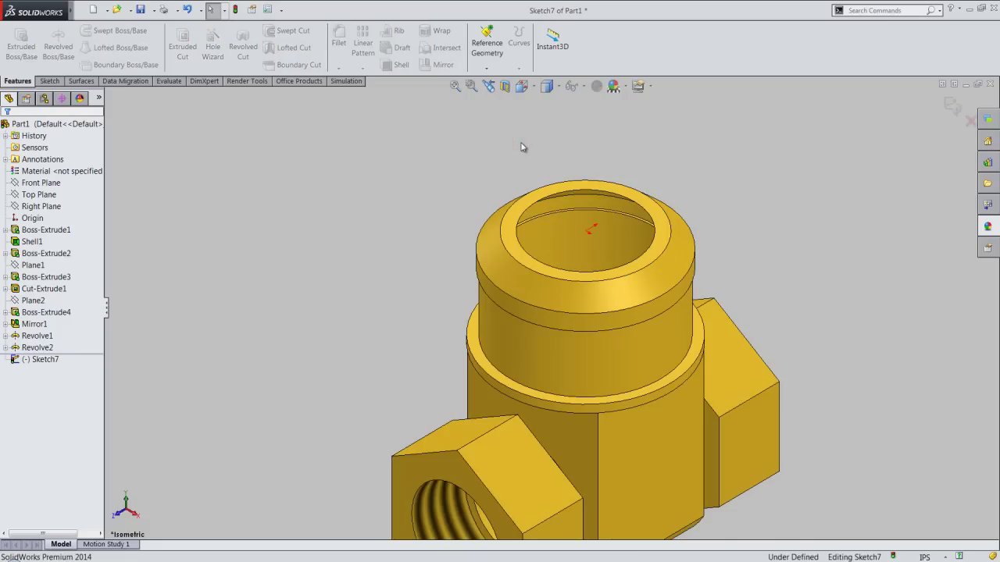
left_click(562, 148)
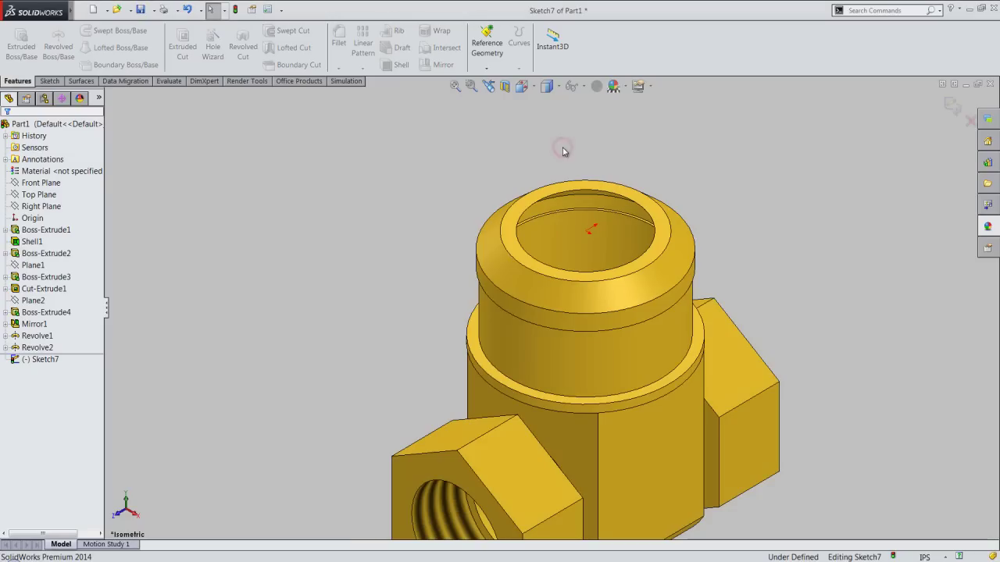
In Top view, convert the stub's 1.00 in inner circular edge into sketch geometry
left_click(521, 86)
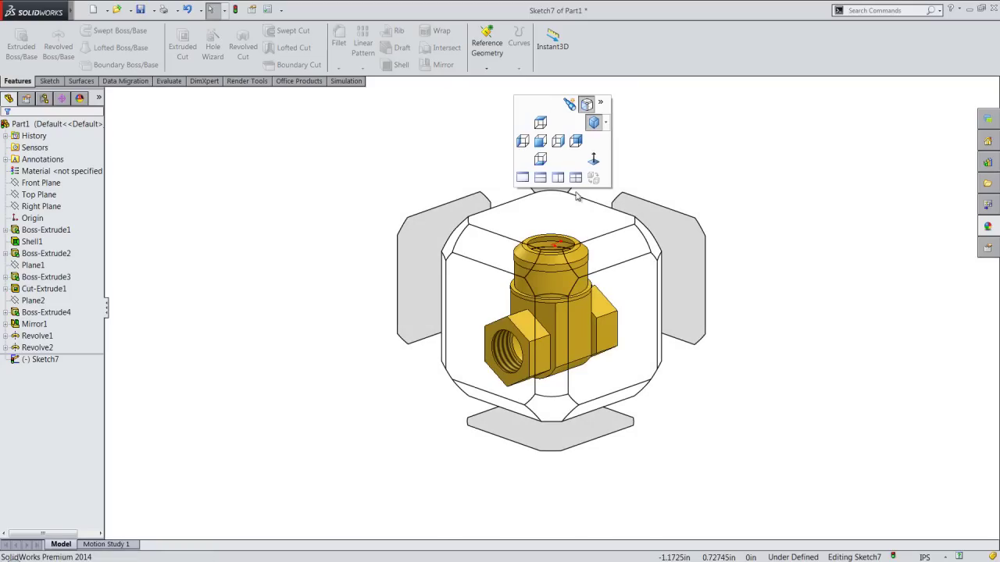
left_click(572, 218)
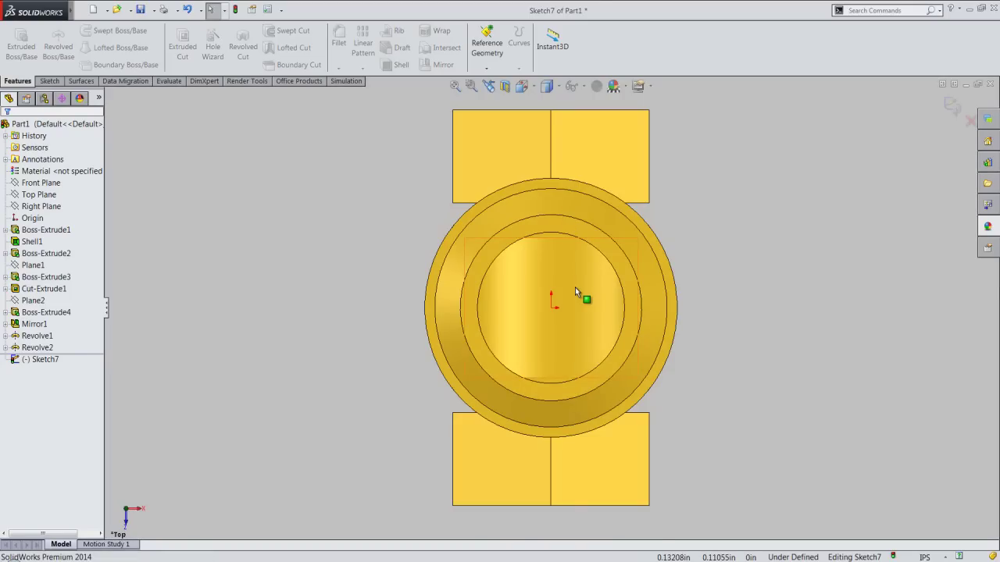
scroll(575, 287, "down", 1)
left_click(738, 255)
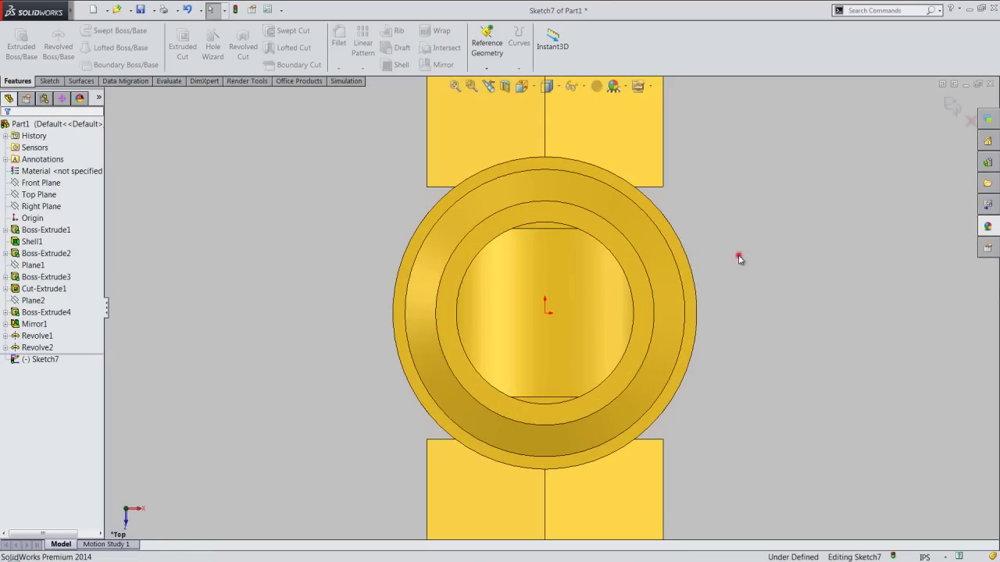
left_click(619, 230)
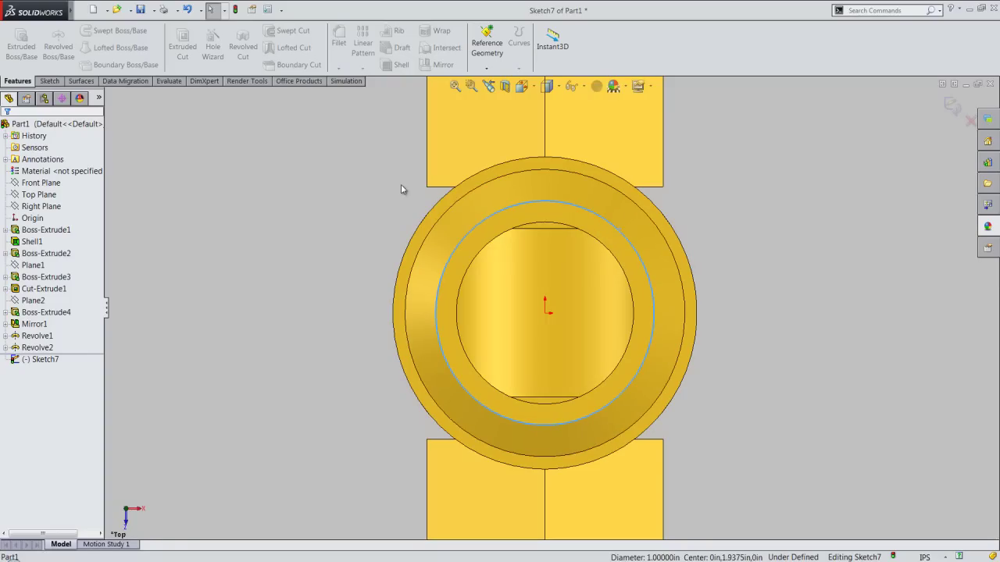
left_click(50, 81)
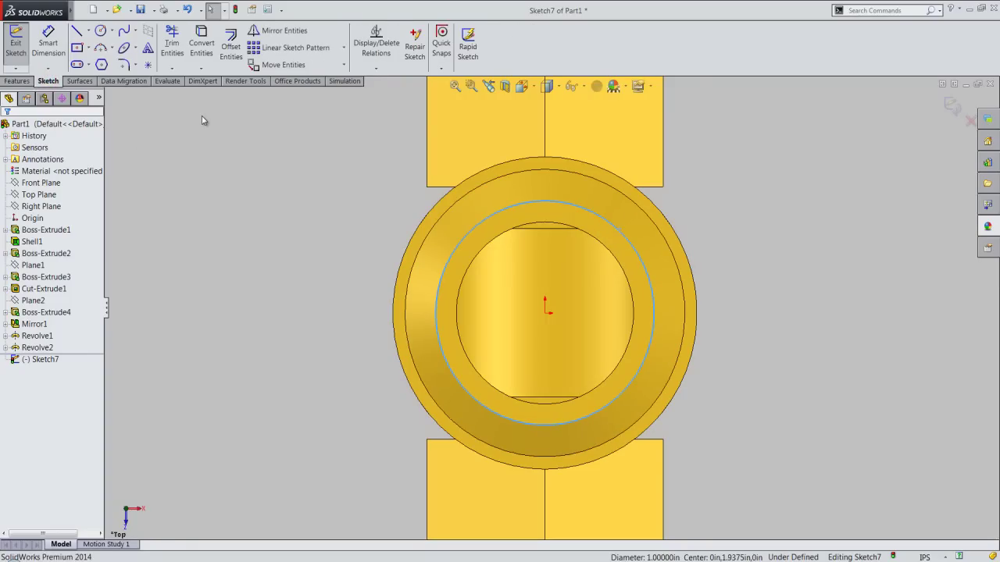
left_click(201, 39)
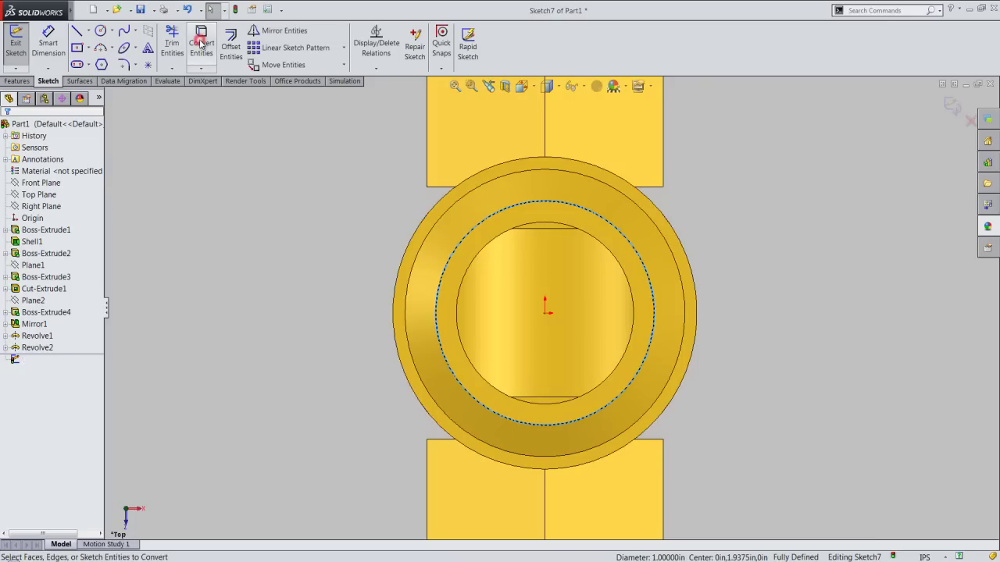
left_click(222, 181)
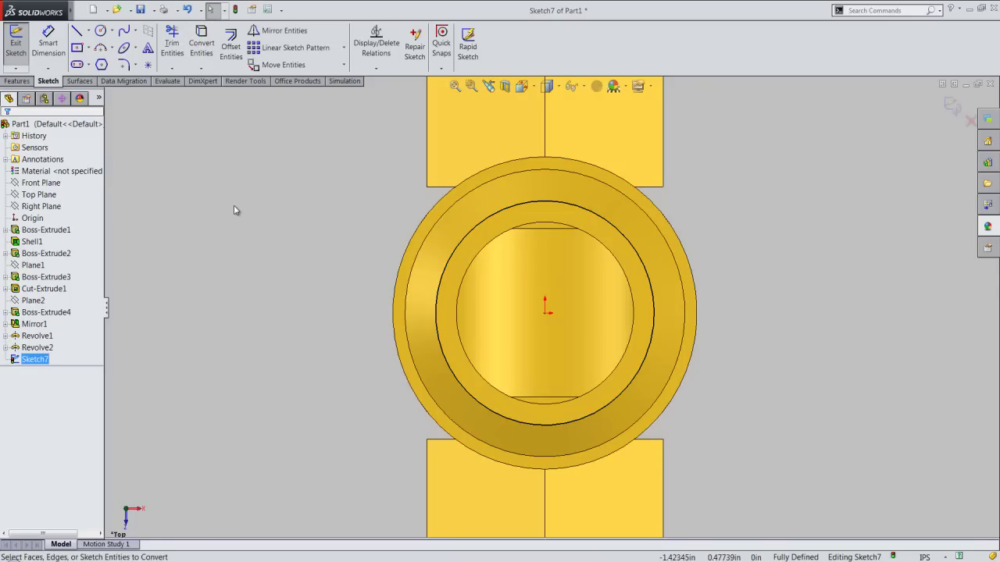
Draw a hexagon centred on the origin, sized out to the converted circle
left_click(102, 65)
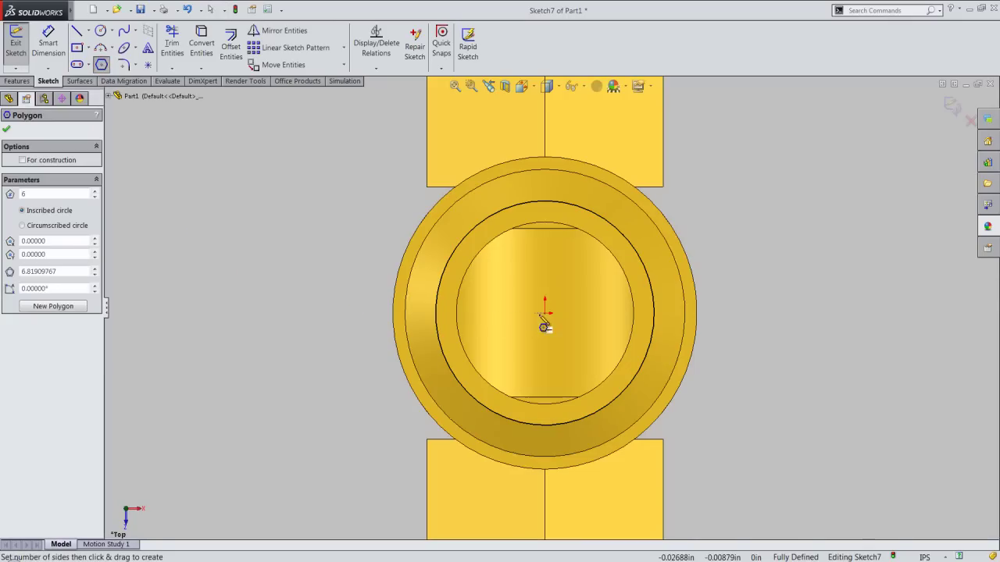
left_click(545, 314)
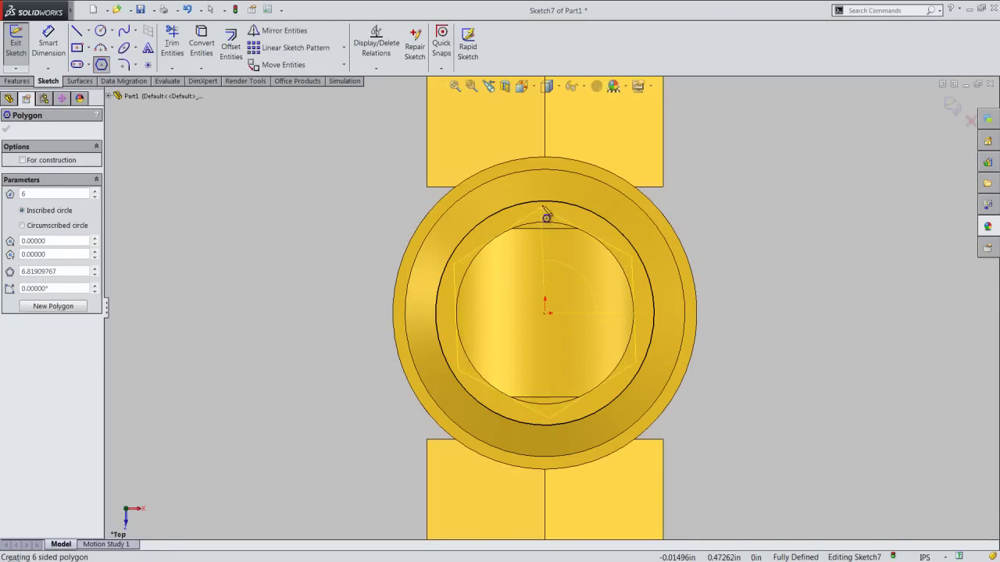
left_click_drag(551, 216, 549, 215)
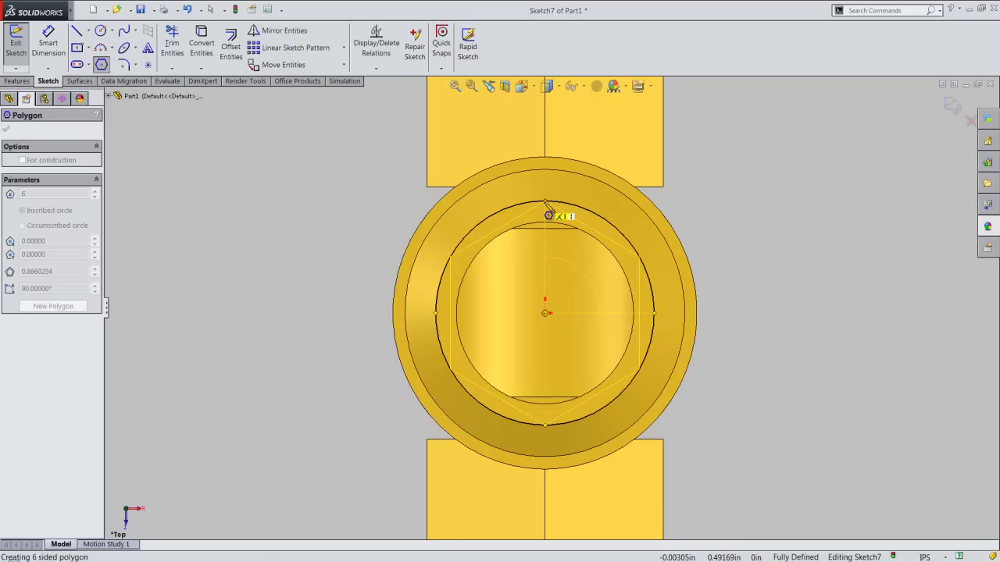
left_click(546, 204)
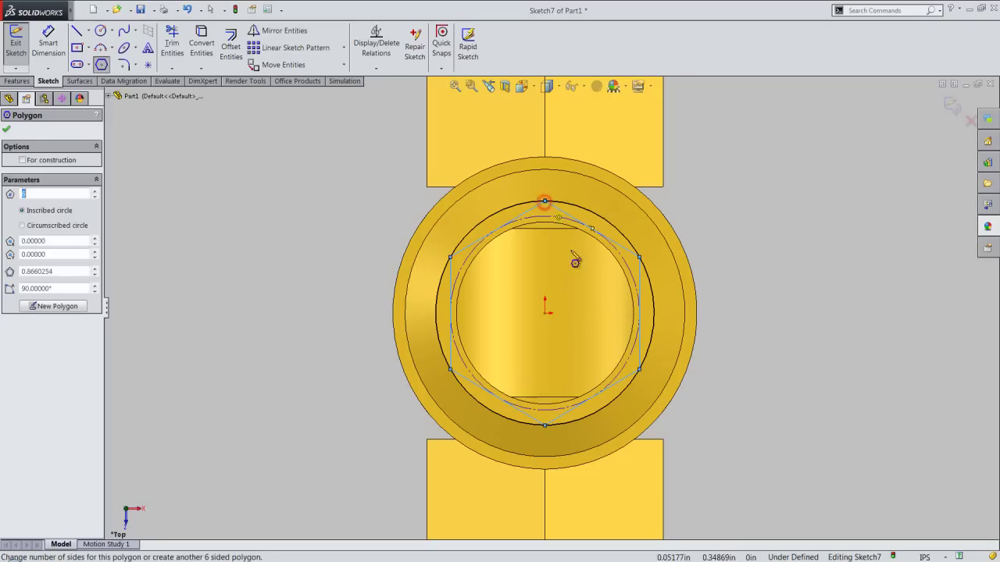
right_click(715, 266)
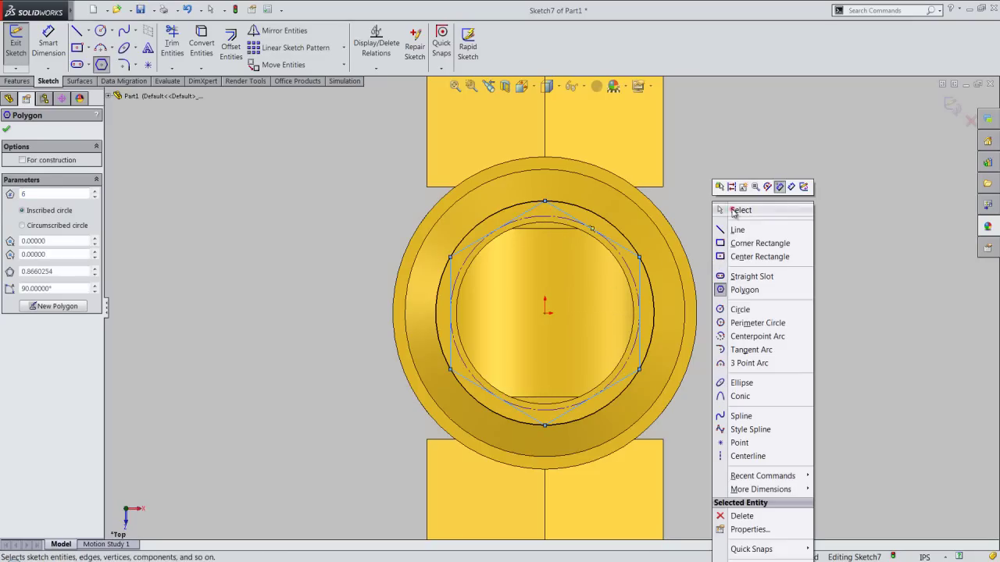
left_click(731, 209)
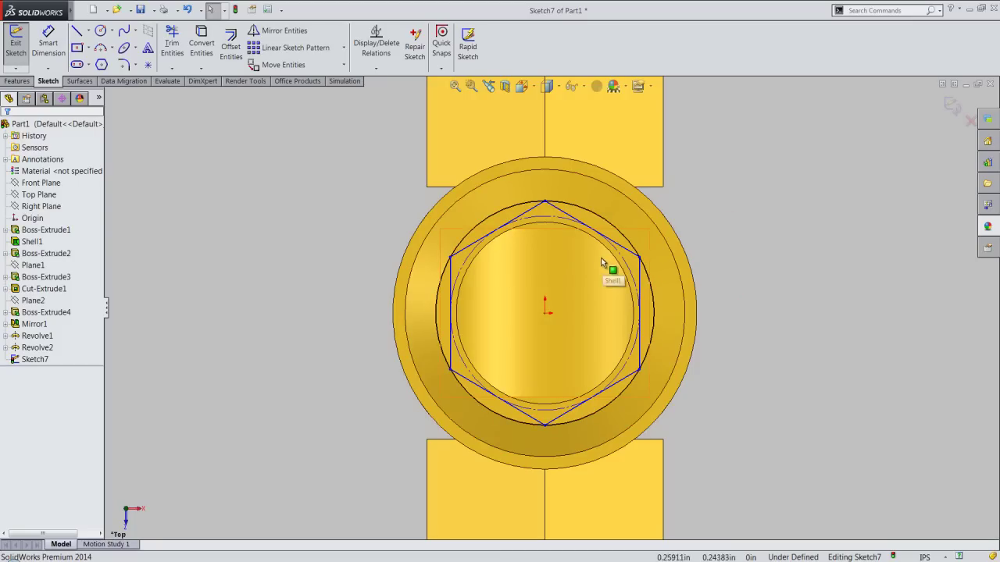
Make a hexagon corner coincident with the circle and its right side vertical
left_click(544, 201)
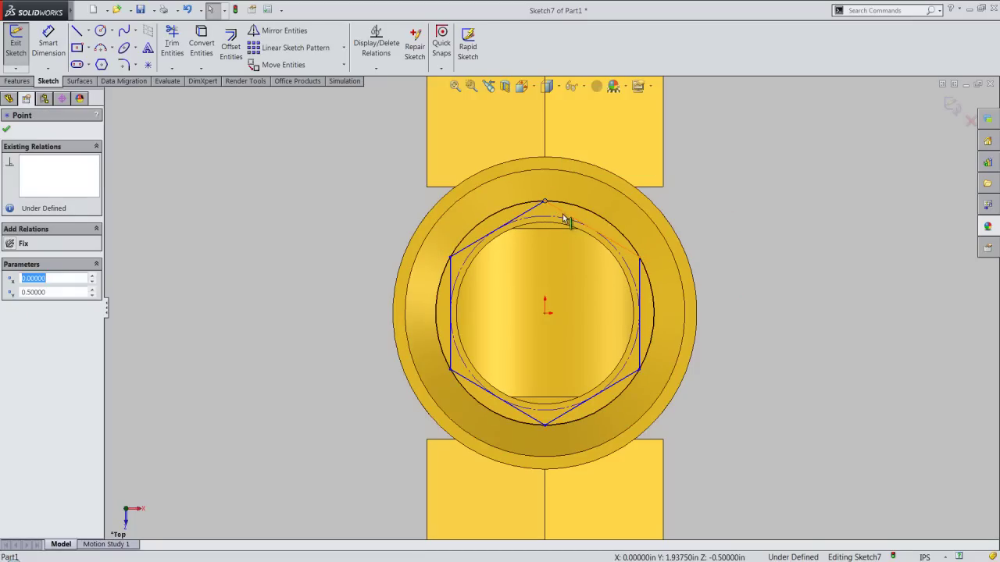
left_click(557, 204, "ctrl")
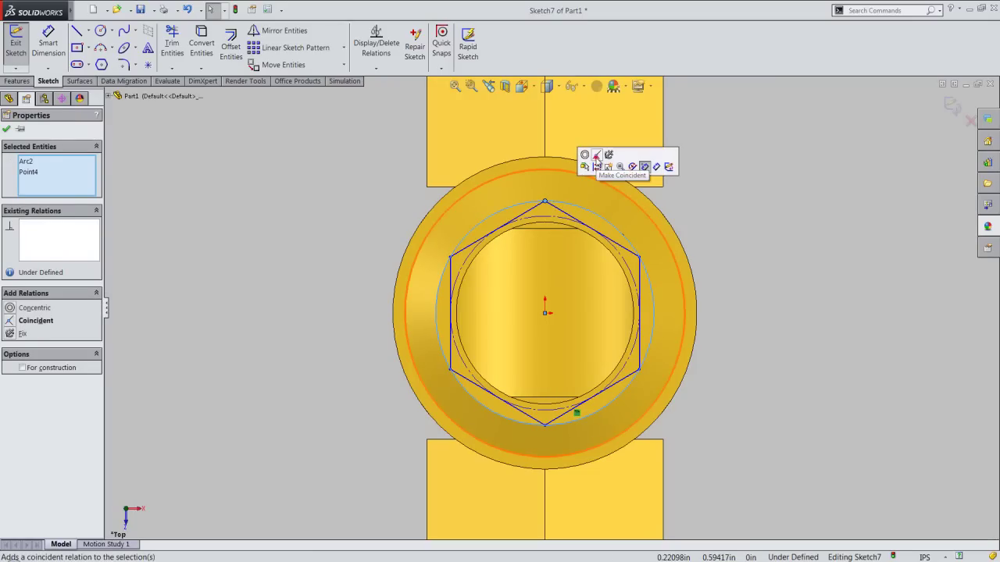
left_click(596, 156)
left_click(720, 217)
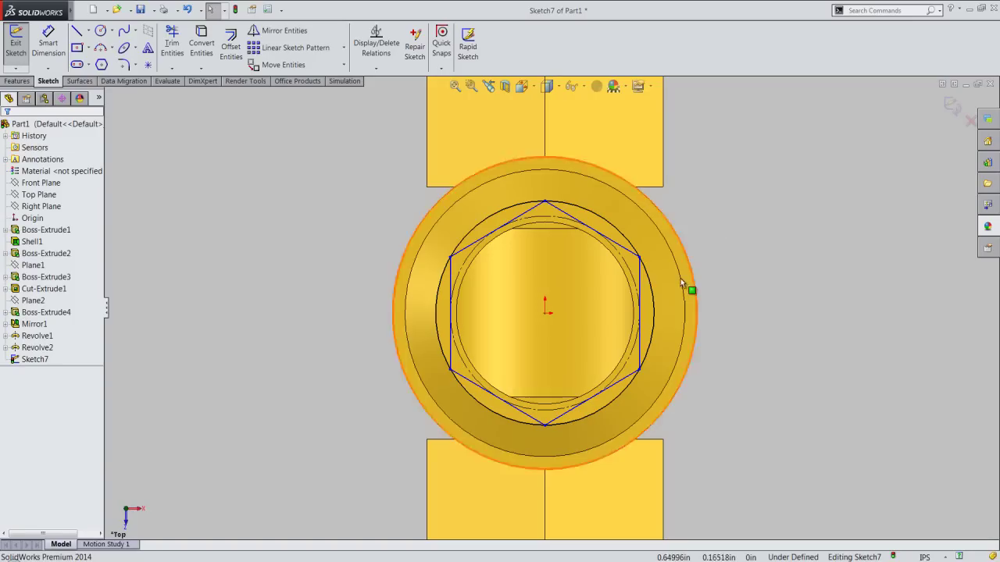
left_click(640, 281)
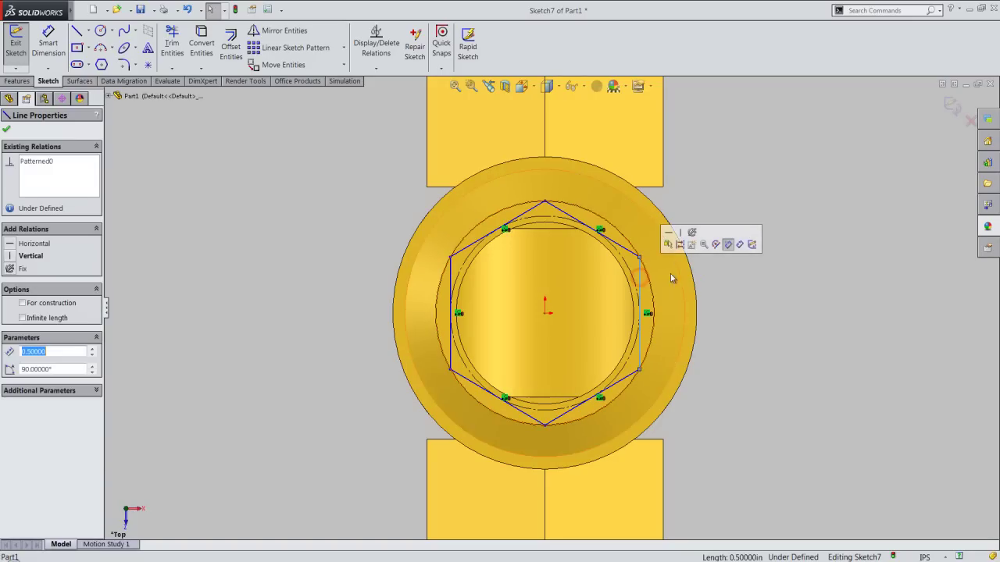
left_click(679, 234)
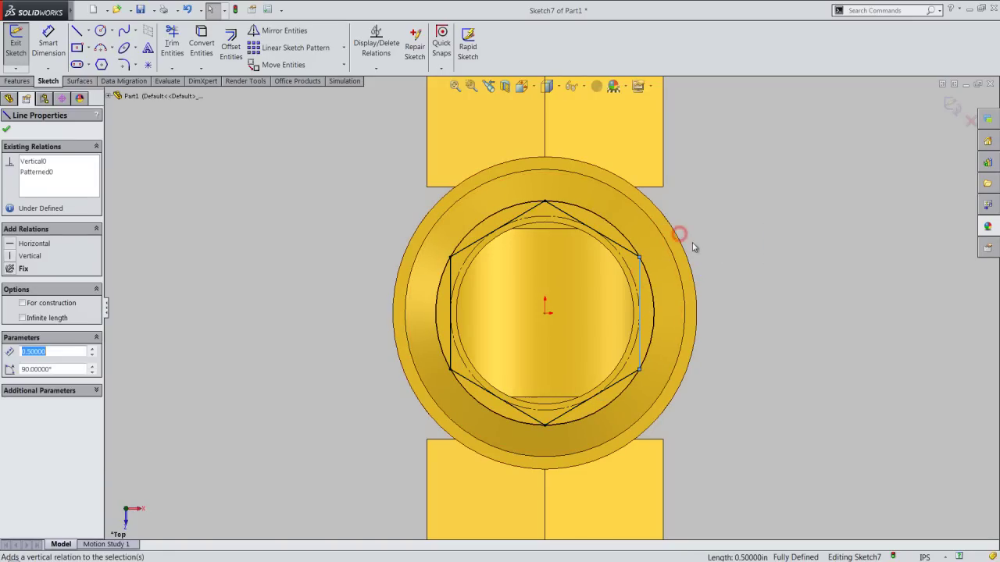
left_click(703, 253)
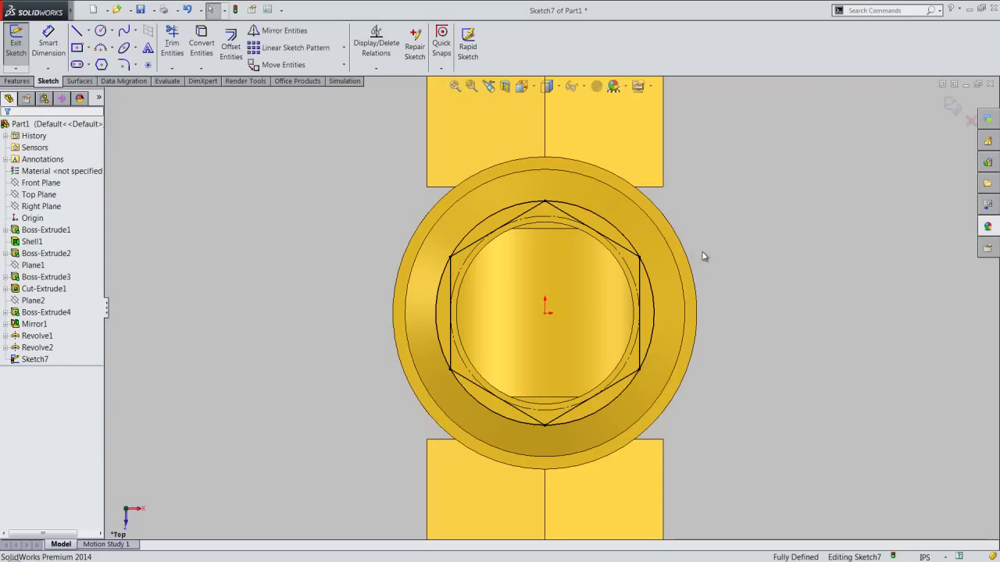
Exit the hexagon sketch and view the part in isometric
left_click(952, 107)
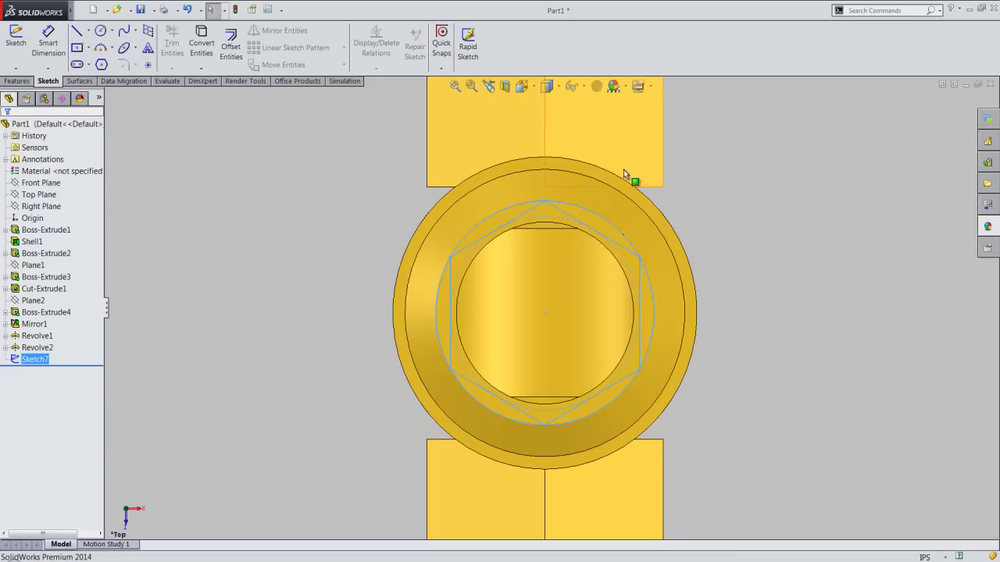
left_click(521, 88)
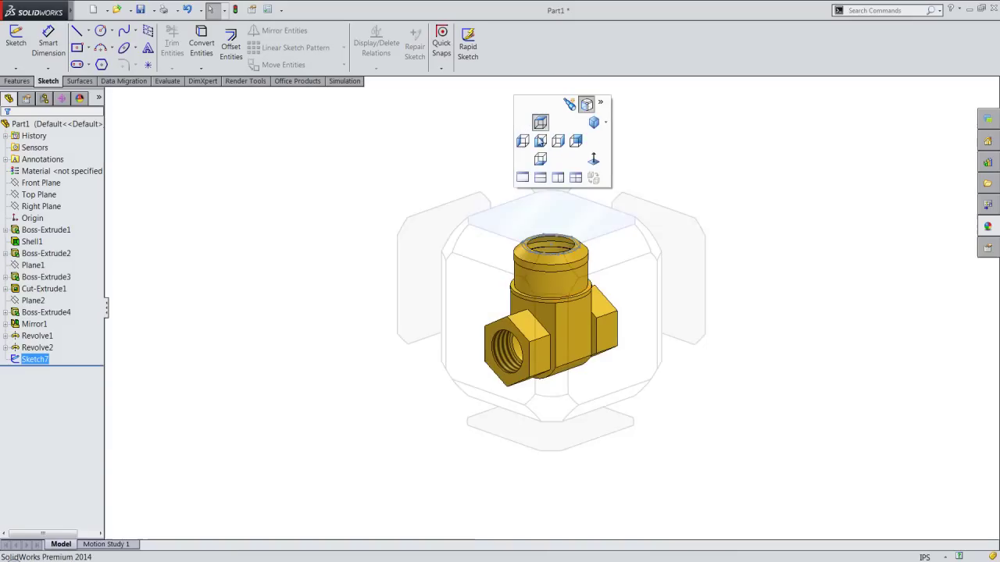
left_click(548, 266)
scroll(557, 167, "down", 3)
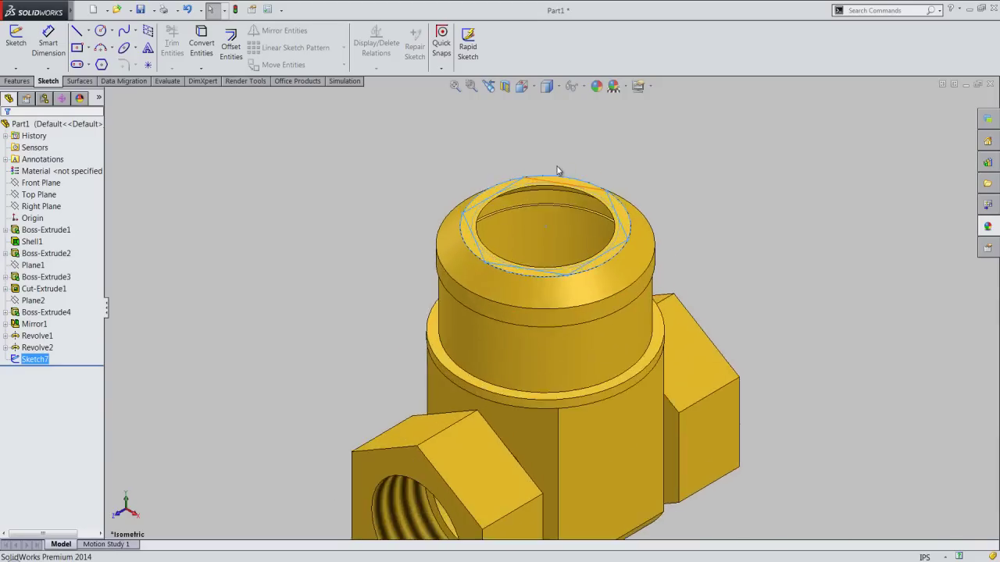
scroll(571, 180, "down", 3)
left_click(686, 191)
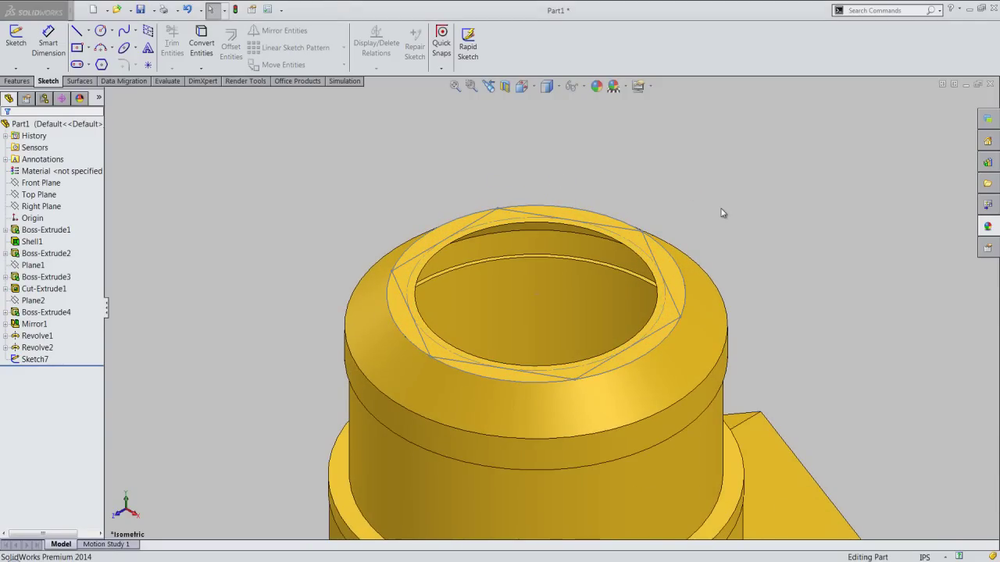
Extrude the hexagon sketch 0.375 in upward
left_click(522, 212)
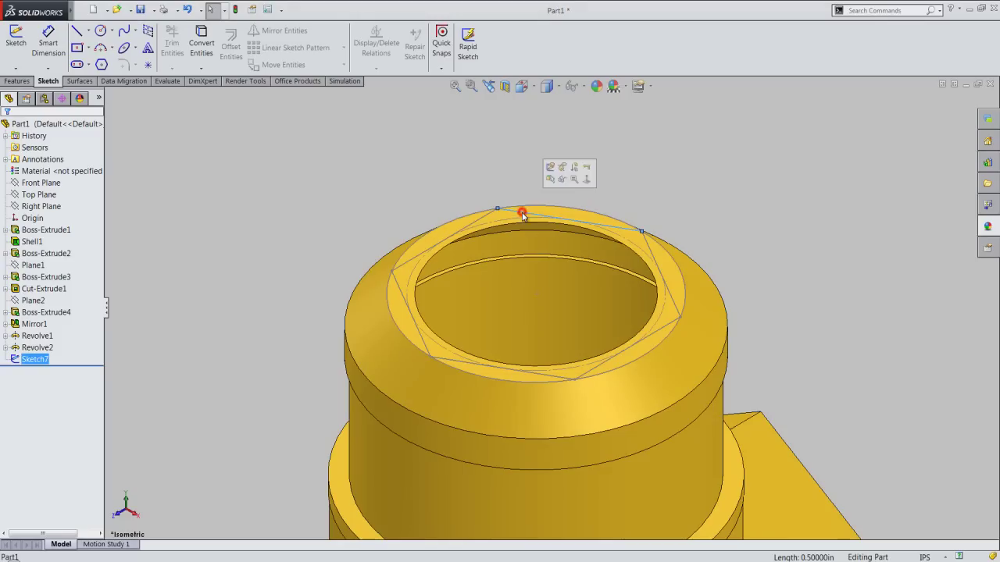
left_click(4, 82)
left_click(21, 47)
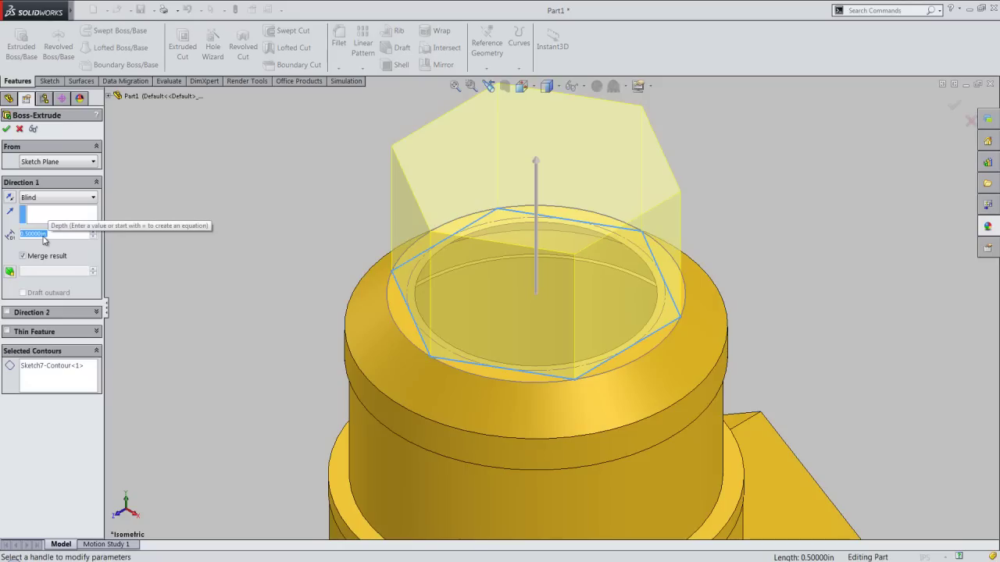
type("375")
key("Return")
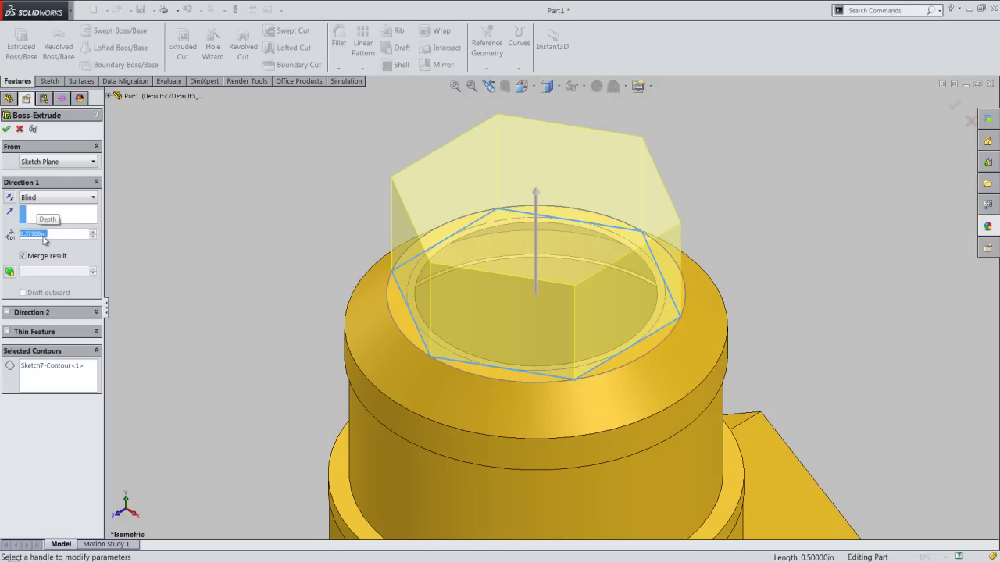
right_click(167, 217)
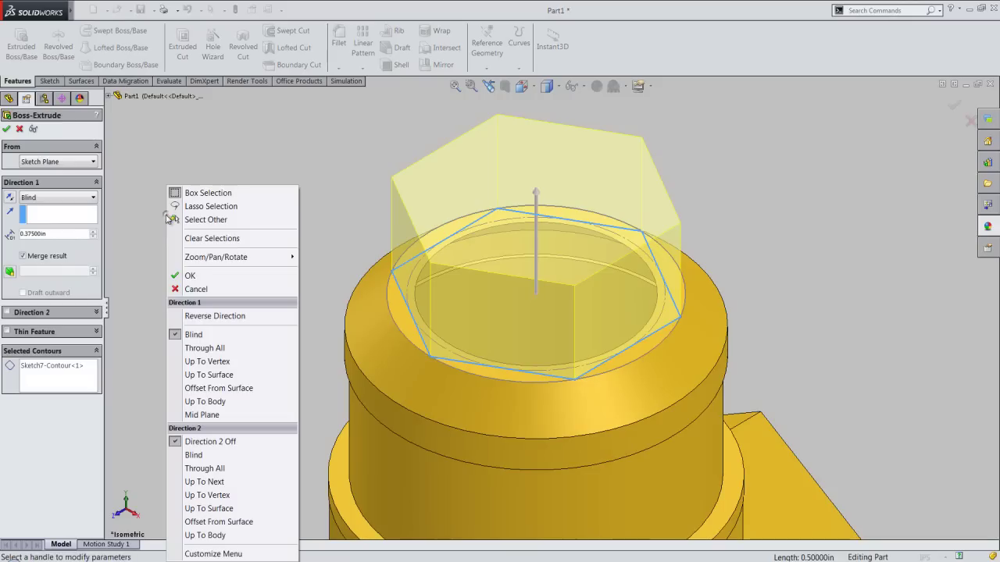
left_click(189, 276)
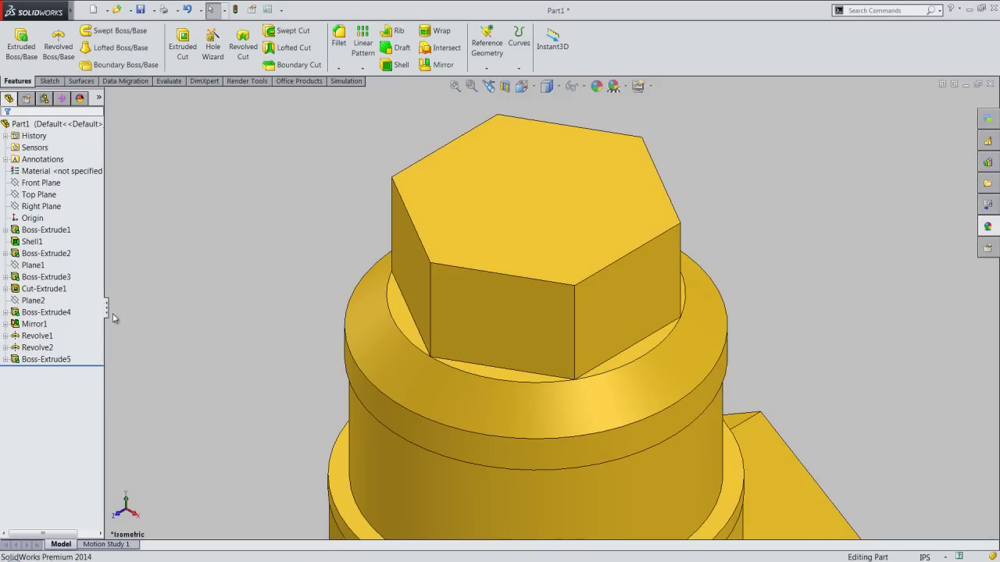
Show Sketch7, the hex extrusion's sketch, on the model
left_click(4, 362)
left_click(31, 372)
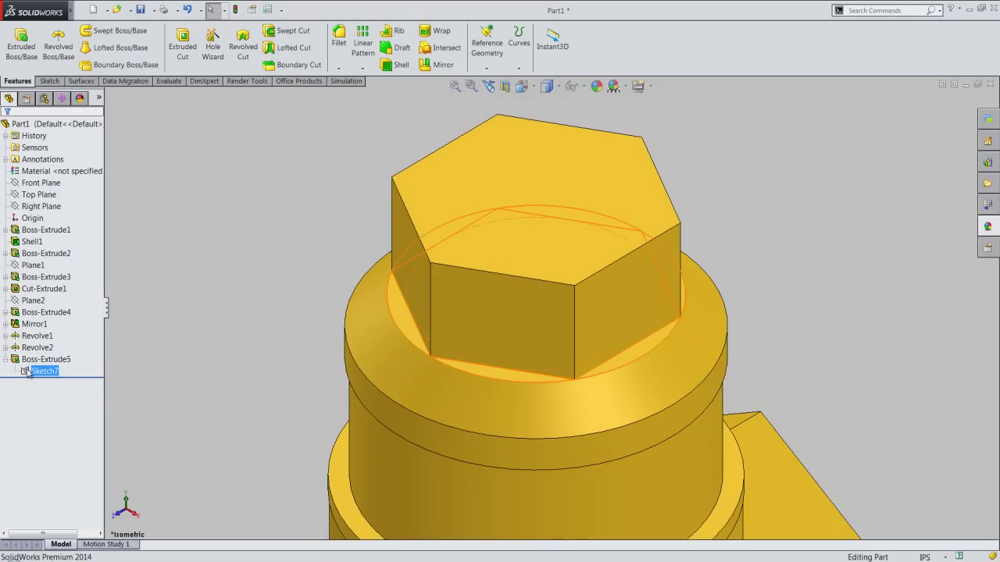
left_click(35, 353)
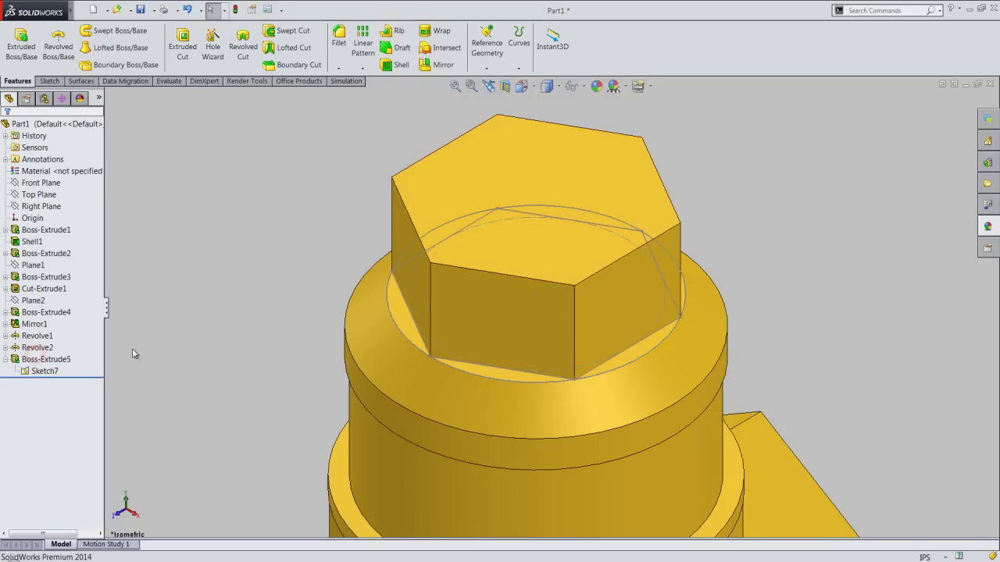
left_click(171, 334)
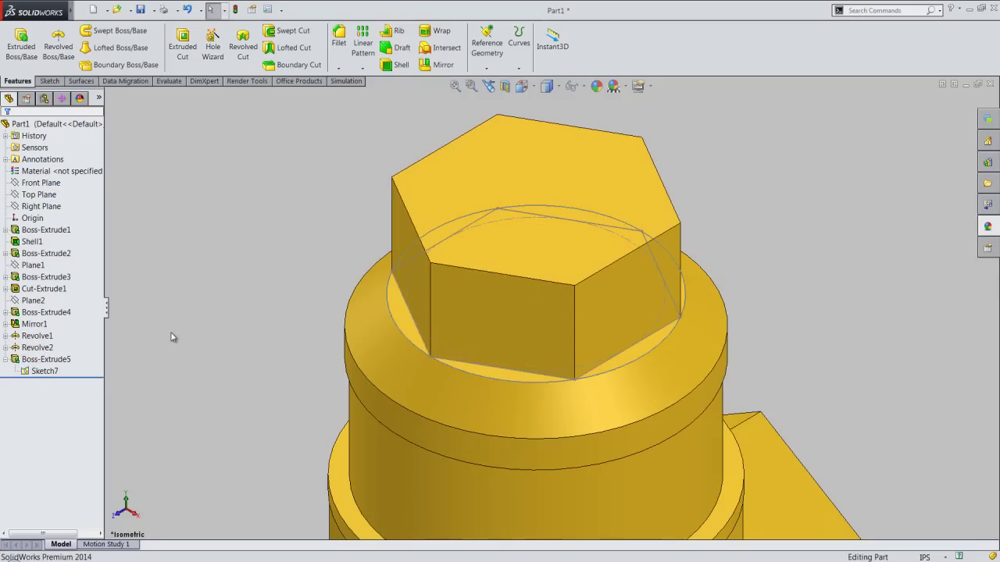
left_click(149, 370)
Extrude Sketch7's circle contour 0.0078125 in as a thin round layer
left_click(21, 43)
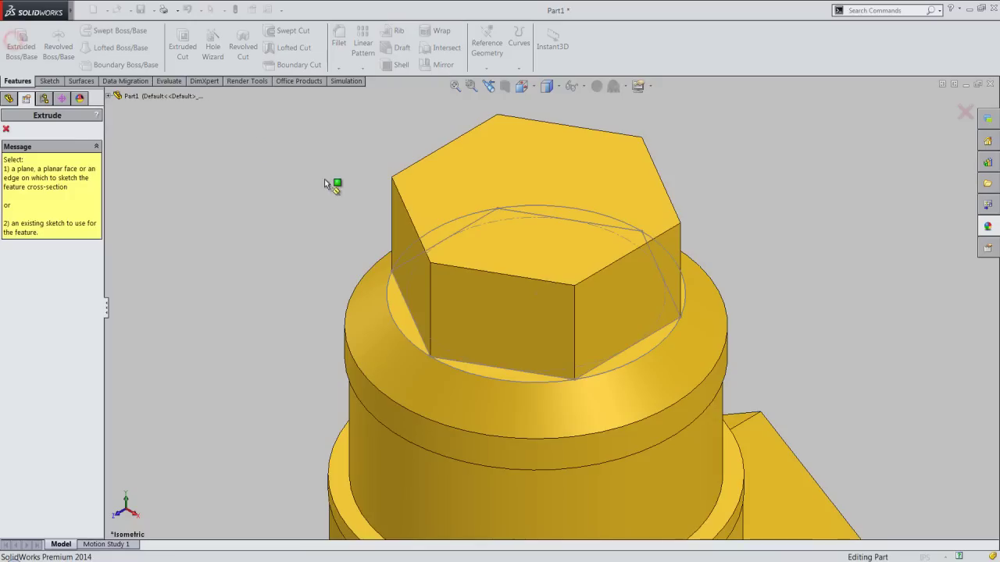
left_click(390, 297)
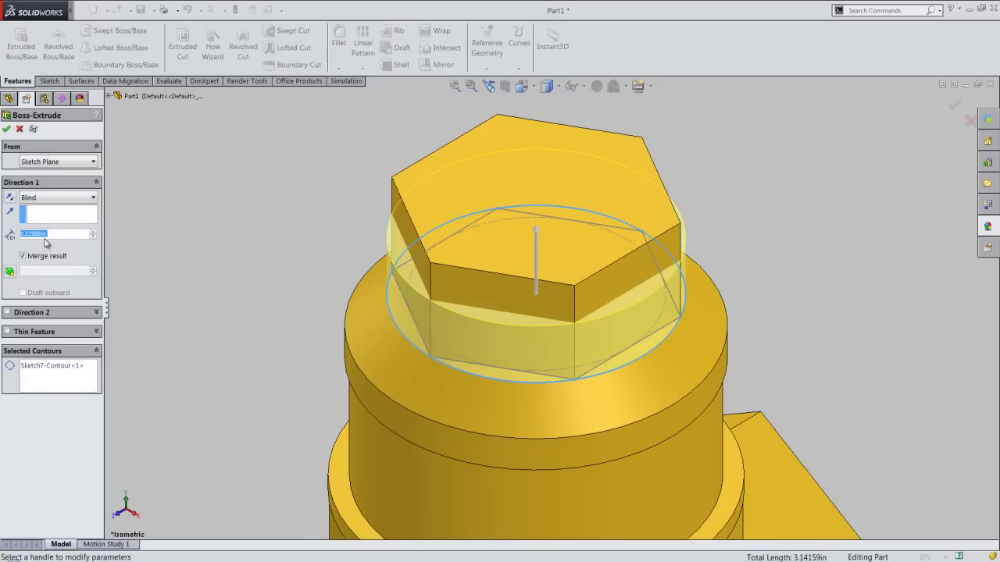
type(".00")
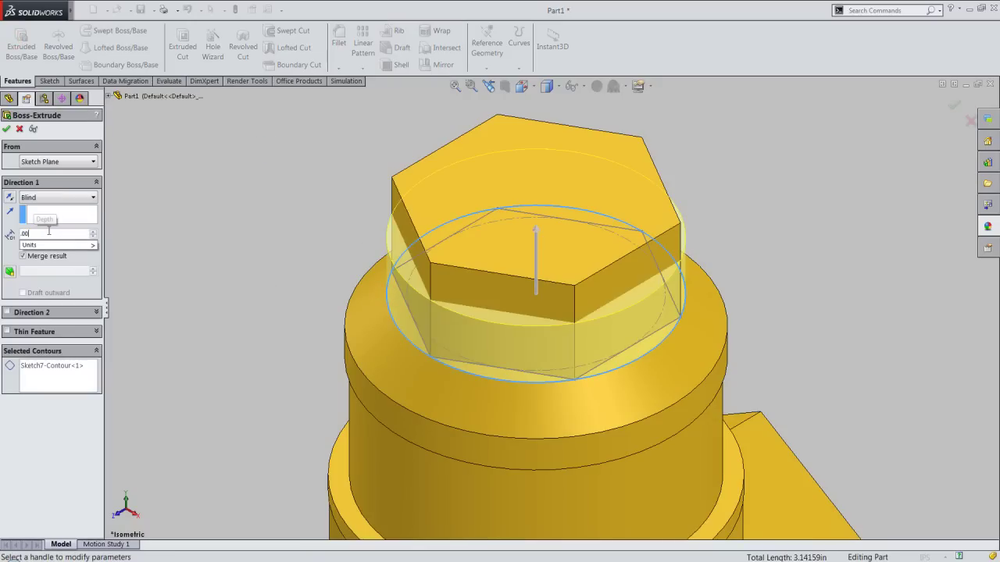
type("78125")
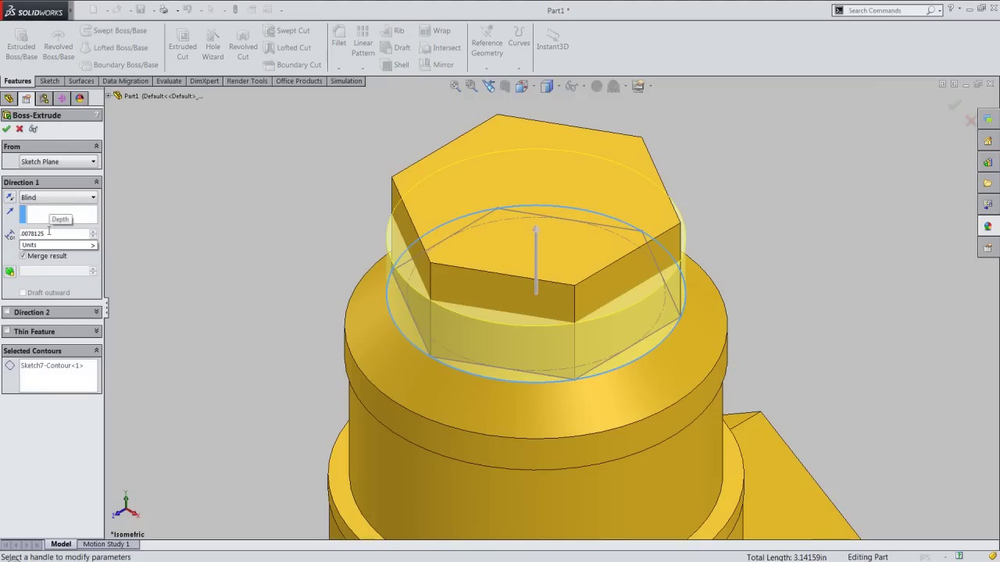
key("Return")
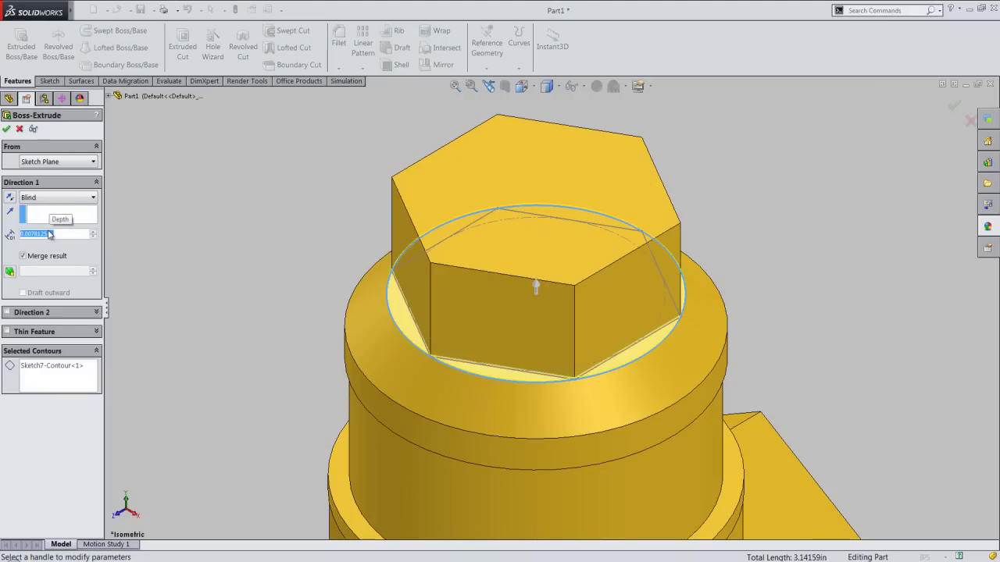
right_click(128, 227)
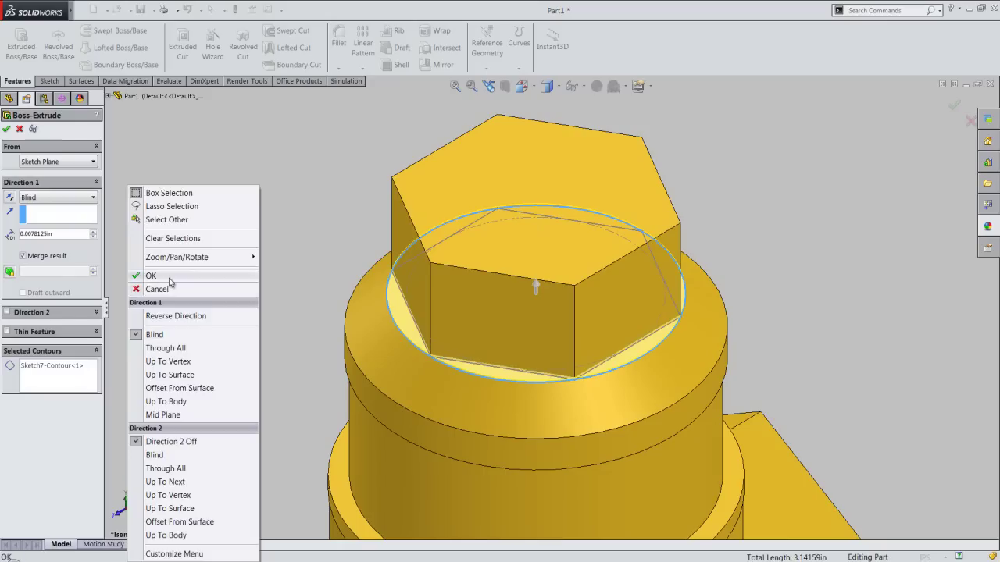
left_click(156, 272)
Hide Sketch7 on the model, save Part1, and open Reference Geometry
left_click(170, 283)
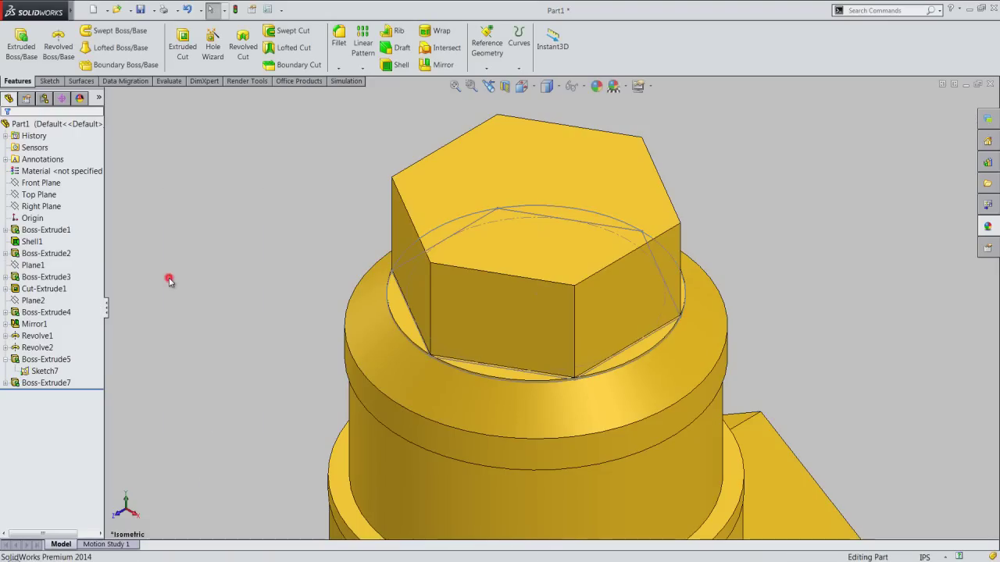
left_click(46, 373)
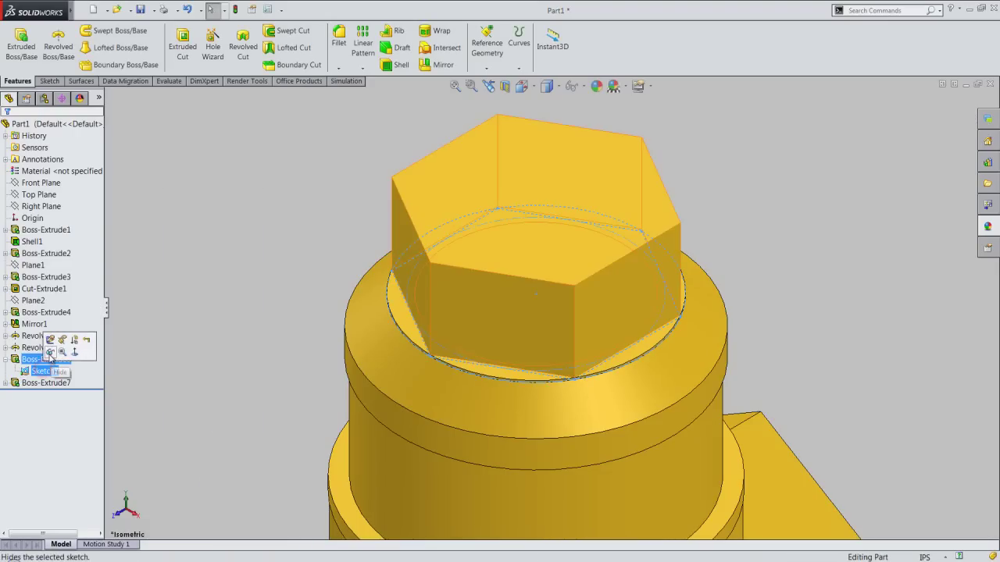
left_click(162, 334)
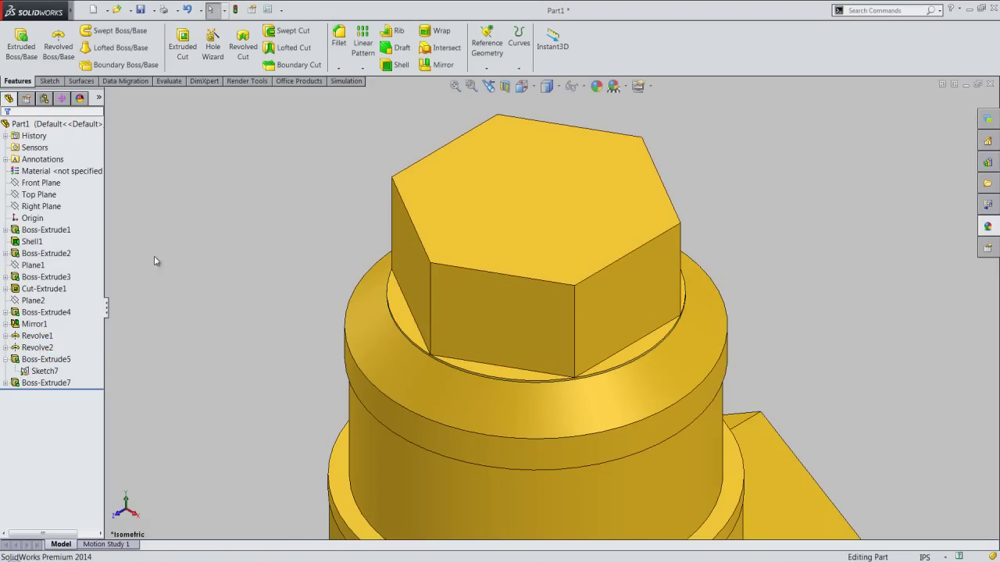
left_click(141, 9)
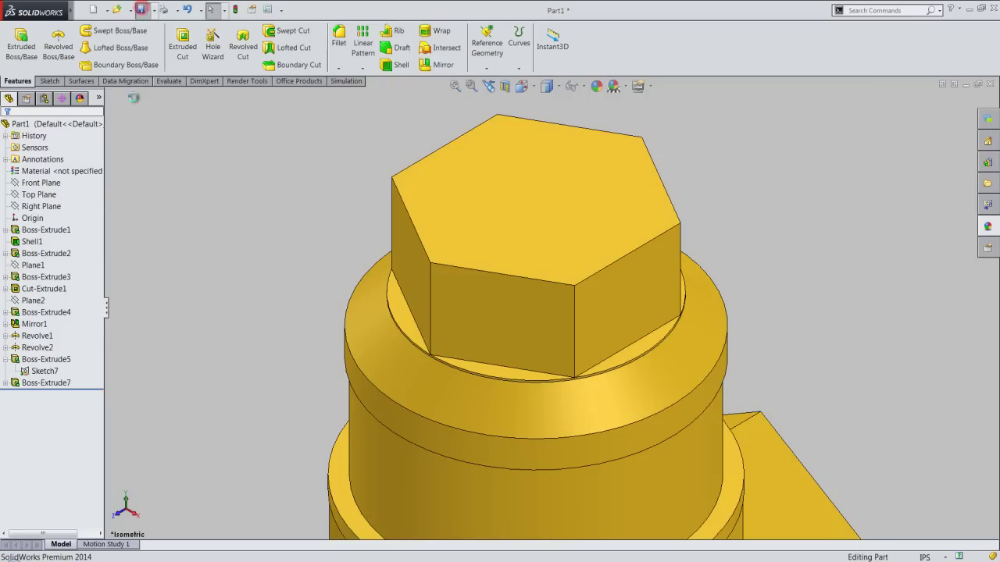
left_click(183, 197)
Create Plane3 offset 0.125 in below the hex stub's top face, with Flip checked
left_click(485, 69)
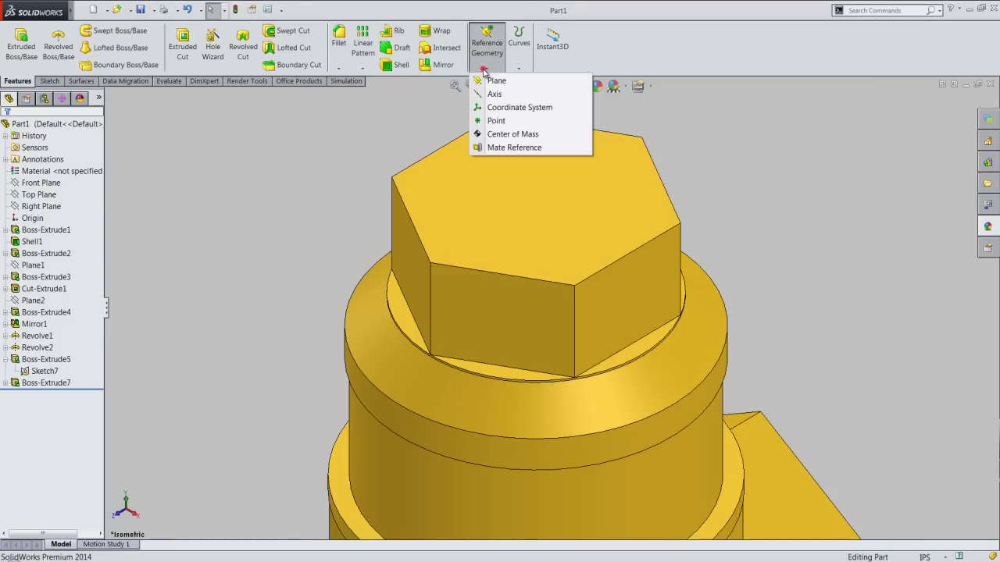
left_click(497, 81)
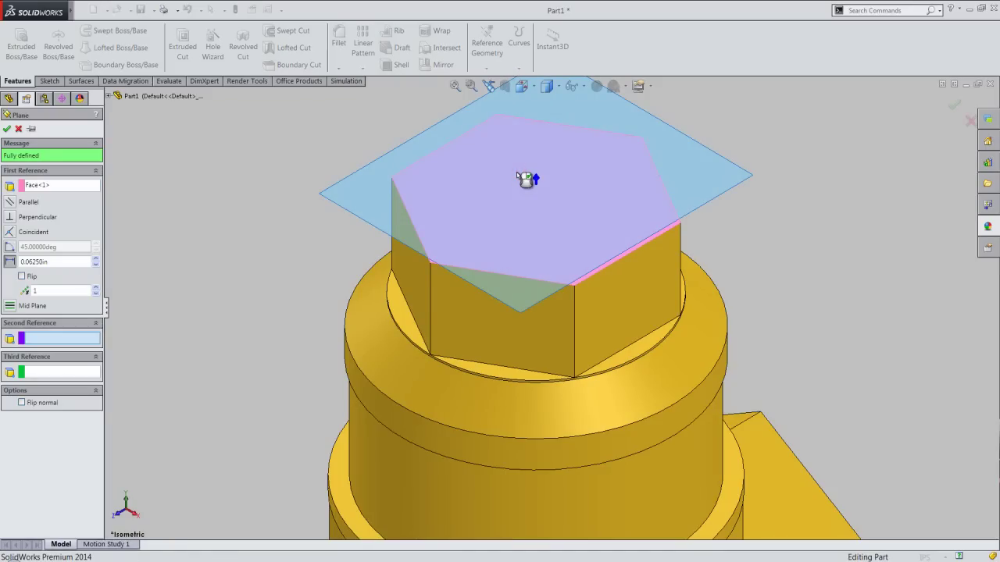
double_click(39, 262)
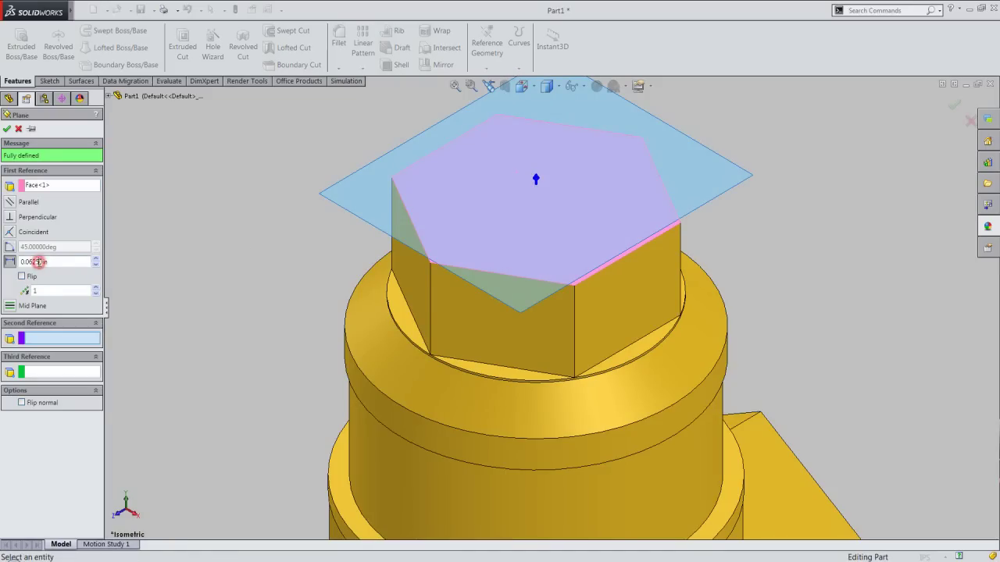
type("125")
key("Return")
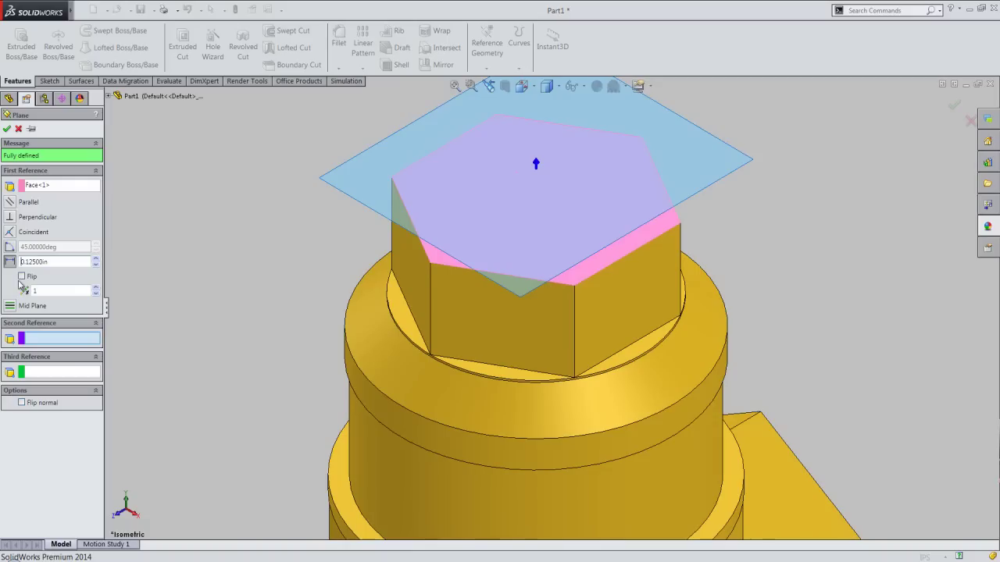
left_click(22, 277)
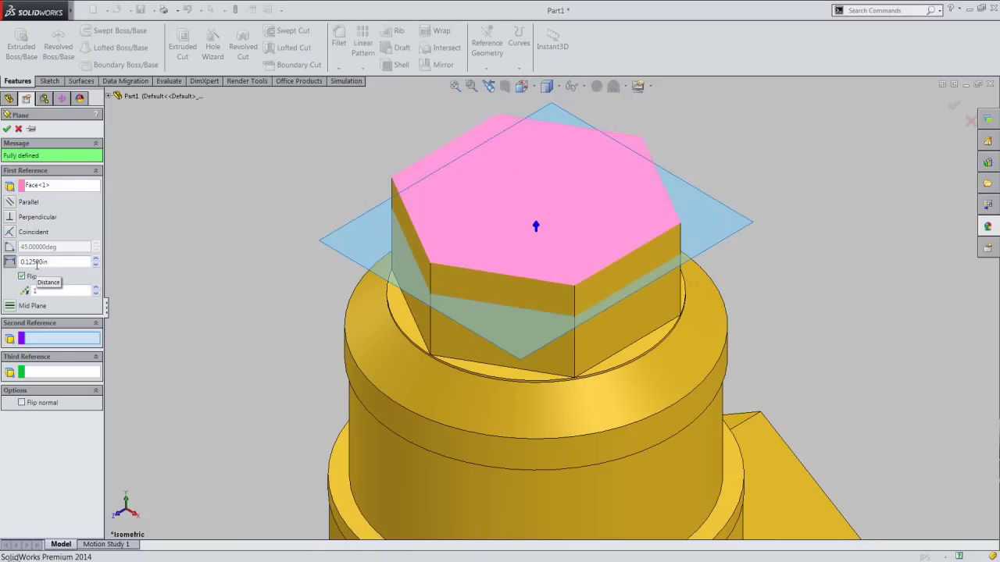
left_click(6, 128)
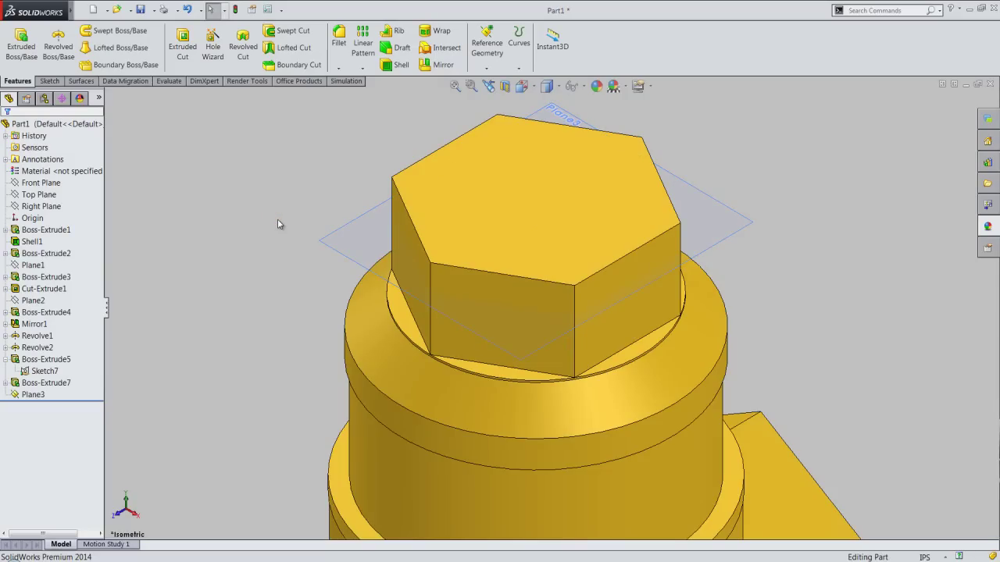
Start a new sketch on Plane3, briefly checking it with a section view
left_click(332, 236)
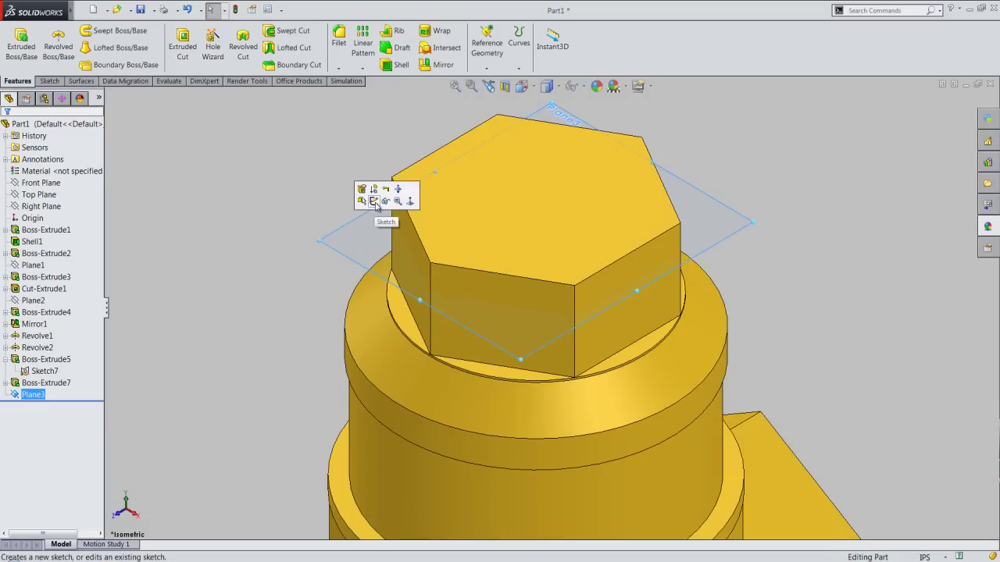
left_click(374, 201)
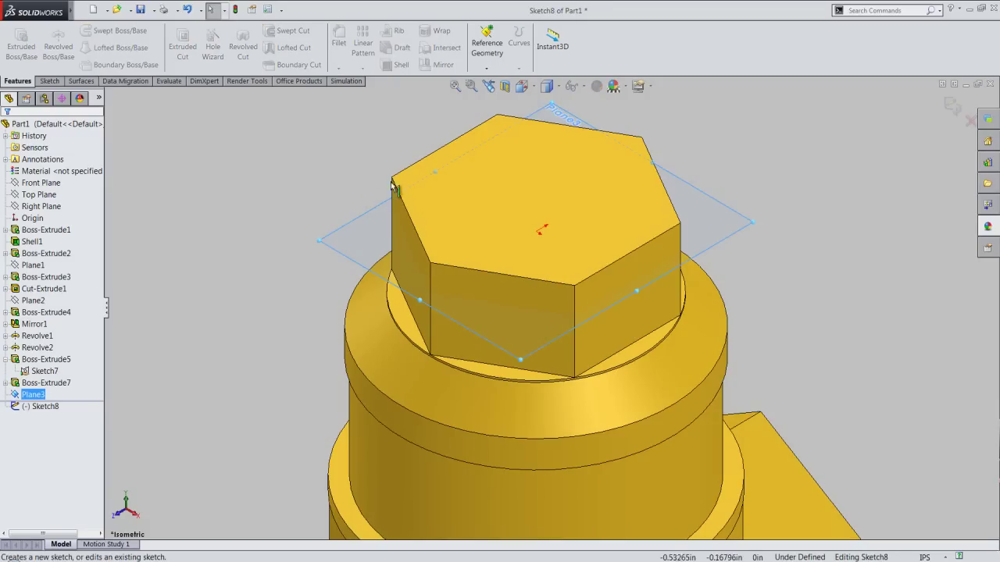
left_click(505, 88)
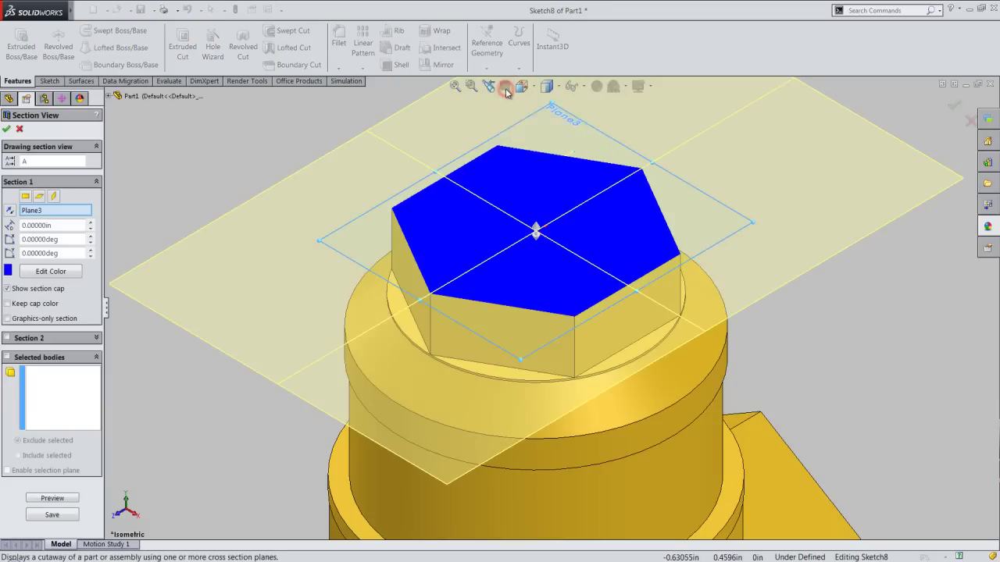
left_click(6, 130)
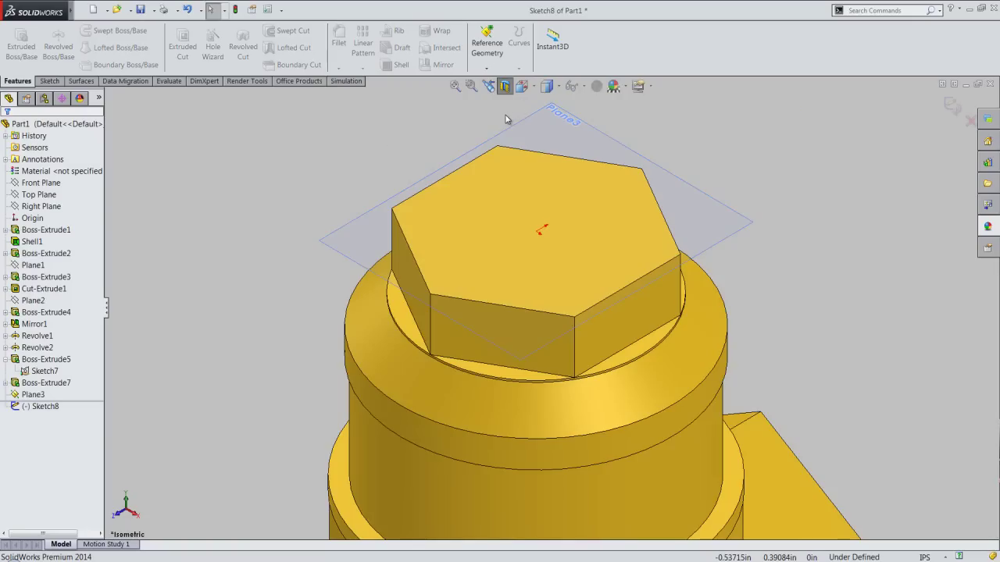
Trace the hexagon outline on Plane3 using Intersection Curve against the whole part
left_click(50, 81)
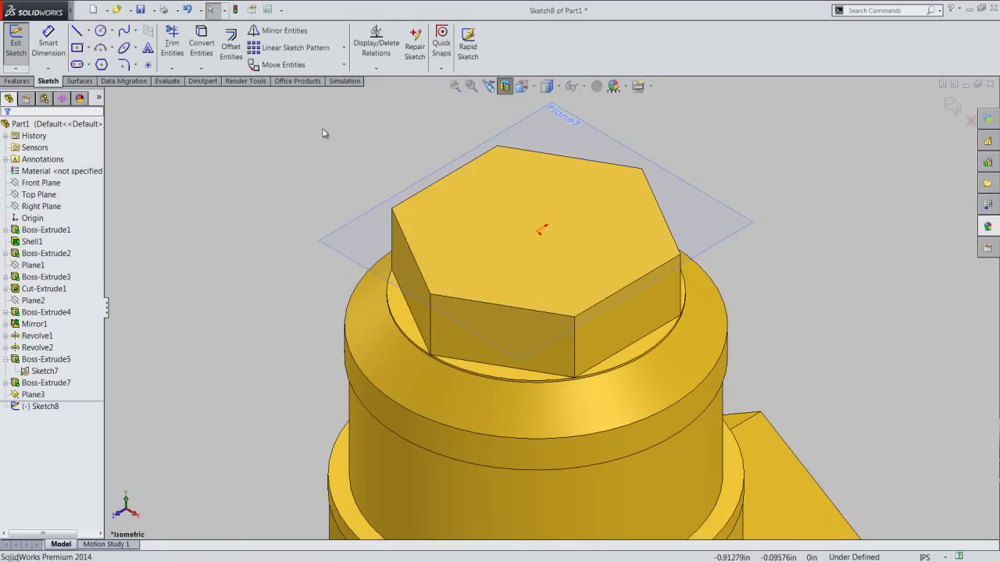
left_click(201, 68)
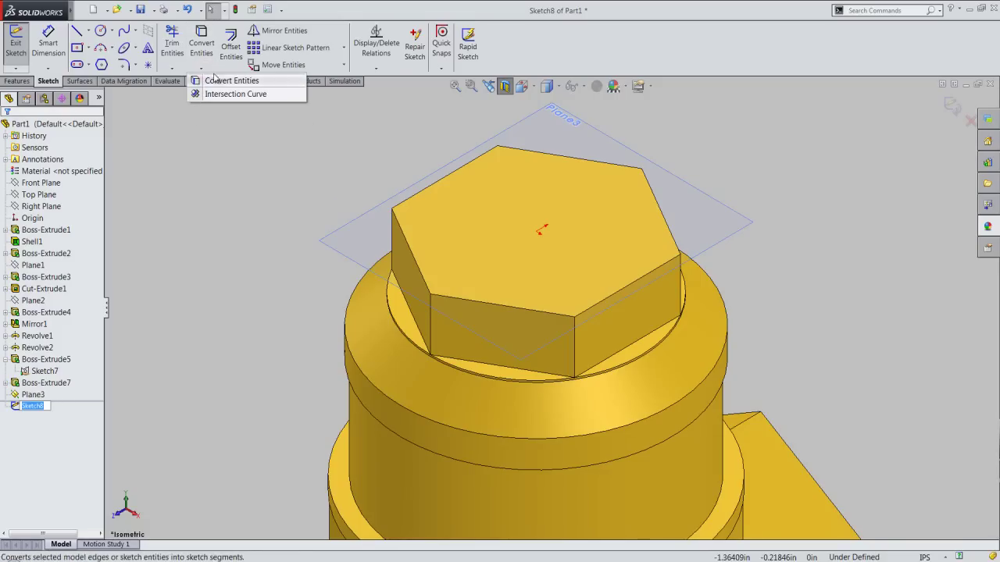
left_click(235, 97)
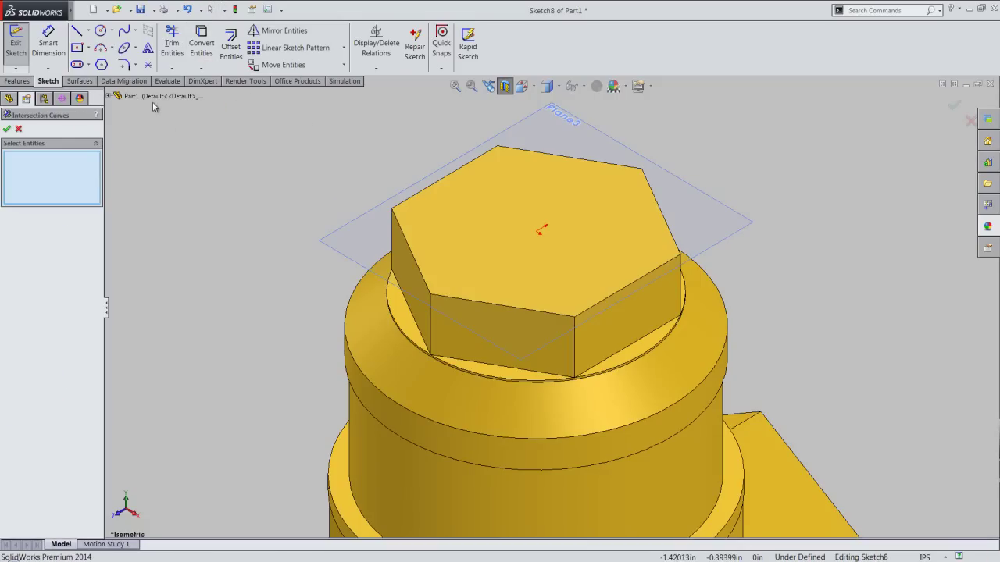
left_click(151, 98)
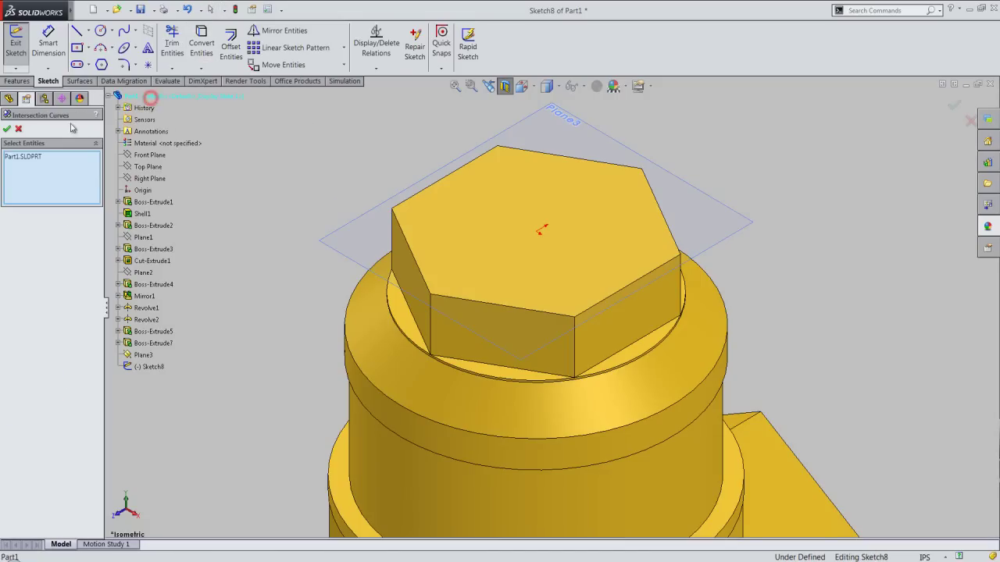
left_click(7, 130)
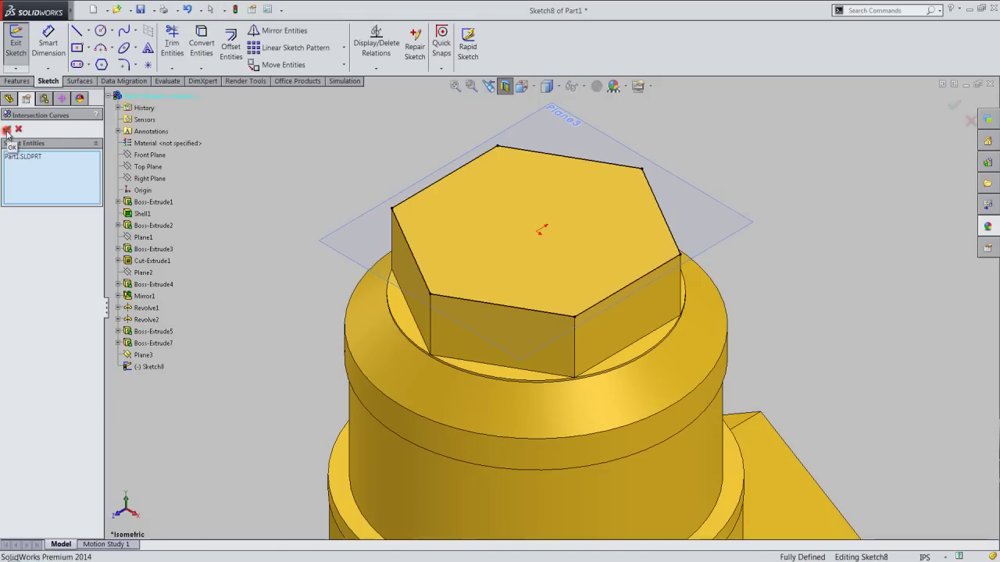
right_click(226, 133)
left_click(250, 190)
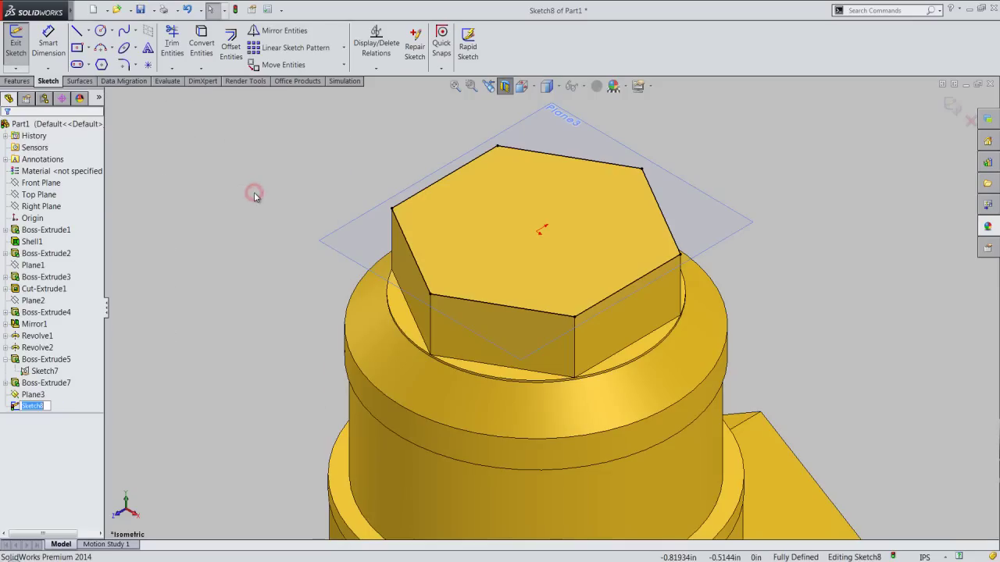
Draw a 0.85 in diameter circle centred in the hexagon, then exit Sketch8
left_click(100, 31)
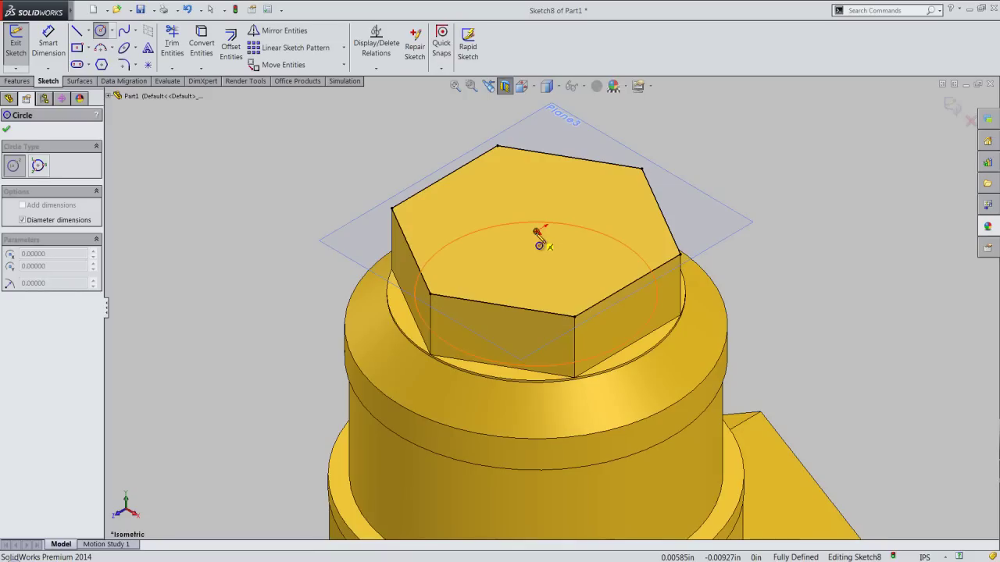
left_click(538, 230)
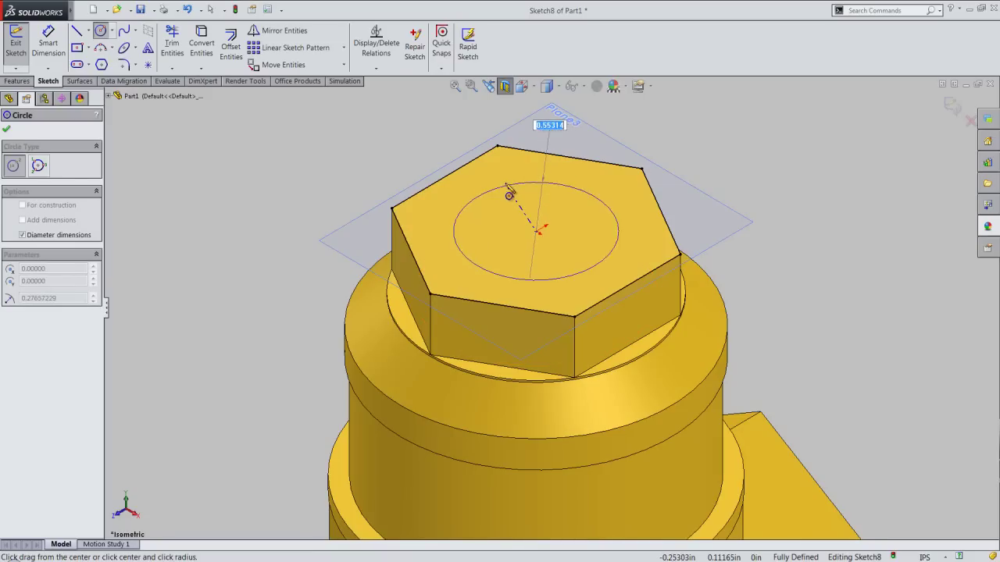
key("BackSpace")
type(".85")
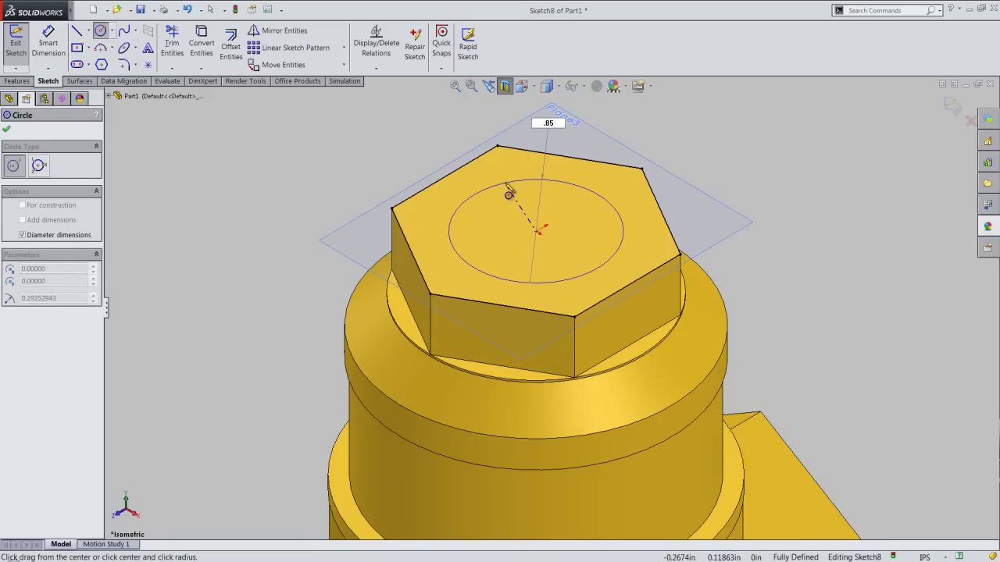
key("Return")
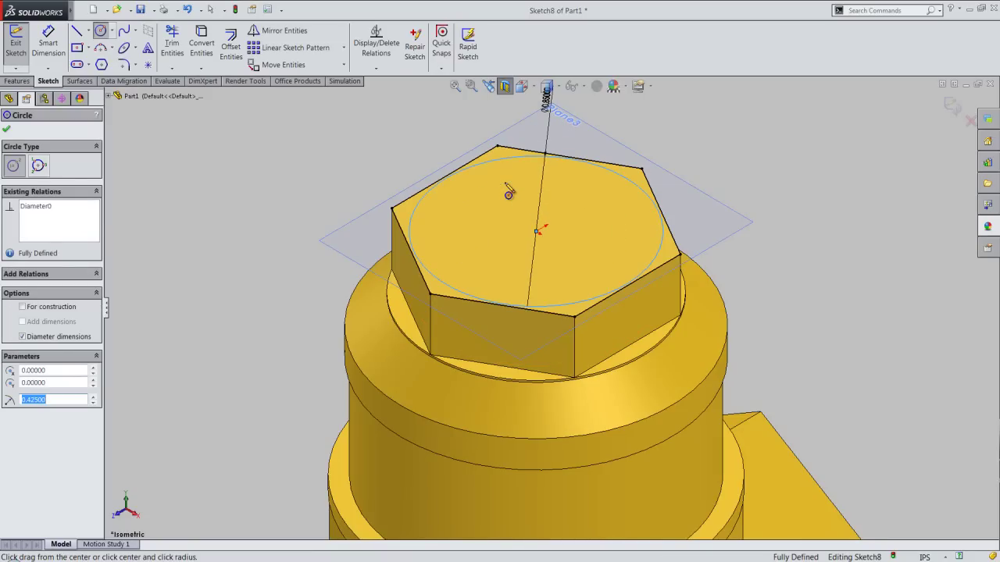
right_click(693, 152)
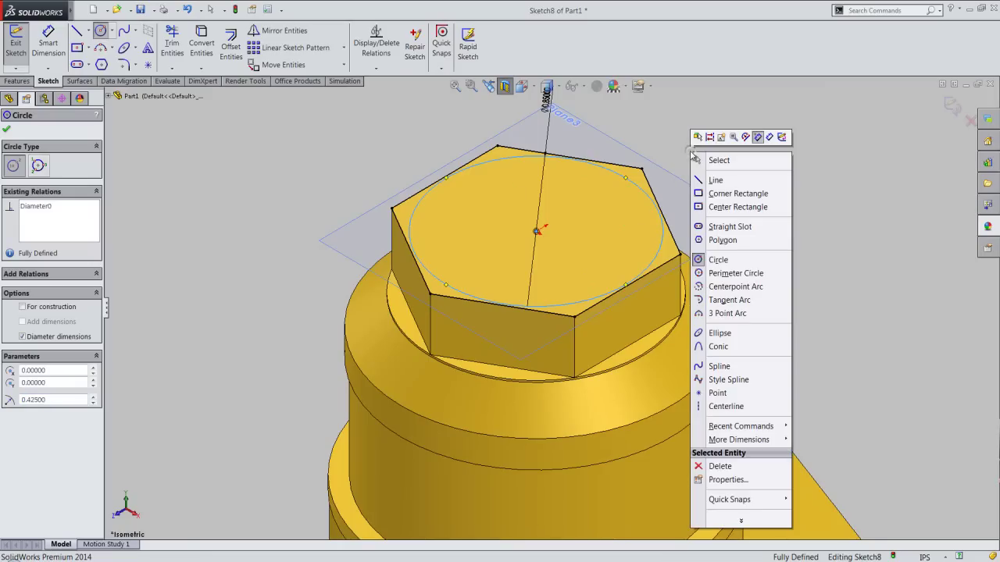
left_click(770, 163)
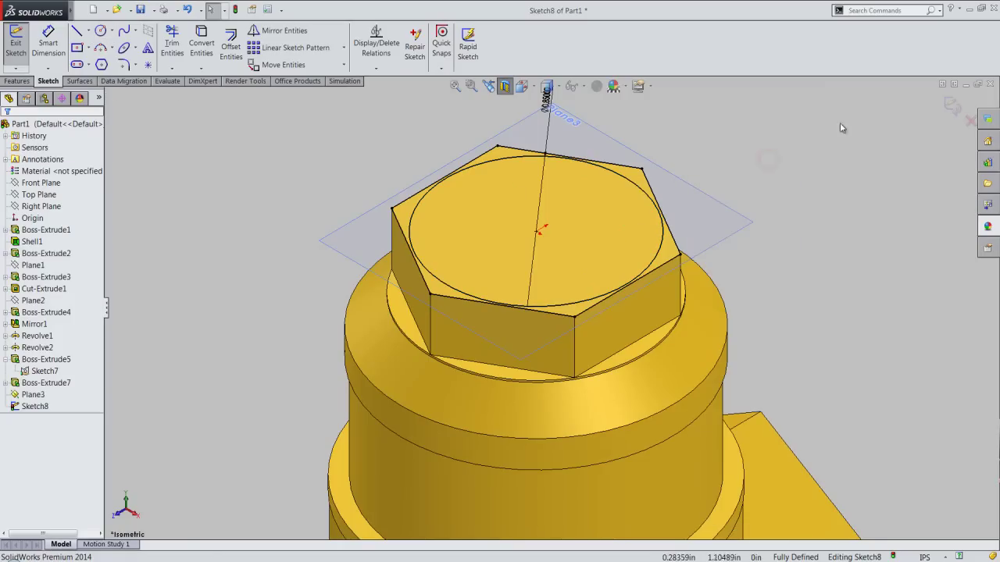
left_click(952, 108)
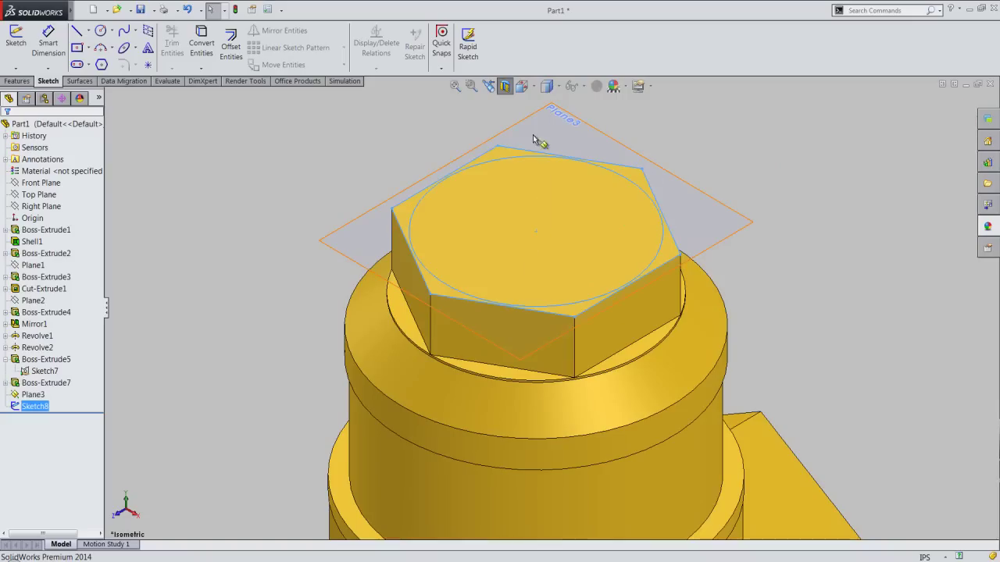
left_click(347, 165)
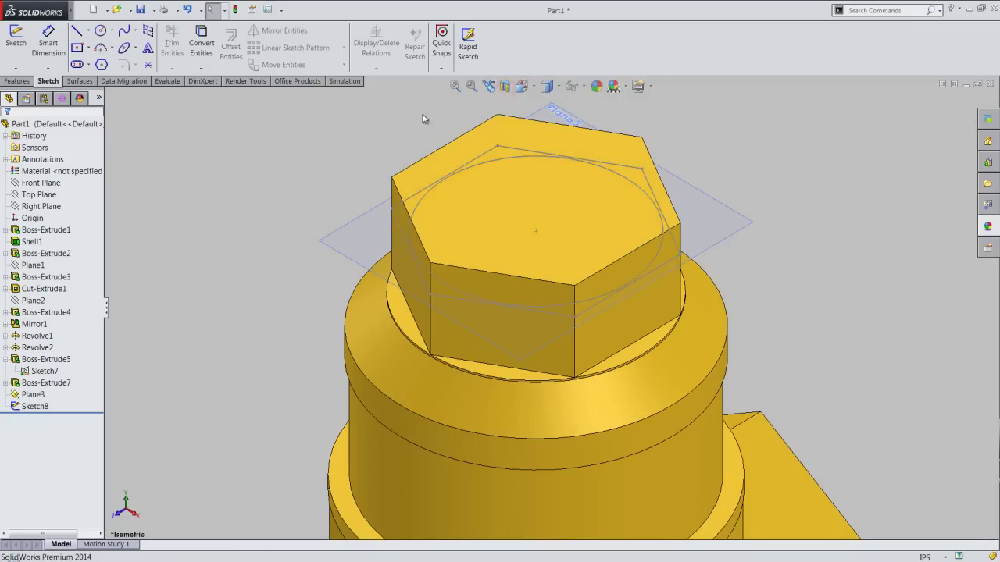
left_click(17, 82)
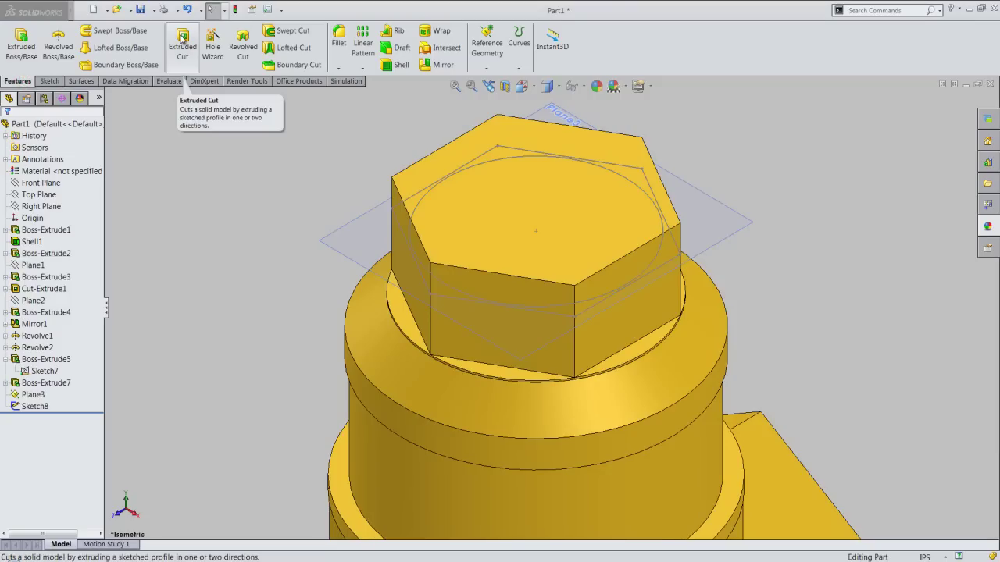
Start an extruded cut using Sketch8's hexagon and circle as contours
left_click(181, 38)
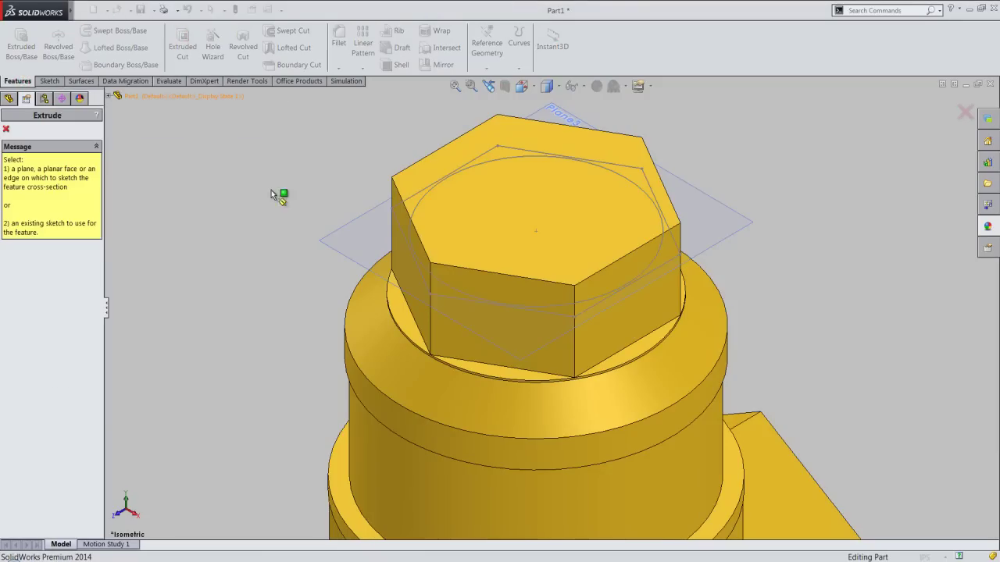
left_click(400, 226)
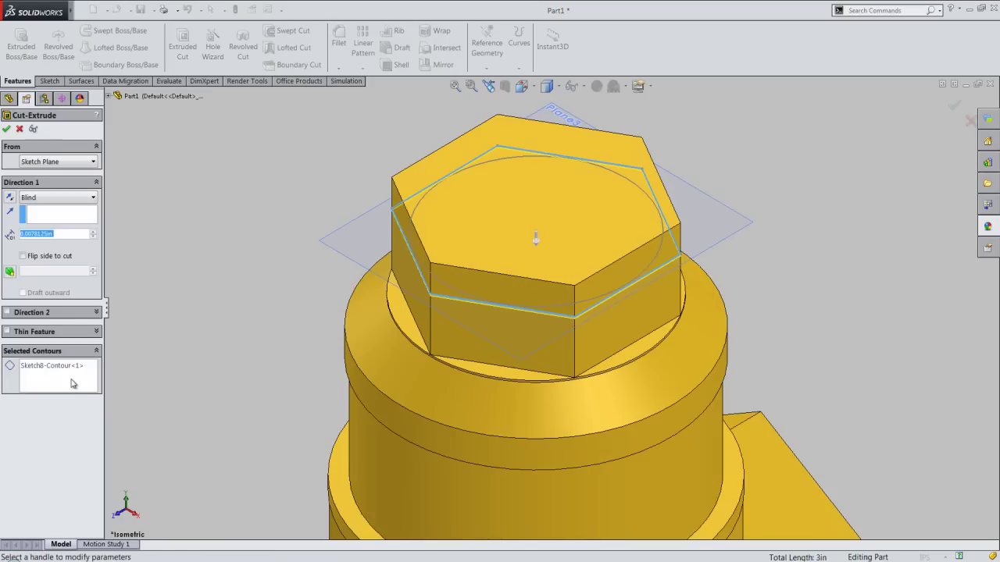
left_click(72, 382)
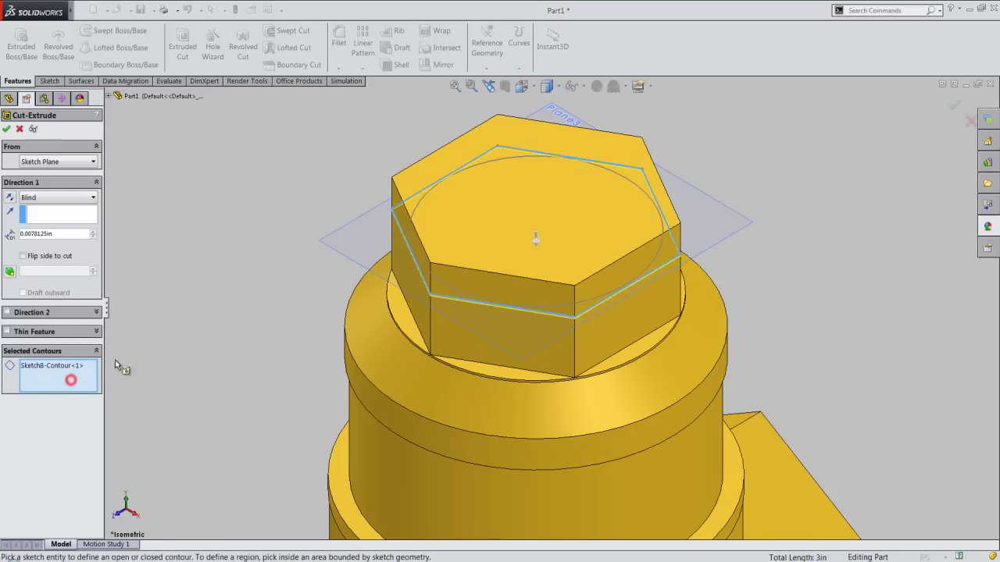
left_click(416, 207)
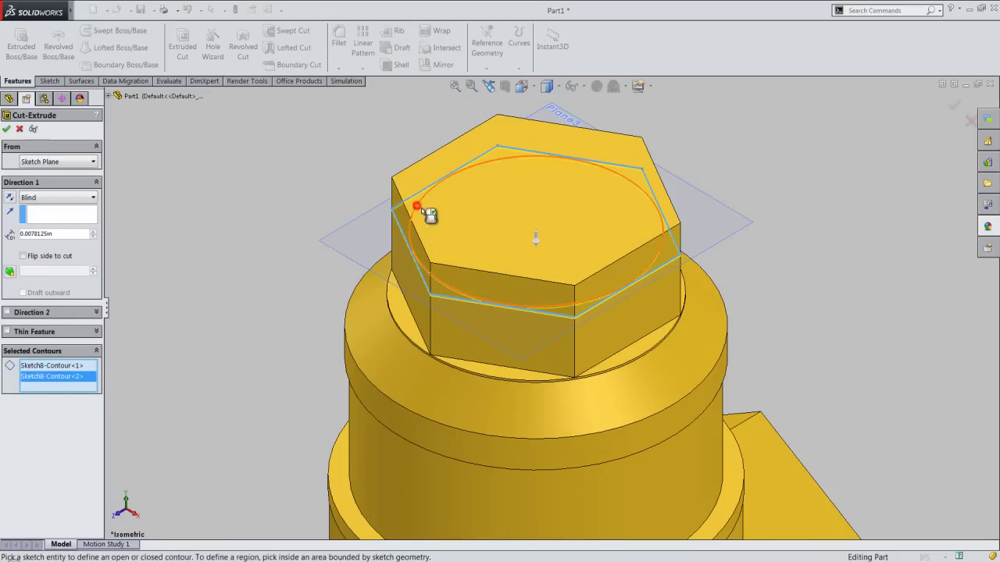
Reverse the cut direction upward and apply the thin 0.0078125 in Cut-Extrude2
left_click(531, 91)
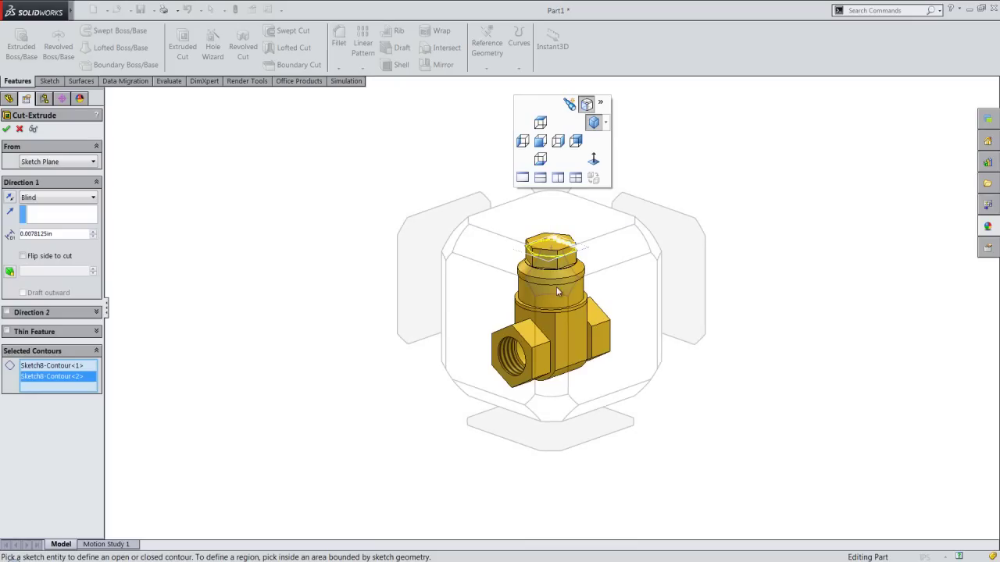
left_click(623, 311)
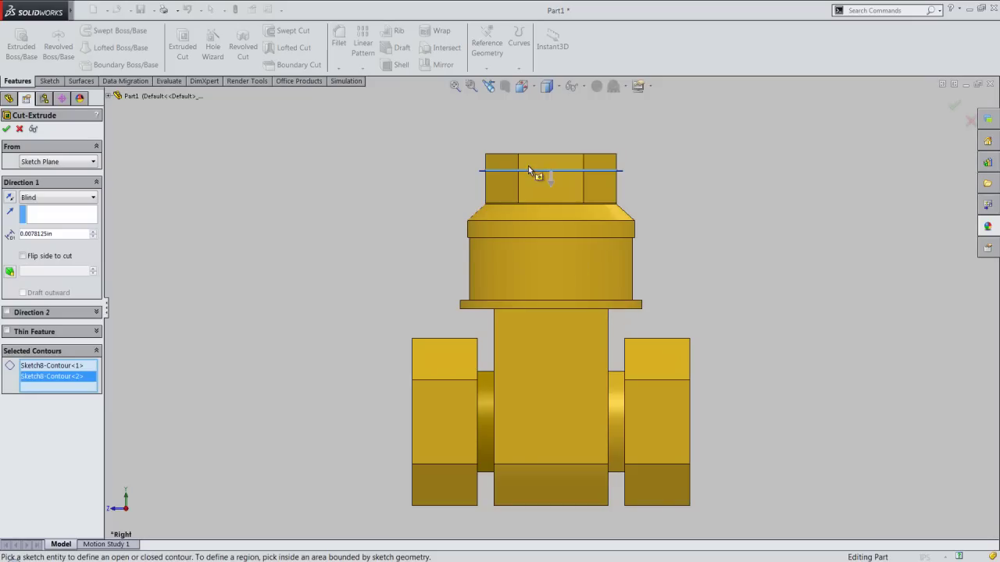
scroll(528, 167, "down", 3)
scroll(521, 178, "down", 3)
scroll(490, 214, "down", 3)
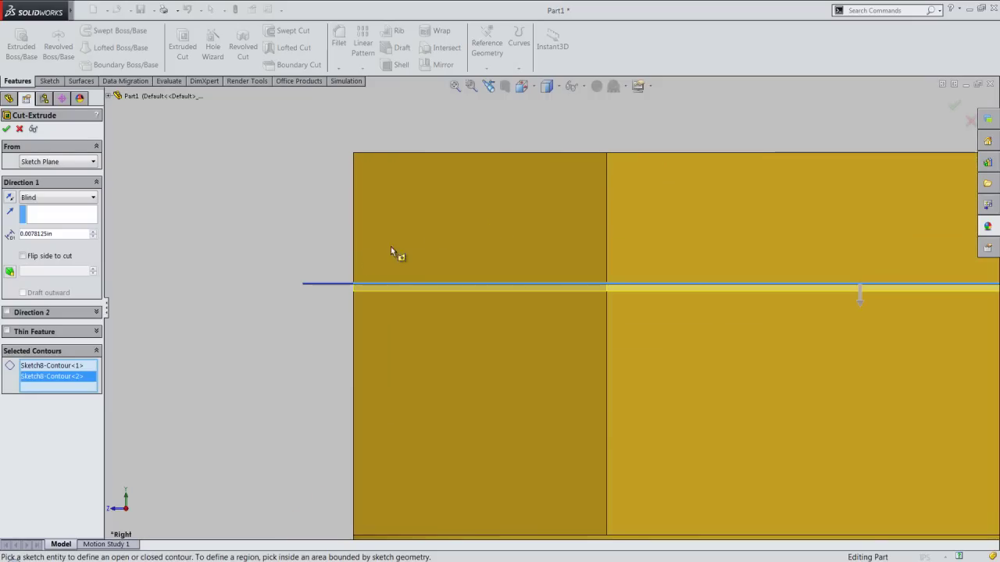
left_click(8, 198)
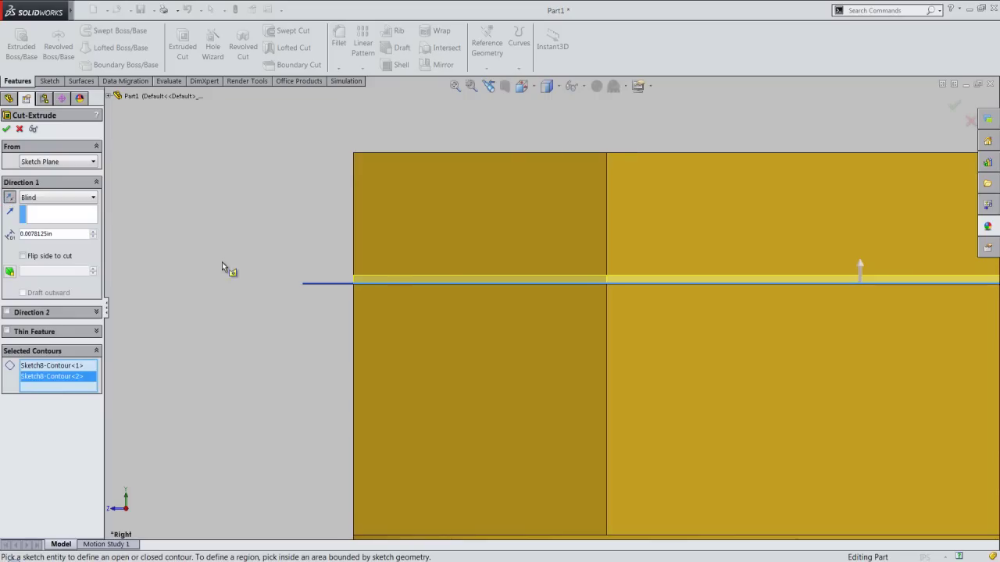
key("f")
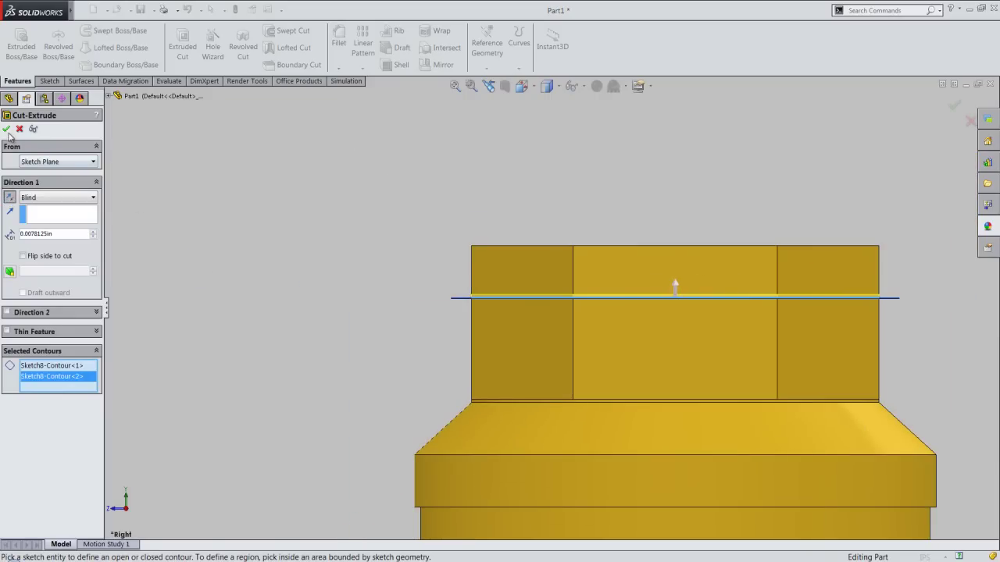
left_click(7, 130)
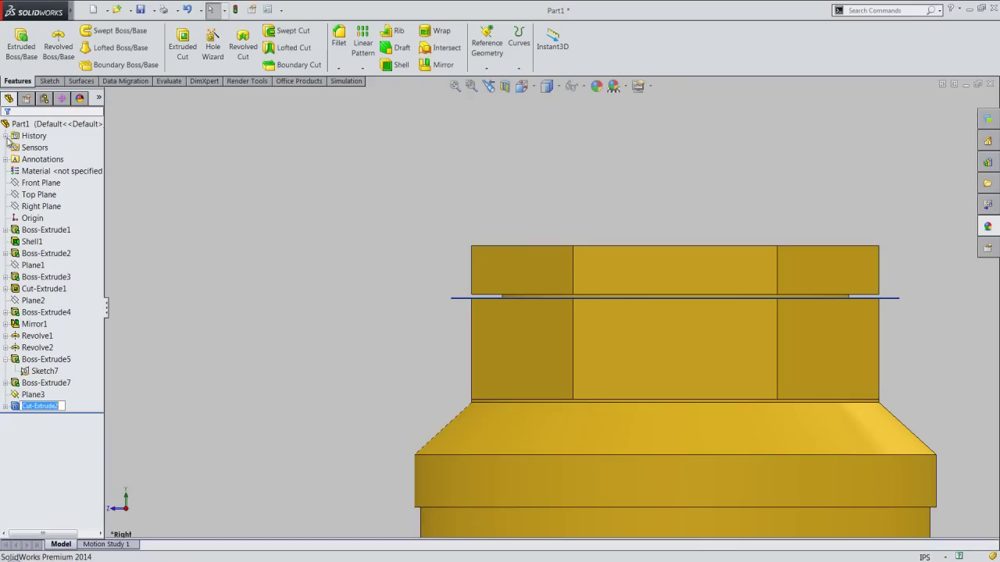
Show the valve in isometric view and select Plane3
scroll(619, 298, "down", 3)
scroll(619, 298, "down", 1)
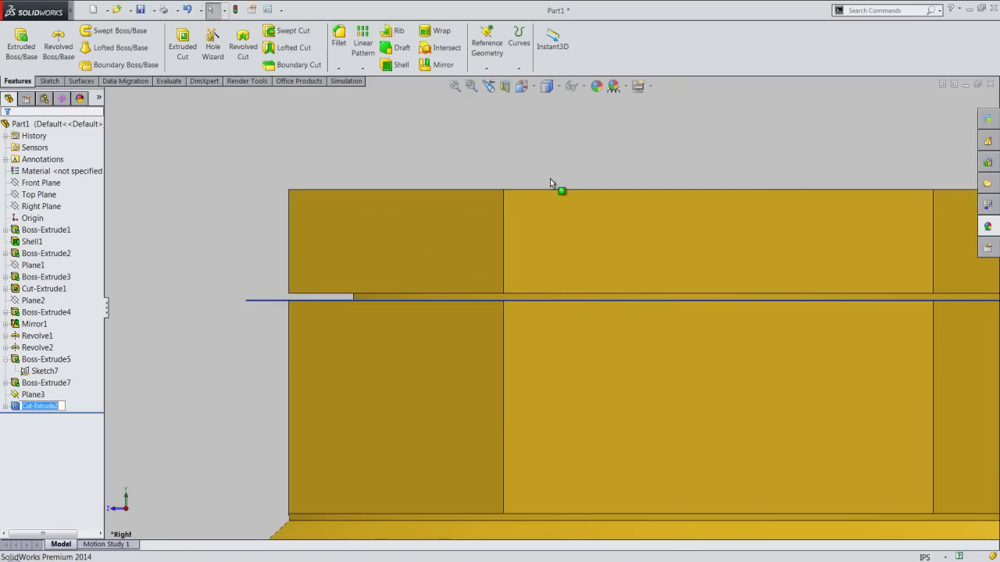
left_click(527, 86)
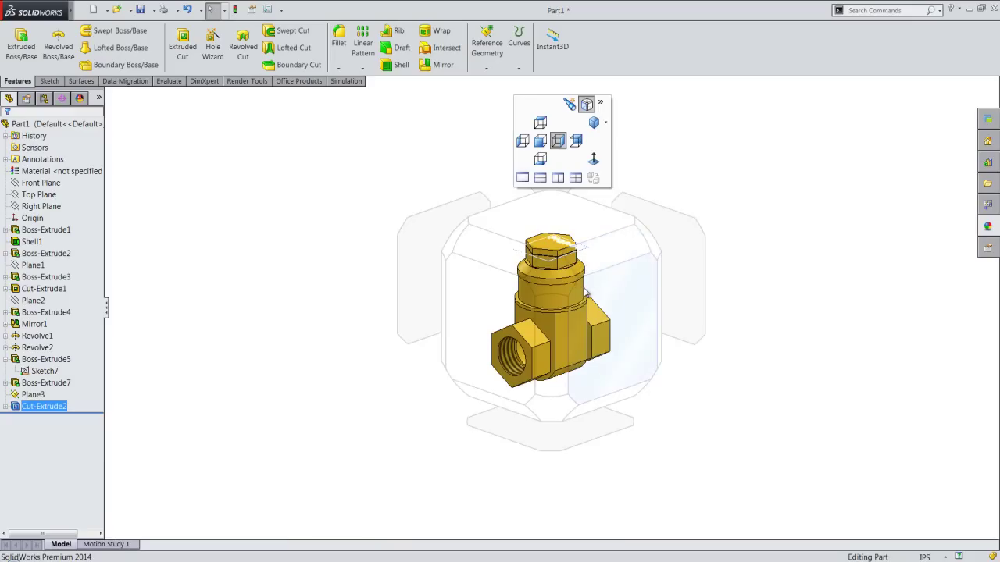
left_click(549, 271)
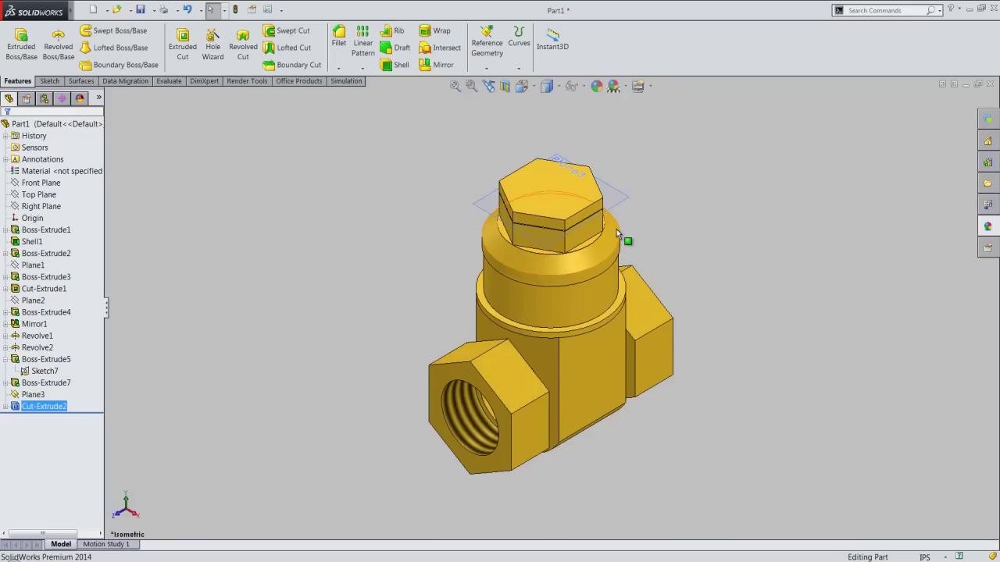
left_click(625, 192)
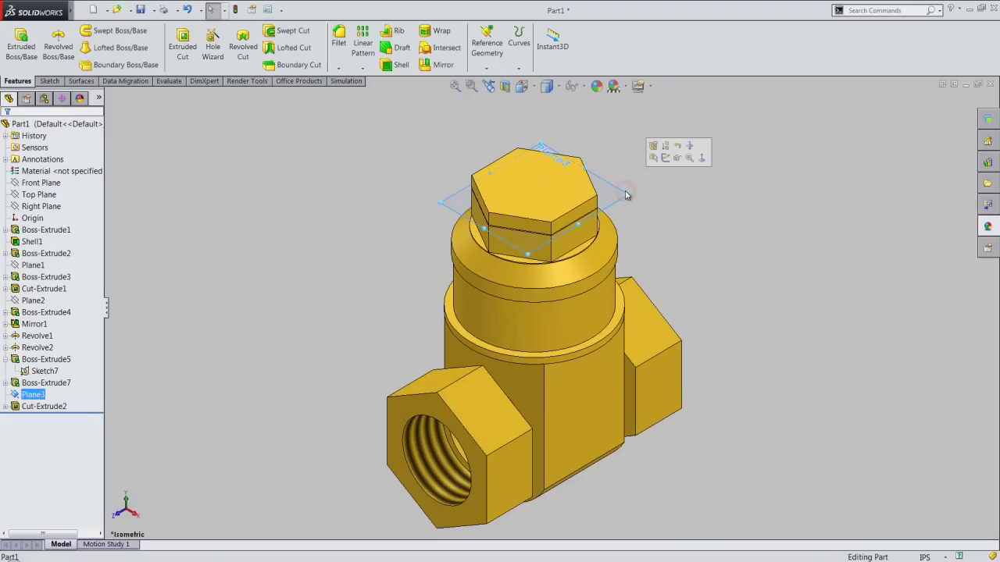
Hide Plane3 and start a sketch on the hex cap's top face
left_click(678, 158)
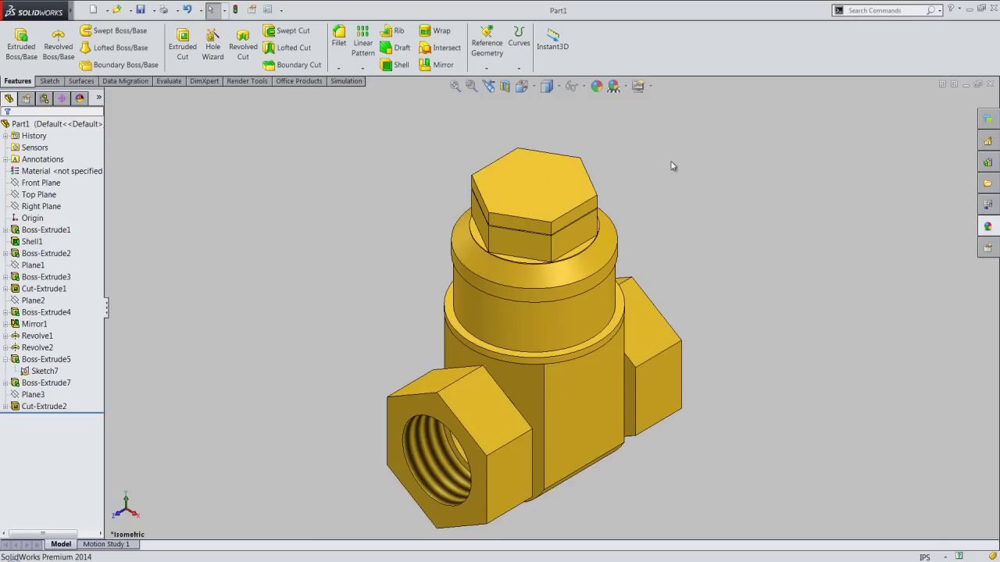
left_click(631, 168)
scroll(554, 173, "down", 2)
scroll(555, 173, "down", 1)
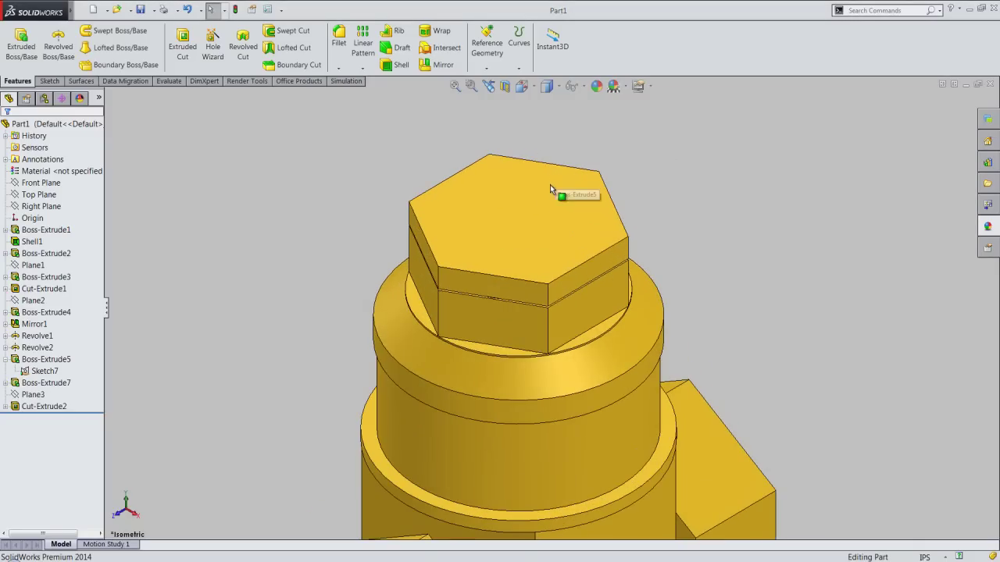
left_click(542, 193)
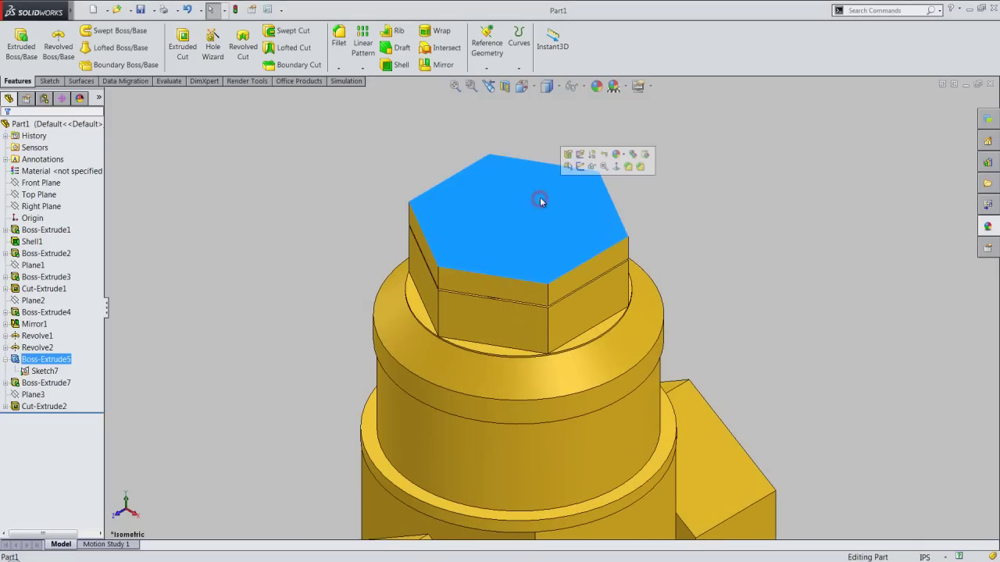
left_click(579, 167)
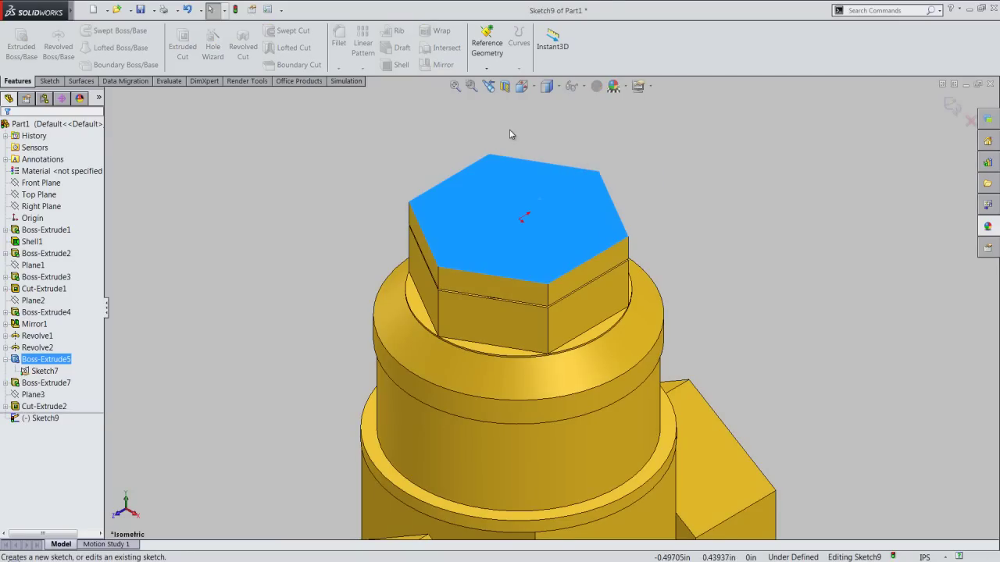
Convert the hex face edges into construction lines
left_click(49, 81)
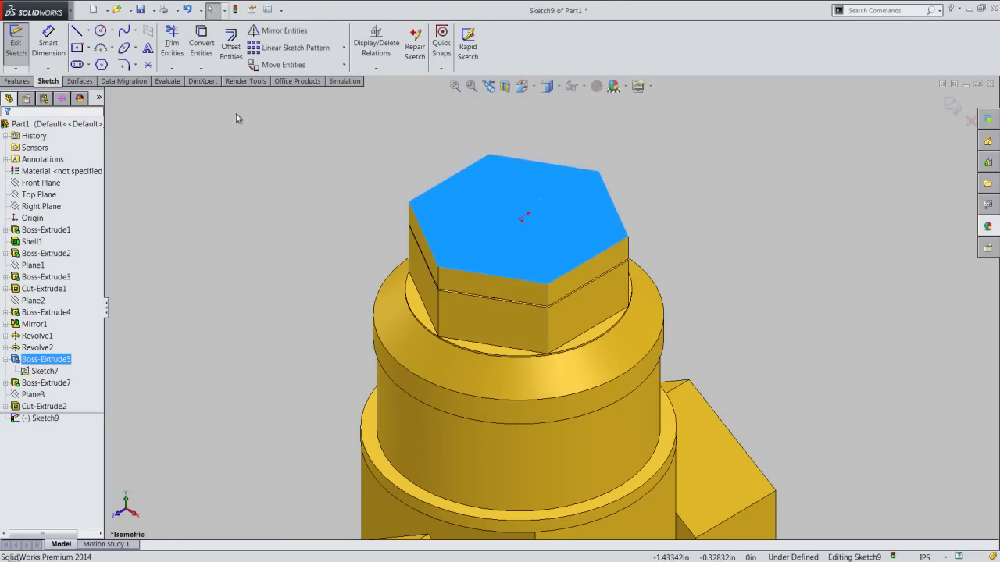
left_click(201, 43)
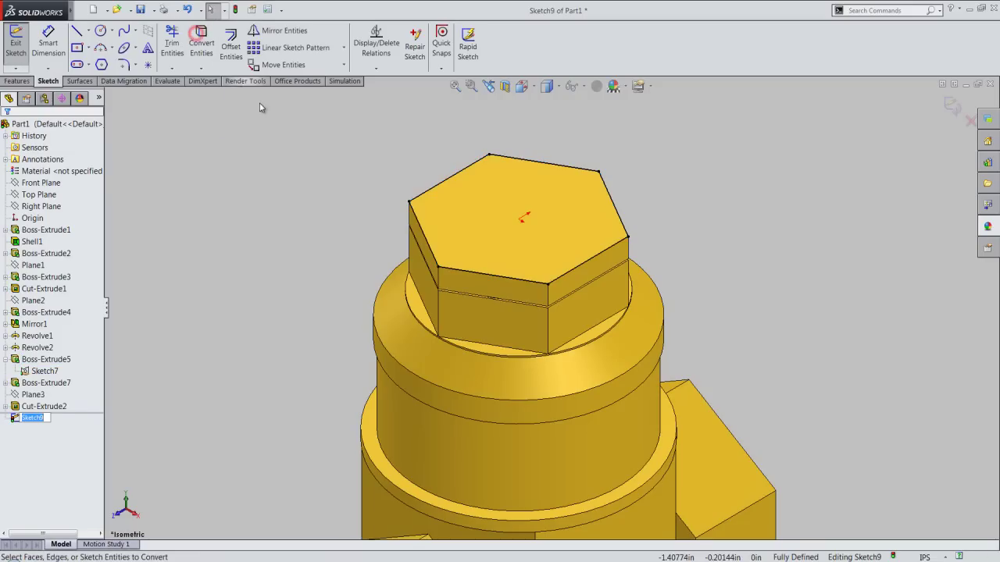
left_click_drag(343, 116, 679, 318)
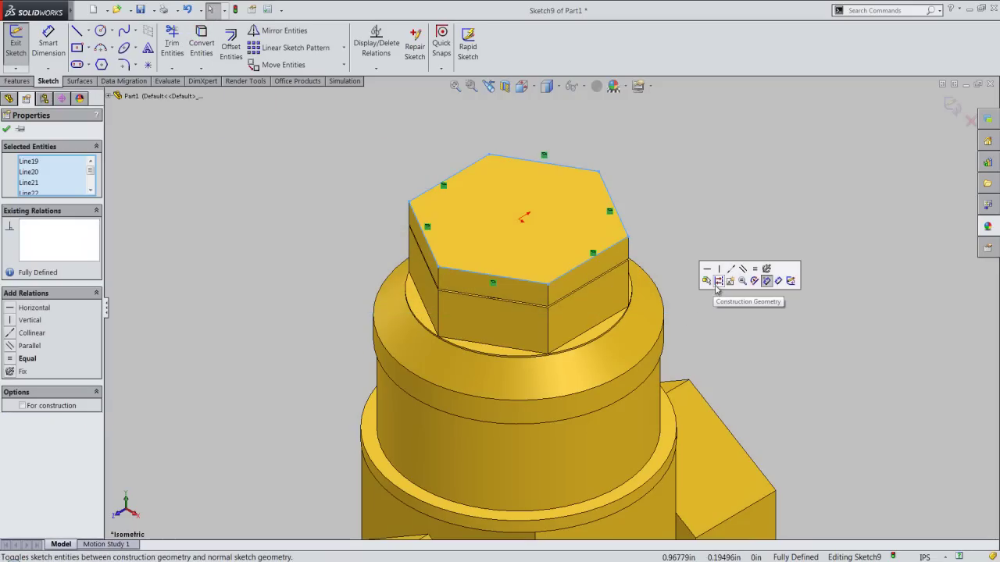
left_click(719, 286)
Draw a 0.86603 in origin-centred circle tangent to the hexagon sides and exit Sketch9
right_click(695, 214)
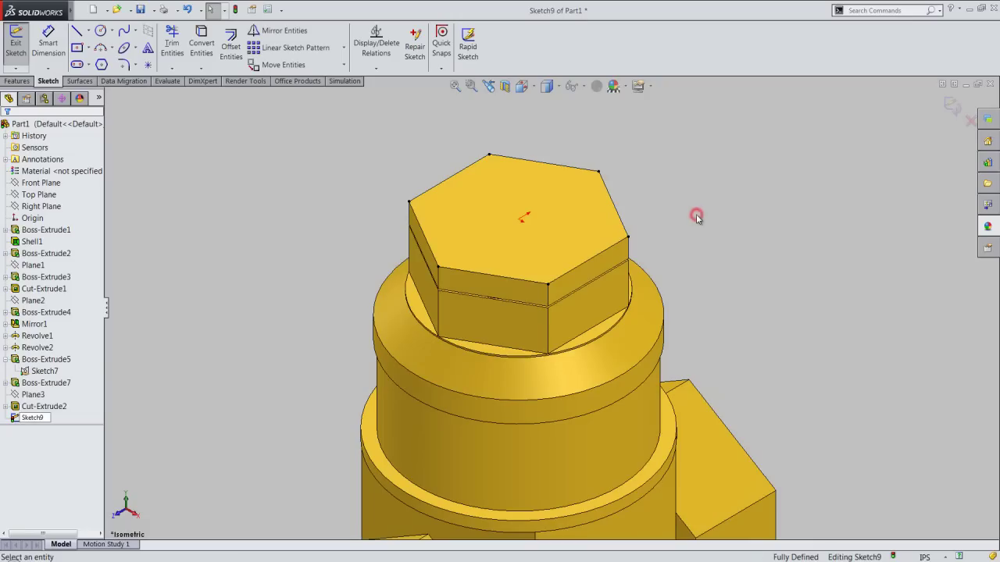
left_click(707, 243)
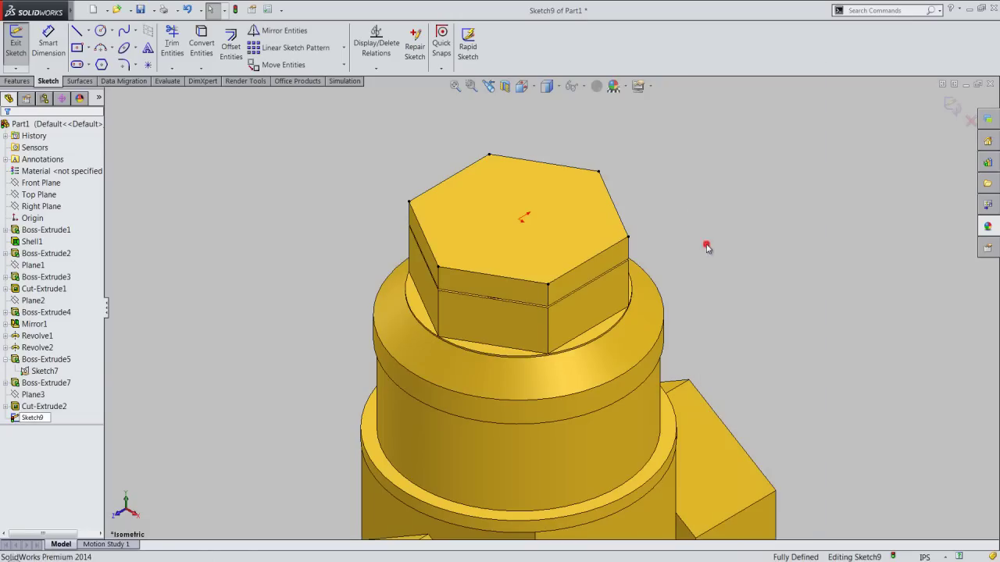
left_click(520, 218)
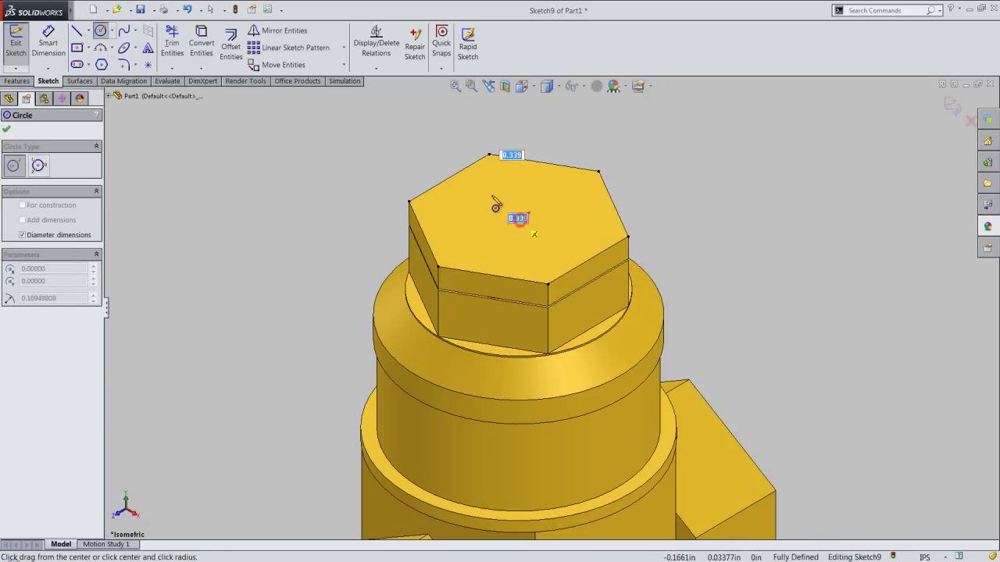
left_click(459, 183)
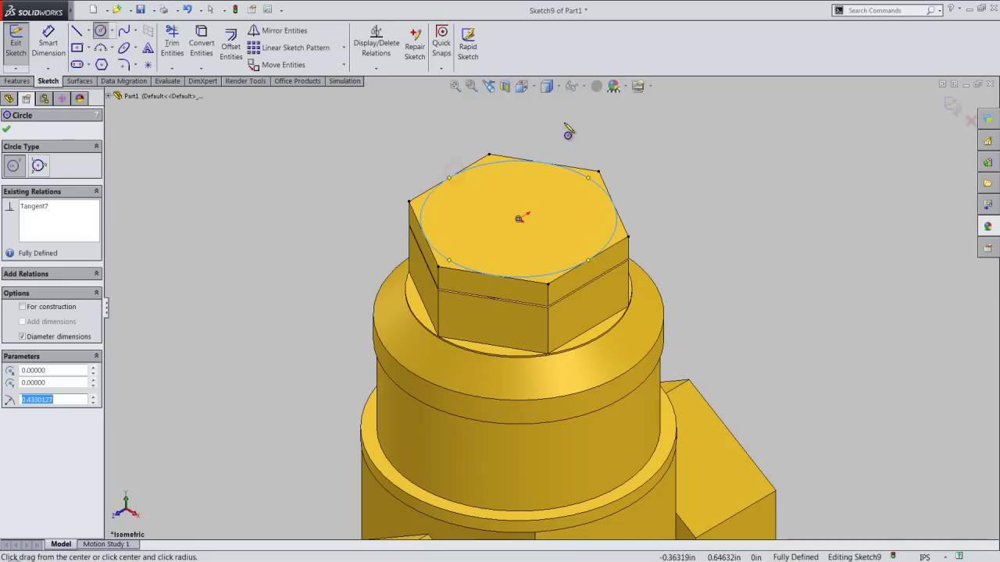
right_click(670, 172)
left_click(685, 182)
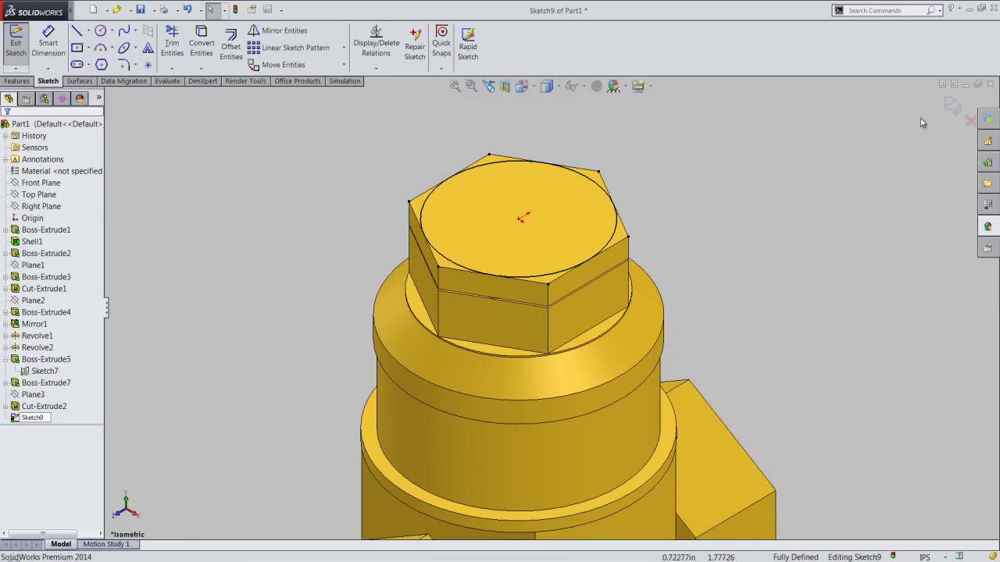
left_click(951, 105)
left_click(712, 285)
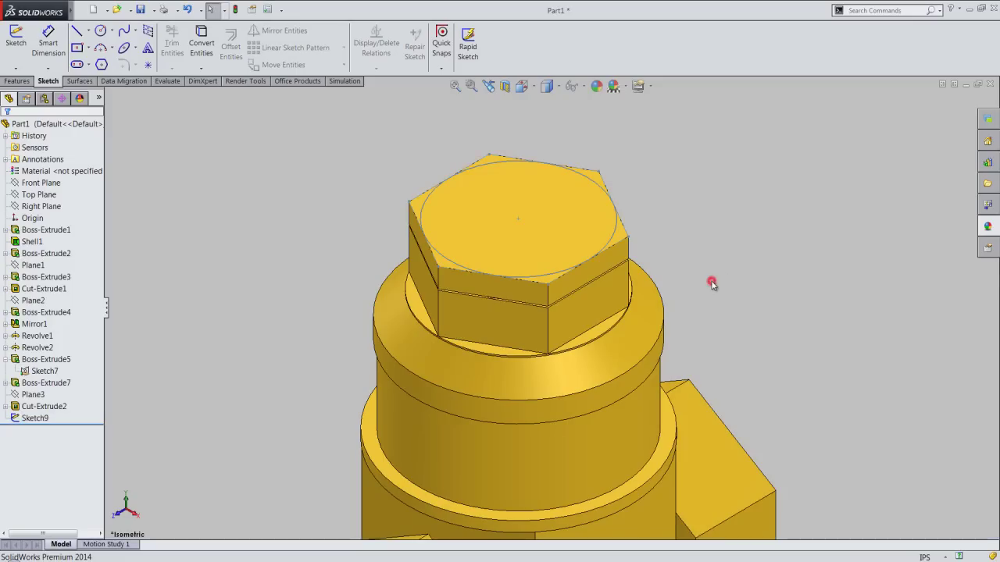
left_click(497, 163)
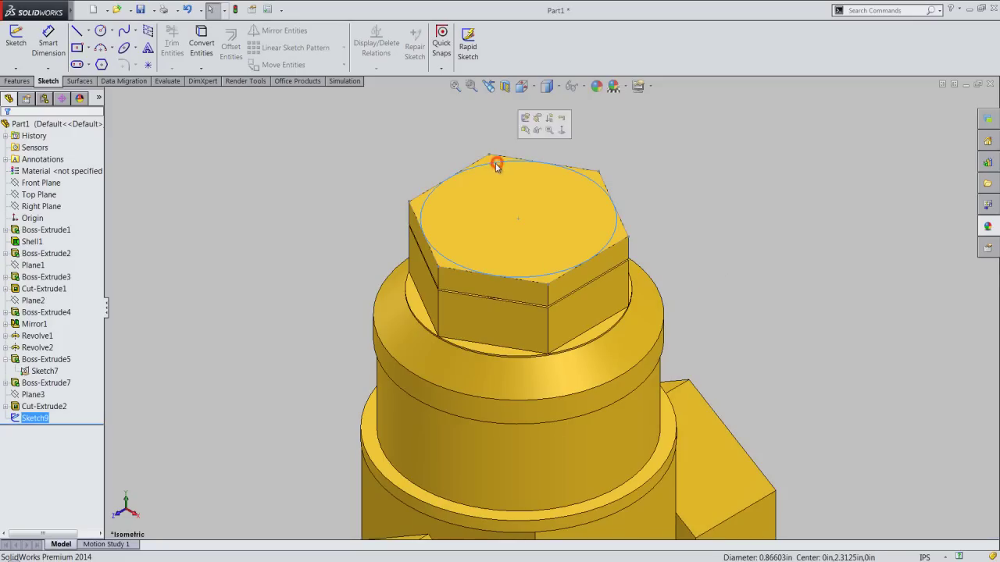
Extrude Sketch9's circle 0.375 in as the round stub Boss-Extrude8
left_click(11, 81)
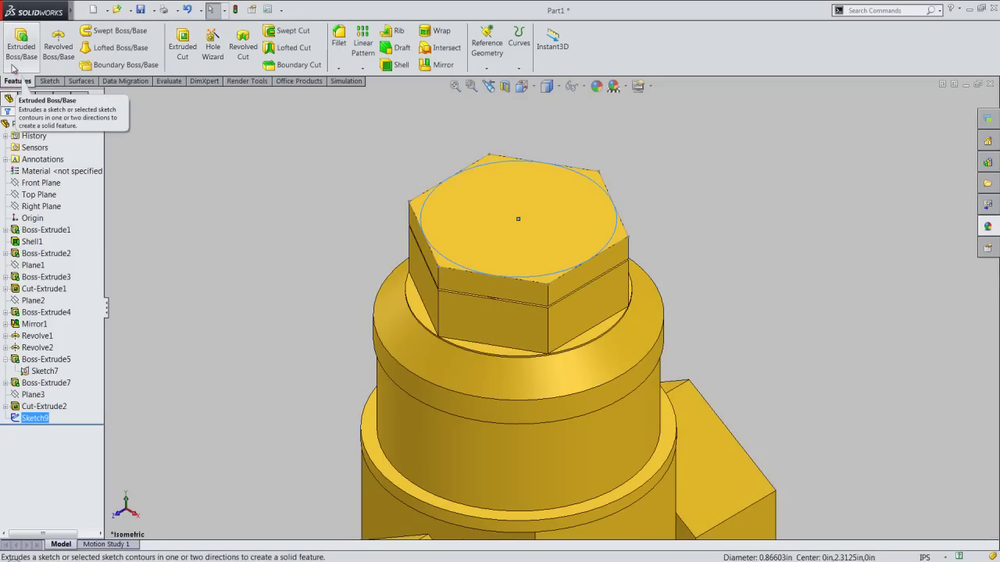
left_click(11, 68)
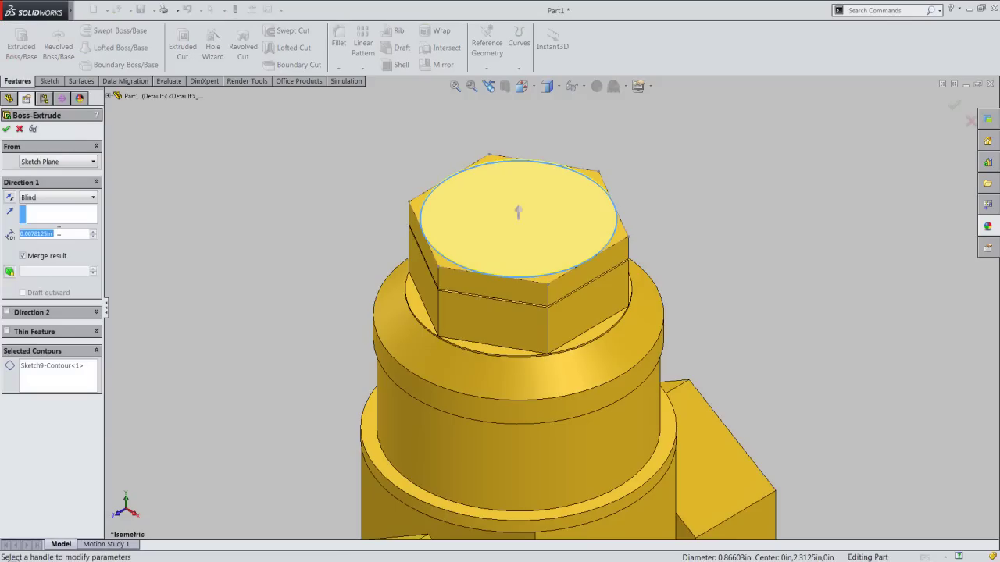
type("375")
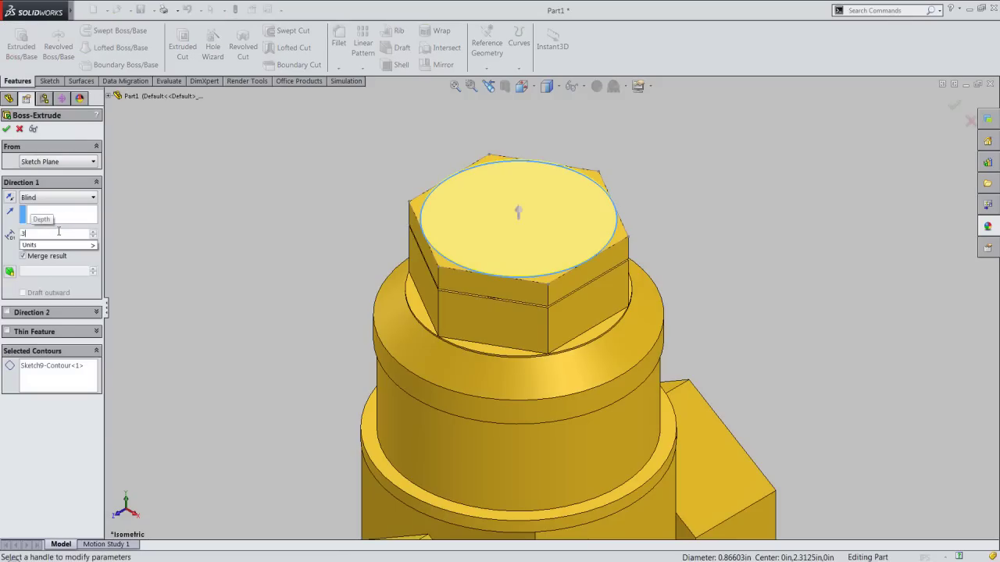
key("Return")
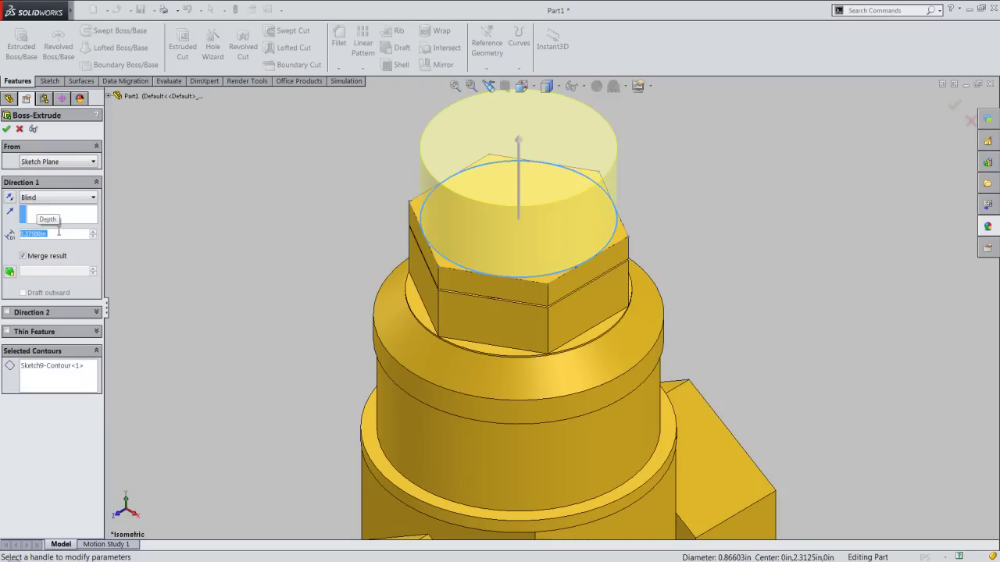
right_click(141, 239)
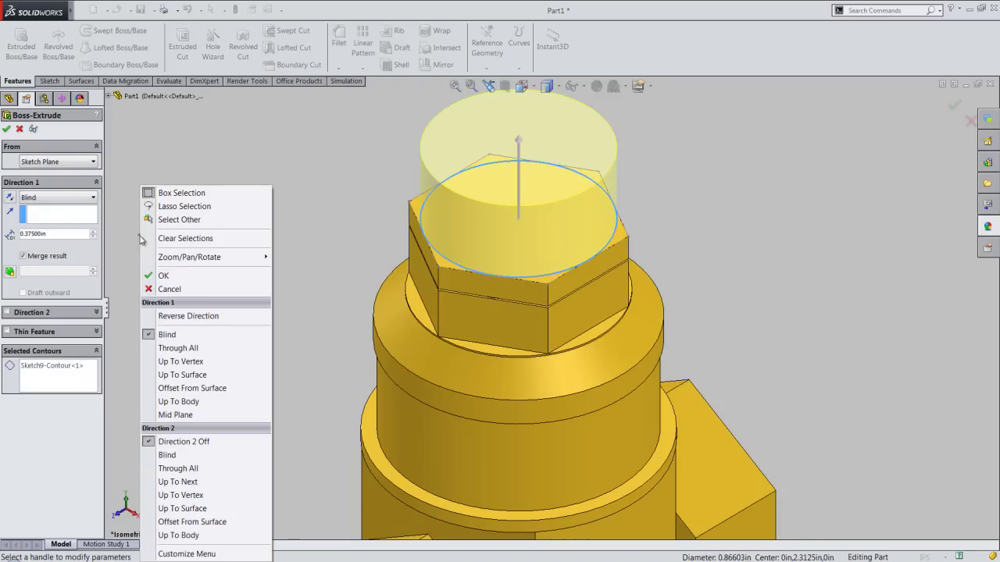
left_click(163, 275)
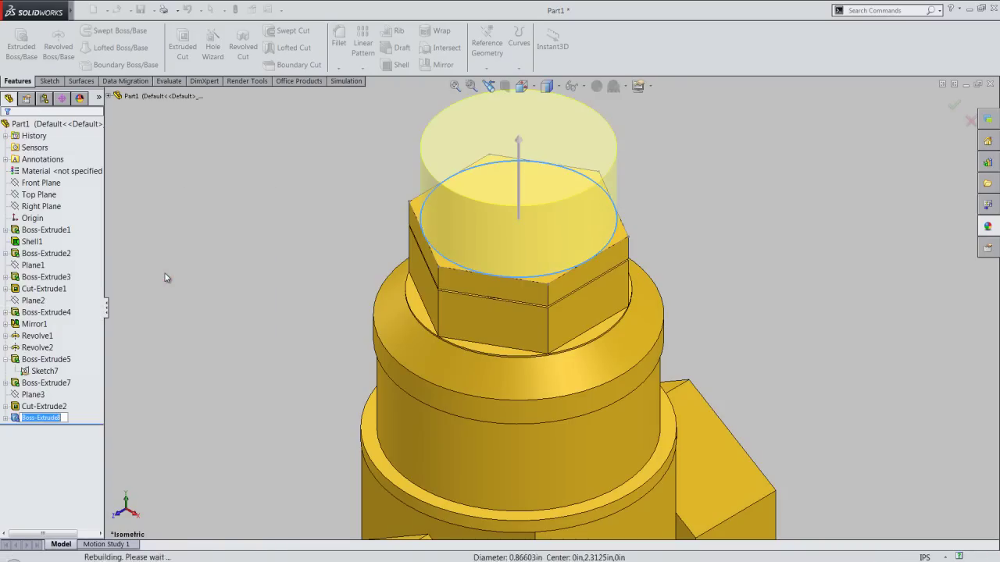
left_click(165, 275)
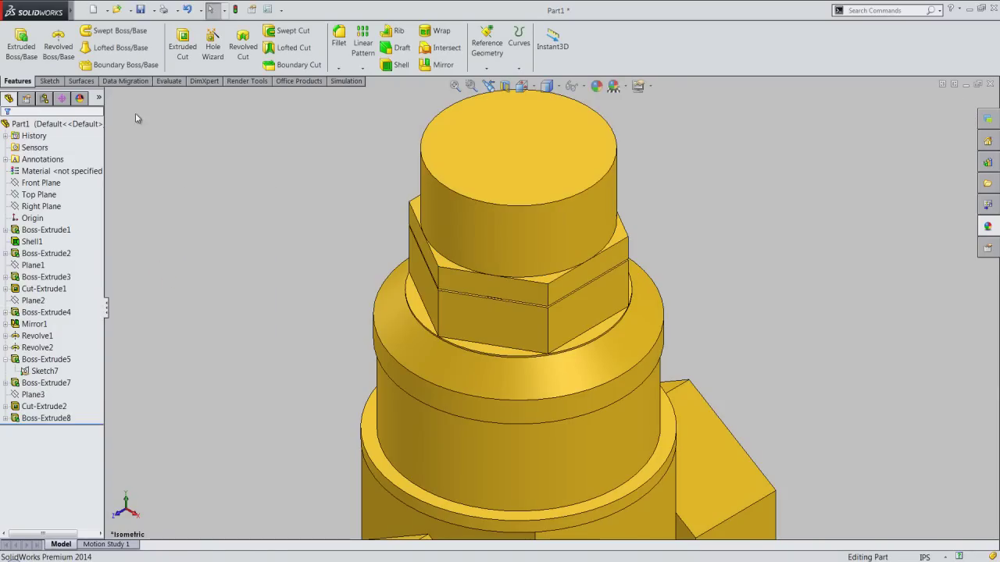
Save Part1 and zoom out slightly
left_click(142, 11)
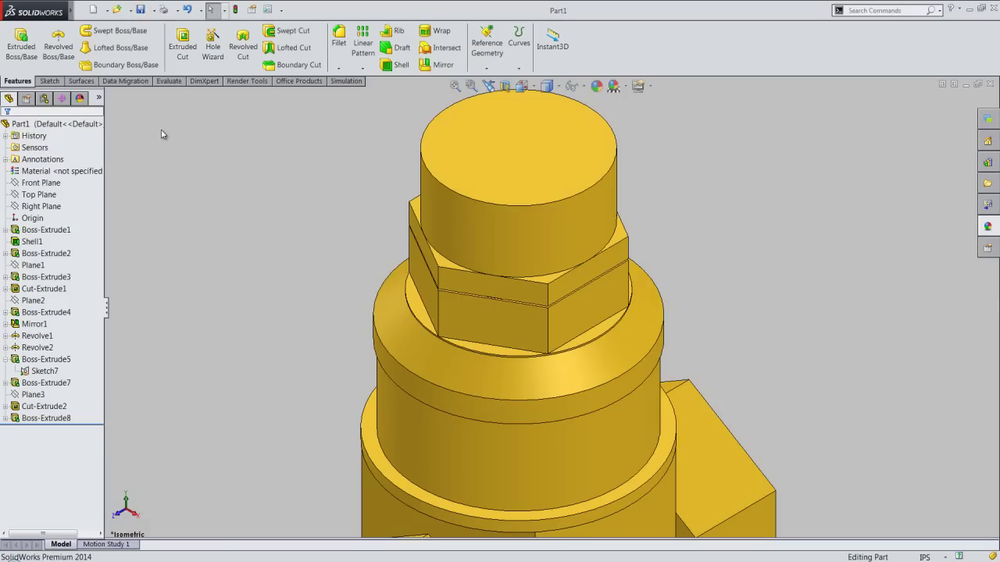
left_click(161, 129)
key("z")
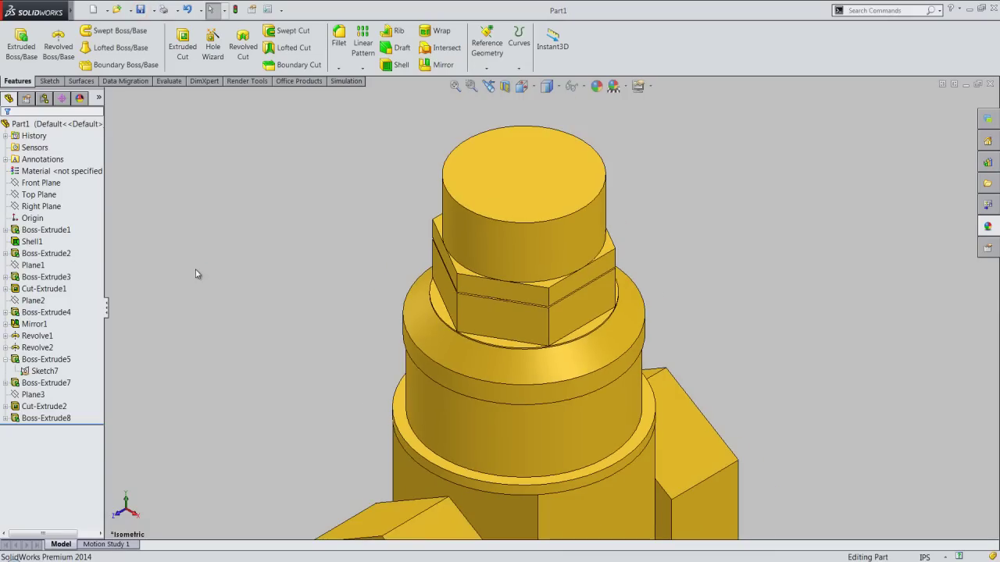
Add a G1/16 straight pipe tapped cosmetic thread on the top stub's circular edge
left_click(107, 113)
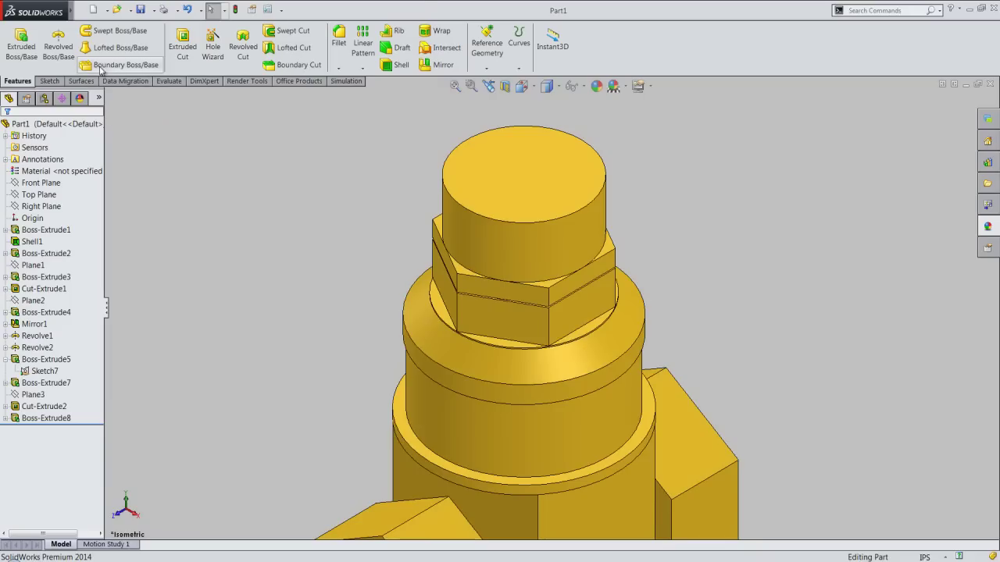
mouse_move(35, 10)
left_click(147, 10)
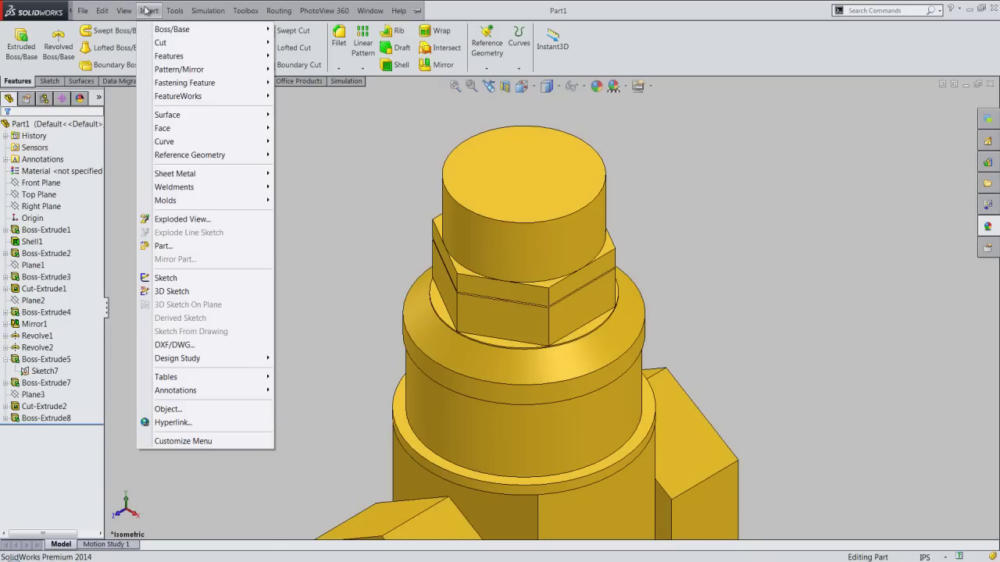
mouse_move(188, 390)
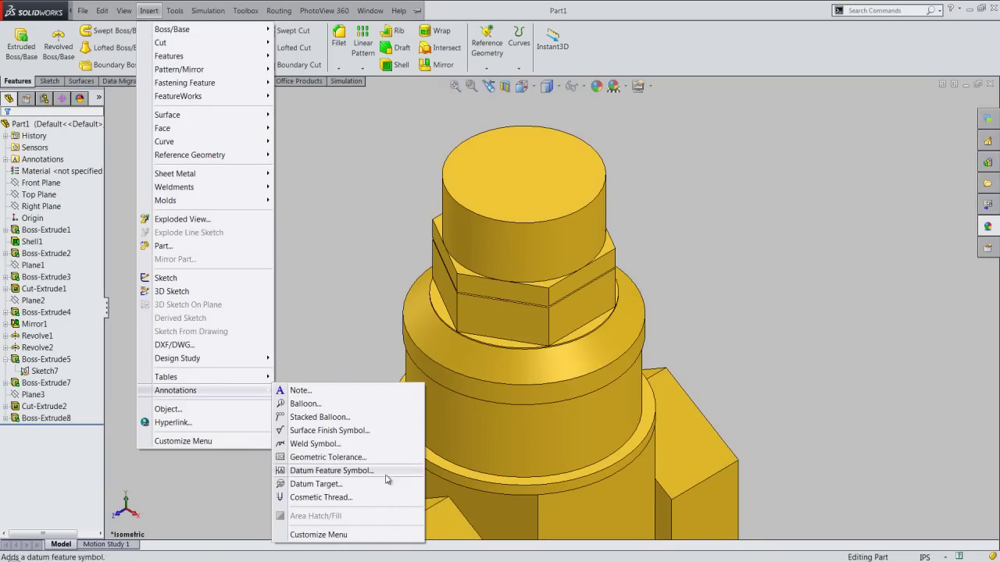
left_click(380, 502)
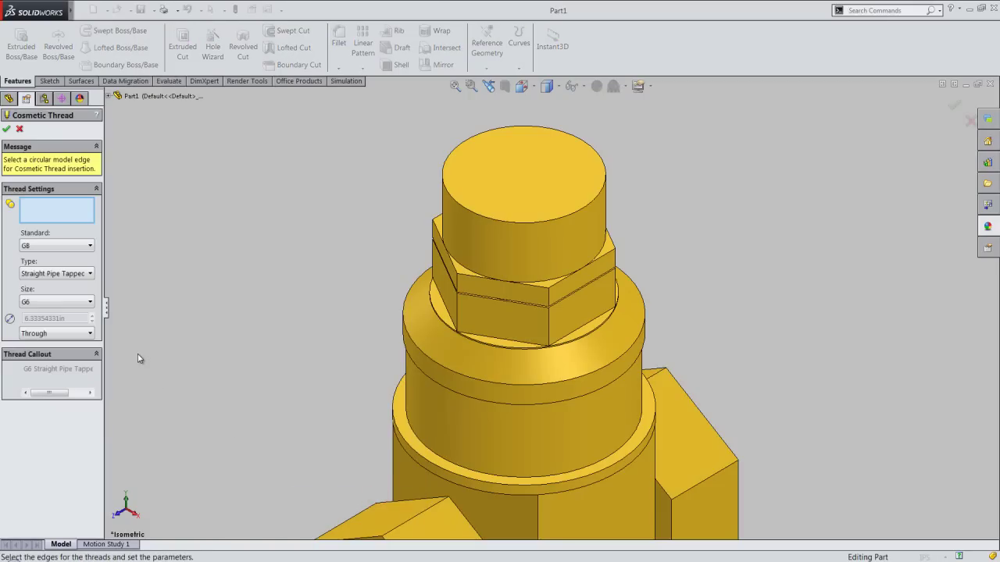
left_click(452, 199)
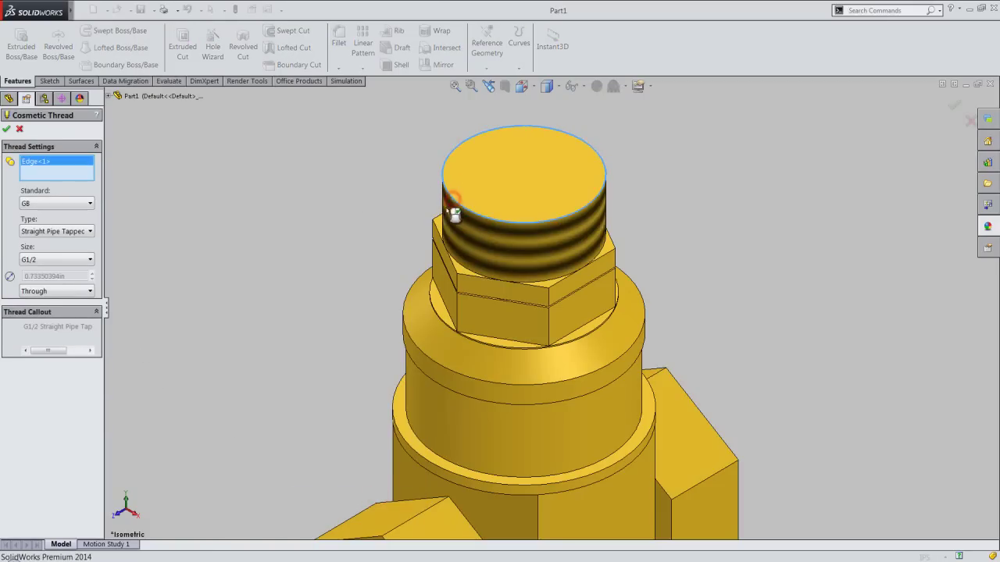
left_click(59, 263)
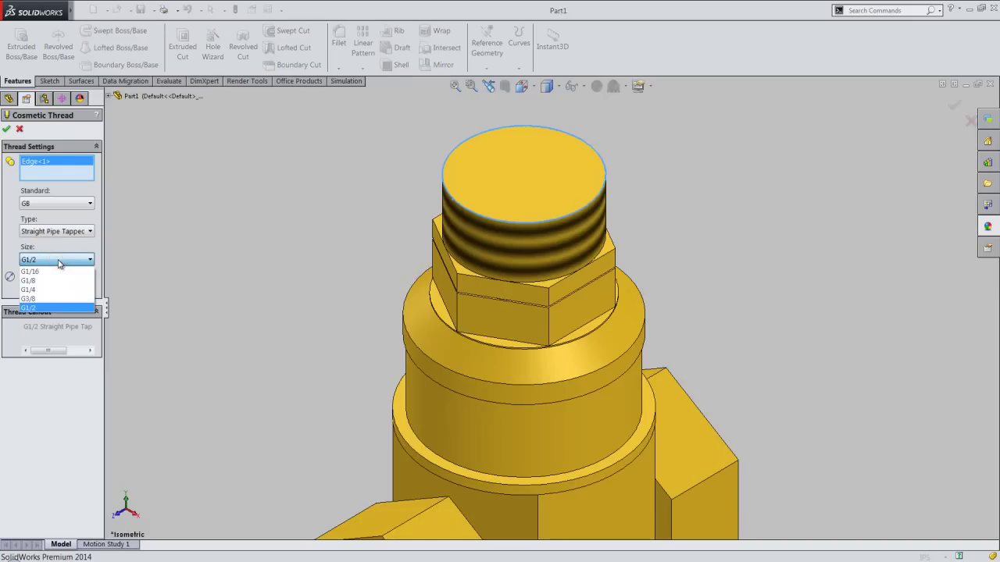
left_click(72, 232)
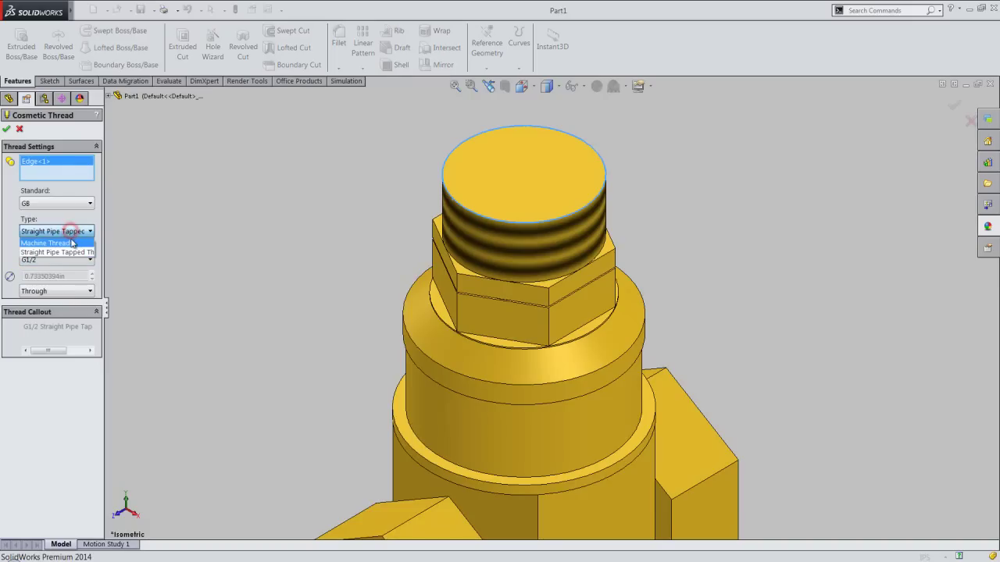
left_click(66, 253)
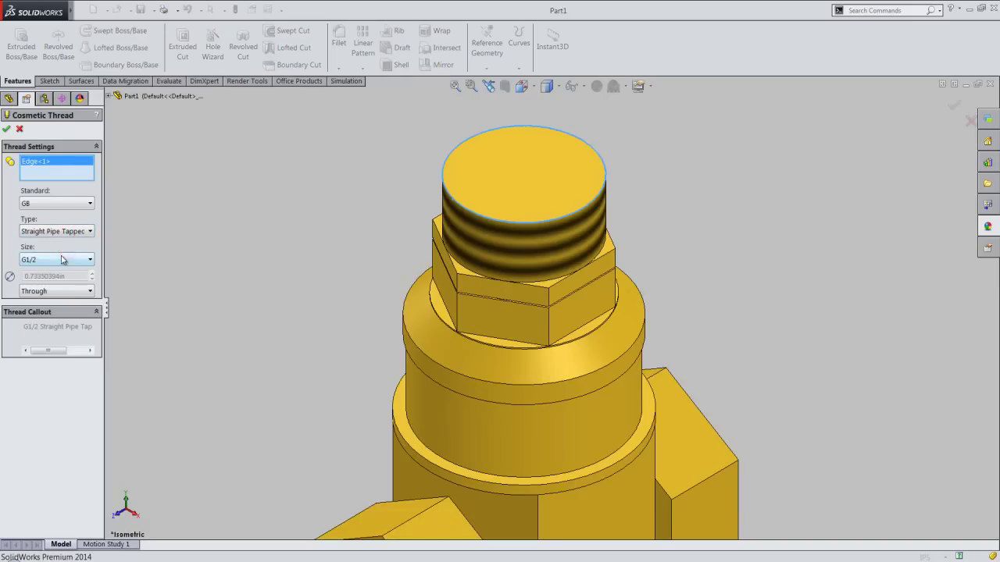
left_click(59, 264)
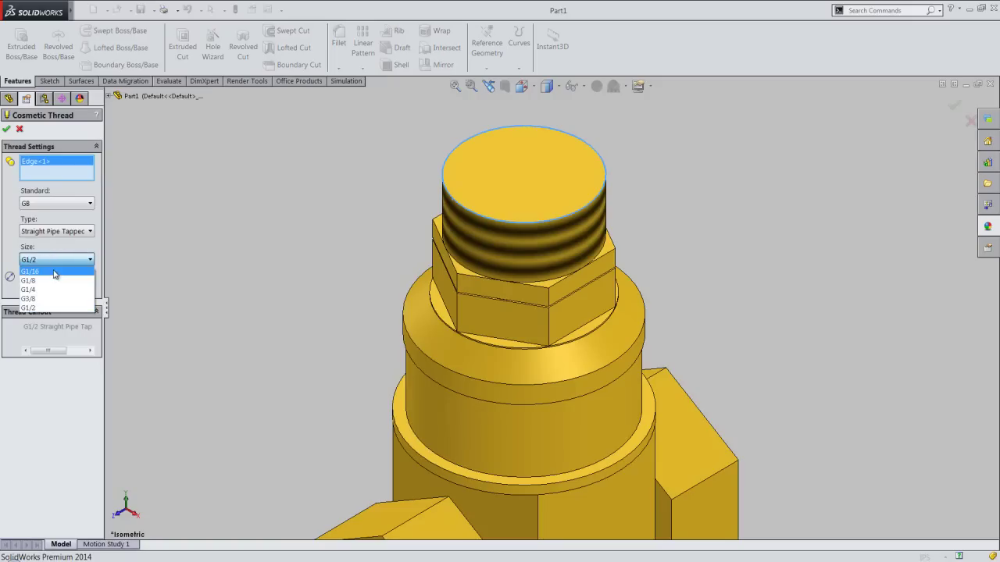
left_click(54, 271)
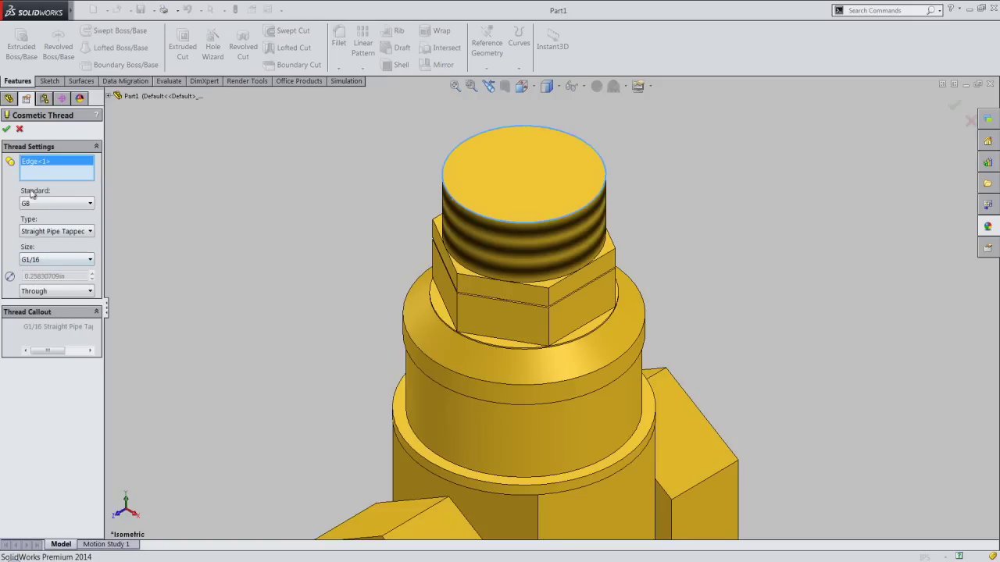
left_click(6, 129)
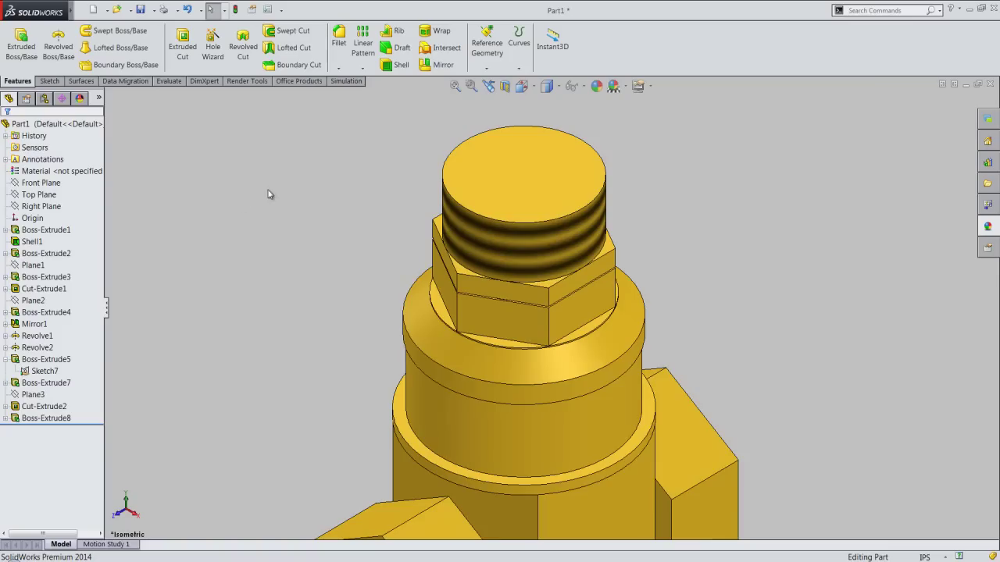
Sketch on the stub's top face, offsetting its converted edge 0.0625 in inward
left_click(485, 160)
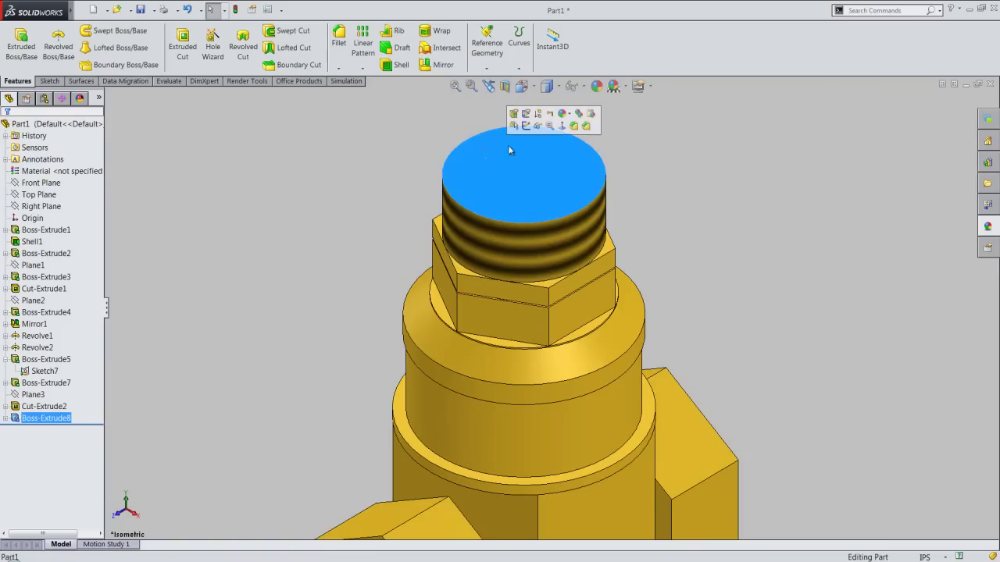
left_click(528, 125)
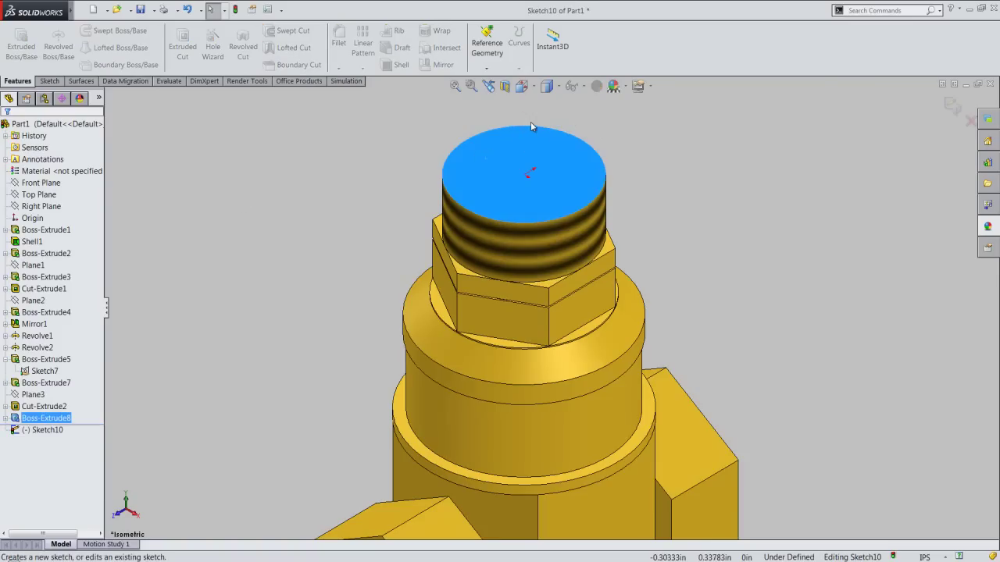
left_click(48, 82)
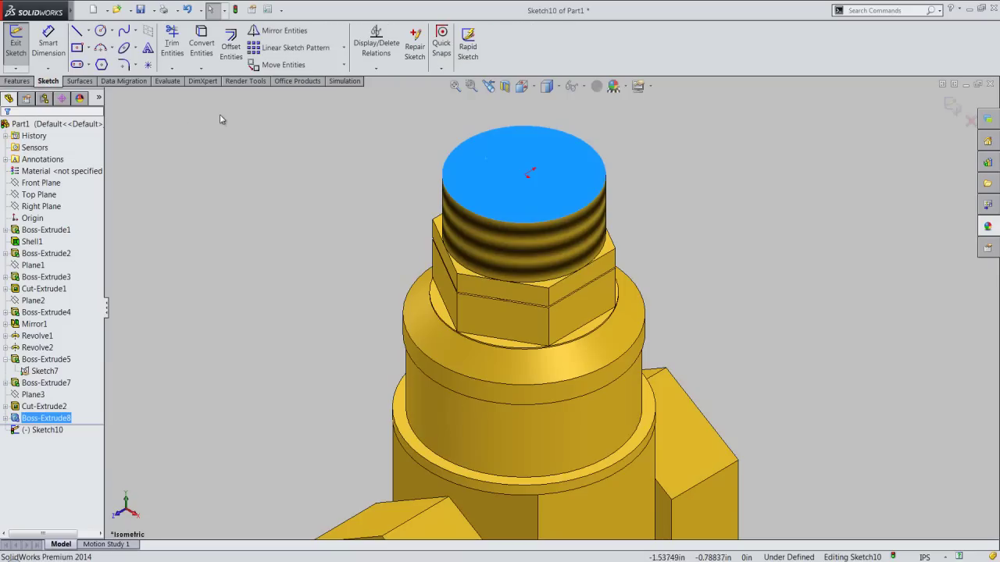
left_click(201, 43)
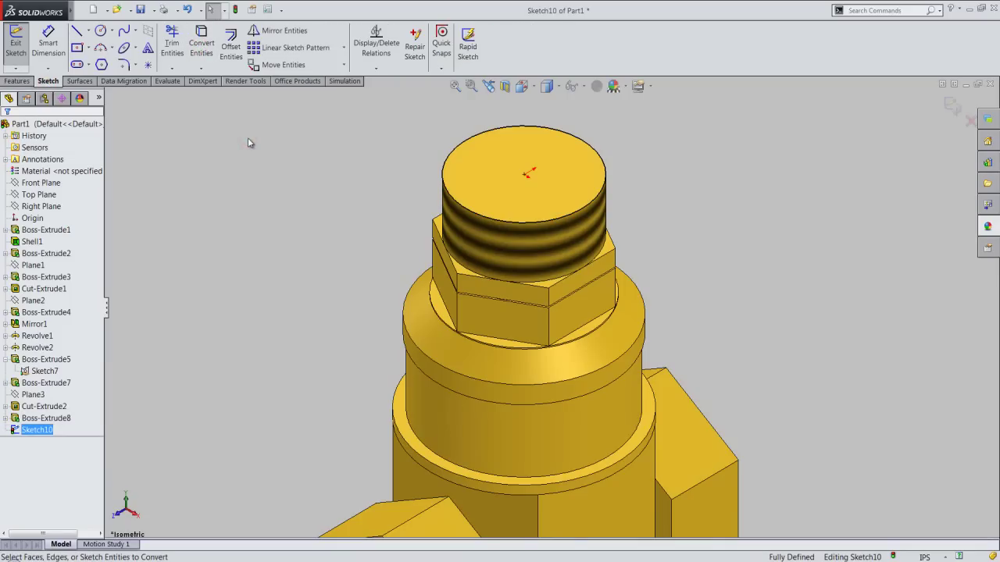
left_click(461, 144)
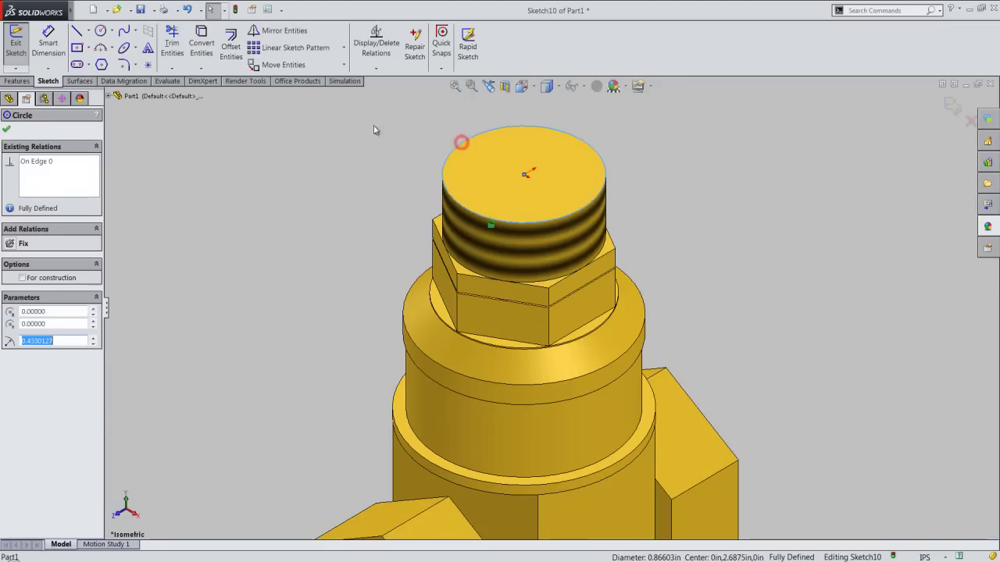
left_click(231, 44)
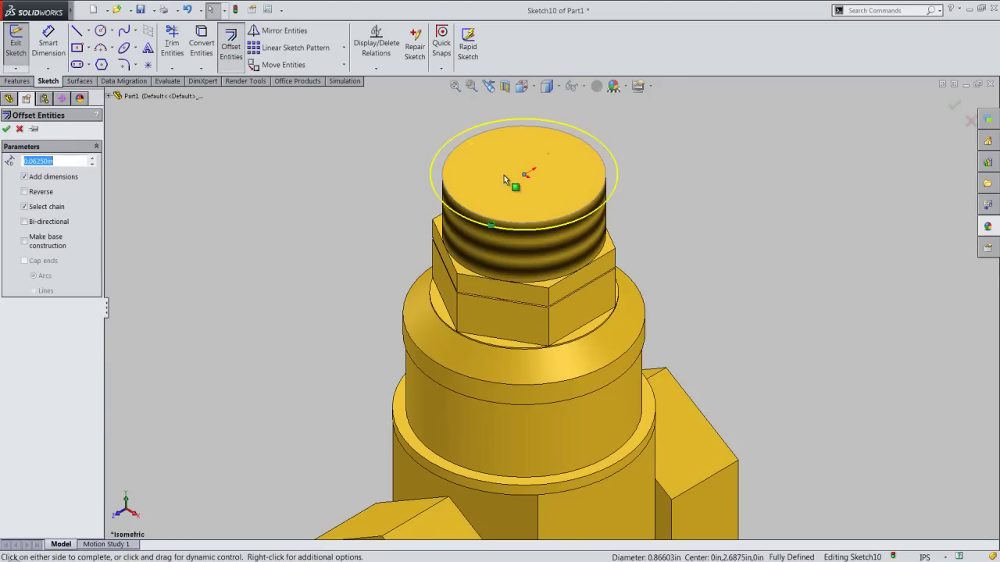
left_click(25, 192)
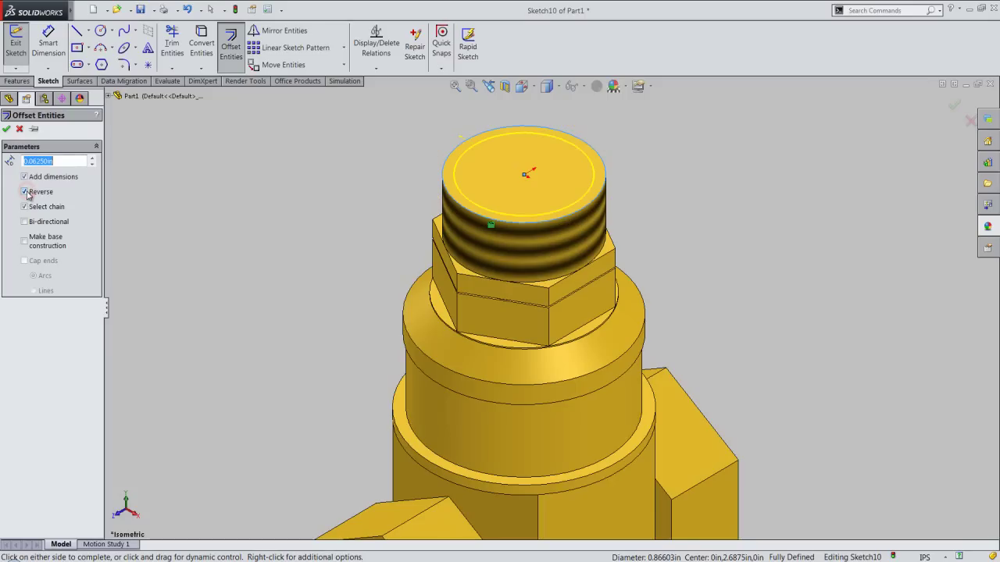
left_click(6, 130)
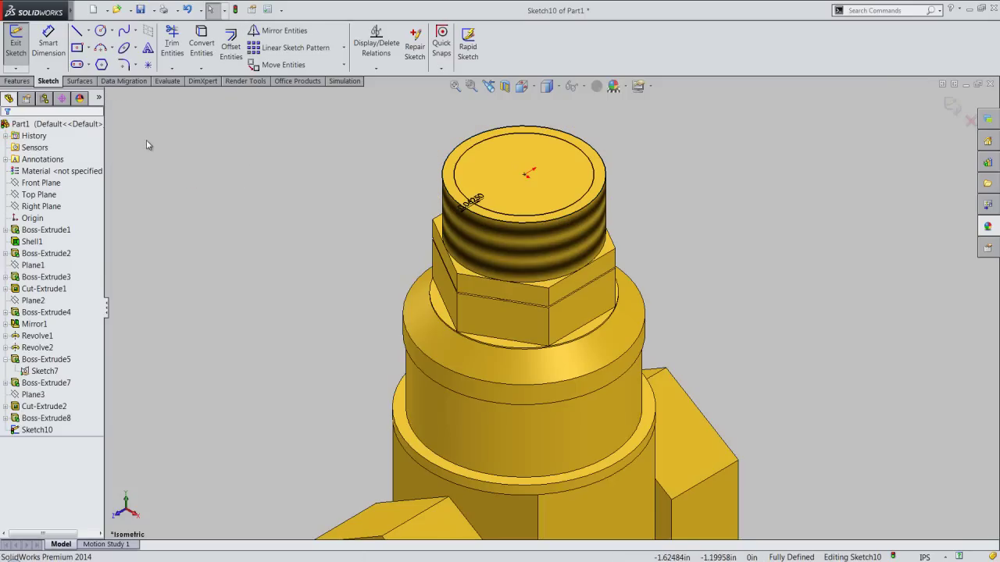
Exit Sketch10, keeping the offset circle
left_click(453, 161)
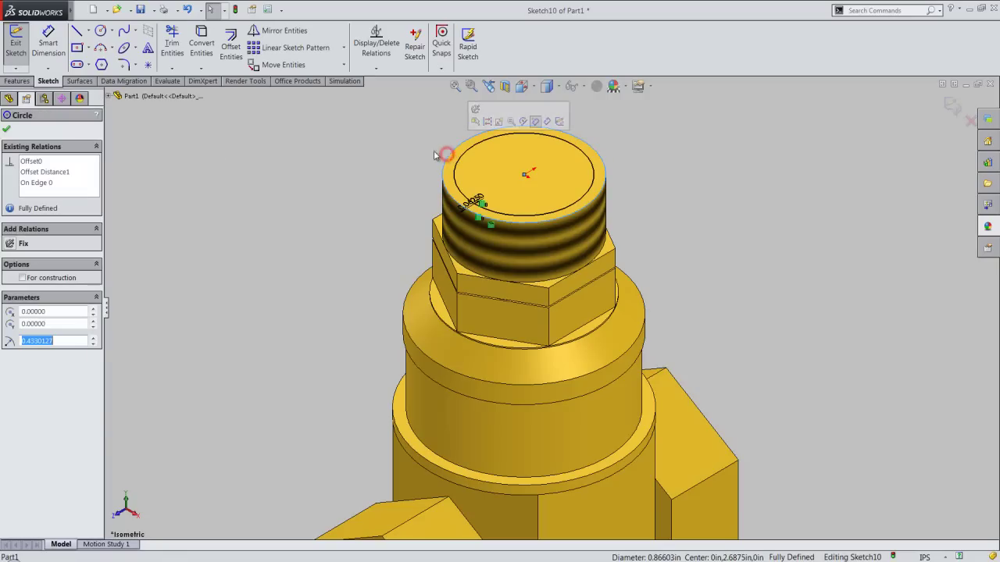
left_click(484, 123)
left_click(342, 172)
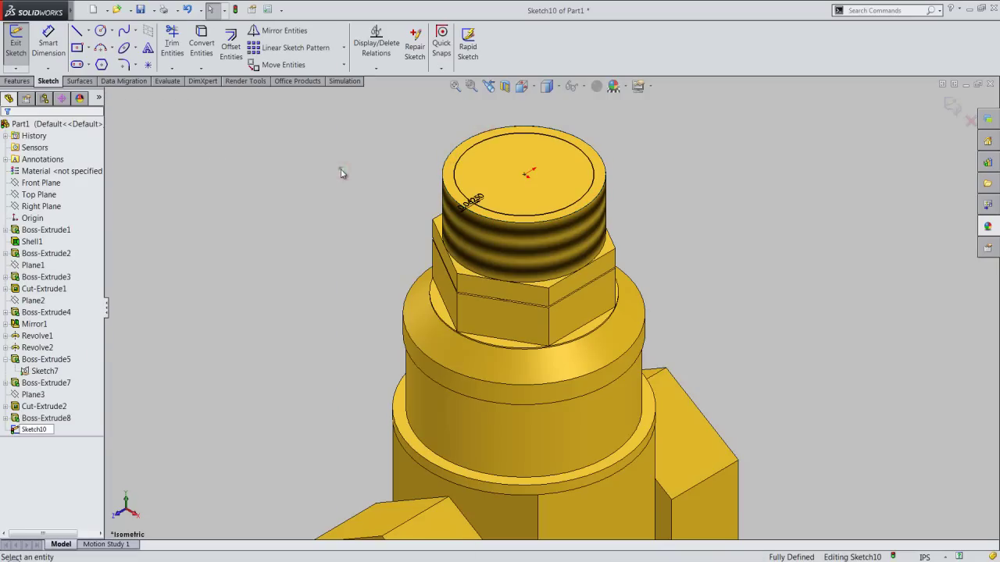
right_click(342, 172)
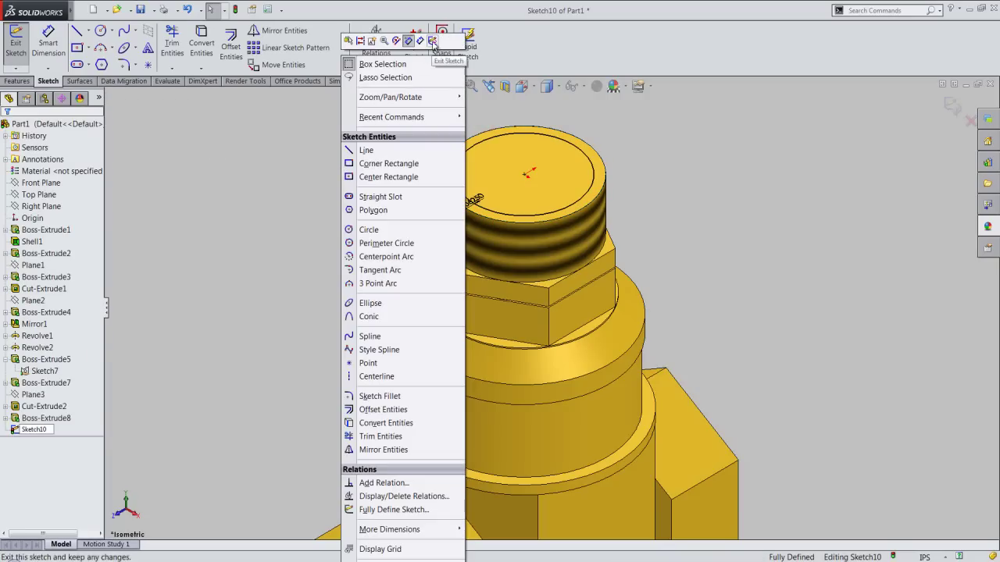
left_click(433, 41)
left_click(335, 185)
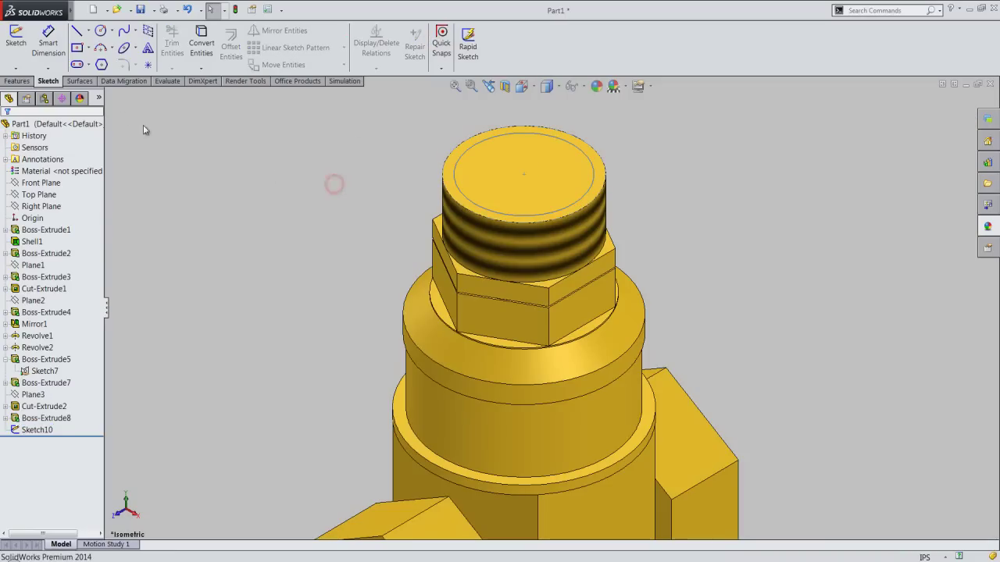
left_click(18, 81)
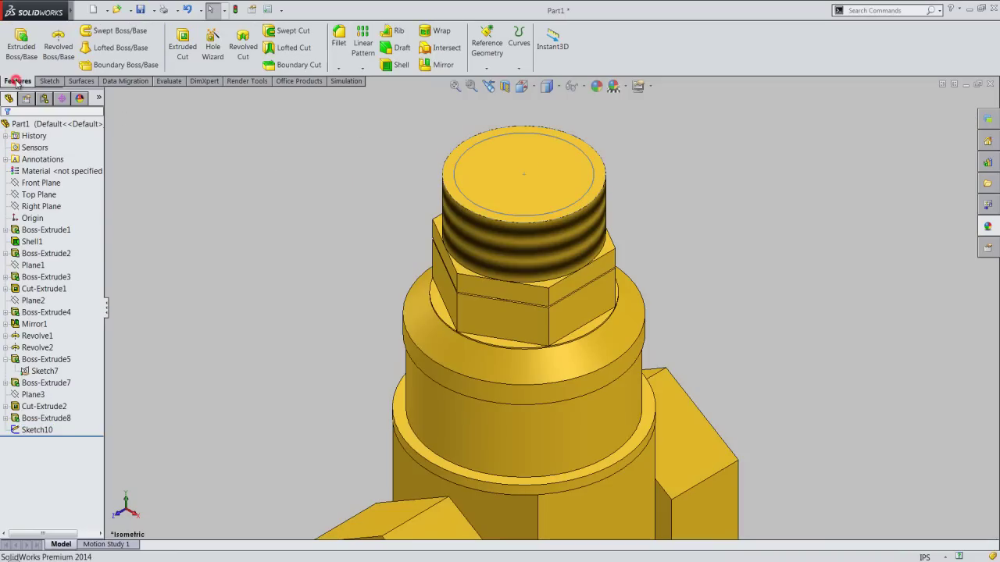
Cut Sketch10's circle from the stub top Up To Surface at the ledge face
left_click(184, 55)
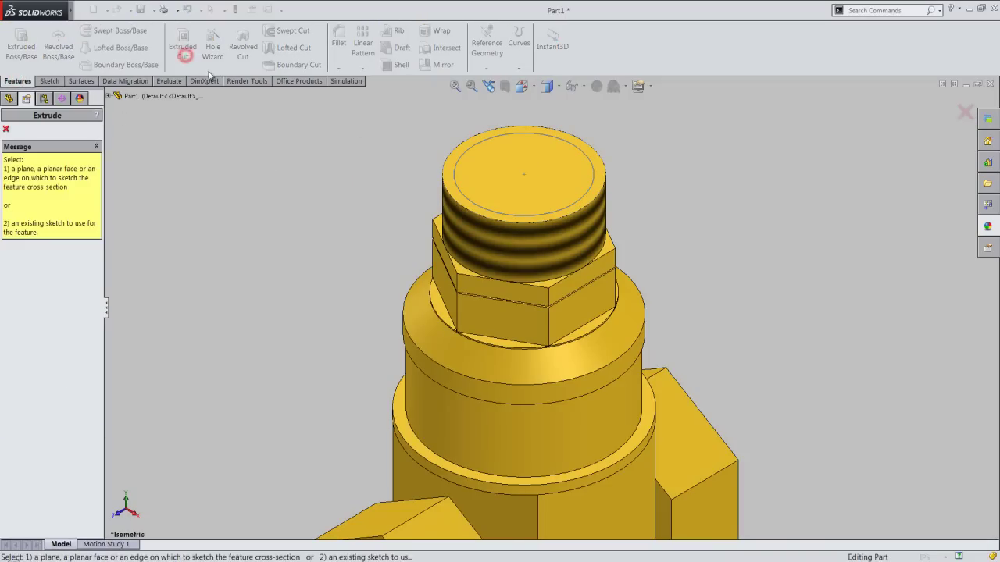
left_click(467, 150)
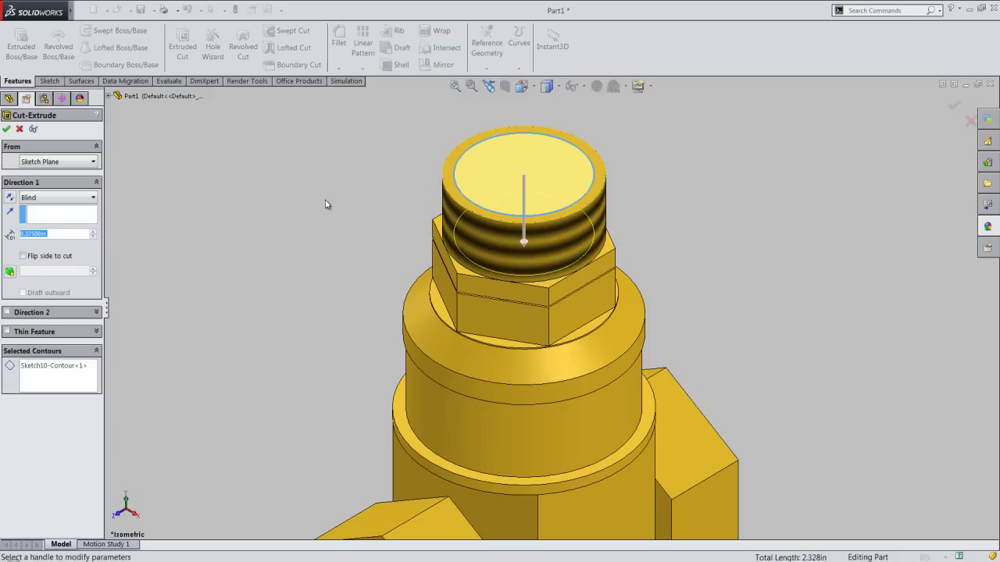
scroll(270, 204, "up", 5)
middle_click_drag(340, 321, 329, 167)
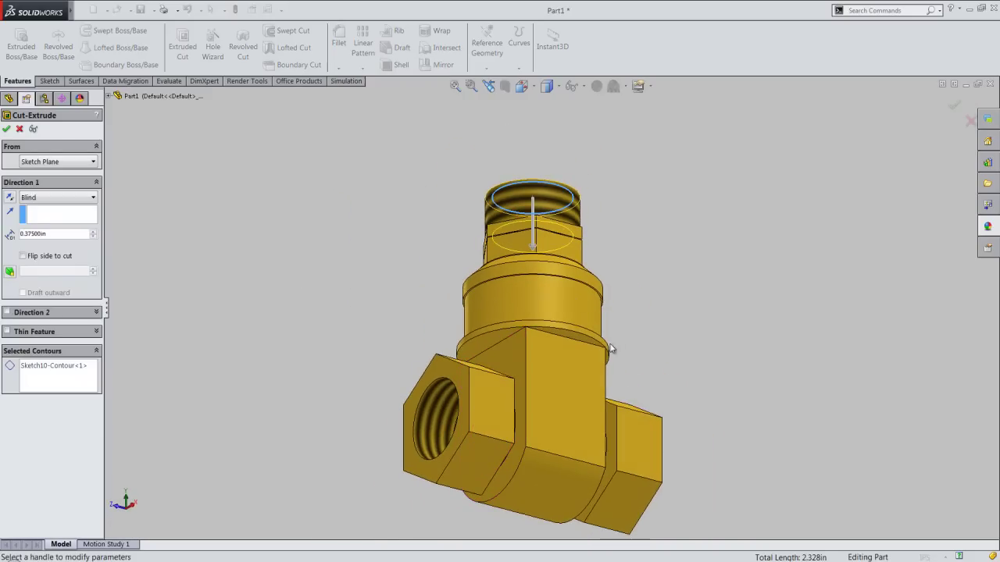
scroll(581, 342, "down", 2)
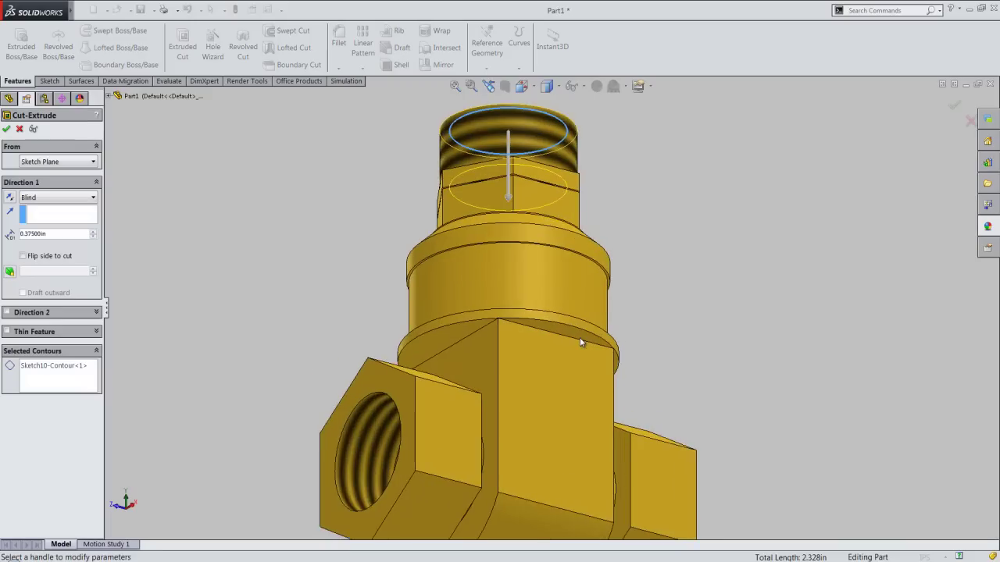
scroll(580, 342, "down", 2)
left_click(87, 202)
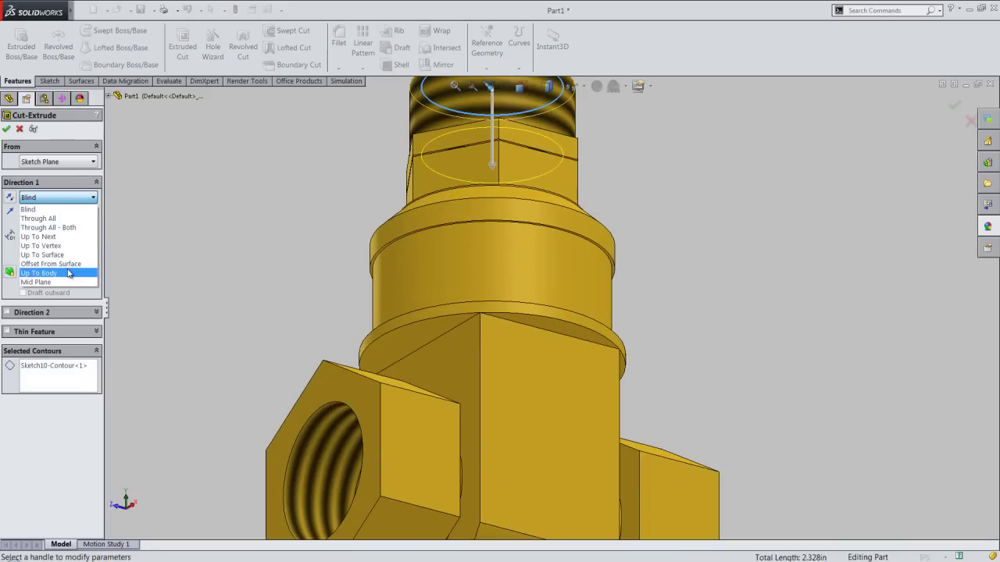
left_click(68, 256)
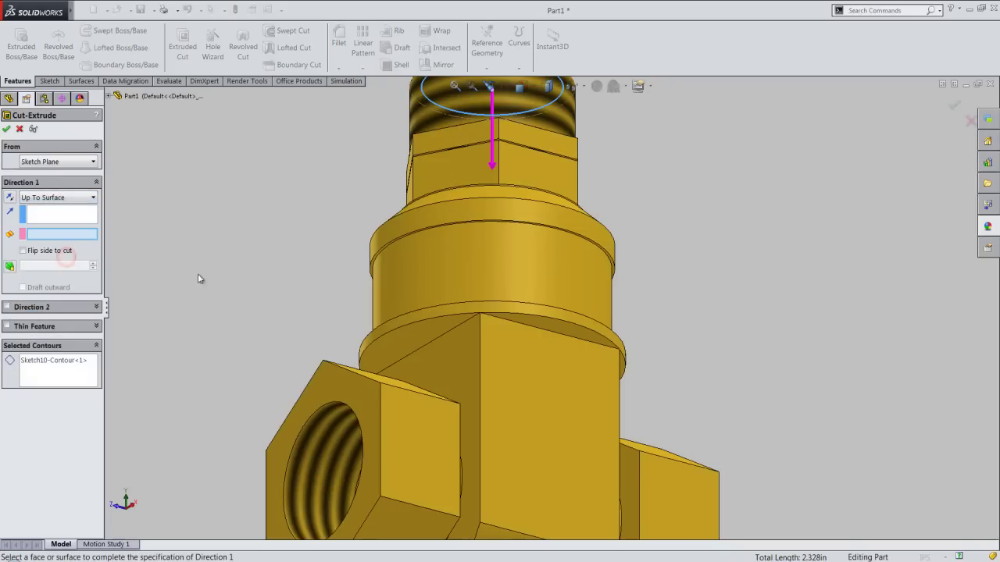
left_click(395, 336)
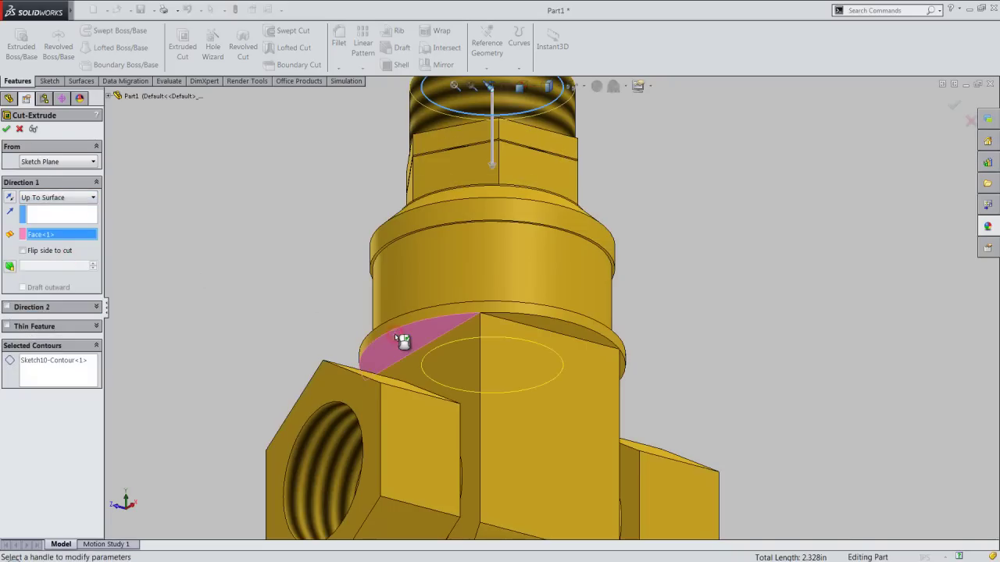
left_click(6, 129)
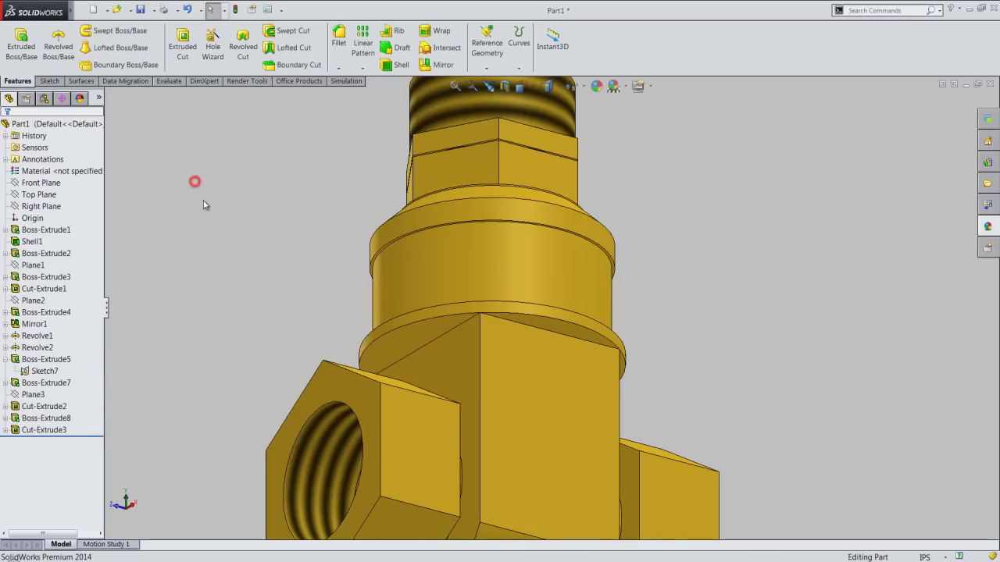
Section the valve along the Right Plane in isometric view to inspect the interior
left_click(519, 92)
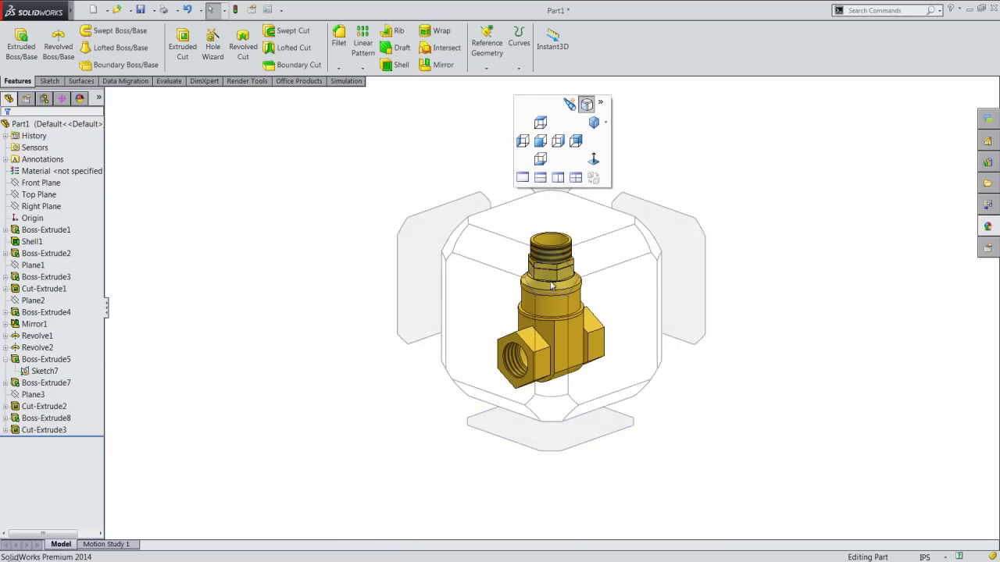
left_click(556, 284)
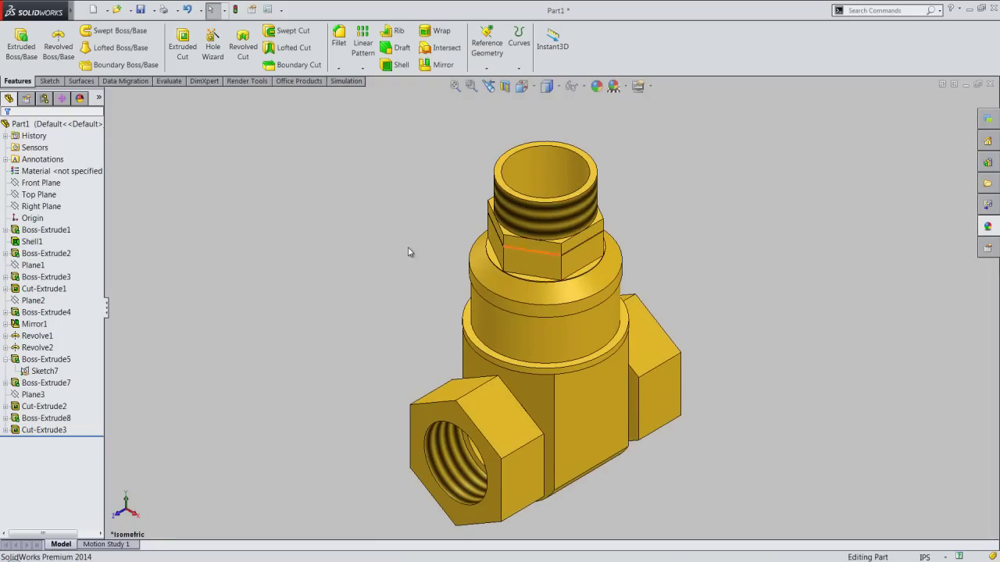
left_click(40, 194)
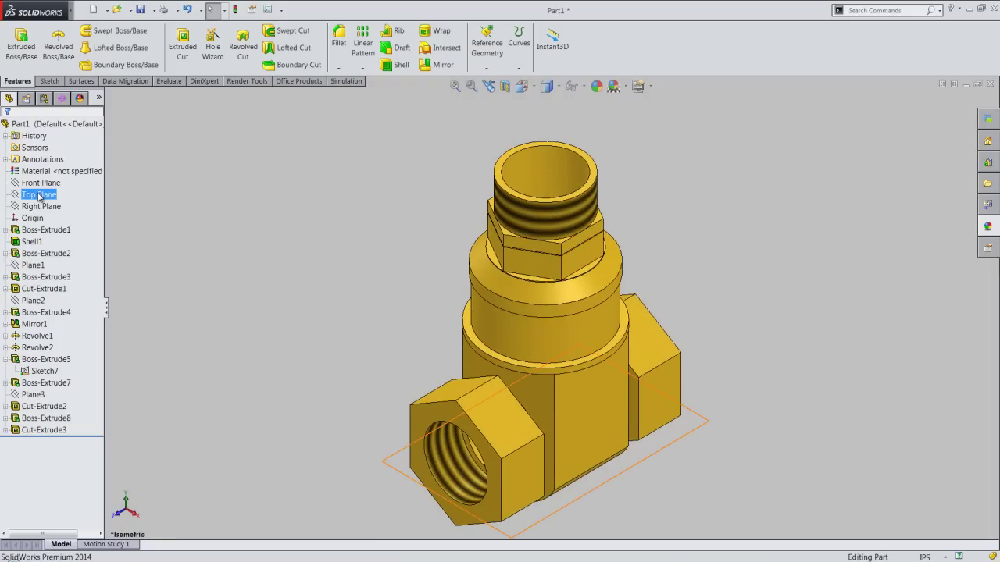
left_click(39, 185)
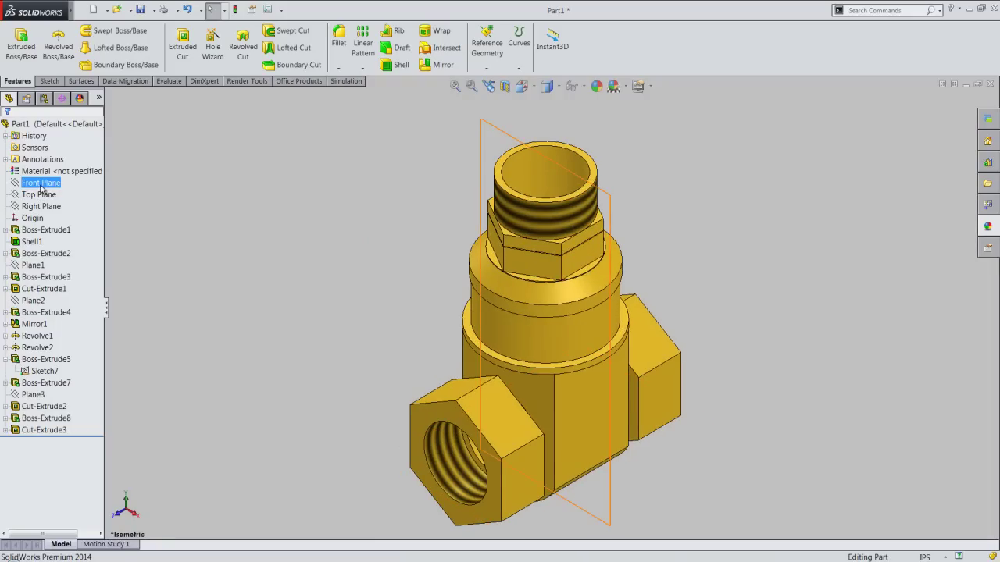
left_click(39, 207)
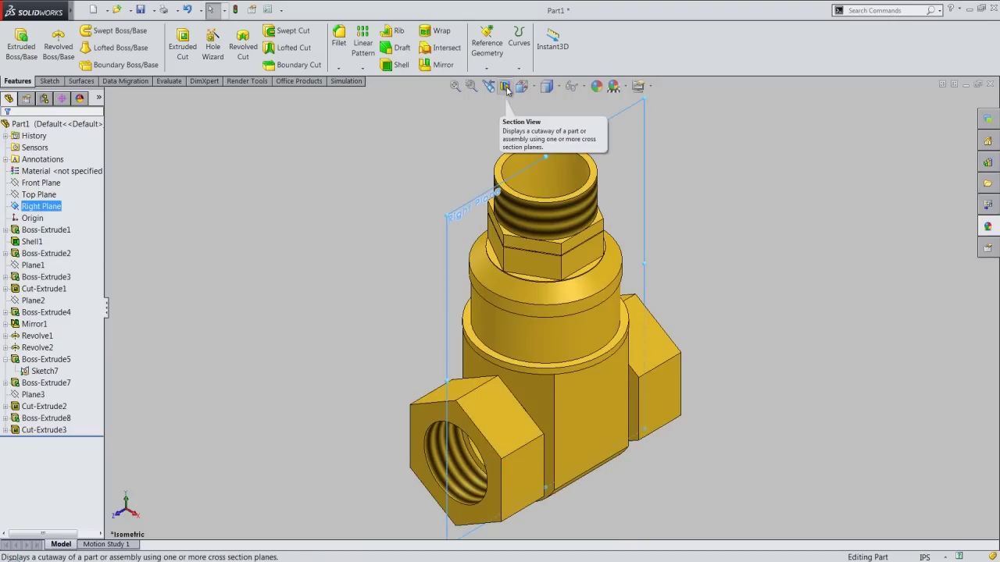
left_click(505, 87)
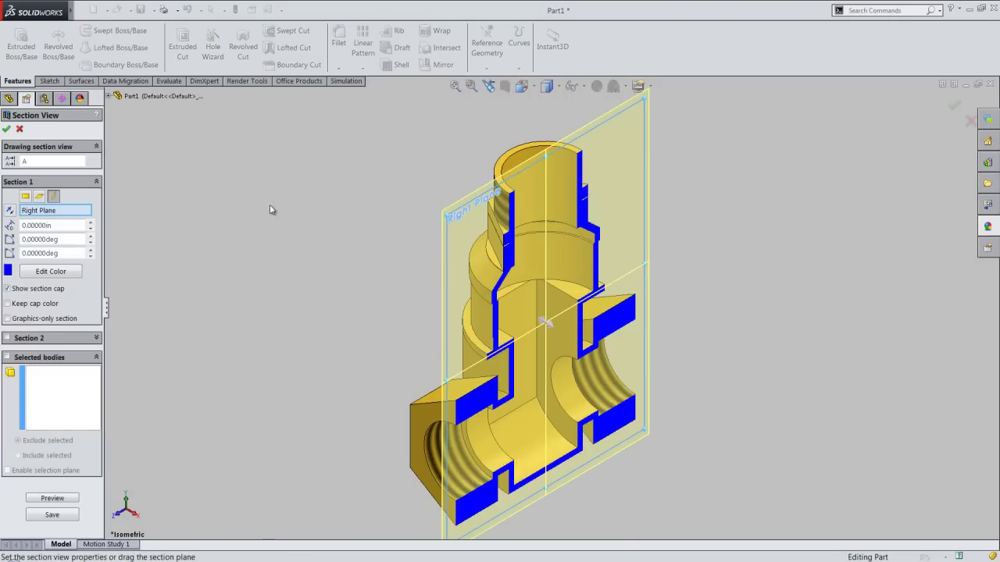
left_click(7, 128)
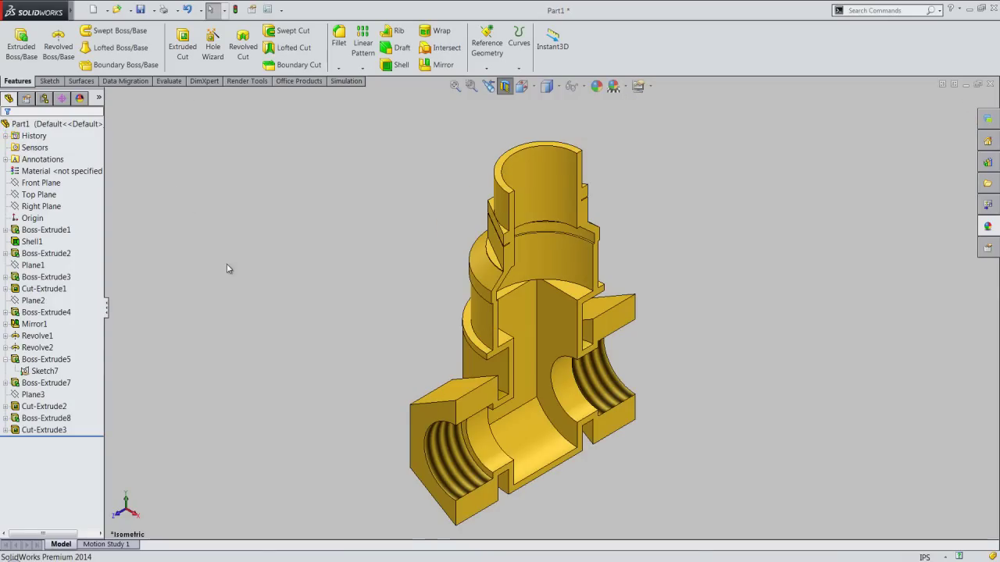
Orbit the cutaway, turn the section view off and save Part1
mouse_move(640, 424)
middle_mouse_down()
mouse_move(602, 383)
mouse_move(495, 402)
mouse_move(577, 397)
middle_mouse_up()
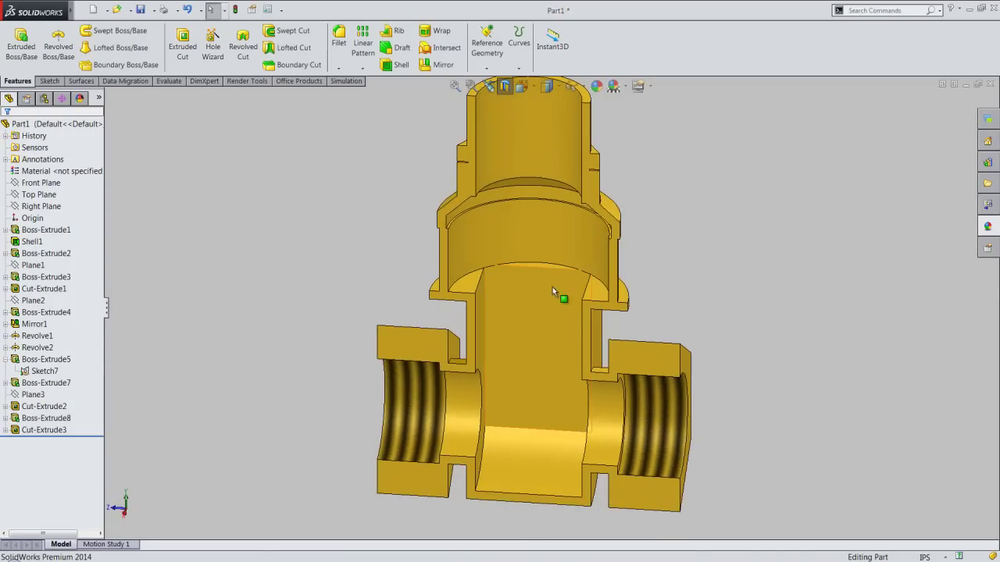
left_click(488, 86)
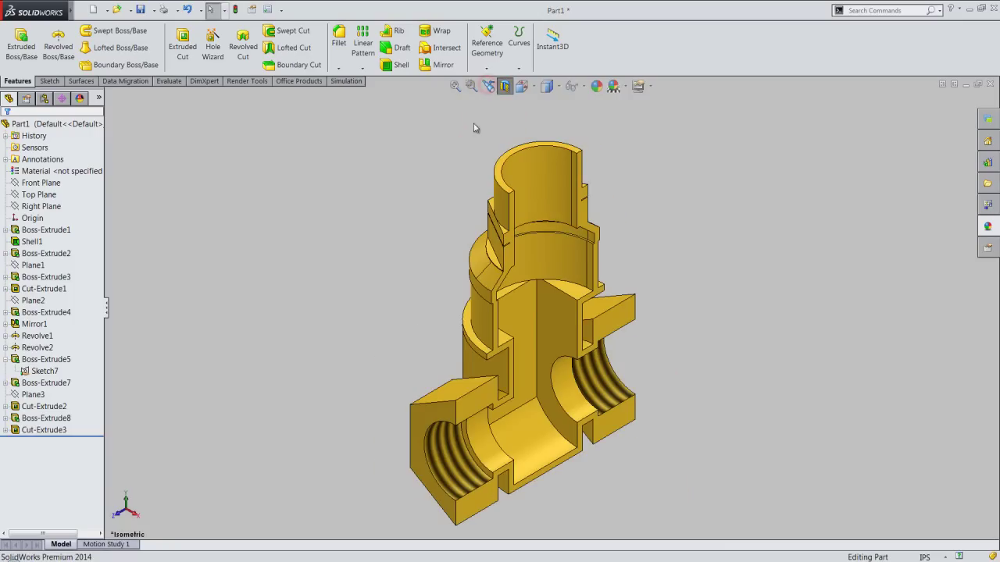
left_click(504, 89)
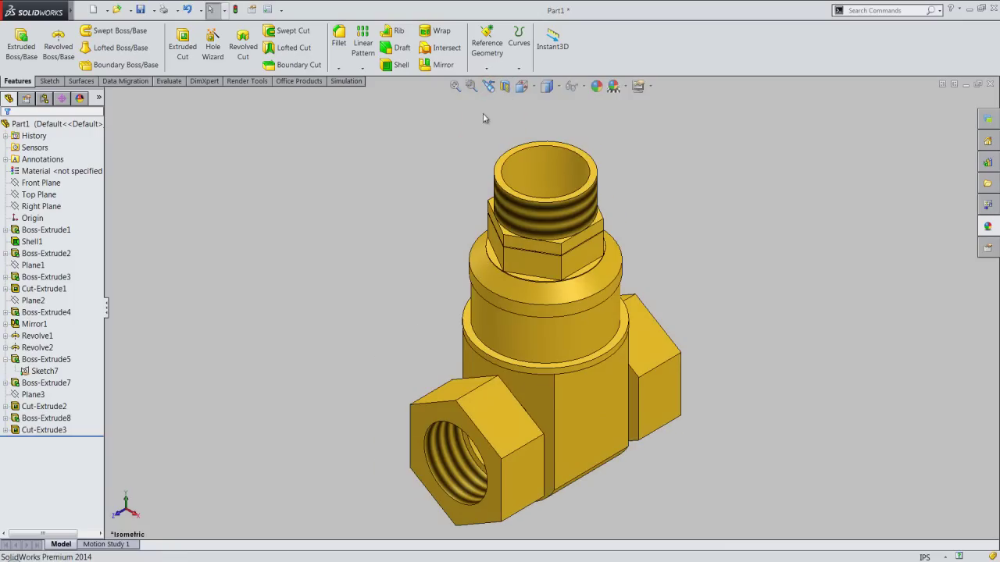
left_click(142, 9)
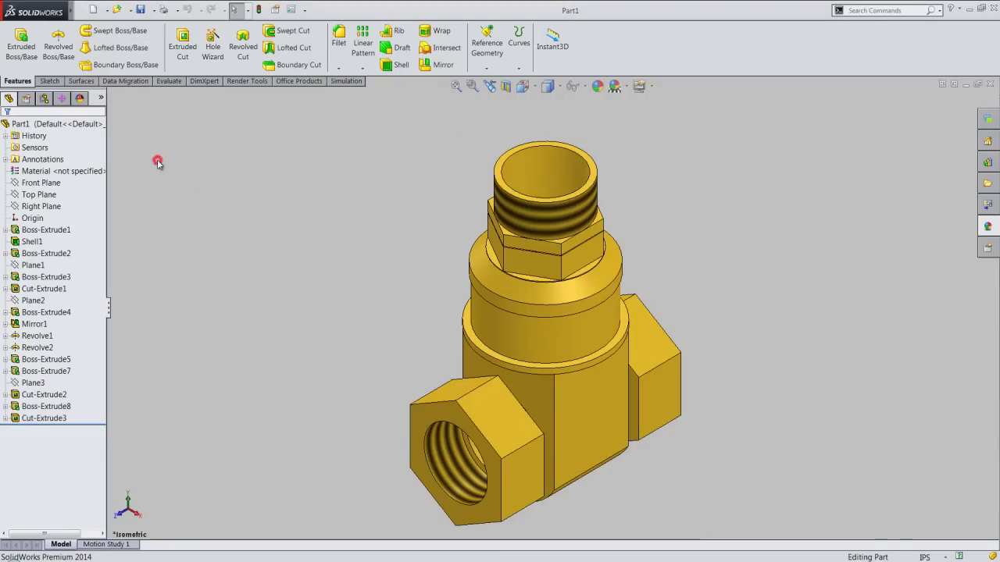
Close Part1, create Assem2 from the custom IPS assembly template, and show its origin
left_click(989, 84)
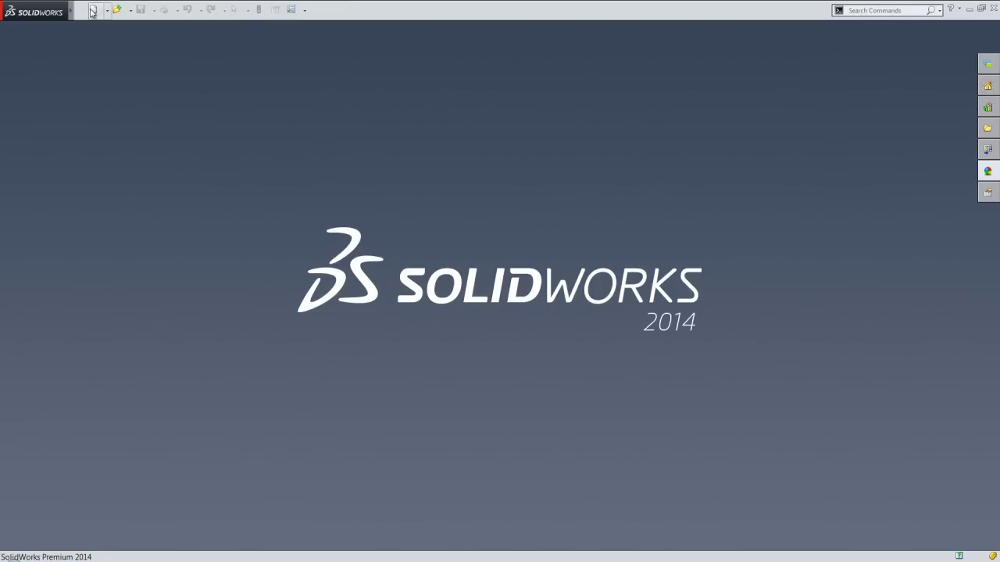
left_click(92, 10)
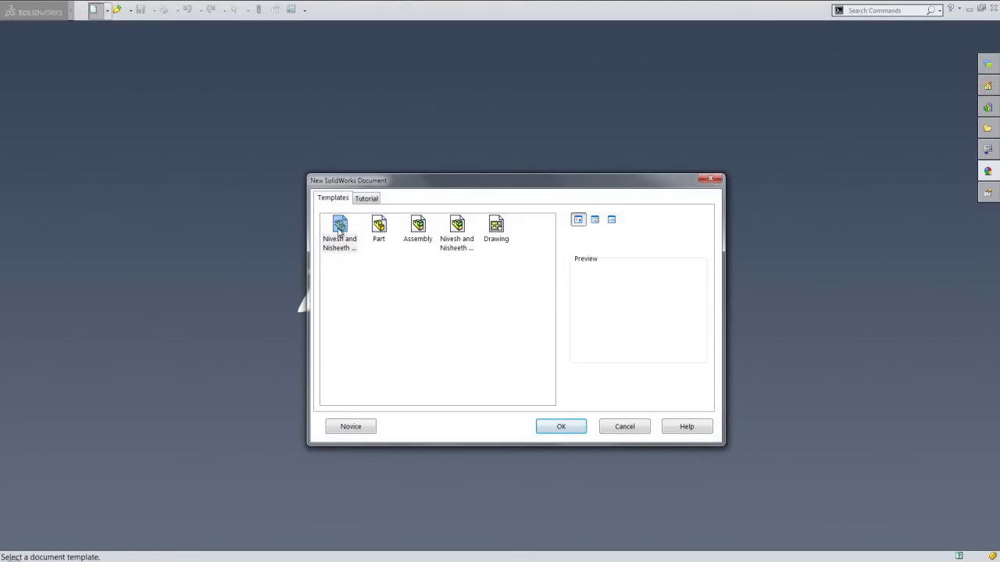
left_click(458, 226)
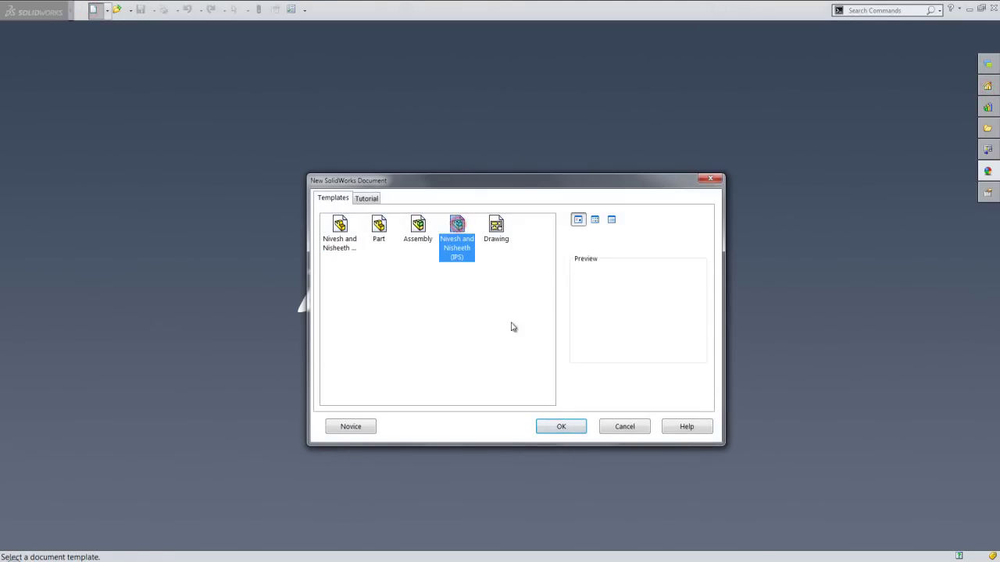
left_click(561, 427)
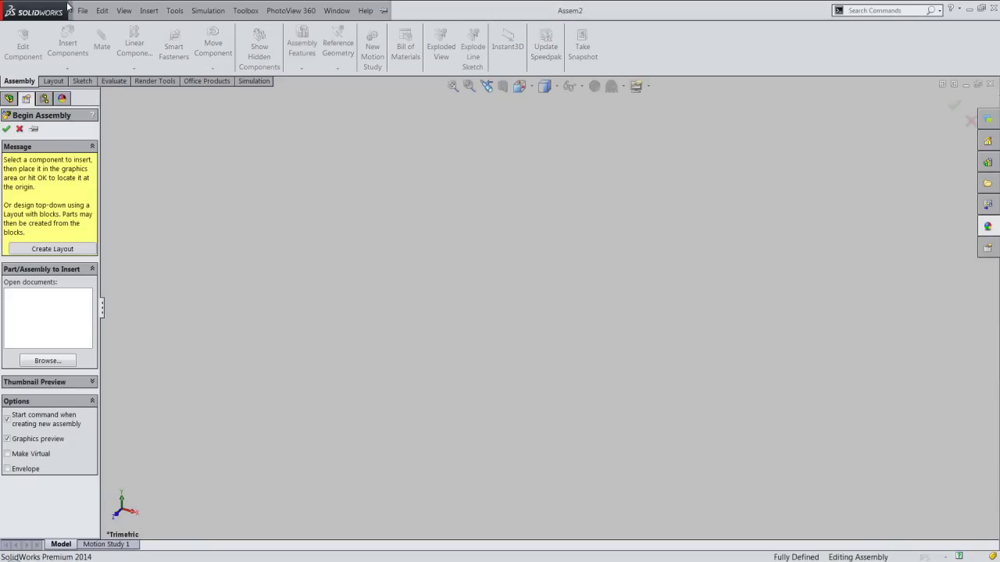
left_click(81, 11)
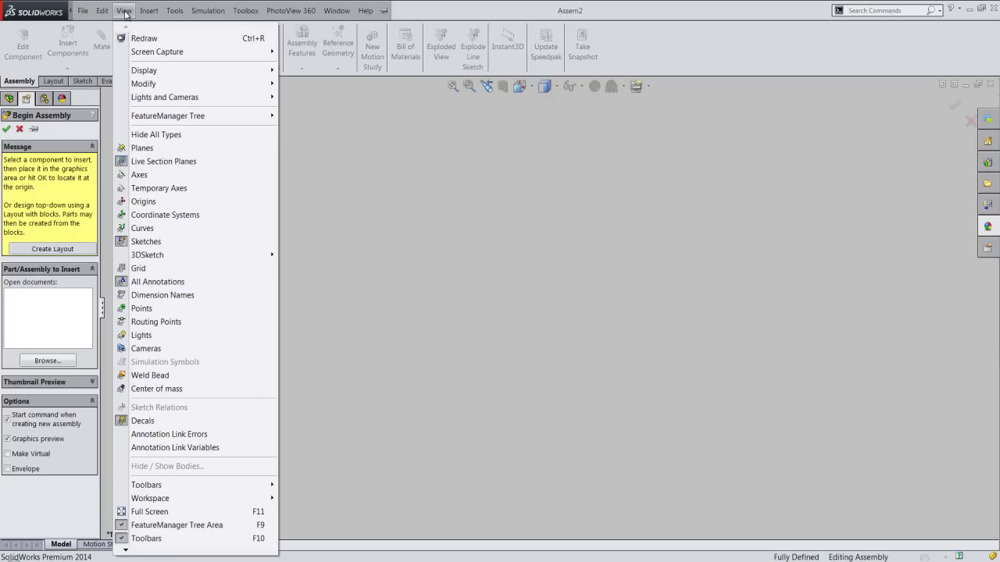
left_click(174, 206)
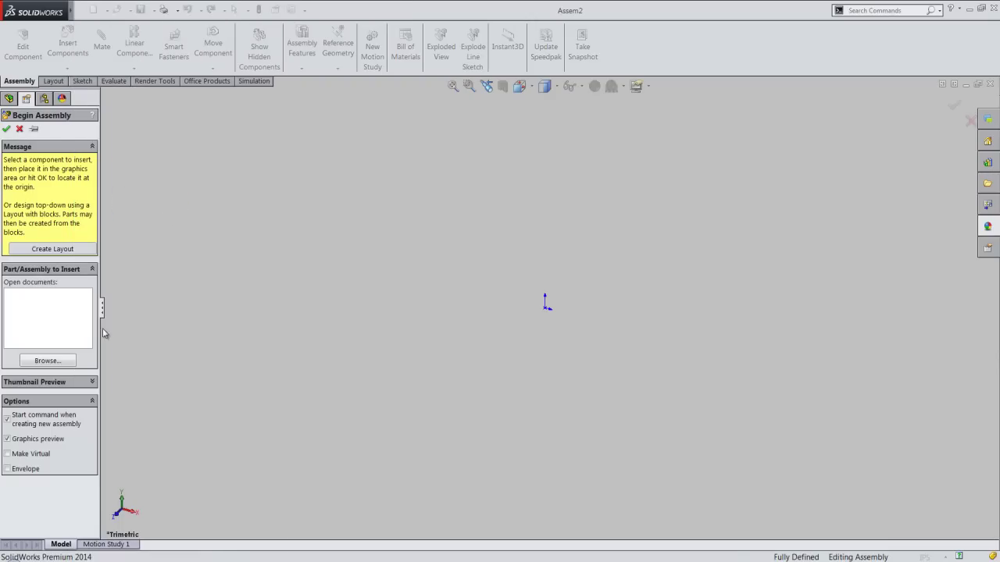
Insert the Part1 valve as the first component, placed at the assembly origin
left_click(75, 361)
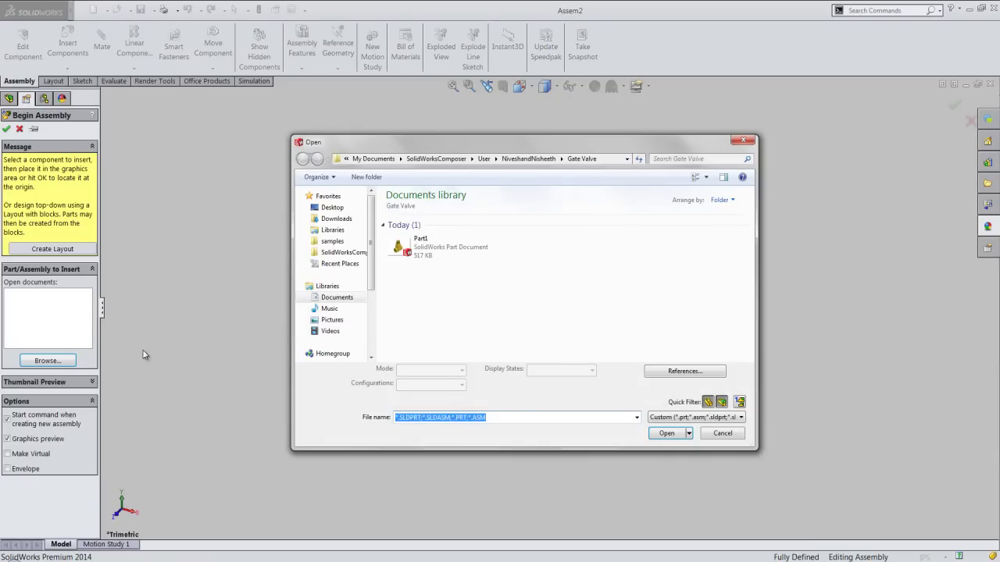
left_click(406, 250)
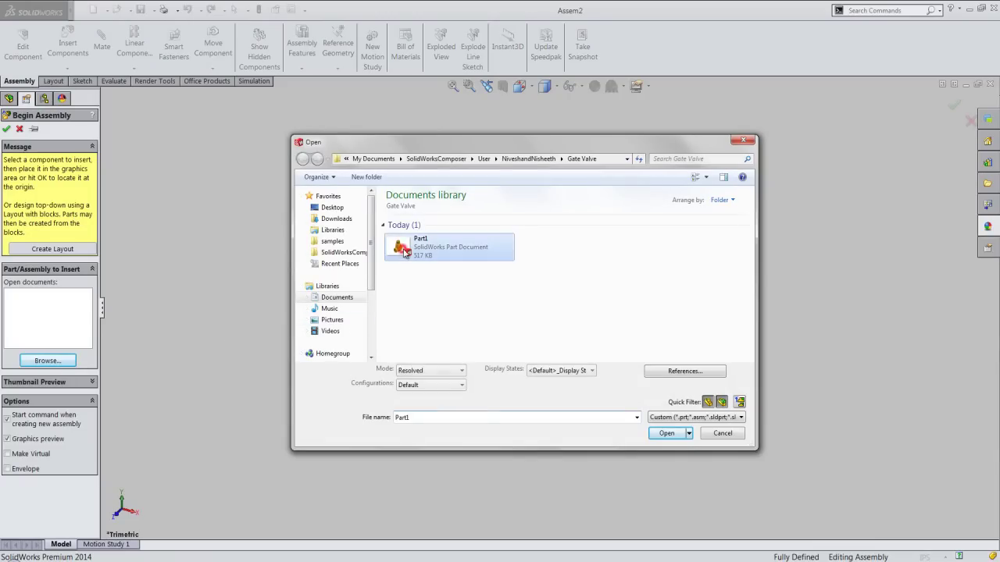
left_click(656, 433)
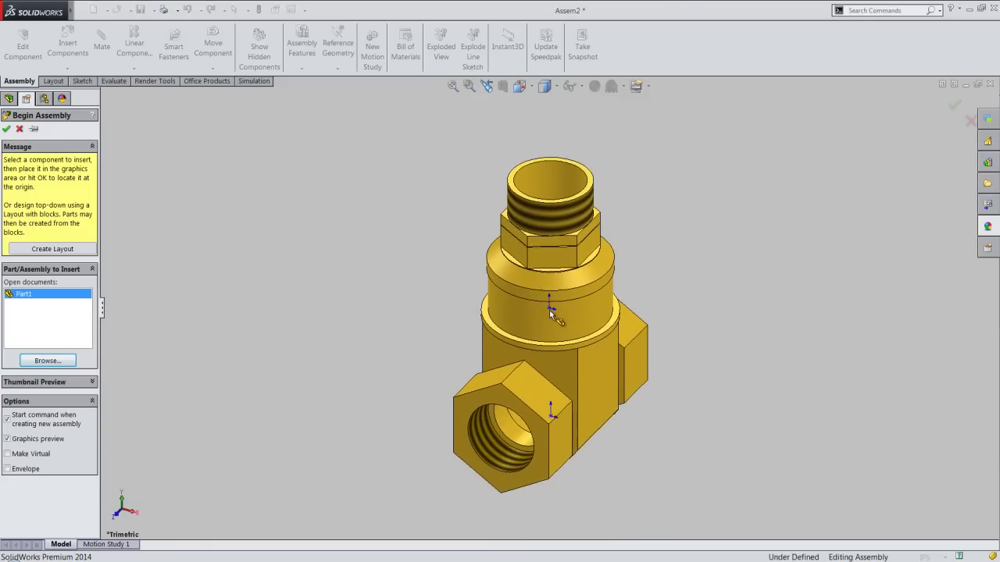
left_click(549, 307)
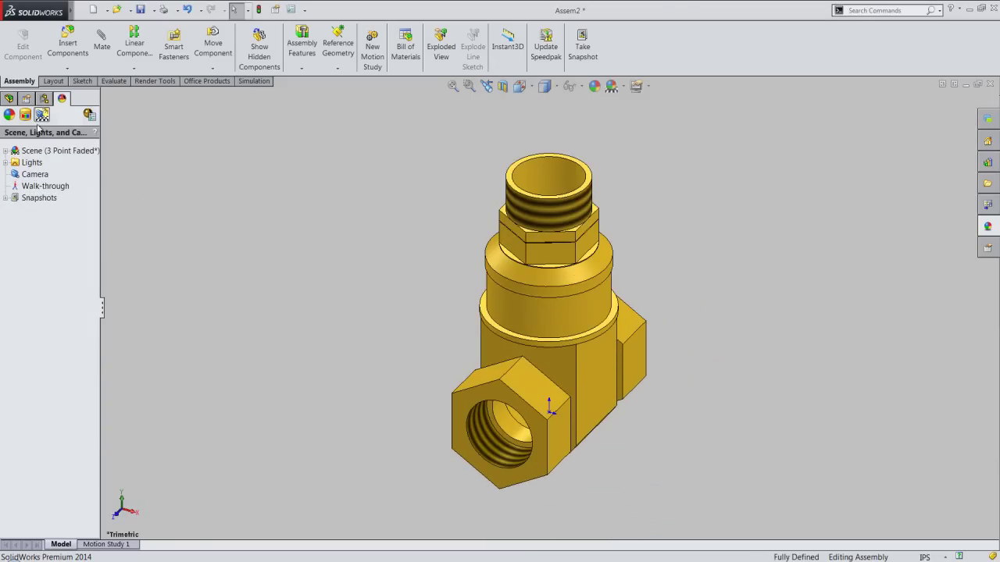
Return to the FeatureManager tree, adjust the show/hide items, and start saving the assembly
left_click(8, 98)
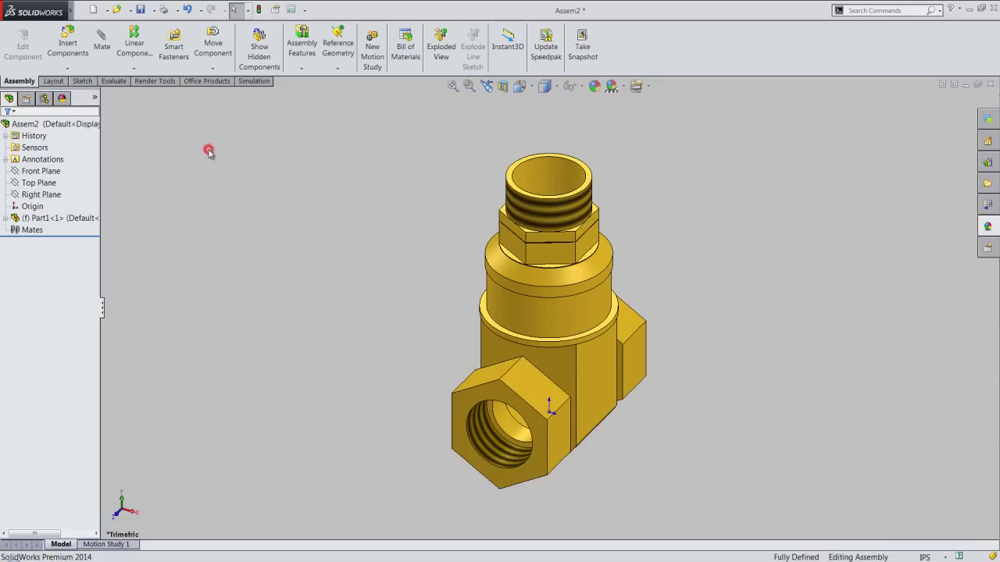
left_click(581, 87)
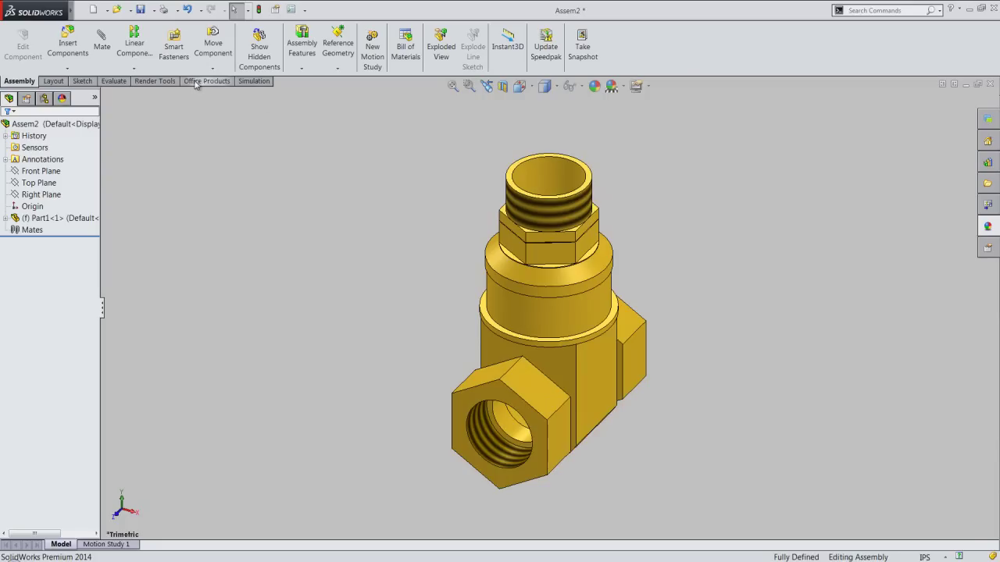
left_click(141, 9)
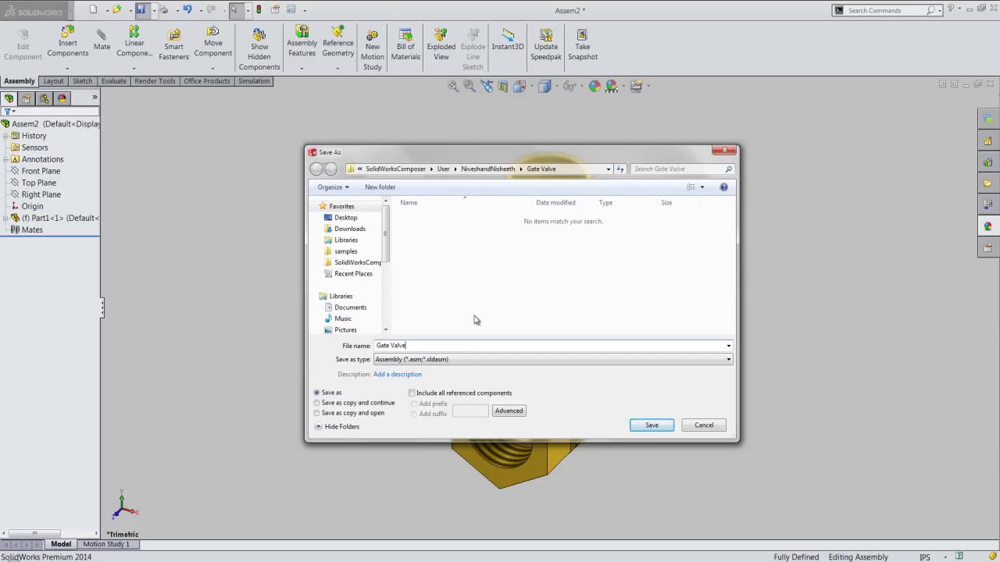
Save the assembly as 'Gate Valve' and switch to an isometric view
key("Return")
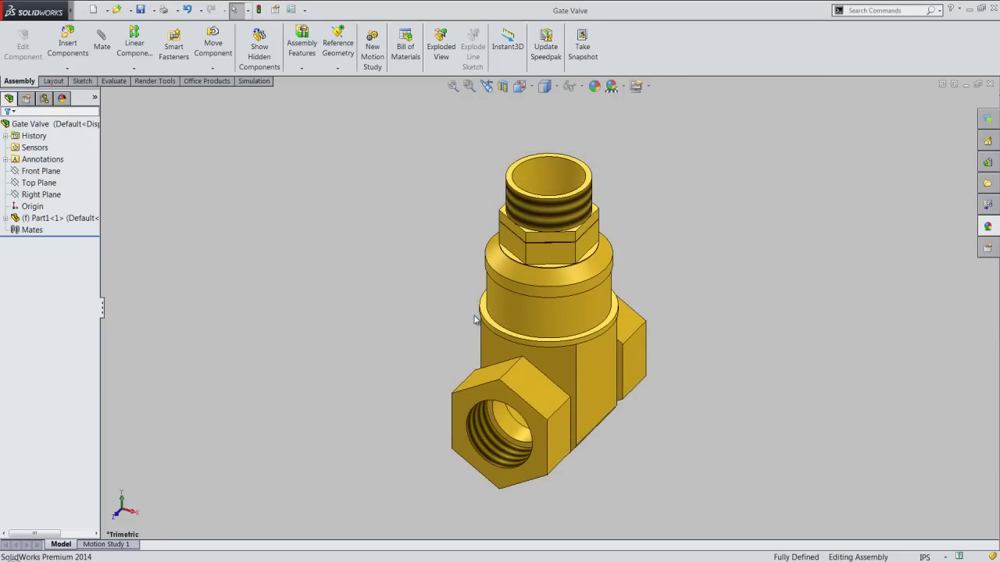
left_click(519, 86)
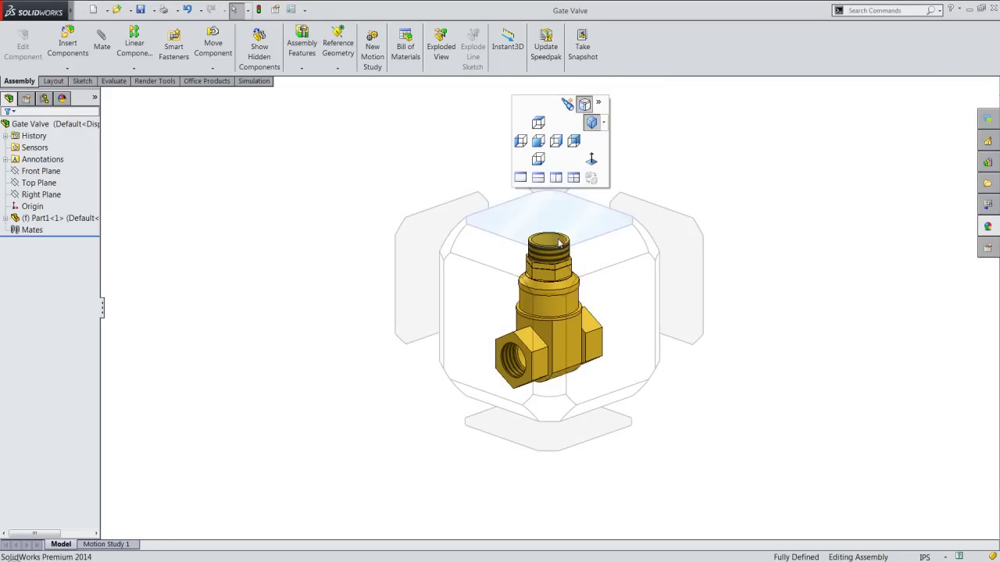
left_click(558, 245)
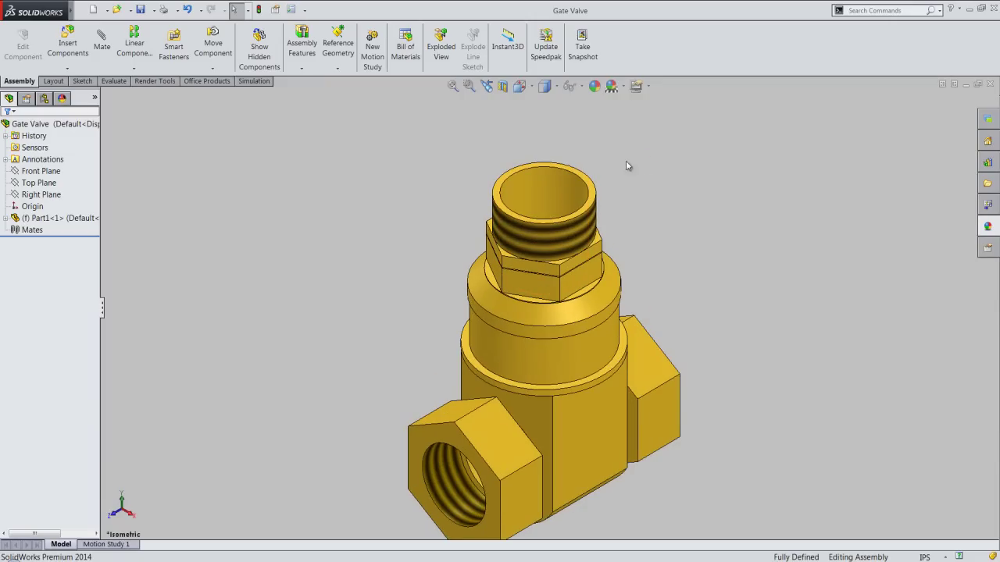
Insert a new in-context part from the custom template and save it as Part2
left_click(67, 68)
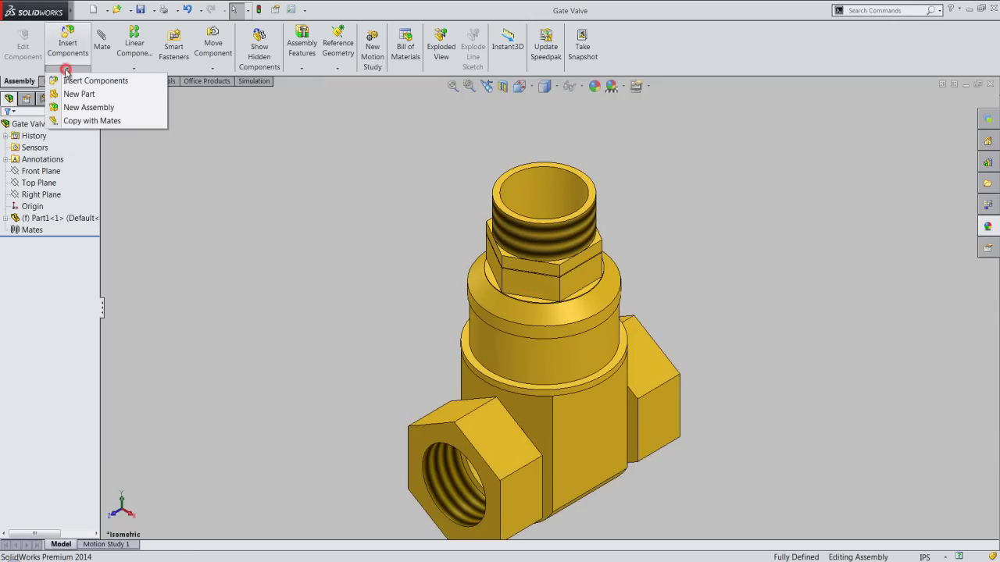
left_click(79, 94)
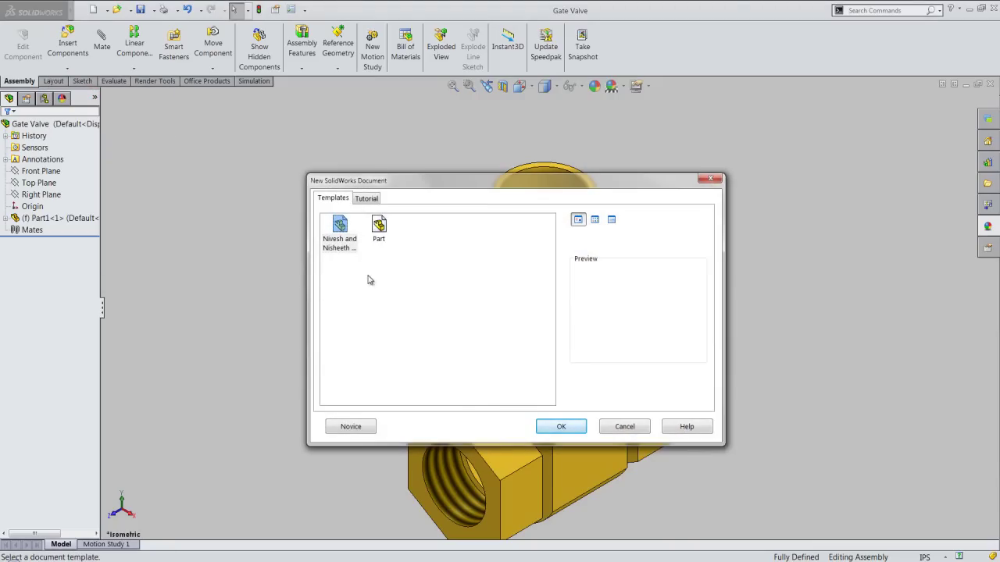
left_click(340, 226)
left_click(560, 428)
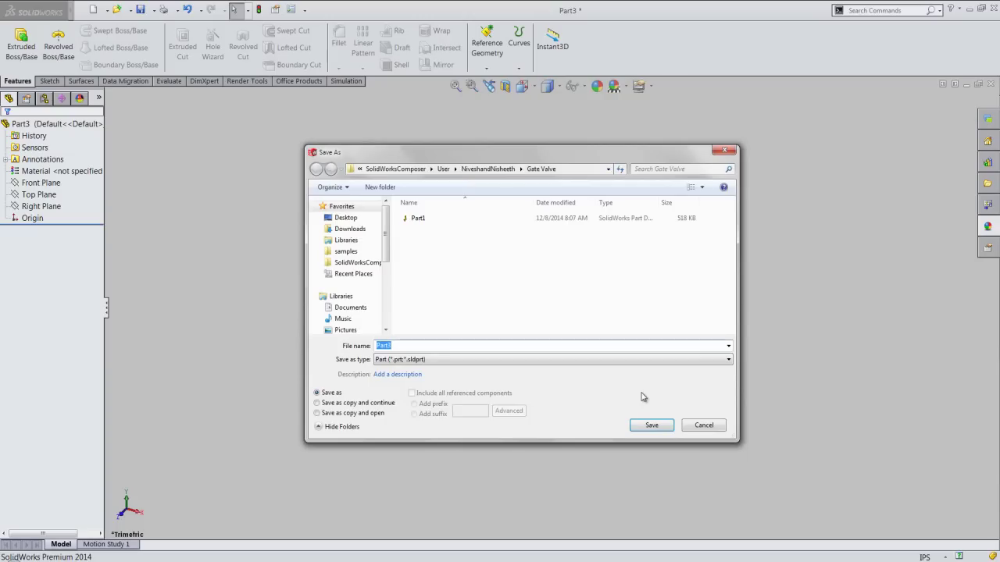
key("Tab")
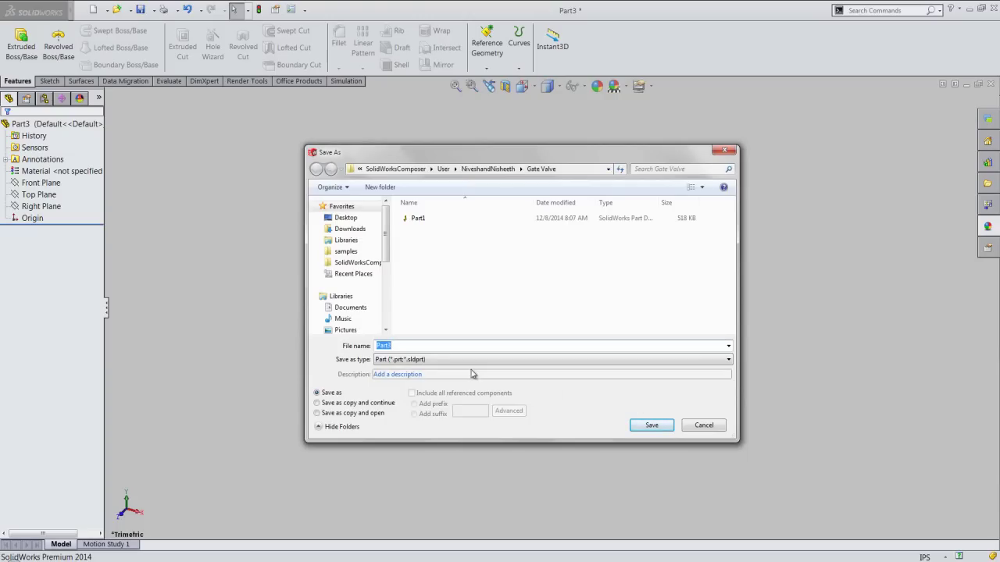
left_click(401, 344)
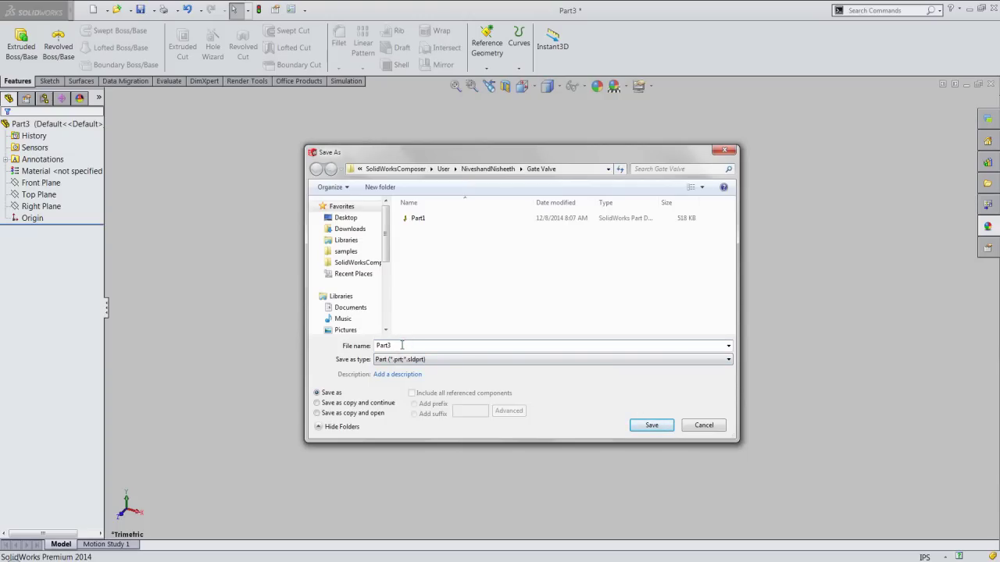
key("BackSpace")
type("2")
key("Return")
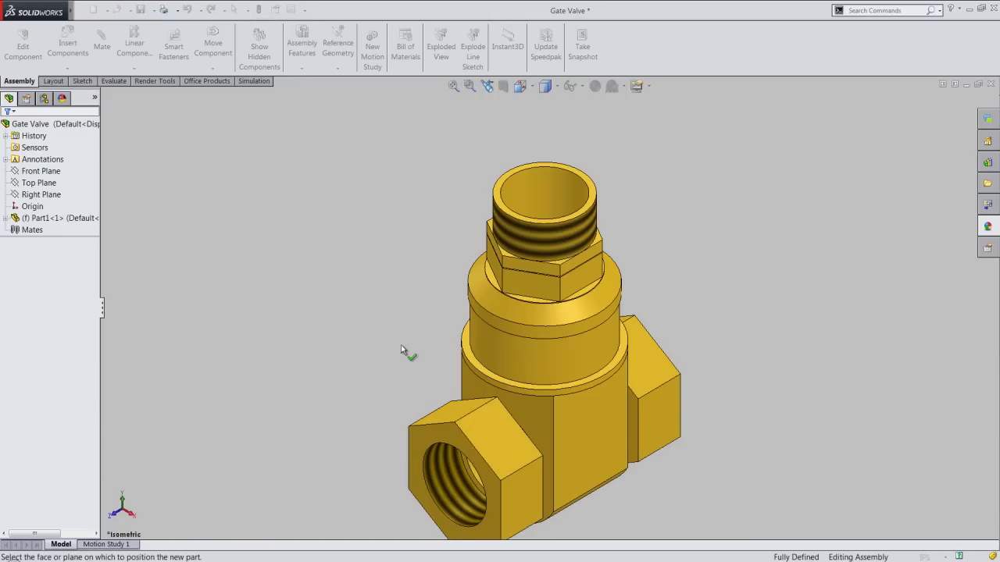
Place Part2 on the valve's top rim and exit the auto-started sketch
left_click(502, 180)
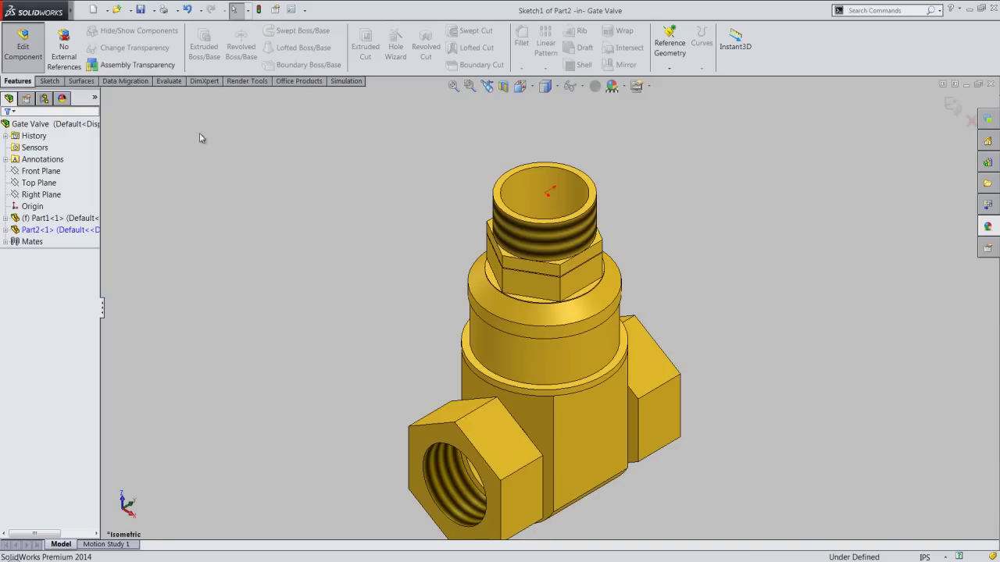
left_click(45, 81)
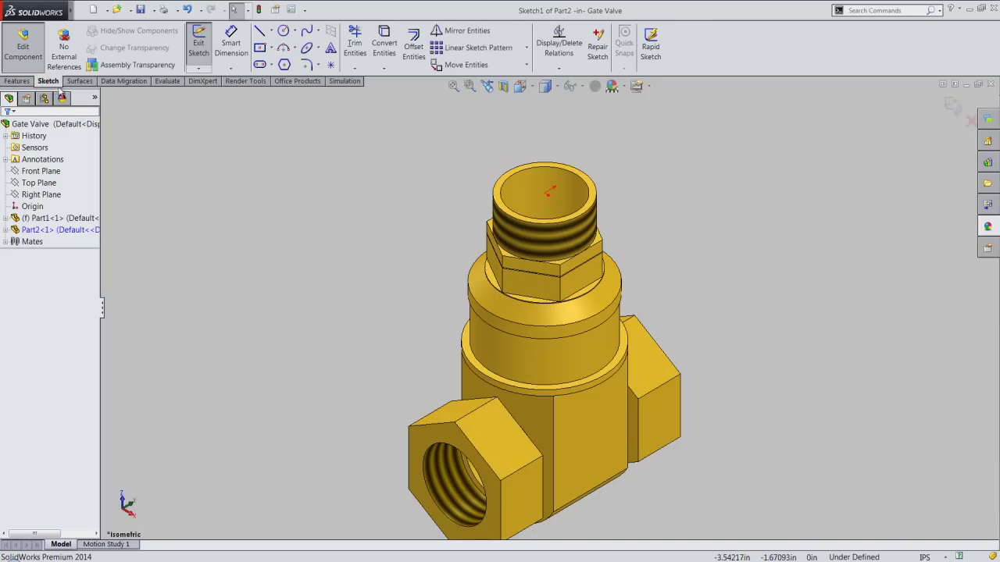
left_click(202, 55)
left_click(203, 159)
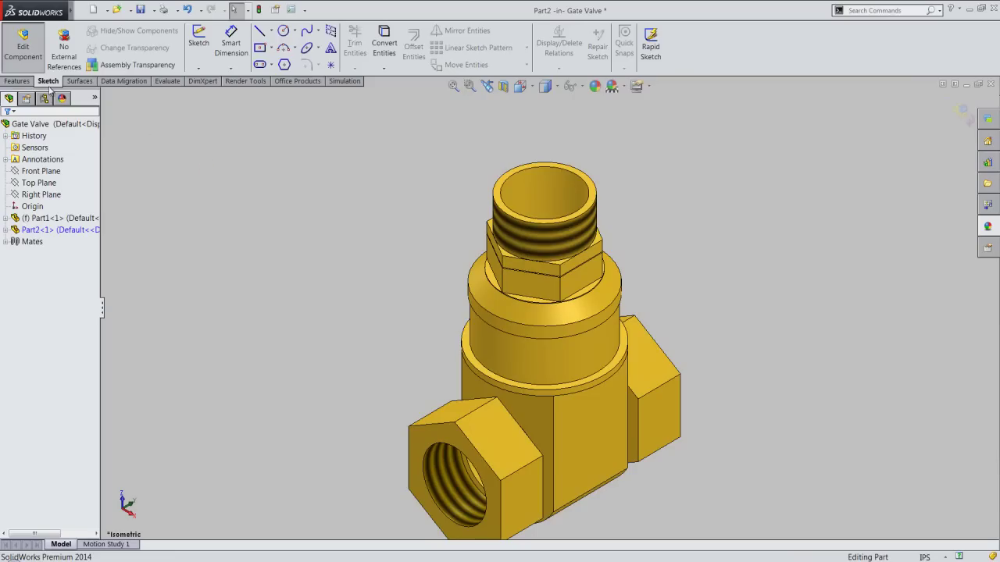
Create a reference plane on the valve's top face, flipped and offset 0.125 in
left_click(17, 81)
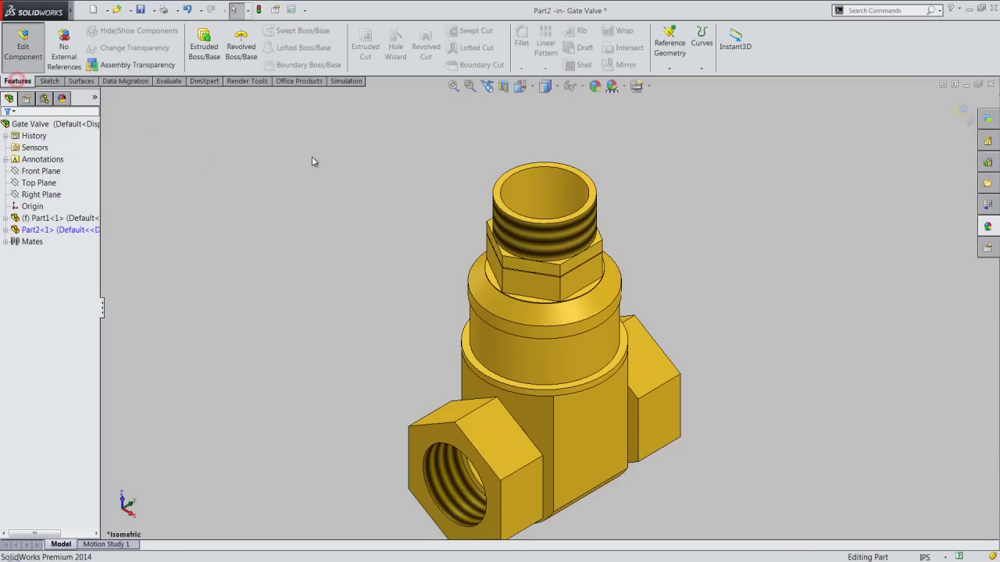
left_click(669, 68)
left_click(672, 81)
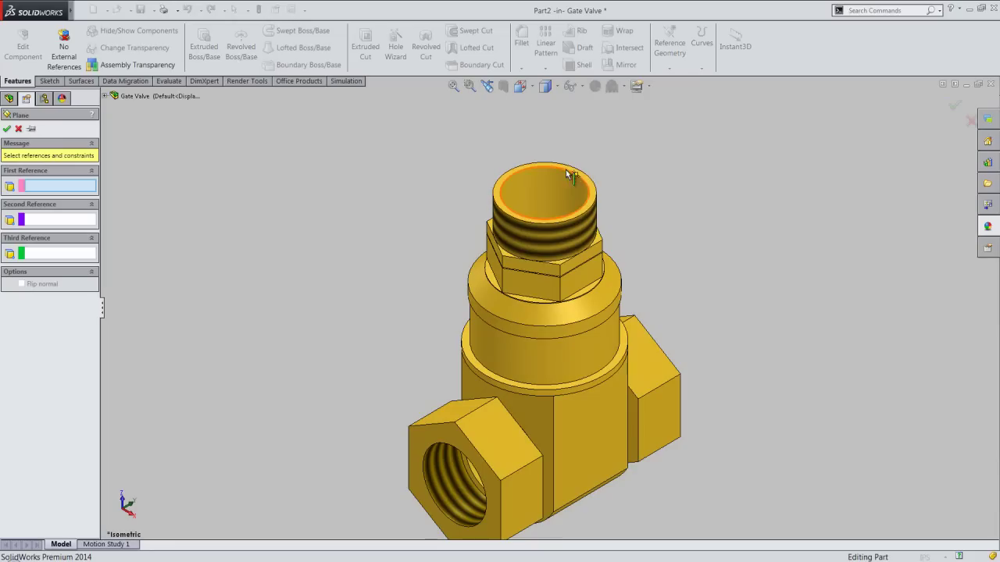
scroll(582, 167, "down", 2)
left_click(597, 207)
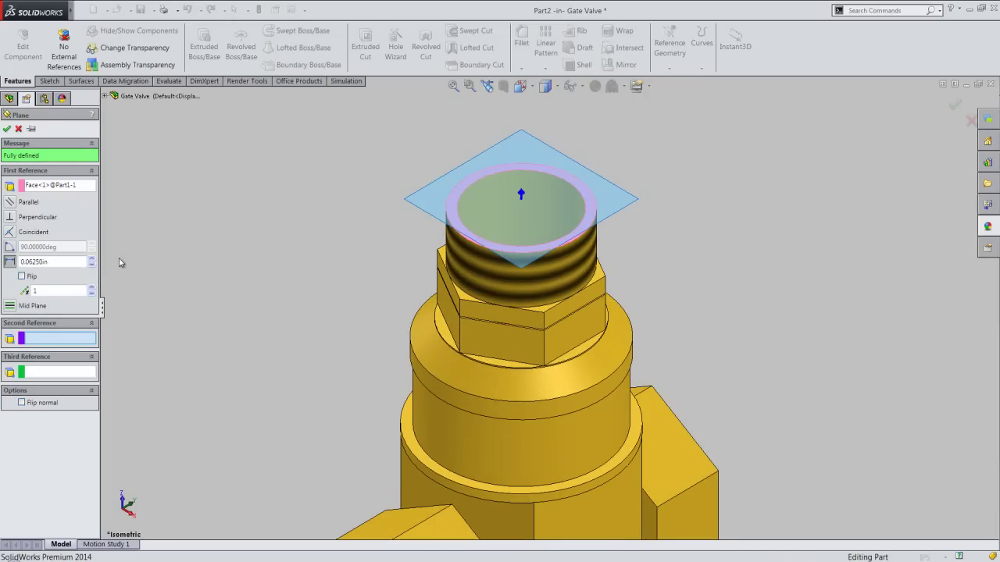
left_click(21, 277)
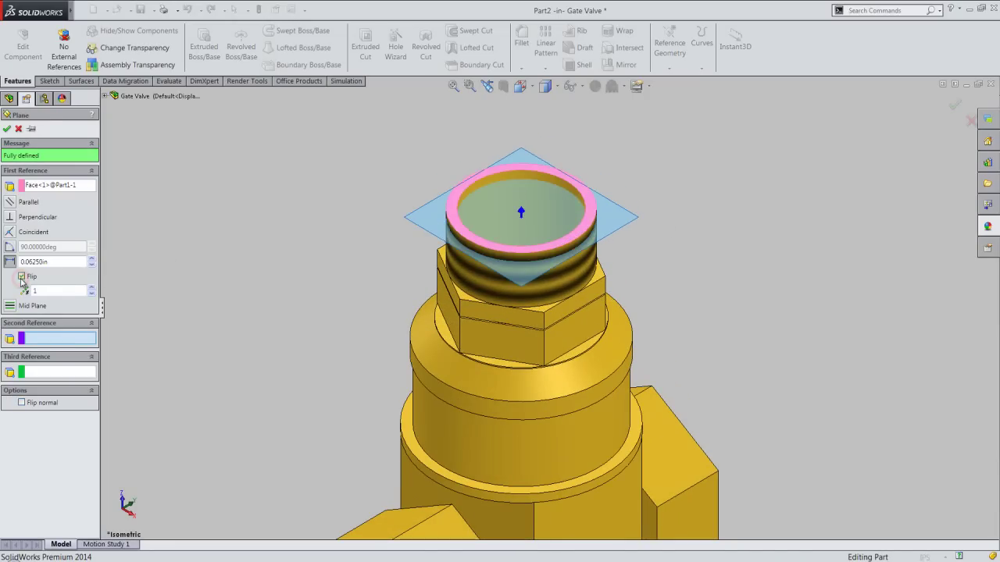
left_click(39, 262)
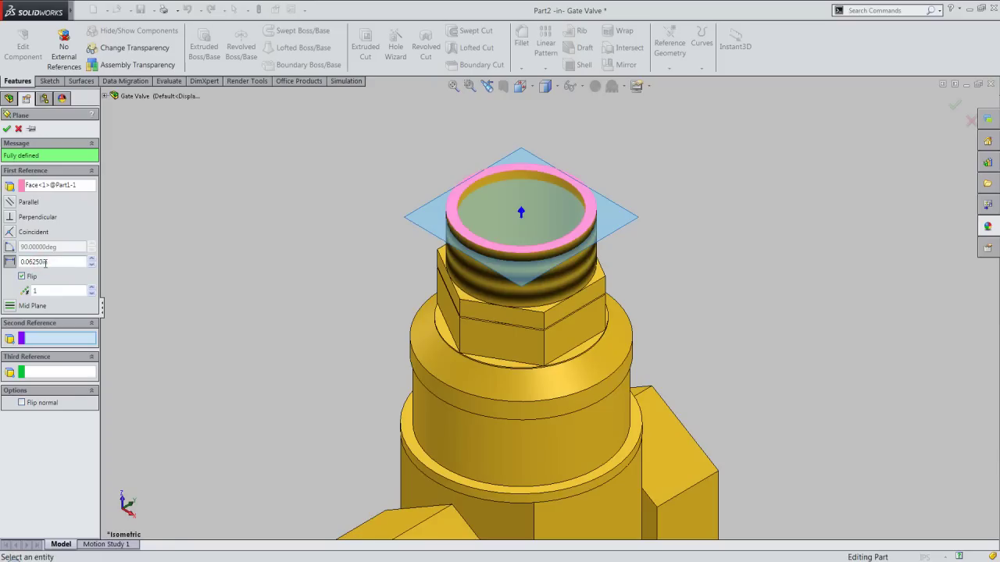
double_click(37, 262)
key("BackSpace")
key("Return")
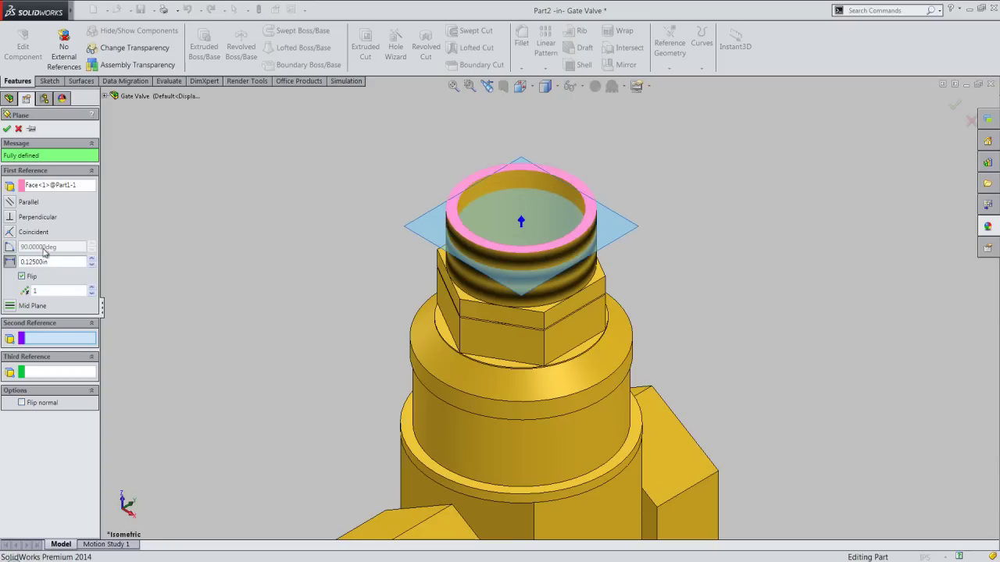
right_click(134, 224)
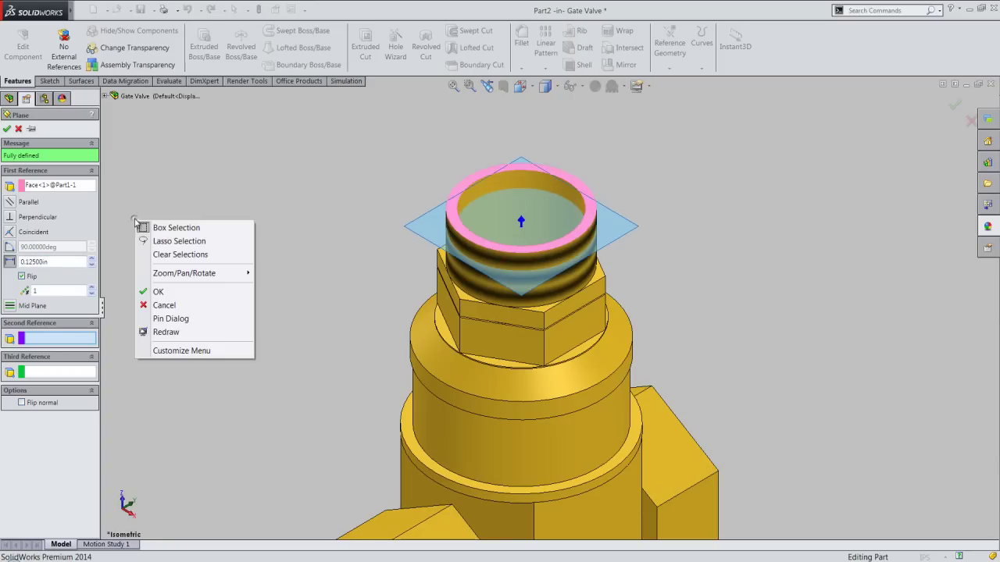
left_click(178, 295)
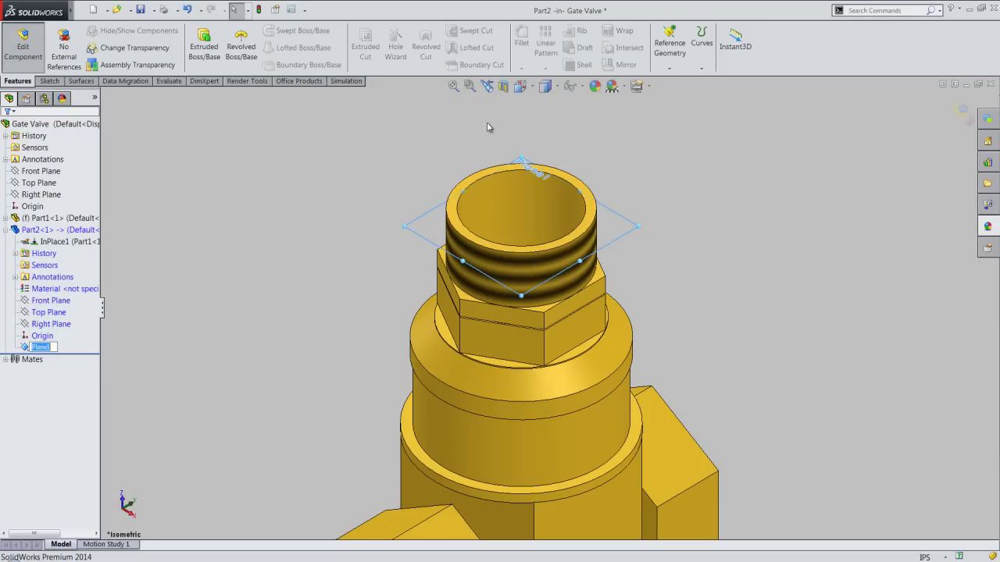
Switch to a top view of the valve and clear the selection
left_click(528, 89)
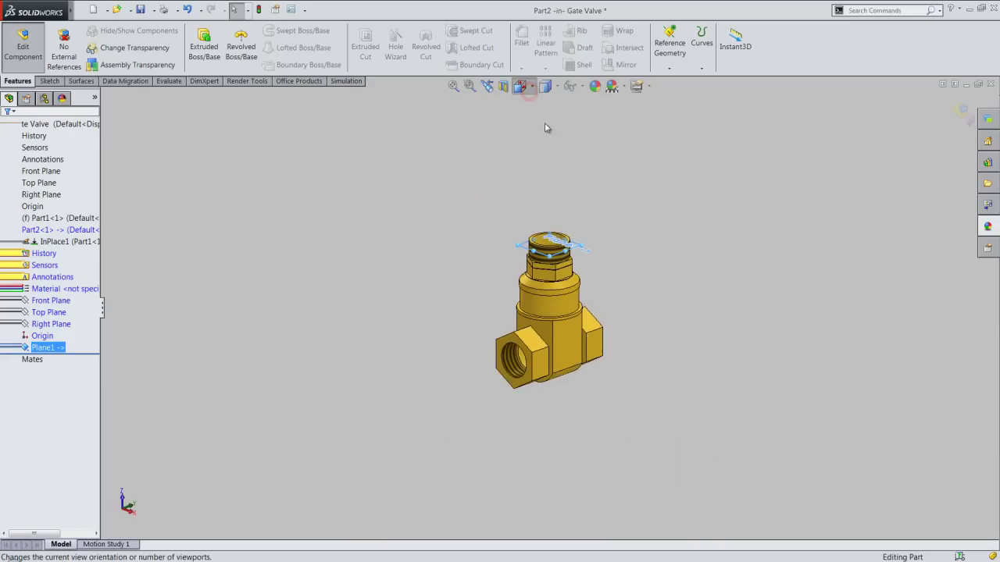
left_click(569, 215)
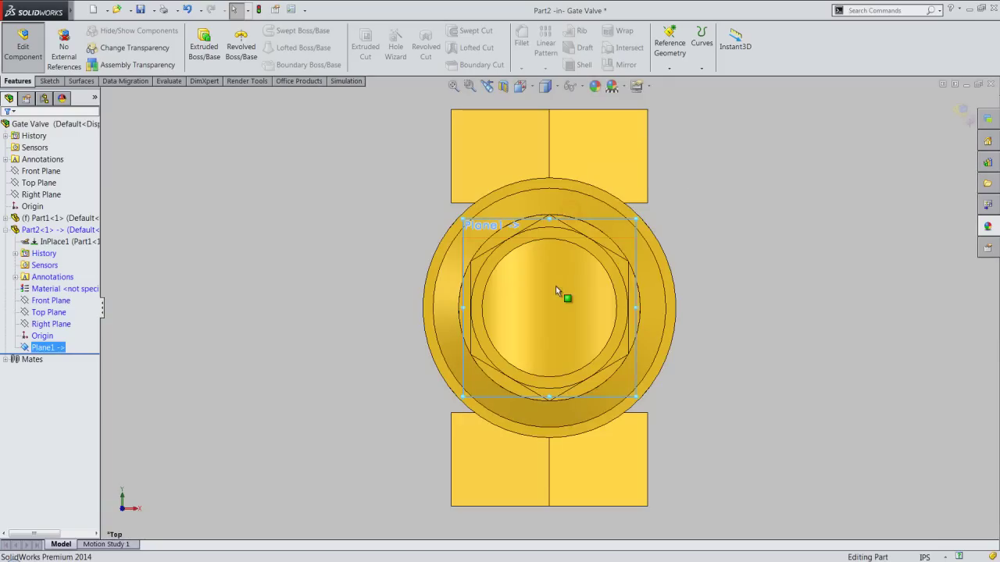
scroll(555, 290, "down", 2)
left_click(823, 228)
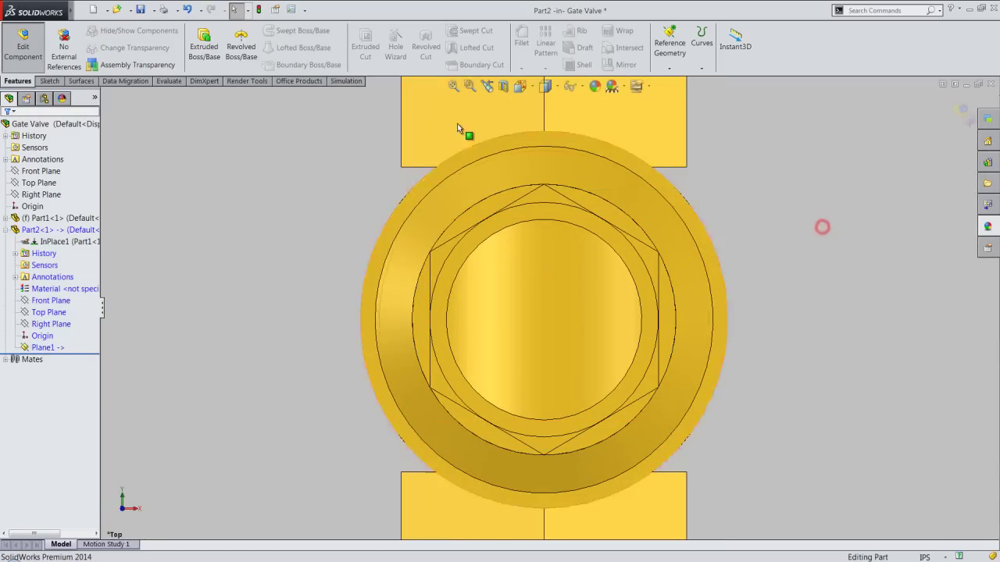
Make reference planes visible and start a new sketch on Plane1
left_click(49, 81)
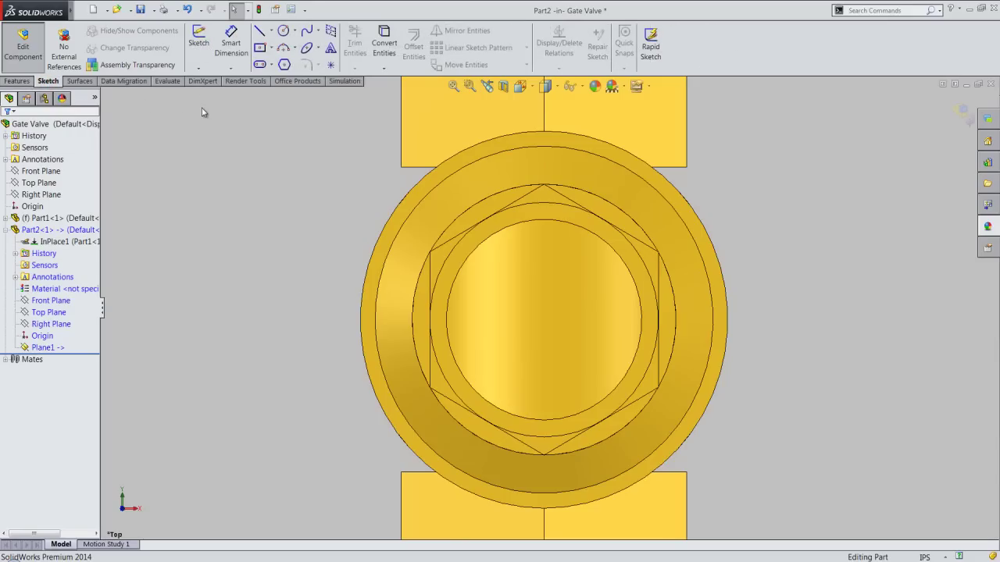
left_click(584, 89)
left_click(571, 103)
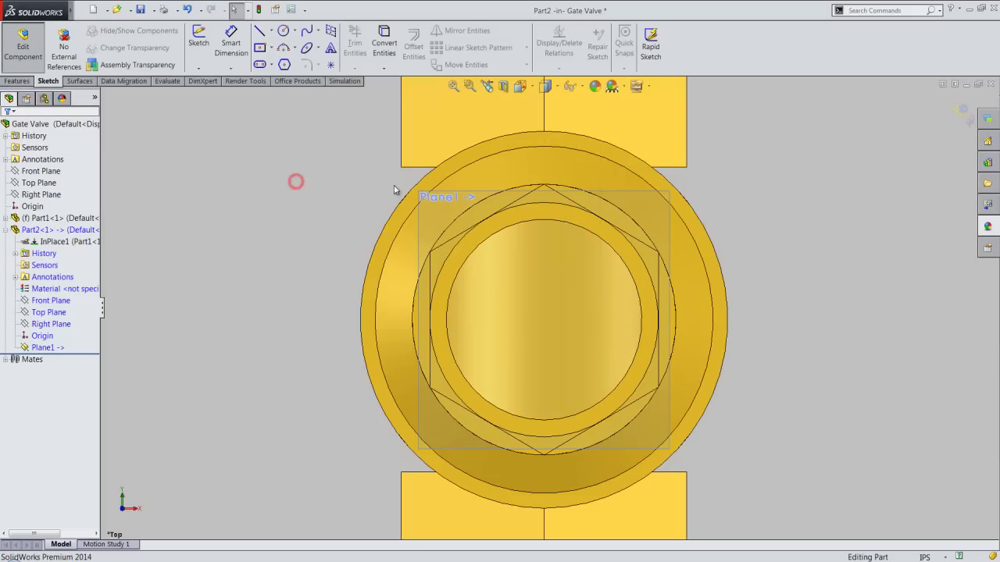
left_click(427, 191)
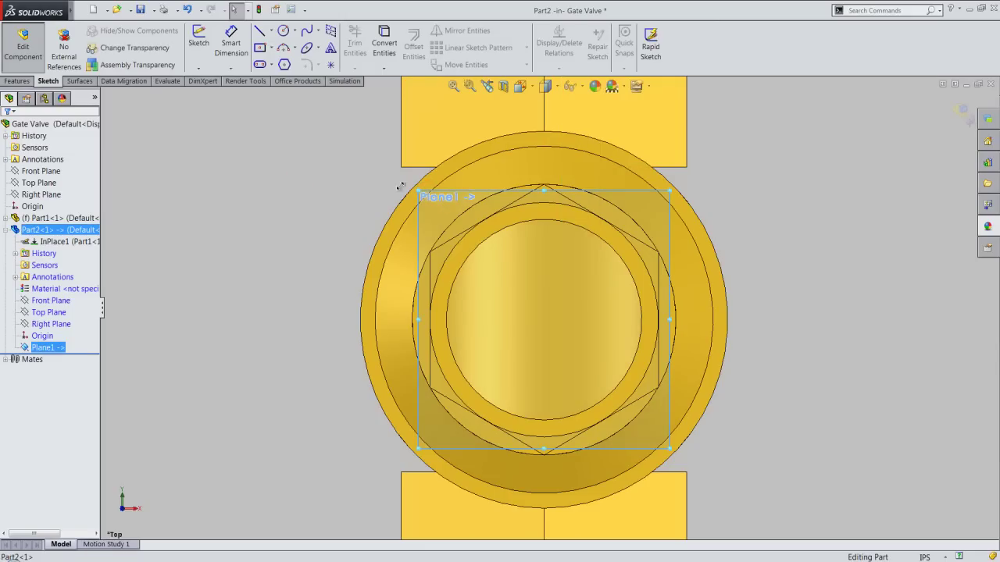
left_click(199, 43)
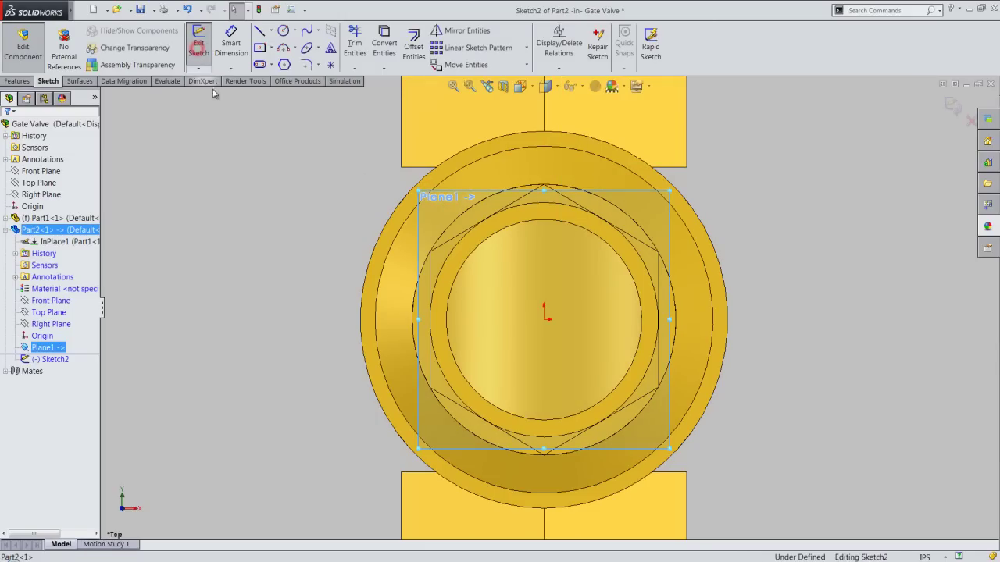
left_click(234, 193)
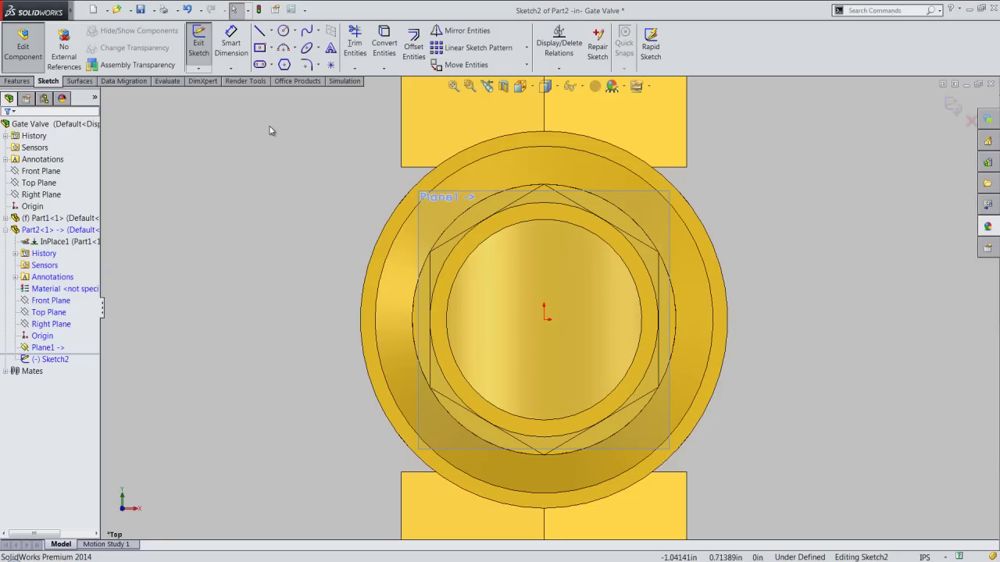
Draw a hexagon centred on the sketch origin around the stem top
left_click(284, 65)
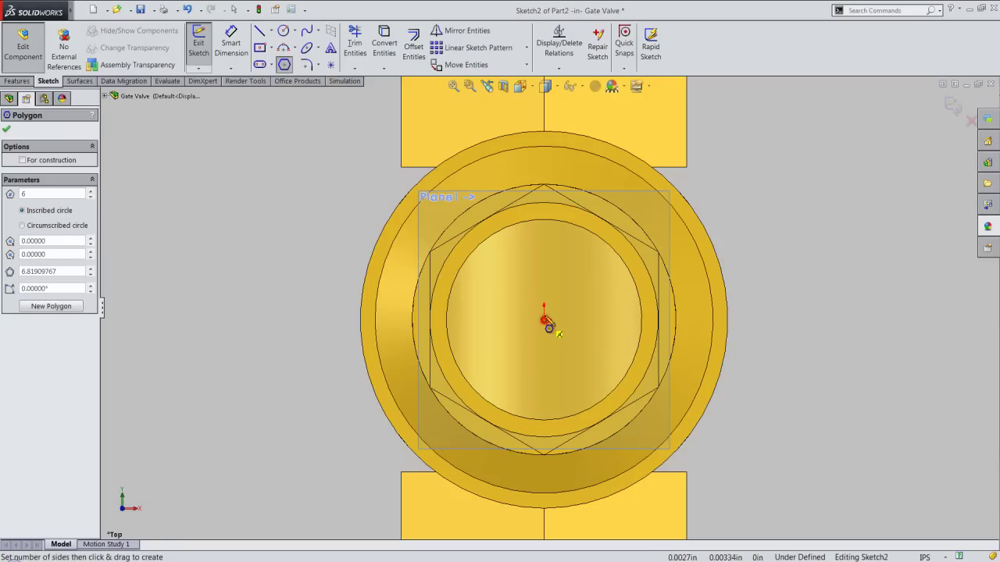
left_click(544, 321)
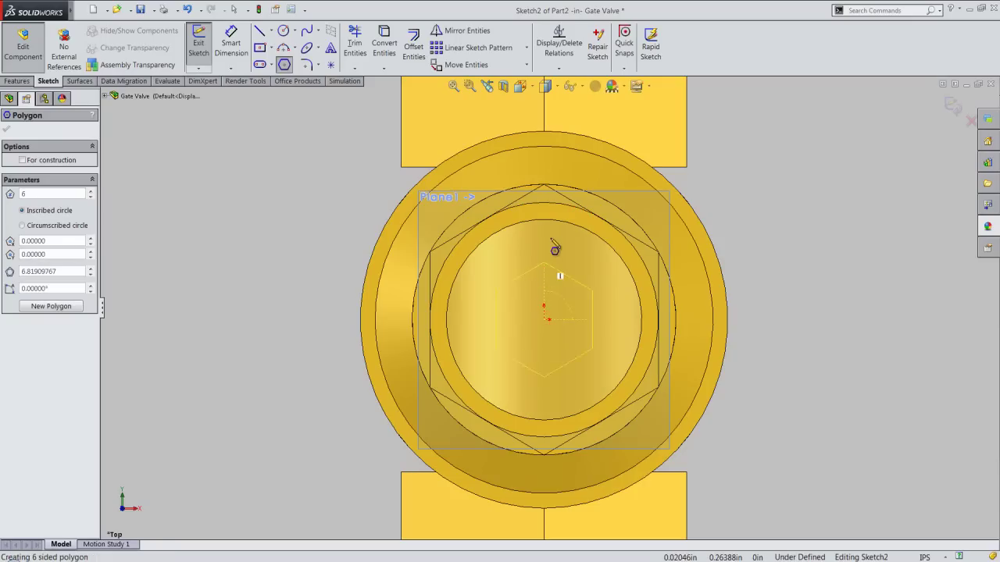
left_click(540, 156)
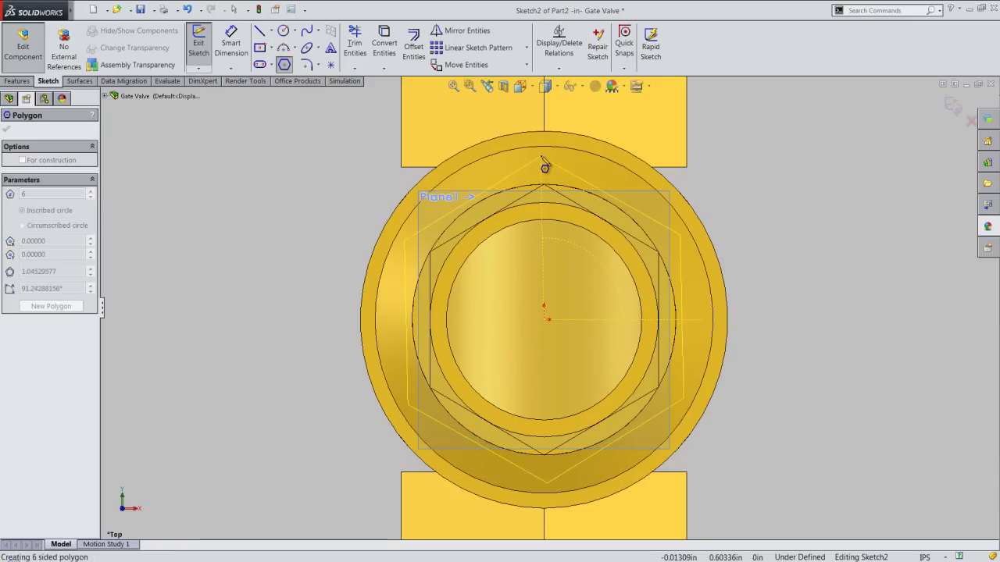
right_click(730, 193)
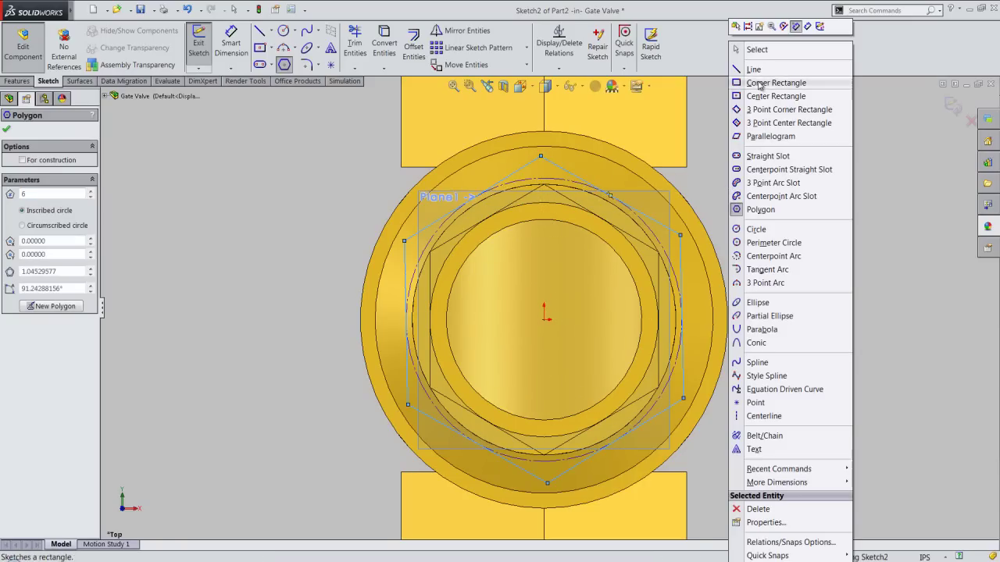
left_click(756, 49)
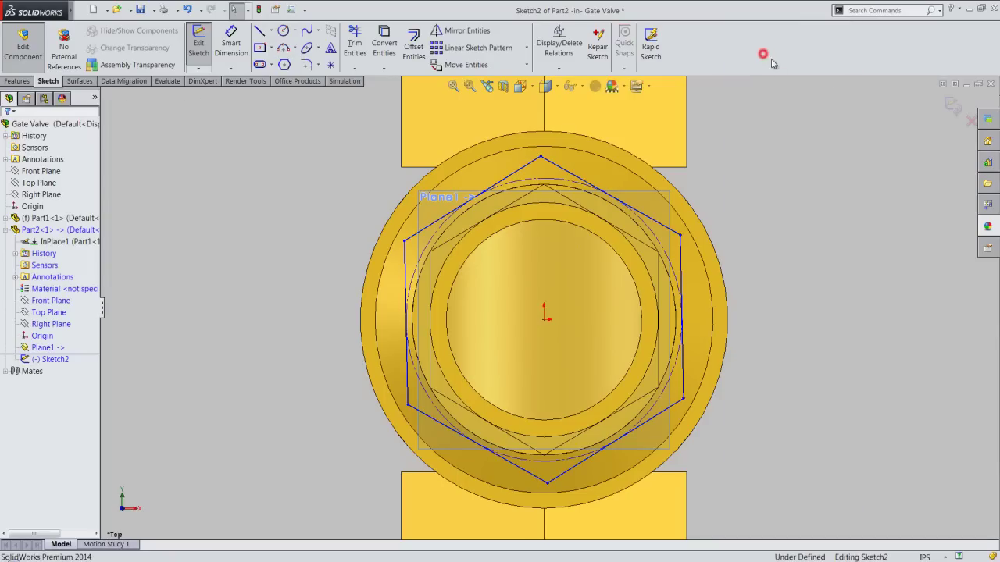
Make the hexagon's right edge vertical and dimension it to 0.5625 in
left_click(680, 254)
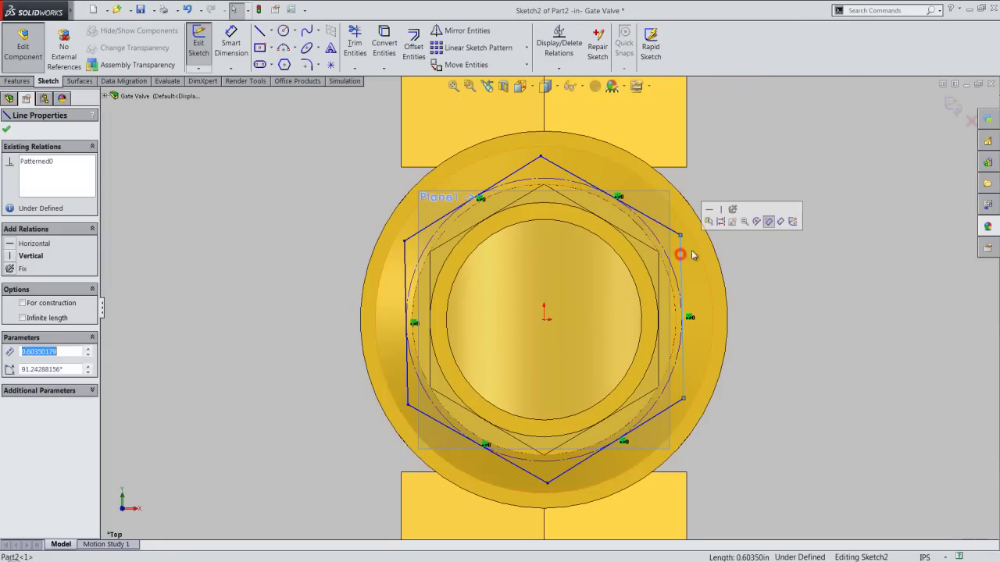
left_click(721, 211)
left_click(758, 252)
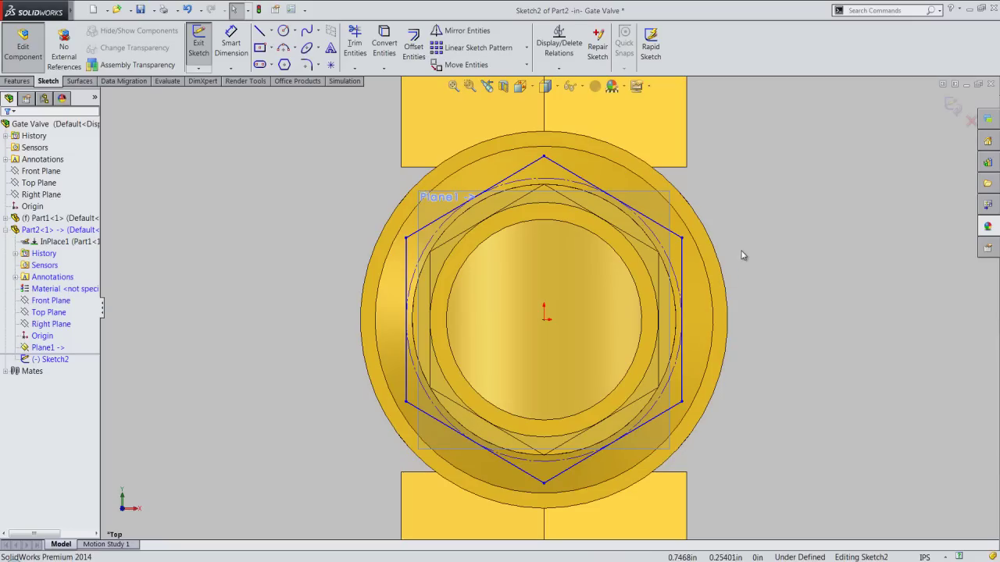
left_click(681, 261)
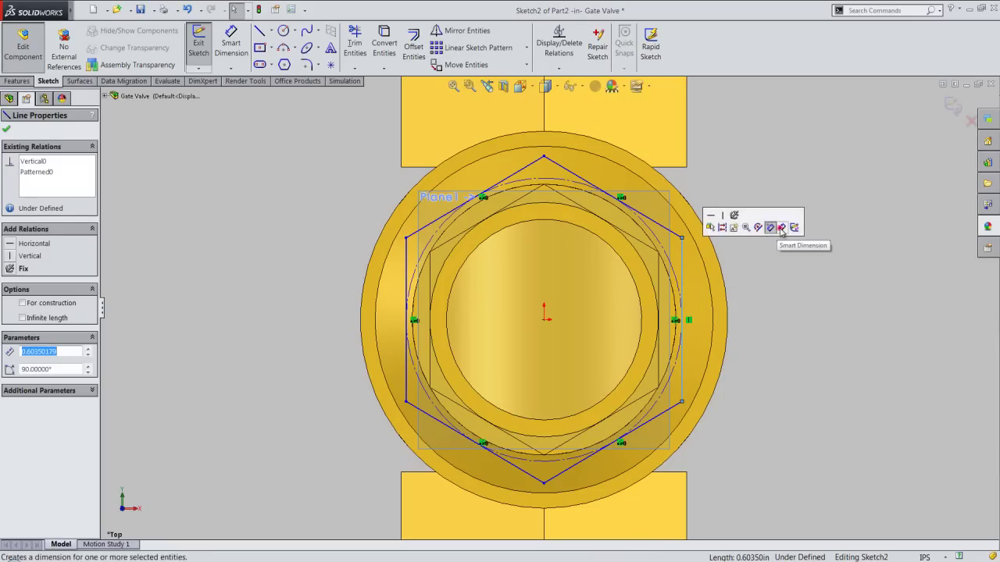
left_click(781, 228)
left_click(682, 280)
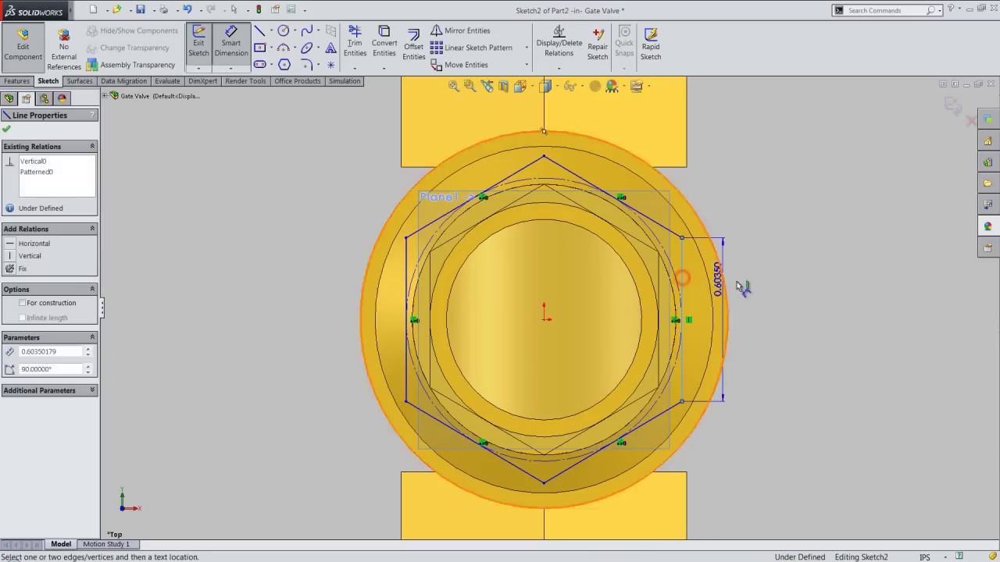
left_click(745, 286)
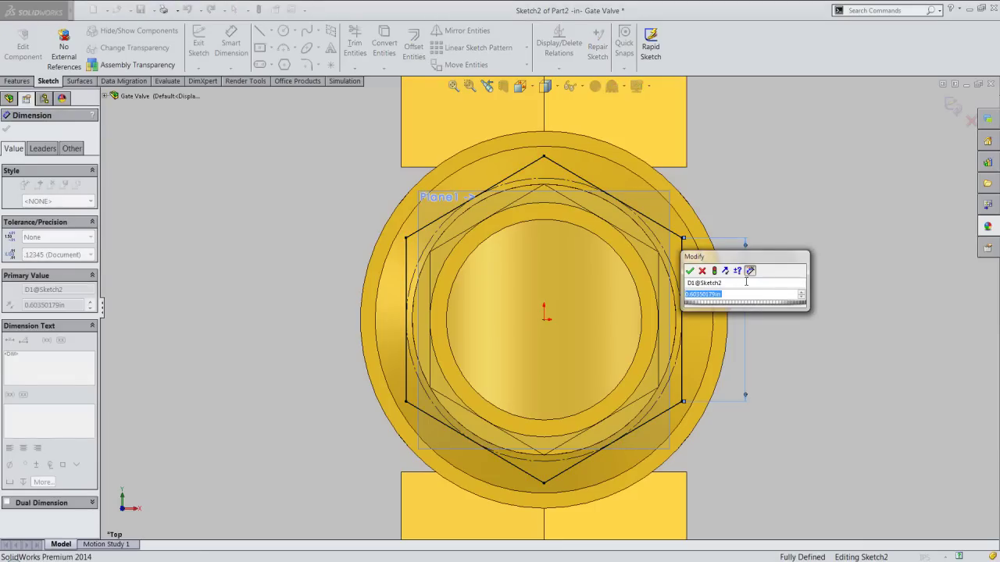
type(".5625")
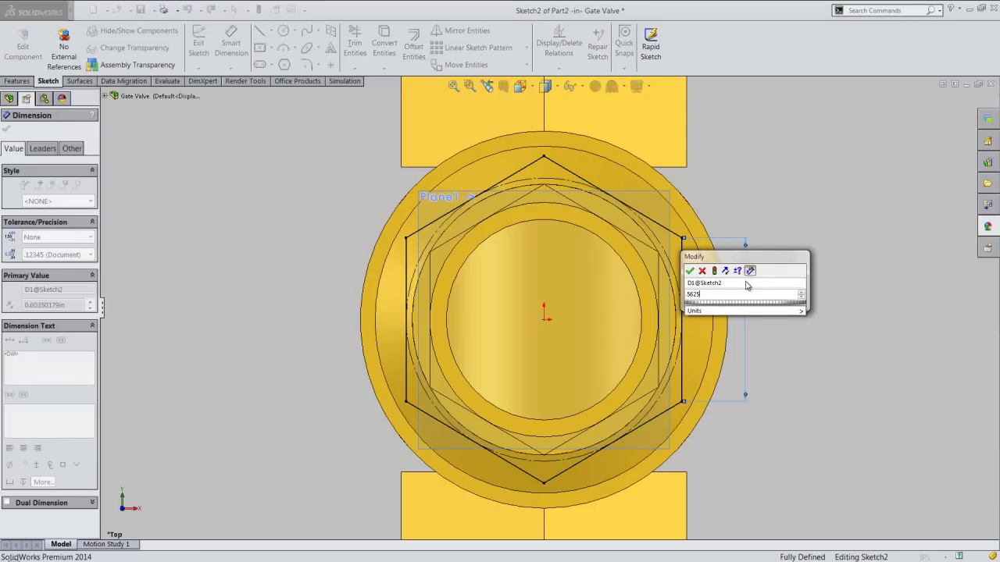
key("Return")
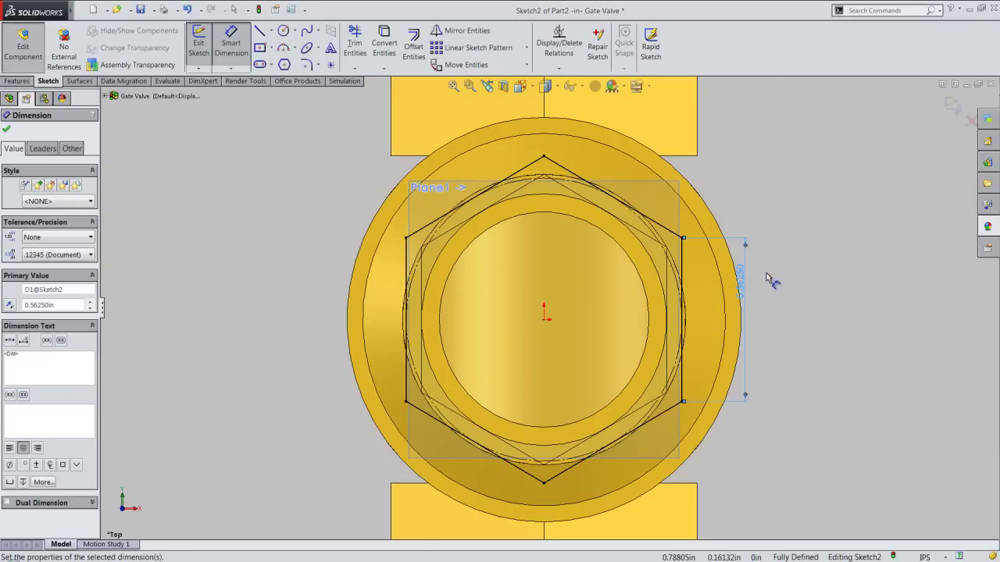
right_click(778, 266)
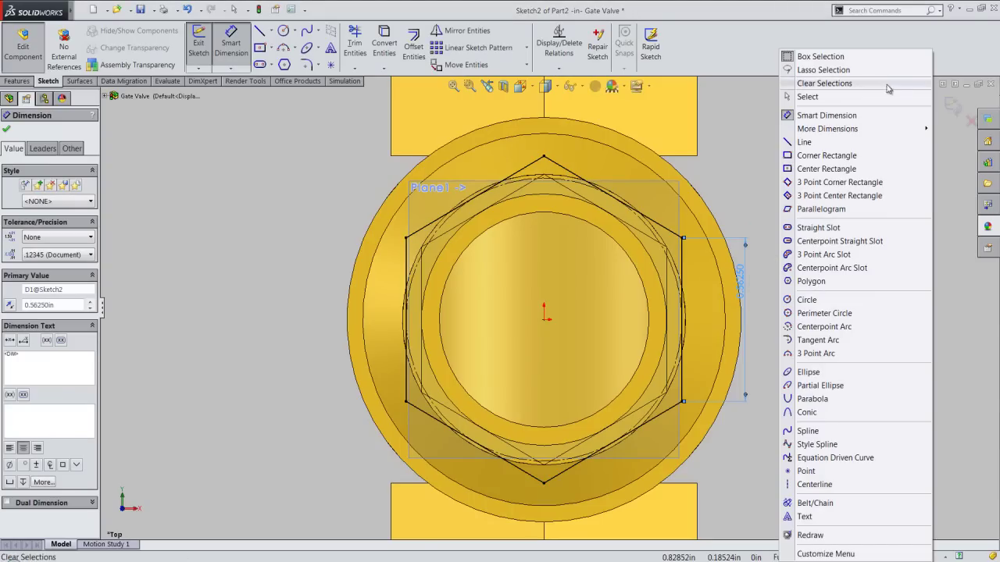
left_click(846, 97)
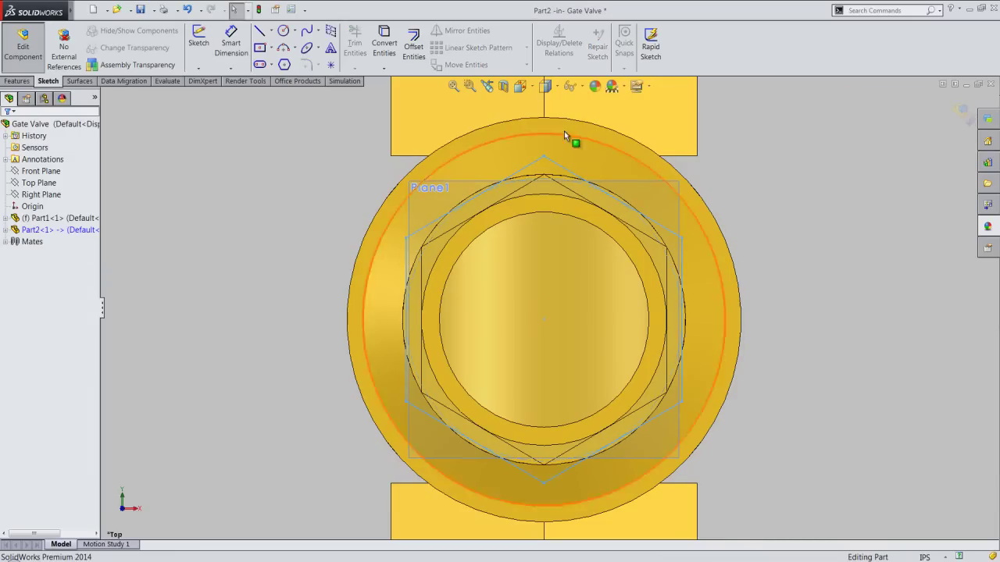
Exit the hexagon sketch and reselect it for extrusion
left_click(529, 91)
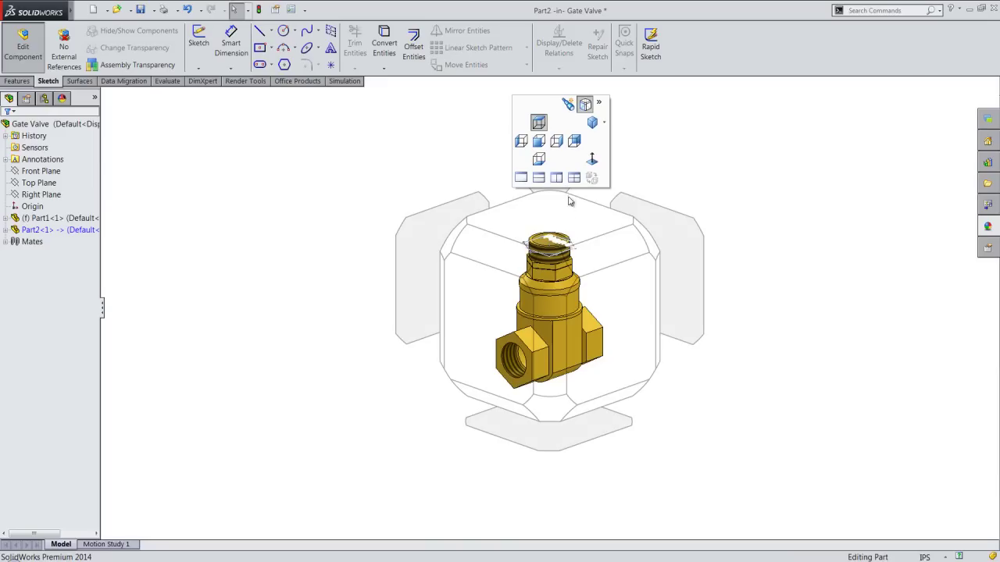
scroll(541, 186, "down", 3)
scroll(541, 184, "down", 3)
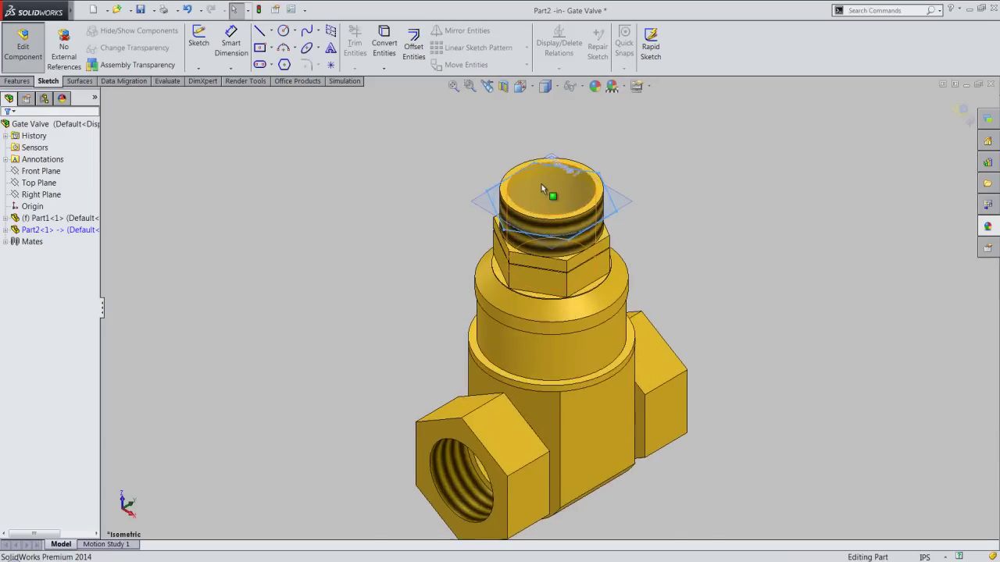
scroll(542, 184, "down", 2)
left_click(340, 183)
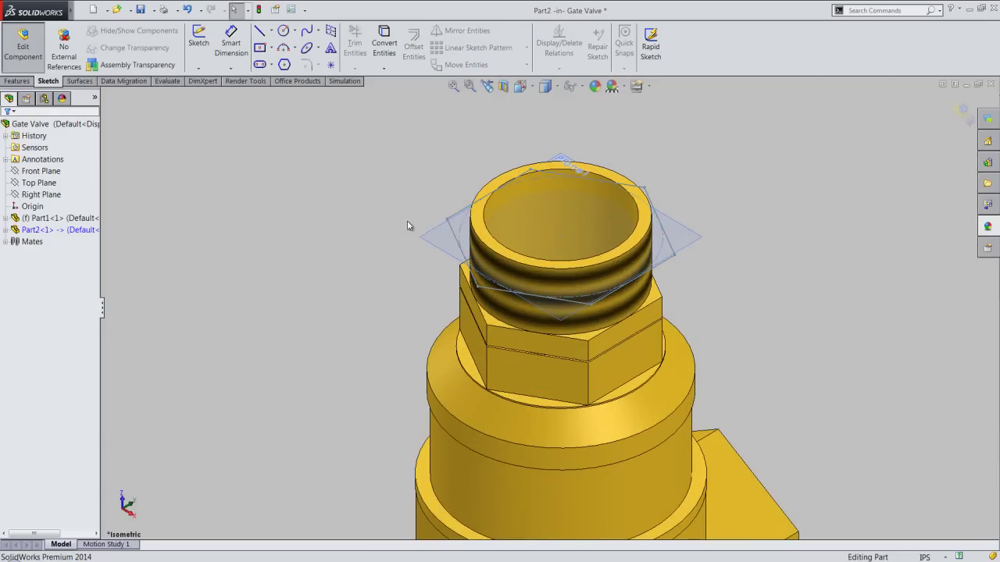
left_click(424, 238)
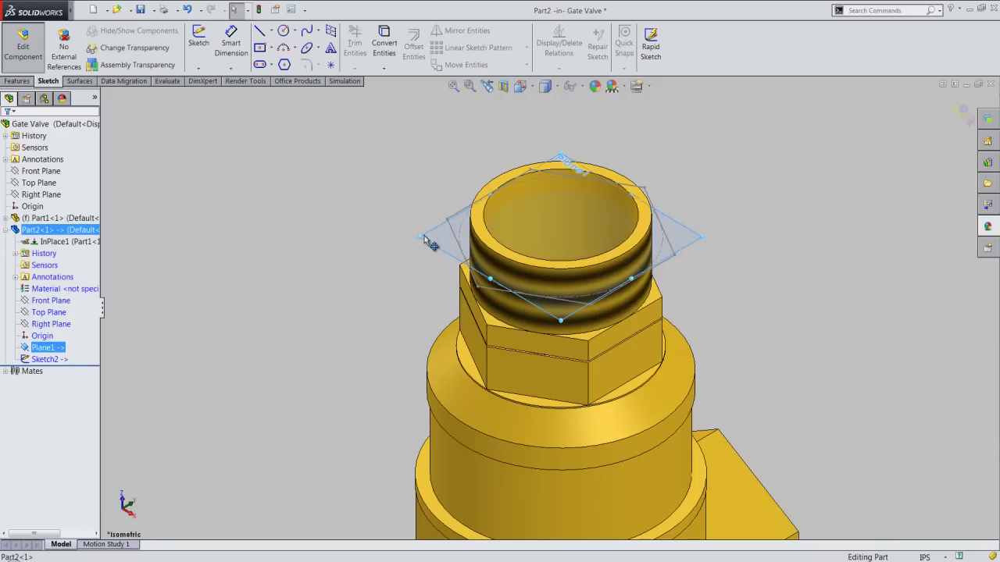
right_click(426, 237)
left_click(446, 197)
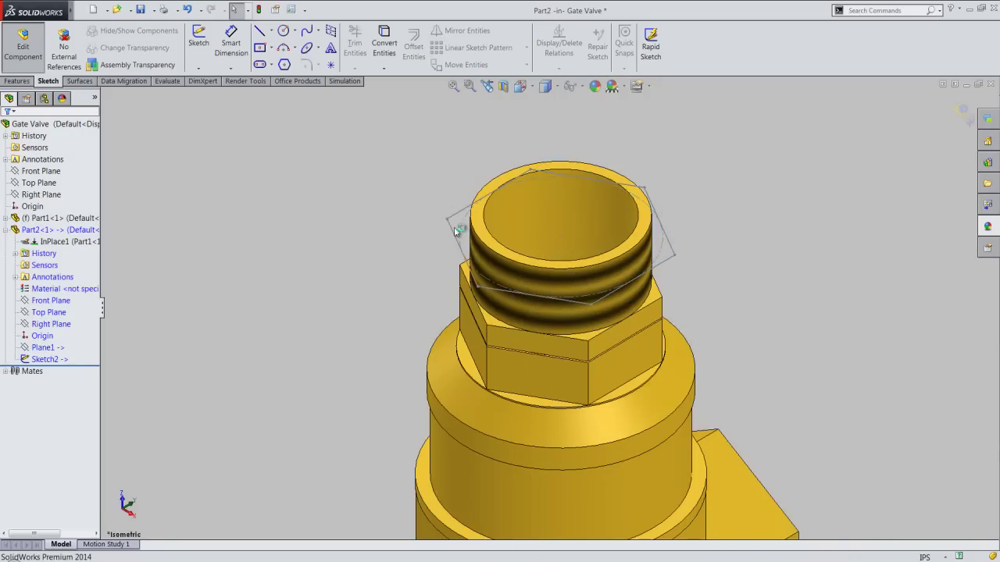
left_click(455, 227)
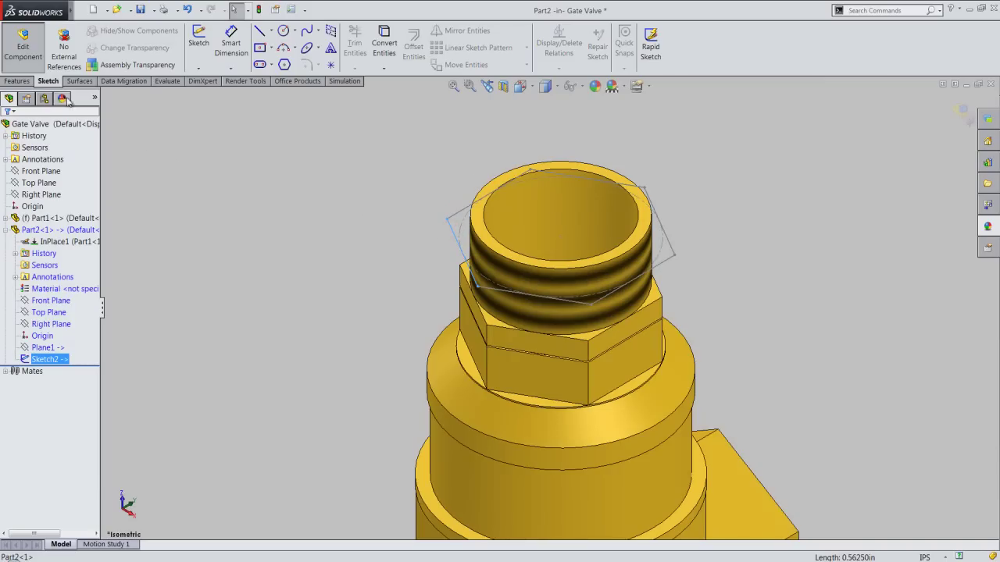
left_click(18, 82)
Extrude the hexagon sketch Blind to 0.4375 in, then select Part2 in the tree
left_click(204, 45)
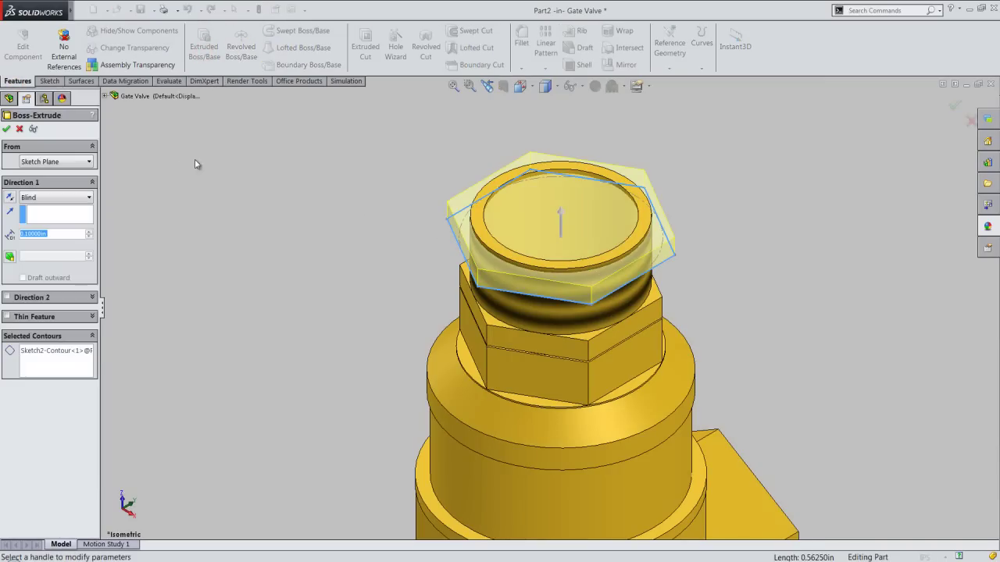
type(".43")
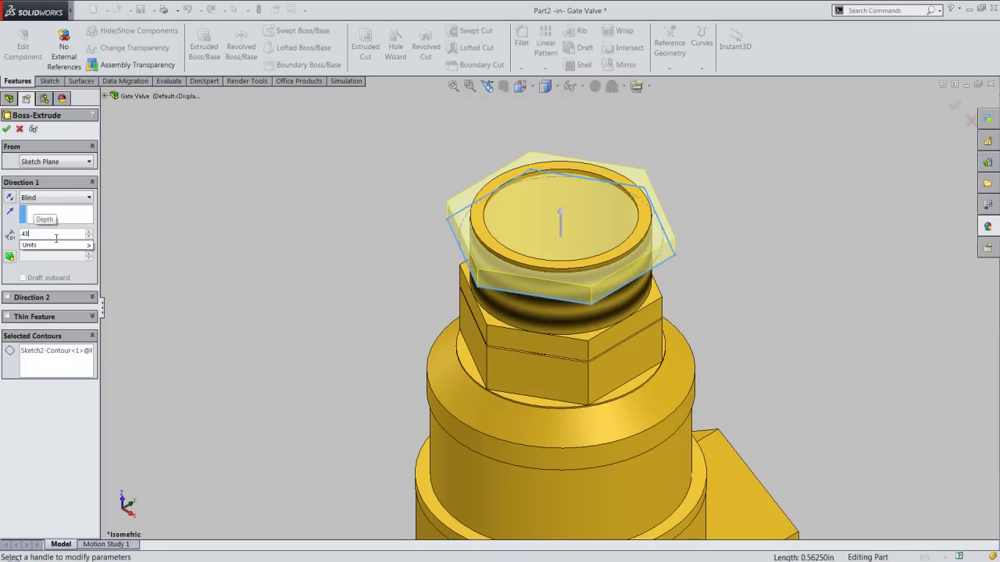
type("75")
key("Return")
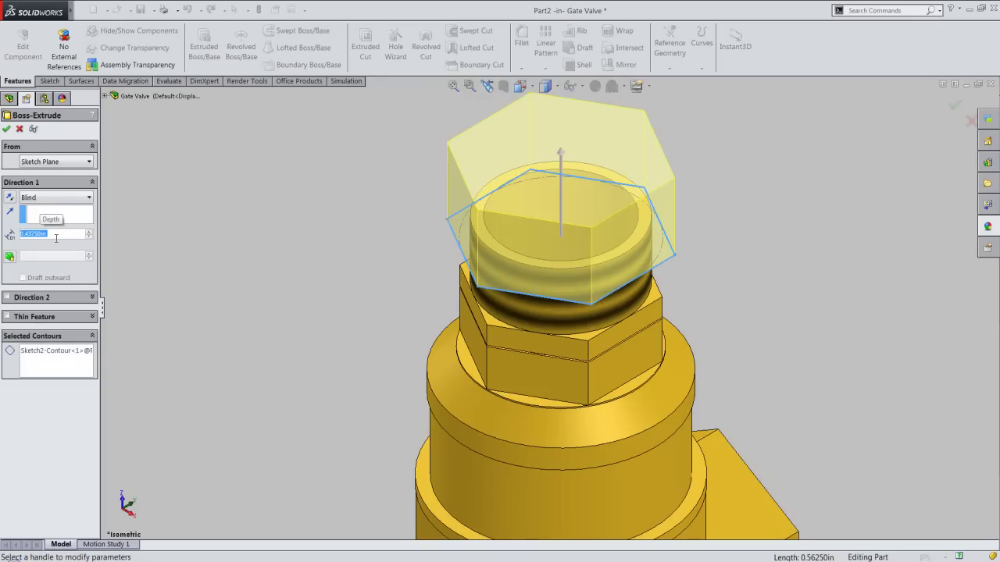
left_click(6, 129)
left_click(263, 187)
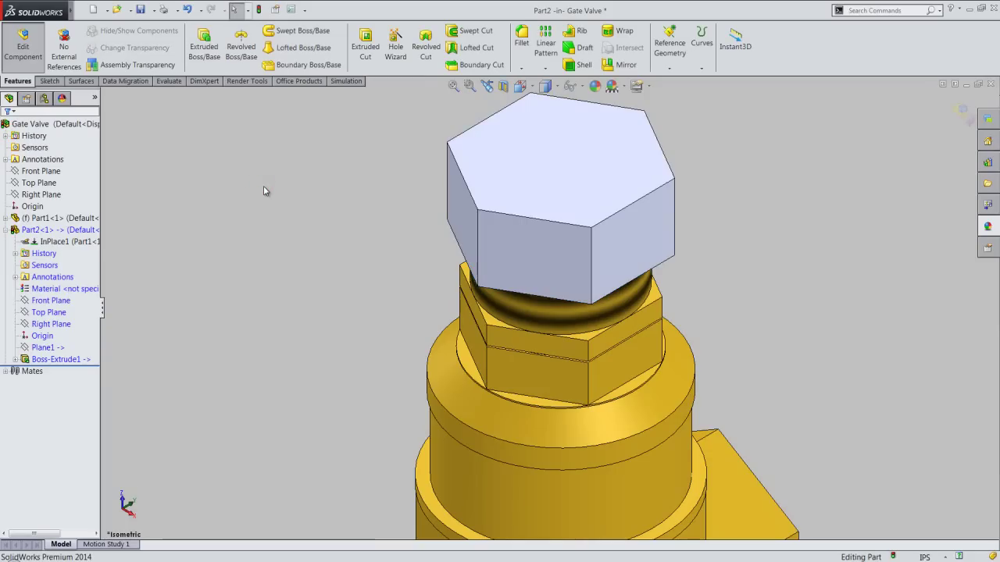
left_click(86, 230)
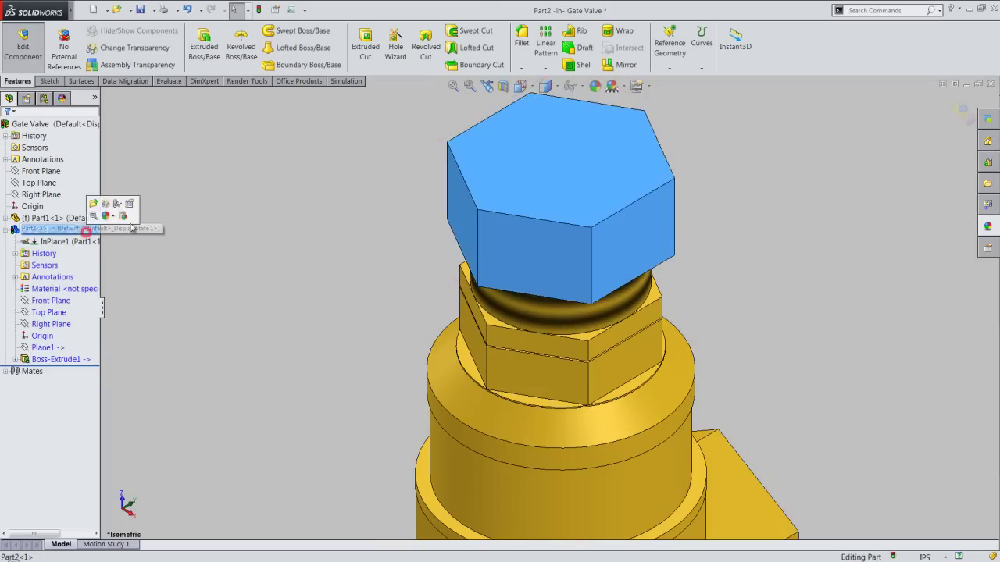
Apply the Metal > Brass polished brass appearance to Part2
left_click(598, 90)
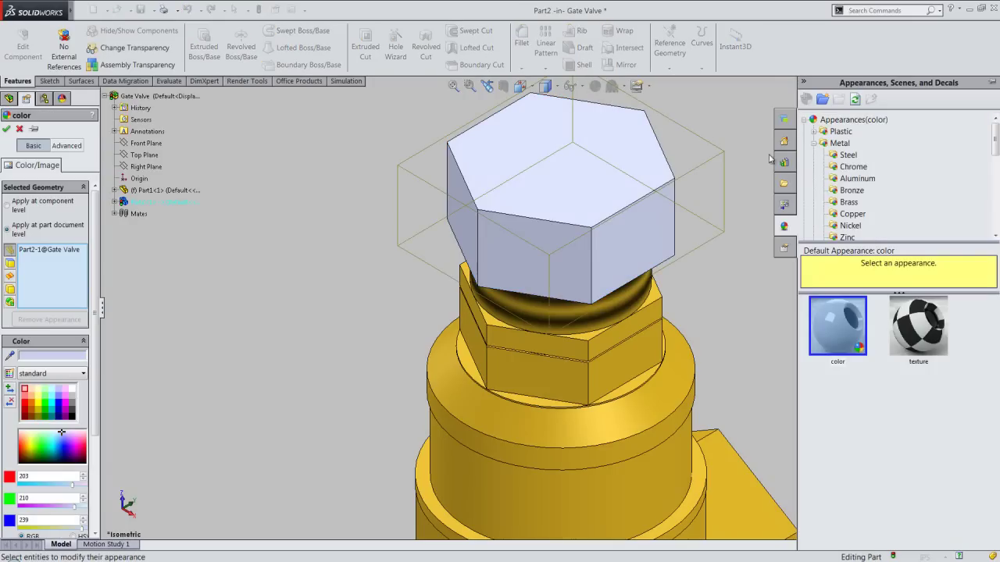
left_click(851, 204)
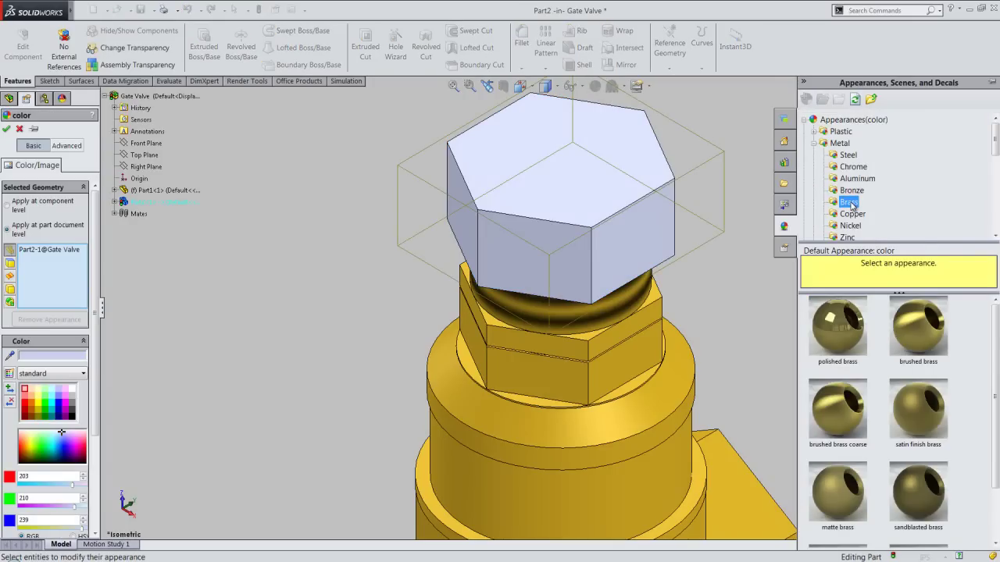
left_click(851, 327)
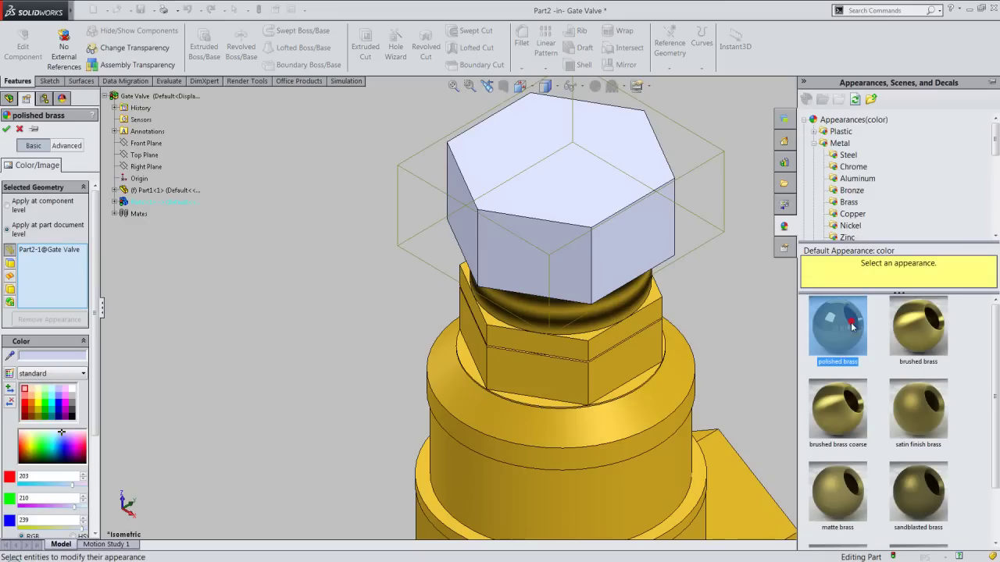
left_click(748, 274)
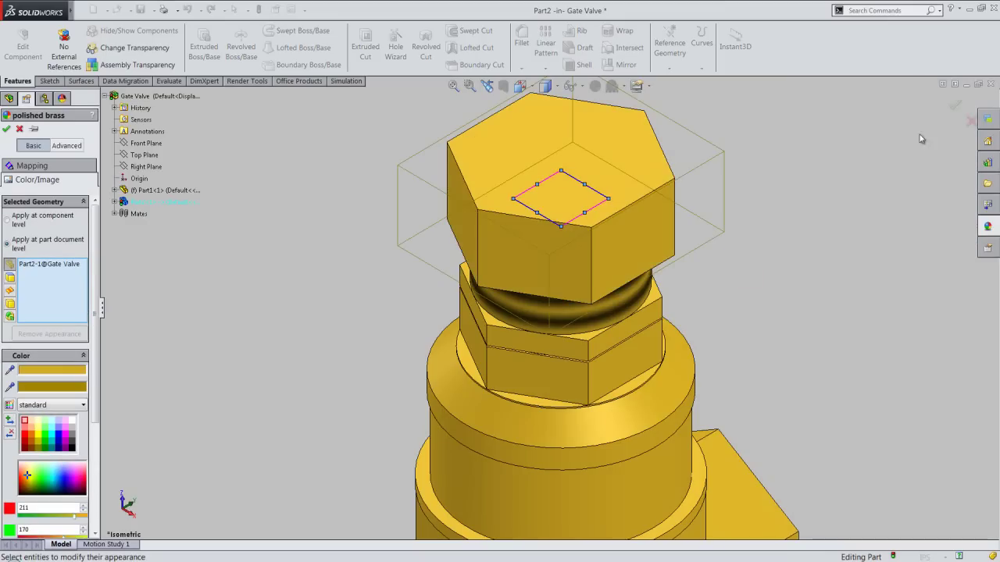
left_click(953, 109)
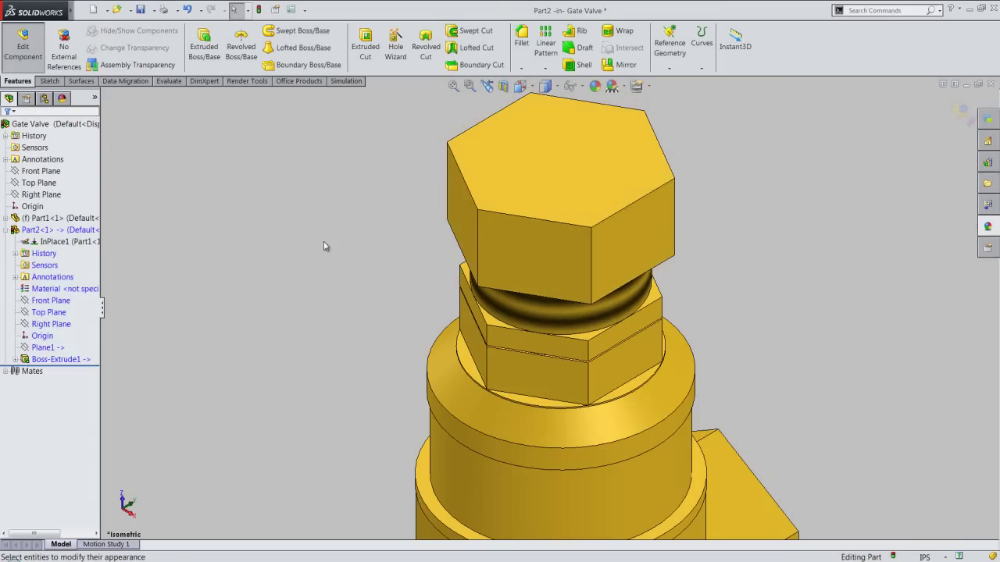
scroll(657, 278, "down", 2)
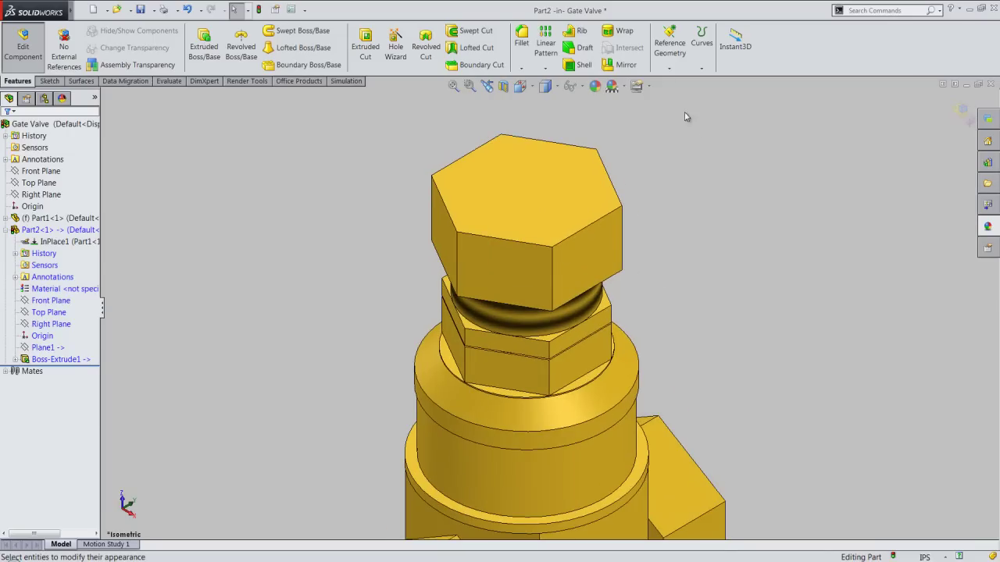
Add a plane on the hex head's top face, flipped inward and offset 0.0625 in
left_click(670, 43)
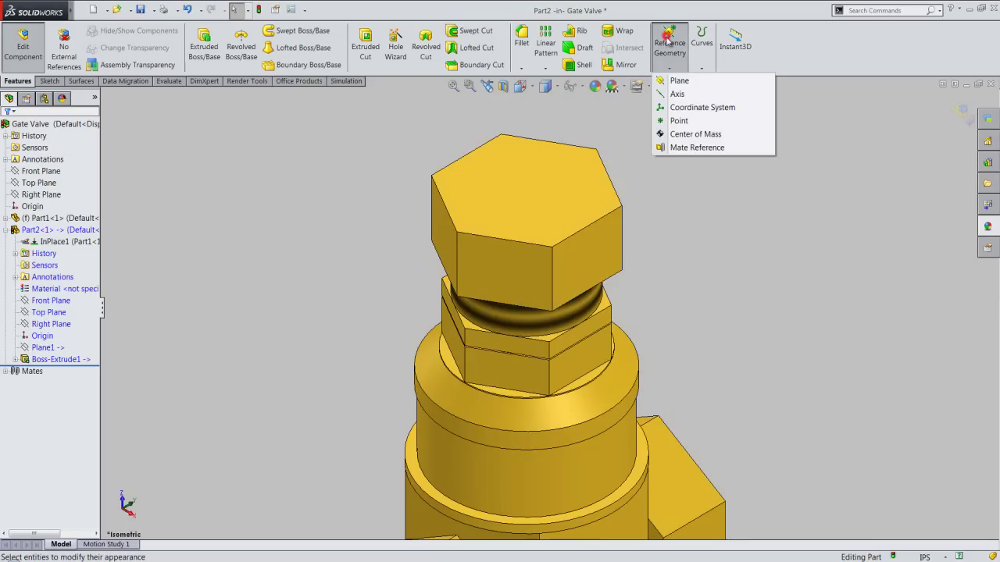
left_click(678, 82)
left_click(555, 171)
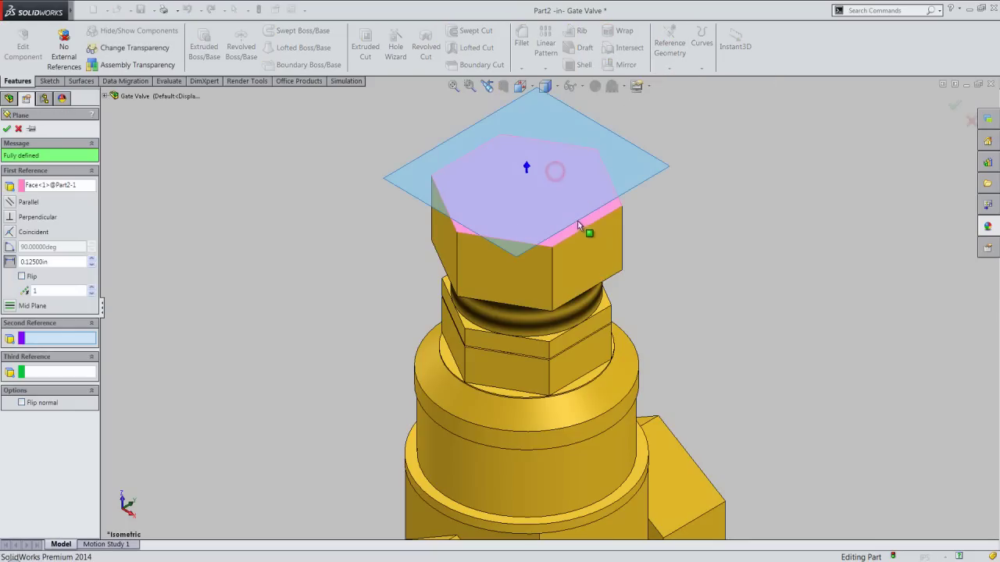
left_click(22, 277)
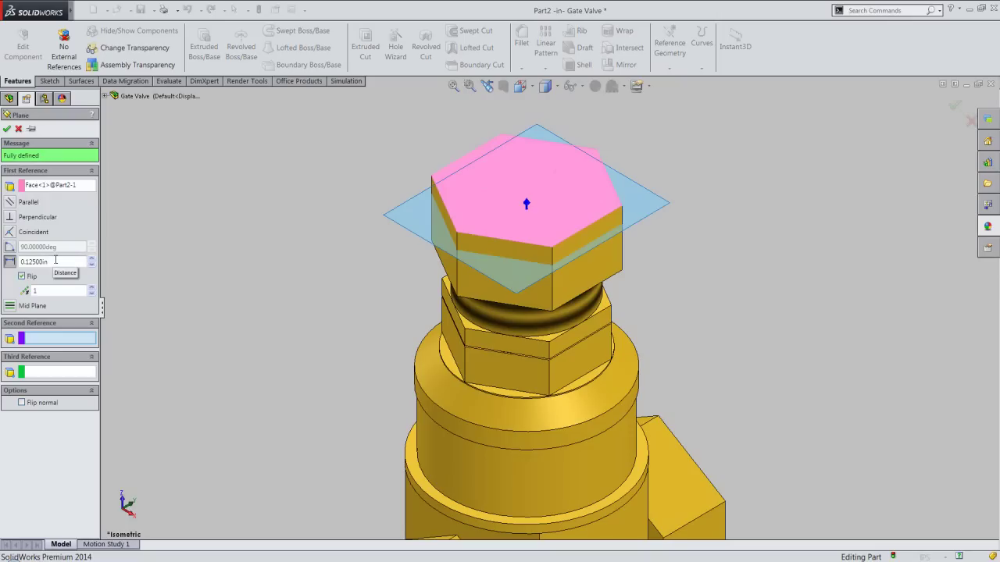
double_click(55, 261)
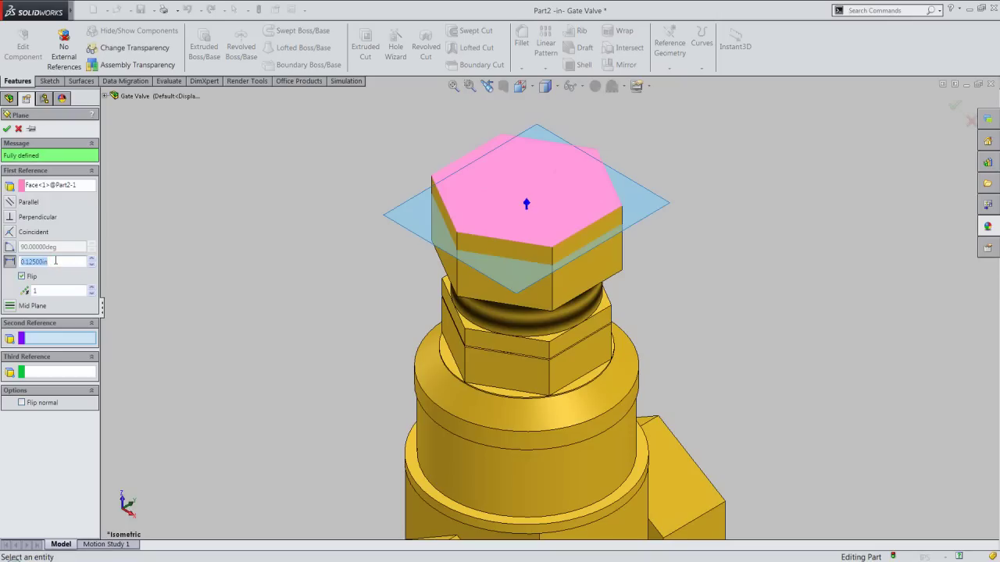
key("BackSpace")
key("Return")
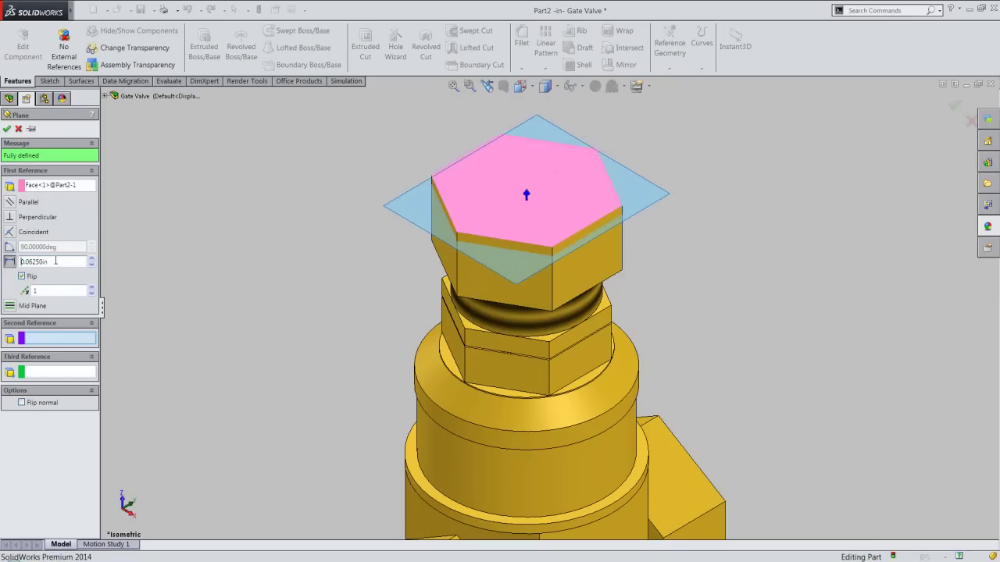
left_click(7, 130)
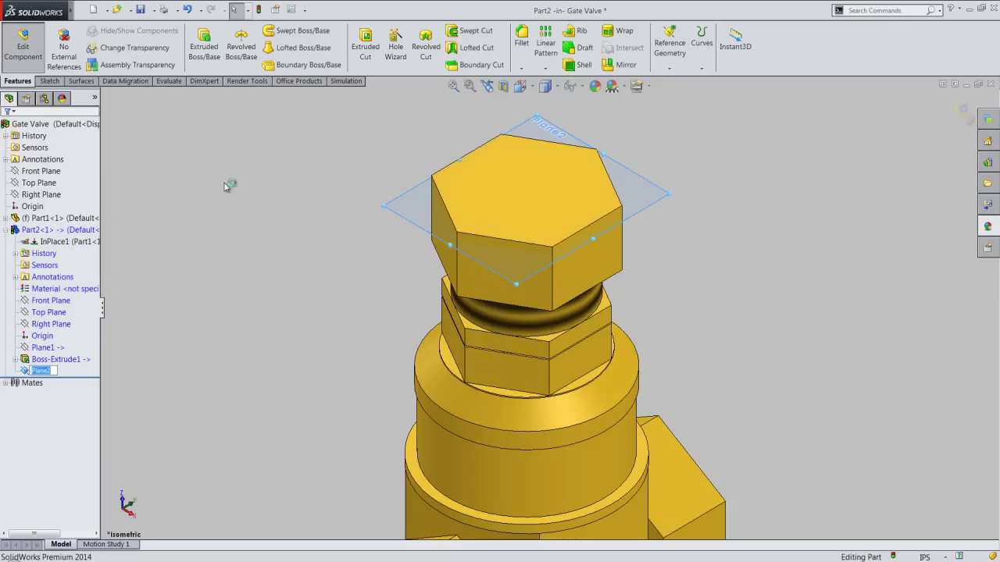
Keep the name Plane2 and start a new sketch on Plane2
left_click(224, 187)
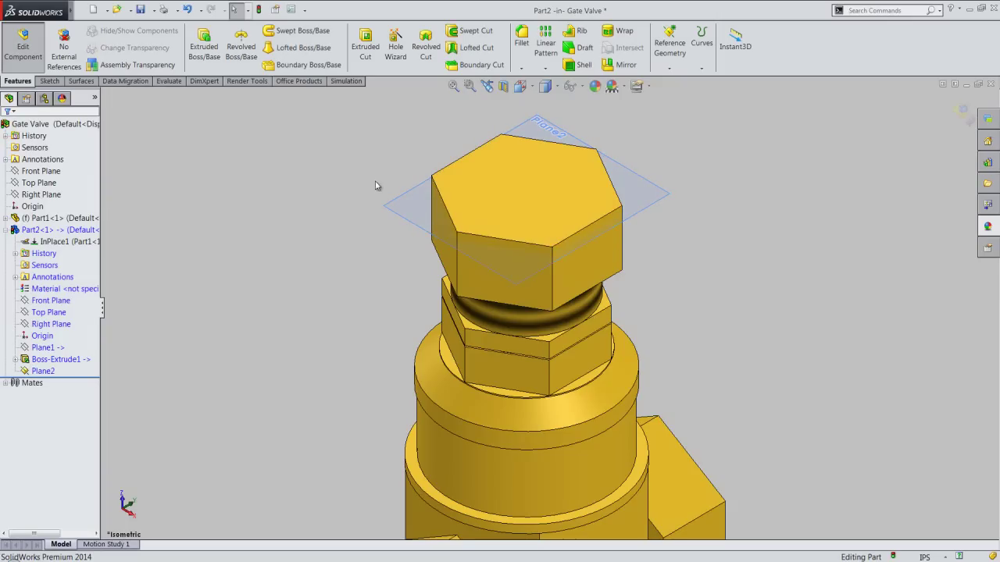
left_click(401, 200)
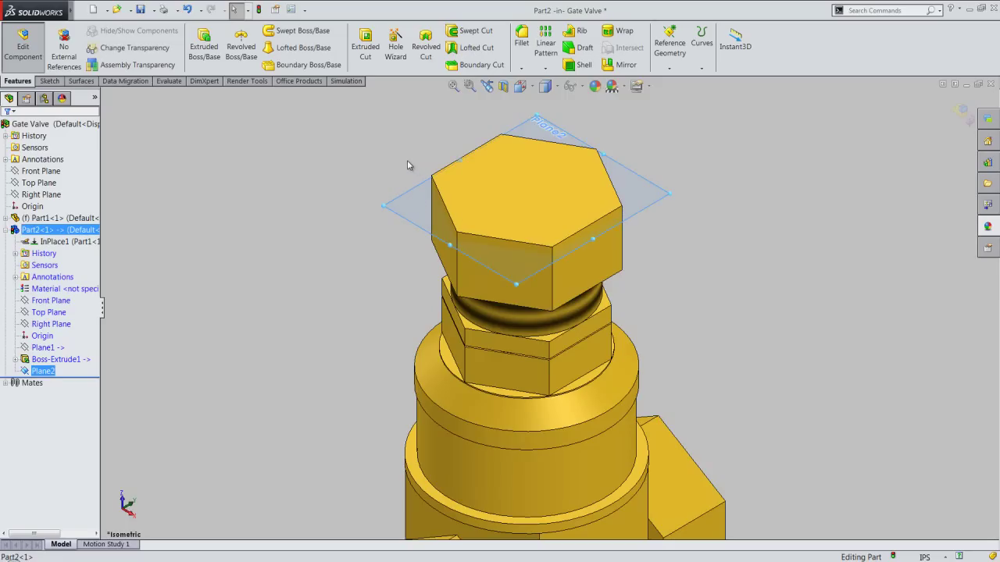
right_click(400, 195)
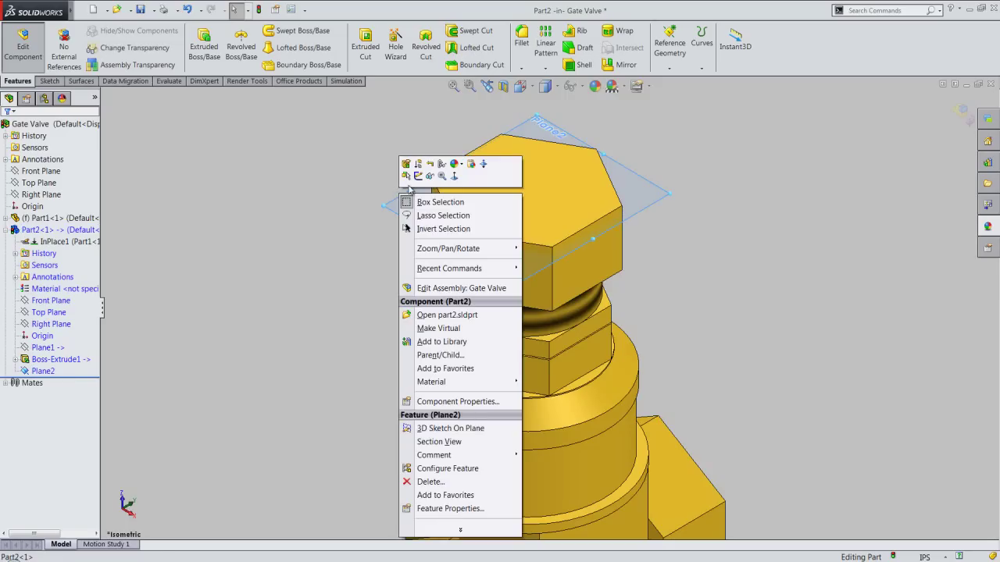
left_click(414, 176)
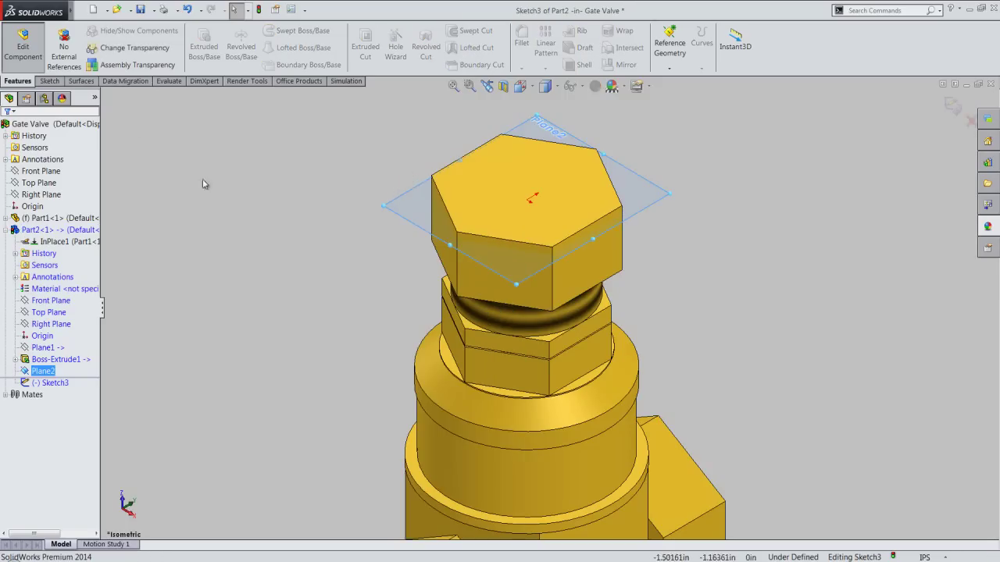
left_click(49, 81)
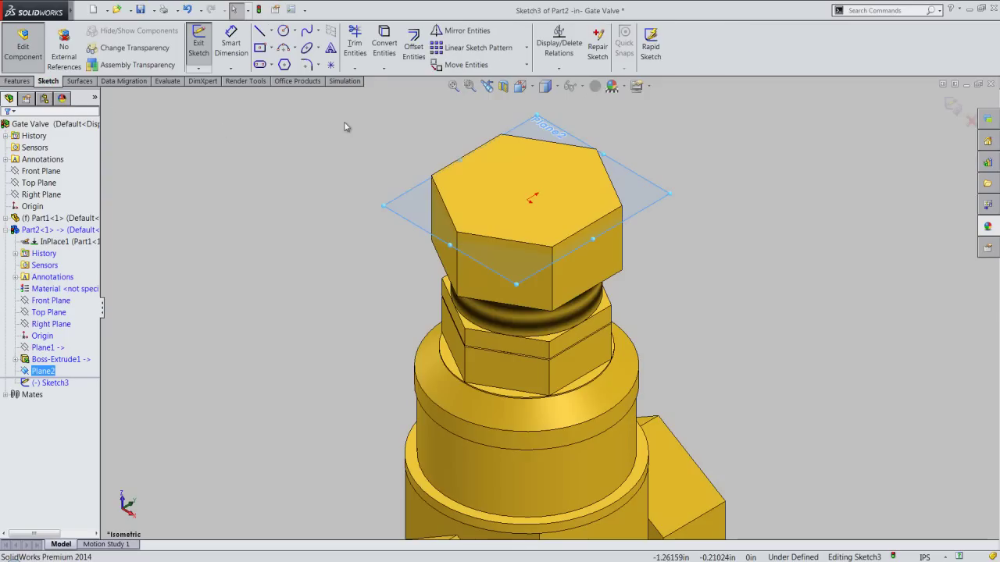
In wireframe, convert the inner circular edge into a 0.86603 in sketch circle
left_click(383, 39)
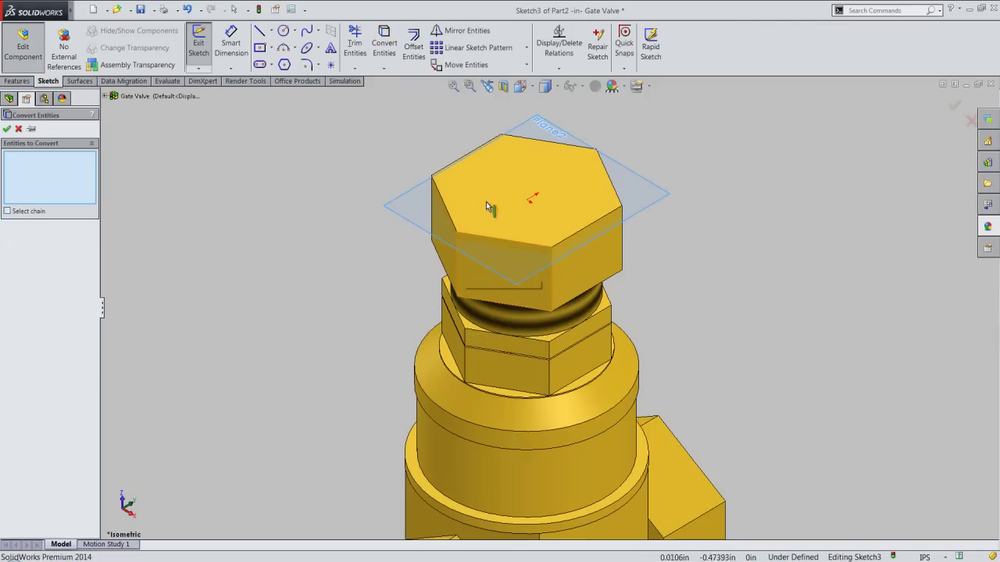
left_click(554, 87)
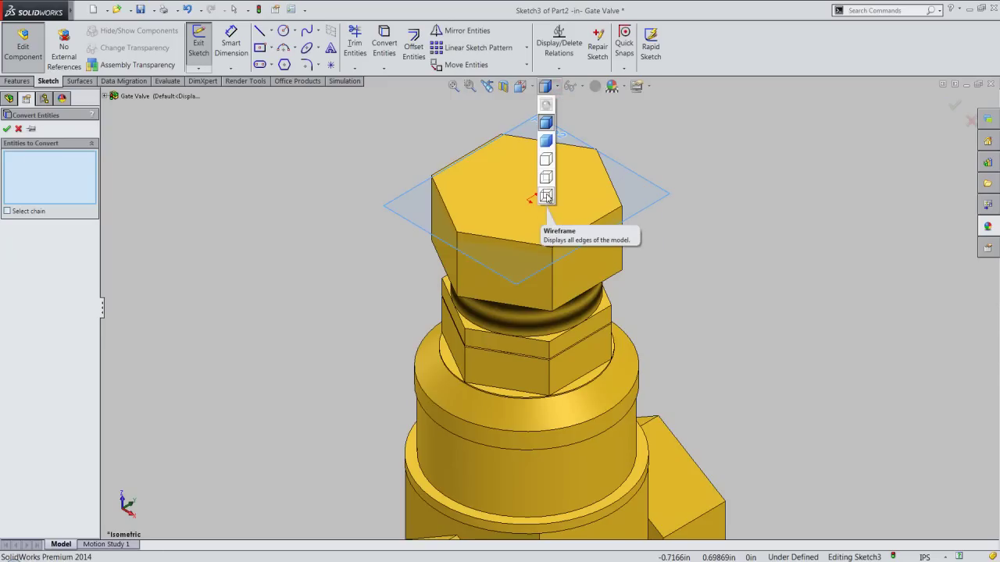
left_click(545, 196)
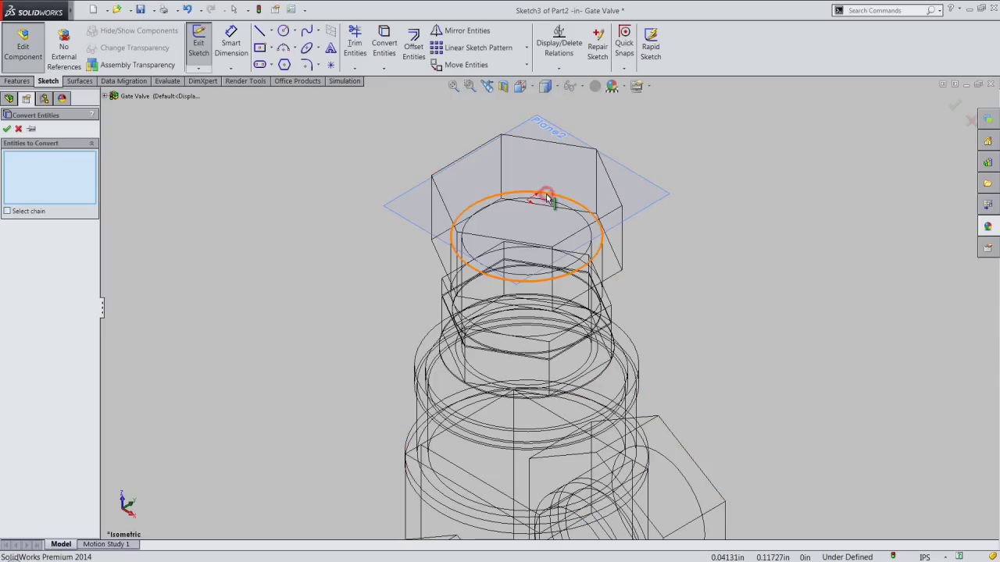
left_click(454, 233)
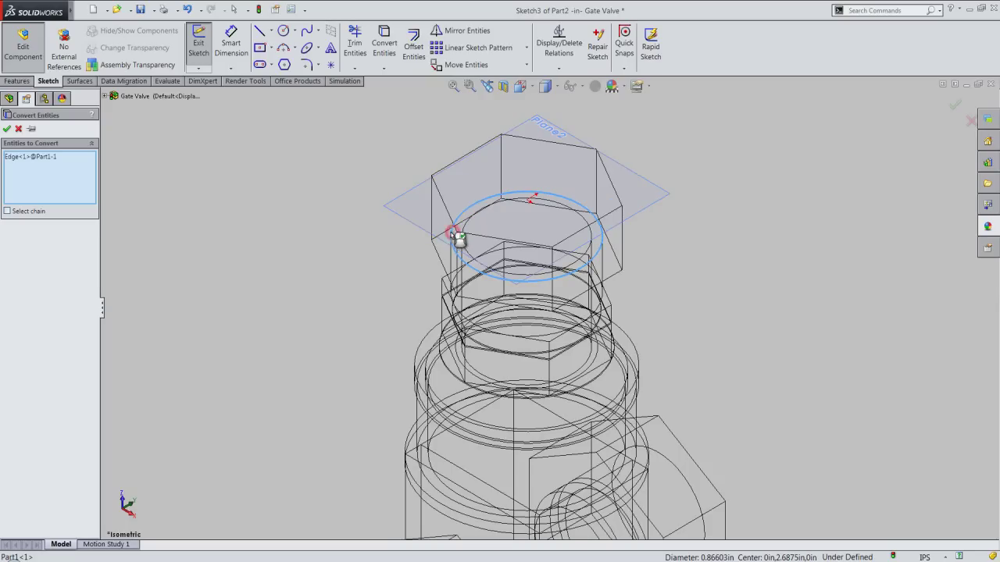
left_click(6, 129)
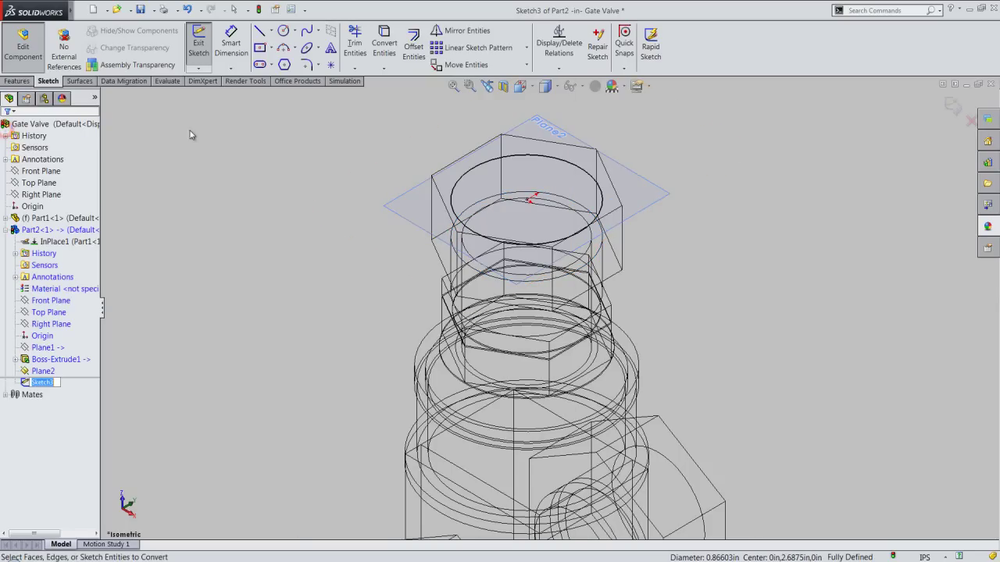
left_click(295, 143)
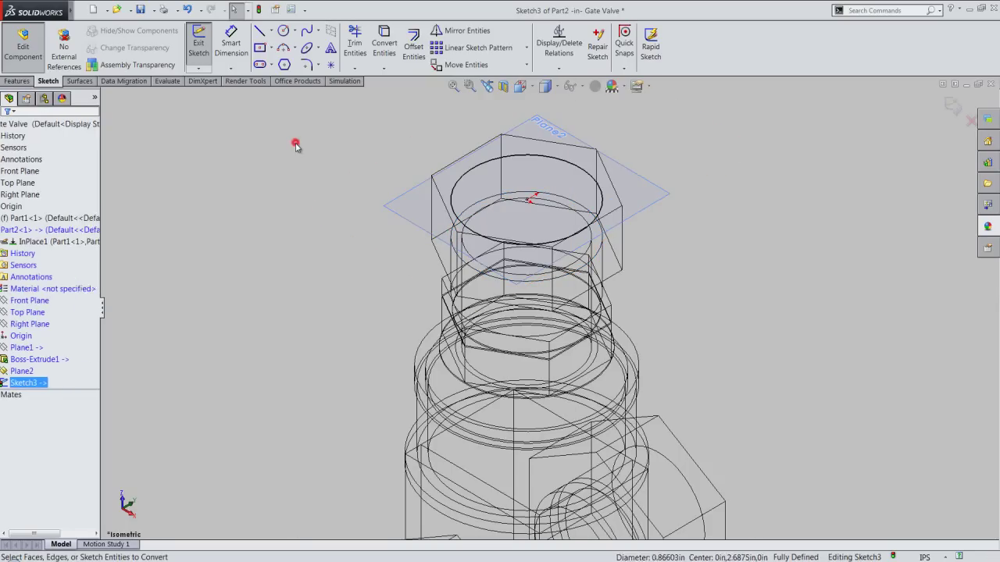
Restore Shaded With Edges display and exit Sketch3
left_click(556, 87)
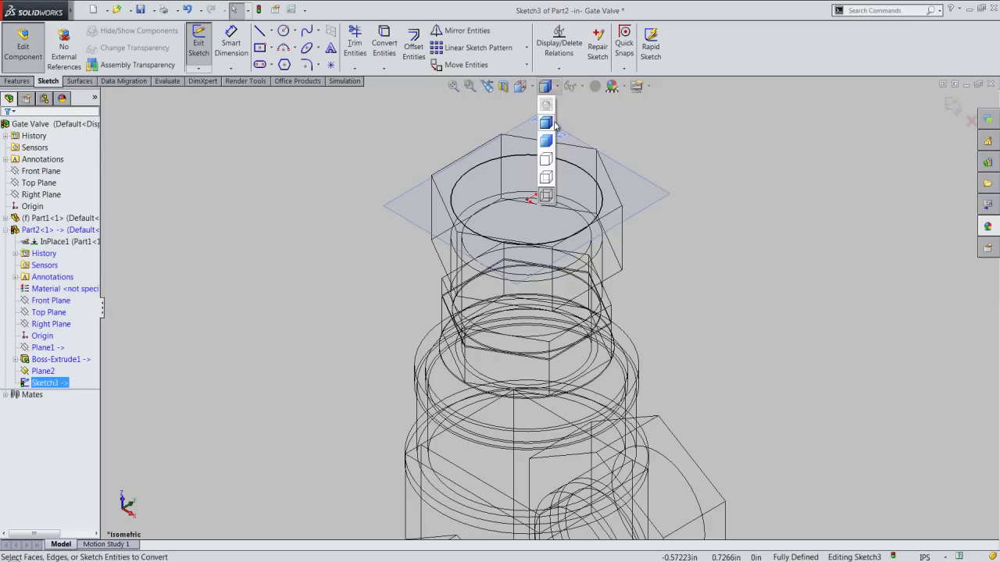
left_click(547, 124)
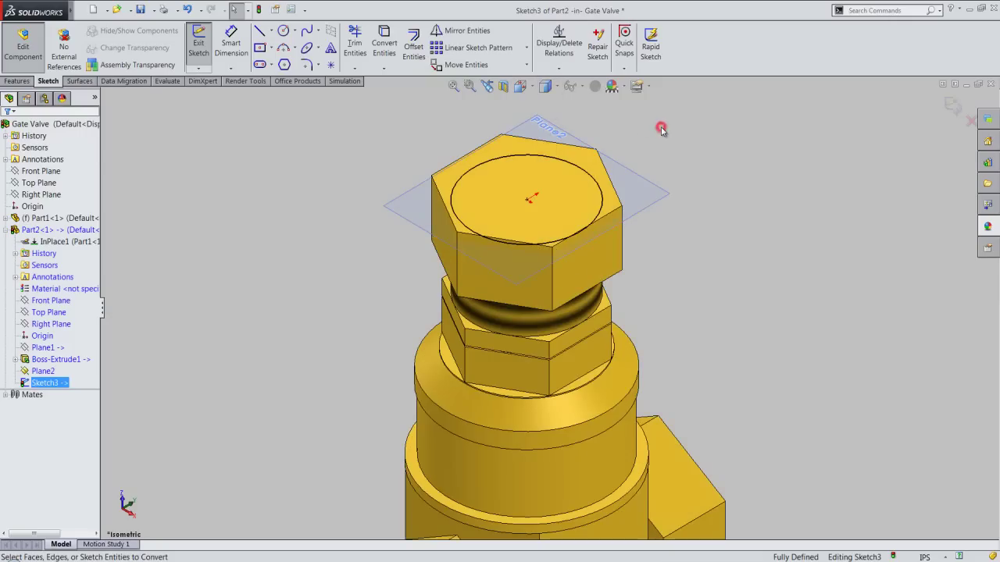
left_click(196, 53)
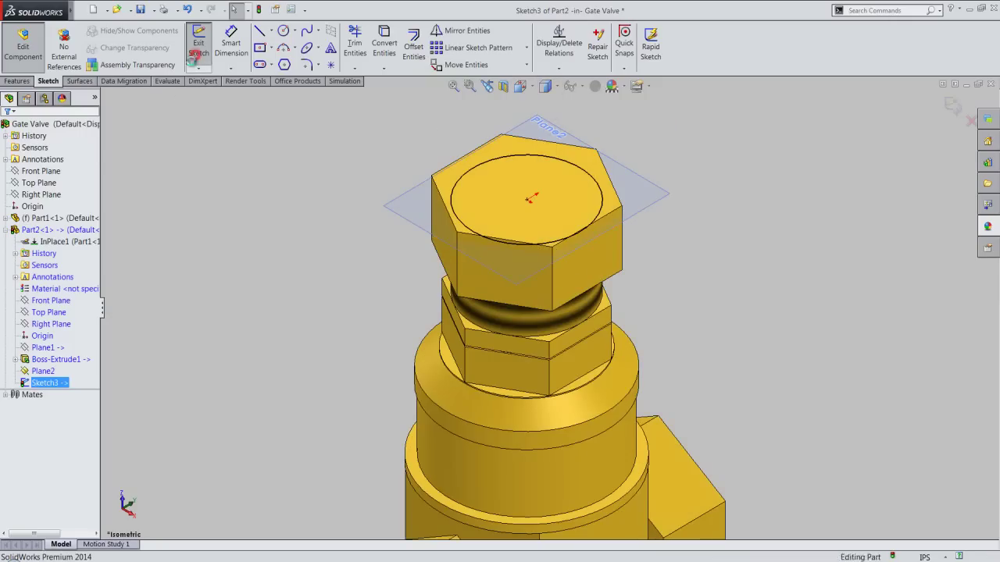
left_click(23, 81)
Add a Through All extruded cut from Sketch3's circle, boring through the hex head
left_click(365, 47)
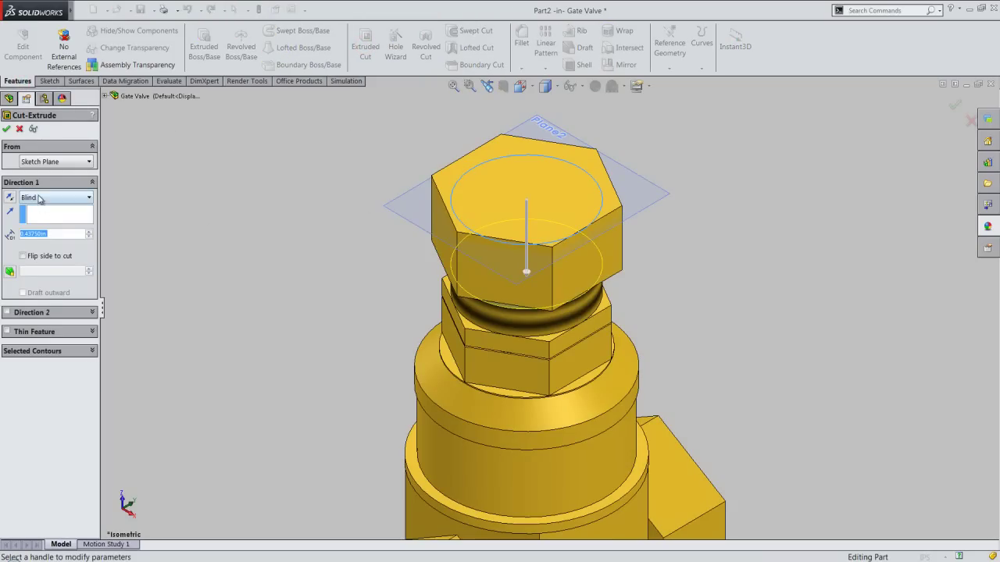
left_click(46, 196)
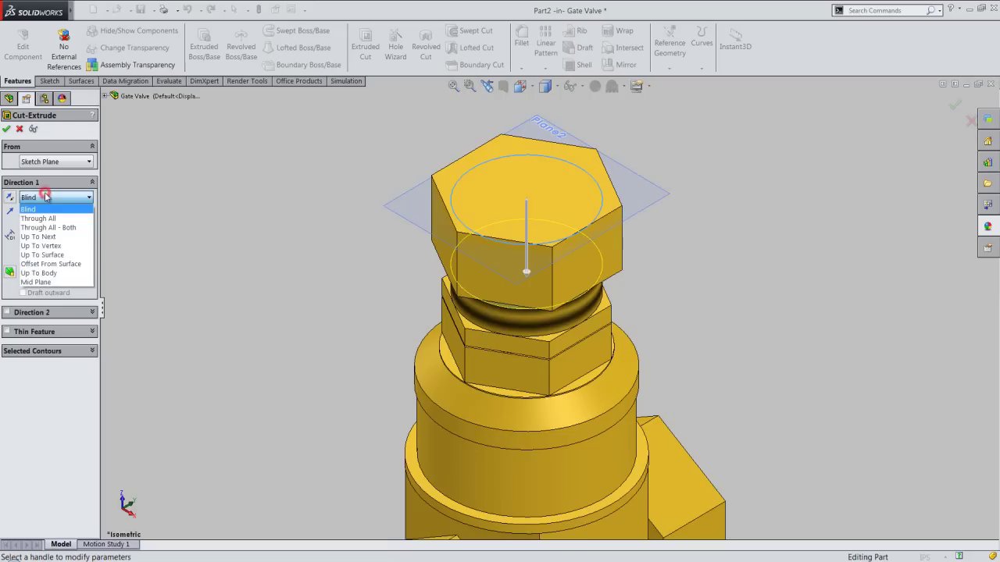
left_click(48, 218)
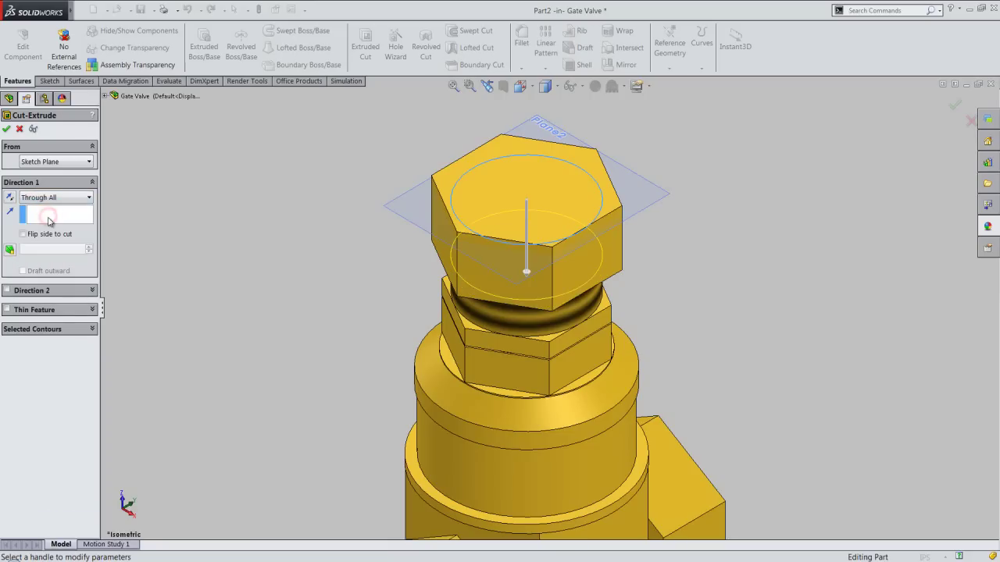
left_click(7, 130)
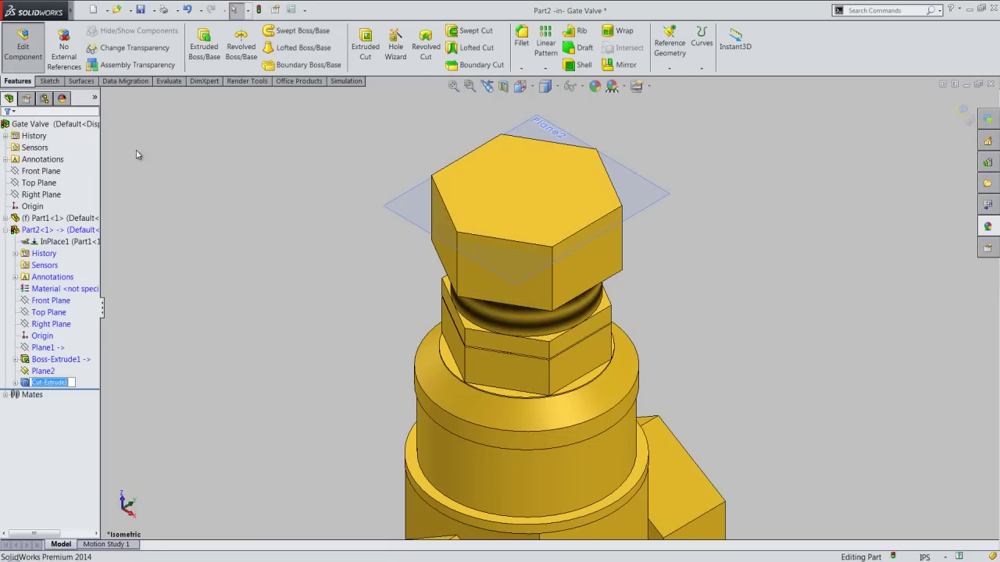
left_click(206, 174)
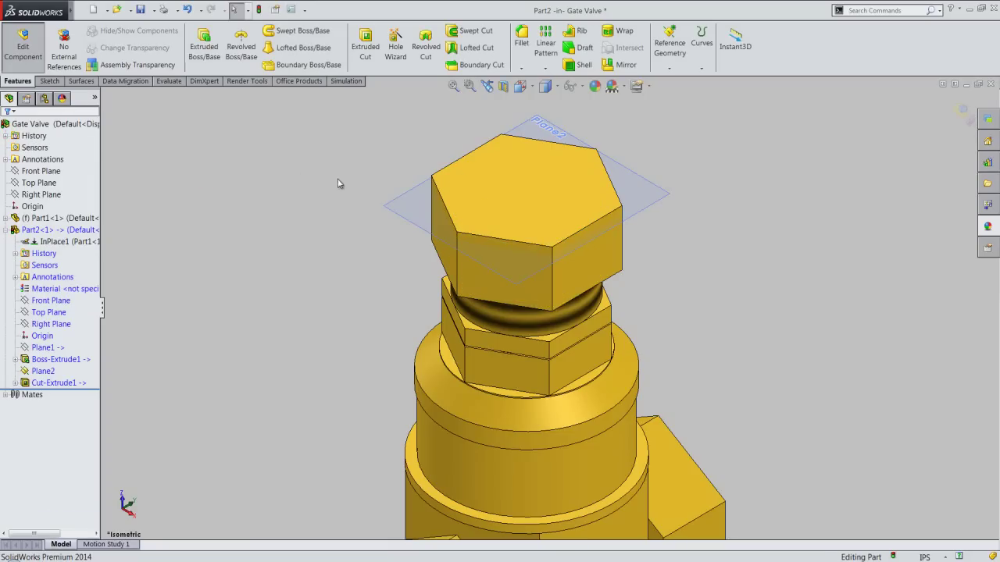
right_click(387, 204)
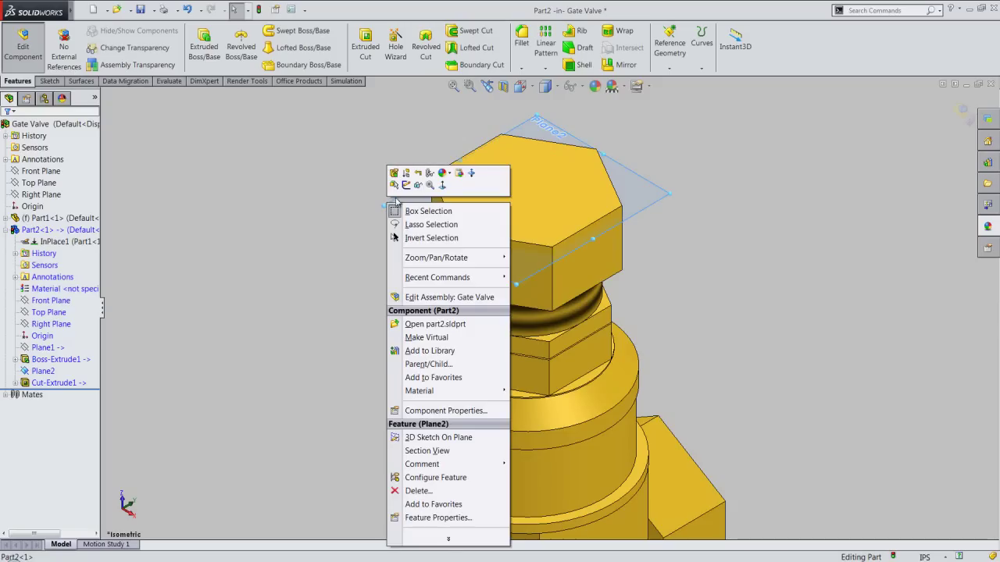
left_click(410, 191)
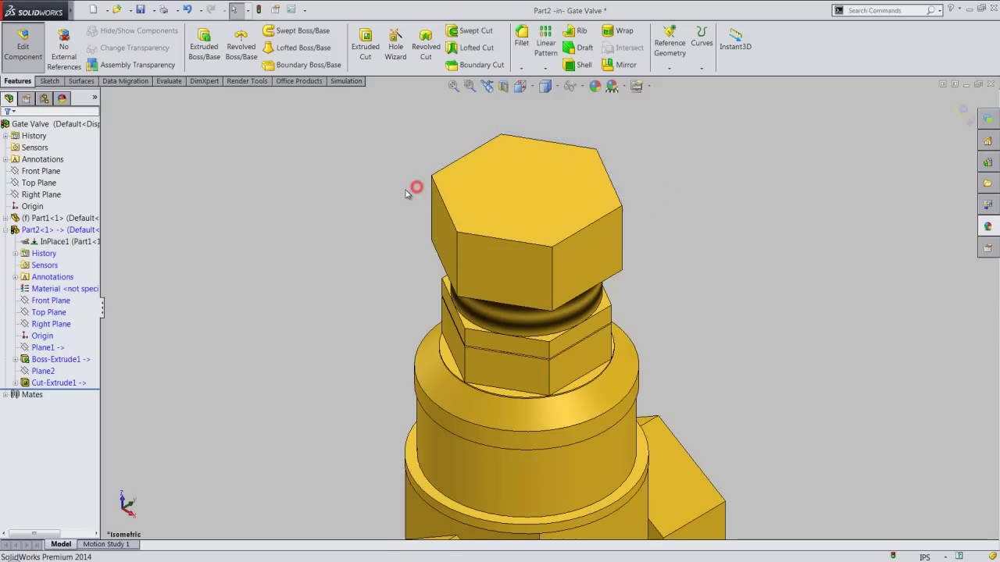
Exit Part2 editing, section the assembly on the Right Plane, and orbit side-on
left_click(959, 111)
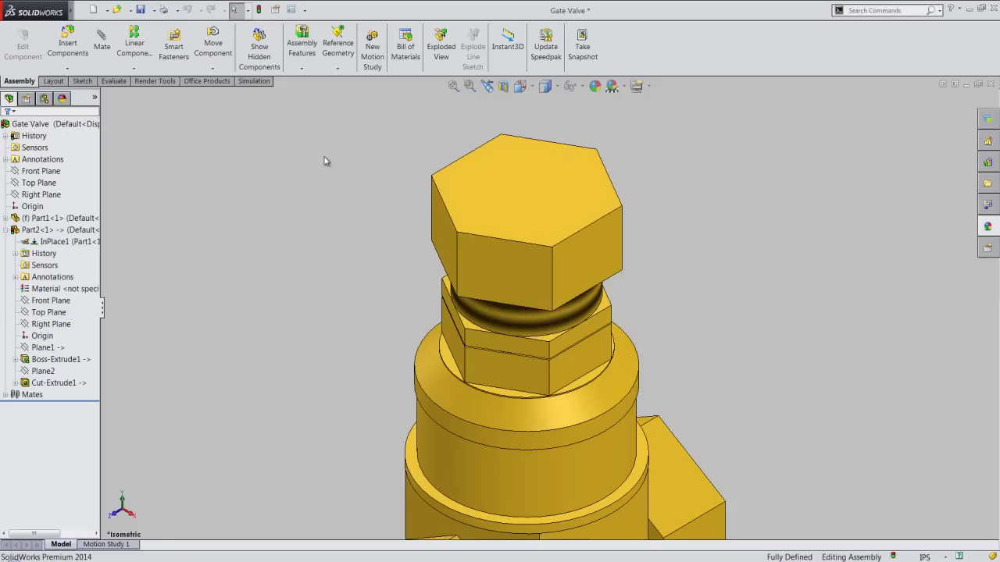
left_click(39, 183)
left_click(35, 194)
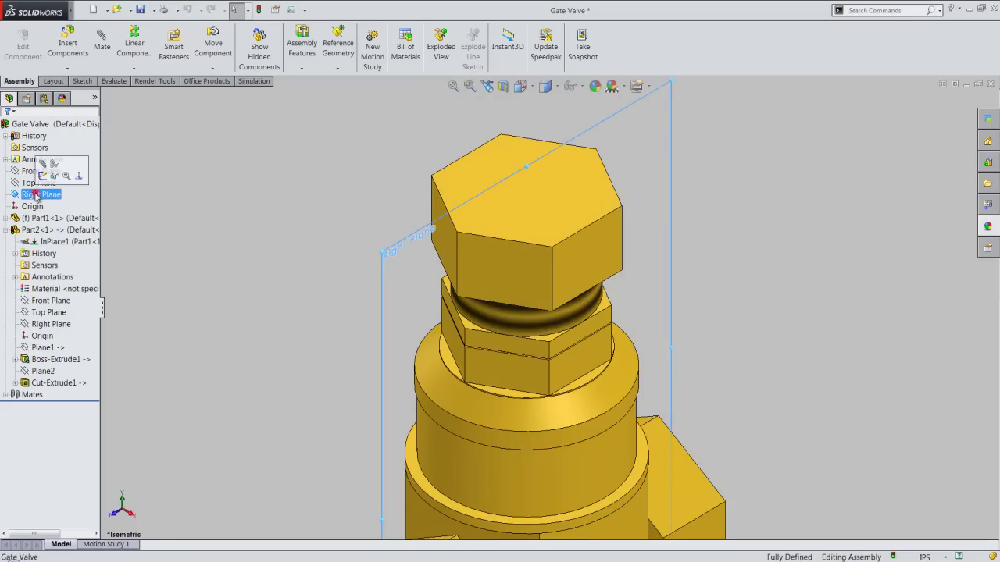
left_click(503, 85)
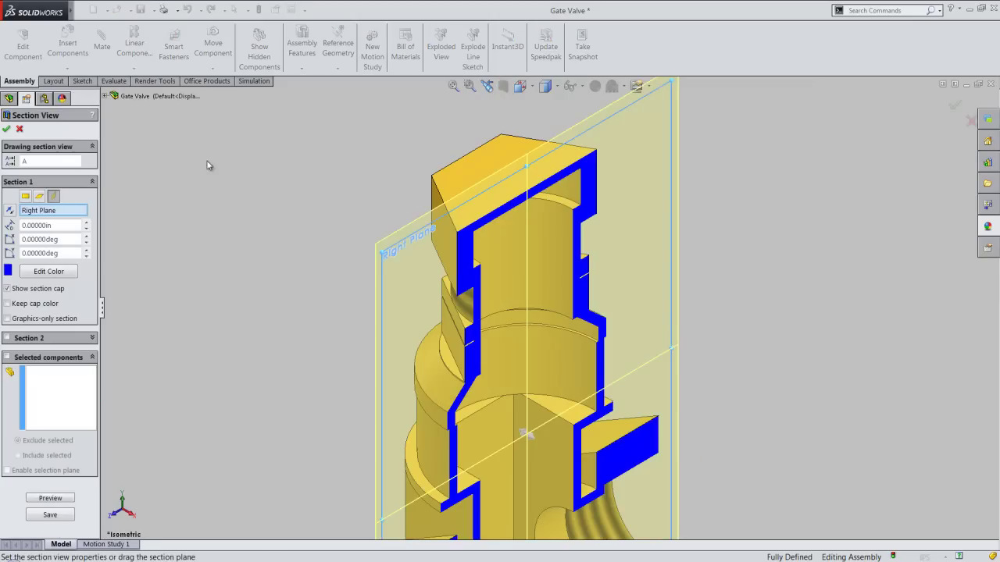
left_click(7, 129)
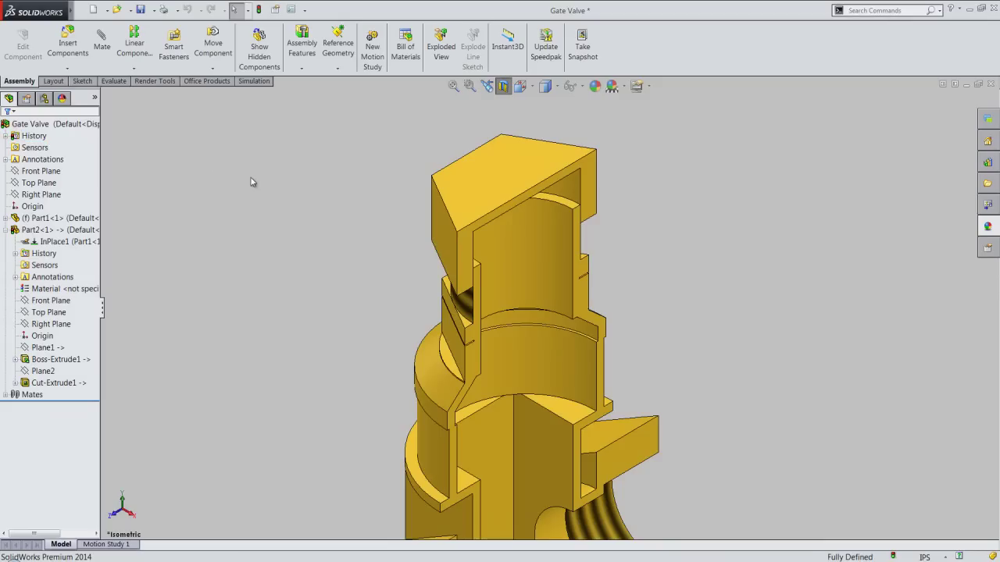
mouse_move(619, 245)
middle_mouse_down()
mouse_move(573, 166)
mouse_move(606, 203)
middle_mouse_up()
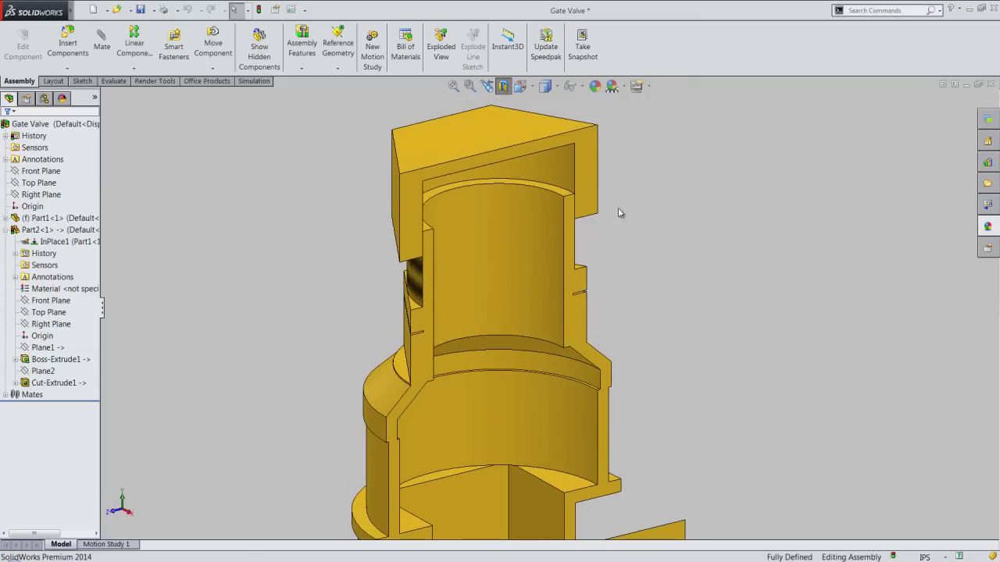
left_click(713, 236)
Return to the isometric view and open Part2 in its own window from the FeatureManager tree
left_click(486, 88)
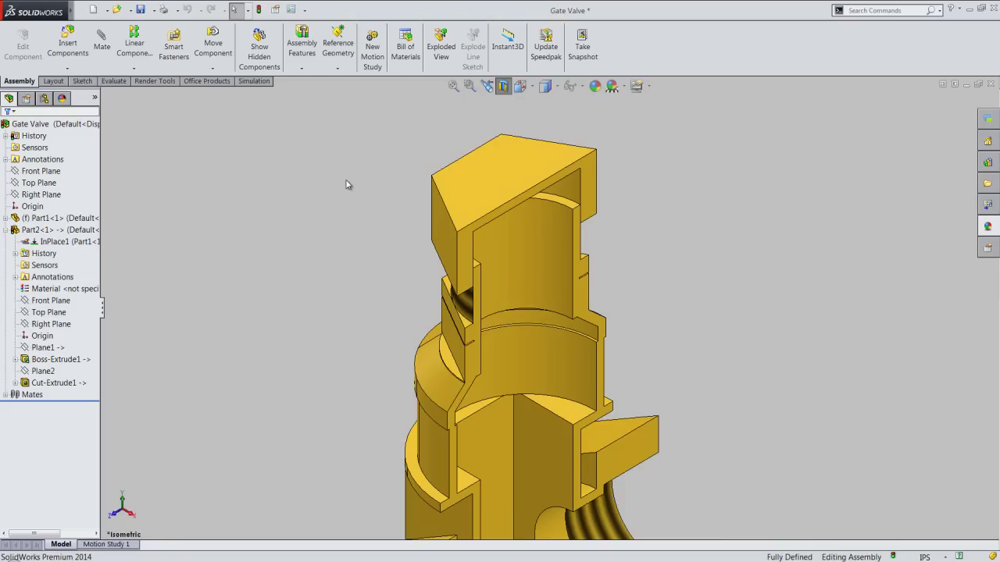
left_click(373, 225)
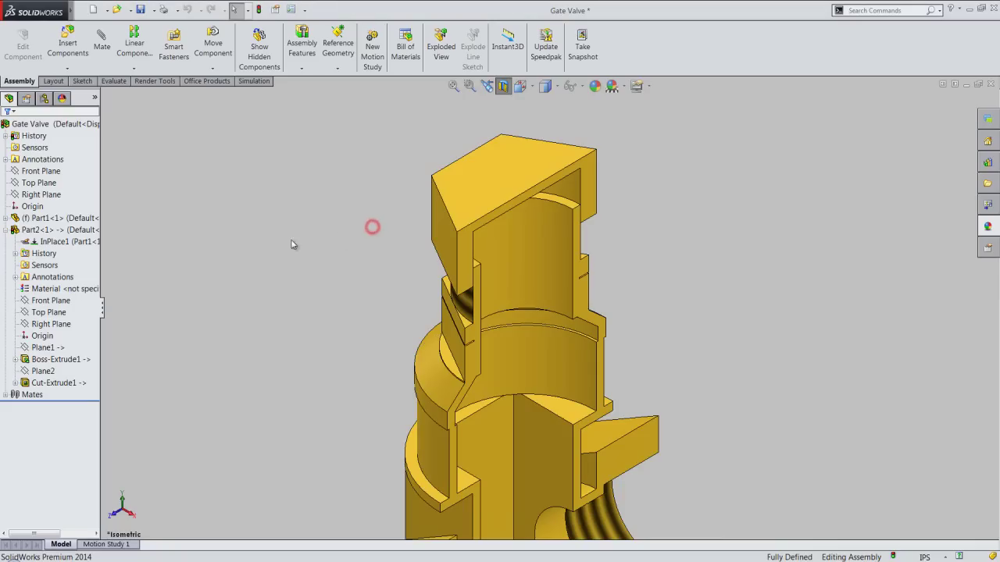
right_click(42, 233)
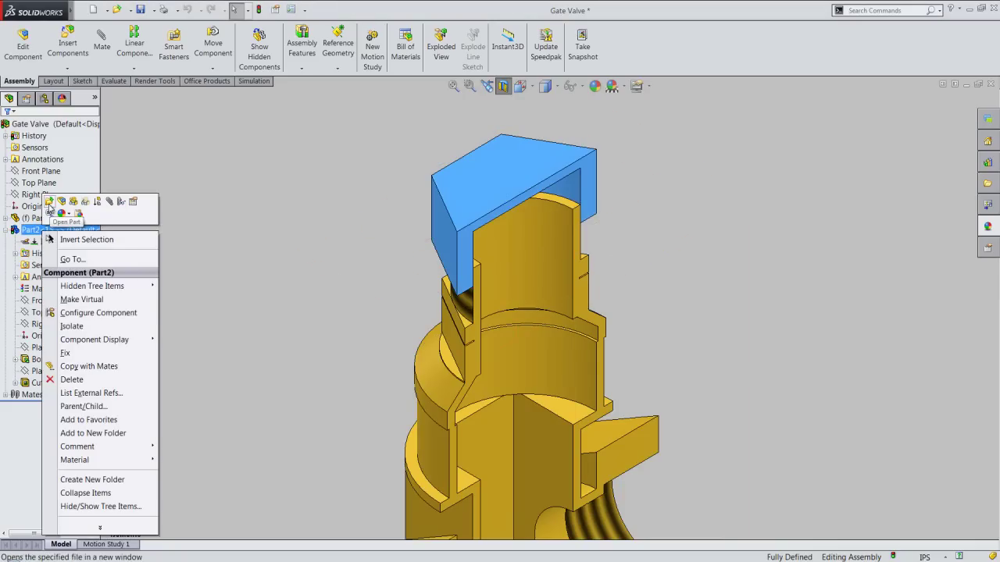
left_click(48, 206)
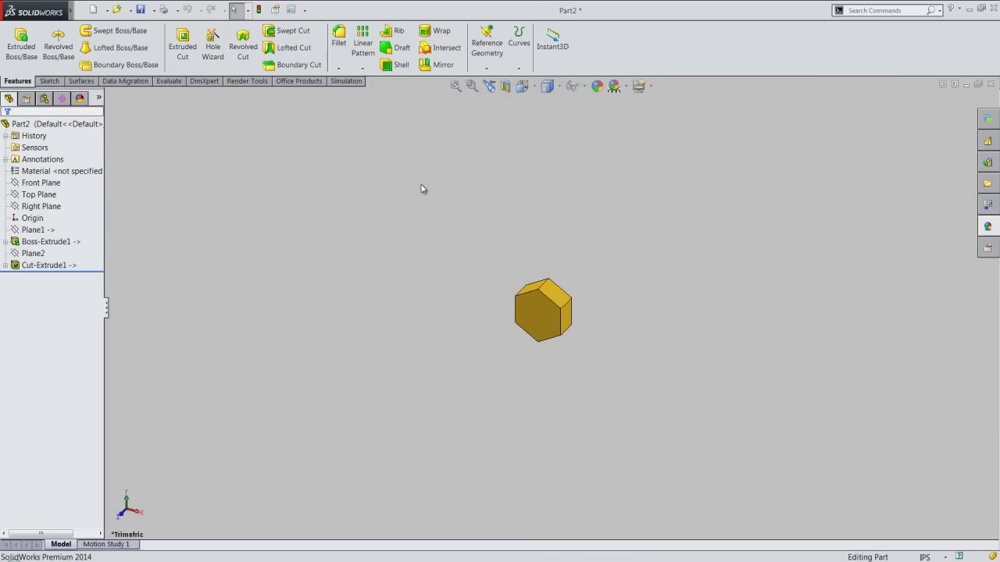
Show Part2 from the Back view, orbit to reveal its bore, and open the Insert menu
left_click(522, 89)
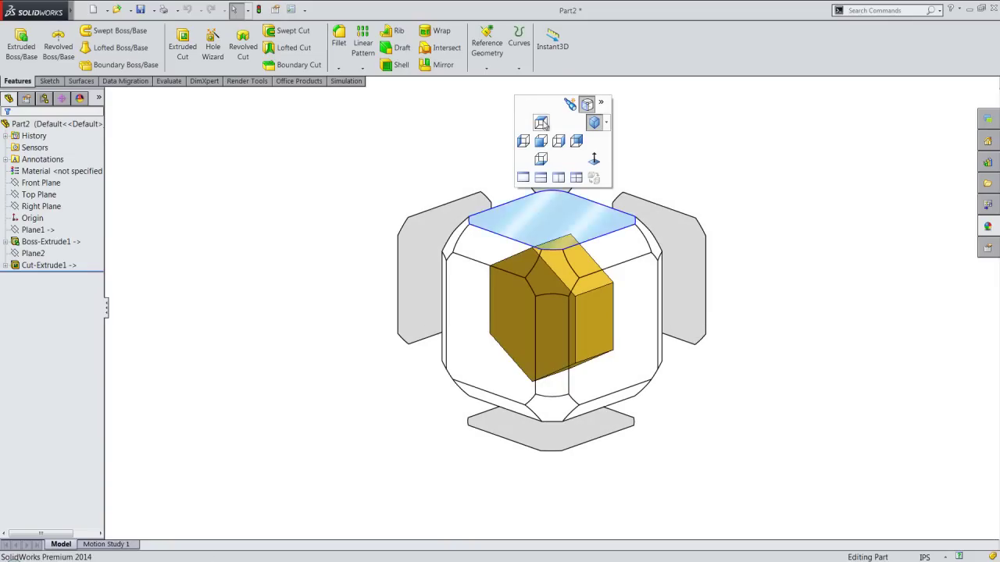
left_click(682, 238)
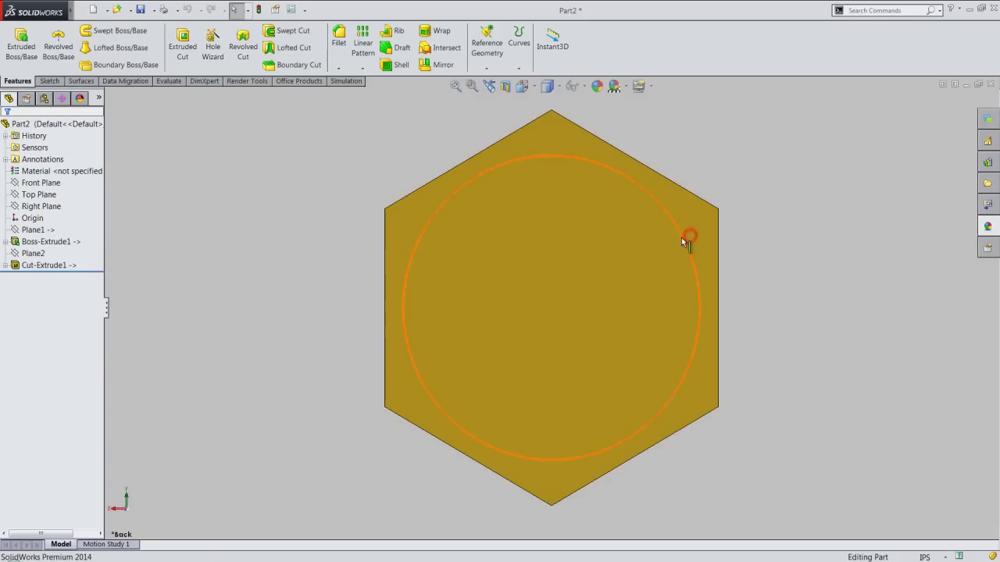
mouse_move(681, 245)
middle_mouse_down()
mouse_move(661, 274)
mouse_move(671, 319)
mouse_move(698, 337)
mouse_move(736, 310)
mouse_move(729, 328)
middle_mouse_up()
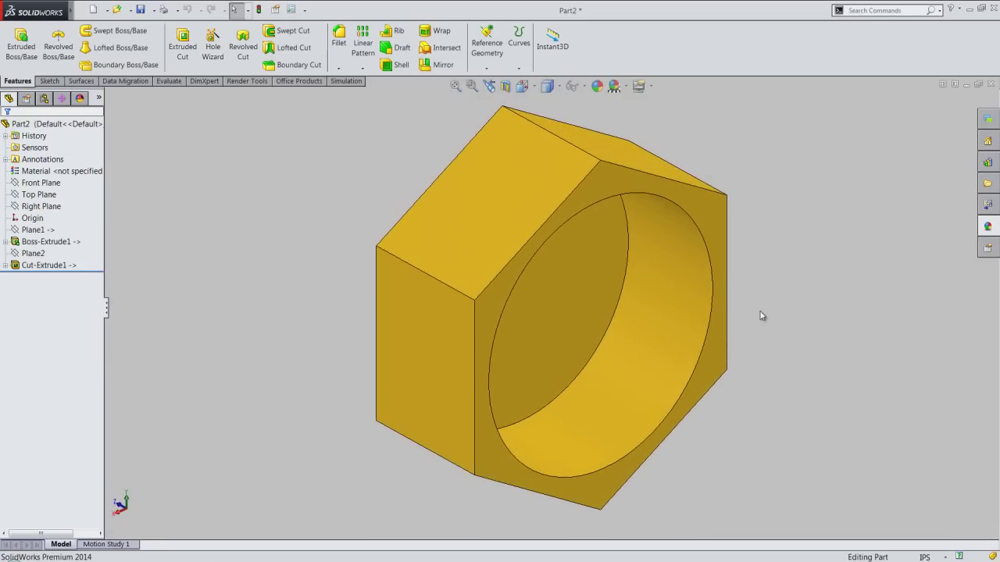
left_click(806, 277)
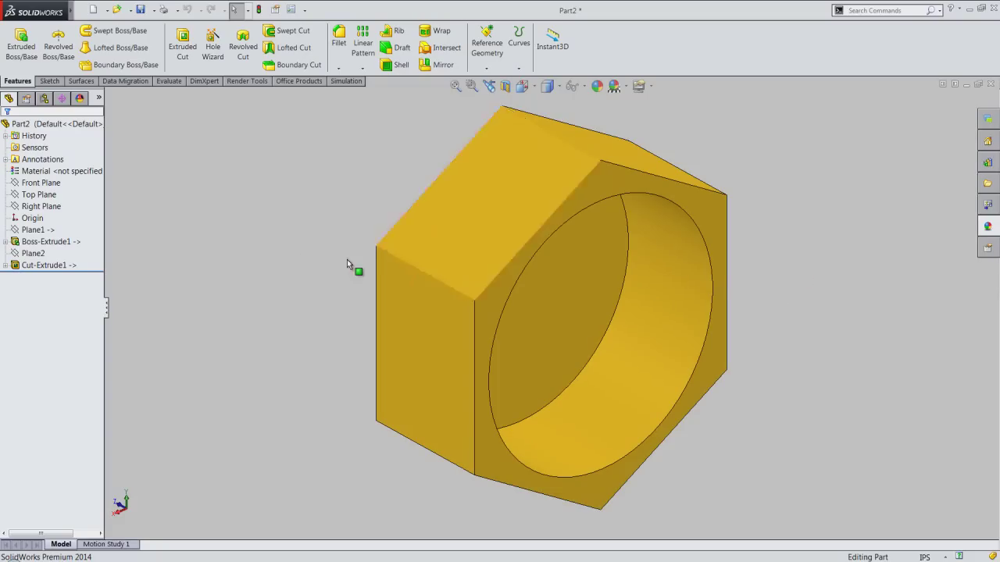
left_click(100, 10)
left_click(148, 10)
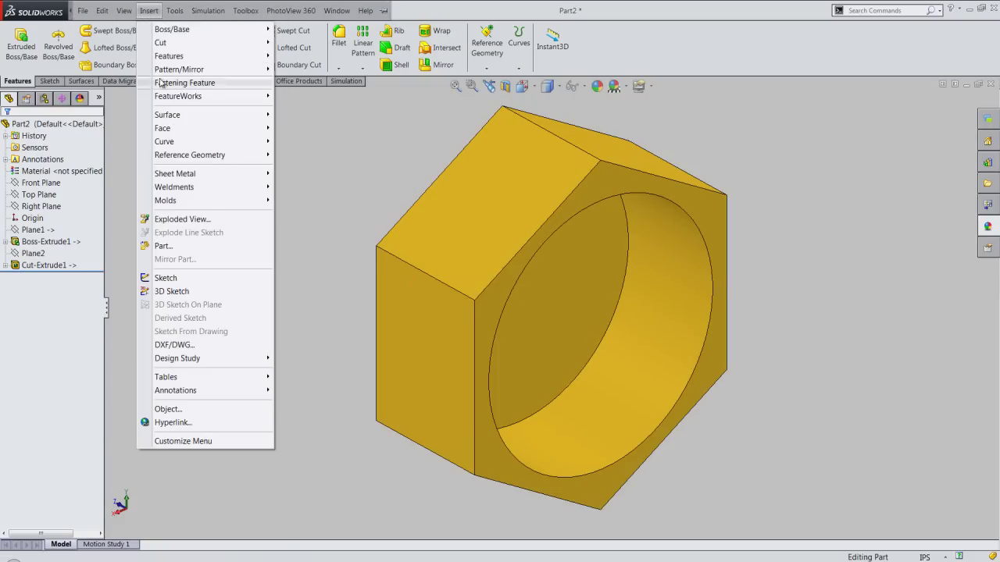
mouse_move(203, 391)
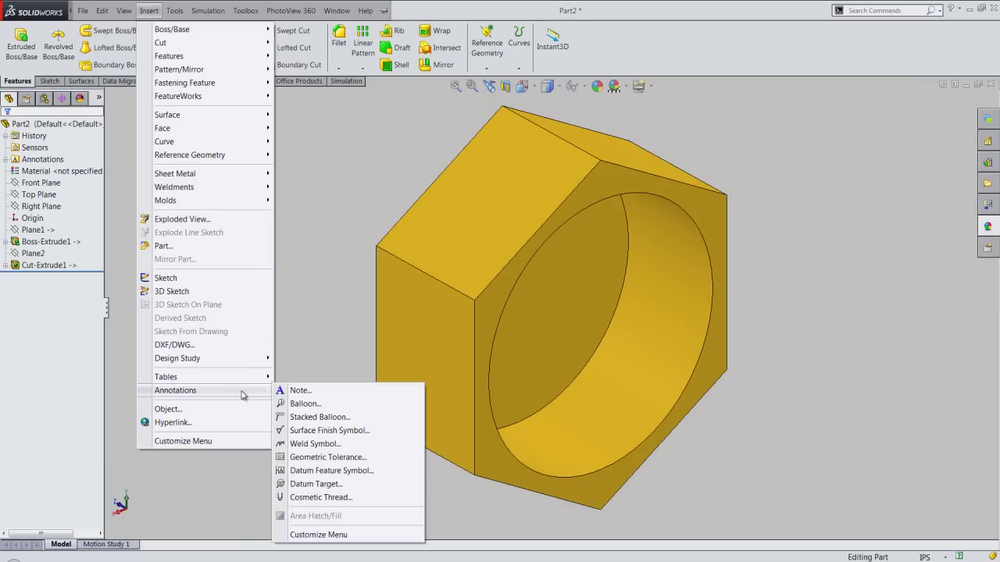
Add a GB G7/8 straight pipe tapped cosmetic thread, running Through, to the bore's circular edge
left_click(339, 499)
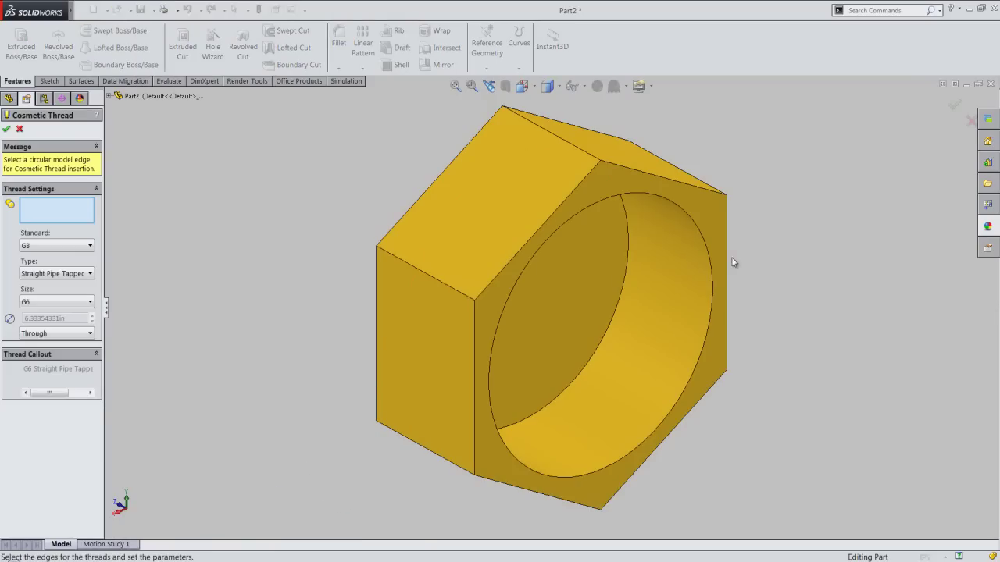
left_click(708, 257)
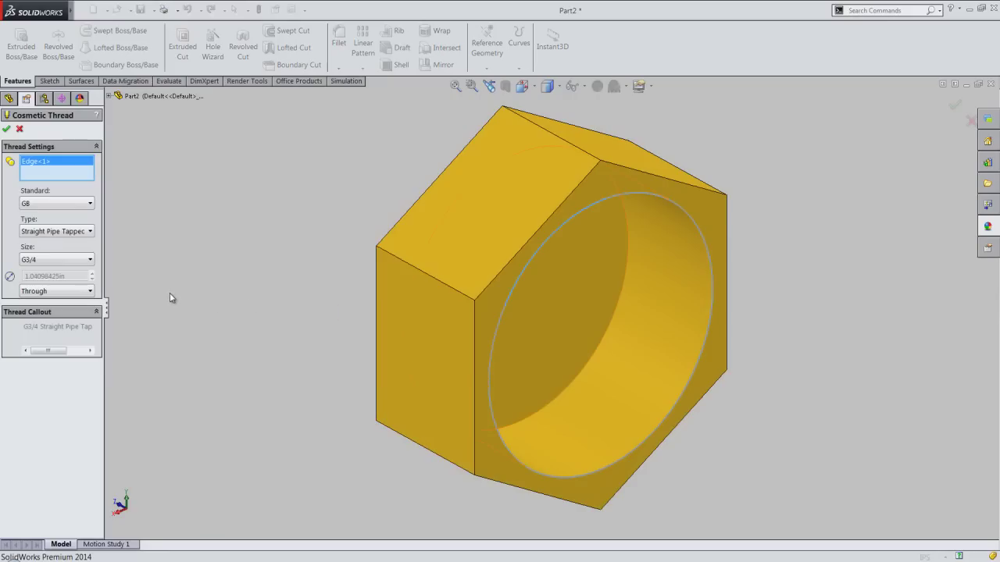
left_click(90, 260)
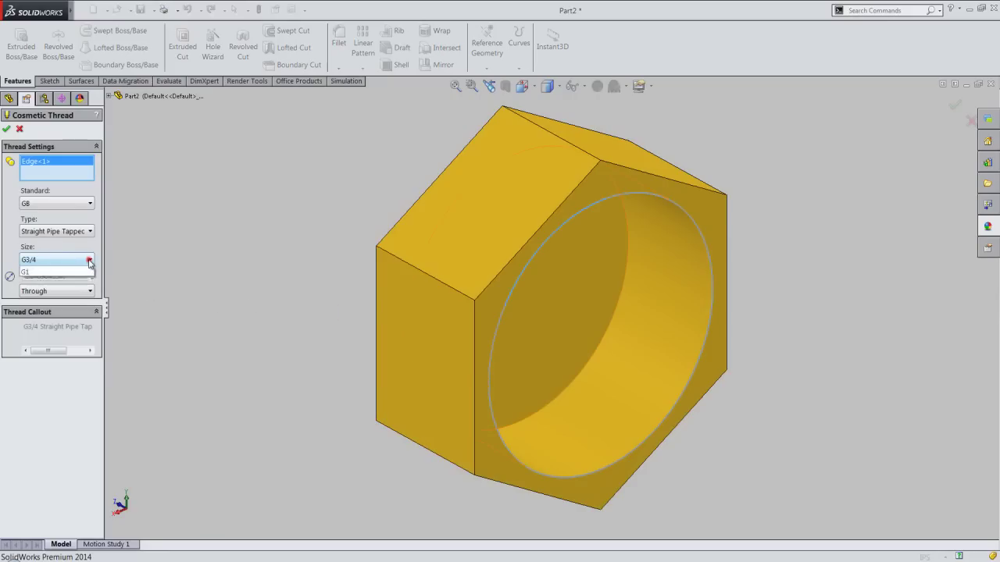
left_click(68, 279)
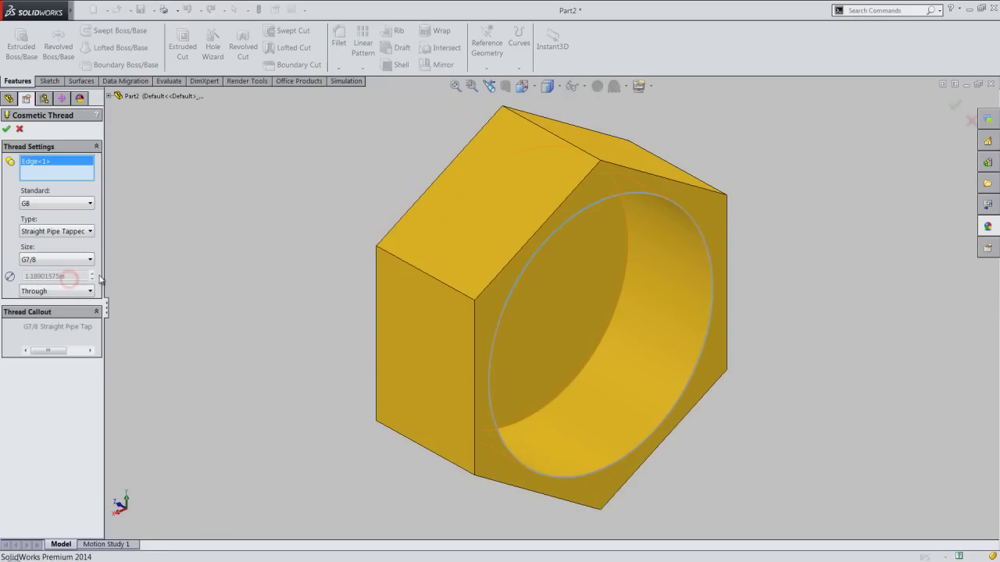
left_click(6, 130)
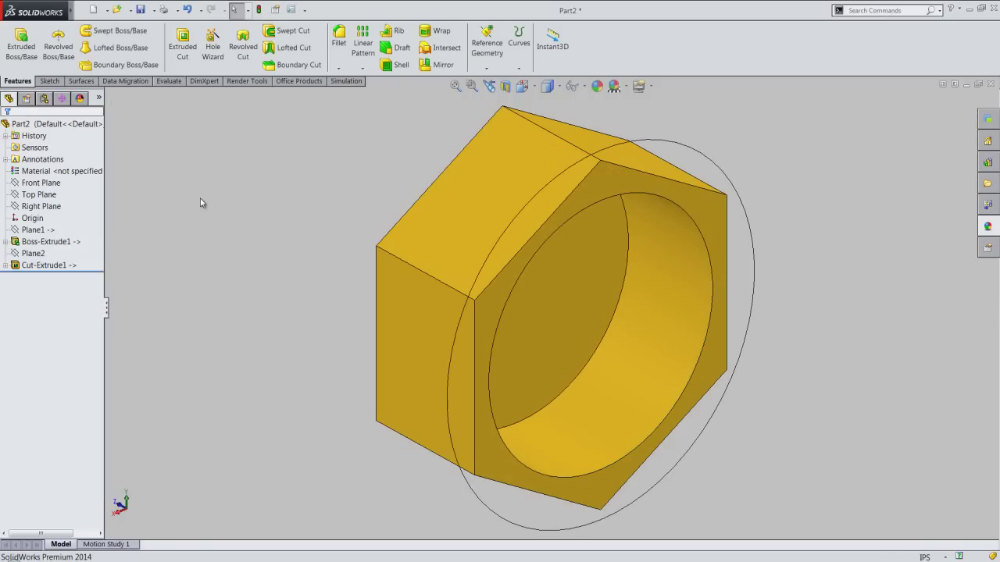
left_click(293, 11)
In Detailing document properties, enable Shaded cosmetic threads and disable outline Cosmetic threads
left_click(368, 73)
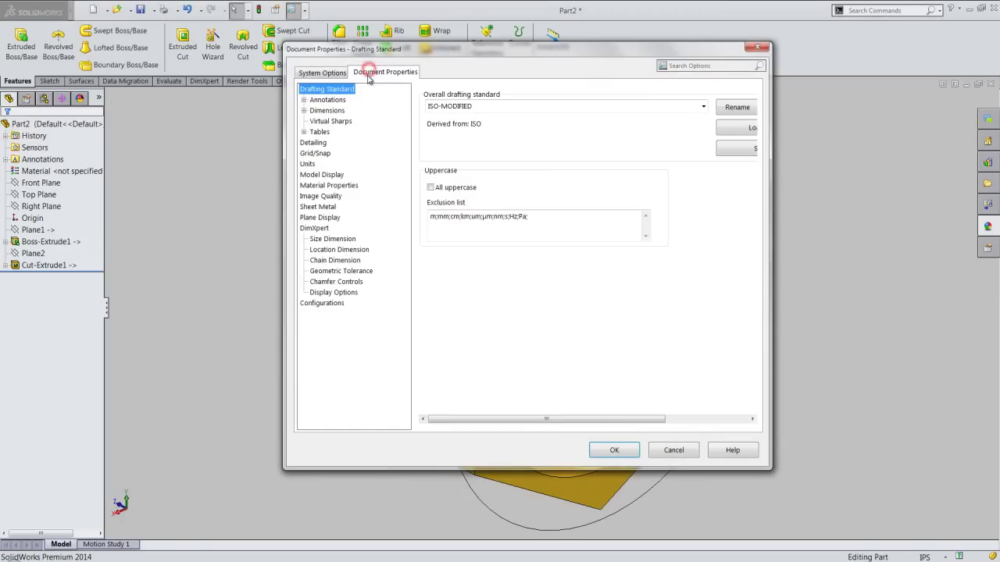
left_click(313, 142)
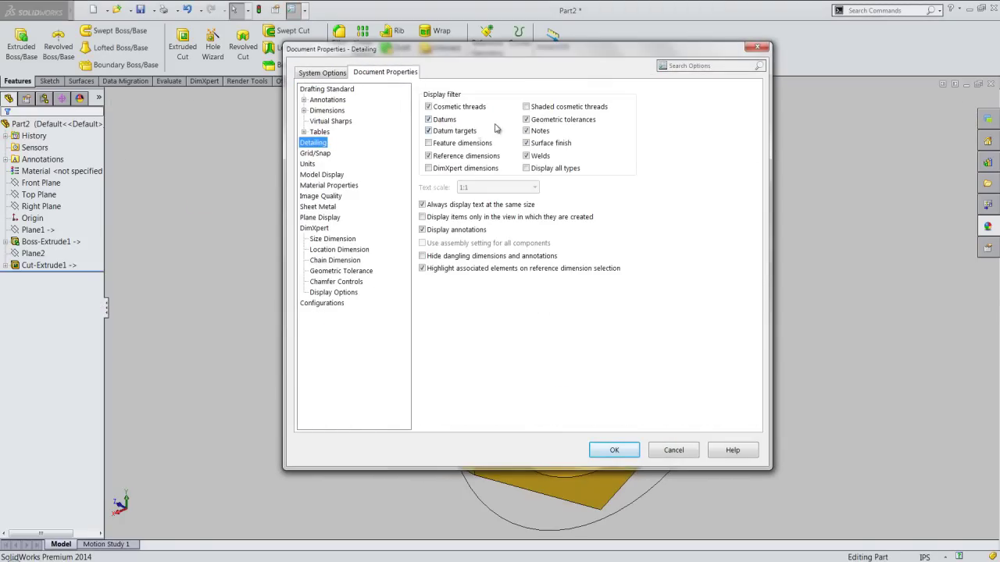
left_click(525, 107)
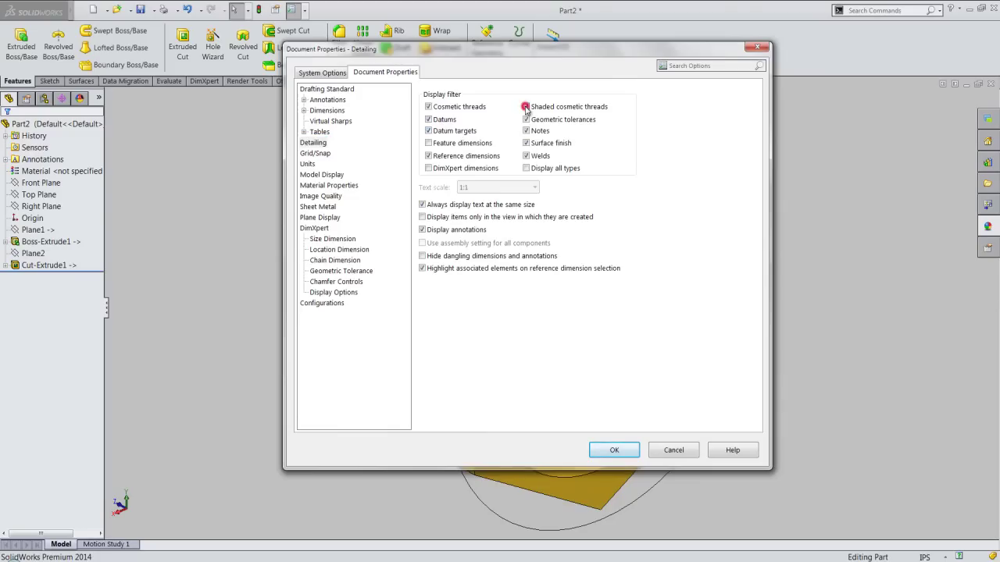
left_click(428, 106)
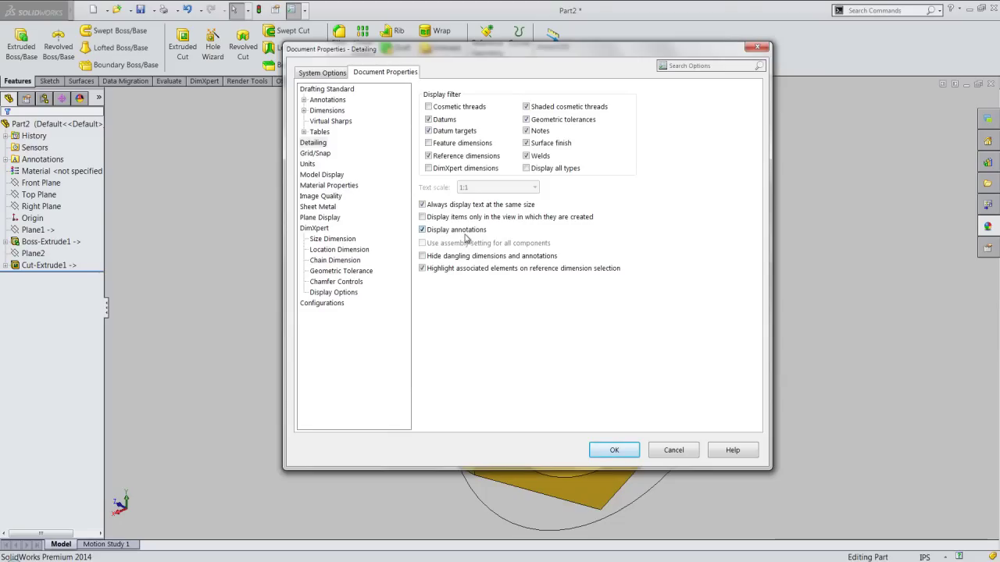
left_click(616, 453)
Save Part2 and orbit the nut to show its plain back face
left_click(778, 472)
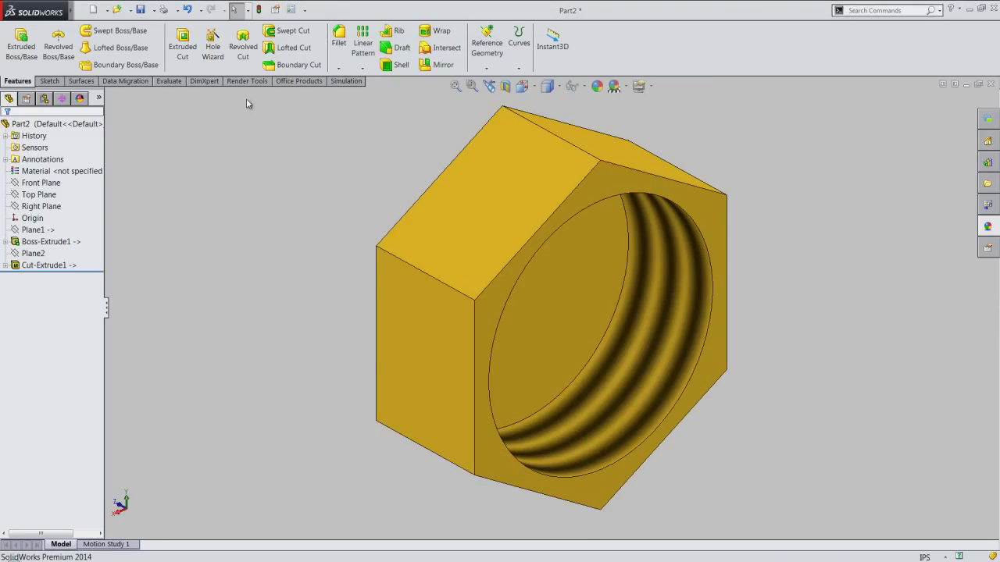
left_click(141, 10)
mouse_move(240, 337)
middle_mouse_down()
mouse_move(290, 357)
mouse_move(361, 361)
mouse_move(368, 321)
middle_mouse_up()
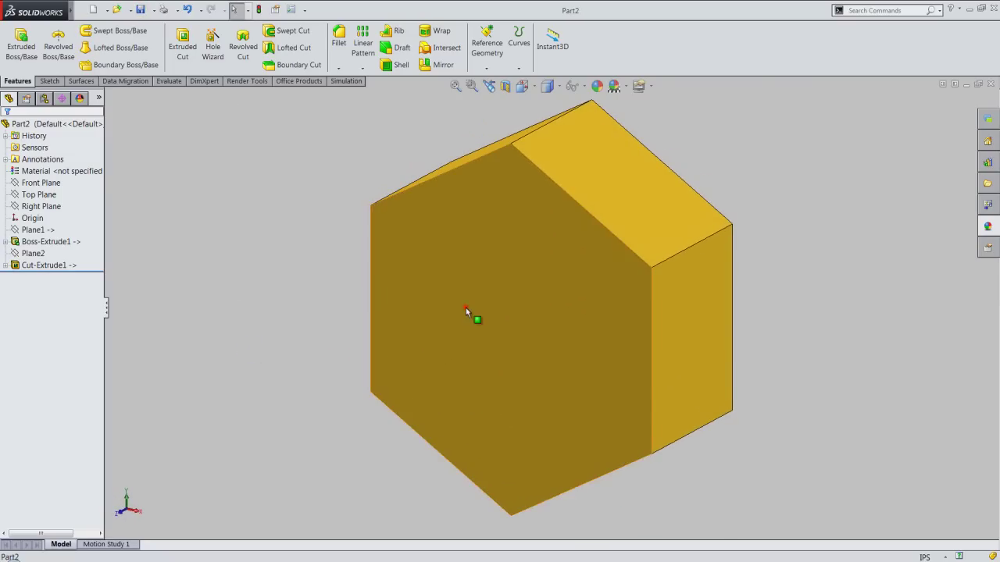
Sketch on the nut's hex face a circle of 0.25 in diameter centred at the origin
left_click(465, 307)
left_click(505, 275)
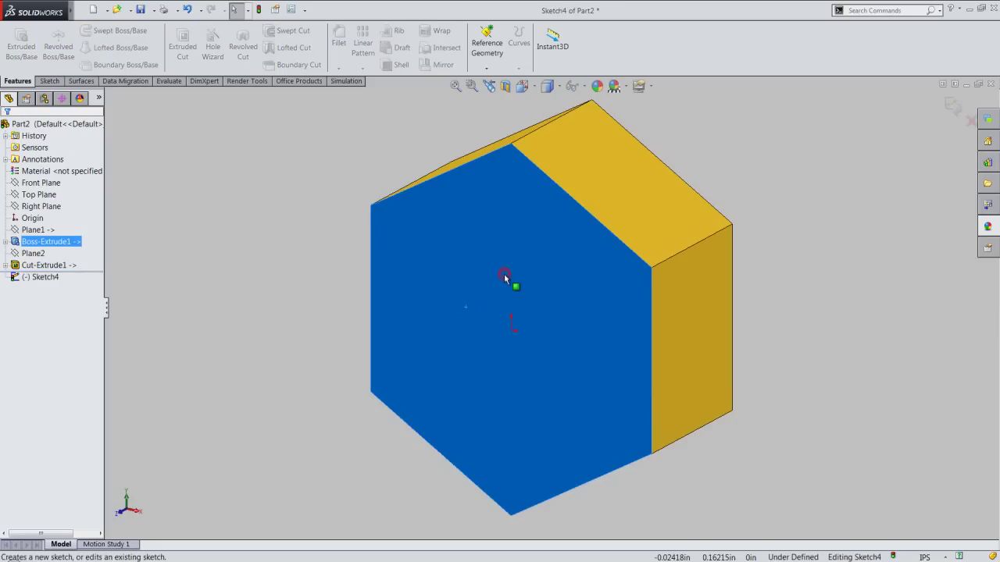
left_click(49, 81)
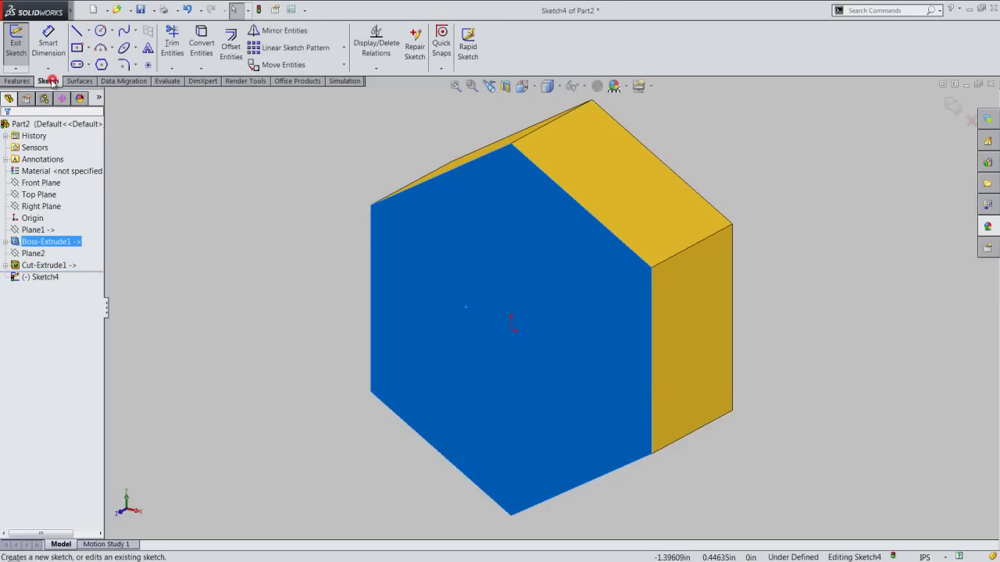
left_click(193, 129)
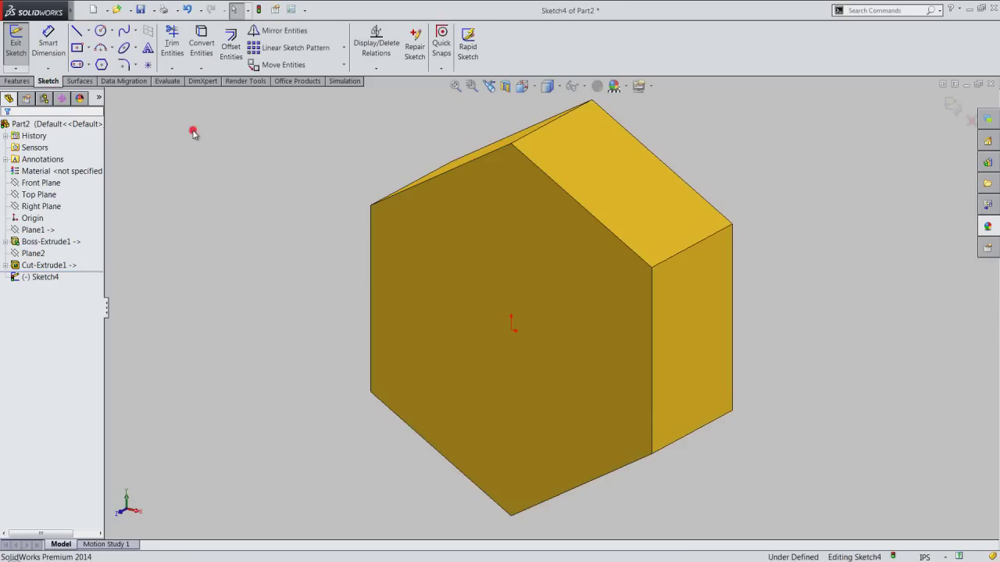
left_click(100, 32)
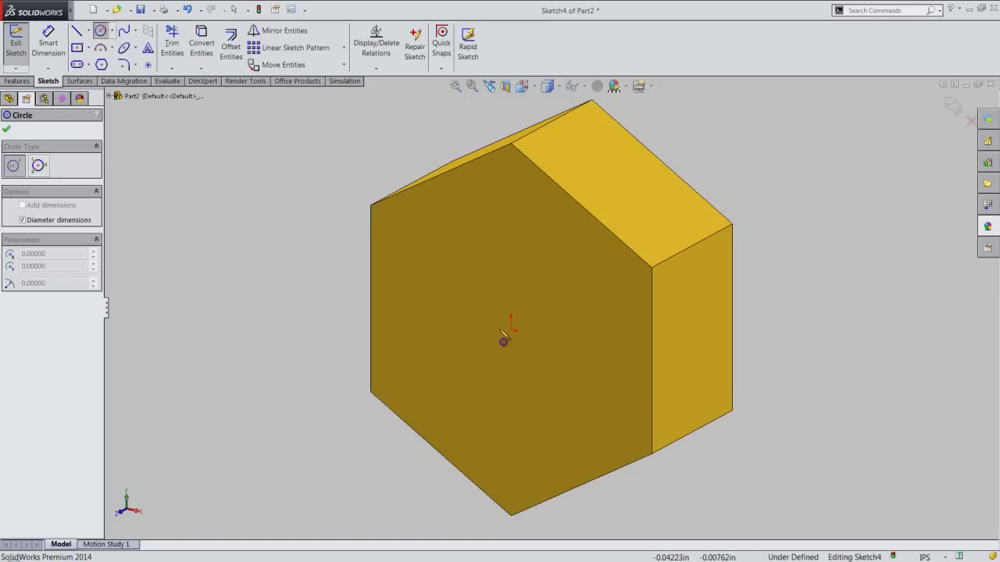
left_click(511, 330)
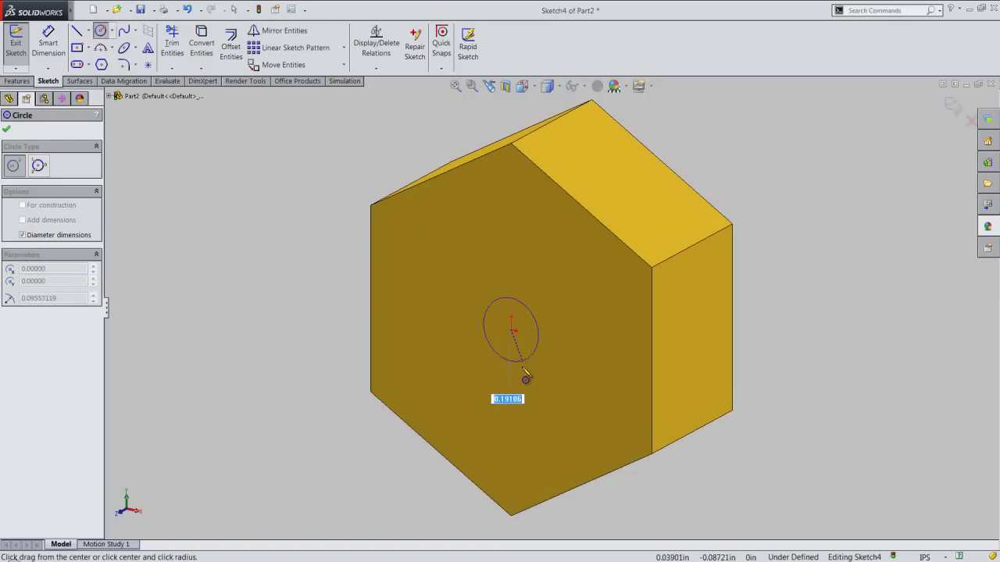
type(".25")
key("Return")
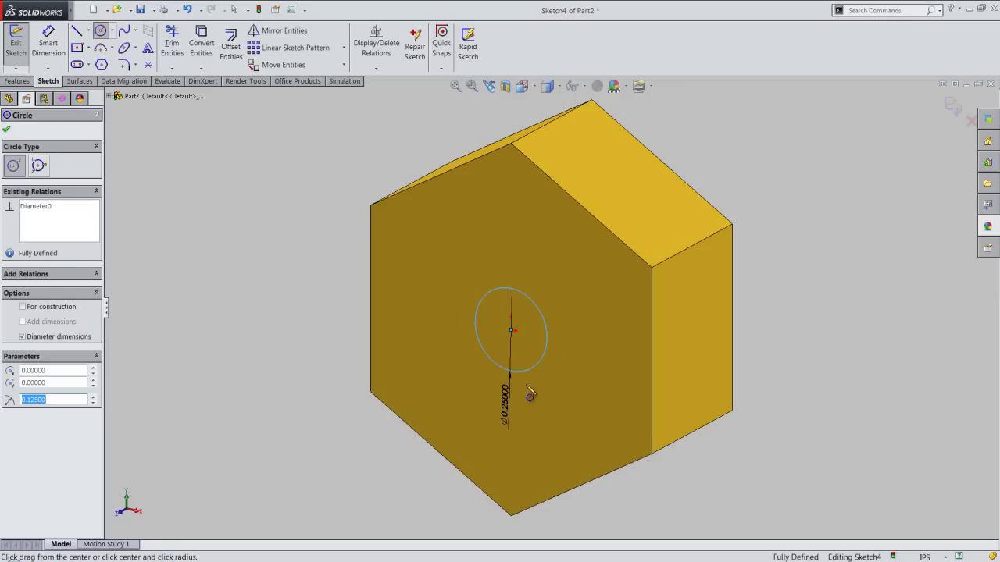
Exit the circle tool and the sketch, leaving Sketch4 selected
right_click(791, 309)
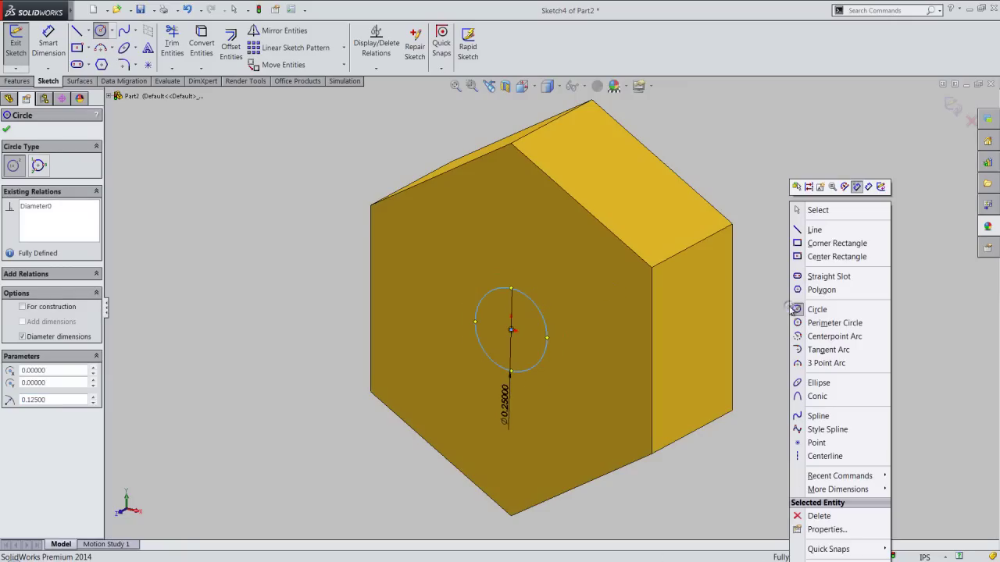
left_click(828, 214)
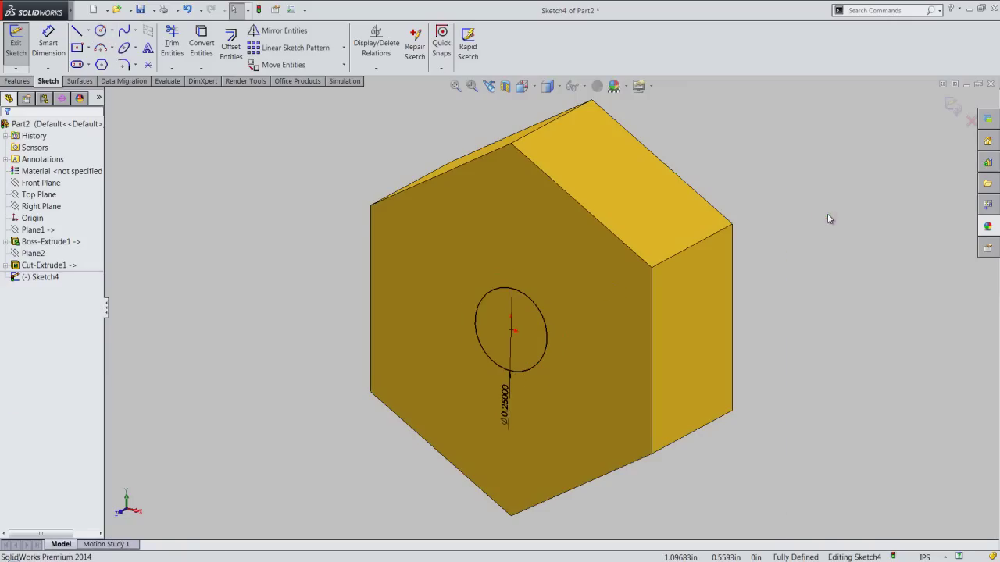
left_click(952, 105)
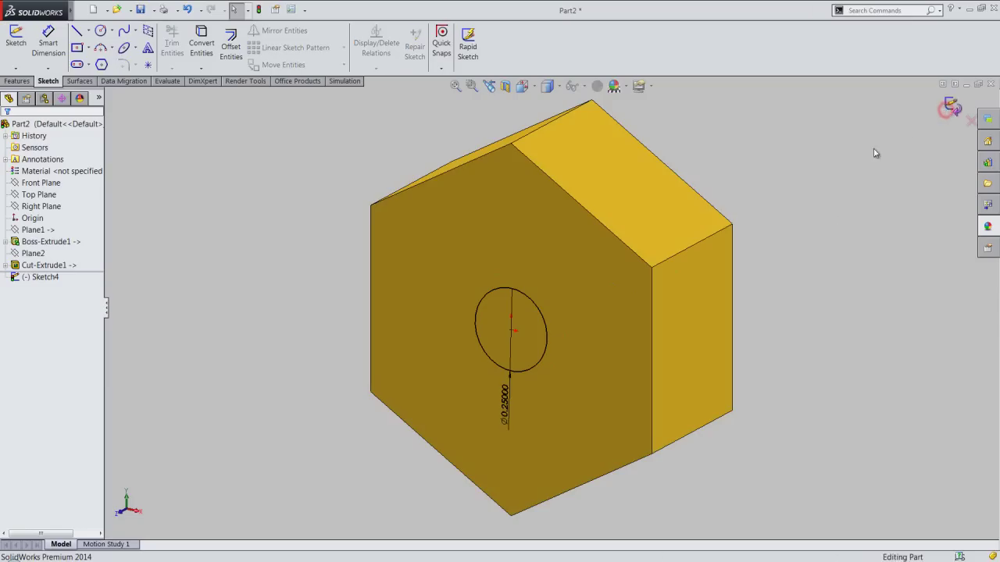
left_click(481, 299)
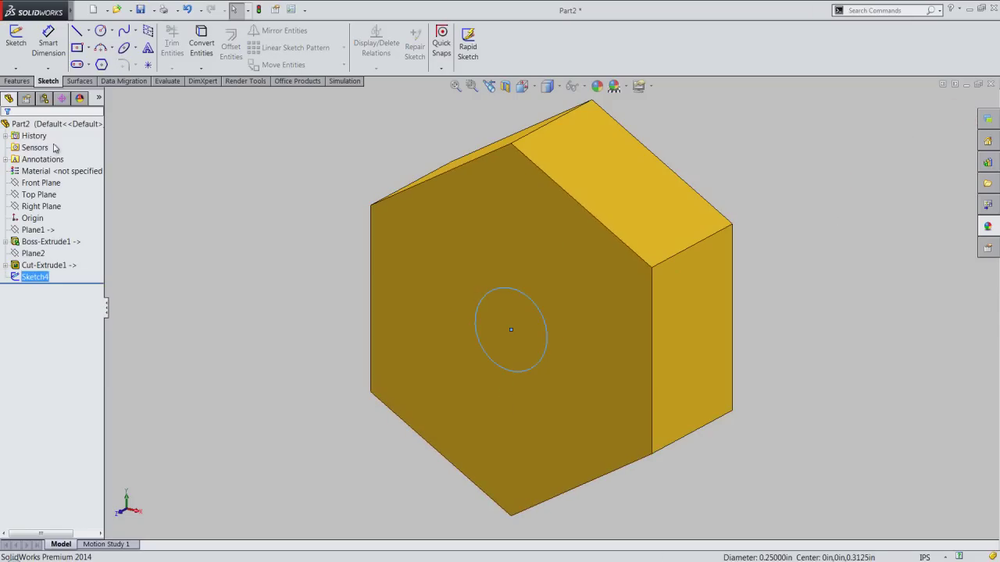
left_click(18, 82)
Cut Sketch4 Through All as Cut-Extrude2, save Part2, and orbit to view the new hole
left_click(176, 63)
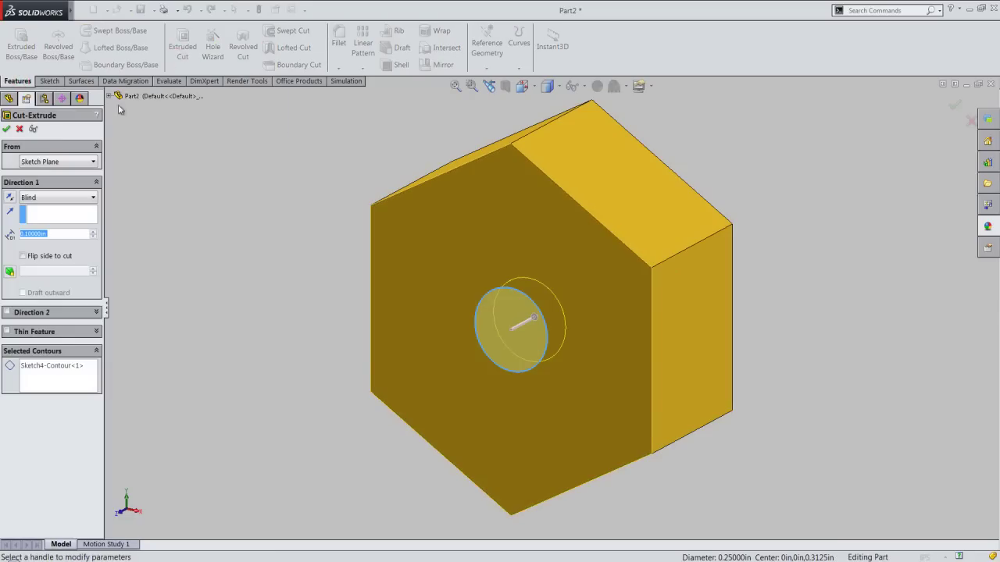
left_click(83, 201)
left_click(68, 210)
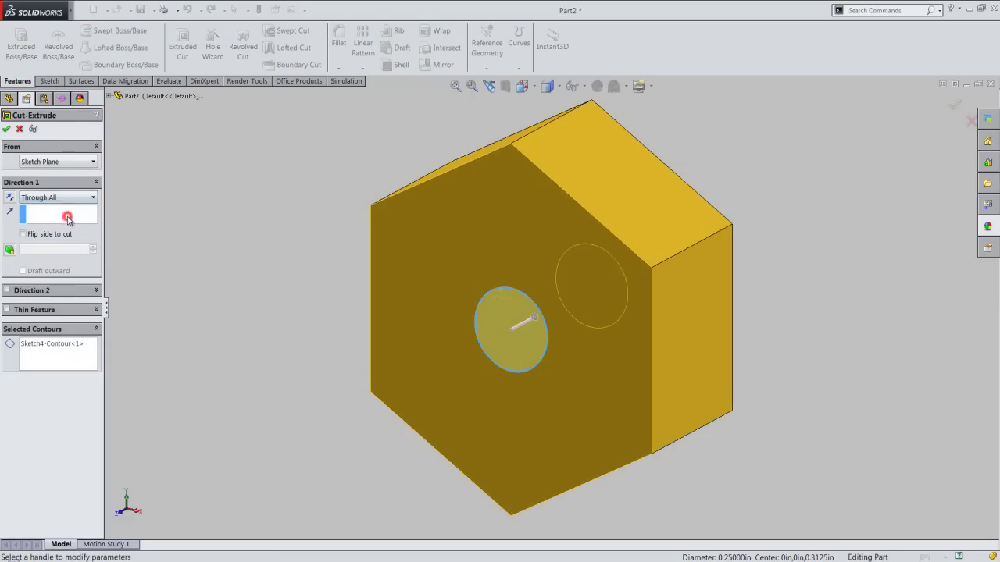
left_click(6, 129)
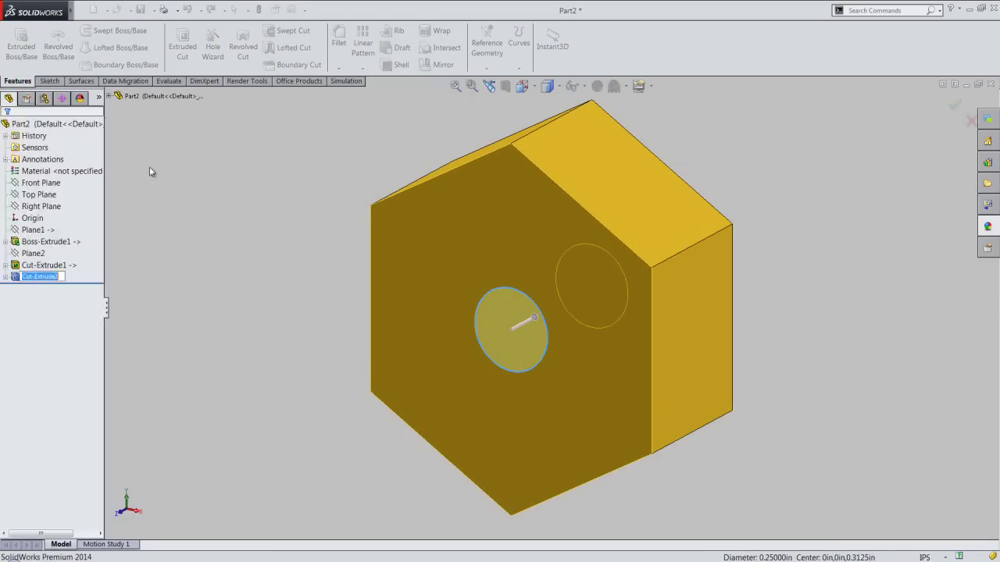
left_click(141, 9)
middle_click_drag(792, 429, 670, 451)
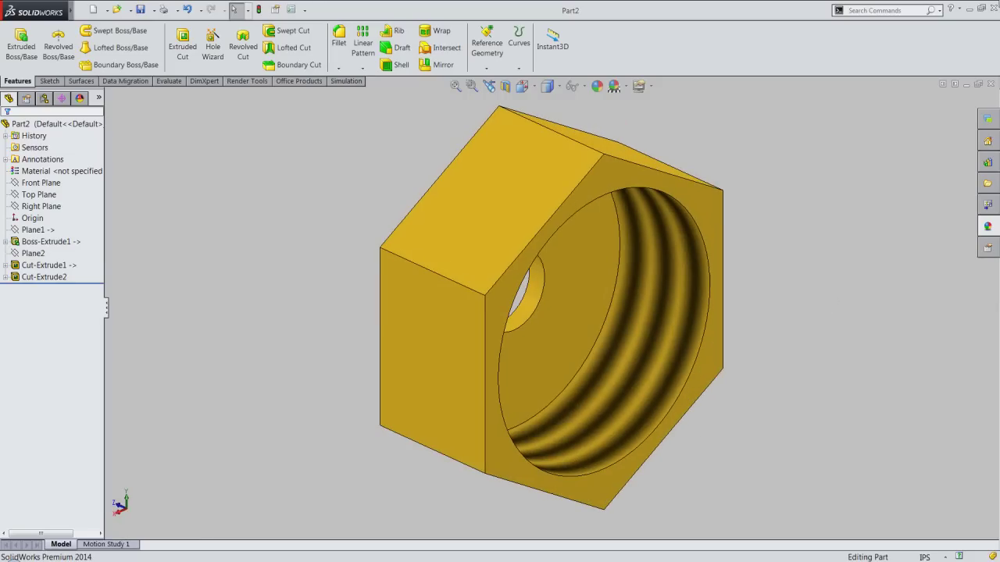
Close Part2, accept rebuilding the Gate Valve assembly, and orbit the sectioned view
left_click(996, 84)
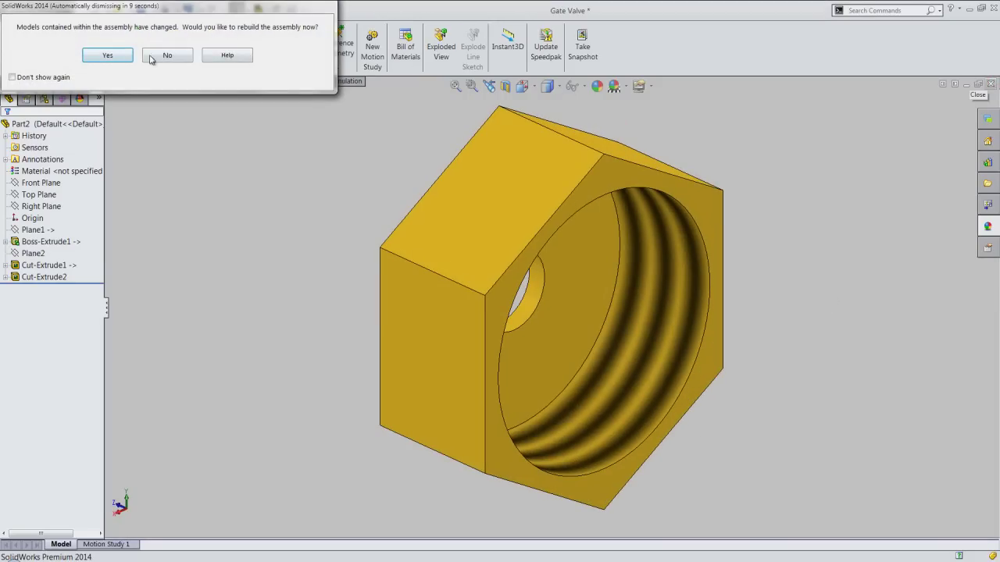
left_click(109, 56)
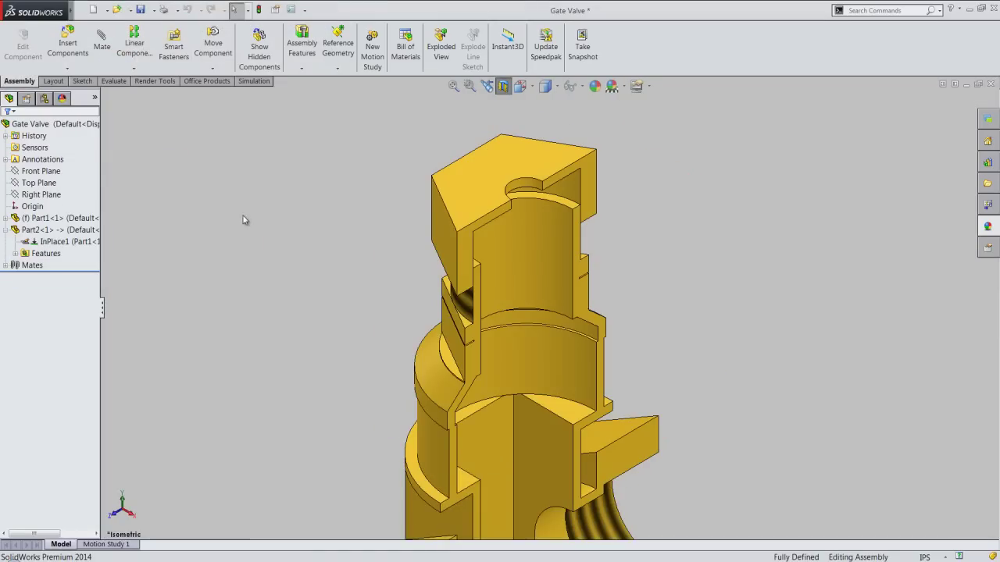
left_click(262, 14)
mouse_move(328, 287)
middle_mouse_down()
mouse_move(395, 160)
mouse_move(348, 192)
mouse_move(323, 192)
mouse_move(322, 210)
mouse_move(310, 212)
mouse_move(320, 223)
middle_mouse_up()
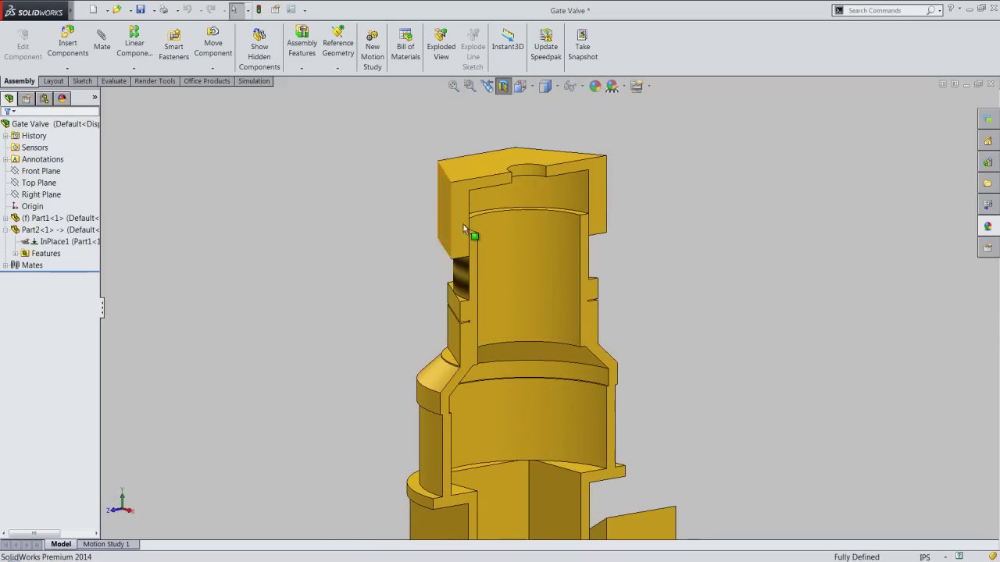
left_click(704, 191)
left_click(258, 10)
Check Display assembly annotations in the Gate Valve's Detailing document properties
left_click(306, 145)
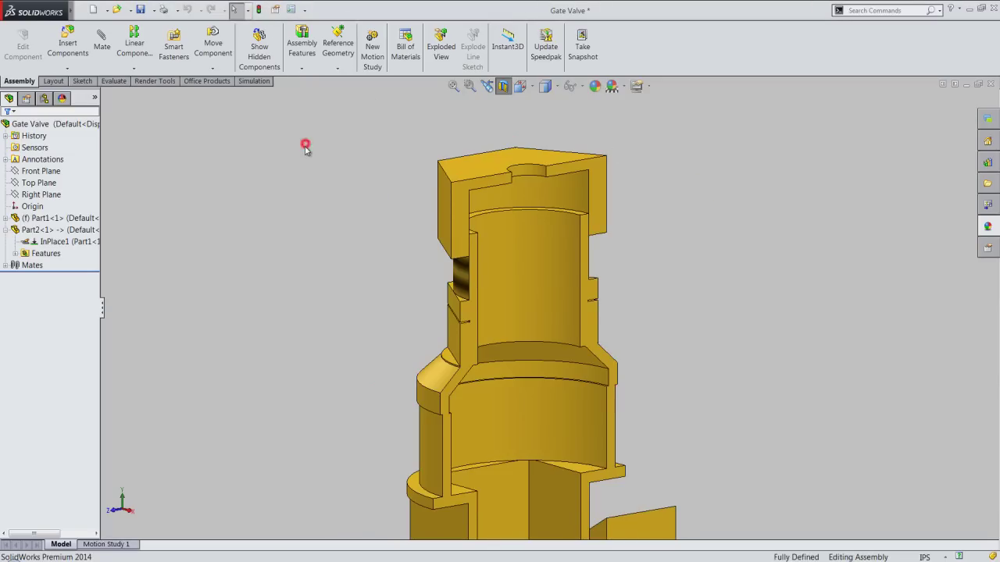
left_click(305, 11)
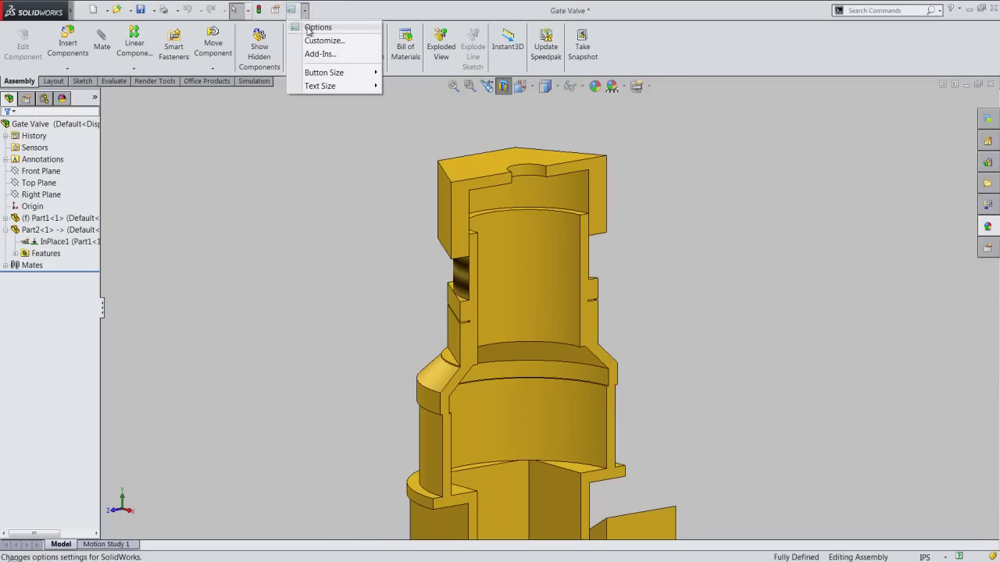
left_click(312, 26)
left_click(364, 75)
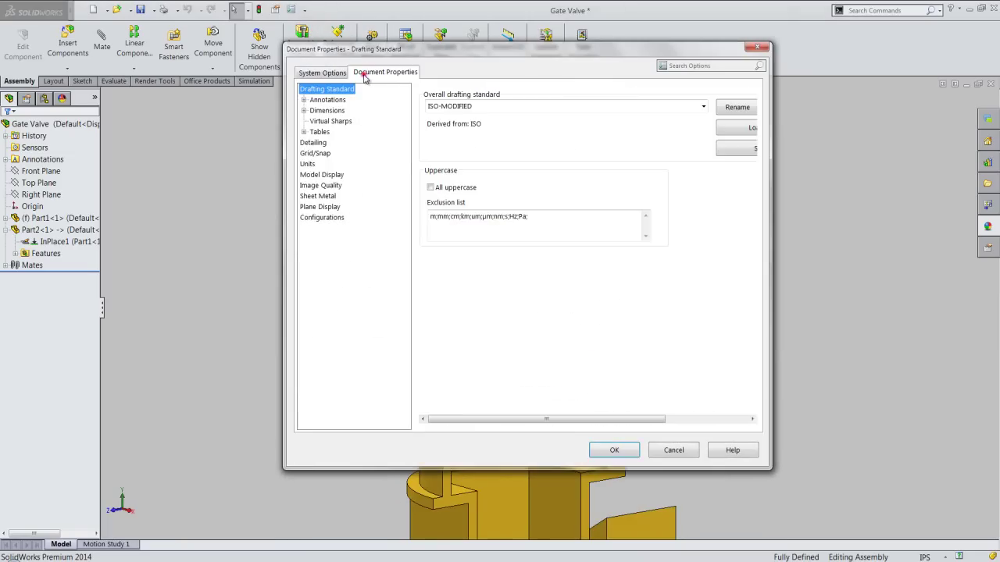
left_click(319, 143)
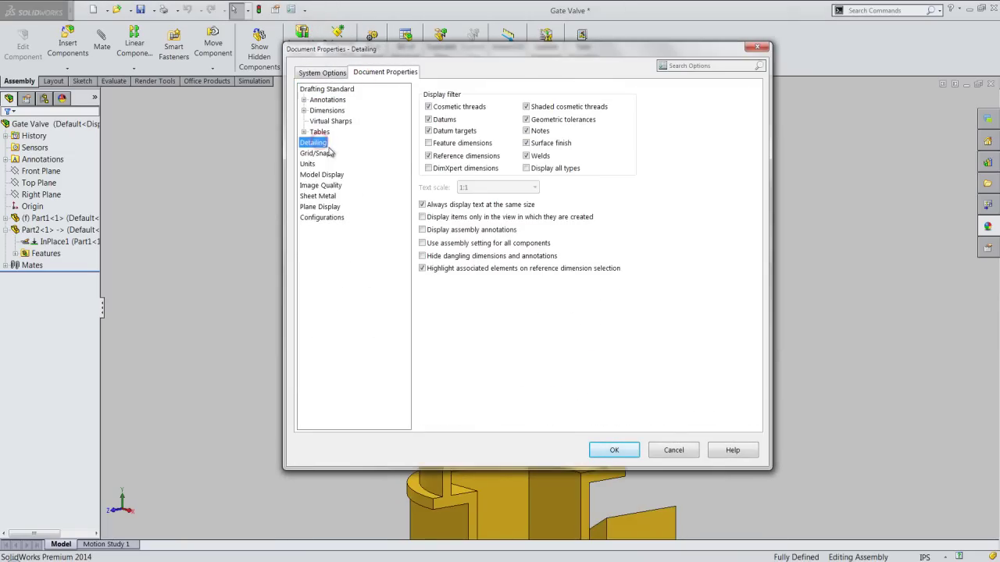
left_click(422, 229)
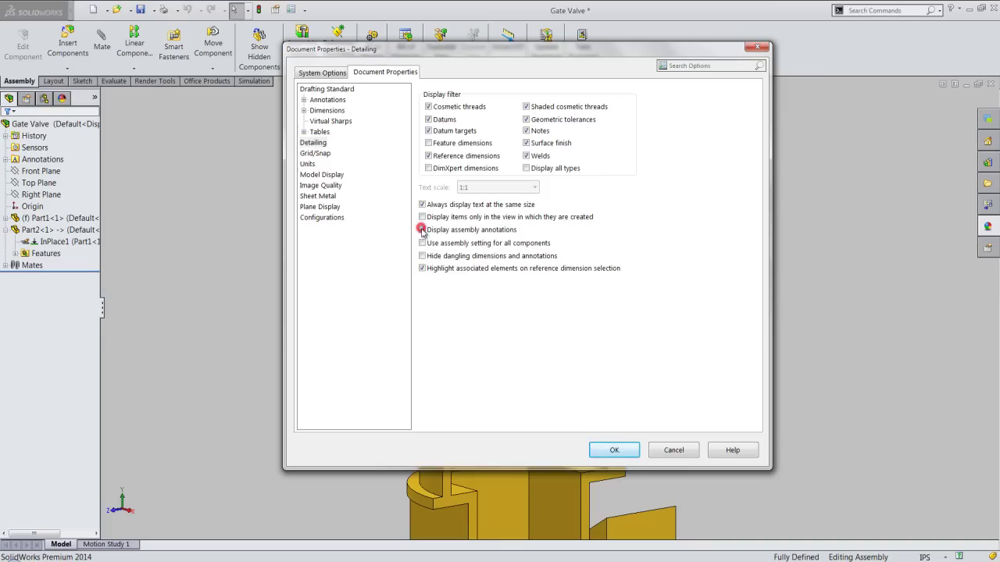
mouse_move(385, 52)
left_mouse_down()
mouse_move(110, 56)
mouse_move(89, 77)
left_mouse_up()
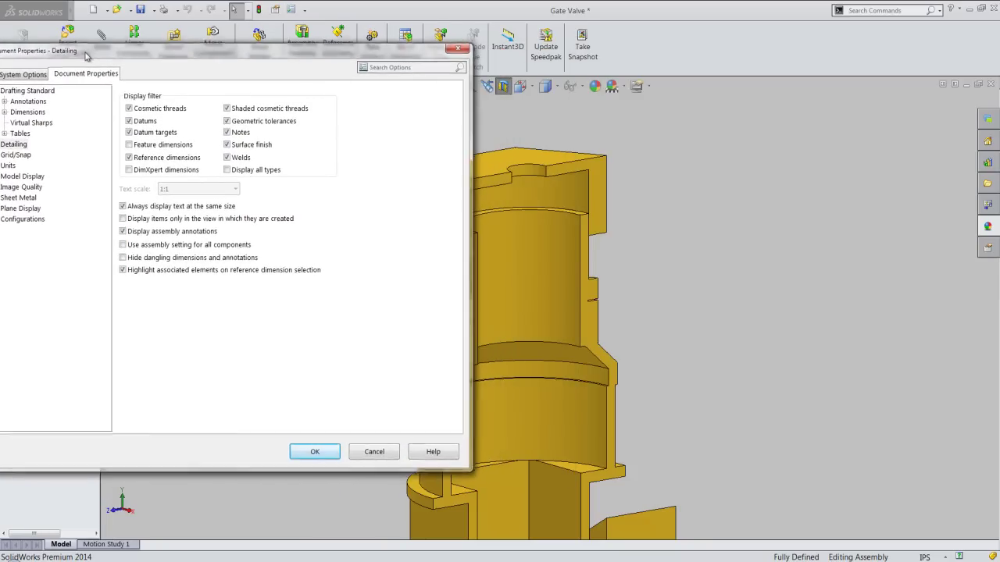
left_click(317, 474)
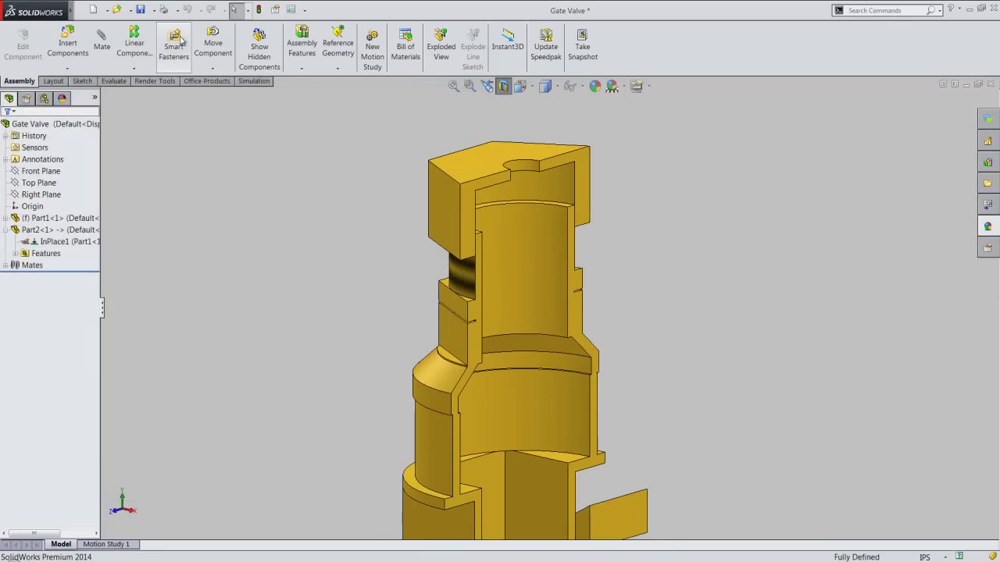
Rebuild, turn Section View off, and select and right-click the Part2 component in the tree
left_click(261, 10)
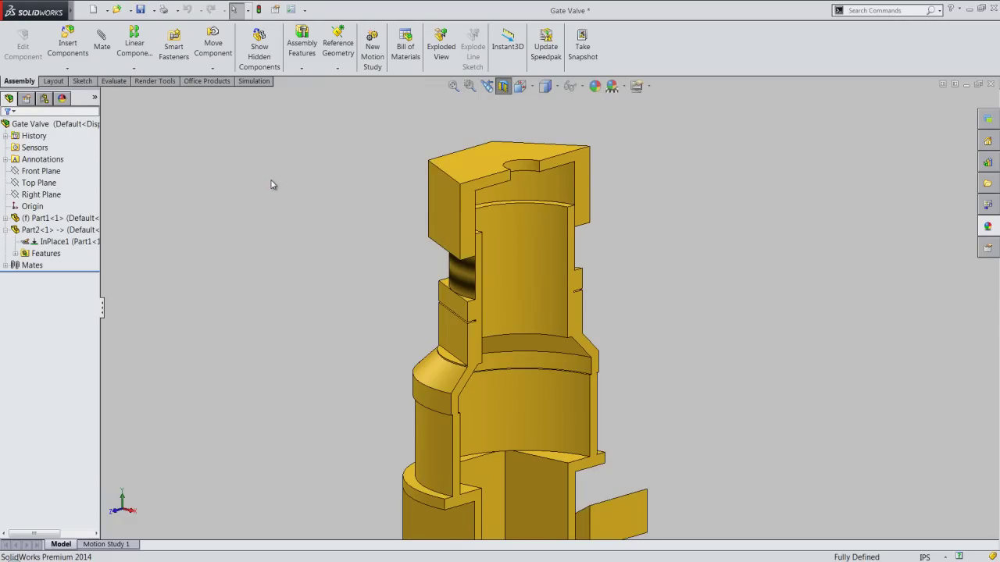
left_click(330, 185)
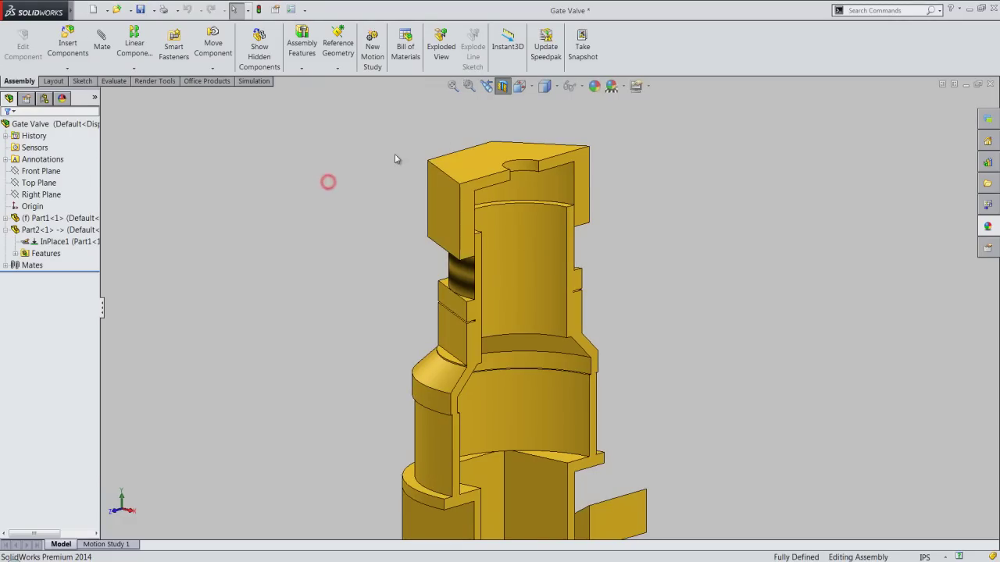
left_click(503, 88)
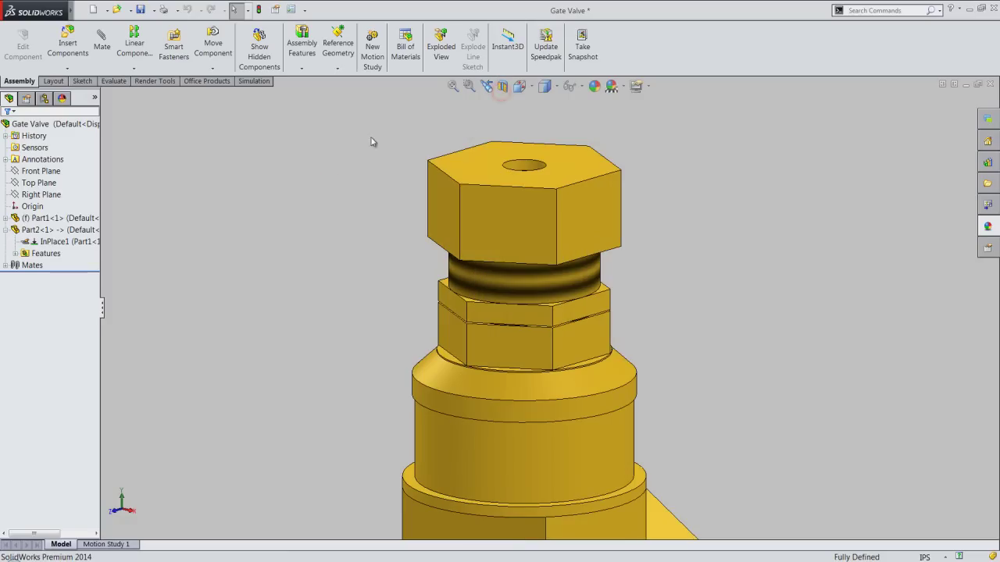
left_click(82, 229)
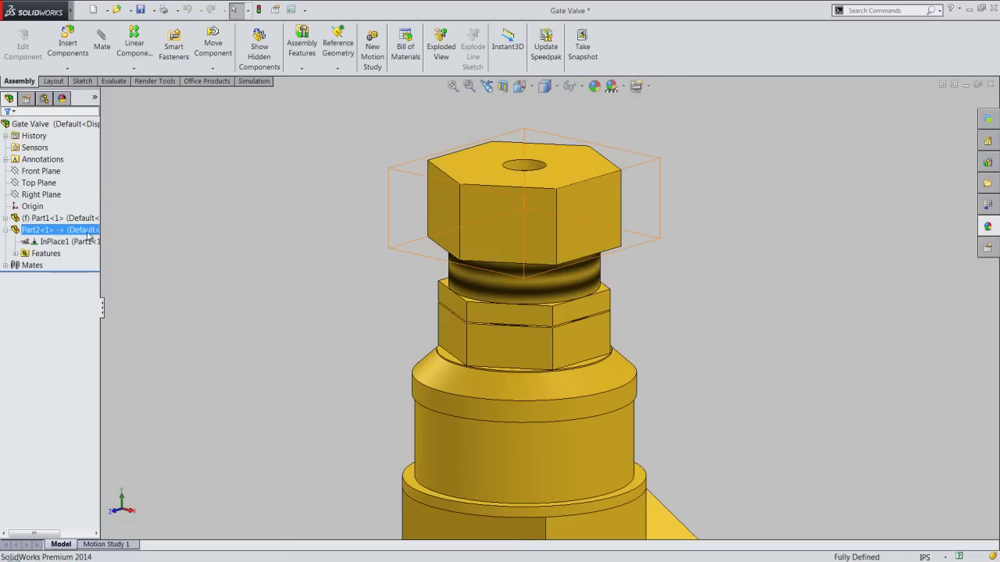
right_click(82, 229)
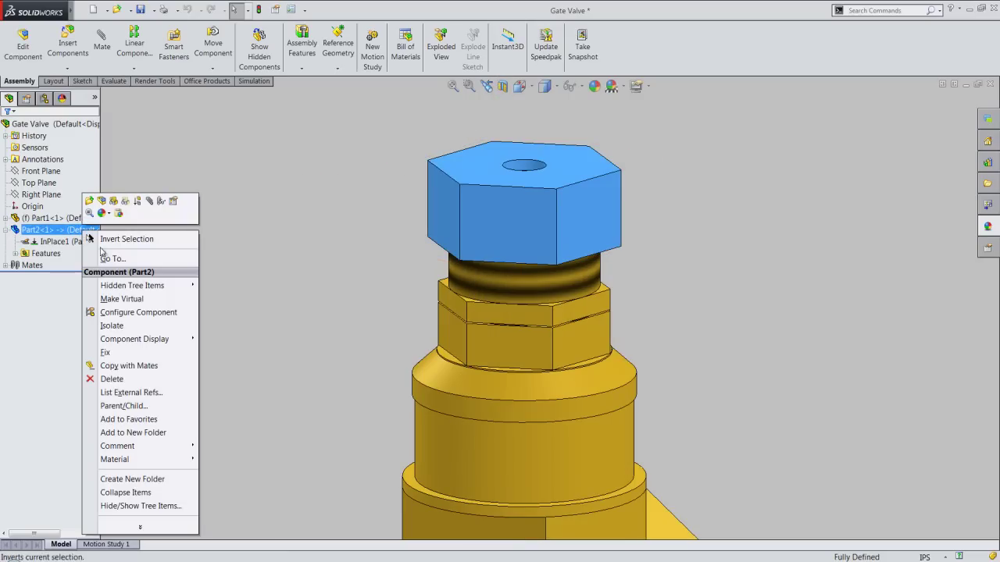
Isolate the Part2 nut, orbit to see its threaded underside, then exit Isolate
left_click(110, 325)
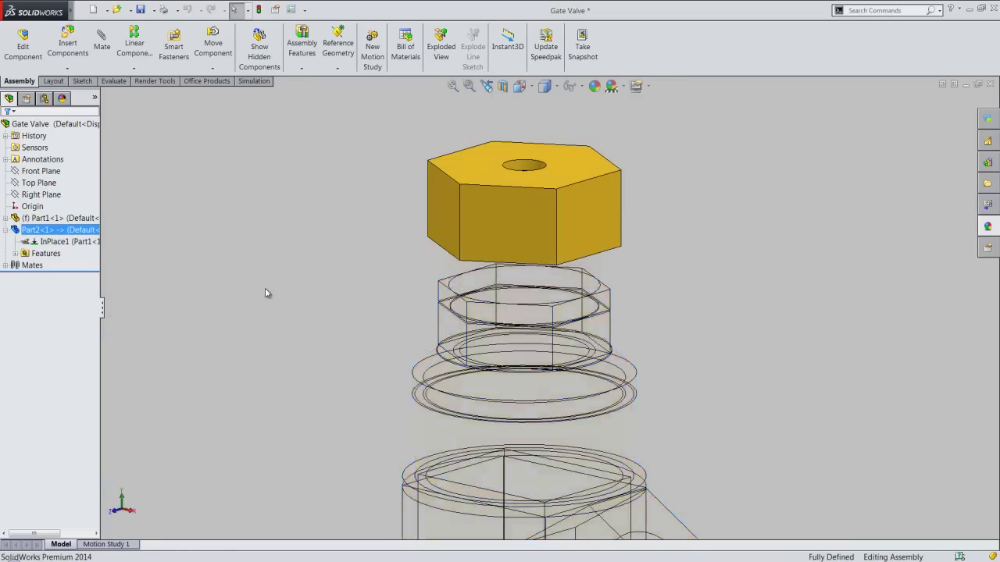
mouse_move(265, 288)
middle_mouse_down()
mouse_move(302, 132)
mouse_move(277, 287)
mouse_move(276, 257)
middle_mouse_up()
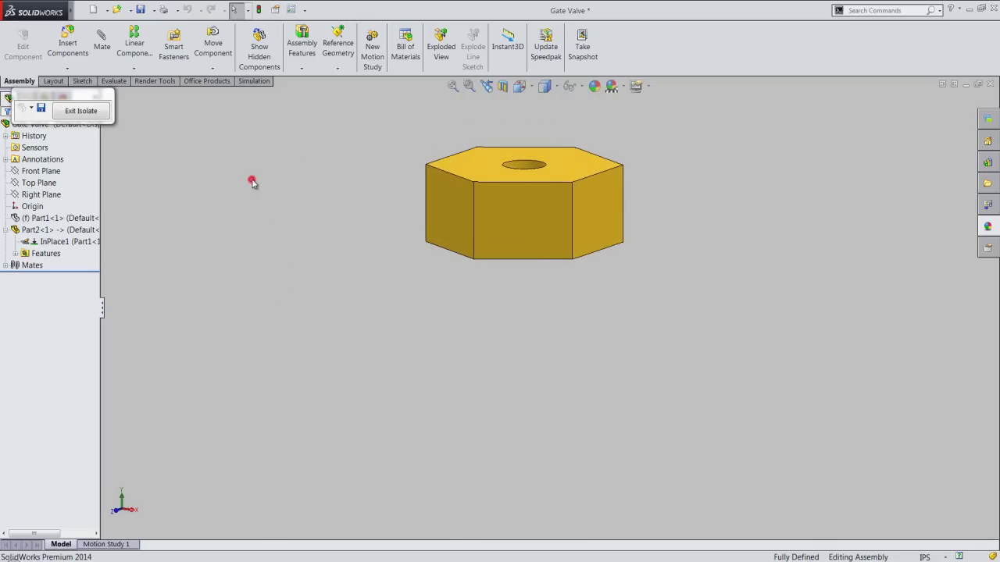
left_click(490, 92)
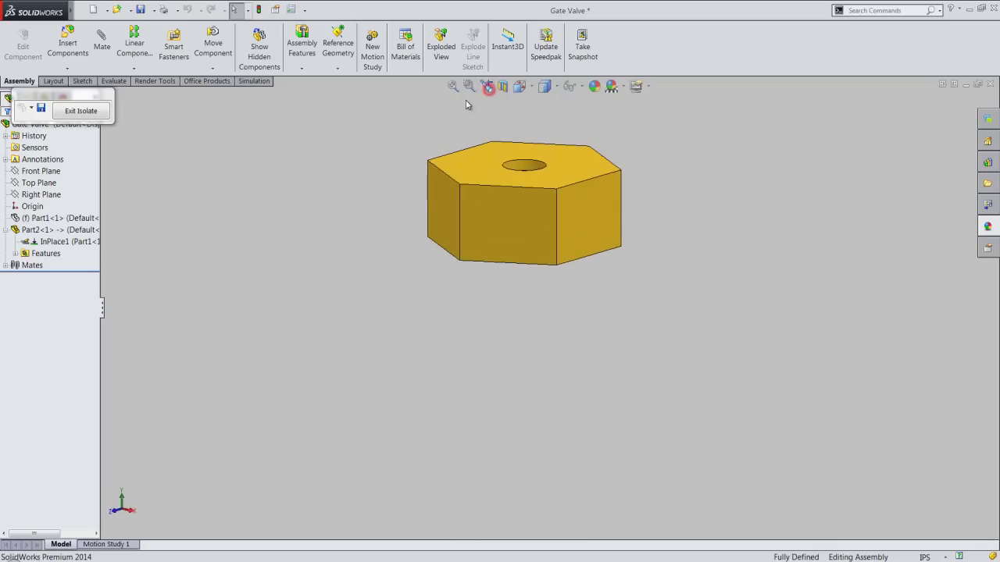
left_click(80, 110)
left_click(196, 156)
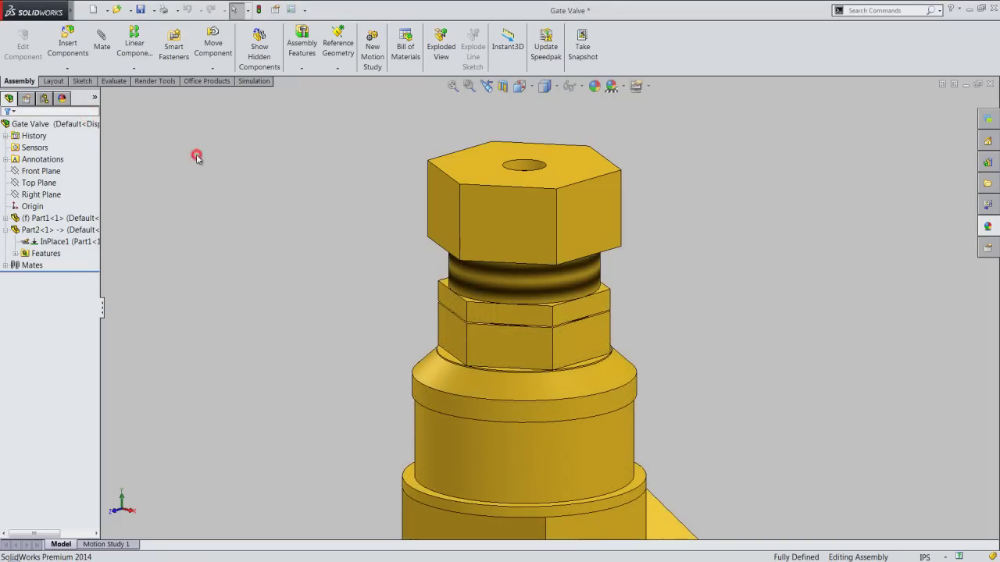
Switch to the Isometric view and save the Gate Valve assembly with Ctrl+S
left_click(519, 86)
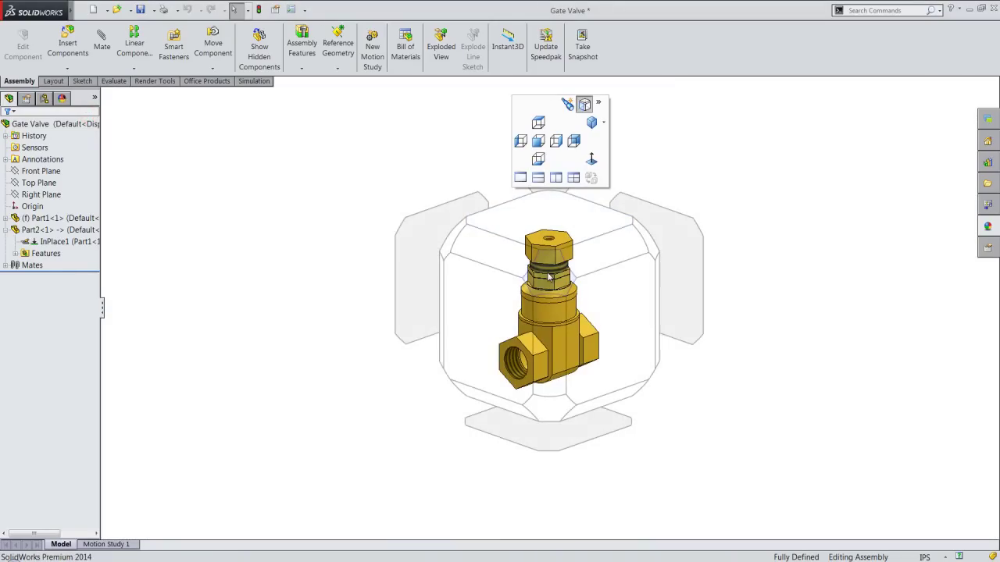
left_click(547, 258)
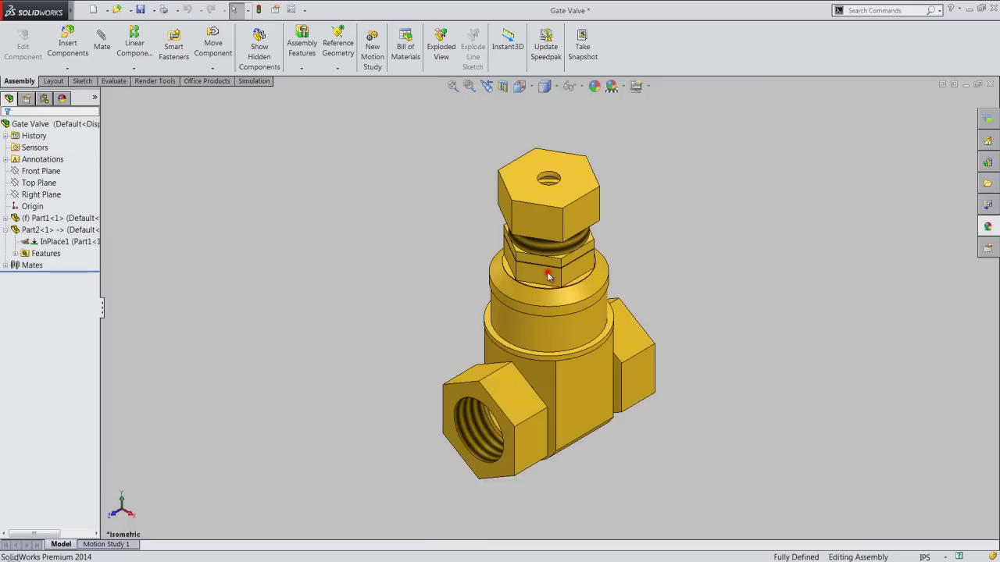
left_click(261, 151)
key("ctrl+s")
Insert a new in-context part from the IPS template and save it as Part3
left_click(283, 180)
left_click(68, 70)
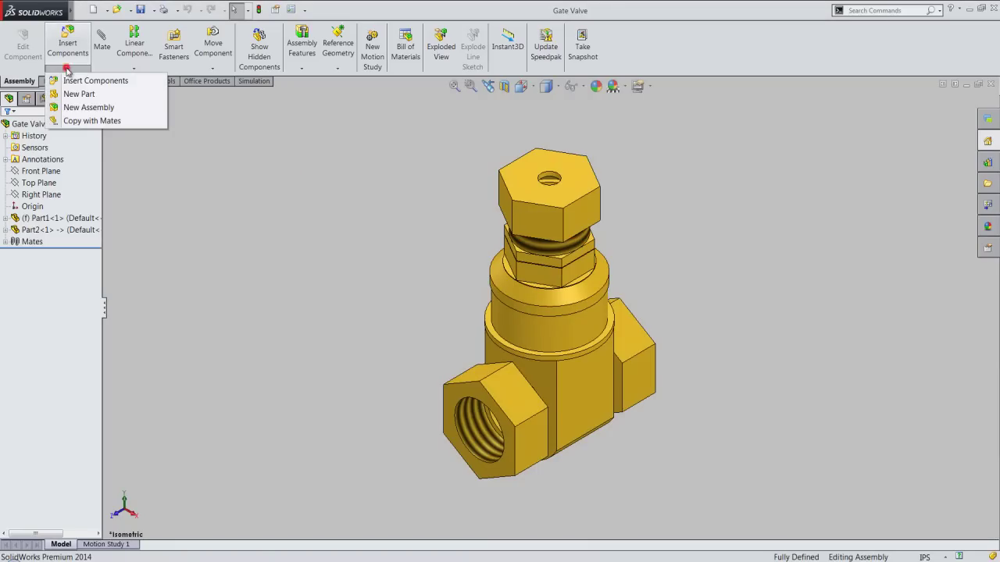
left_click(74, 92)
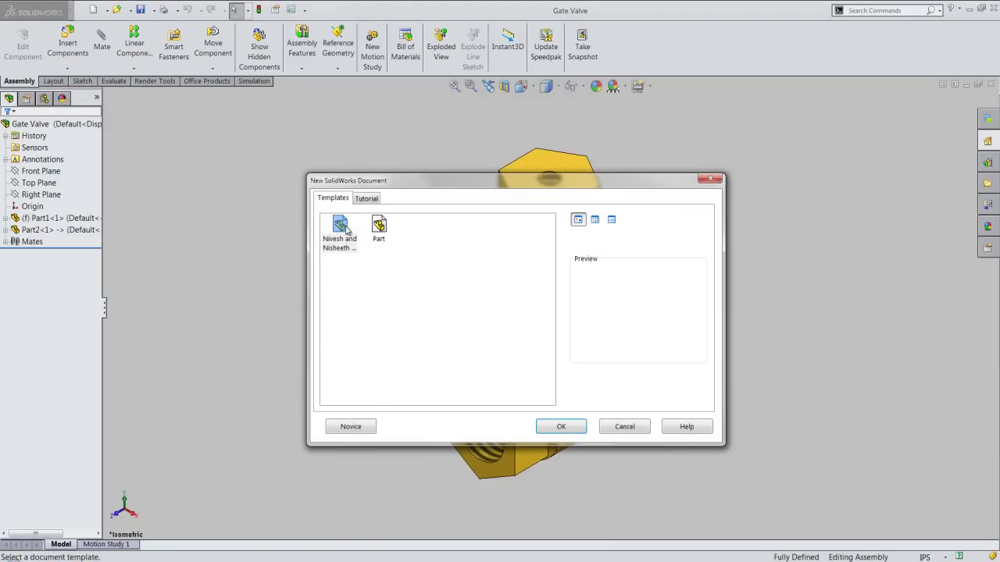
left_click(347, 231)
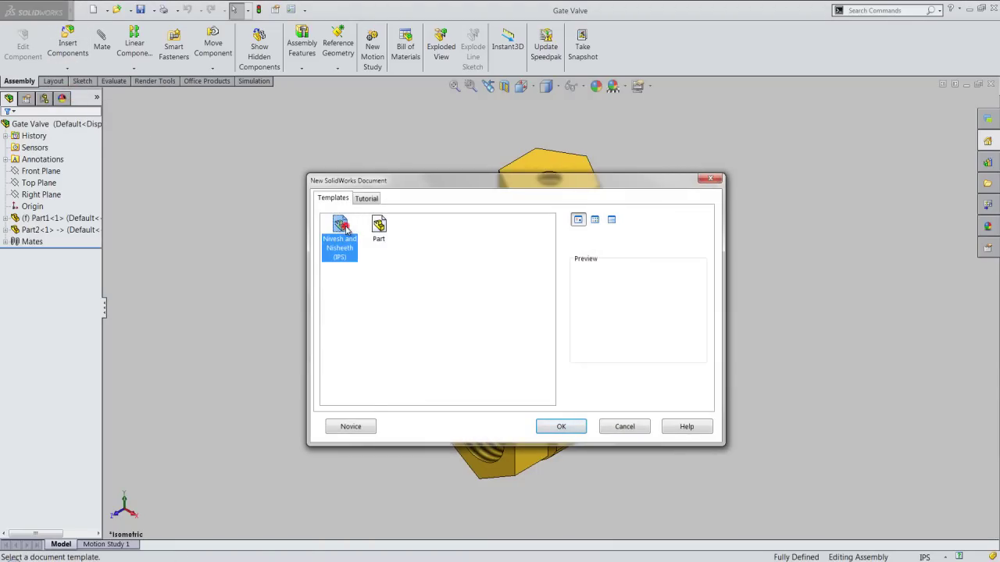
left_click(347, 231)
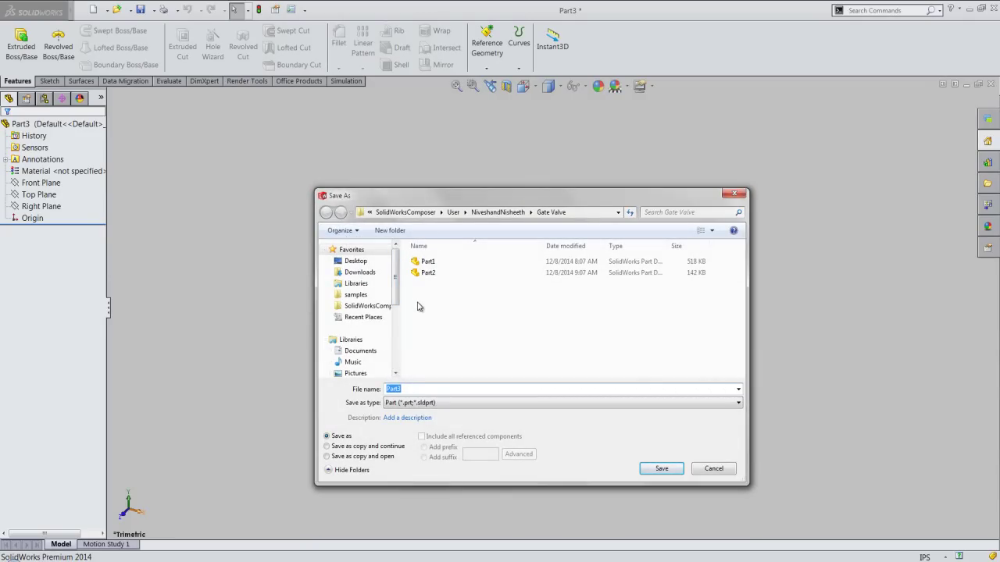
left_click(673, 470)
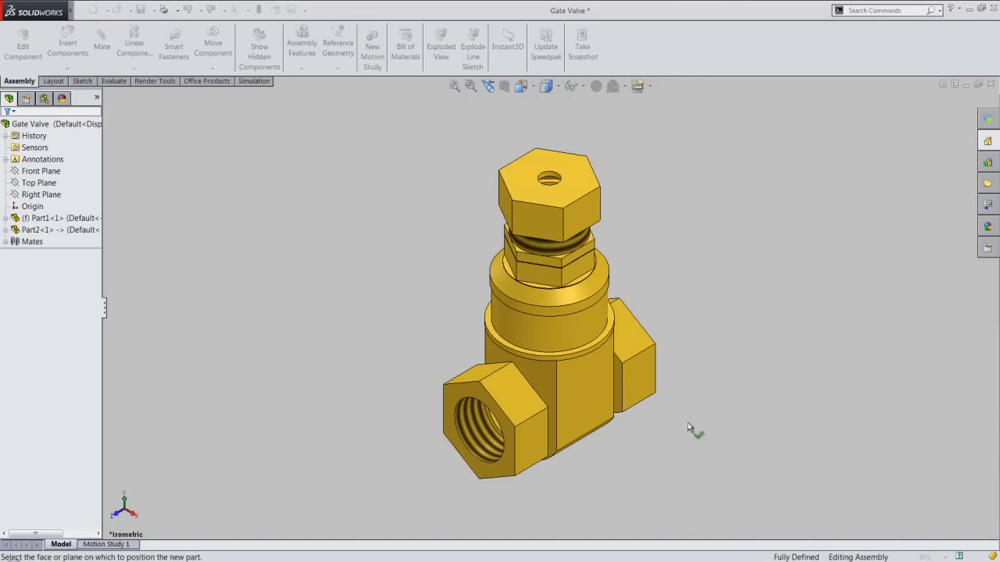
Place Part3 on the nut's top face, convert its hole edge into a 0.25 in circle, and start a boss extrusion
scroll(572, 177, "down", 2)
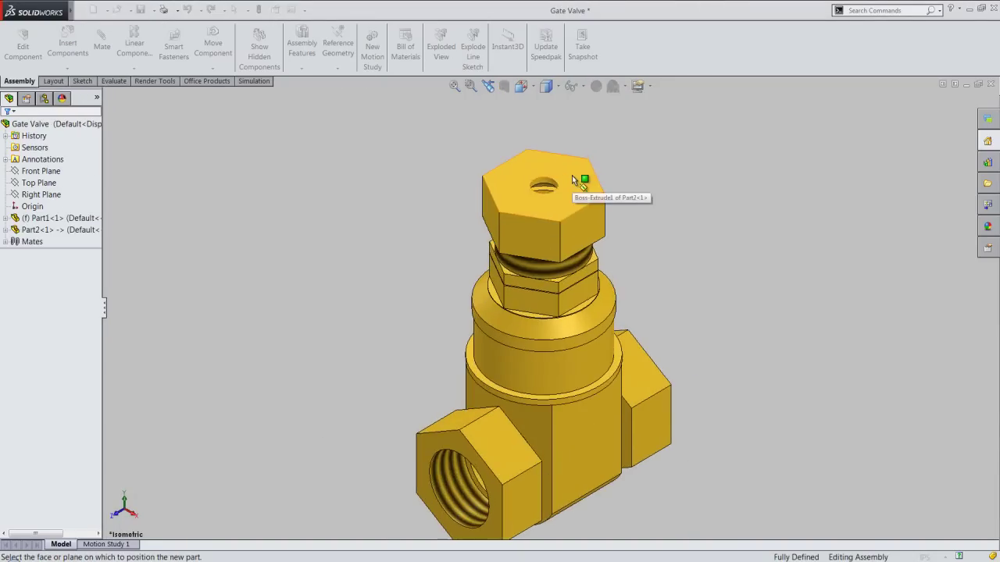
scroll(572, 177, "down", 2)
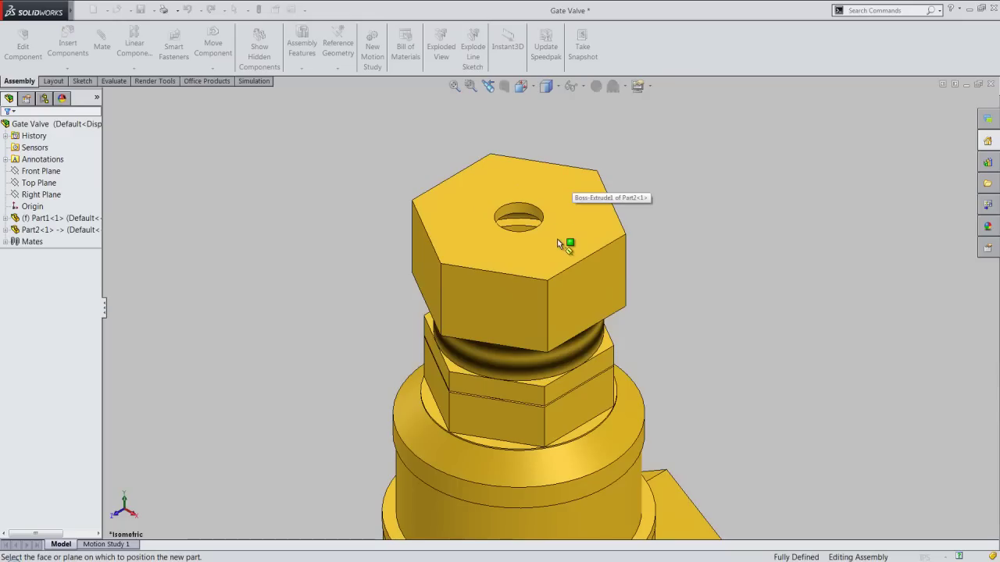
left_click(577, 231)
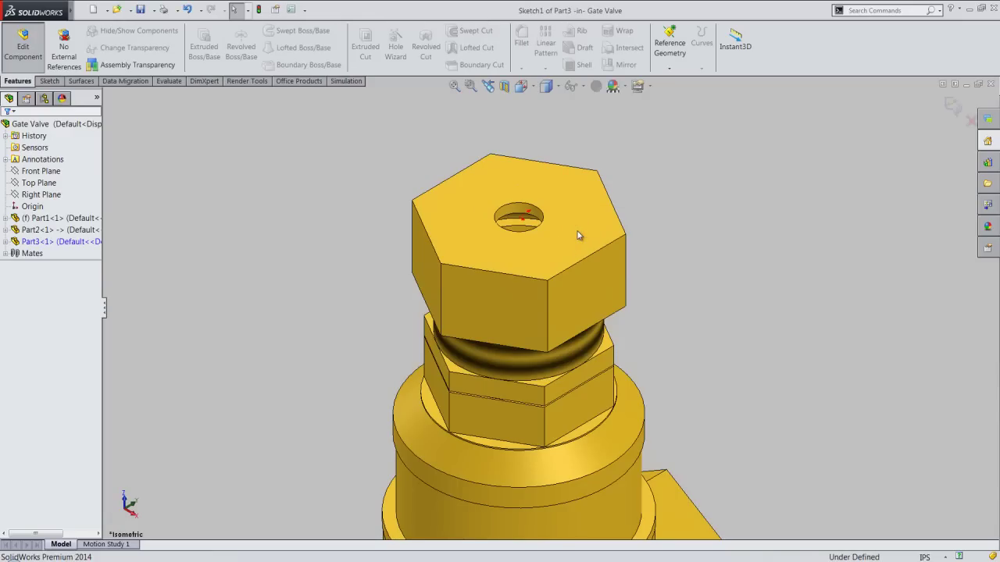
left_click(541, 212)
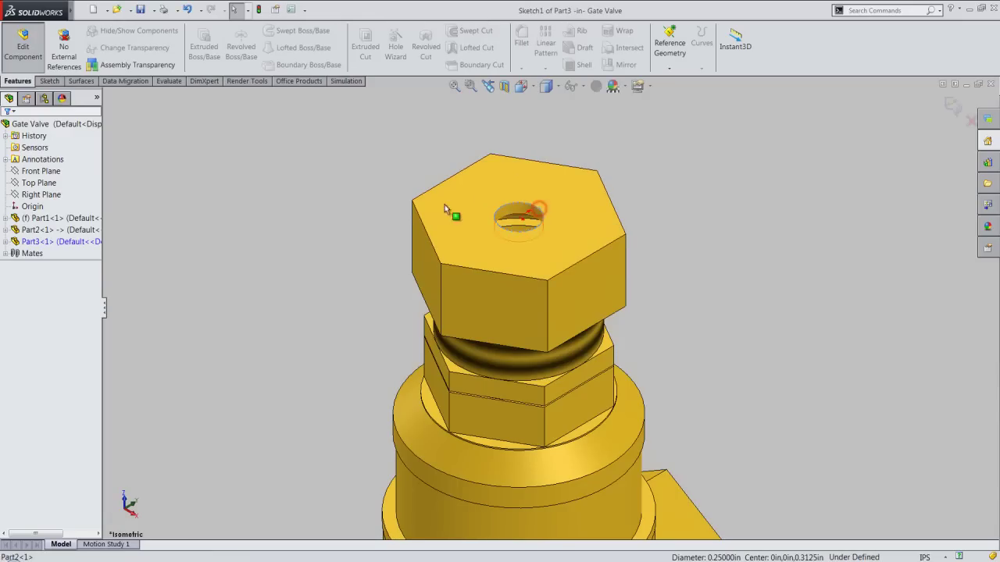
left_click(49, 81)
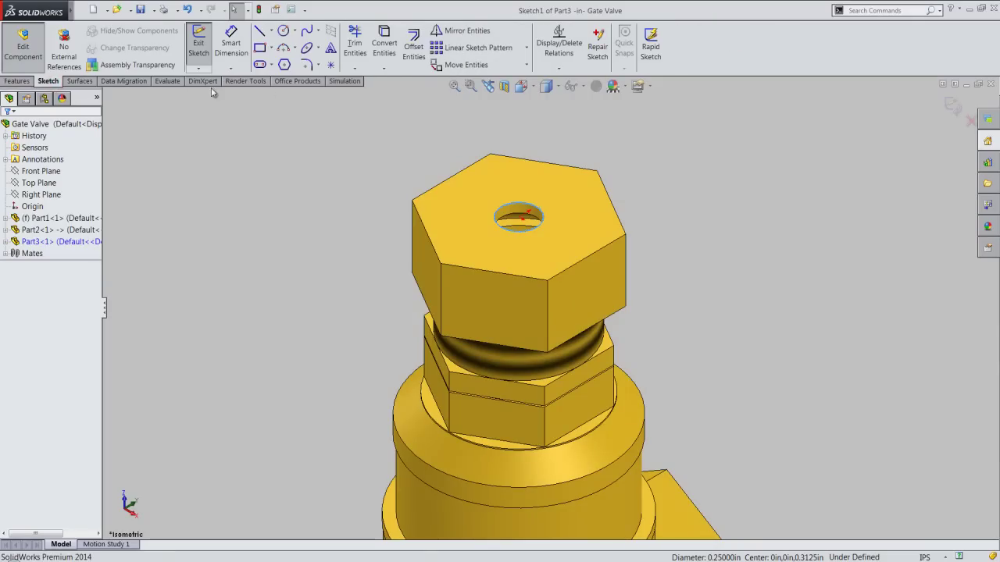
left_click(382, 46)
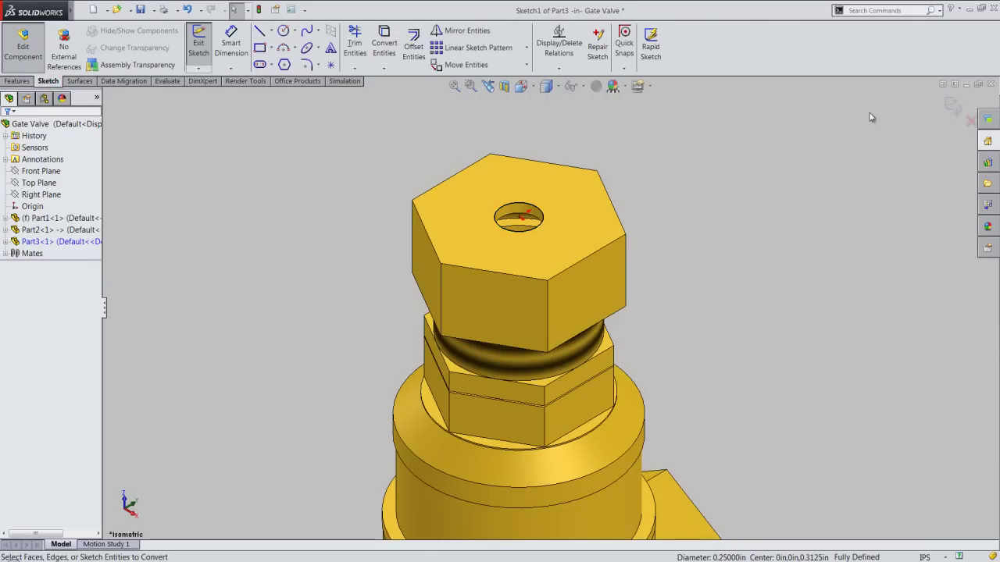
left_click(953, 106)
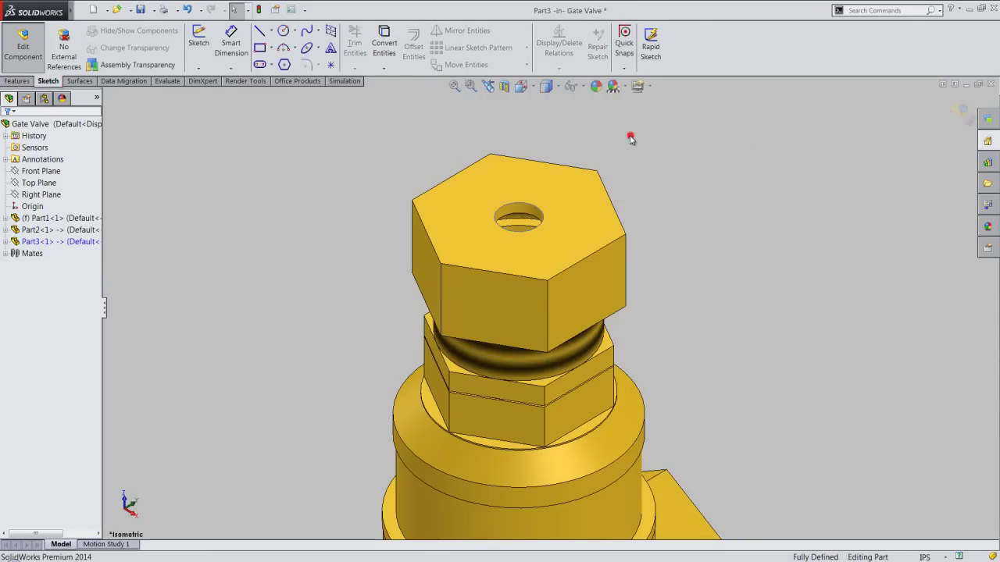
left_click(17, 81)
left_click(203, 49)
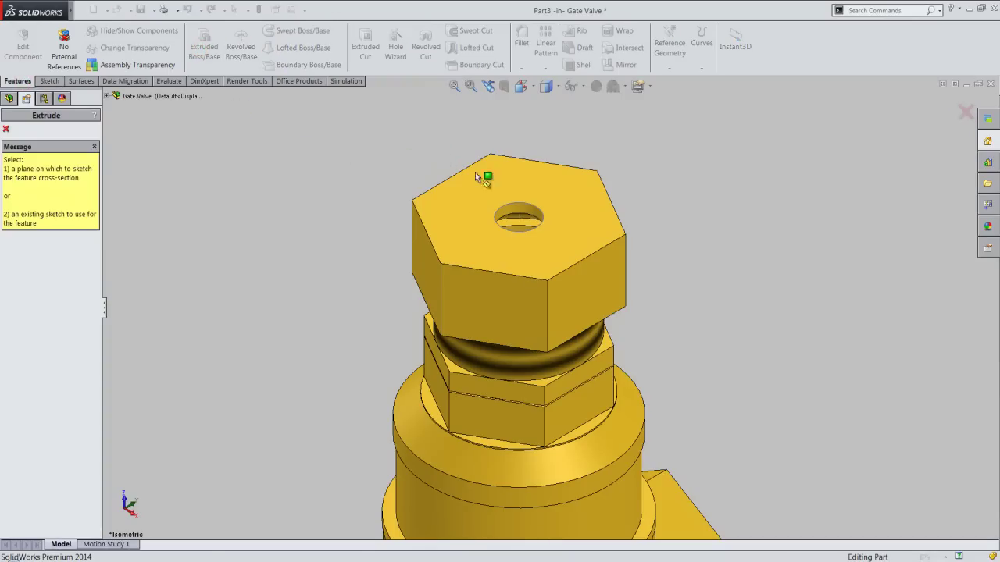
Extrude Sketch1 0.6875 in upward and 0.0625 in in the opposite direction
left_click(527, 202)
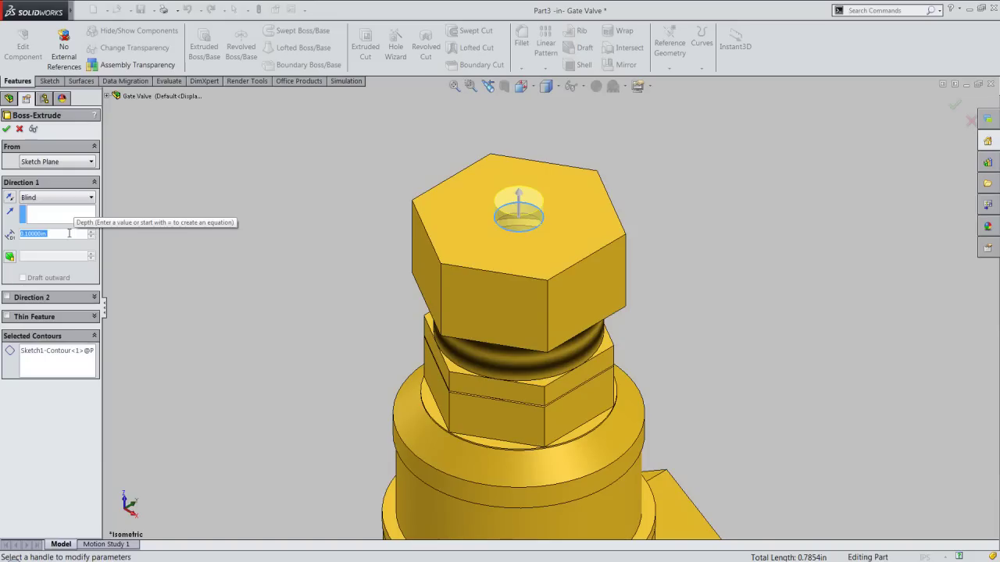
type(".6875")
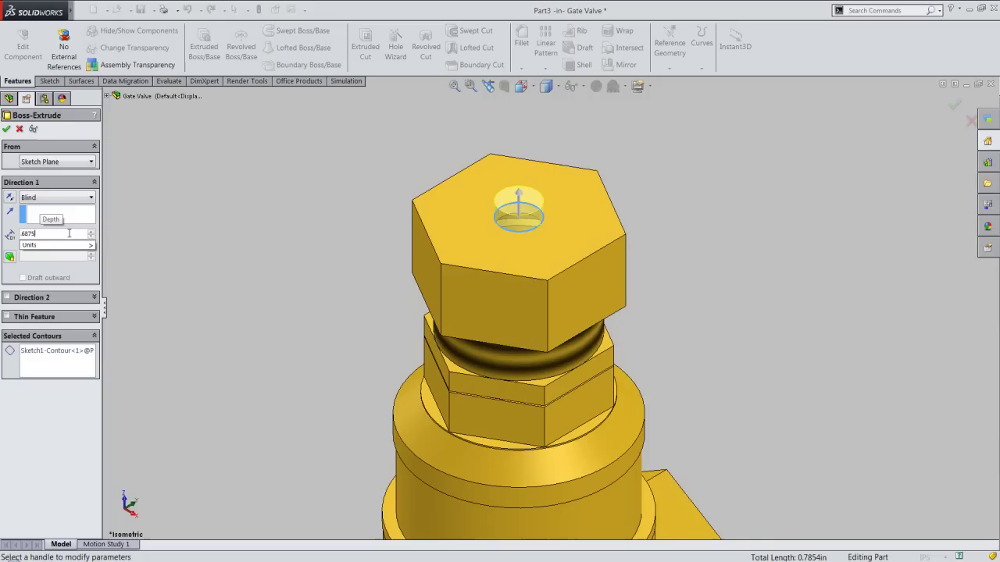
key("Return")
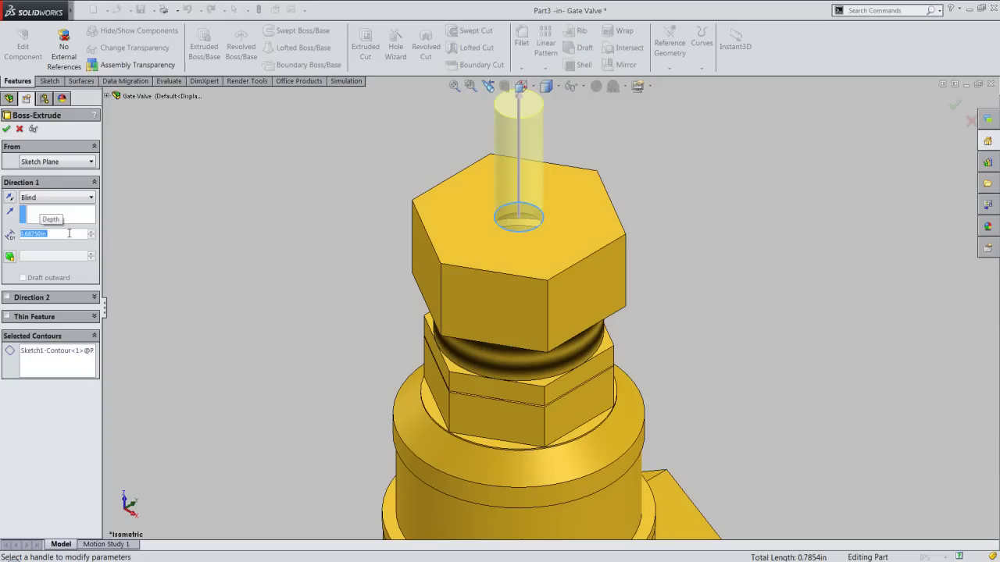
left_click(7, 298)
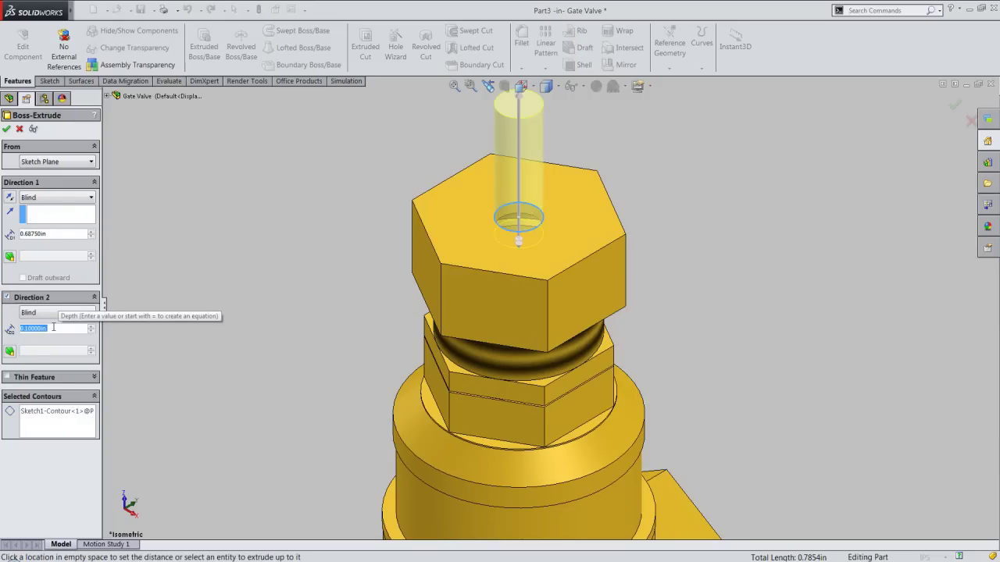
type("0")
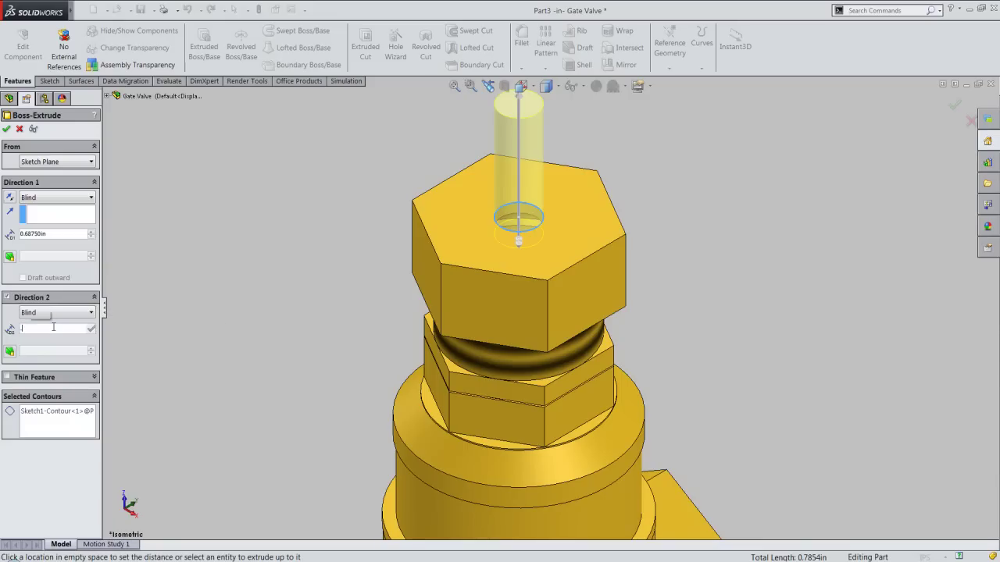
type("625")
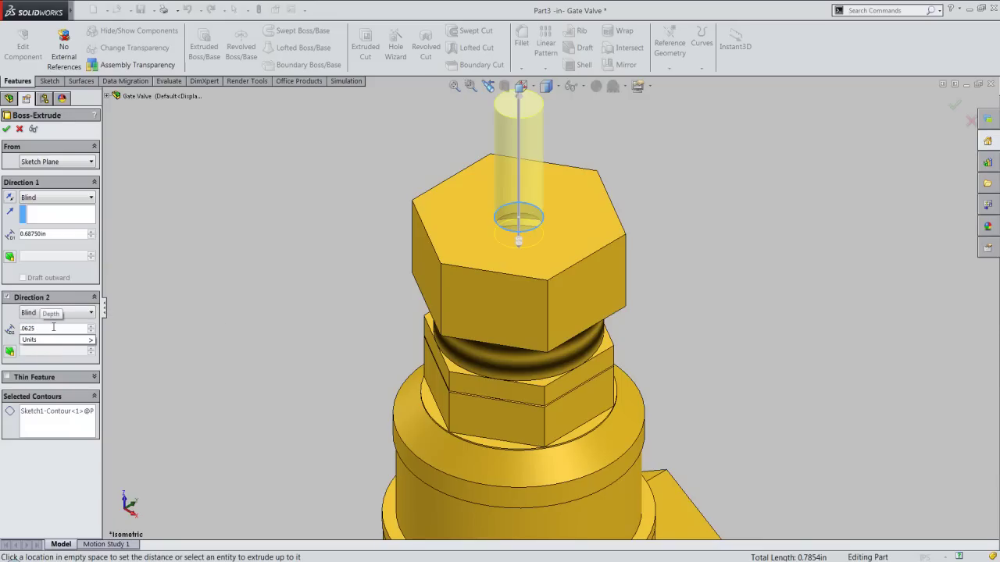
key("Return")
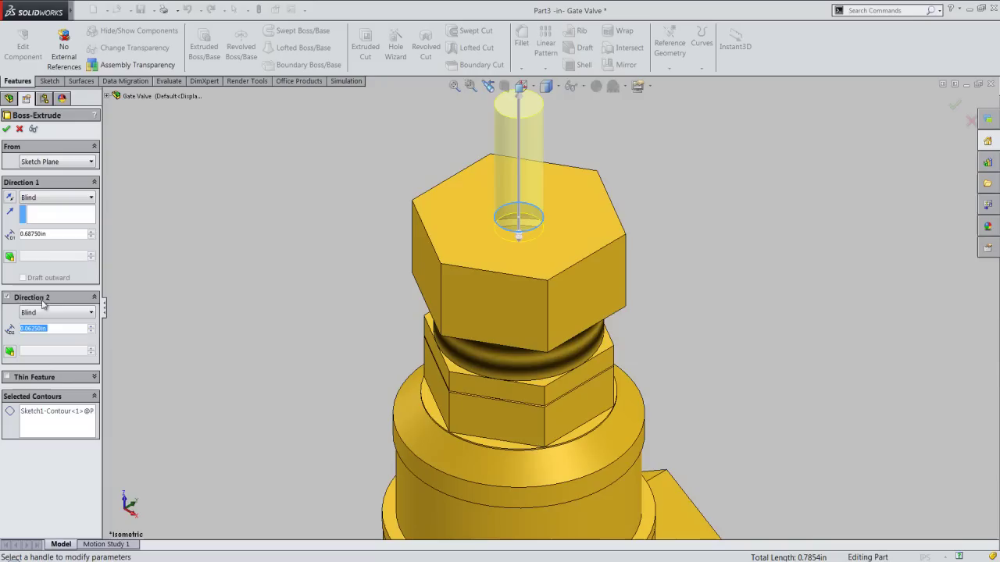
left_click(6, 128)
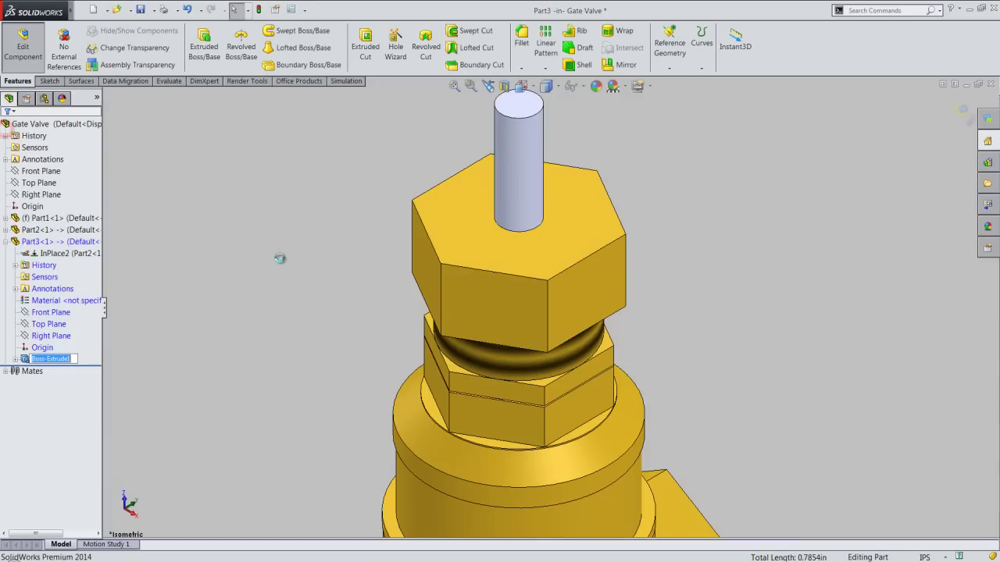
Apply the Metal > Brass polished brass appearance to Part3's cylinder
left_click(61, 242)
left_click(596, 89)
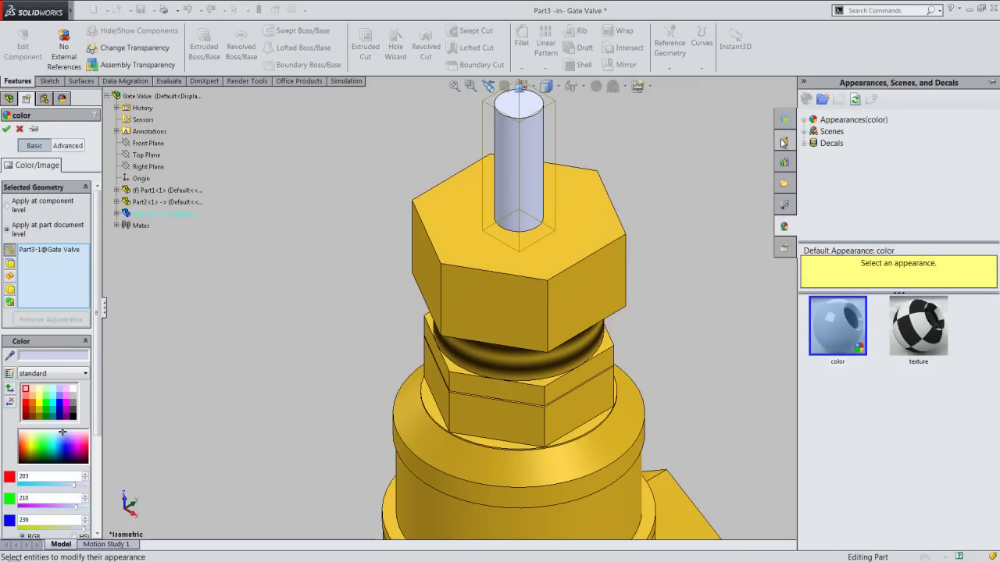
left_click(804, 119)
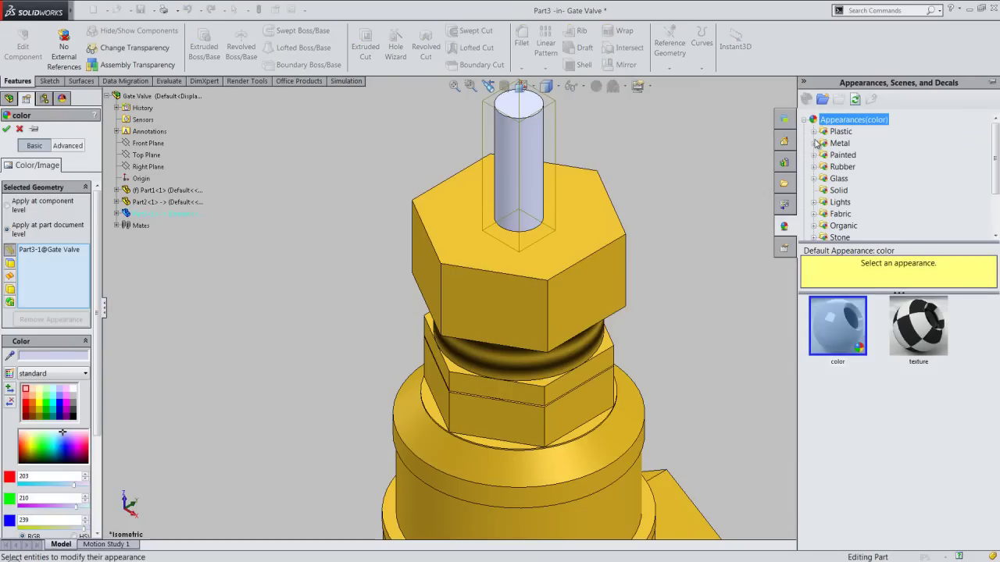
left_click(813, 144)
left_click(838, 181)
left_click(842, 332)
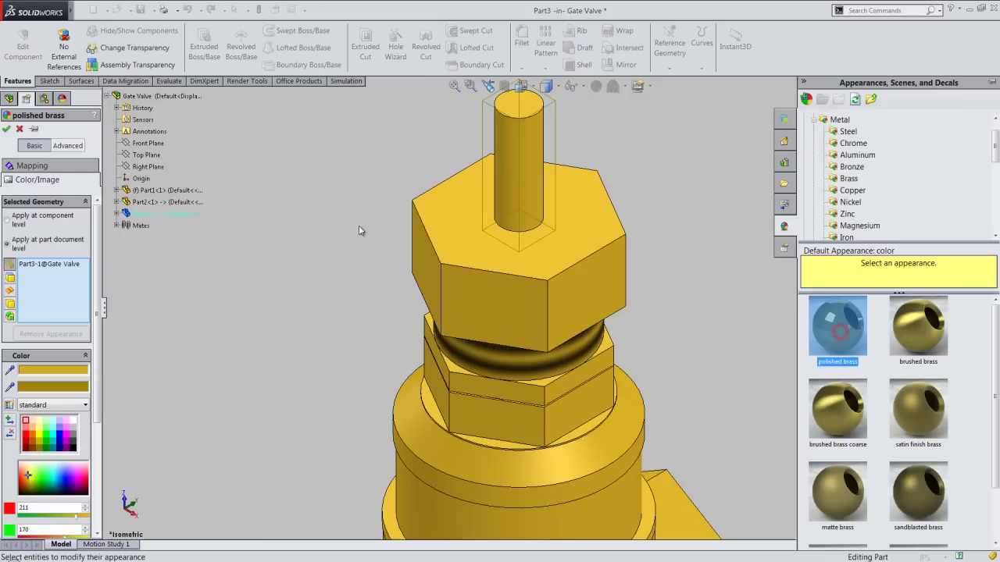
left_click(6, 128)
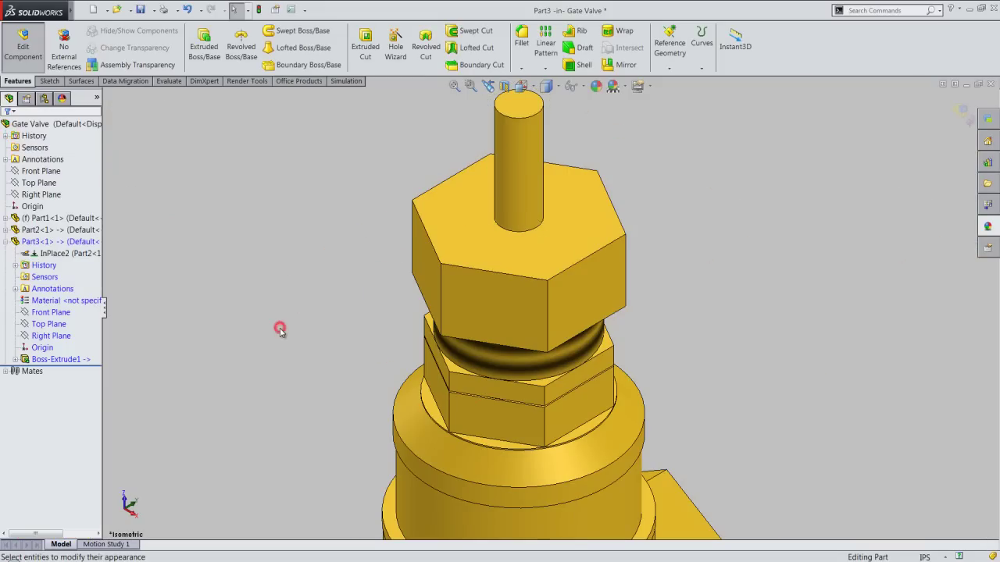
Zoom to fit the whole gate valve and save the assembly
left_click(454, 86)
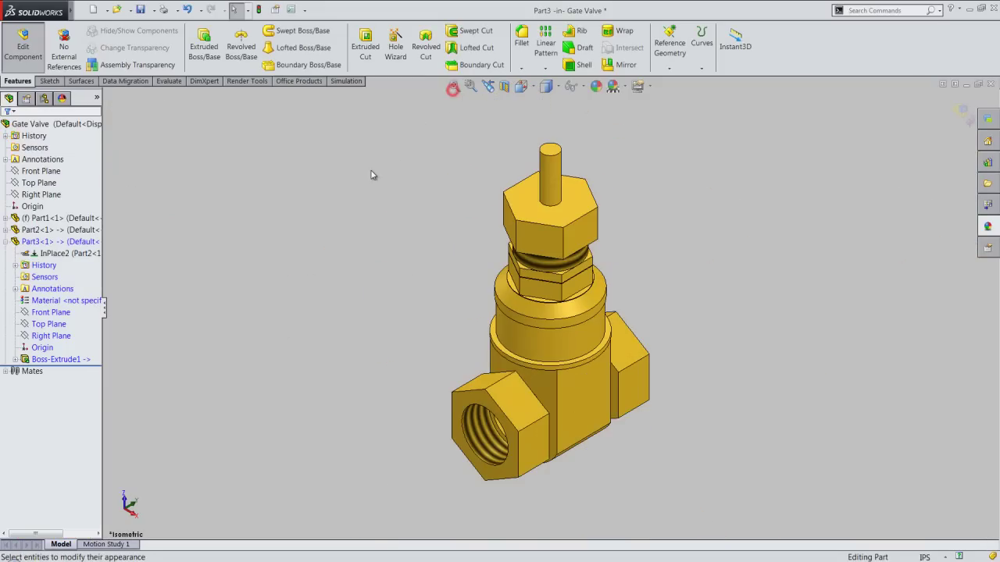
left_click(140, 10)
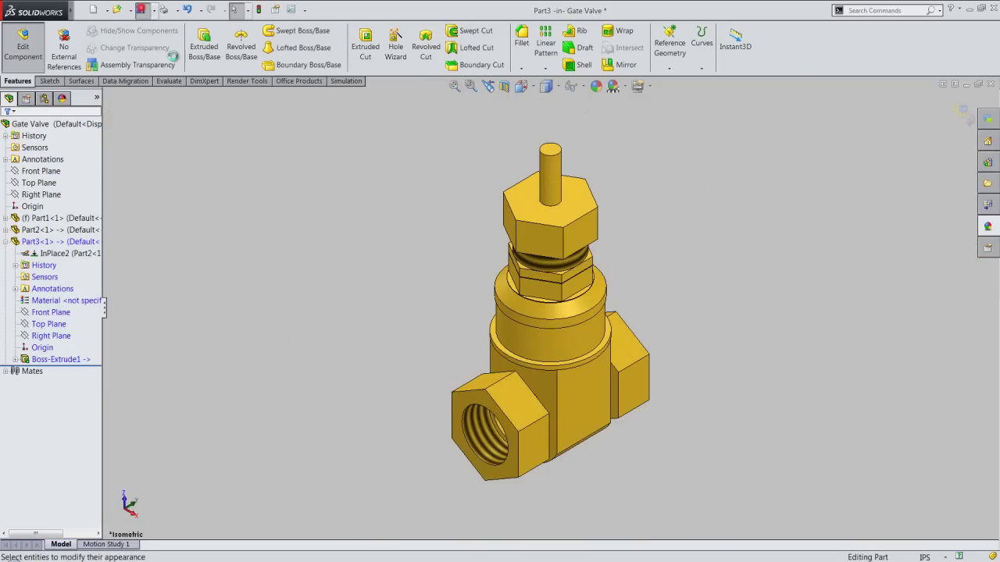
left_click(301, 251)
scroll(515, 152, "down", 2)
Start a new sketch on the cylinder's top face
scroll(557, 138, "down", 1)
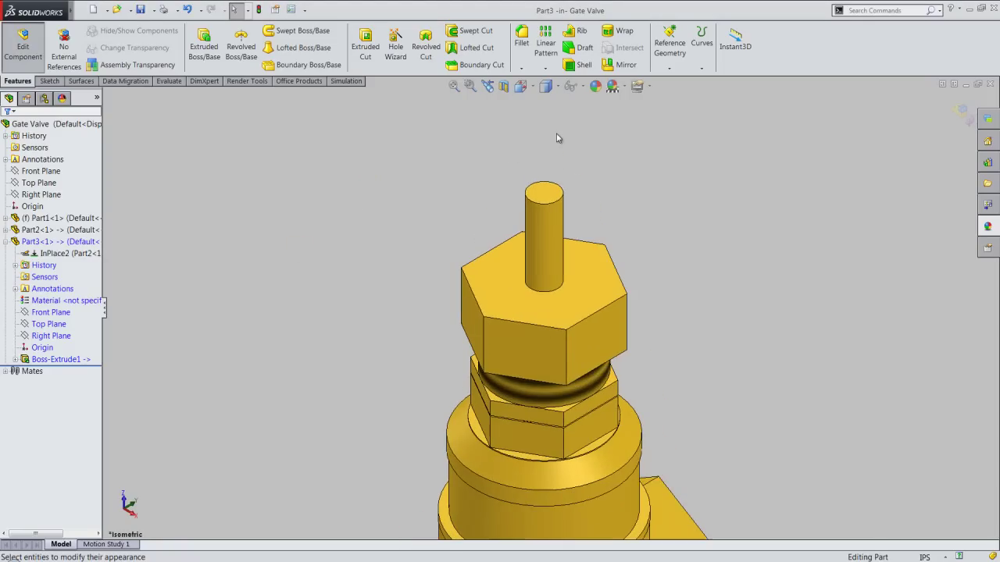
left_click(541, 191)
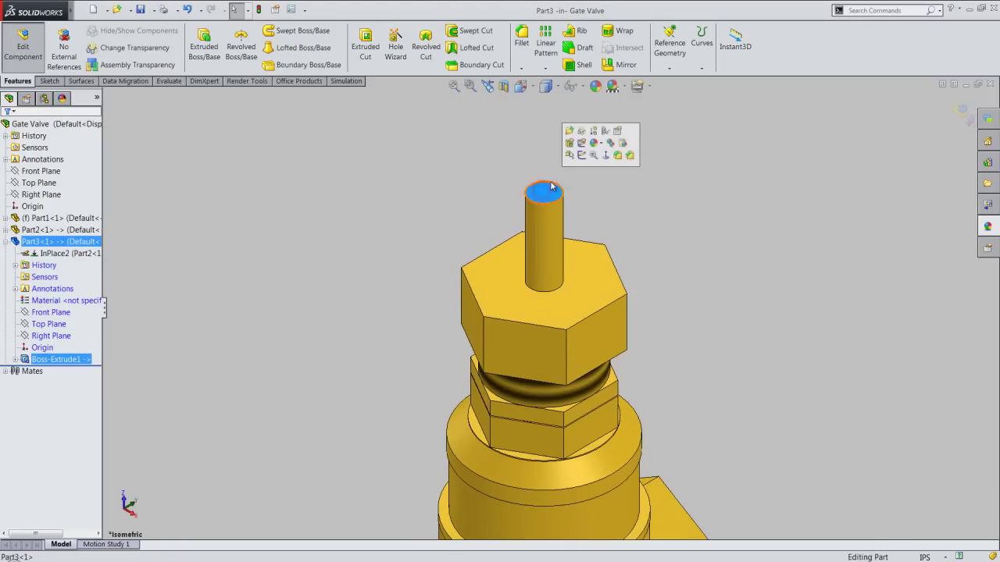
left_click(581, 156)
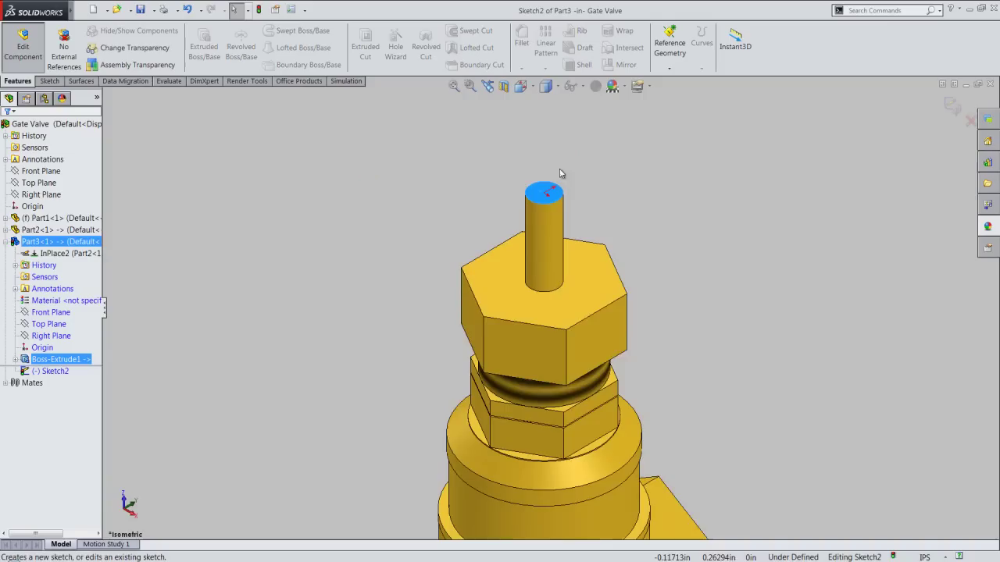
scroll(553, 180, "down", 2)
scroll(547, 185, "down", 1)
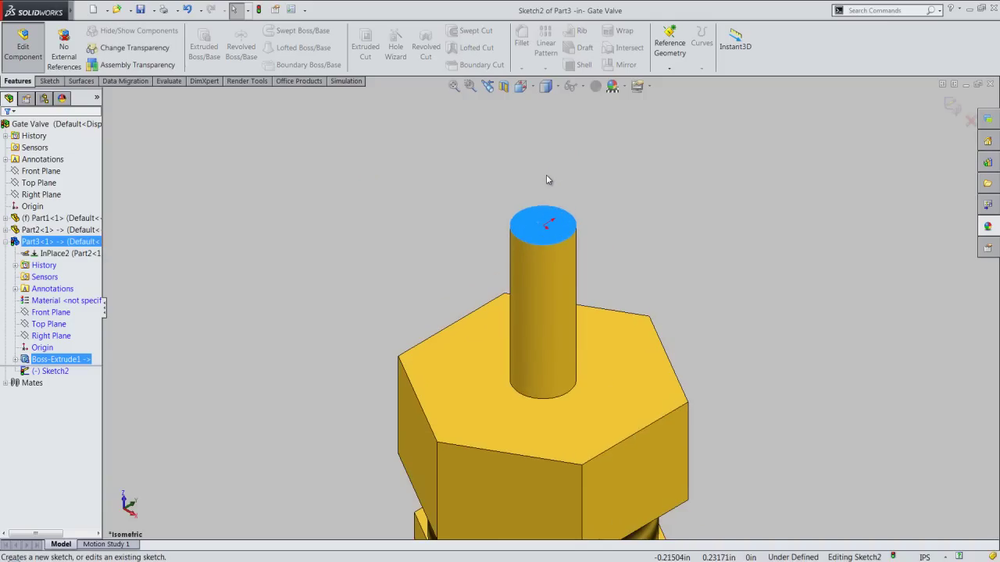
left_click(546, 174)
Draw a 0.0979 in diameter circle centred on the cylinder top
right_click(545, 168)
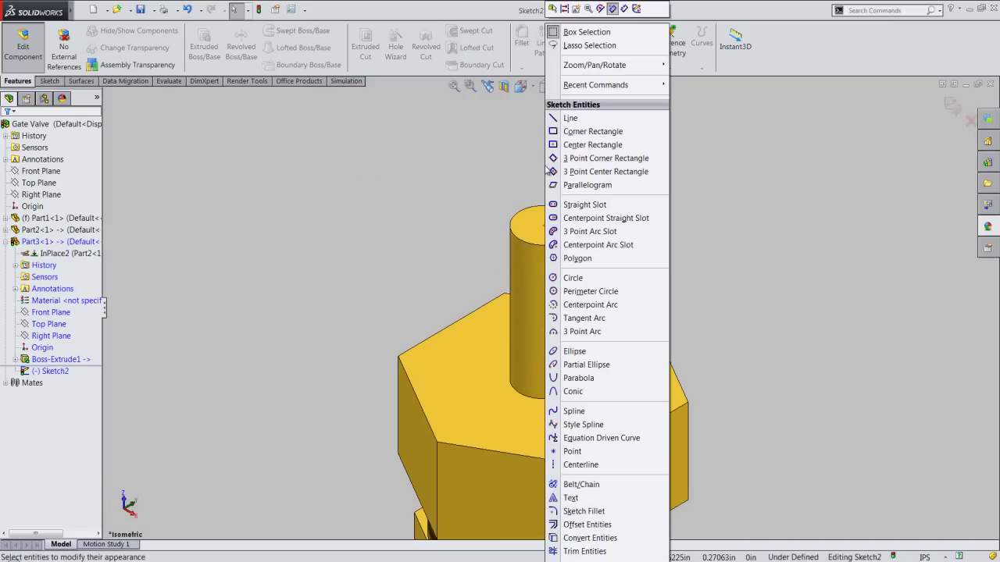
left_click(553, 276)
scroll(551, 250, "down", 3)
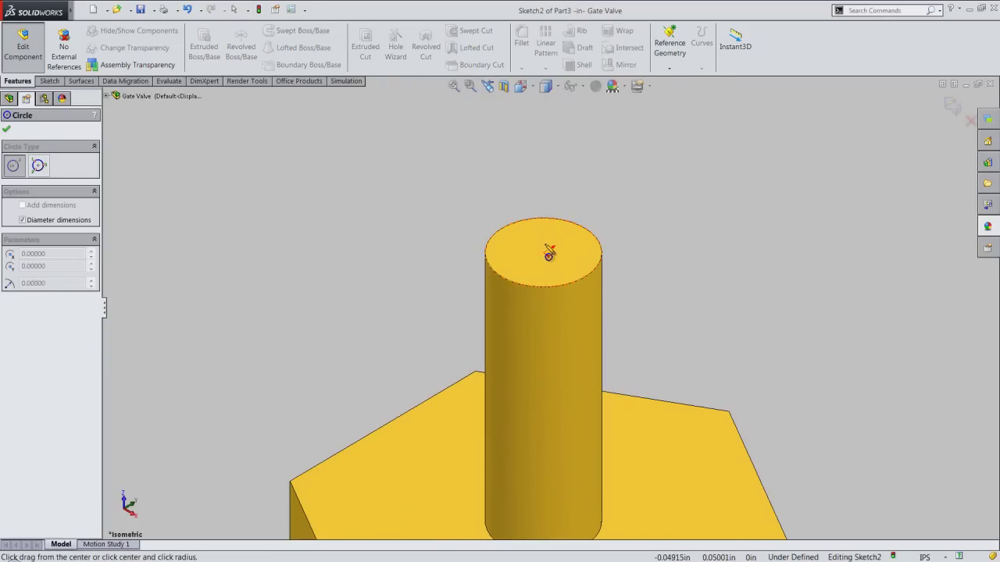
left_click(545, 253)
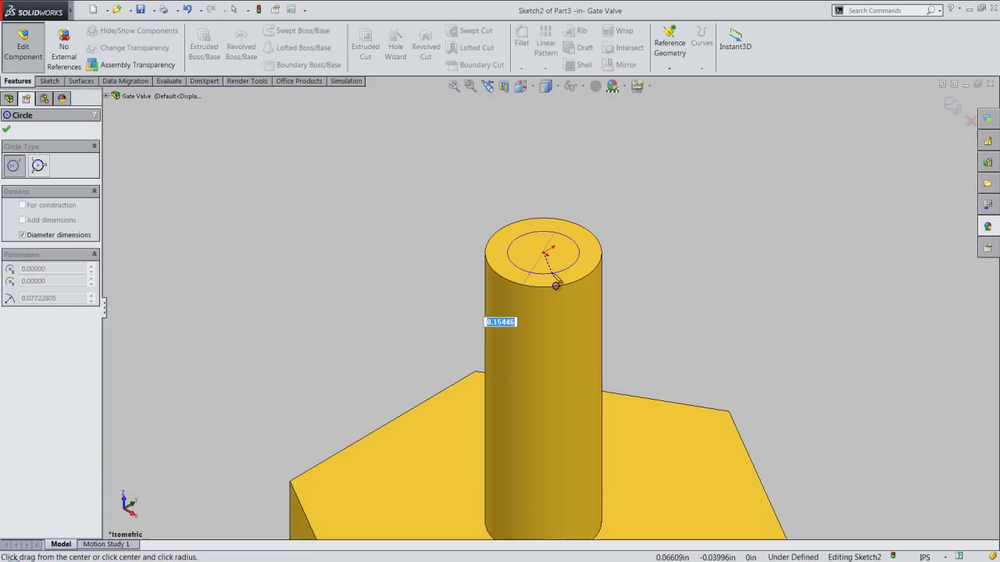
type(".0979")
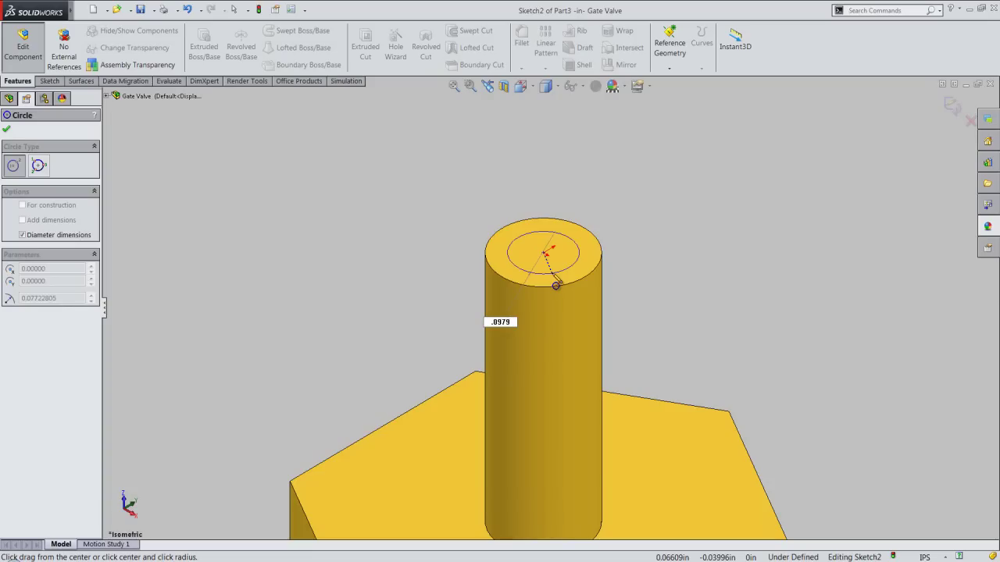
key("Return")
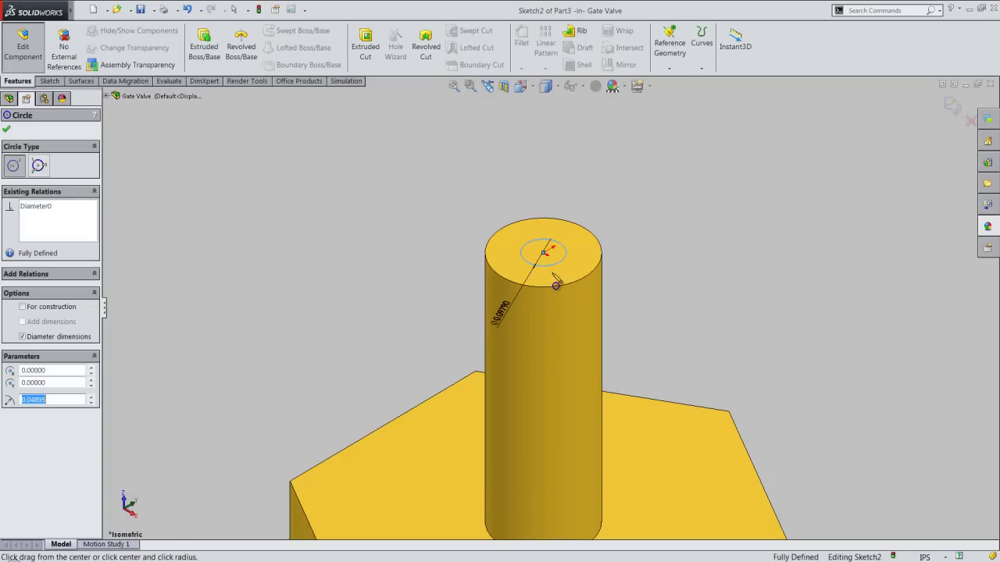
Close Sketch2 and begin an extruded cut from the circle
right_click(620, 212)
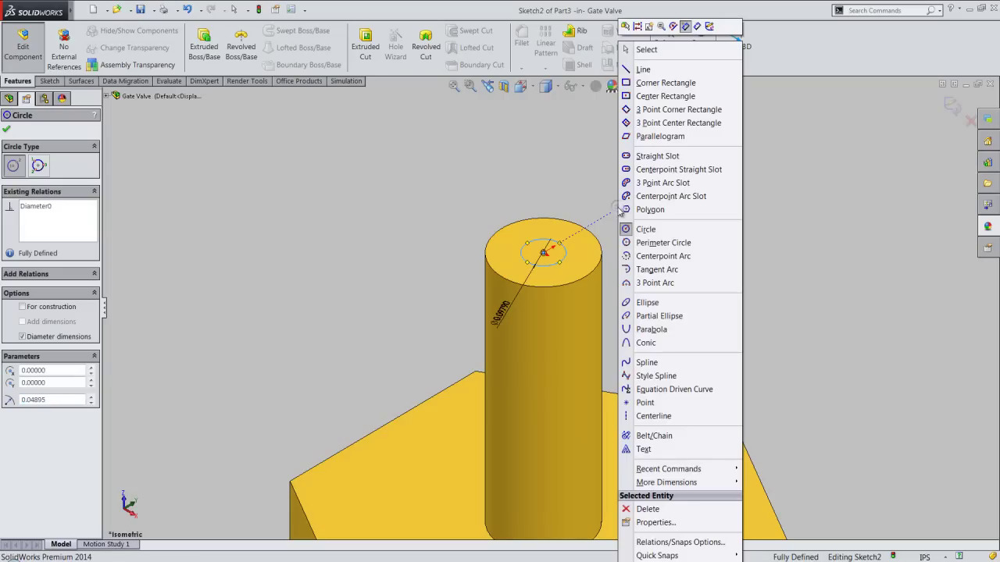
left_click(709, 28)
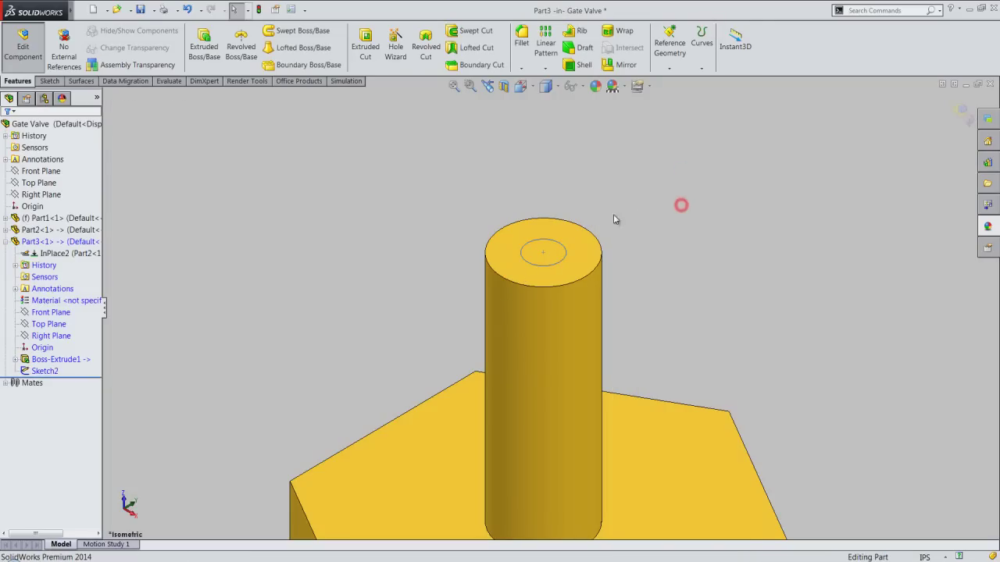
left_click(536, 239)
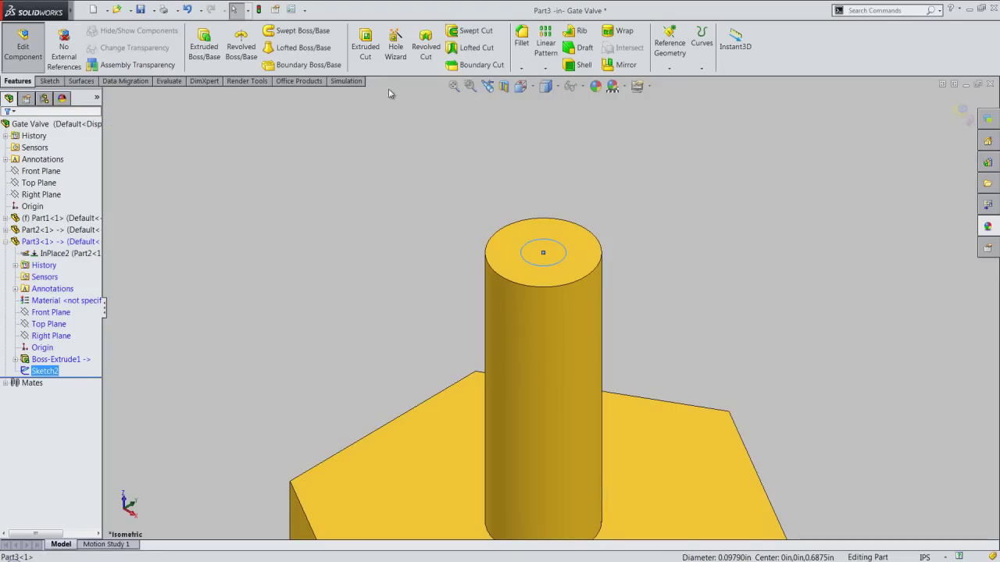
left_click(364, 46)
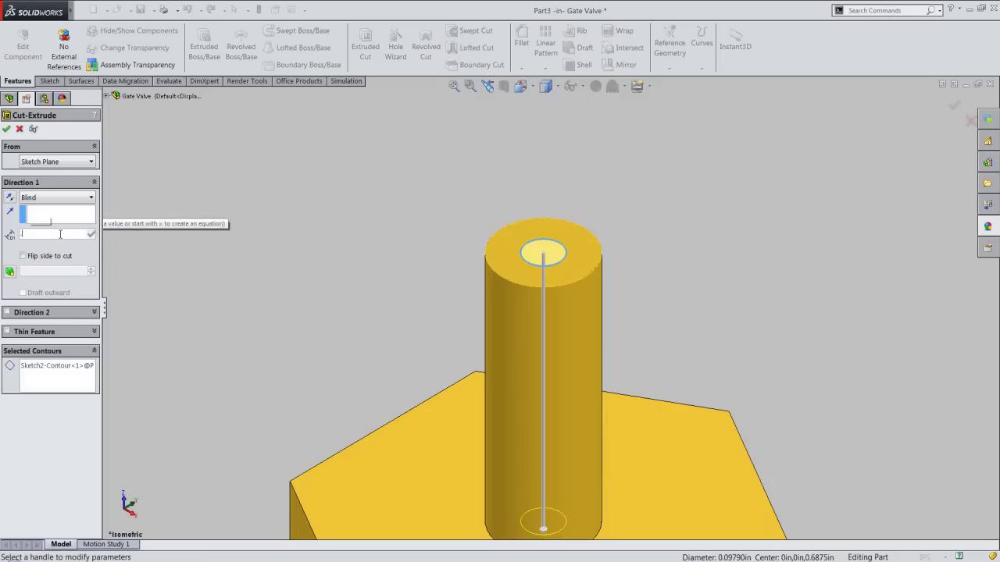
type(".28125")
key("Return")
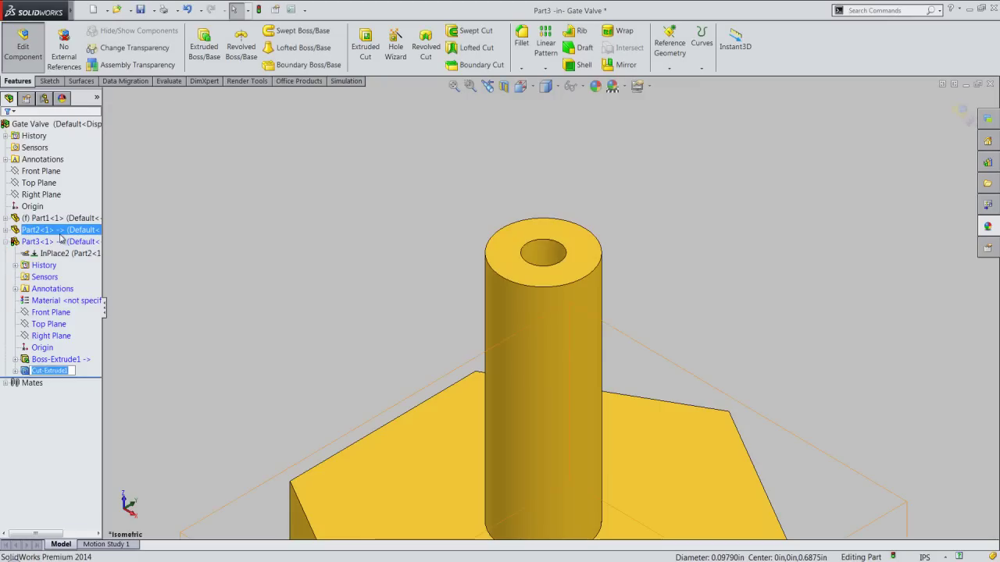
left_click(308, 226)
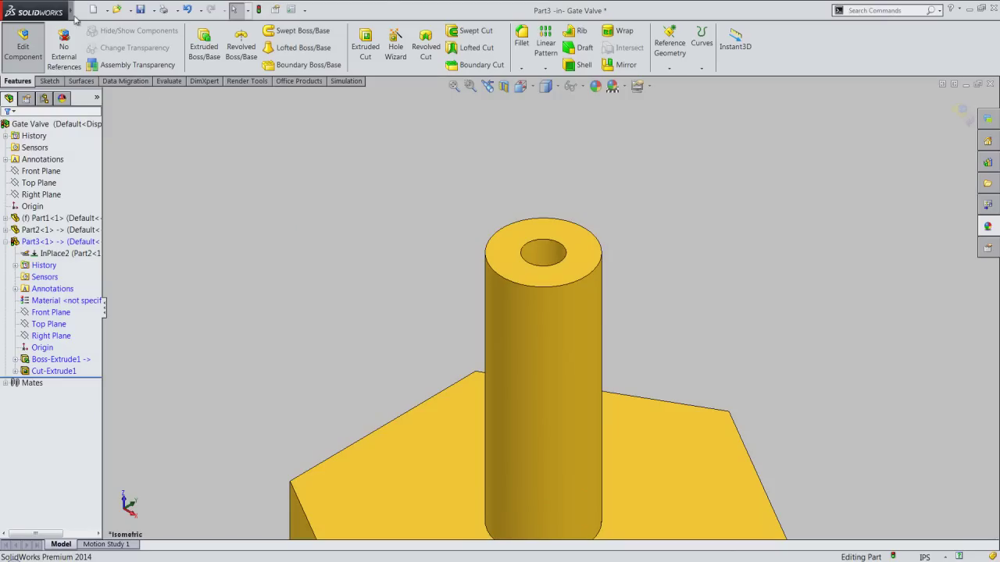
left_click(148, 10)
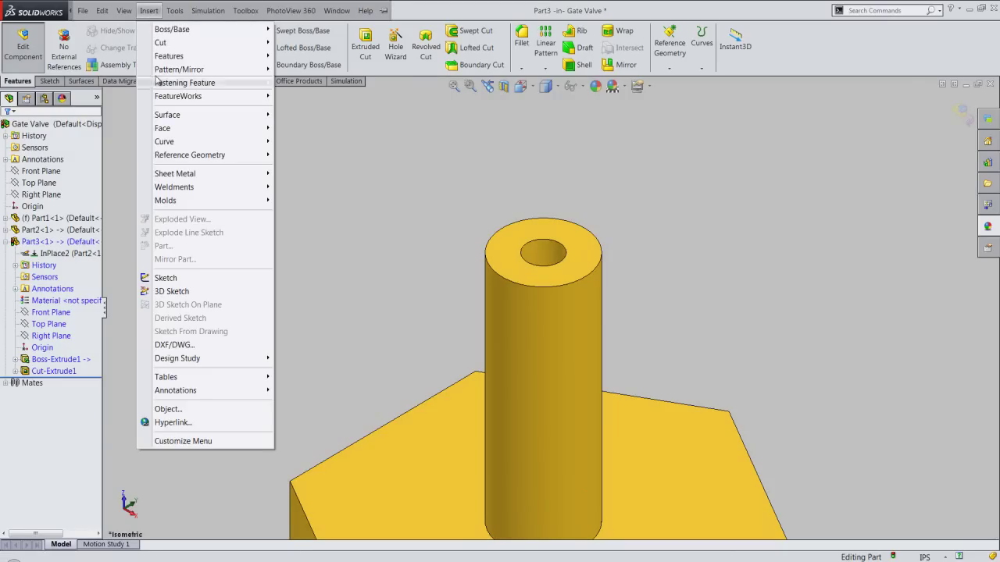
mouse_move(176, 391)
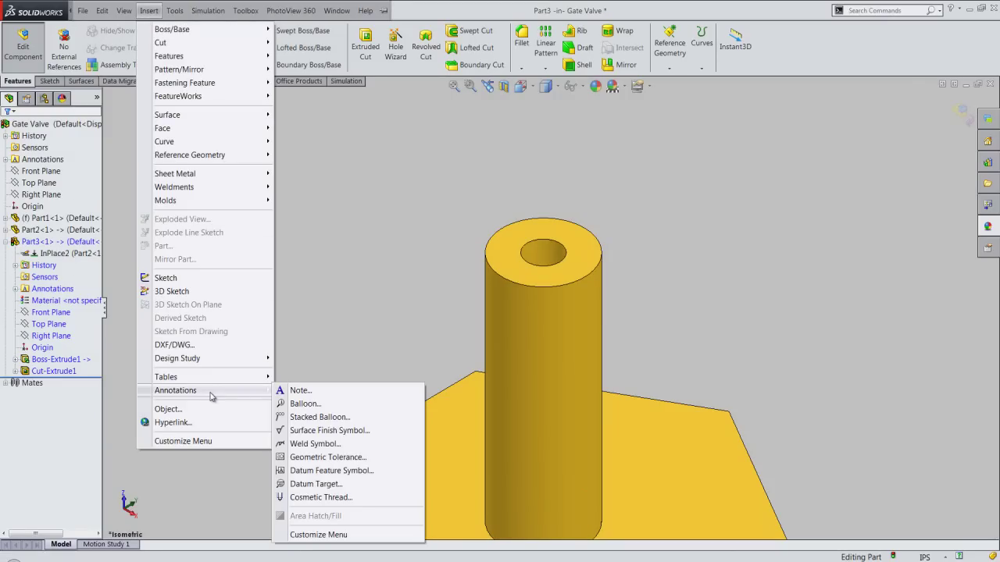
Add a Through, ANSI Inch #5-40 cosmetic thread on the hole's edge
left_click(335, 499)
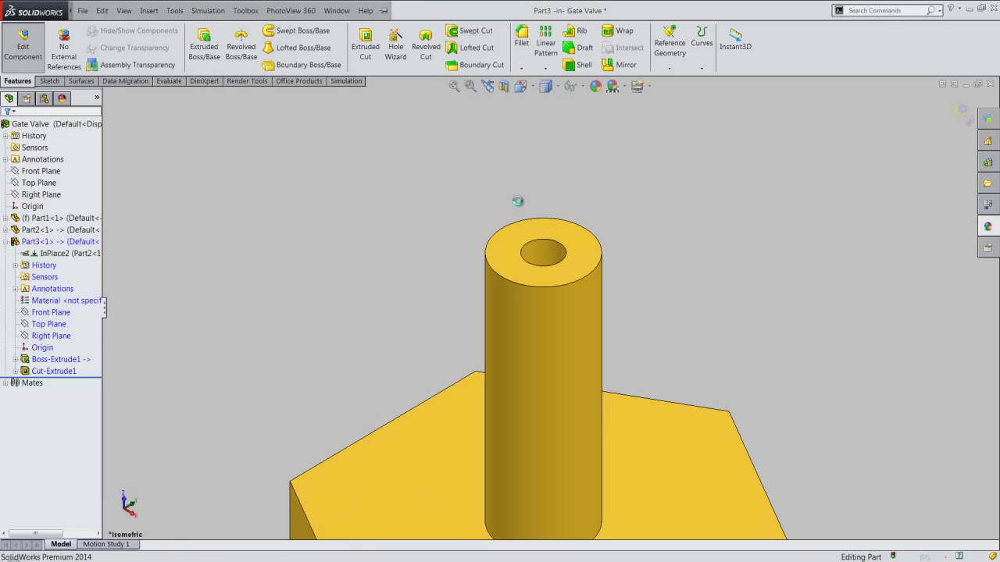
left_click(535, 244)
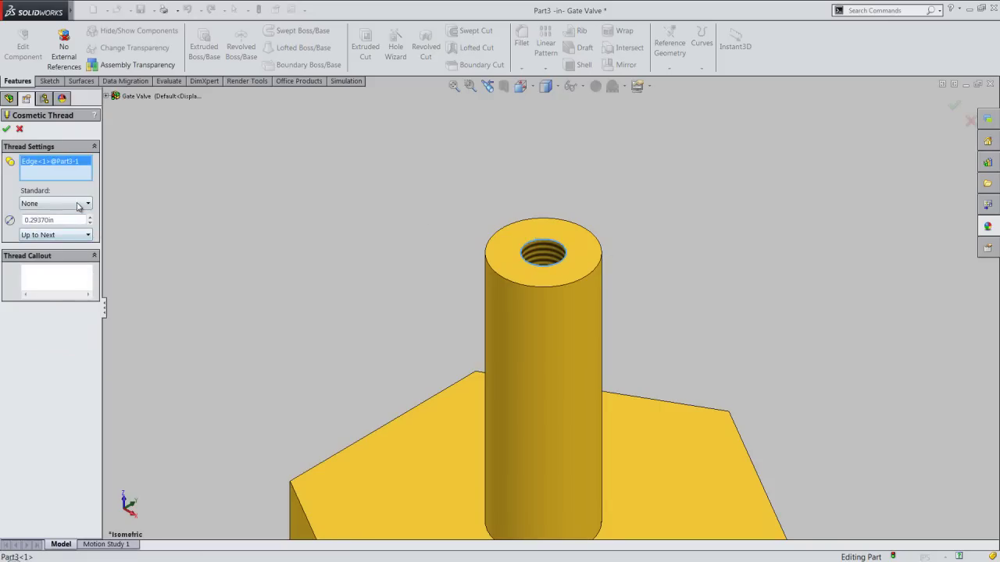
left_click(69, 235)
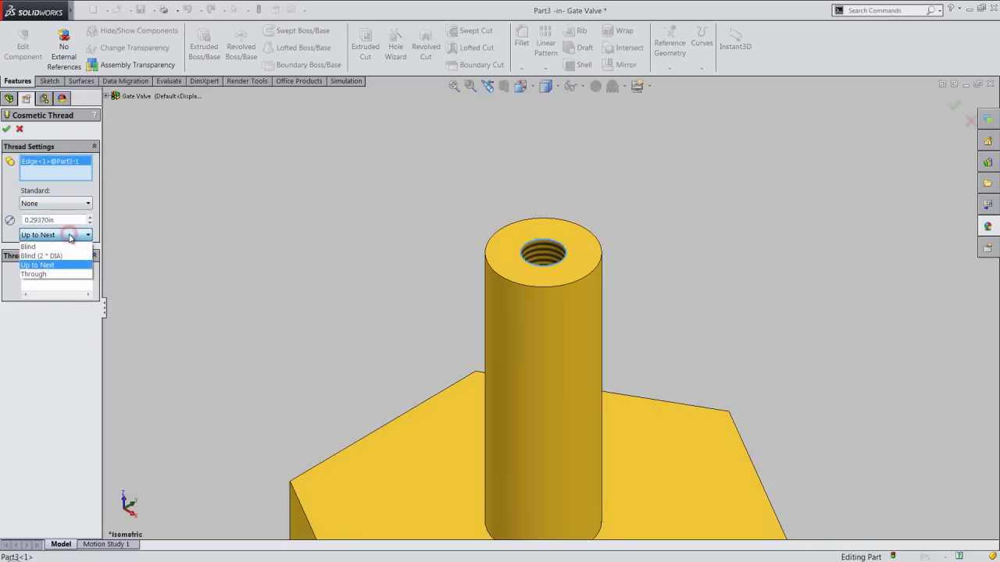
left_click(68, 275)
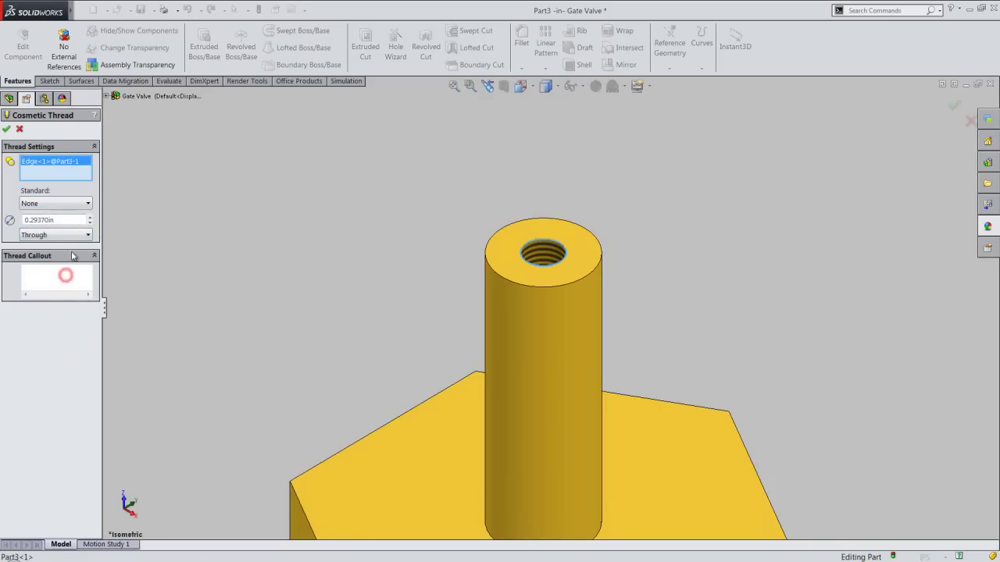
left_click(81, 204)
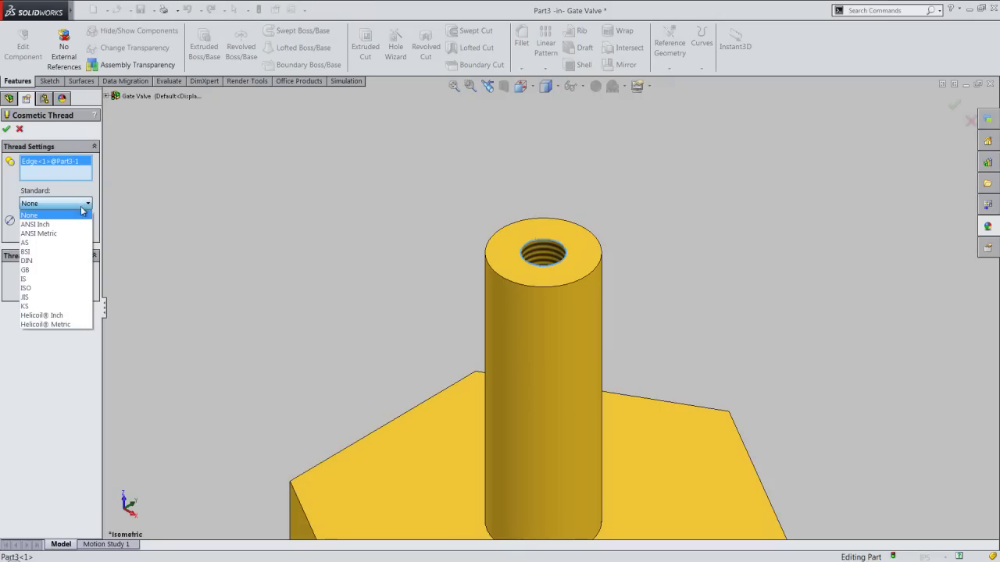
left_click(77, 225)
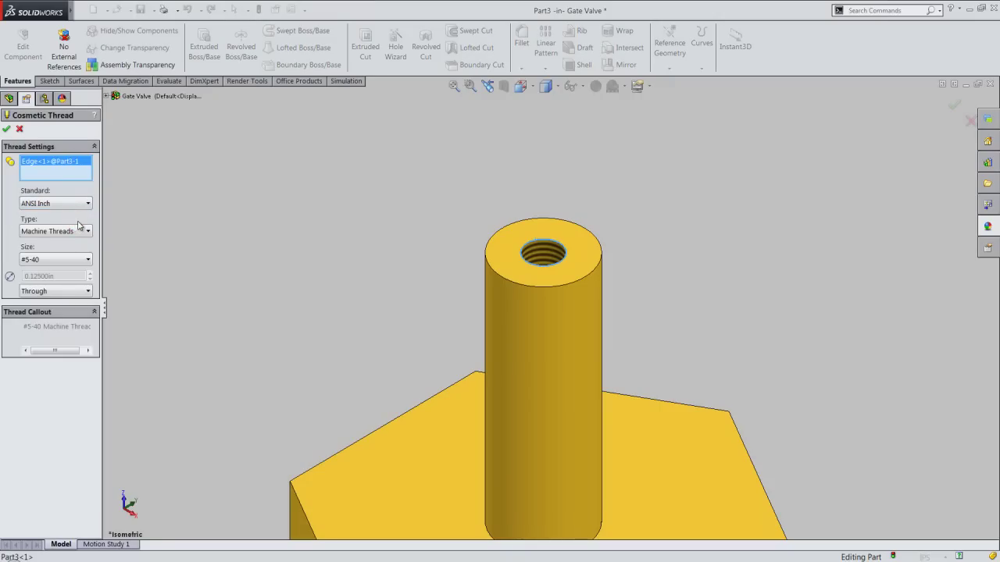
left_click(7, 130)
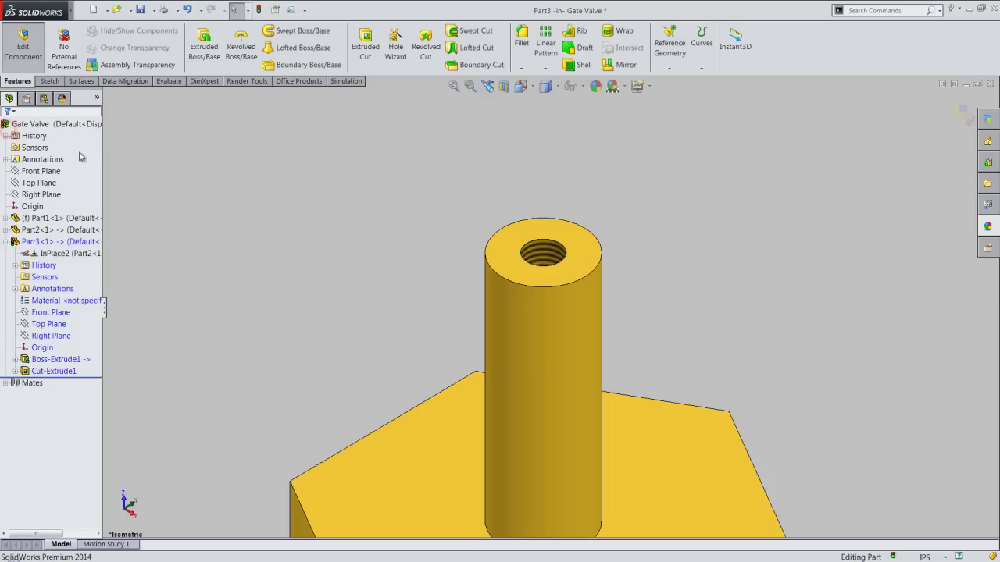
Save Part3 with the new cosmetic thread
left_click(204, 169)
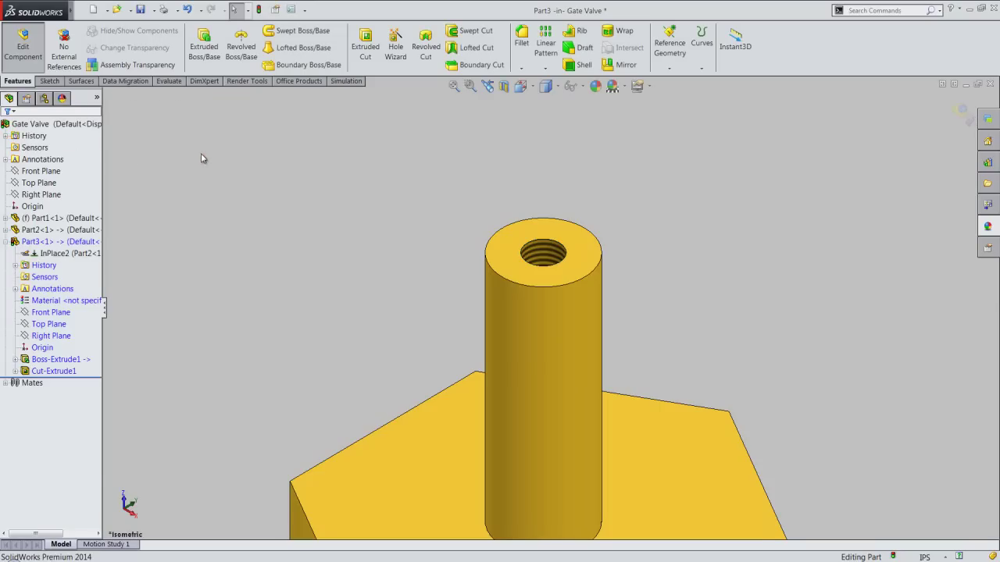
left_click(141, 9)
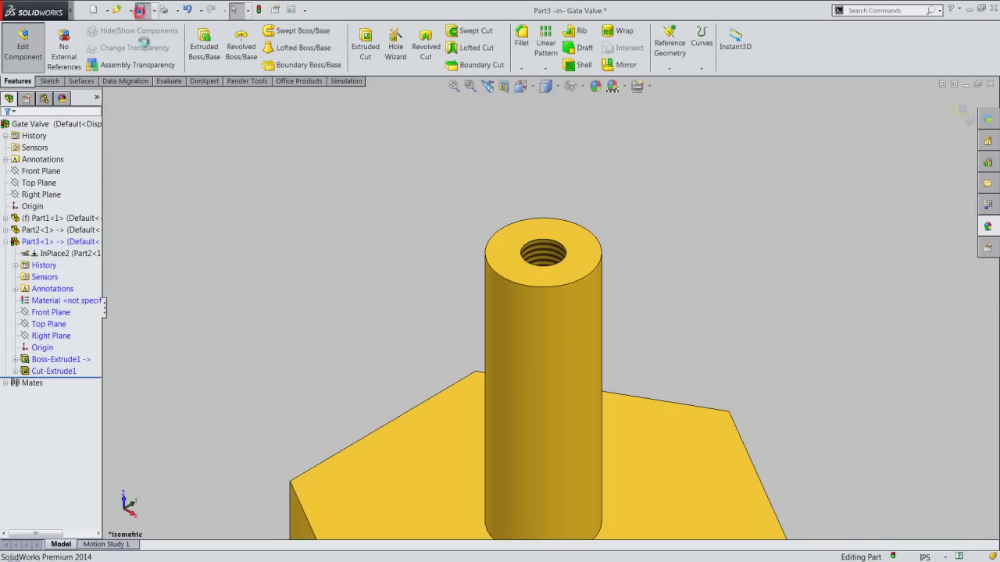
left_click(161, 155)
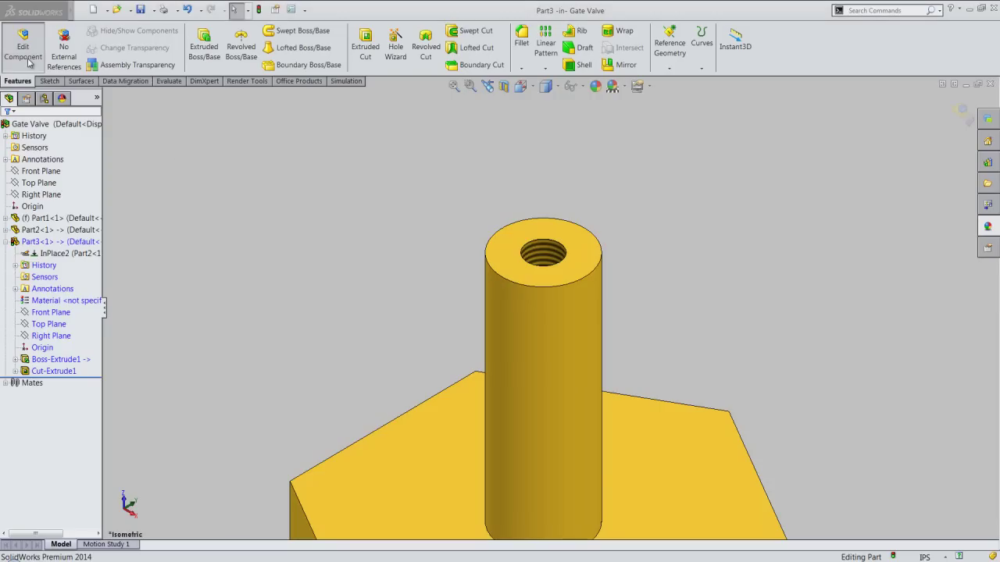
Return to the assembly and insert a new in-context part from the IPS template
left_click(28, 58)
left_click(195, 158)
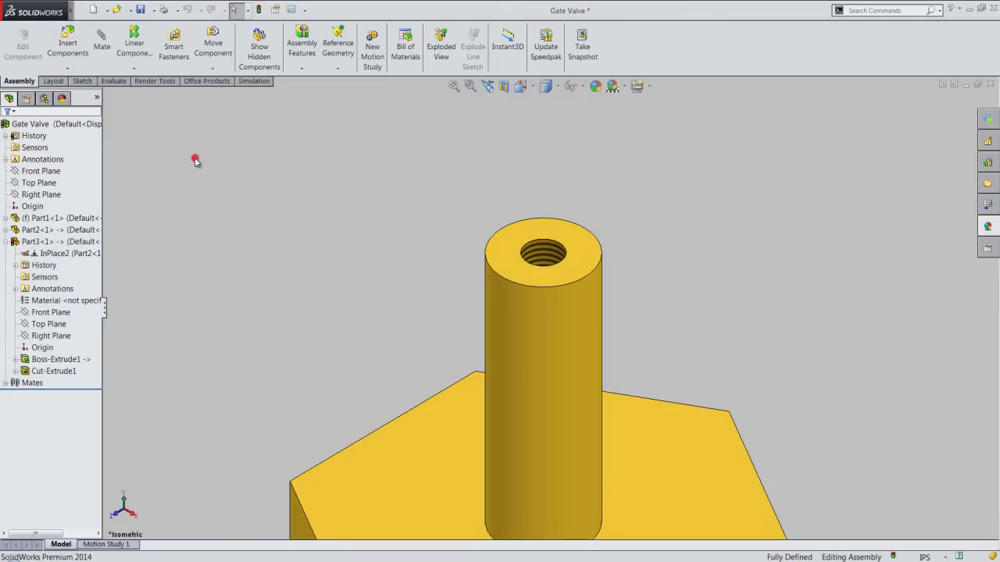
left_click(68, 69)
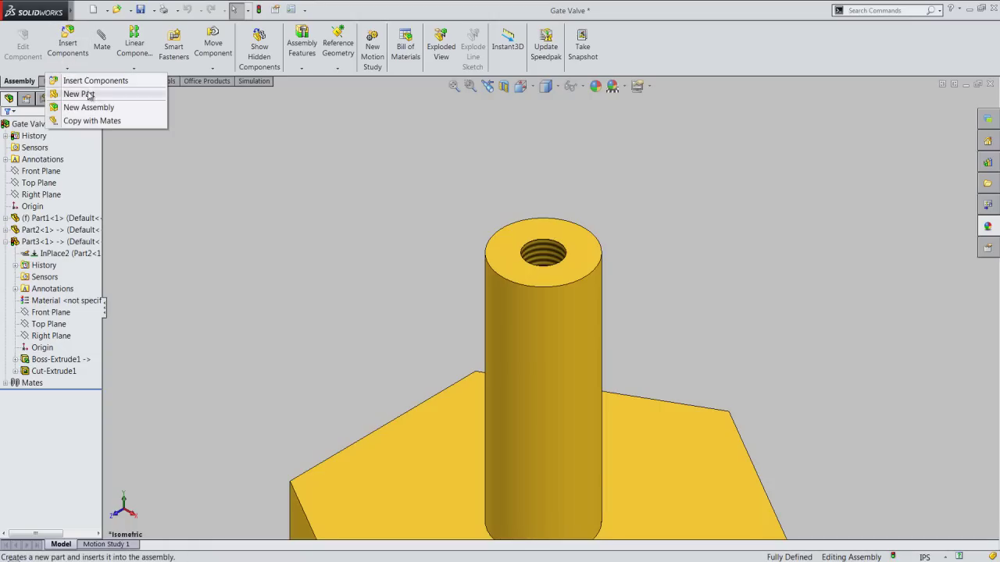
left_click(79, 94)
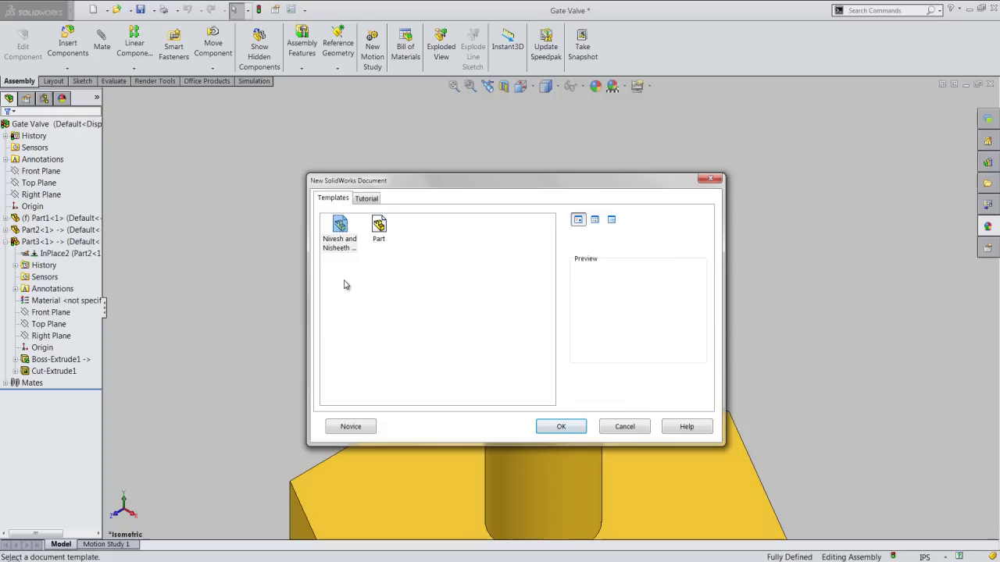
left_click(346, 232)
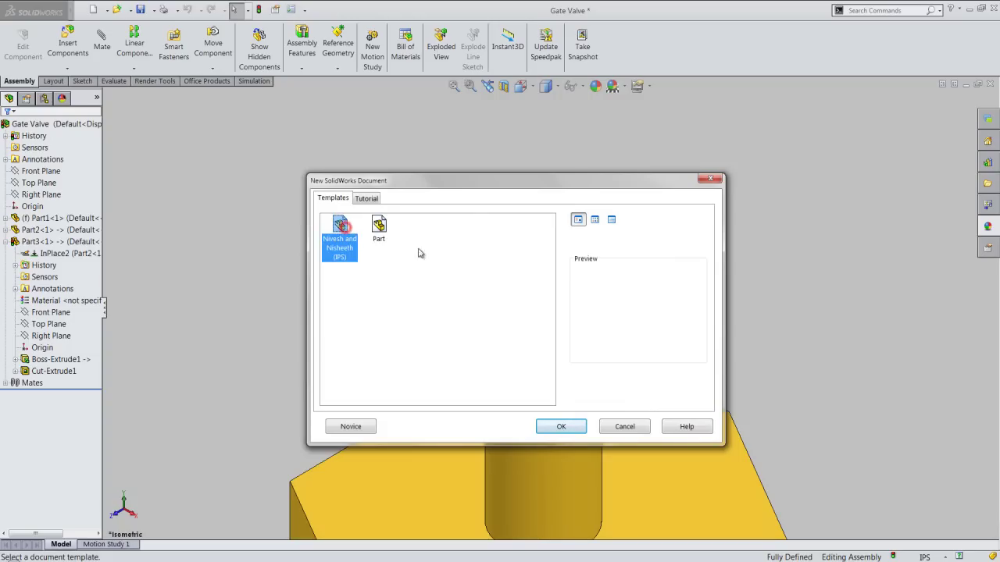
left_click(562, 427)
Save the new part as Part4 and place it on the stem's top face
key("ctrl+s")
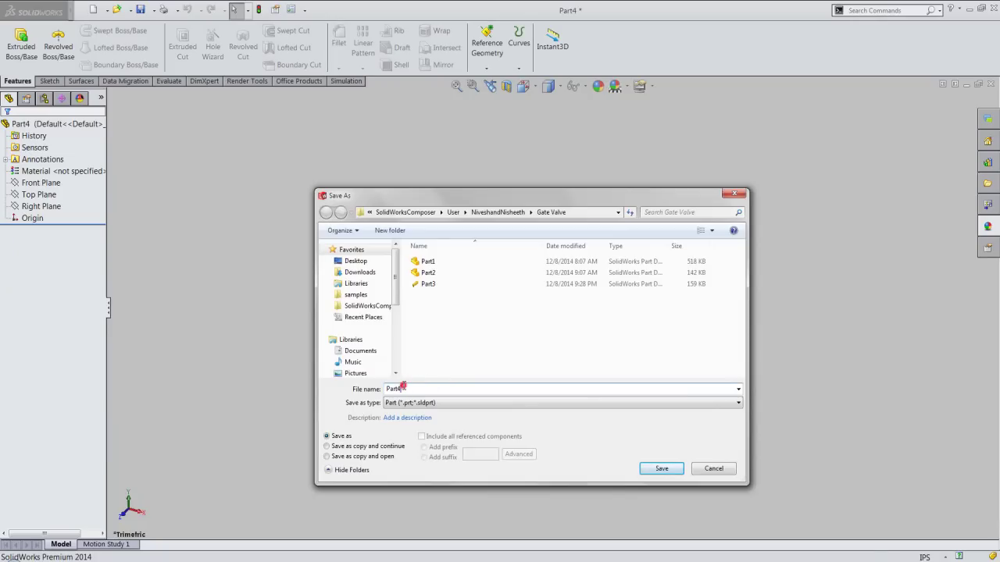
left_click(661, 469)
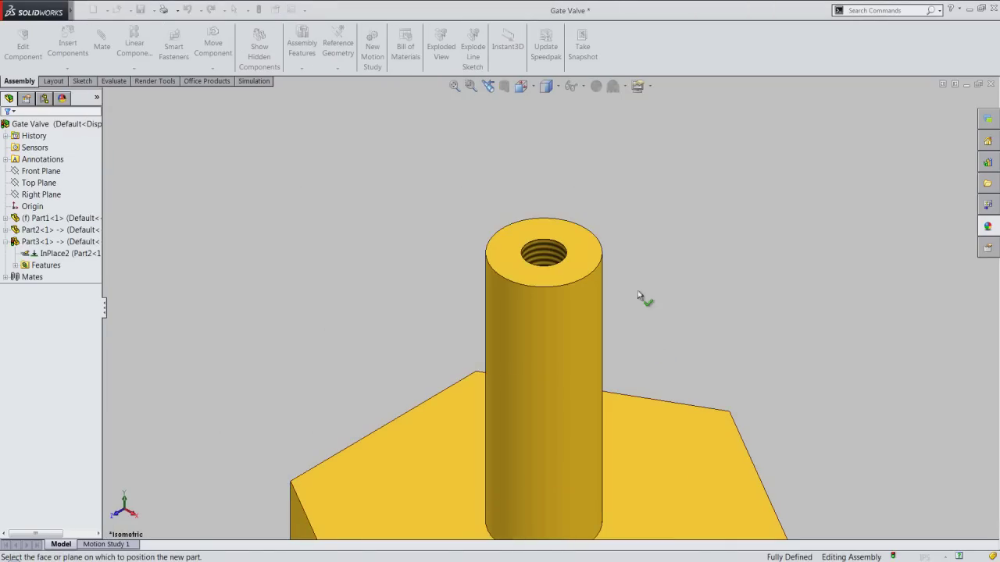
left_click(574, 231)
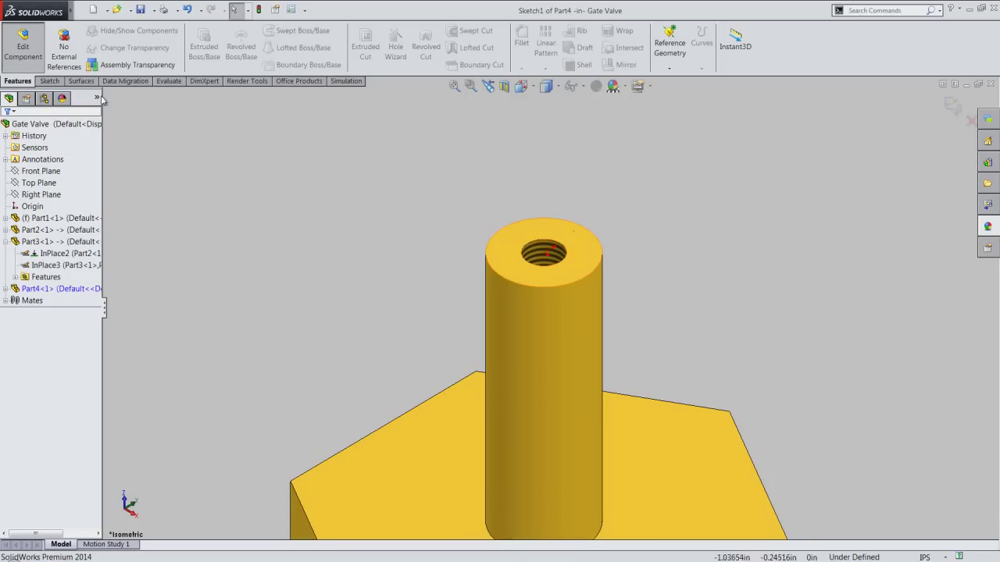
Convert the stem's top circular edge into the Part4 sketch
left_click(50, 82)
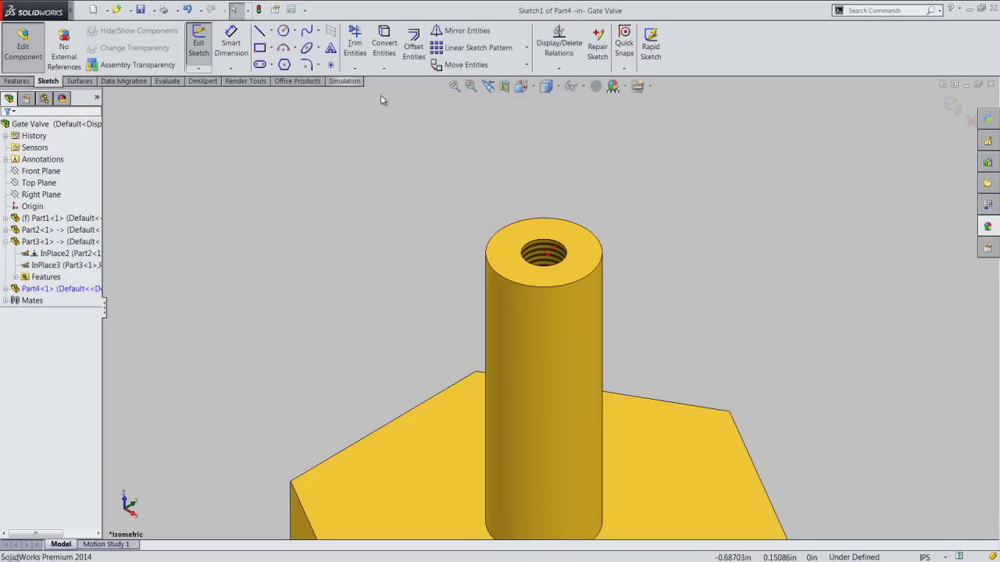
left_click(532, 219)
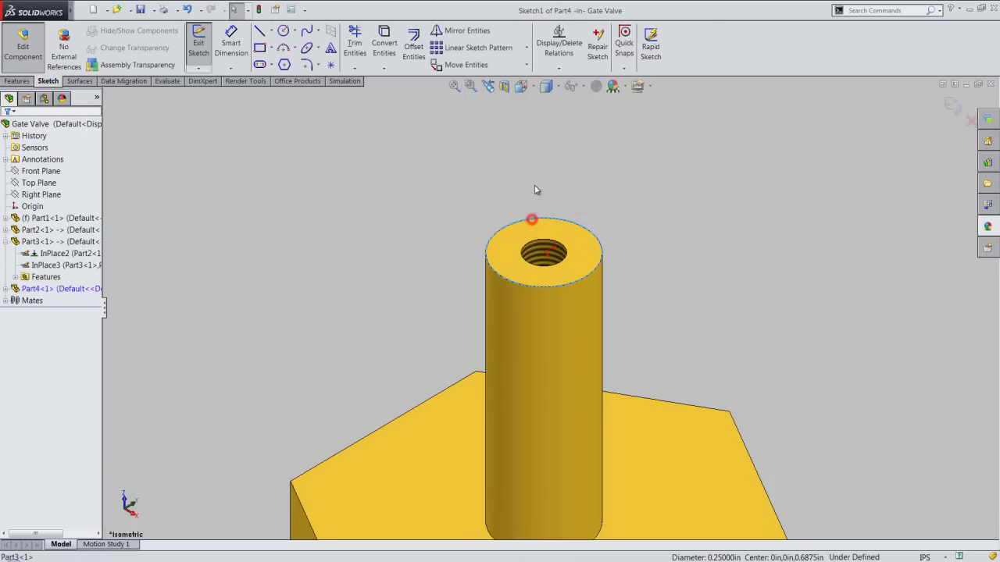
left_click(381, 47)
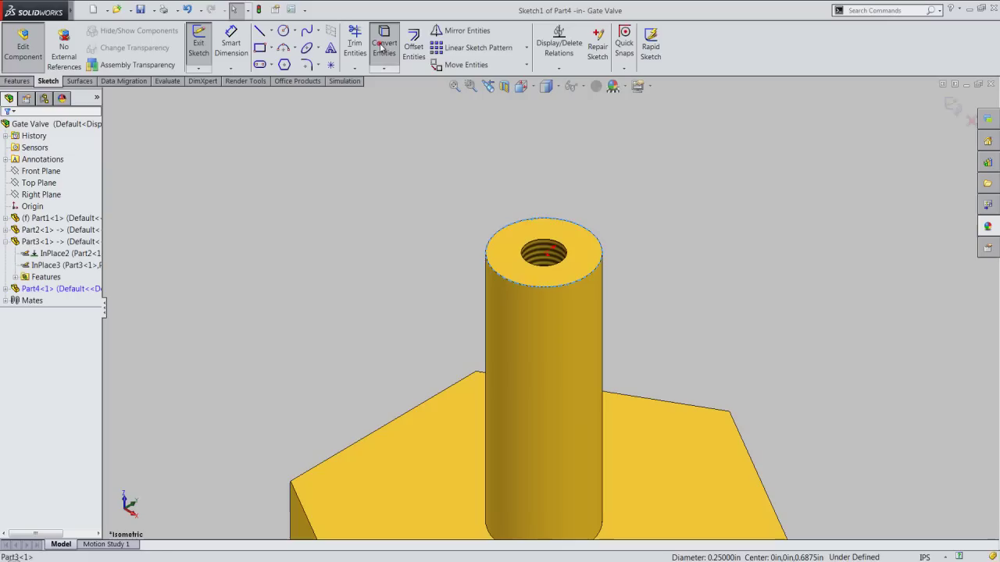
Draw a 0.5 in by 0.5 in centre rectangle on the hole centre and close the sketch
left_click(398, 148)
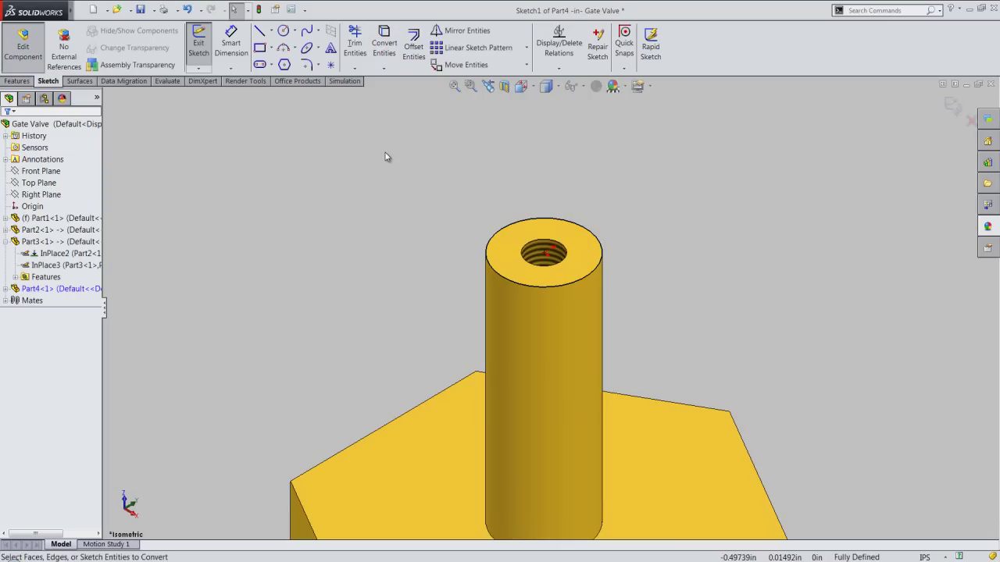
right_click(385, 153)
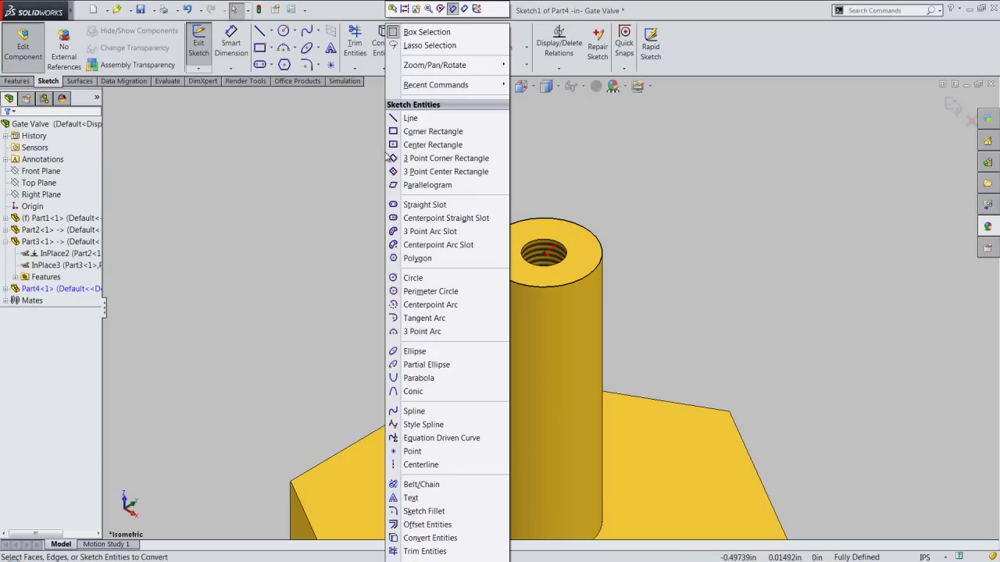
left_click(396, 146)
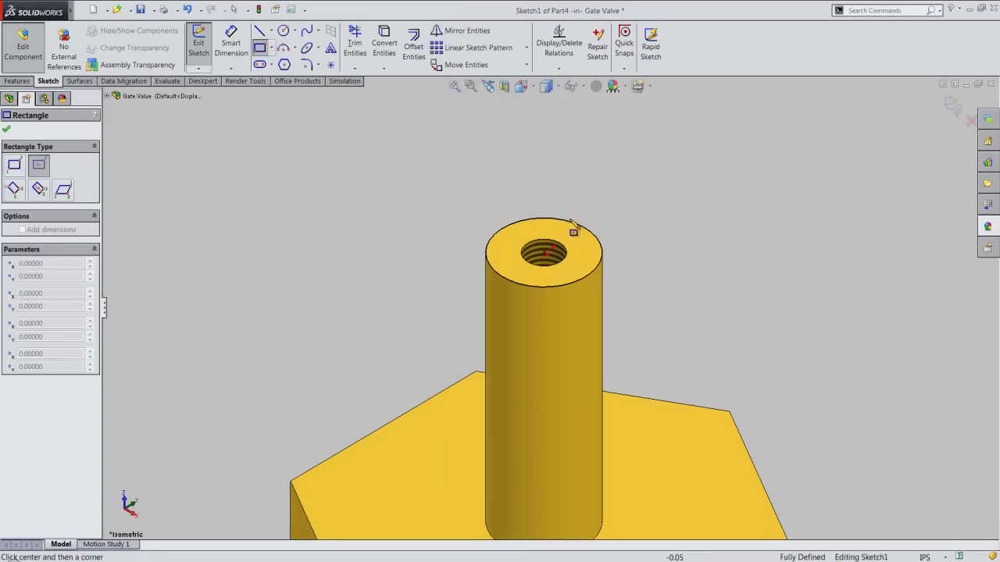
left_click(544, 251)
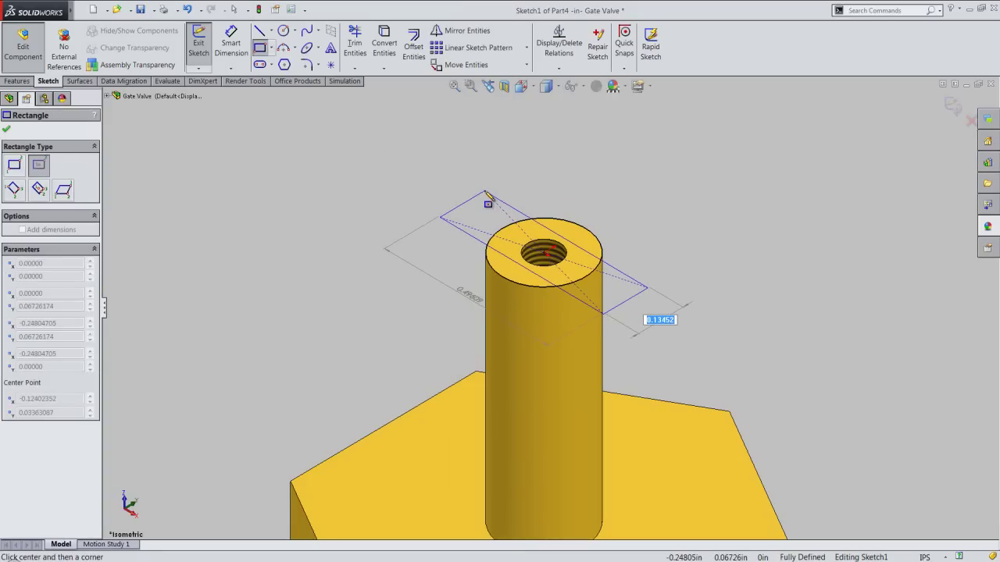
type(".5")
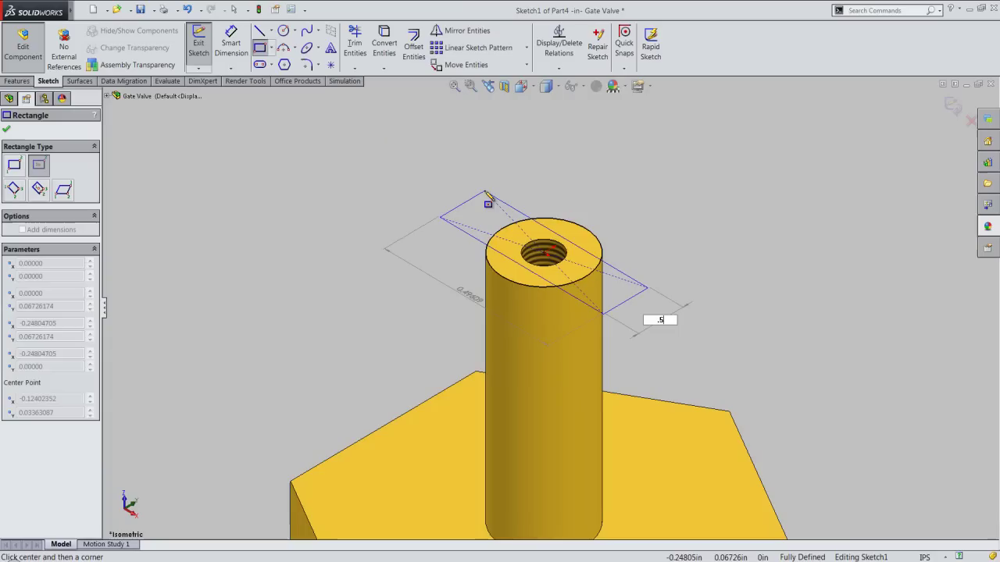
key("Tab")
type(".")
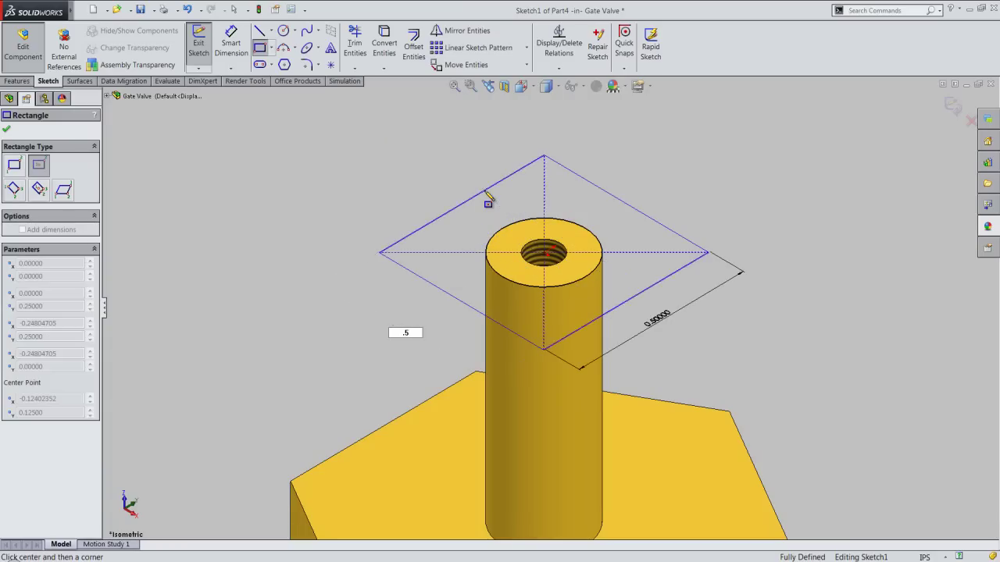
key("Return")
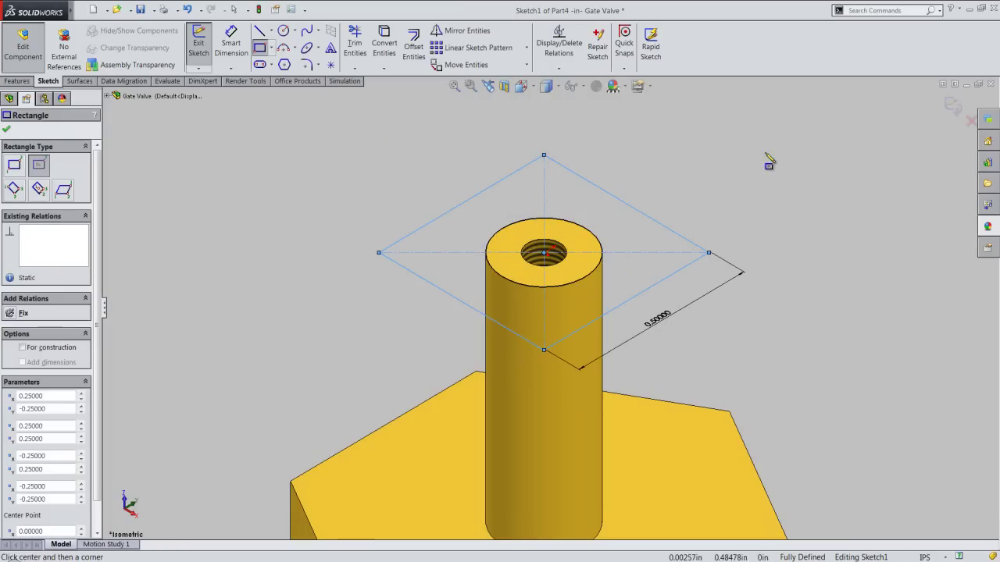
left_click(953, 109)
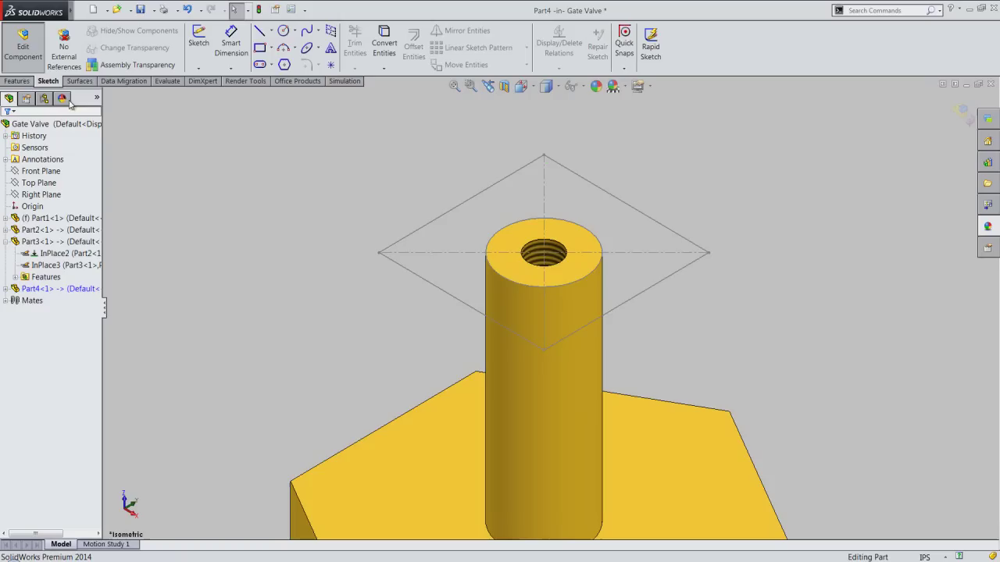
Start a boss extrusion from the square sketch, reversed to go downward
left_click(16, 82)
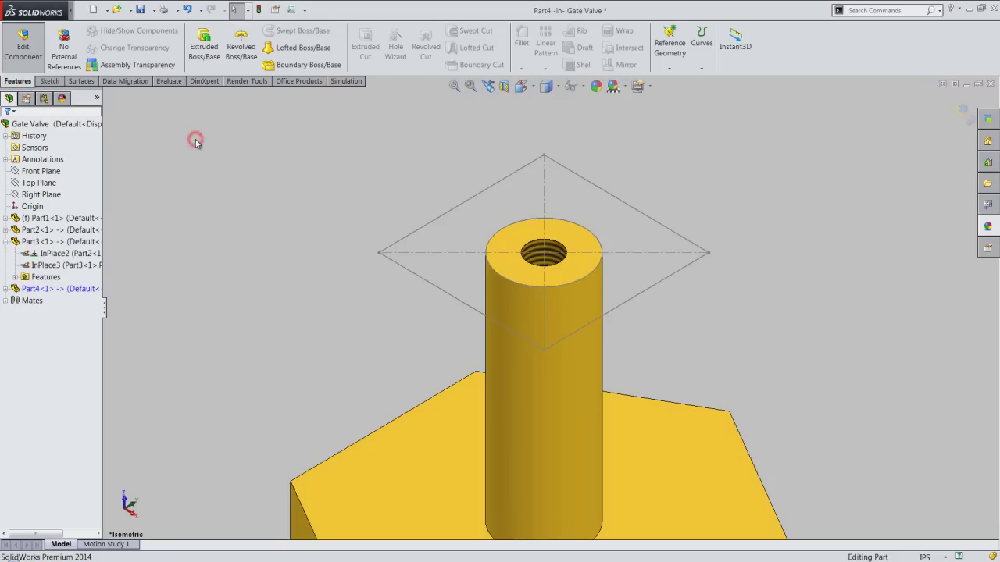
left_click(204, 47)
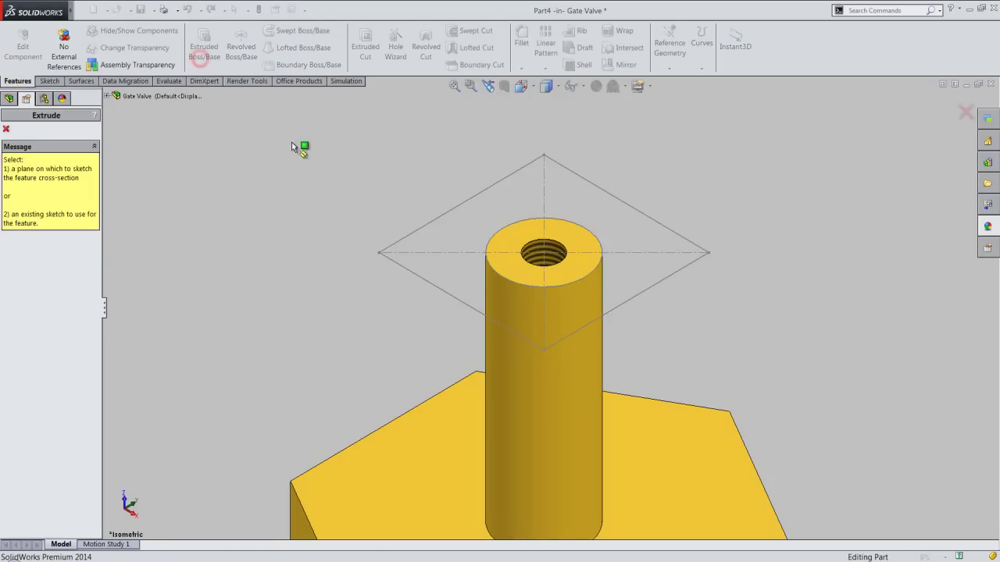
left_click(423, 228)
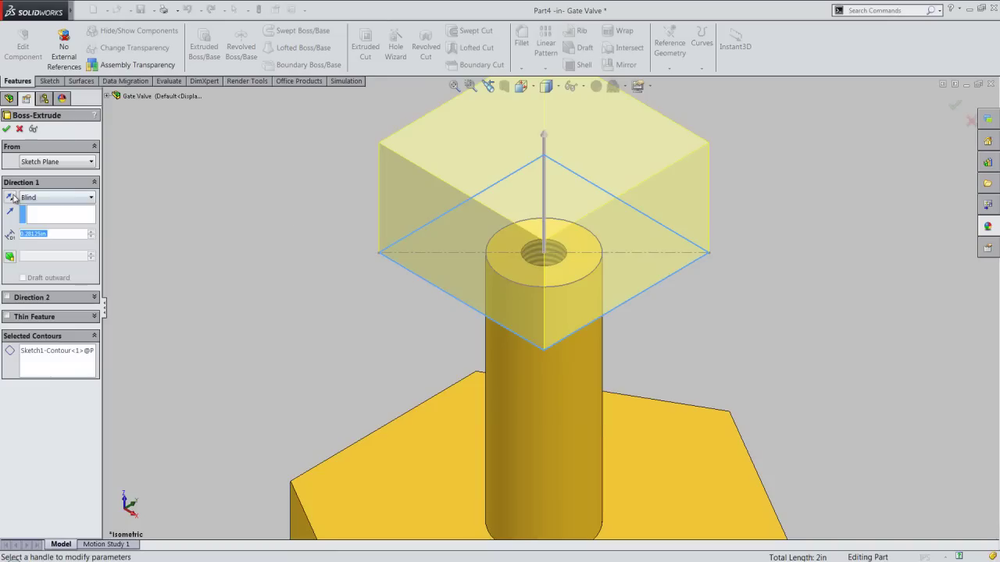
left_click(12, 197)
Add the ring region to the contours and extrude 0.187 in deep
left_click(69, 370)
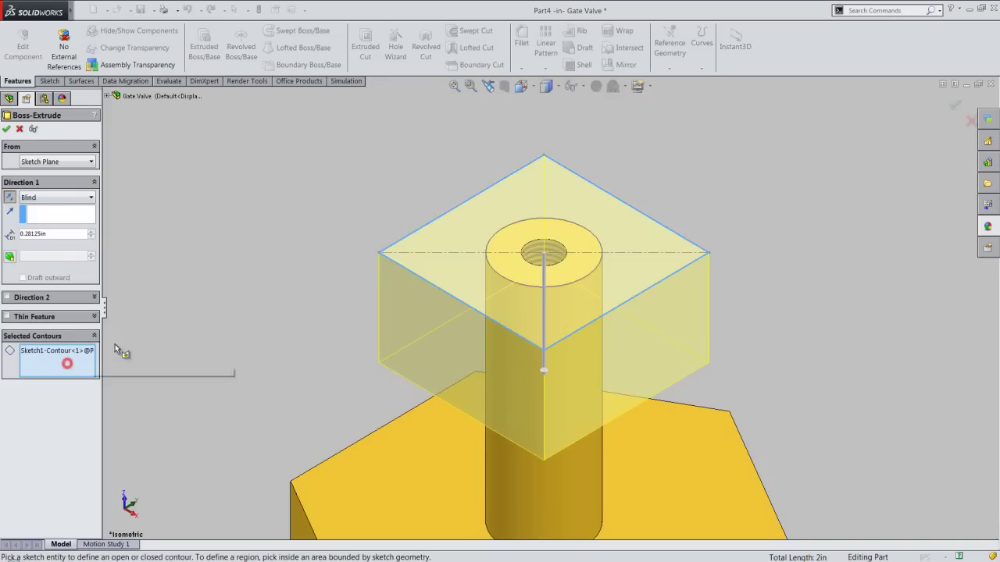
left_click(506, 272)
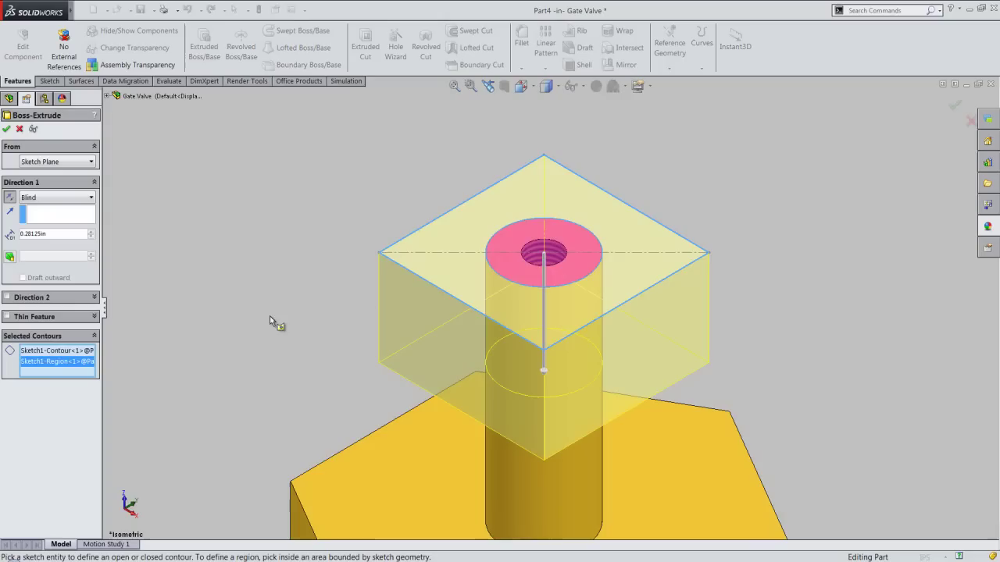
double_click(35, 233)
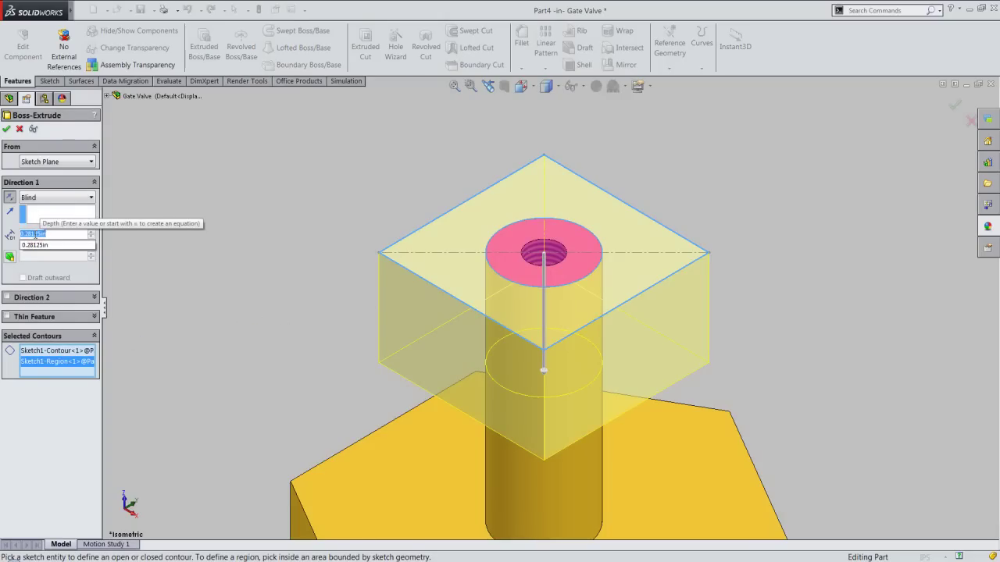
type("187")
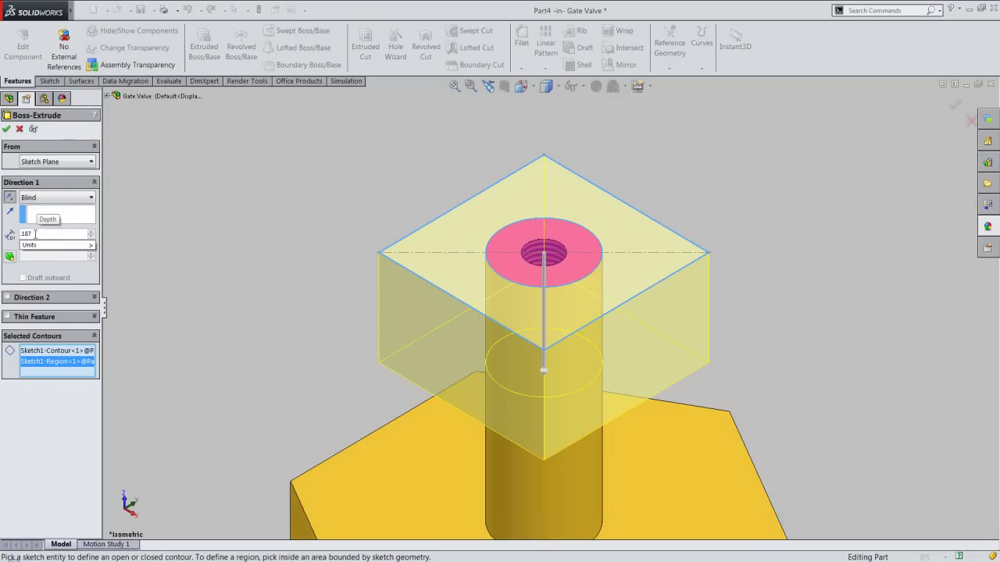
key("Return")
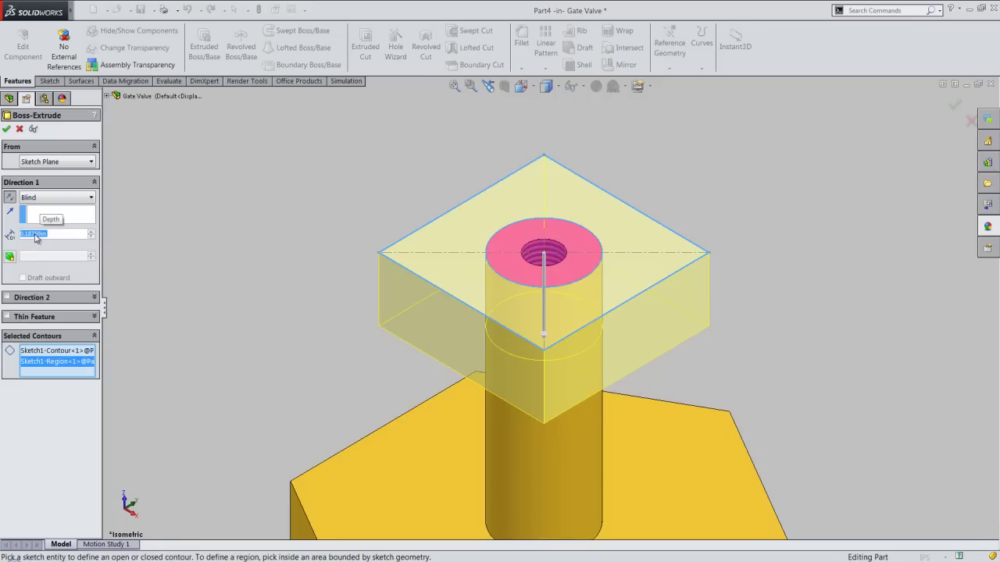
key("Return")
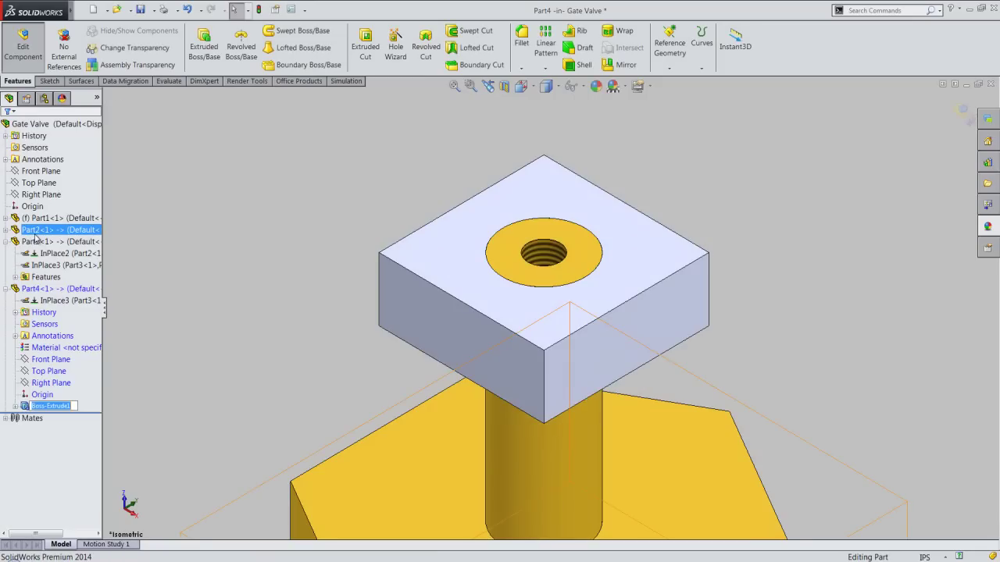
Apply a plain white colour appearance (RGB 255, 255, 255) to Part4's block
left_click(302, 179)
left_click(597, 87)
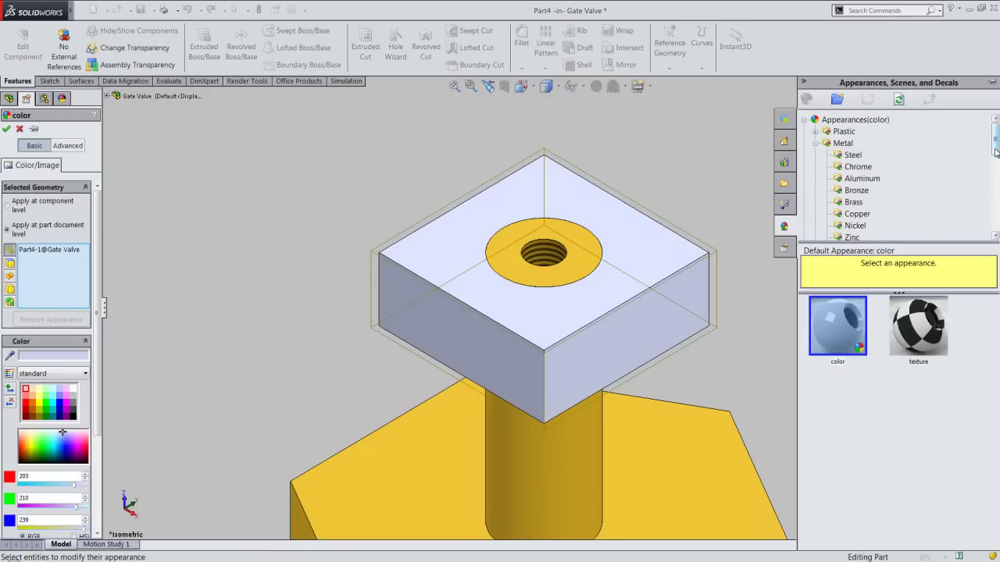
scroll(995, 152, "down", 1)
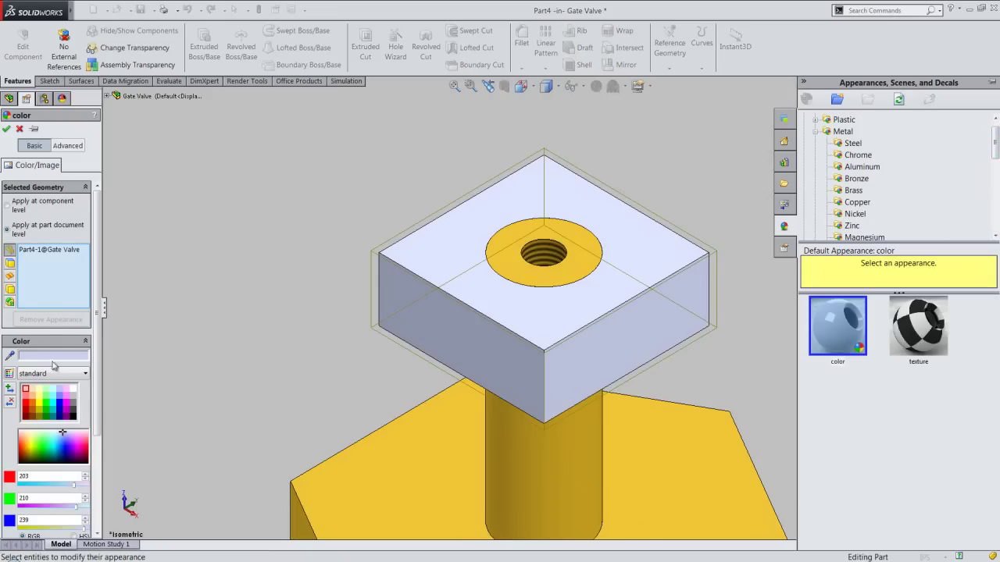
left_click(75, 390)
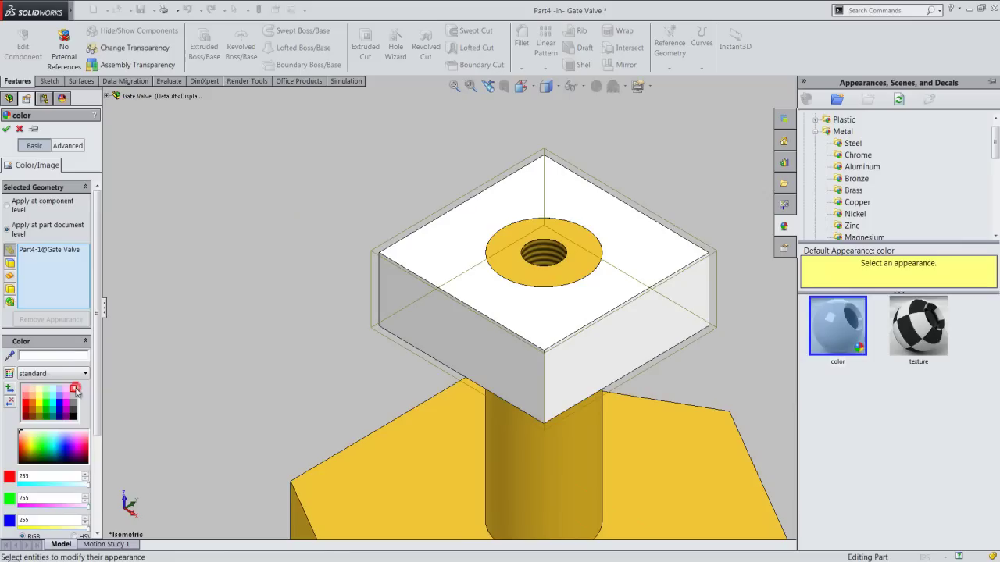
left_click(7, 130)
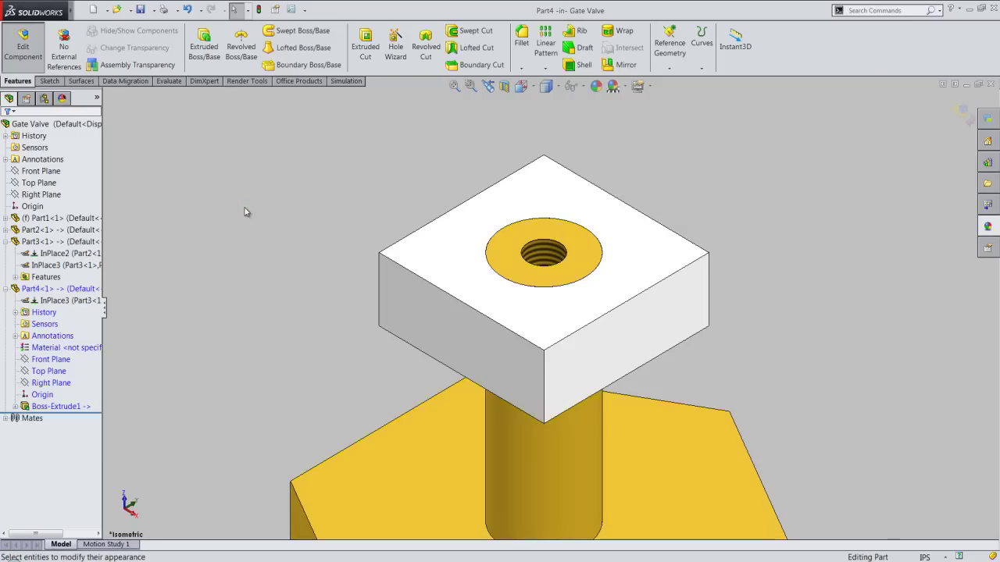
Select Part4's Top Plane in the FeatureManager tree and start Sketch3 on it
left_click(51, 359)
left_click(51, 371)
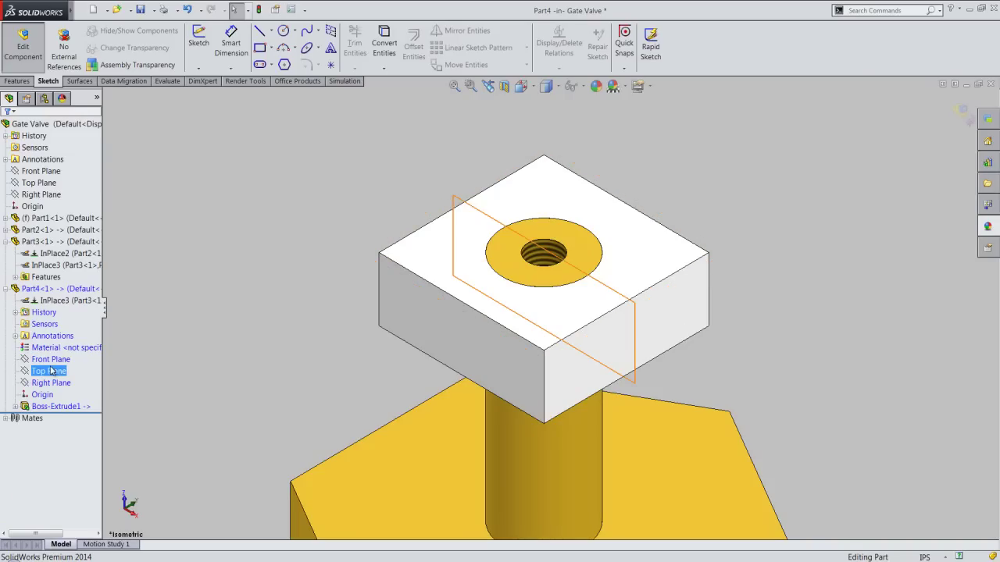
left_click(50, 373)
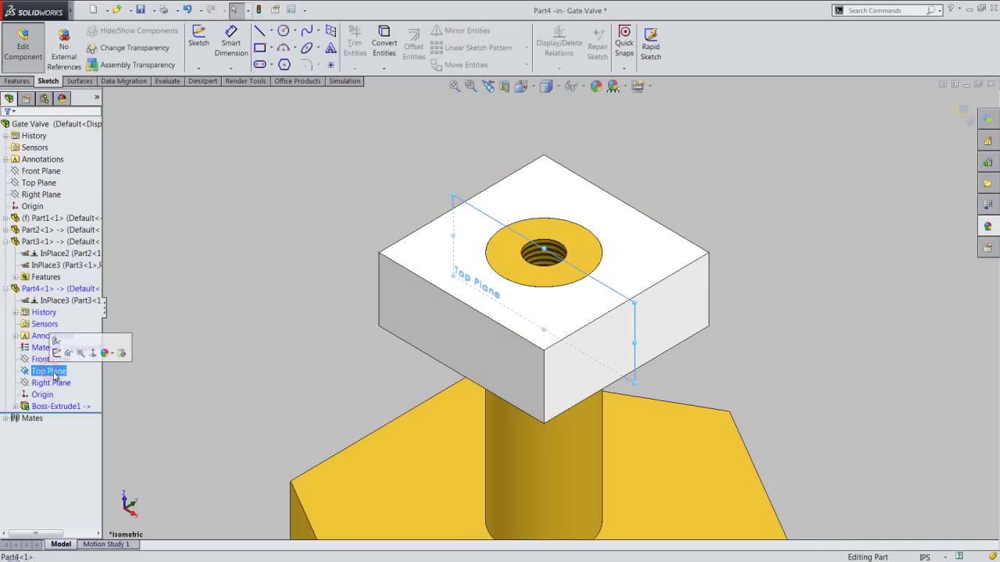
left_click(58, 353)
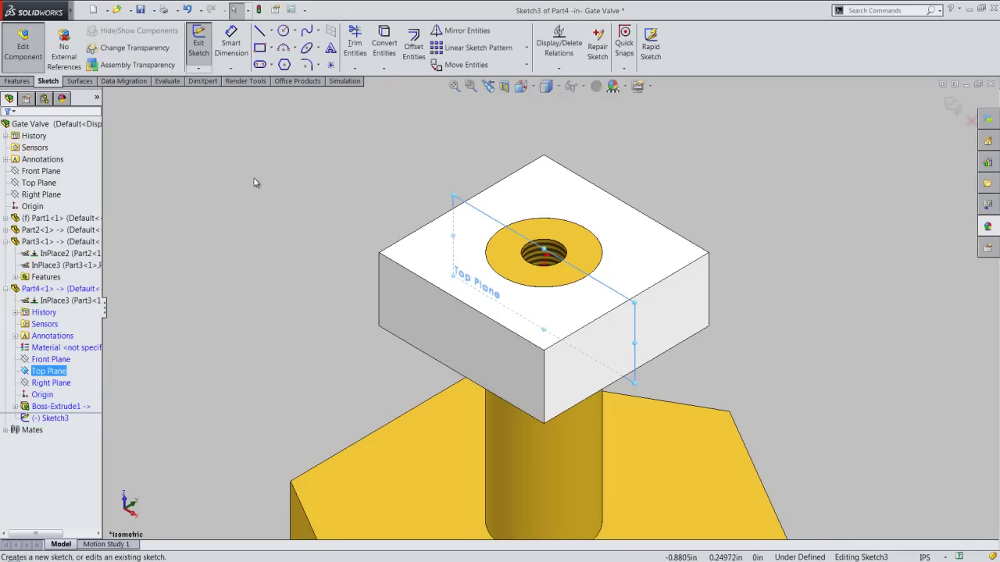
Switch to the Front view orientation and adjust the zoom on the block
left_click(520, 88)
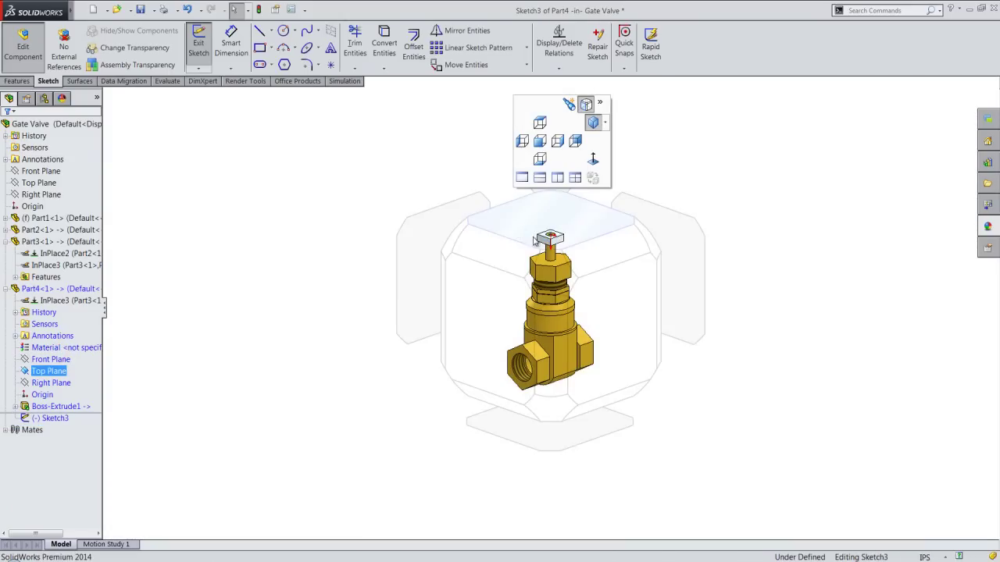
left_click(499, 307)
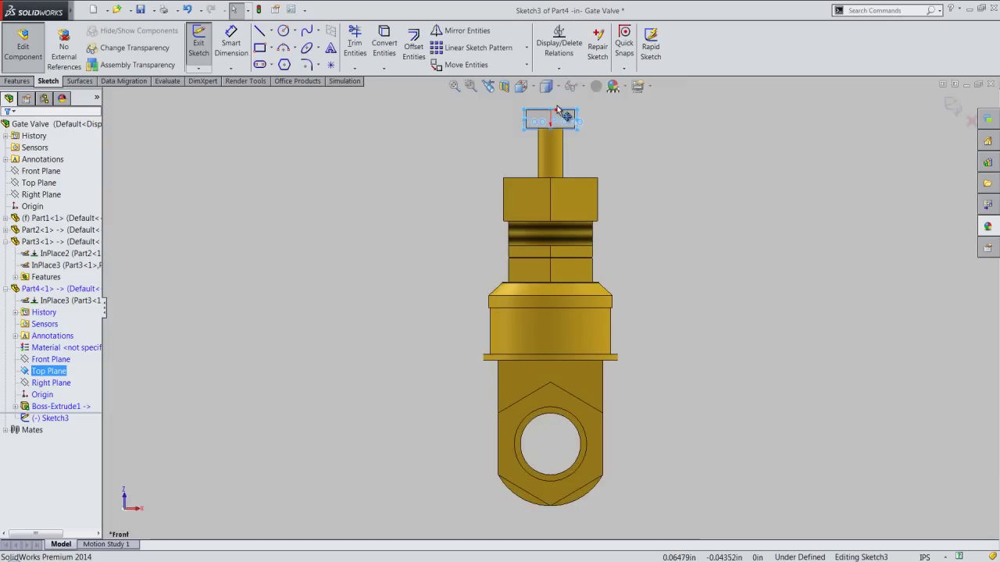
scroll(530, 192, "up", 2)
scroll(549, 163, "down", 3)
scroll(560, 203, "down", 2)
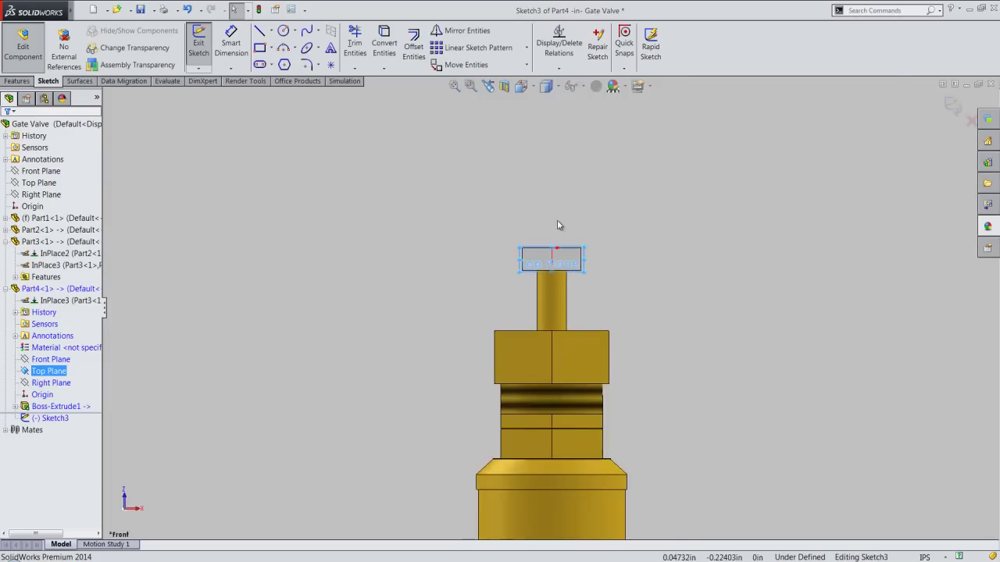
Turn Section View on and off, then zoom in on the stem top
left_click(503, 85)
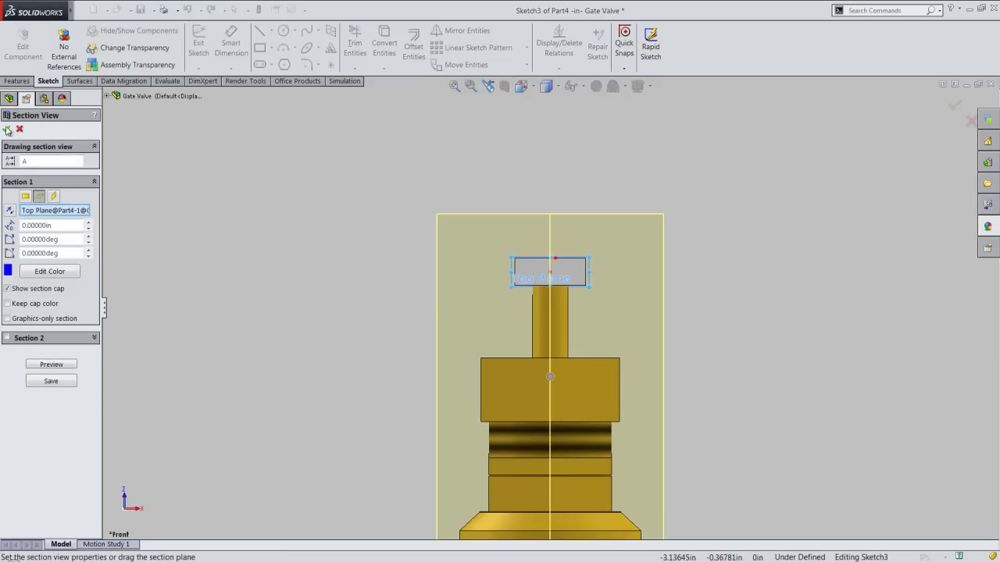
left_click(6, 129)
scroll(529, 267, "down", 1)
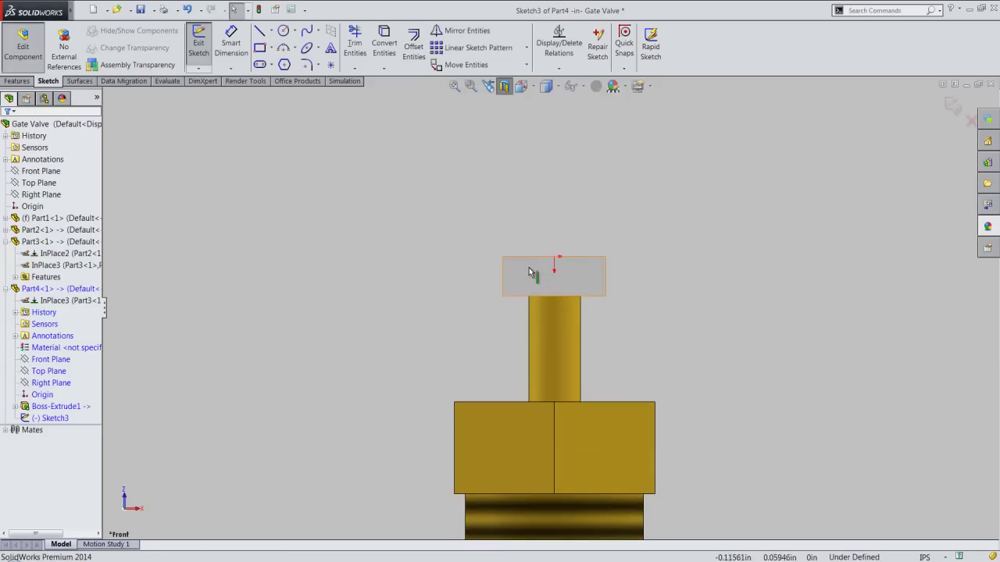
scroll(527, 267, "down", 1)
scroll(527, 264, "down", 1)
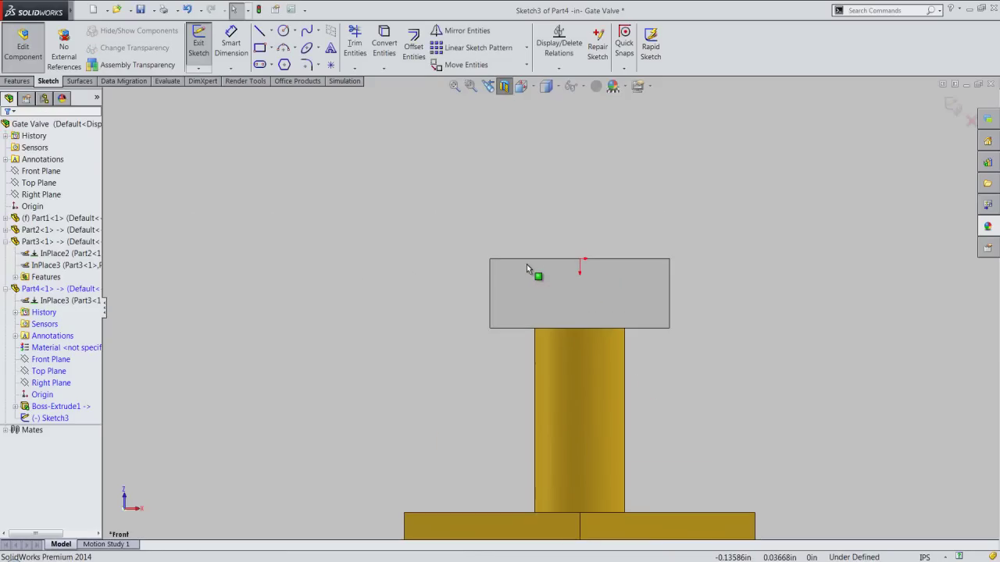
left_click(448, 238)
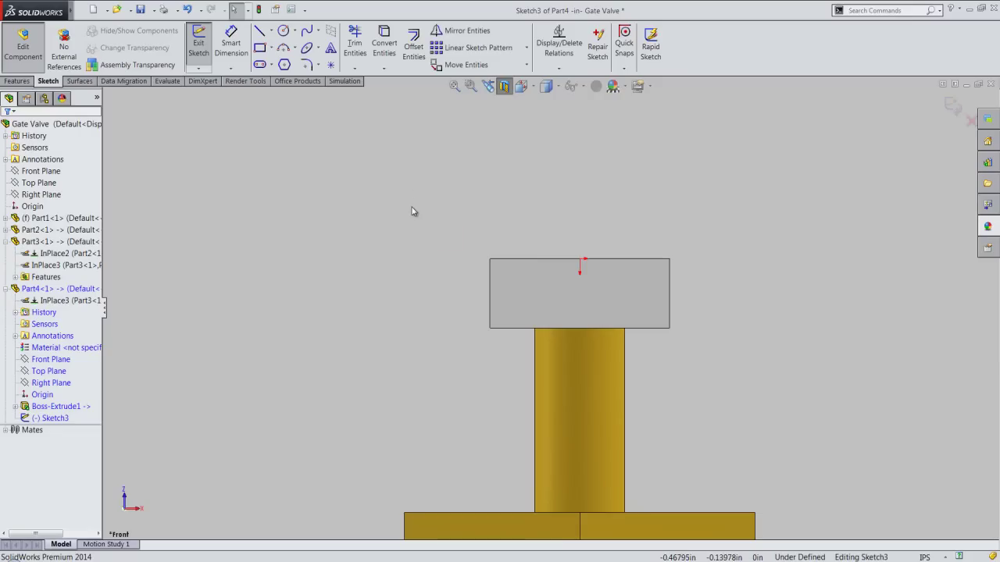
left_click(449, 219)
Create Intersection Curves of Part4 in Sketch3, tracing the block's outline
left_click(384, 68)
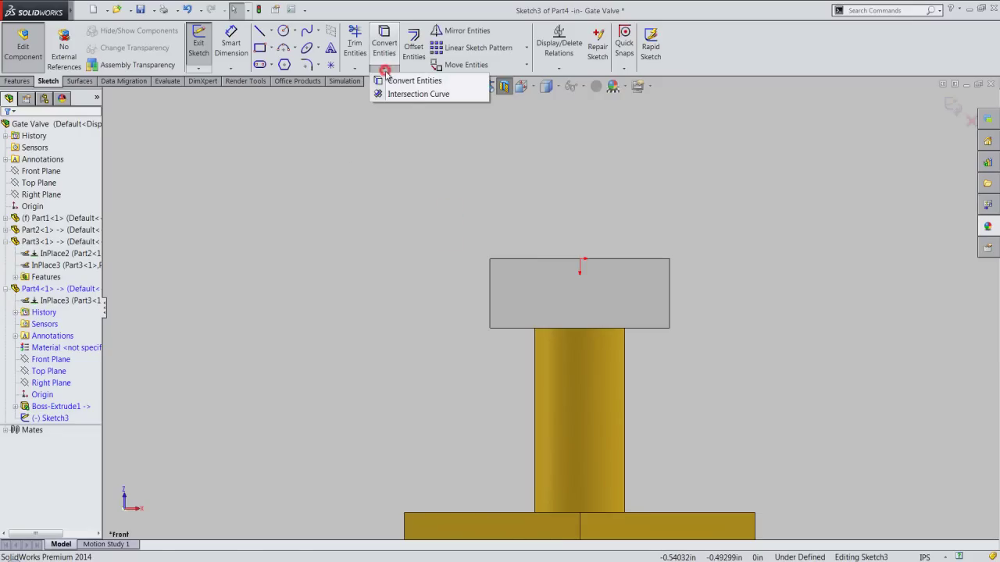
left_click(414, 94)
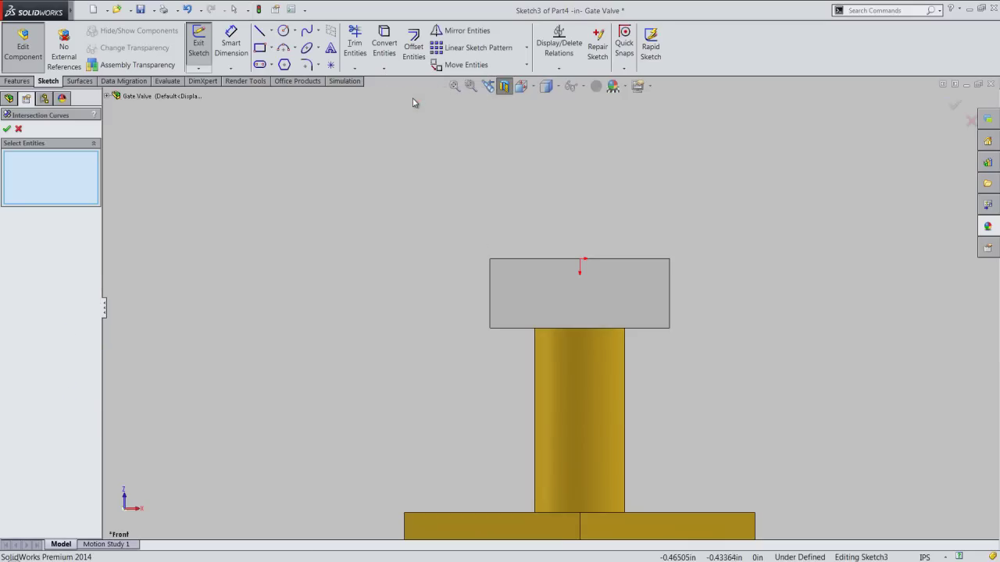
left_click(108, 96)
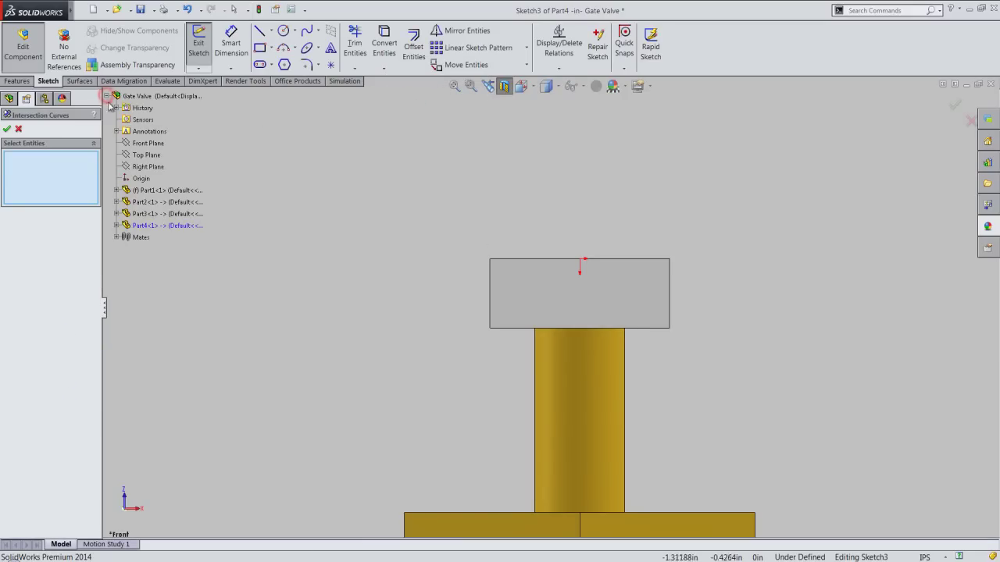
left_click(144, 225)
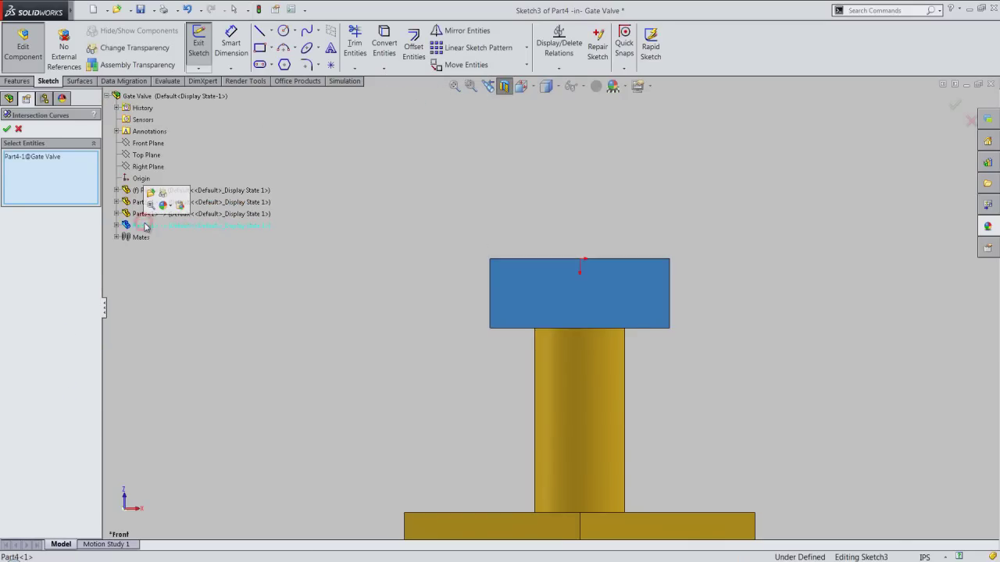
left_click(7, 129)
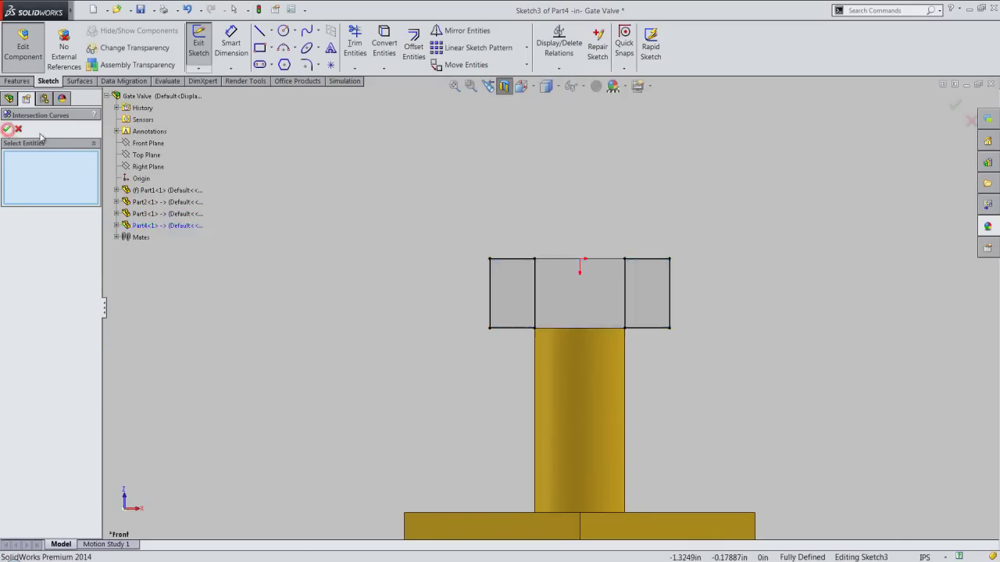
left_click(497, 182)
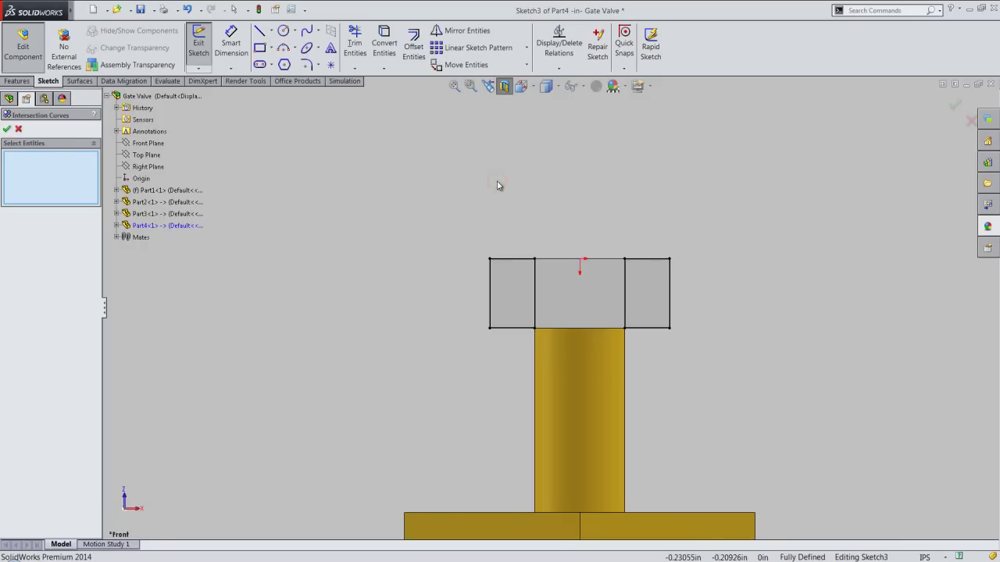
right_click(462, 212)
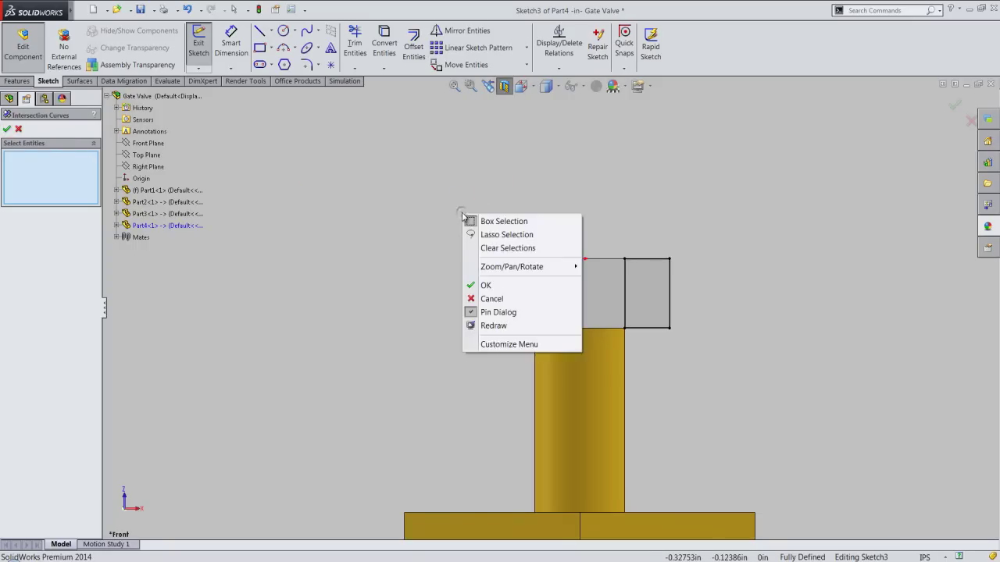
left_click(474, 285)
Convert the box-selected outline lines to construction geometry
left_click_drag(452, 208, 727, 361)
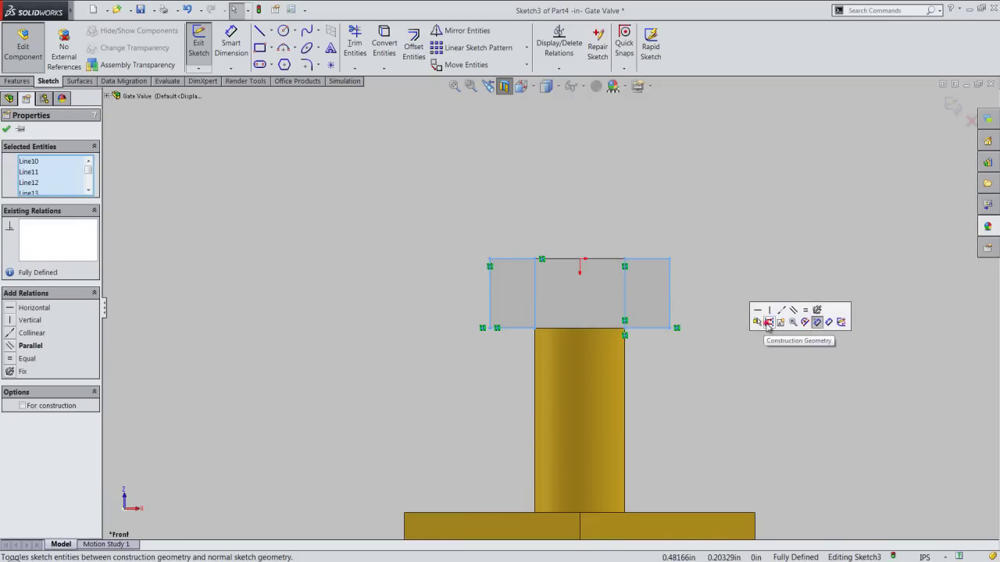
left_click(768, 322)
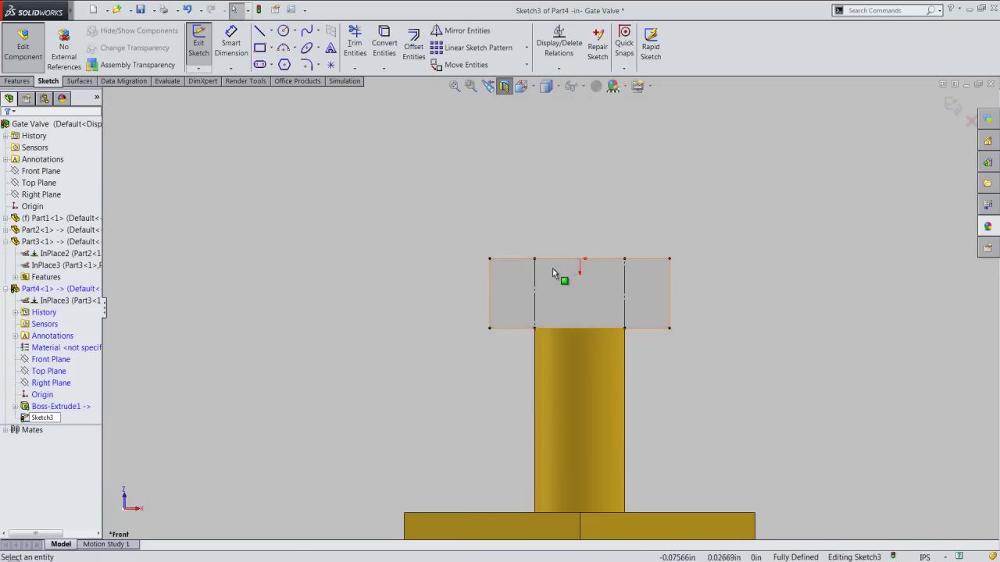
scroll(552, 269, "down", 1)
scroll(553, 269, "down", 1)
scroll(552, 268, "down", 1)
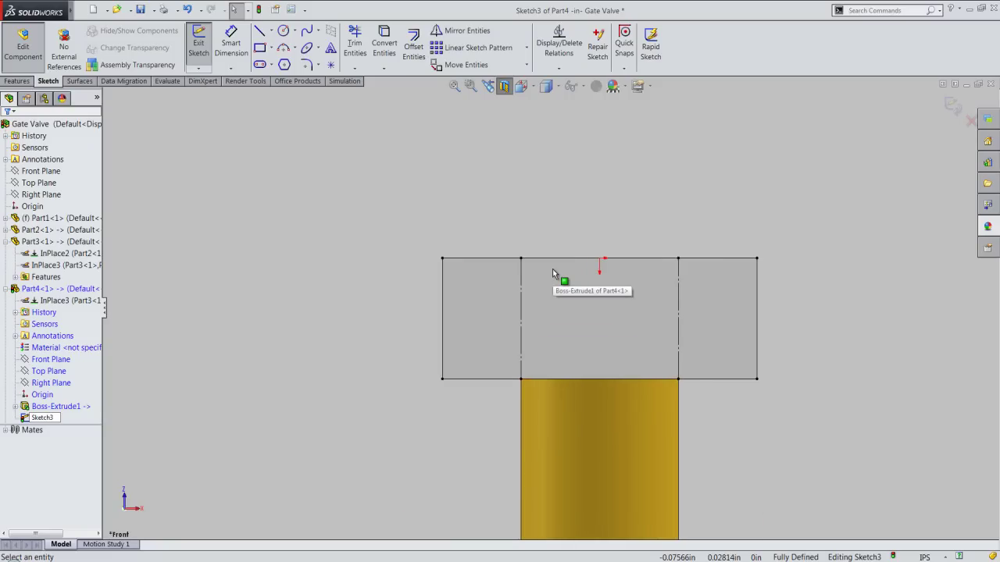
Draw the closed cap profile: a 0.5 base line, slanted end, top edge and vertical edge
right_click(228, 158)
left_click(251, 141)
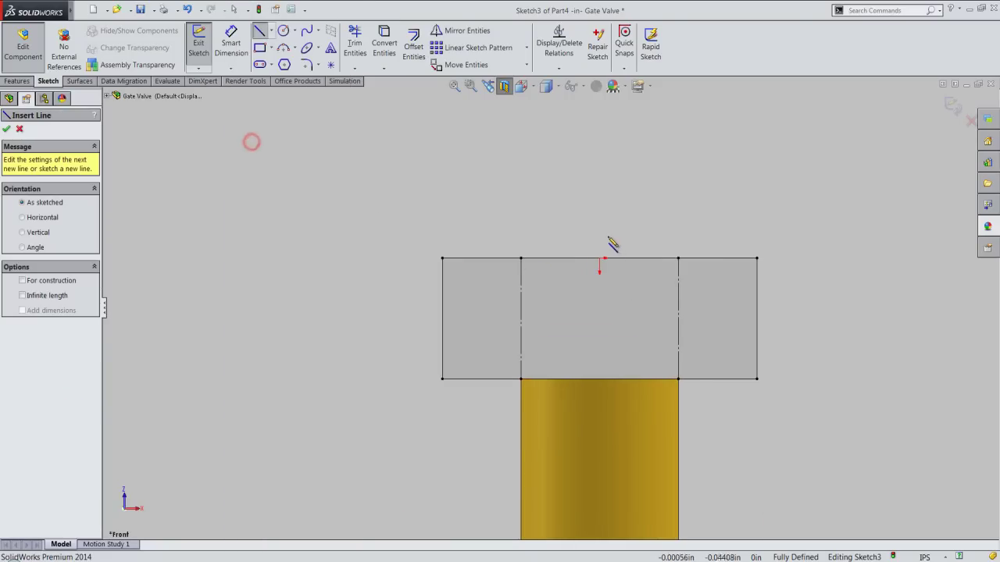
left_click(599, 258)
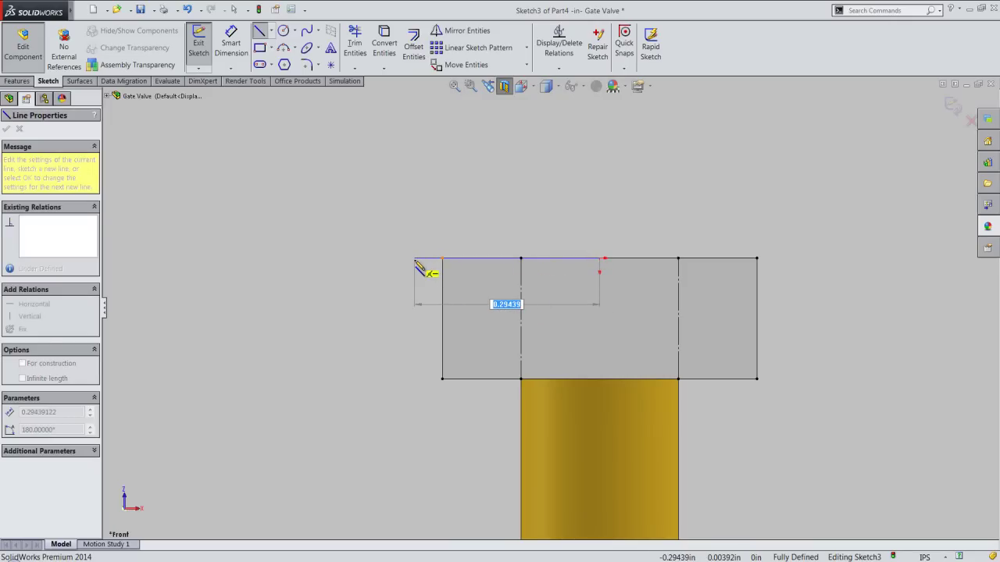
key("BackSpace")
type("0.50000")
key("Return")
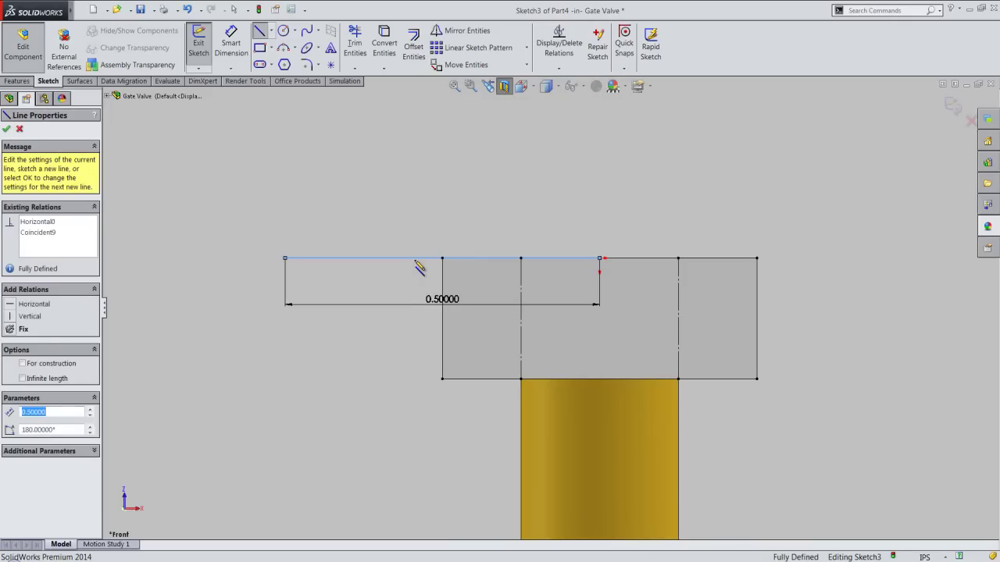
left_click(273, 225)
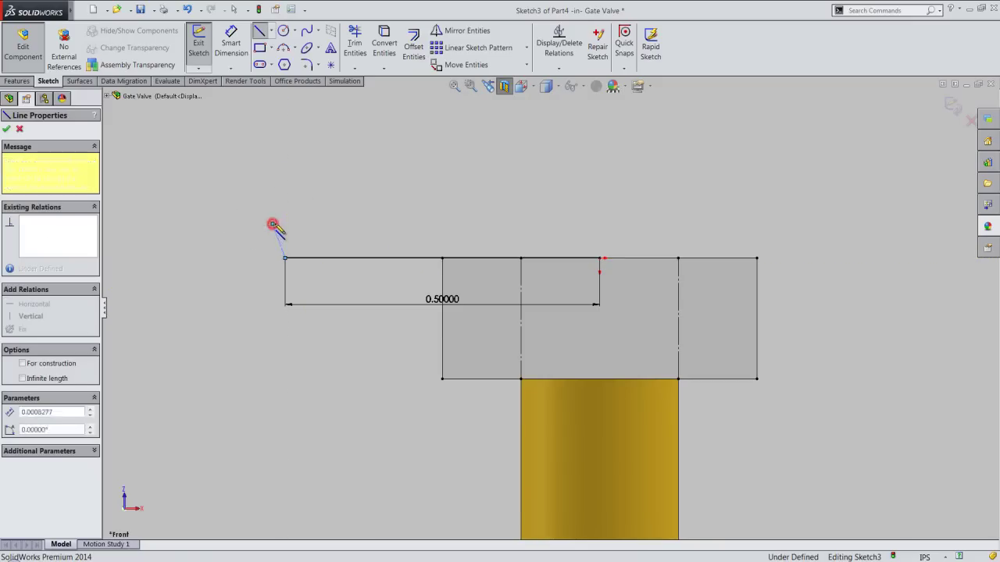
left_click(600, 223)
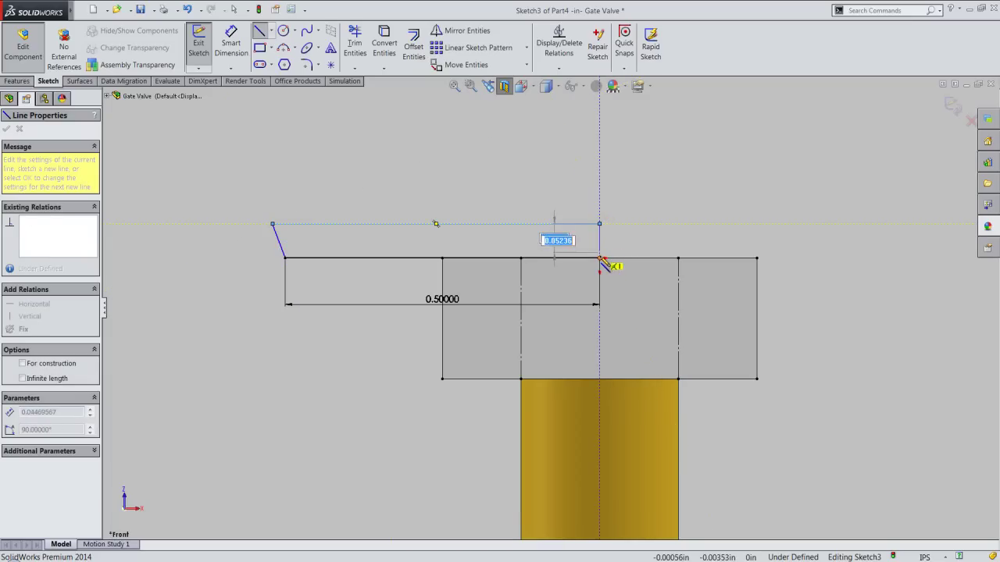
left_click(600, 257)
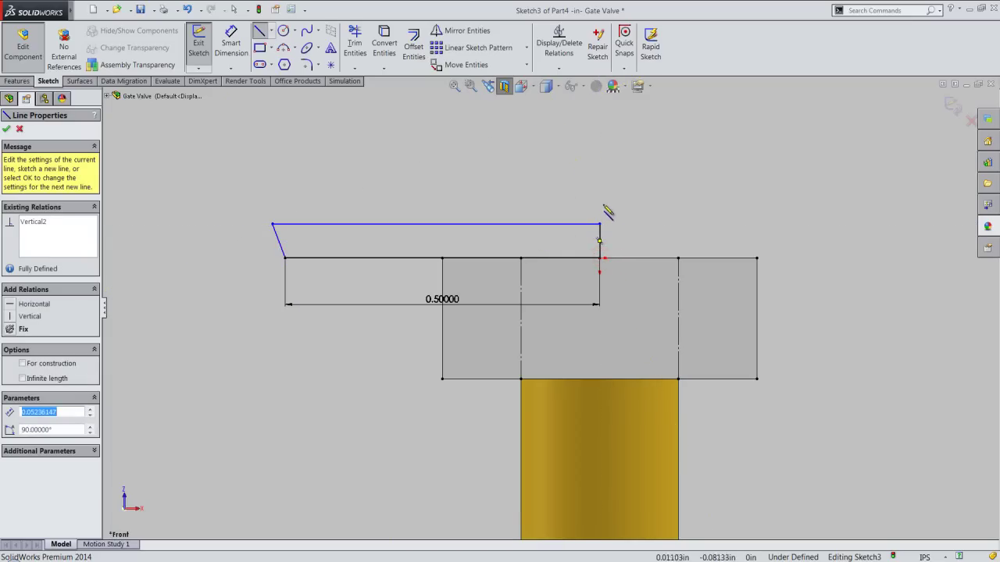
Dimension the profile's top edge width to 0.50781 in
right_click(486, 174)
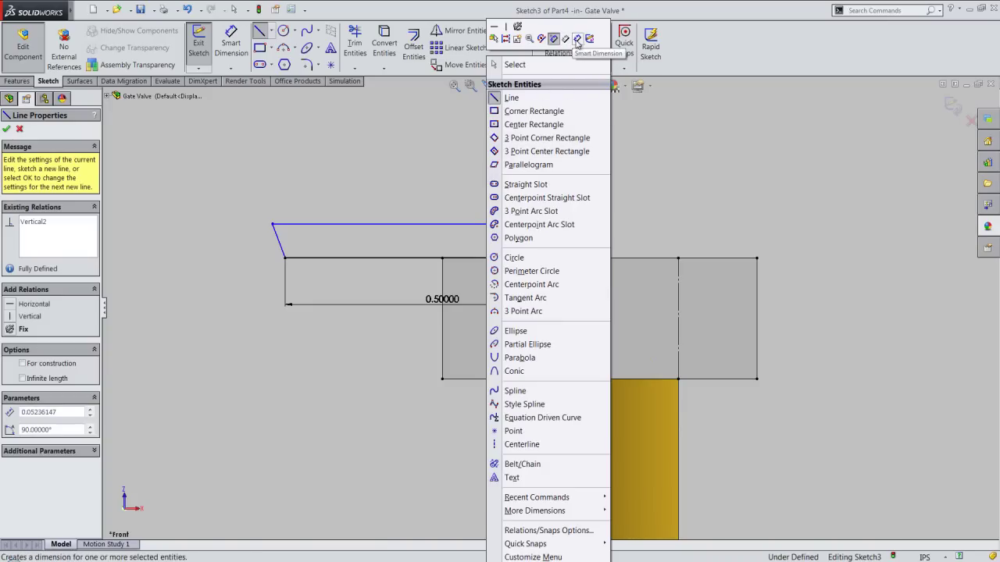
left_click(578, 44)
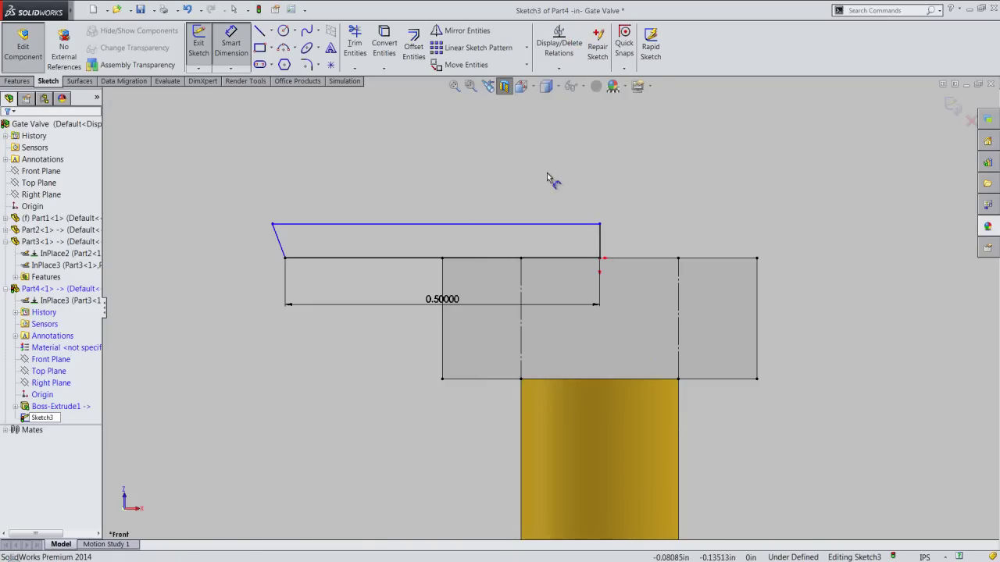
left_click(522, 227)
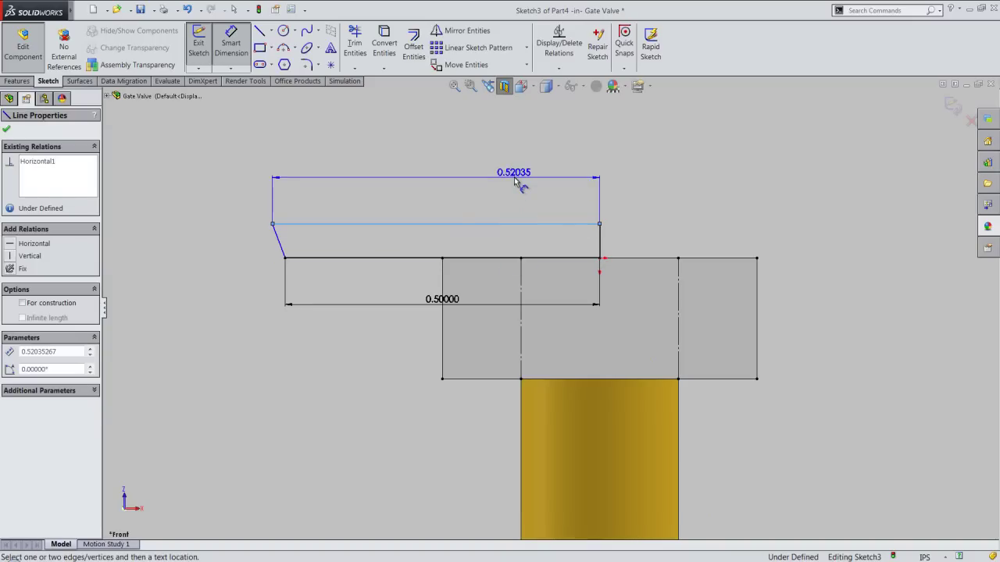
left_click(516, 180)
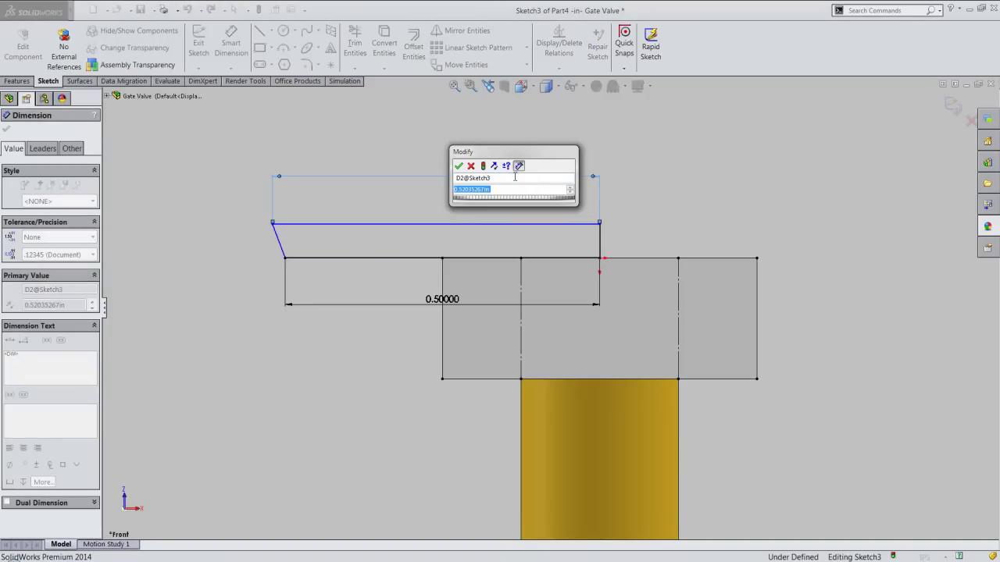
type(".50")
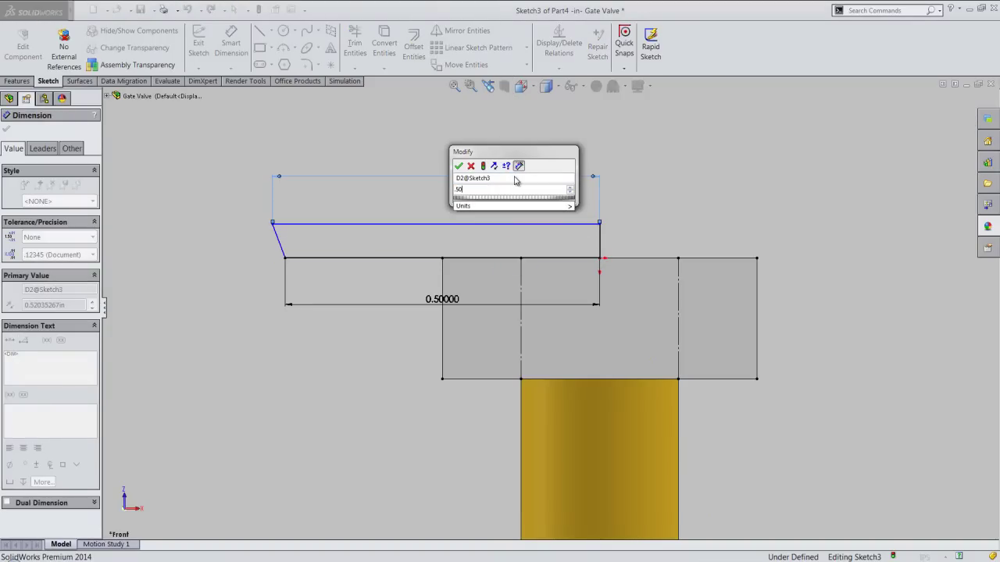
type("781")
key("Return")
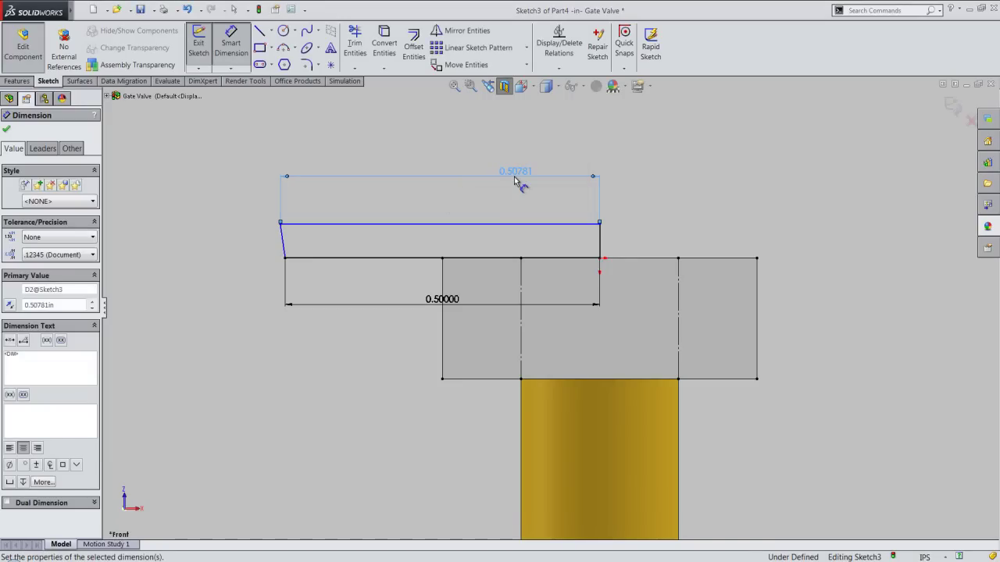
left_click(514, 192)
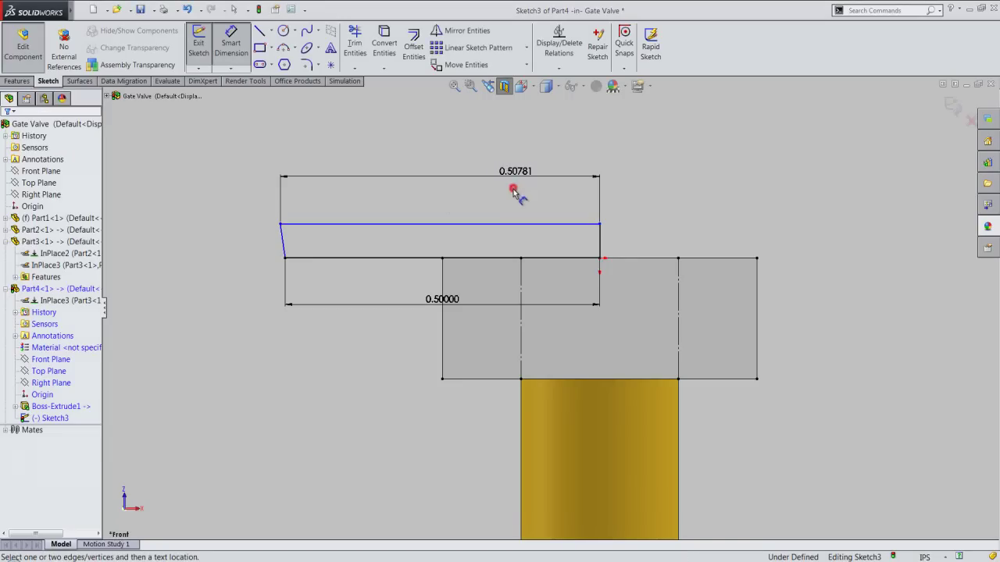
Dimension the profile's thickness to 0.03125 in, fully defining the sketch
left_click(538, 225)
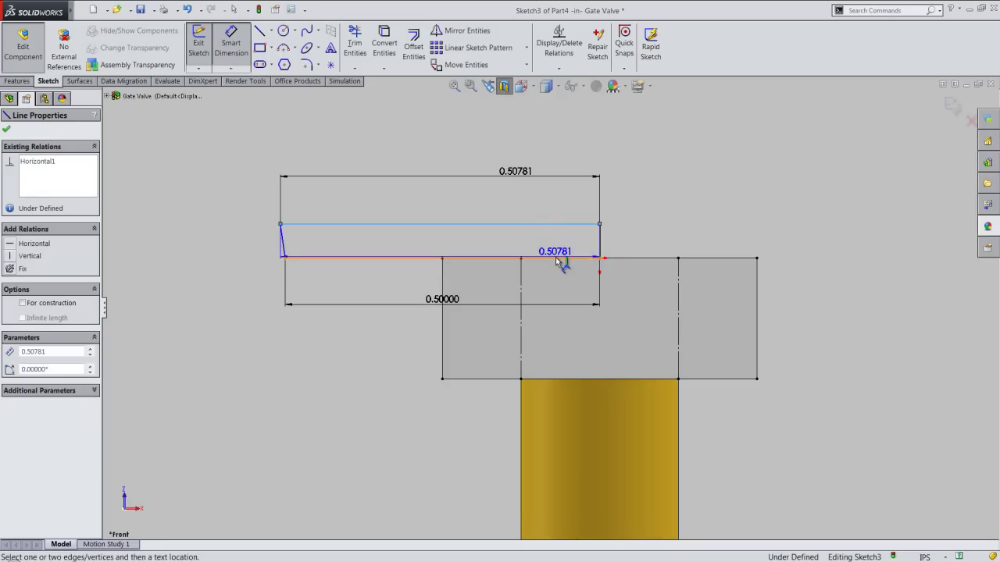
left_click(560, 259)
left_click(628, 240)
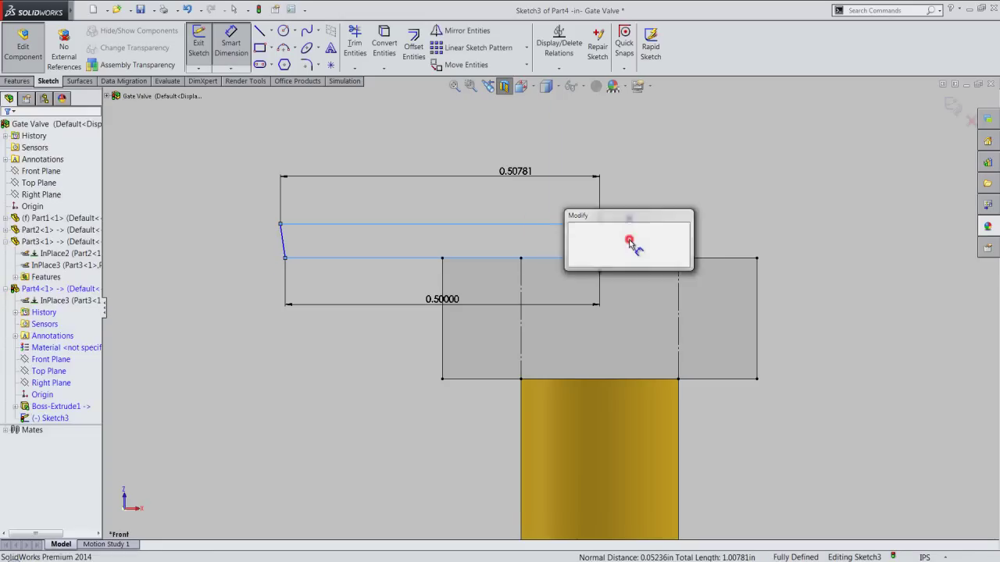
type(".03125")
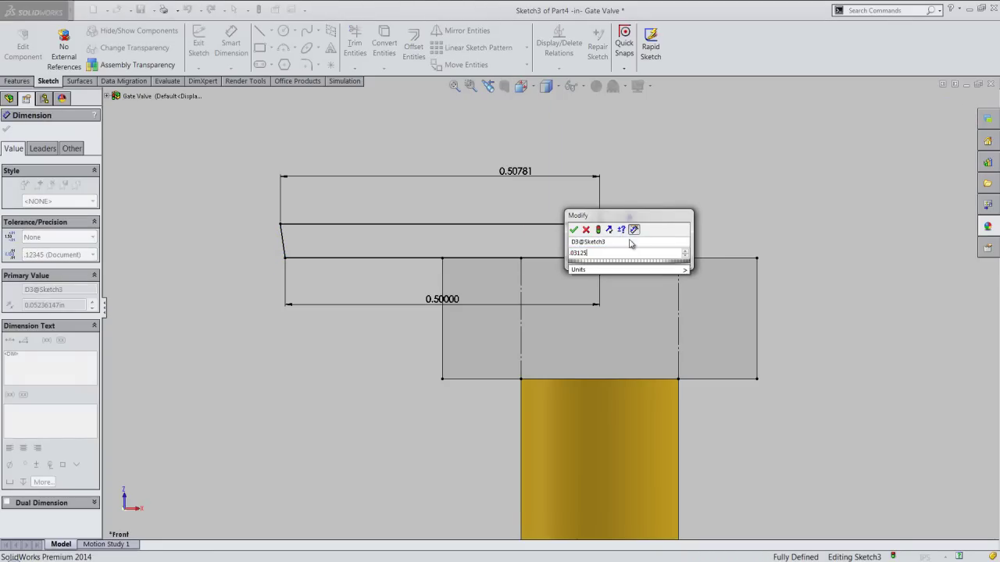
key("Return")
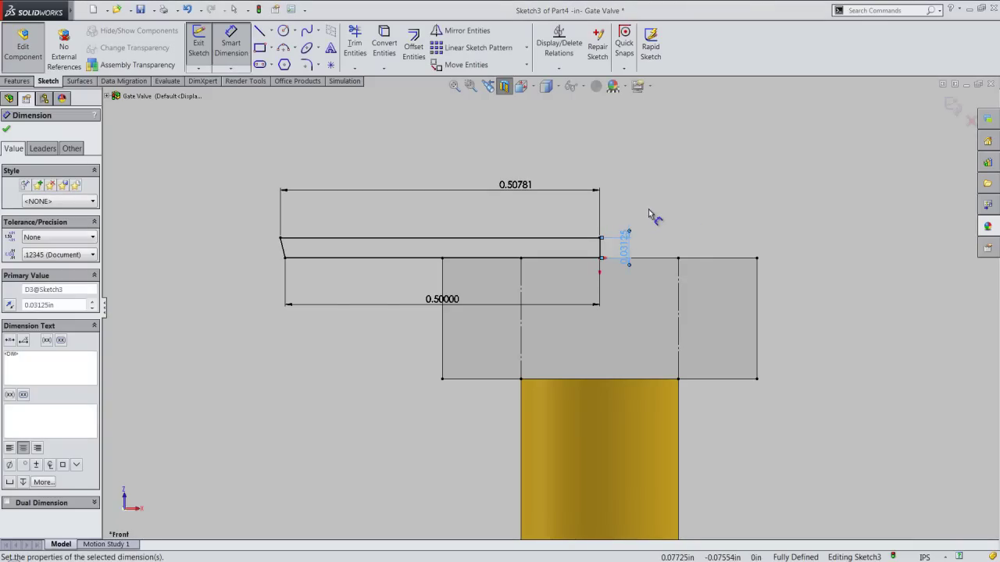
right_click(648, 210)
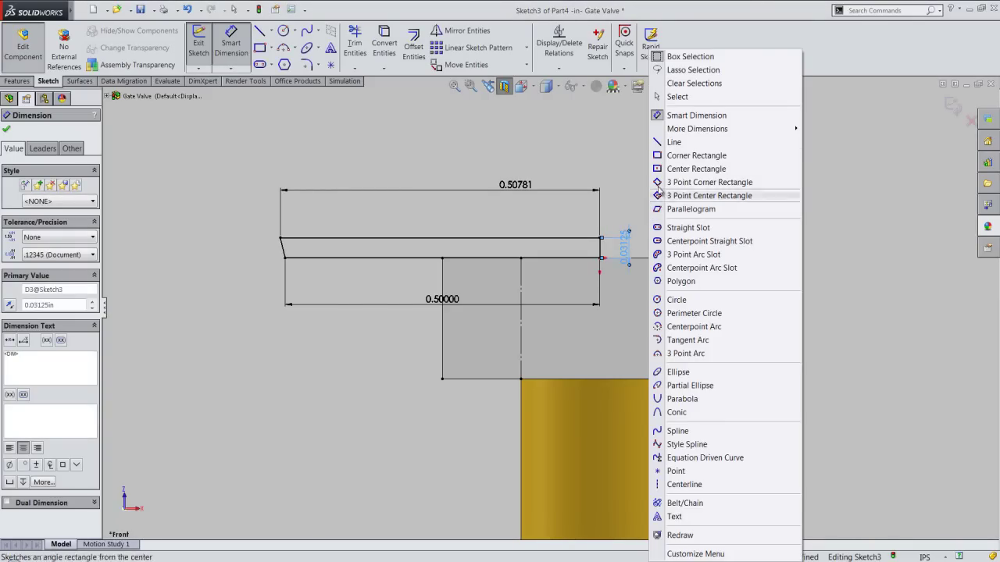
left_click(677, 97)
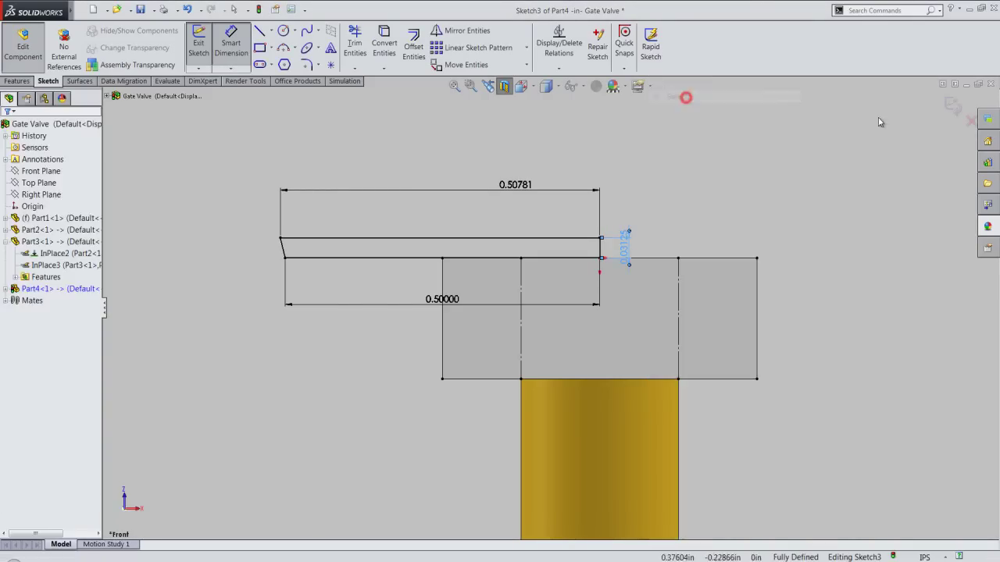
Revolve the cap profile 360° about its short vertical line into a thin disc
left_click(951, 107)
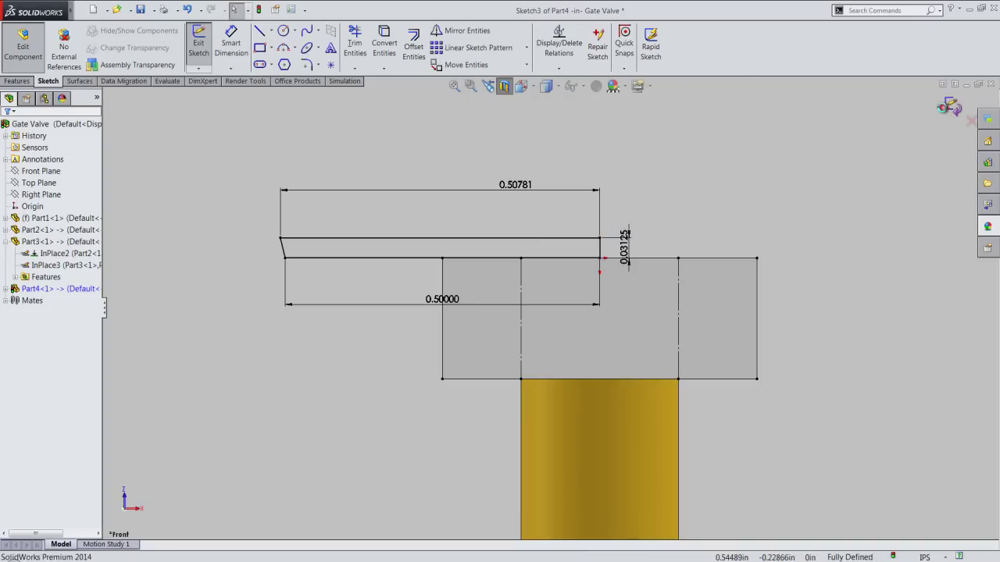
left_click(601, 249)
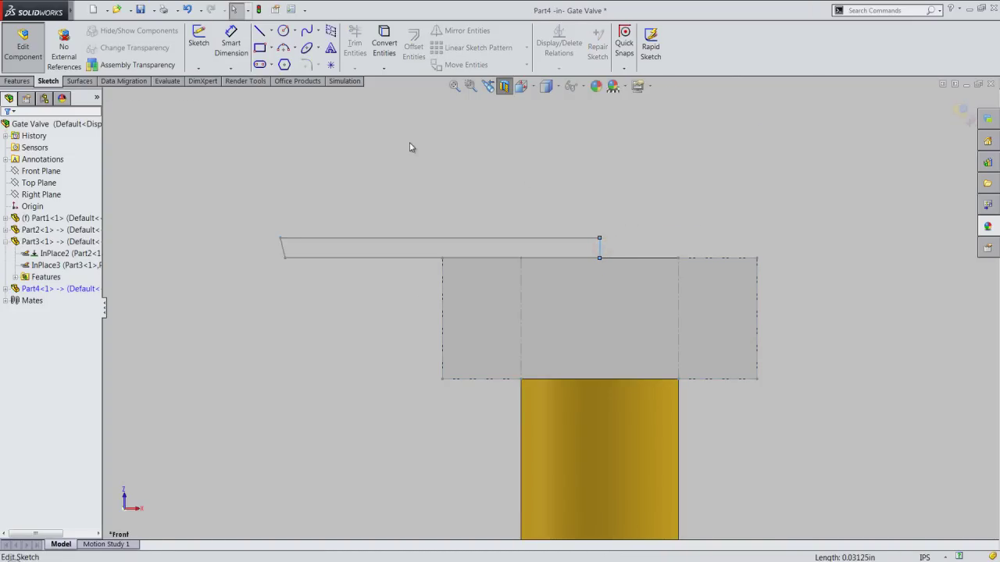
left_click(17, 81)
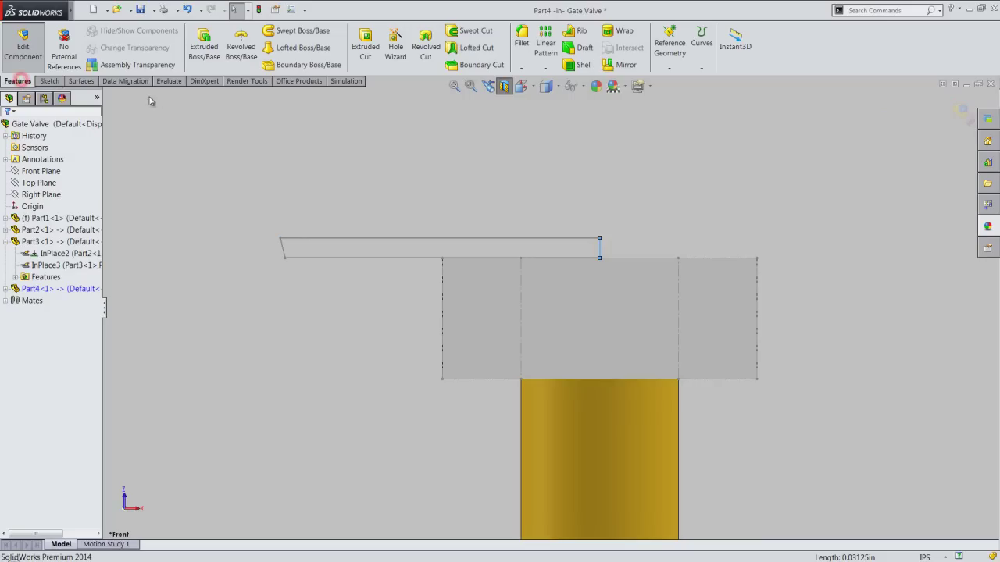
left_click(246, 62)
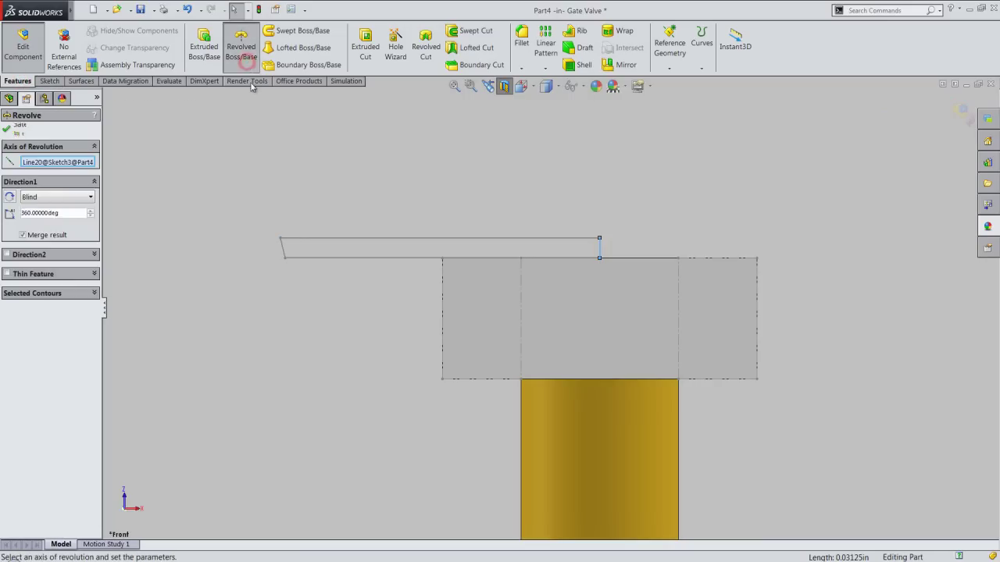
left_click(6, 127)
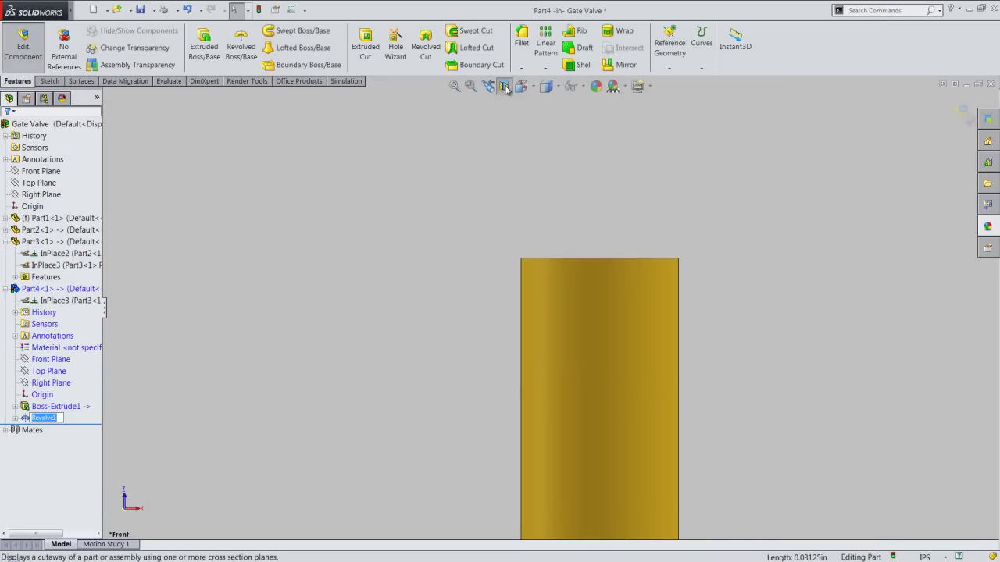
Turn off Section View and view the whole valve in Isometric
left_click(504, 86)
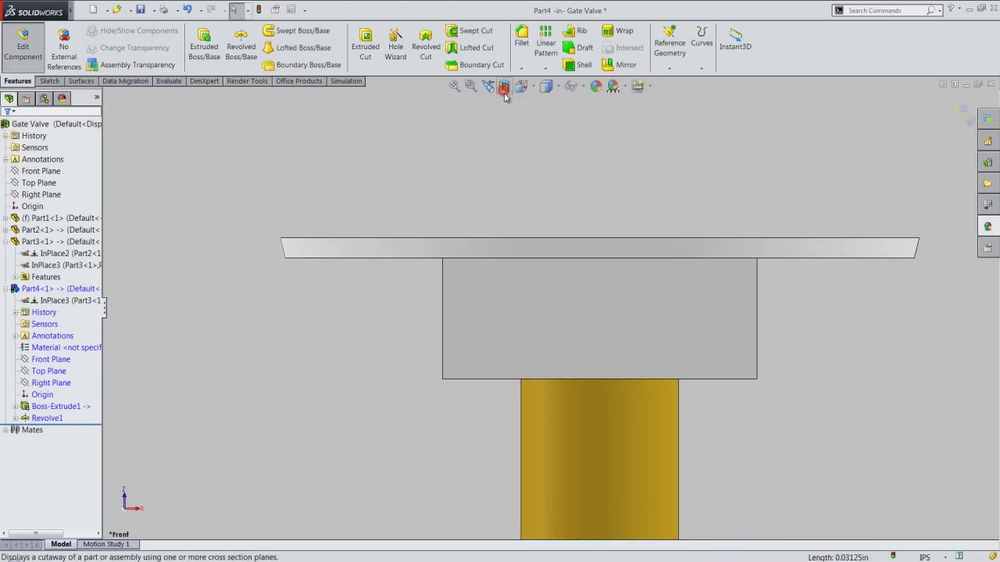
left_click(557, 86)
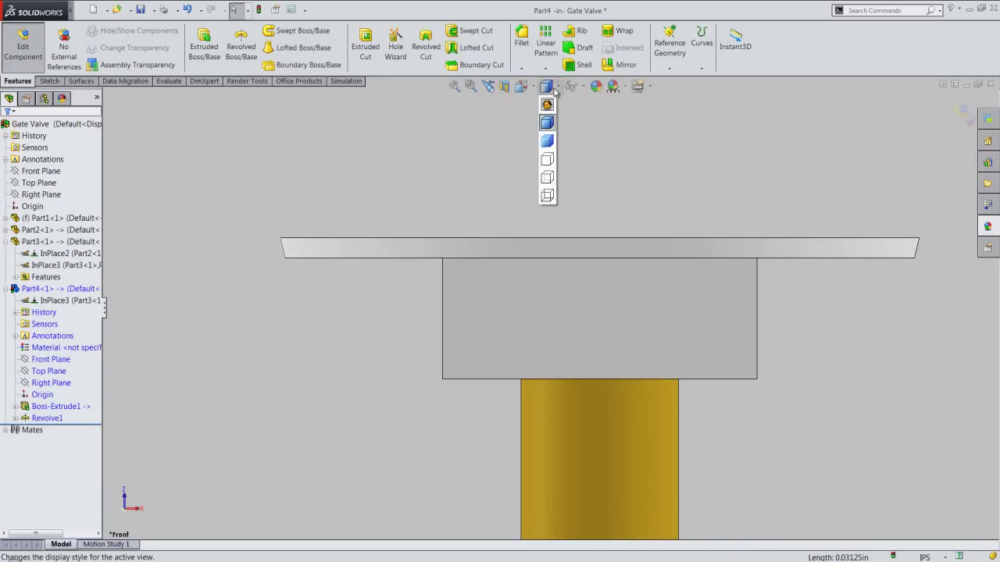
key("ctrl+7")
key("space")
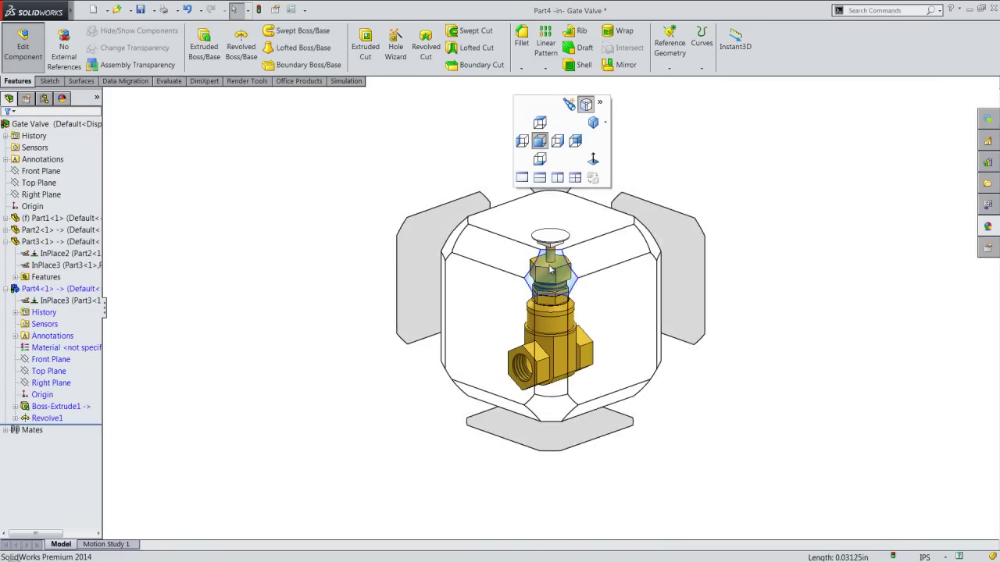
scroll(551, 269, "down", 5)
scroll(547, 156, "down", 3)
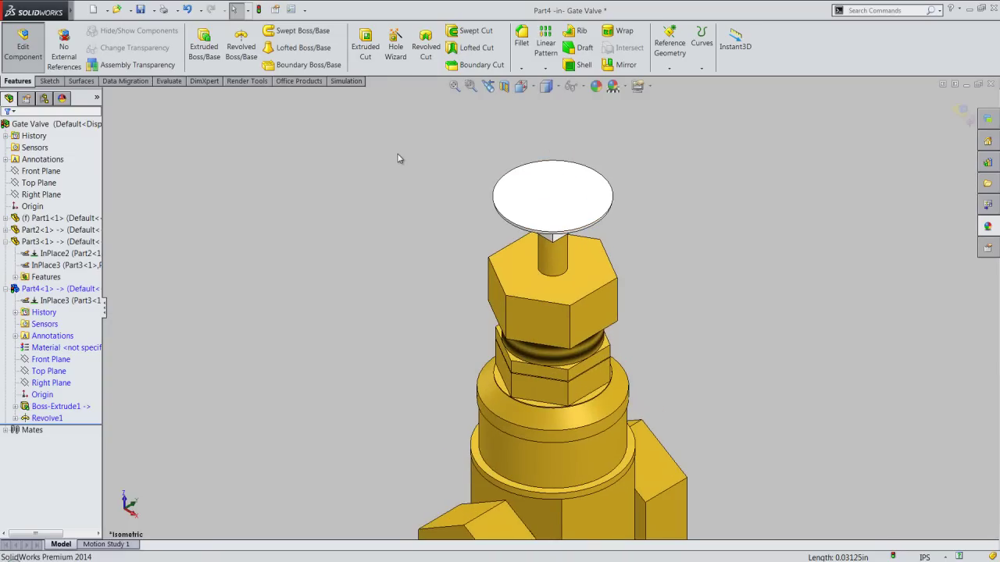
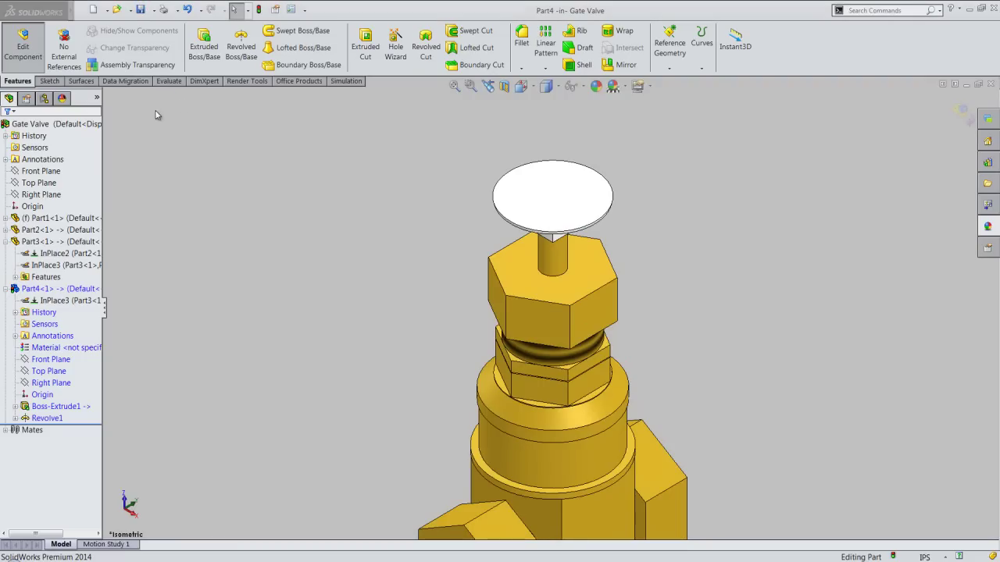
Start a new sketch on Part4's Top Plane
left_click(47, 81)
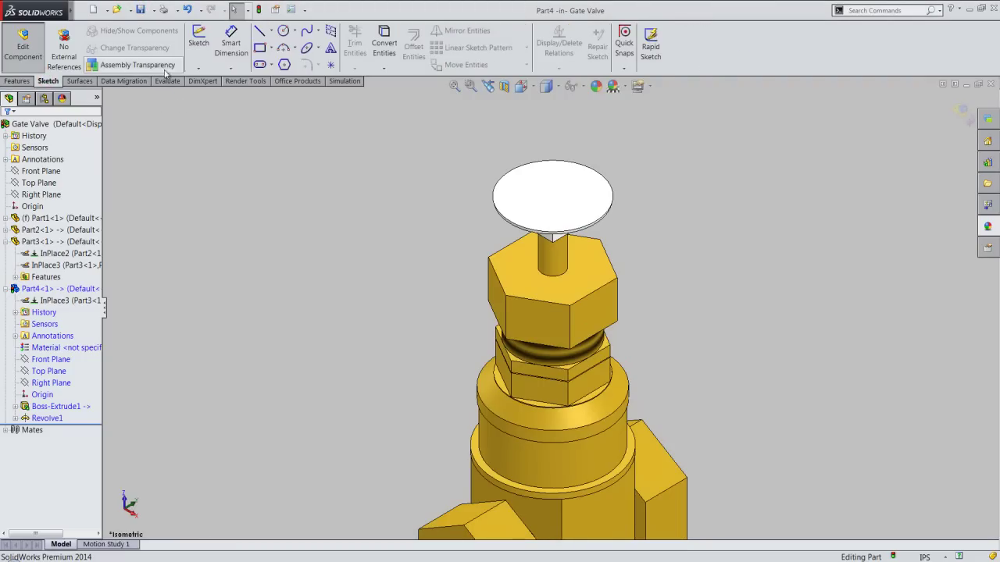
left_click(197, 49)
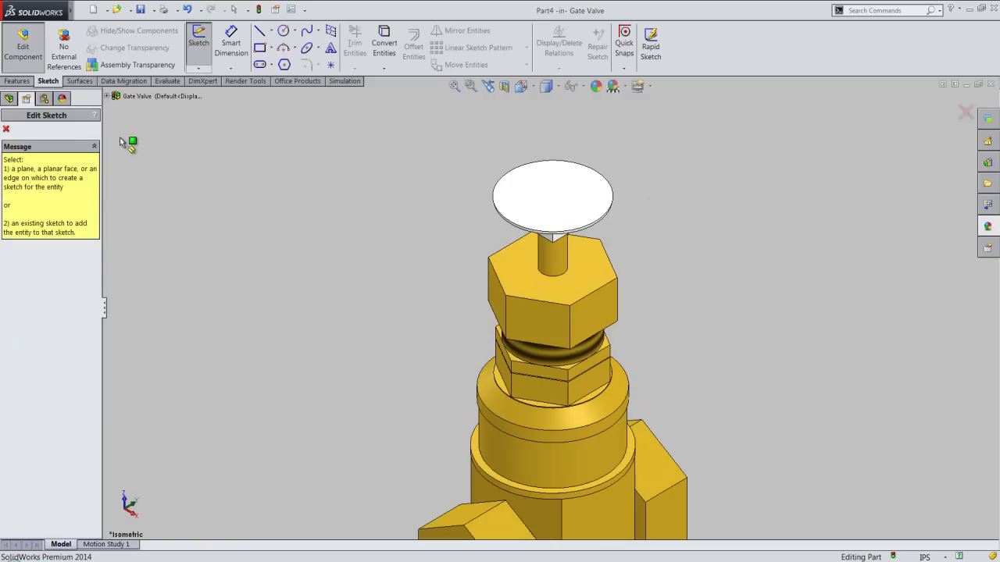
left_click(107, 96)
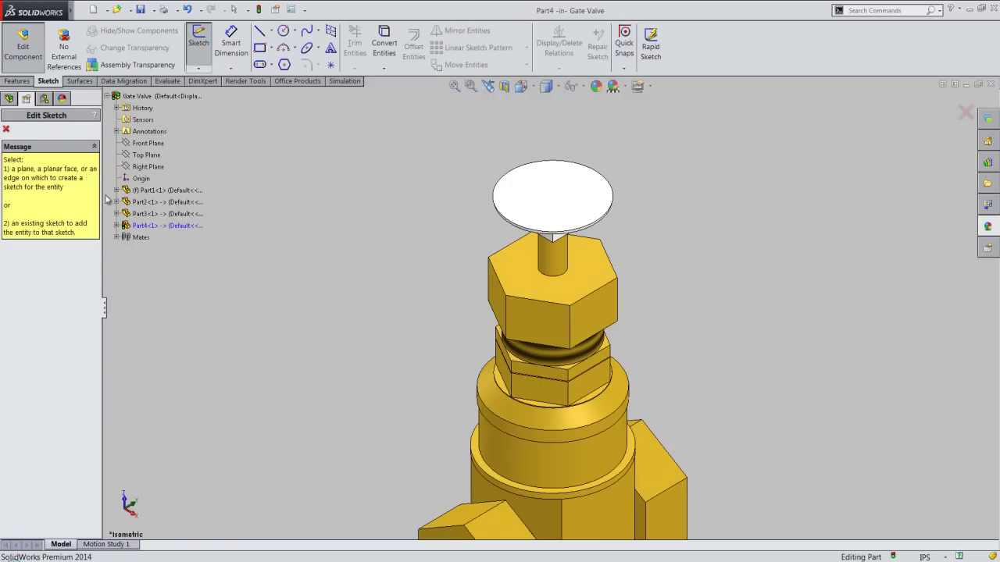
left_click(116, 226)
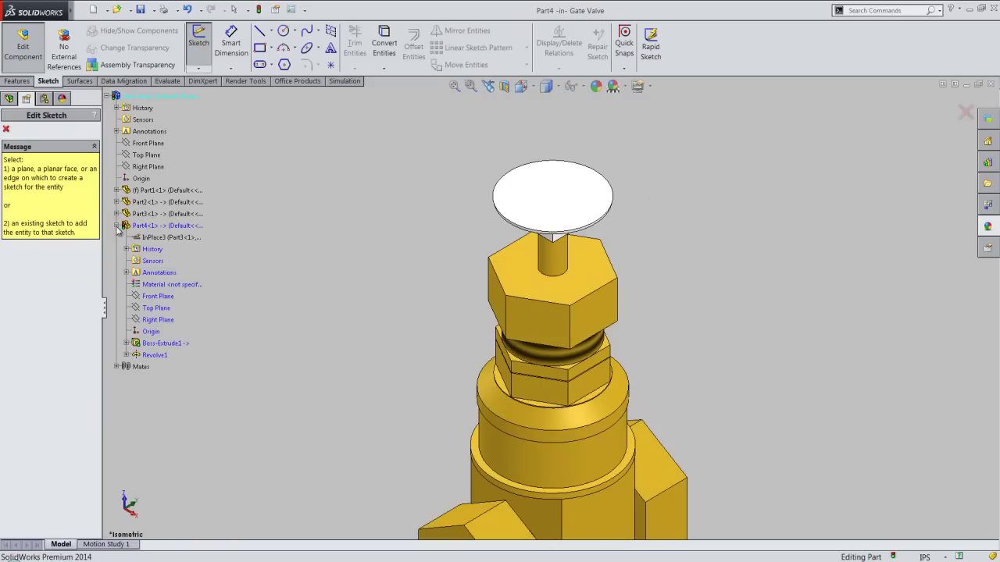
left_click(156, 310)
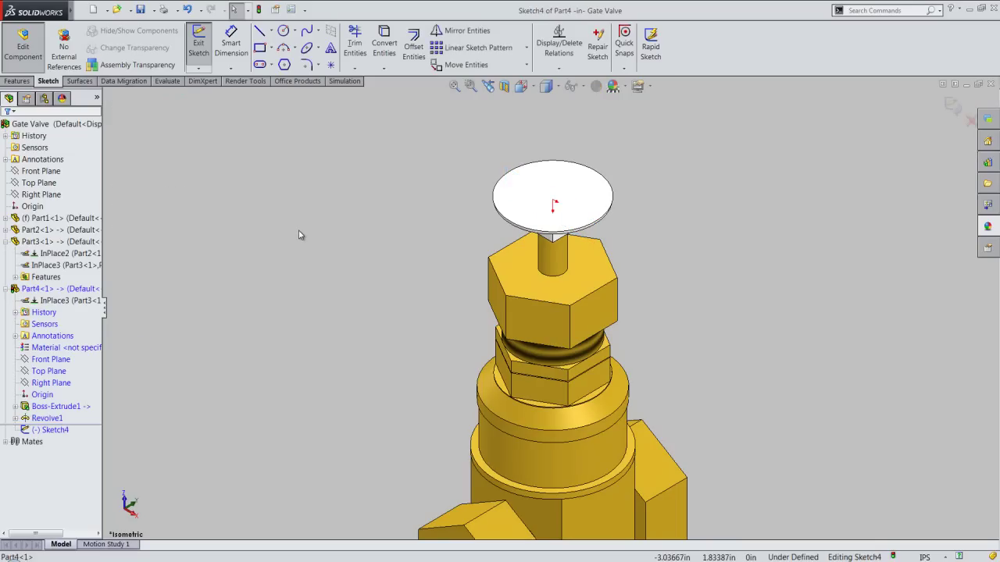
Convert Part4's intersection curves into the sketch and make them construction geometry
left_click(384, 69)
left_click(407, 93)
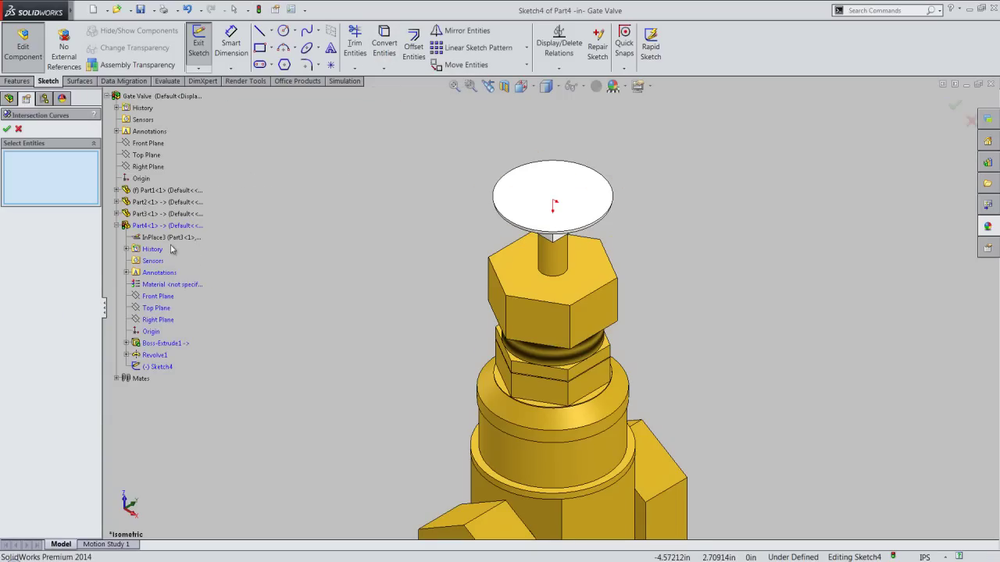
left_click(170, 228)
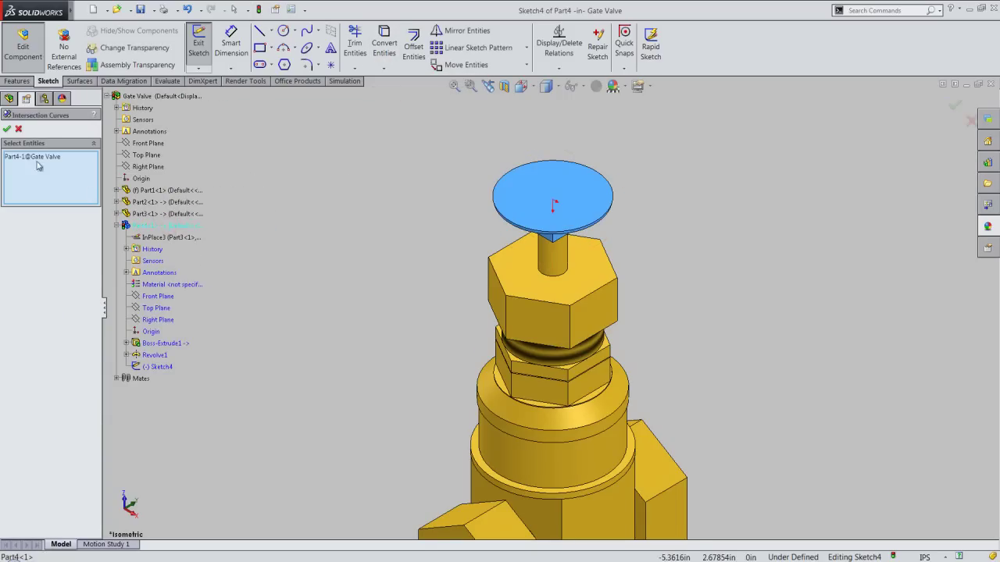
left_click(6, 129)
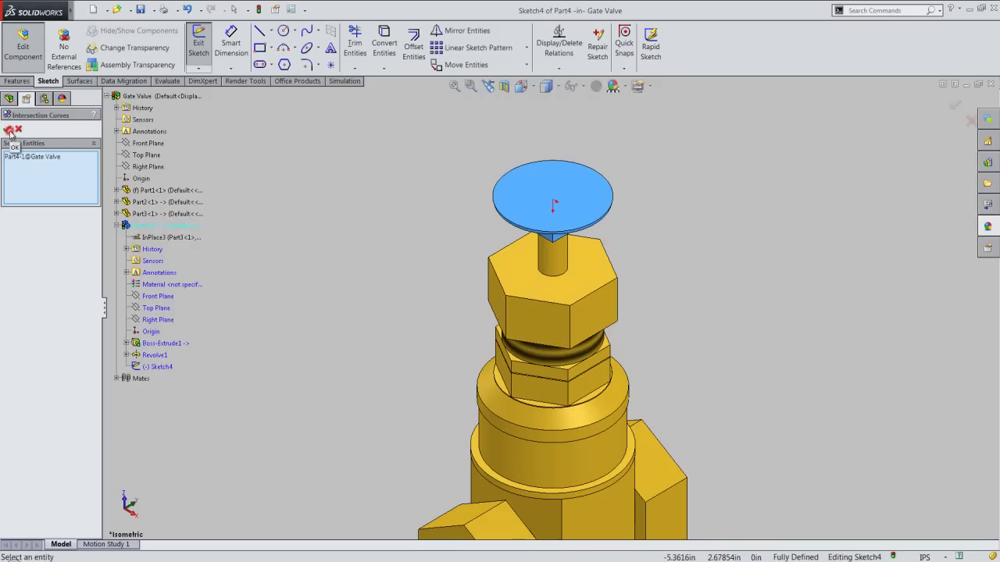
right_click(394, 203)
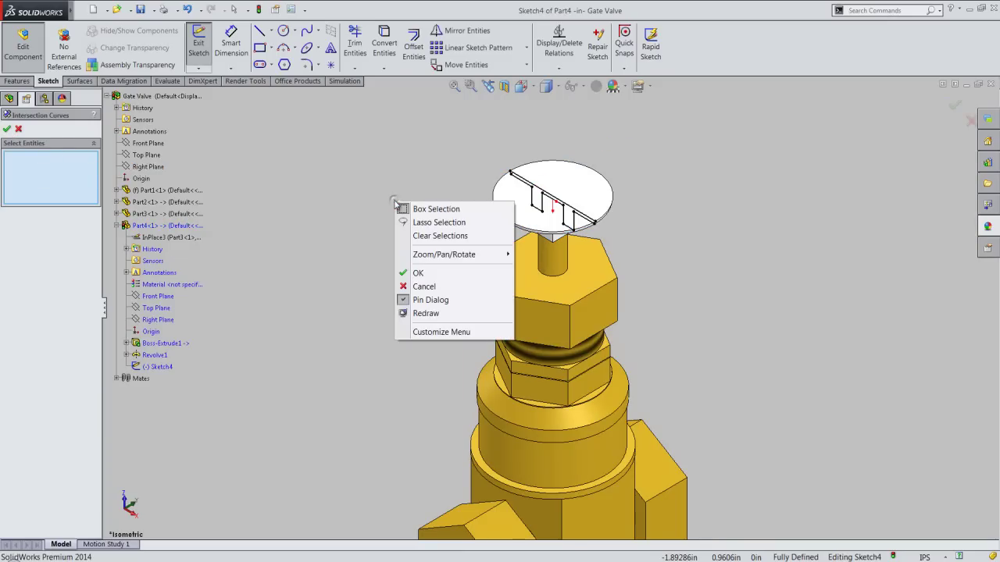
left_click(417, 274)
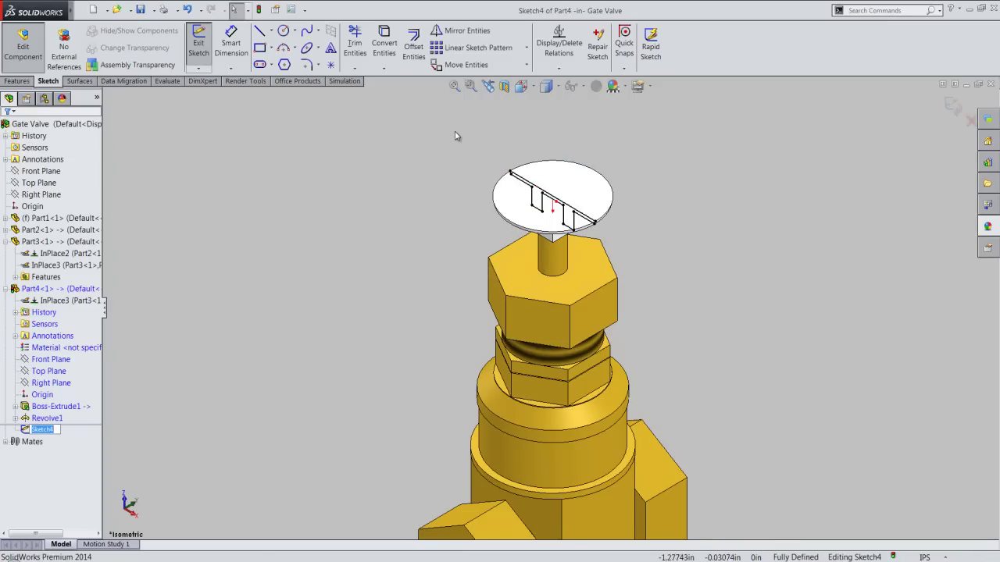
left_click_drag(456, 131, 662, 277)
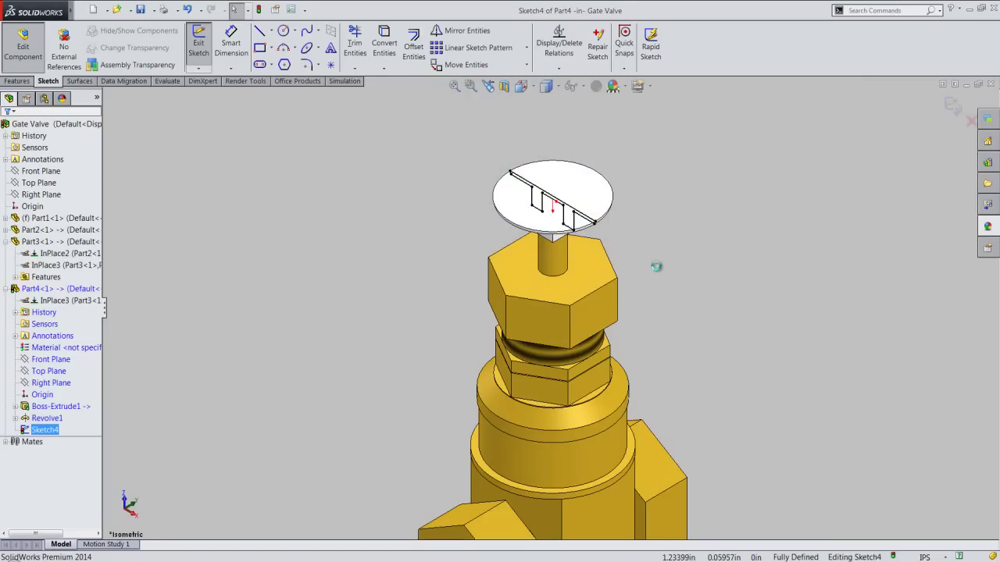
left_click(698, 234)
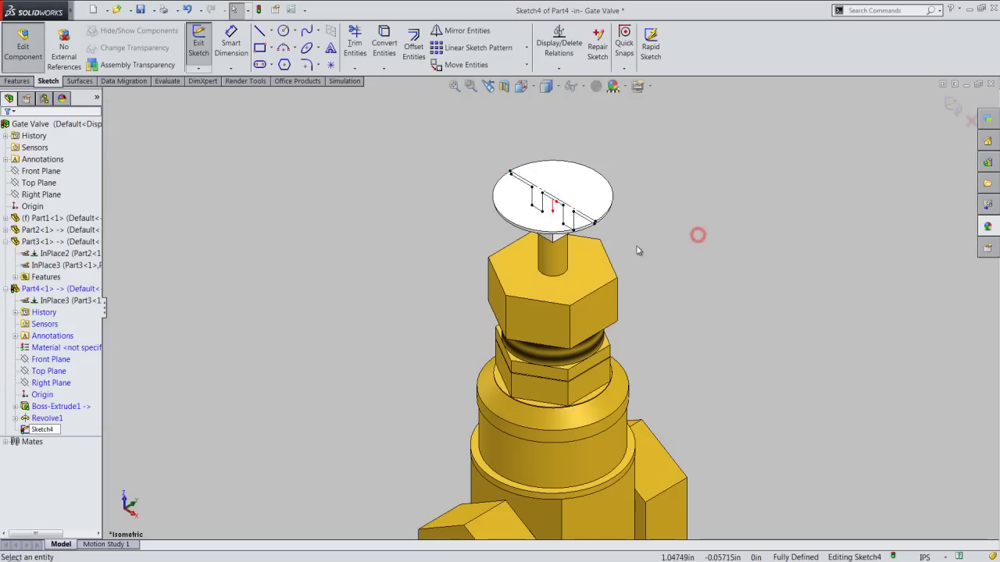
In front view, draw a slanted line from the plate's top-left corner upward
left_click(533, 89)
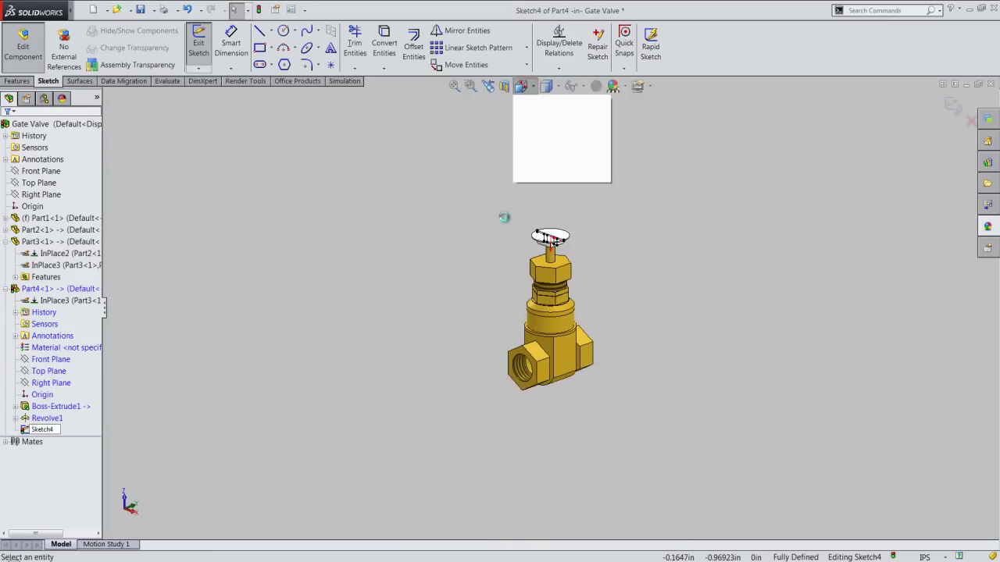
left_click(480, 296)
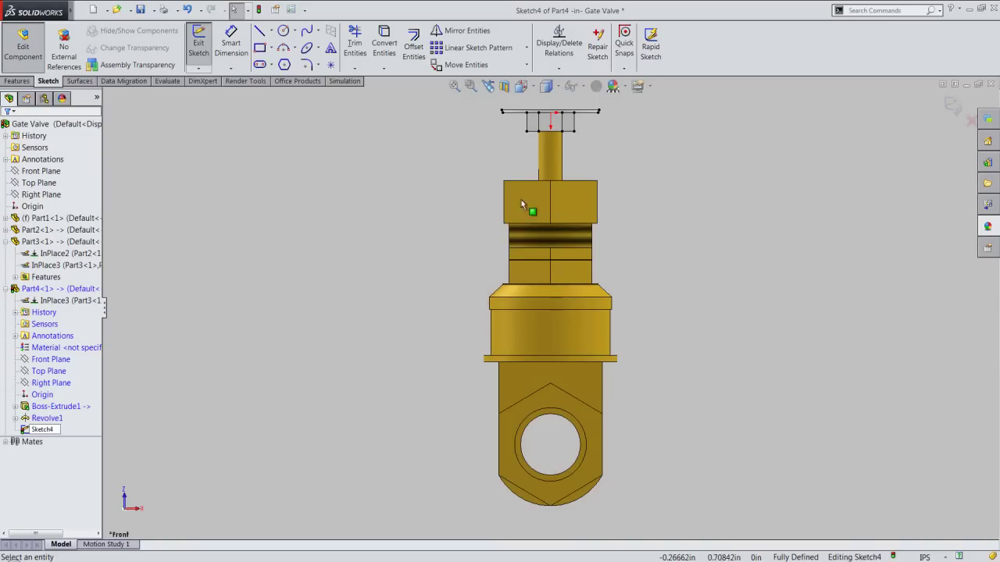
scroll(535, 175, "down", 2)
scroll(534, 175, "down", 2)
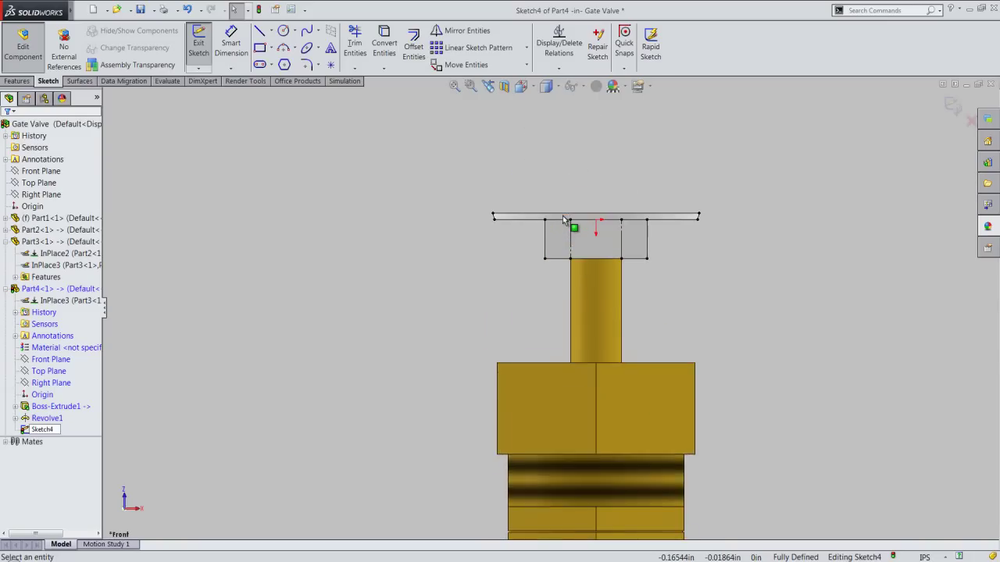
scroll(534, 175, "down", 1)
right_click(697, 163)
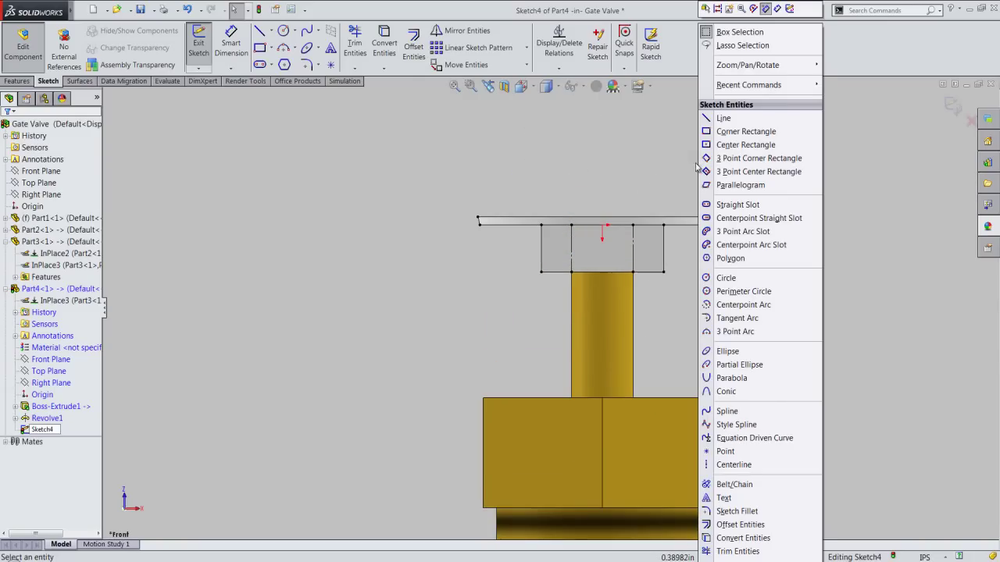
left_click(723, 118)
scroll(515, 202, "down", 1)
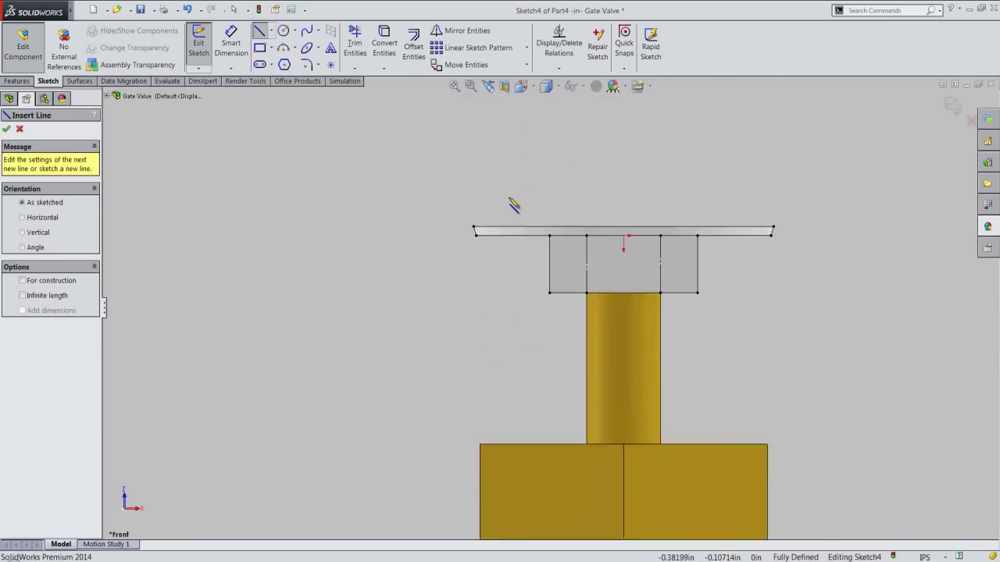
scroll(513, 204, "down", 2)
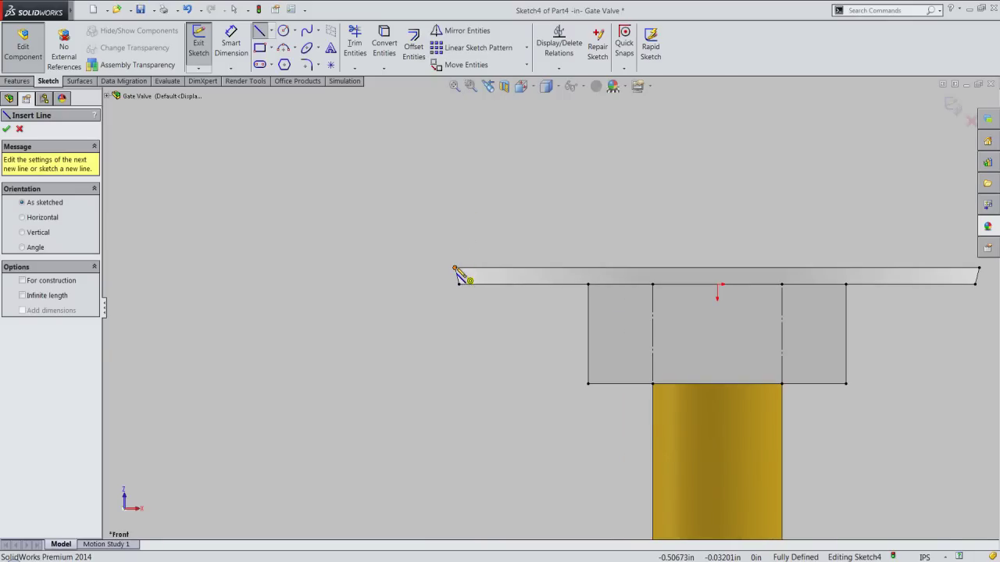
left_click(456, 268)
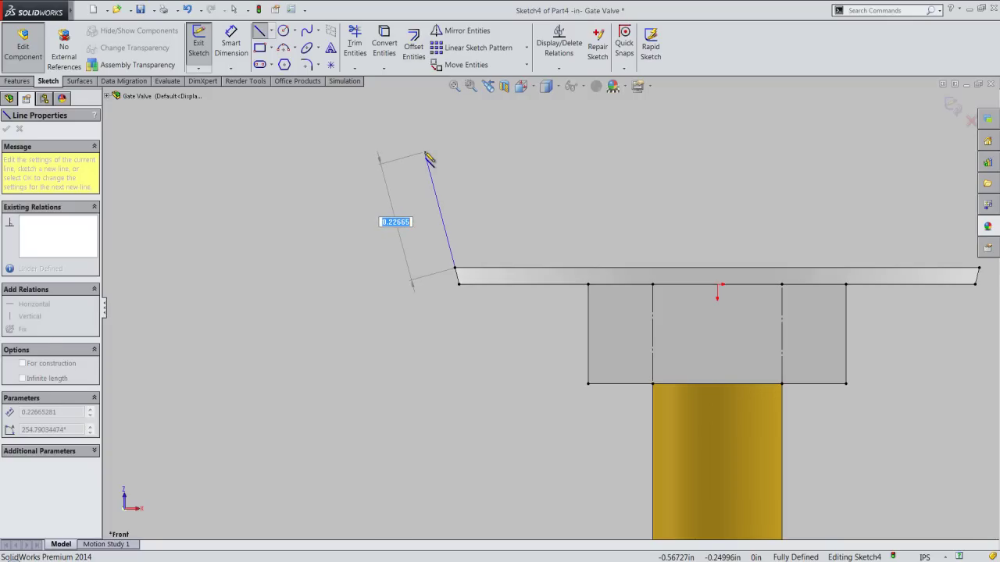
left_click(424, 152)
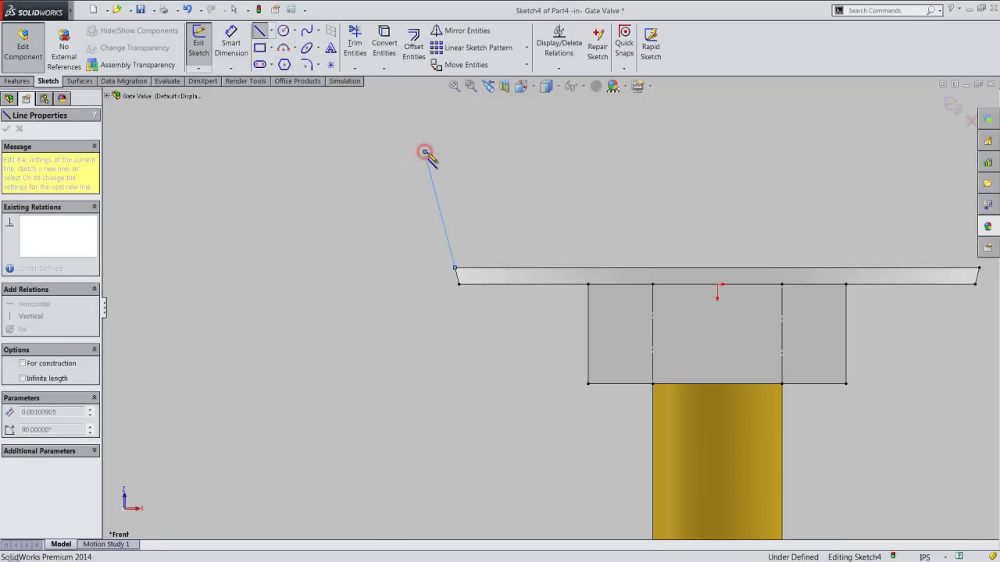
Dimension the slanted line's height above the bottom construction line as 0.25 in
right_click(465, 155)
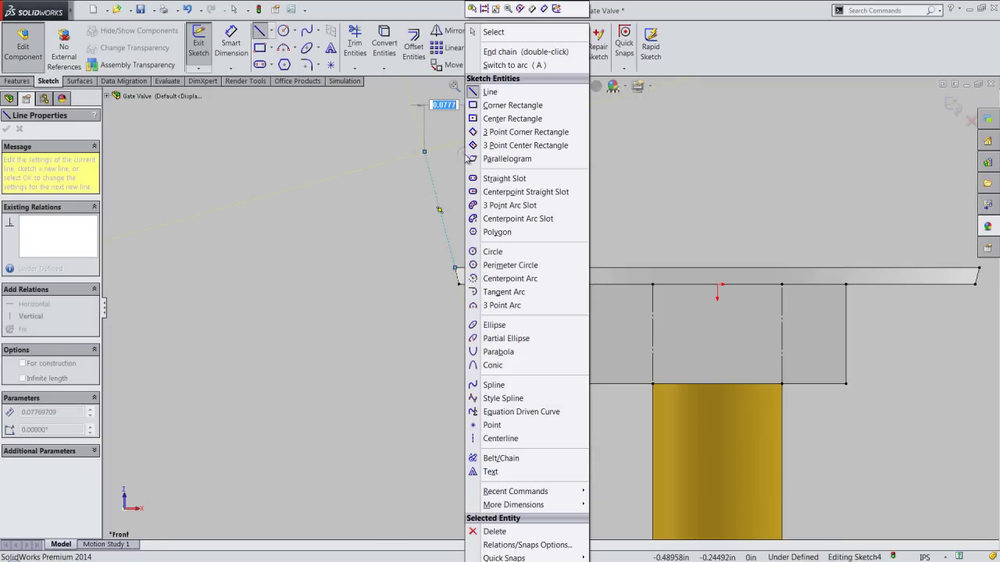
left_click(544, 8)
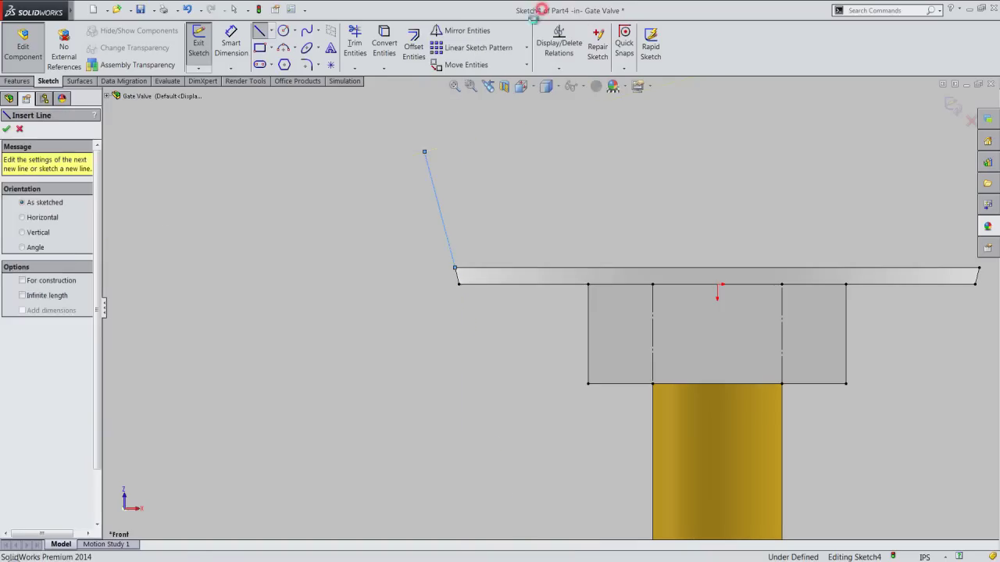
left_click(425, 152)
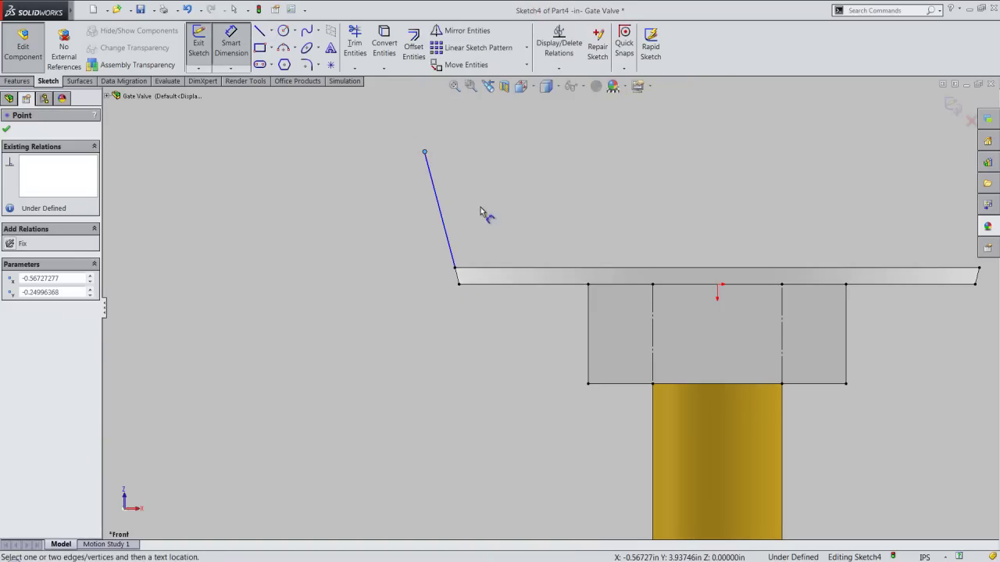
left_click(504, 283)
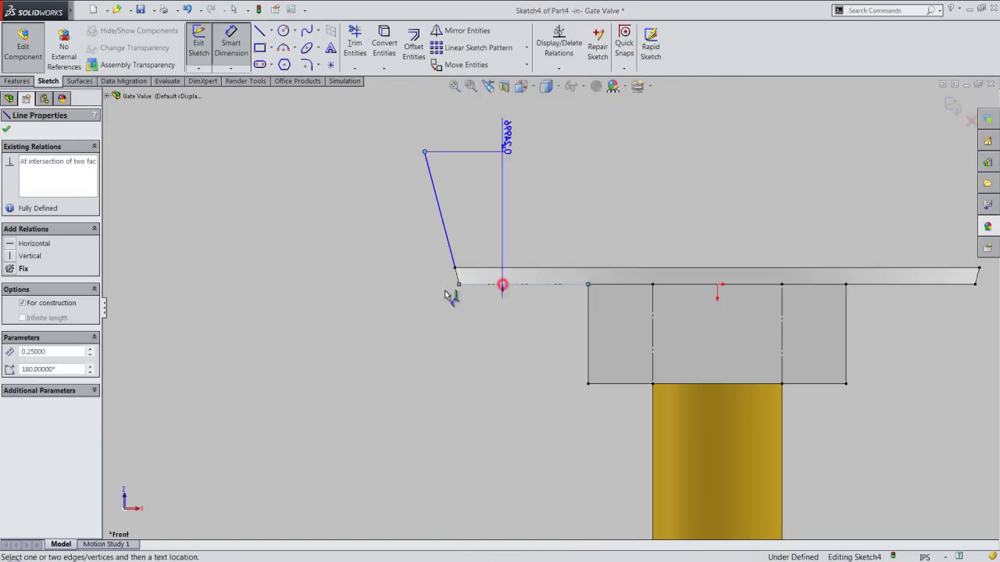
left_click(374, 259)
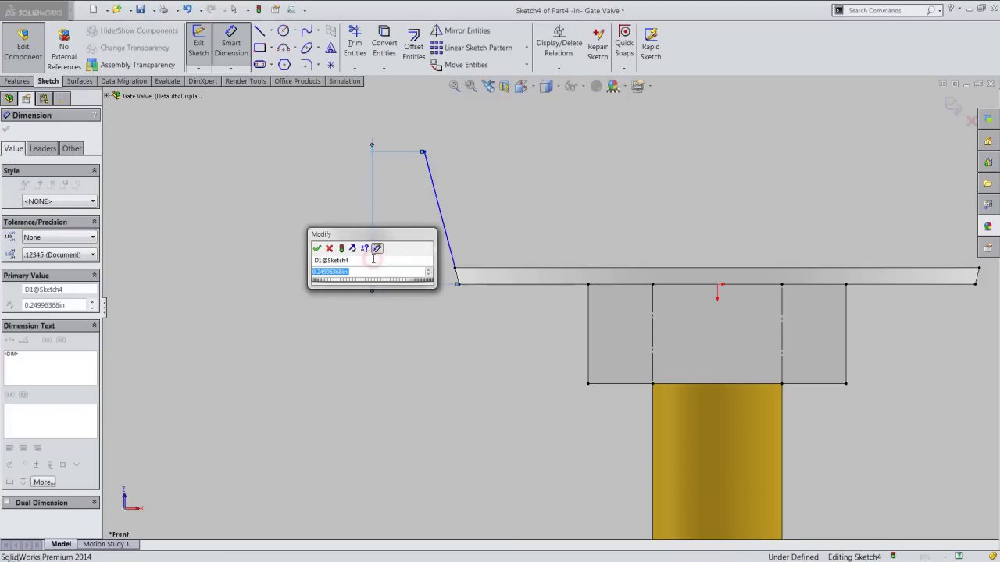
type(".25")
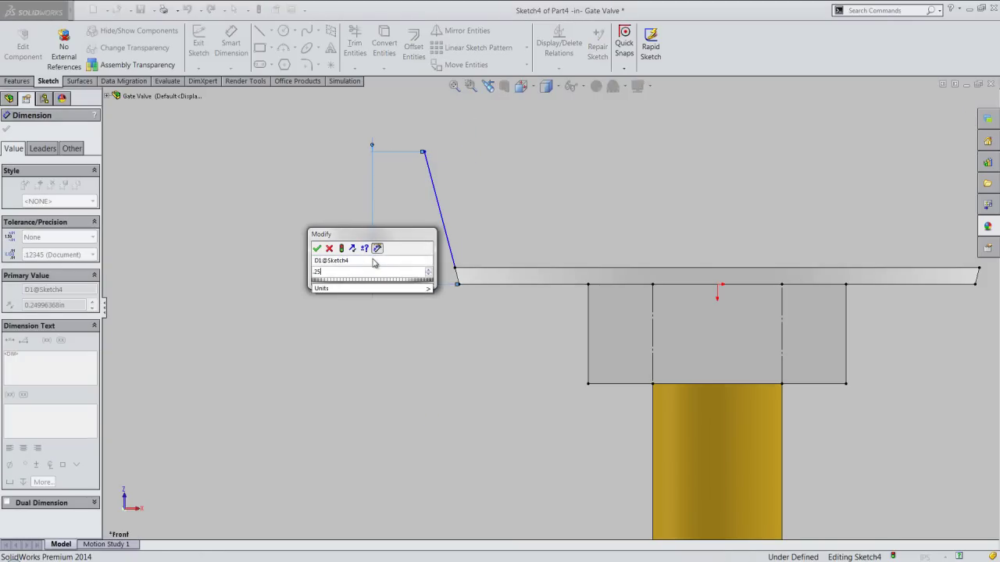
key("Return")
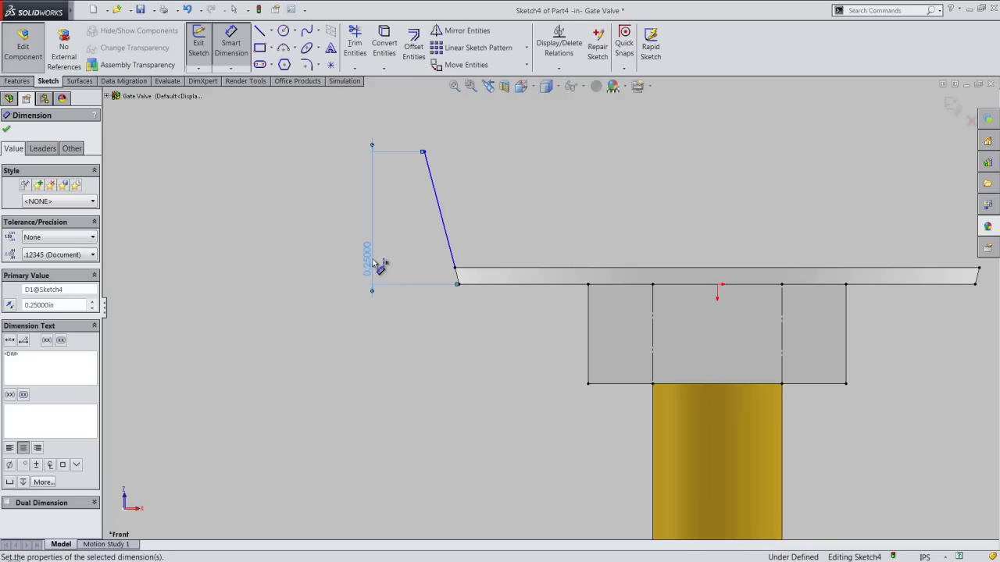
Make the slanted sketch line parallel to the neighbouring slanted edge
right_click(391, 254)
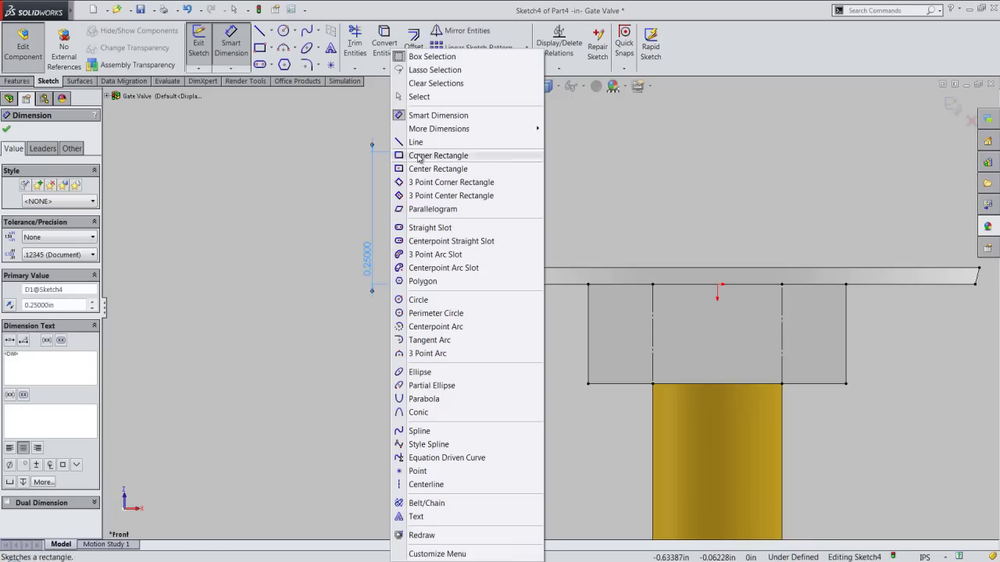
left_click(419, 96)
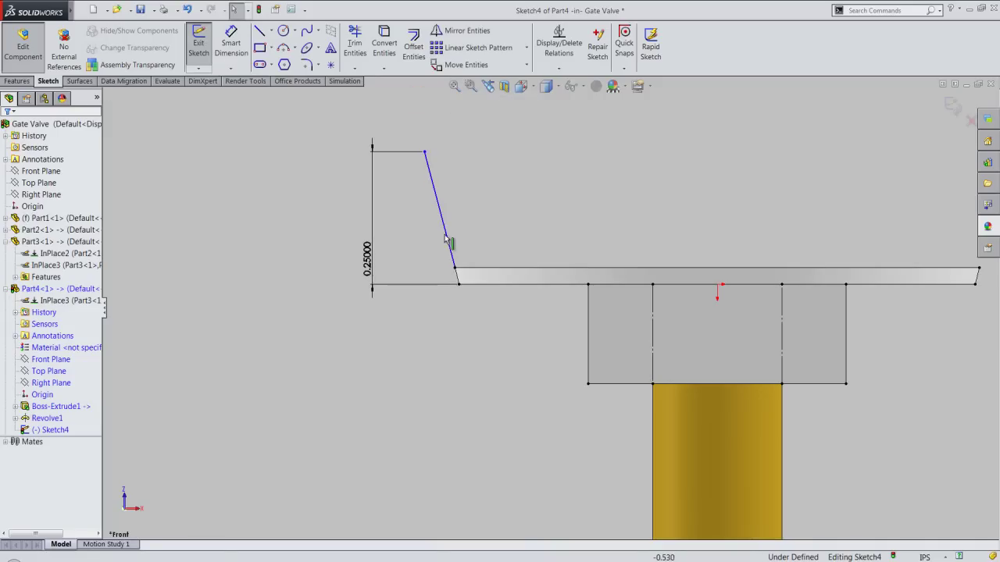
left_click(446, 235)
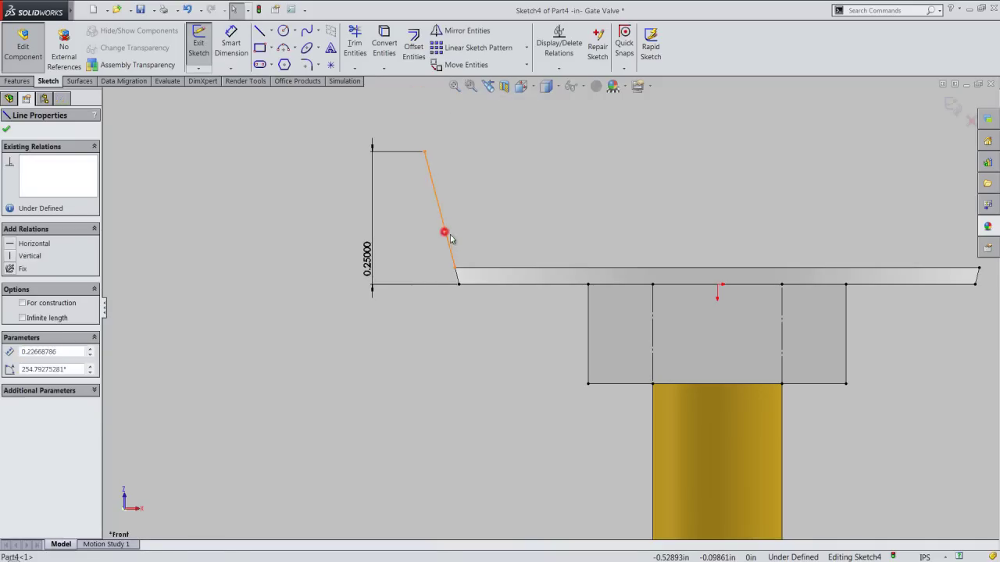
left_click(460, 284, "ctrl")
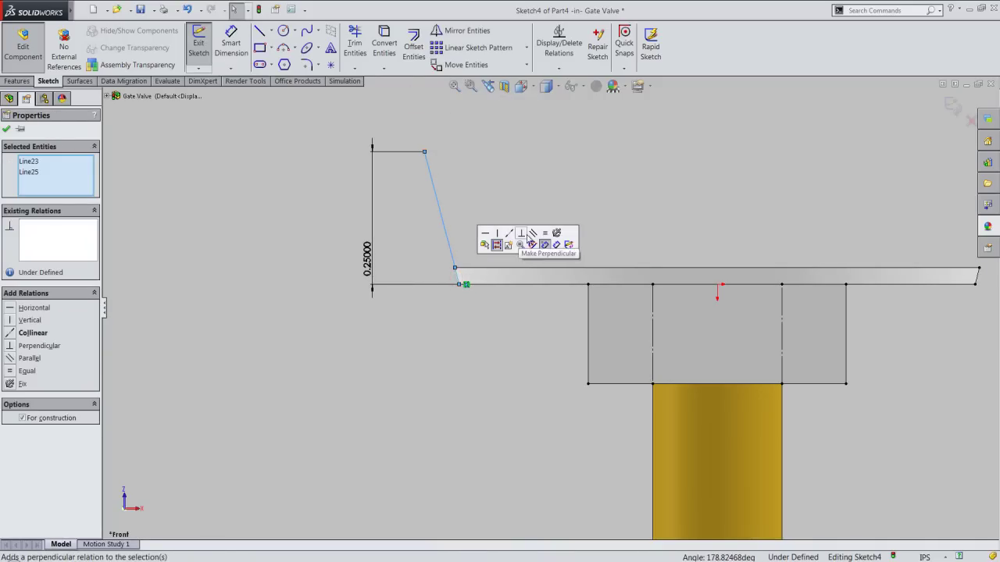
left_click(532, 234)
left_click(530, 235)
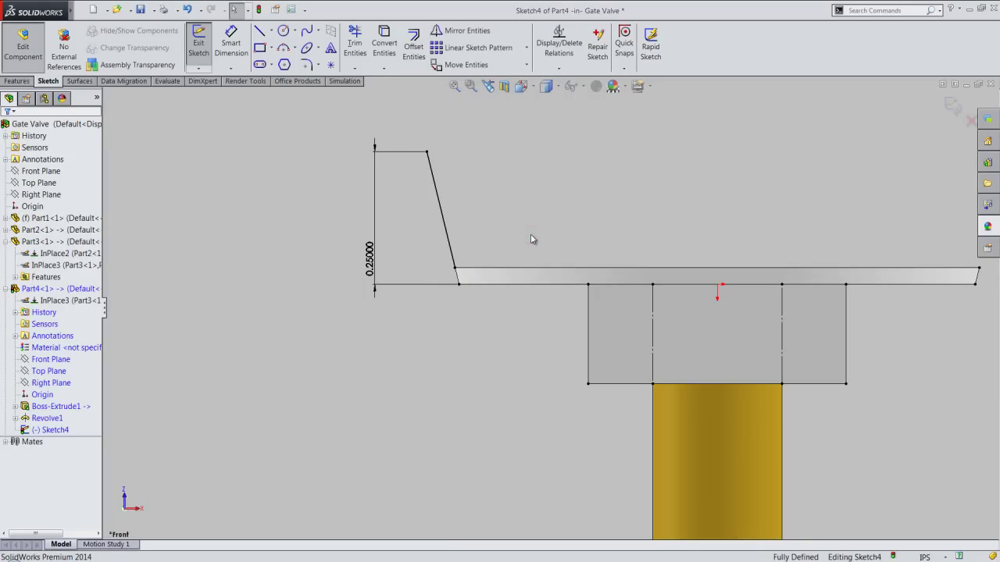
Offset the slanted line 0.03125 in to its right side
left_click(412, 47)
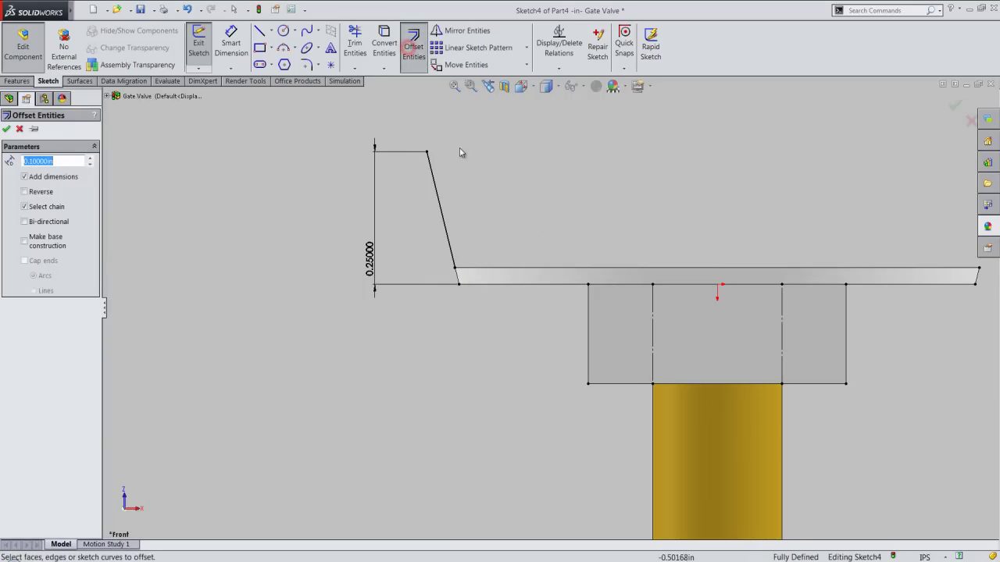
left_click(438, 200)
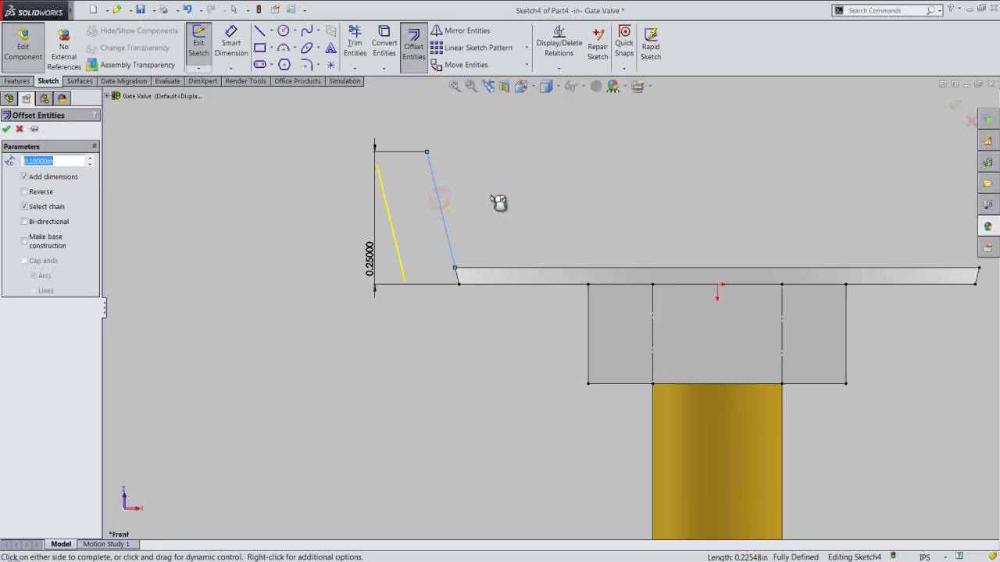
left_click(25, 192)
type(".03125")
key("Return")
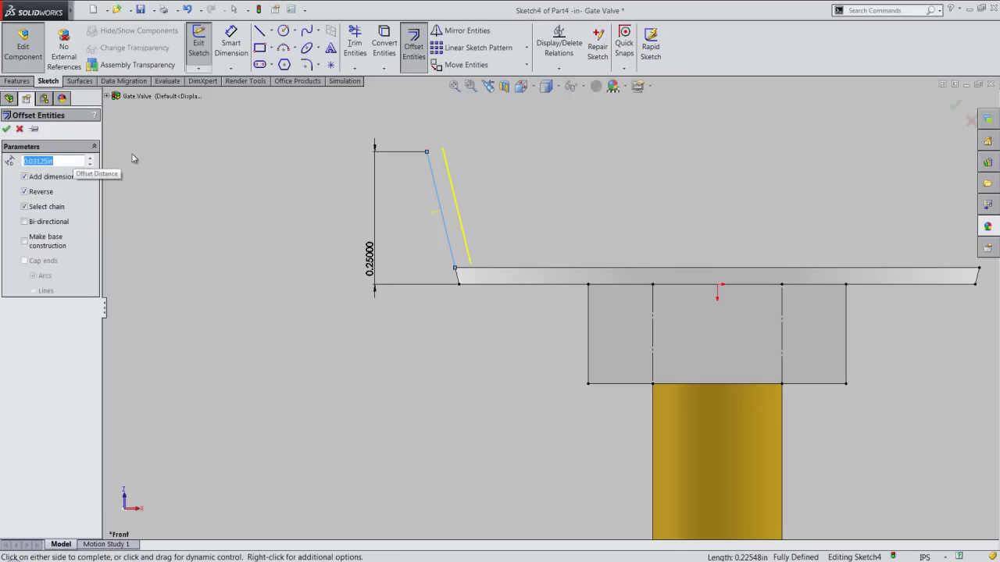
right_click(159, 172)
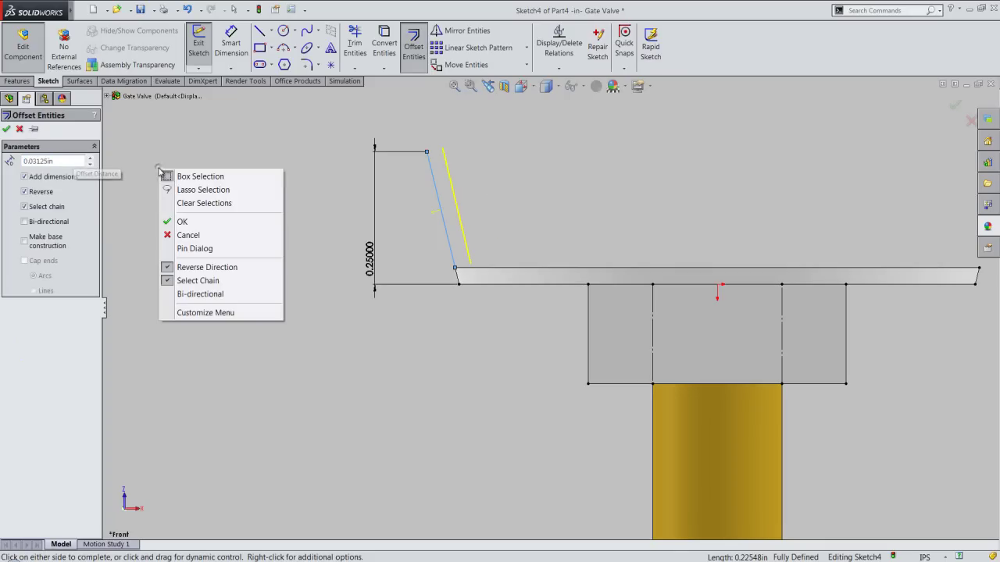
left_click(199, 221)
scroll(500, 221, "down", 1)
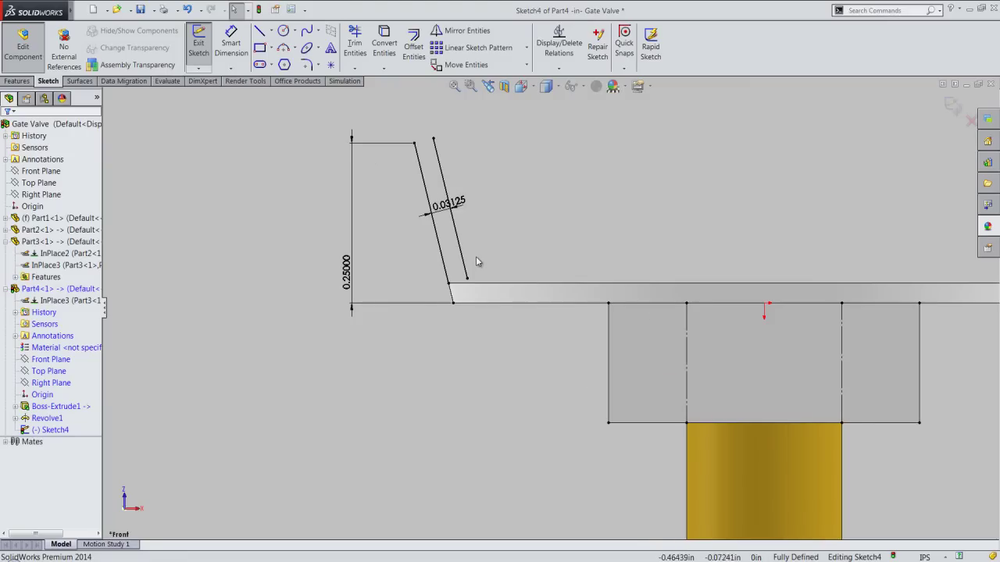
Draw a short horizontal line joining the top ends of the two slanted lines
left_click(354, 68)
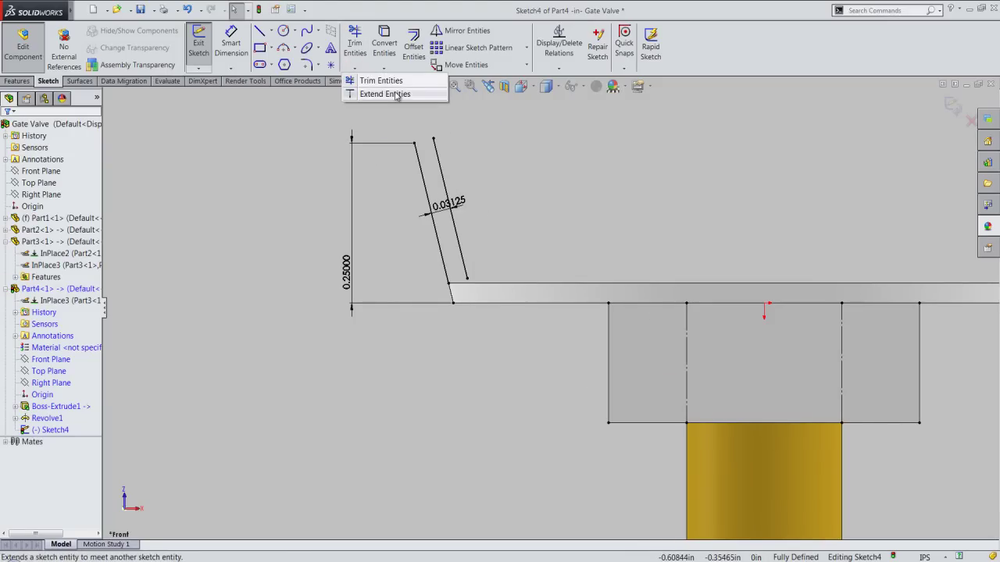
left_click(391, 84)
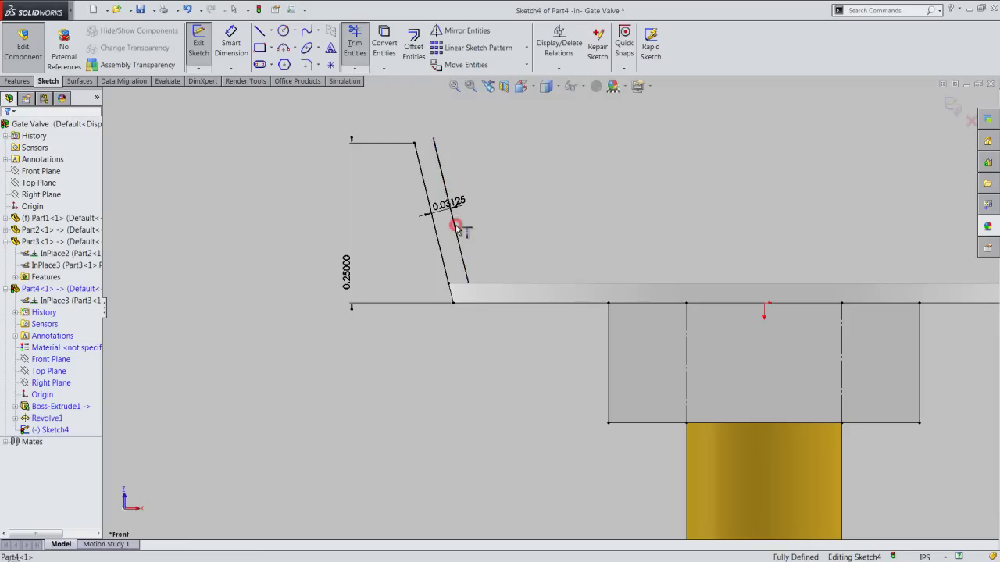
right_click(471, 162)
left_click(487, 161)
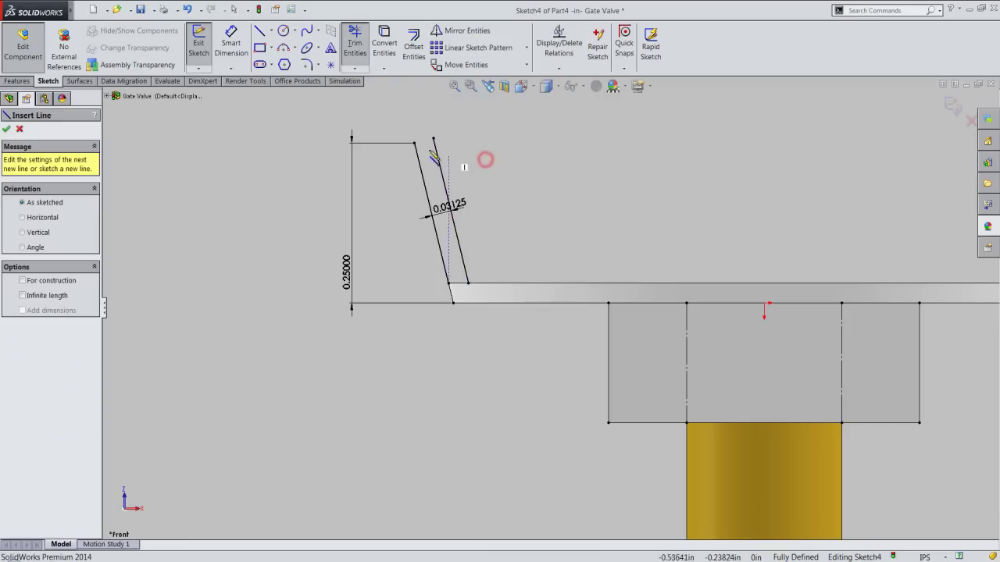
left_click(415, 143)
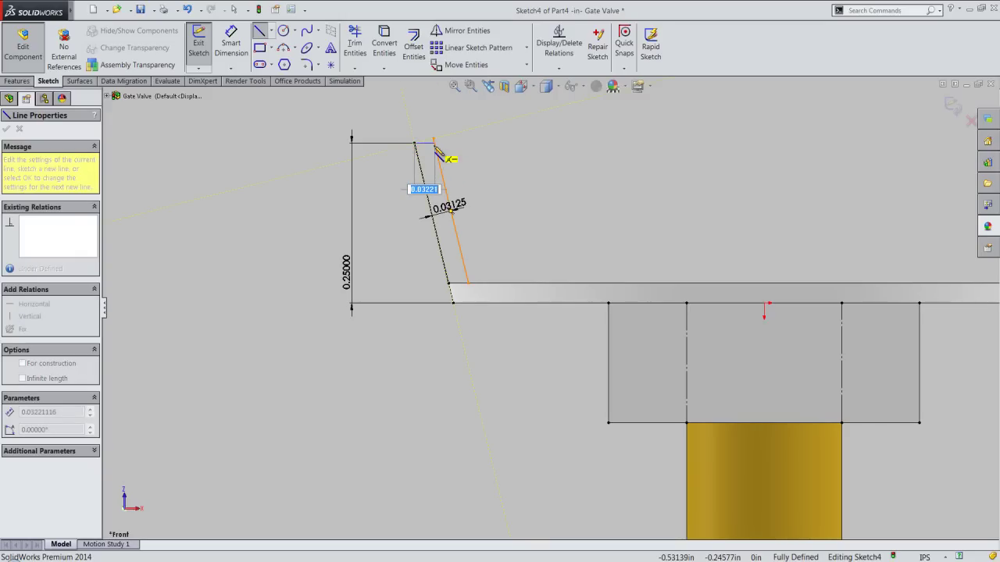
left_click(435, 143)
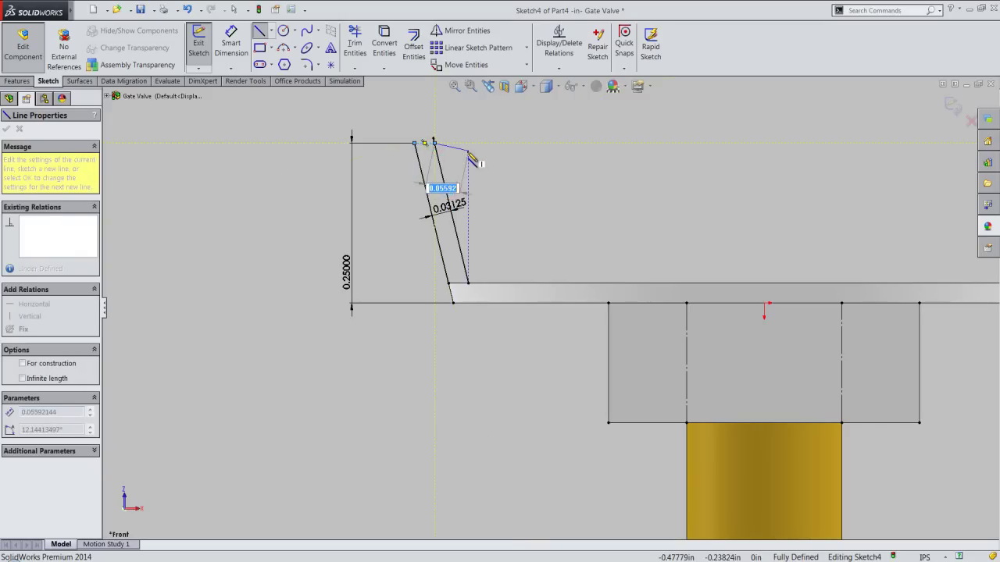
right_click(467, 151)
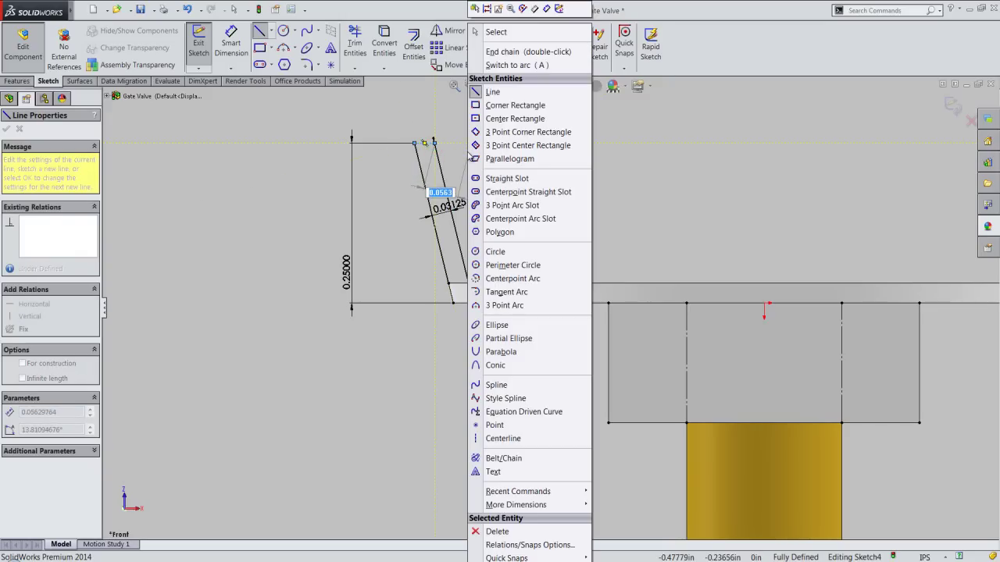
left_click(496, 32)
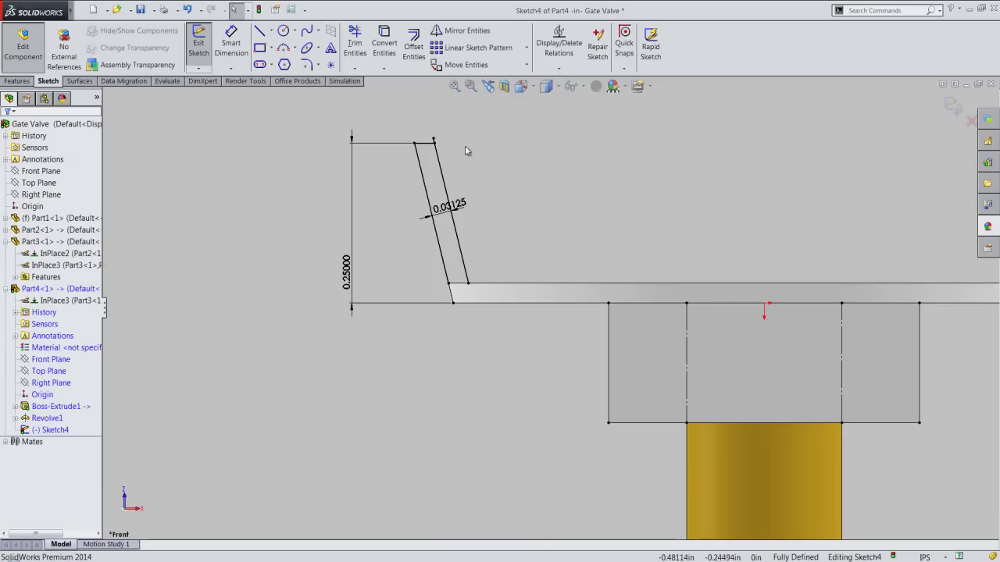
Trim away the leftover stub above the top corner
left_click(355, 46)
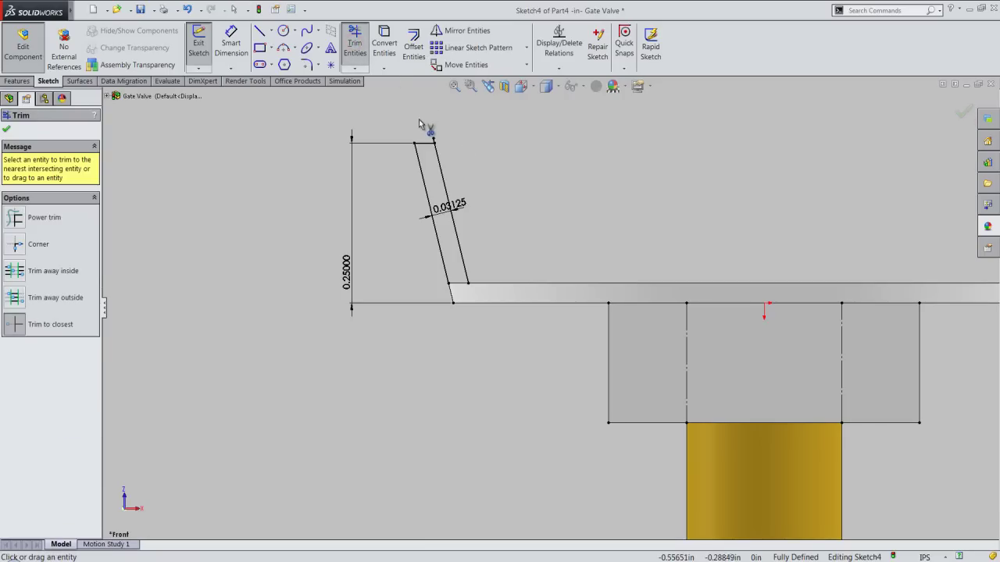
scroll(438, 139, "down", 1)
scroll(449, 152, "down", 3)
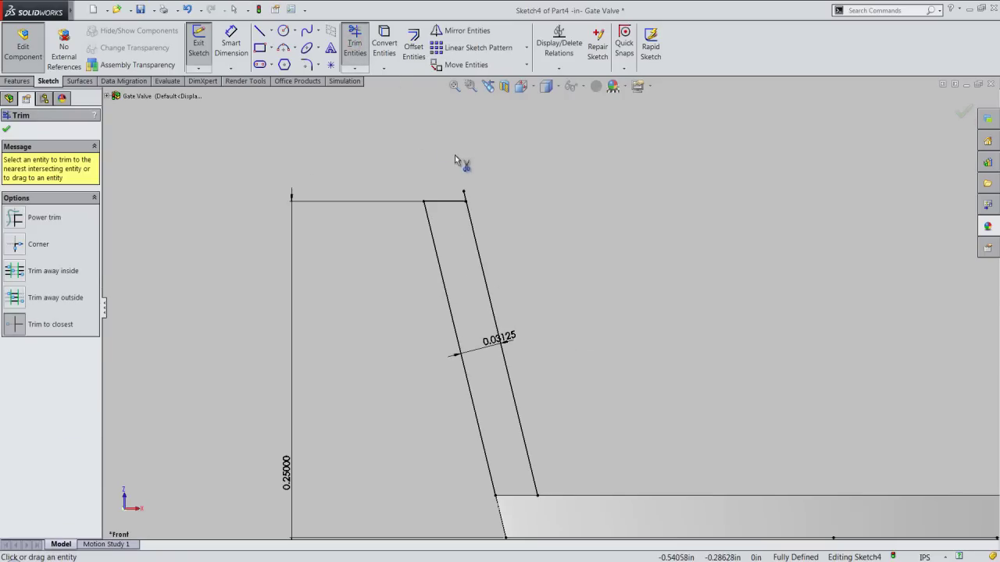
left_click(466, 196)
key("z")
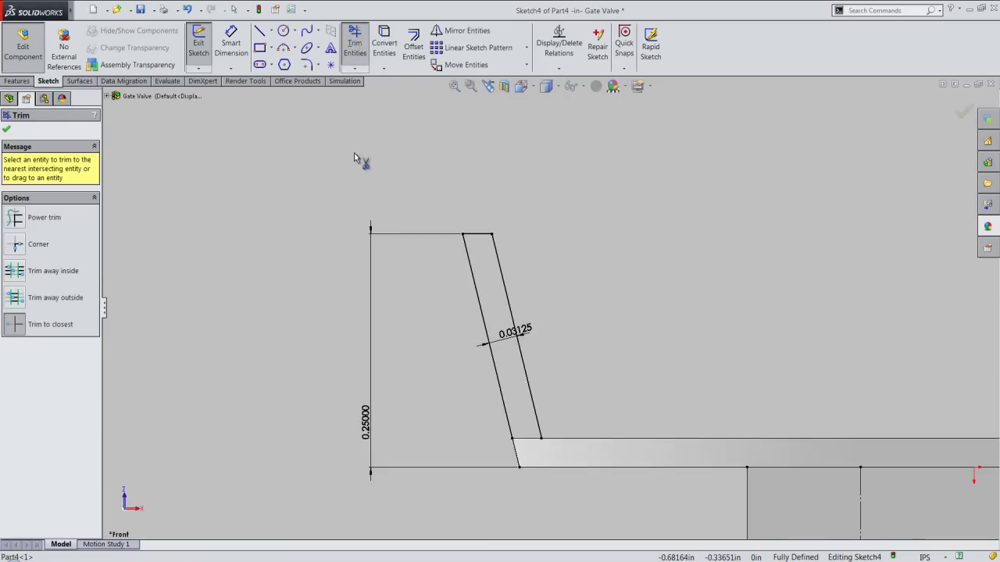
key("z")
key("z")
key("z")
key("z")
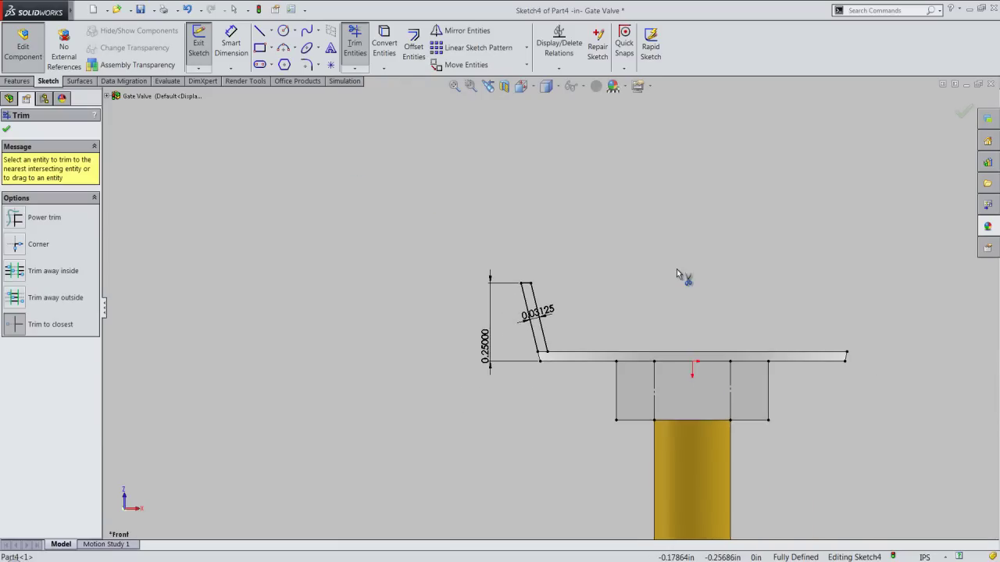
scroll(664, 271, "down", 2)
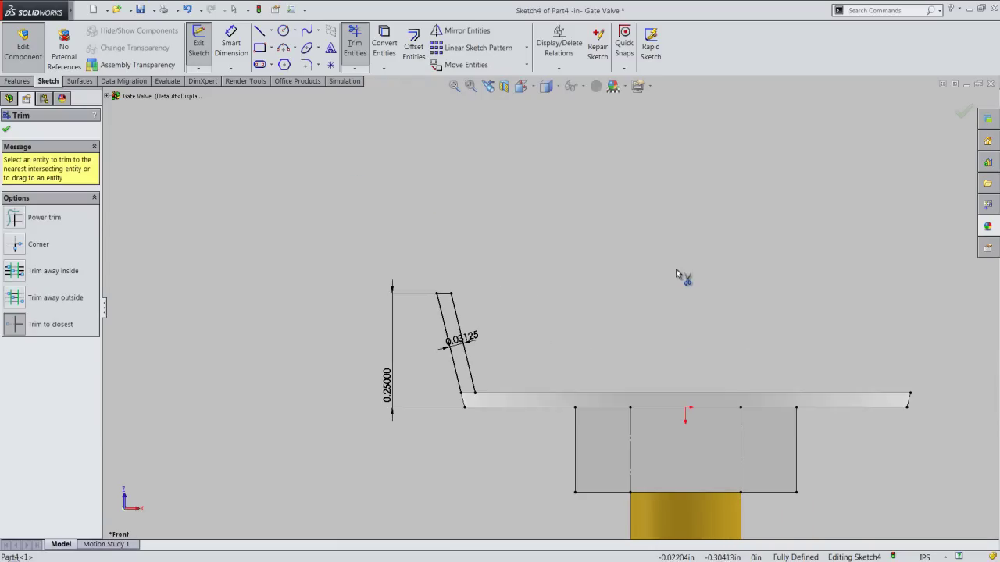
left_click(9, 130)
Draw a short horizontal line joining the bottom ends of the slanted lines
right_click(350, 274)
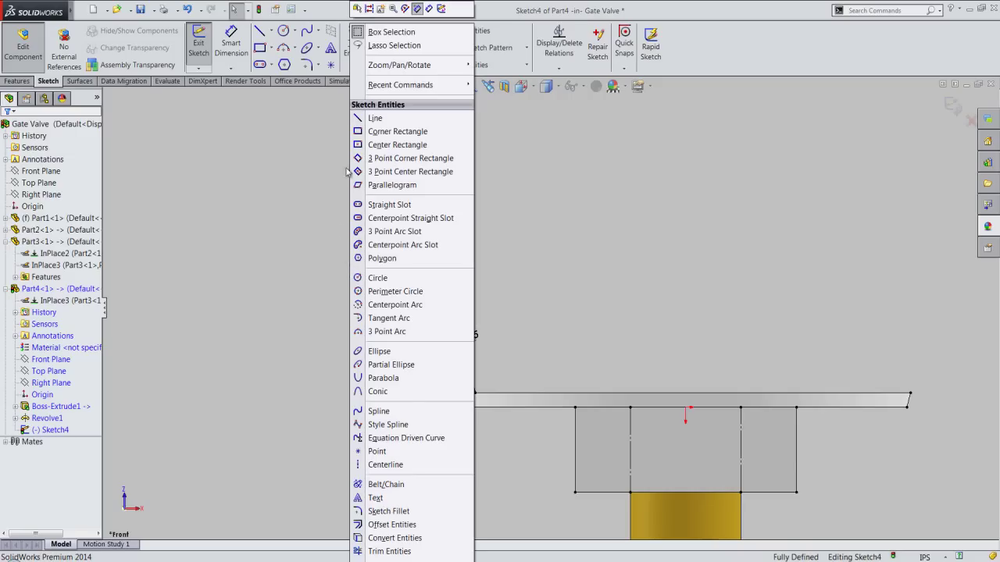
left_click(380, 126)
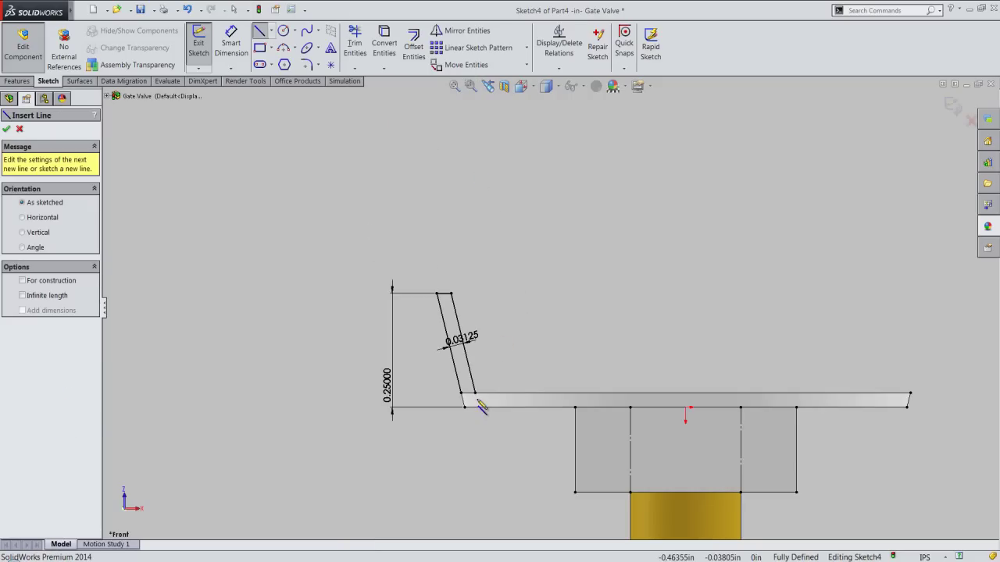
scroll(480, 400, "up", 2)
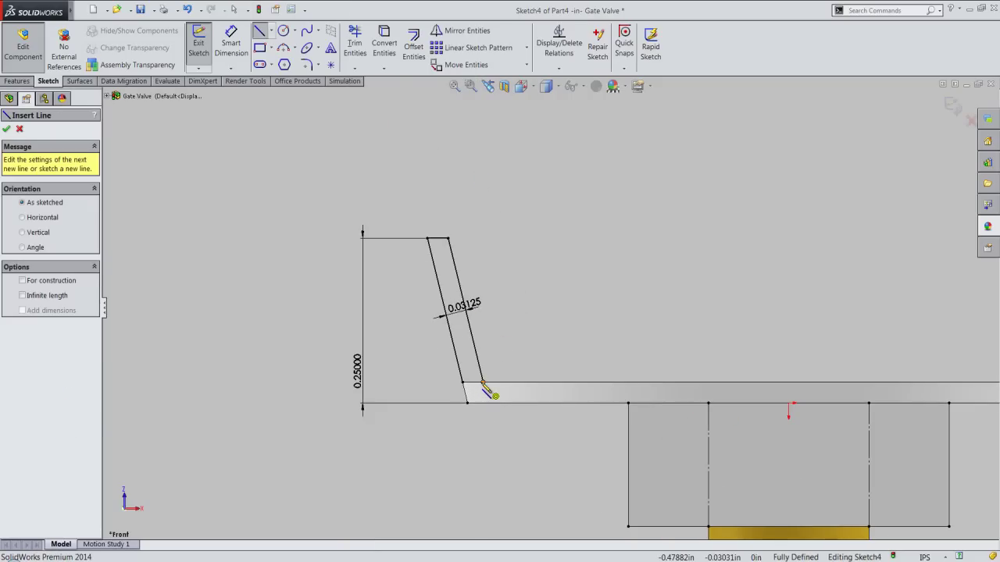
left_click(482, 382)
left_click(466, 382)
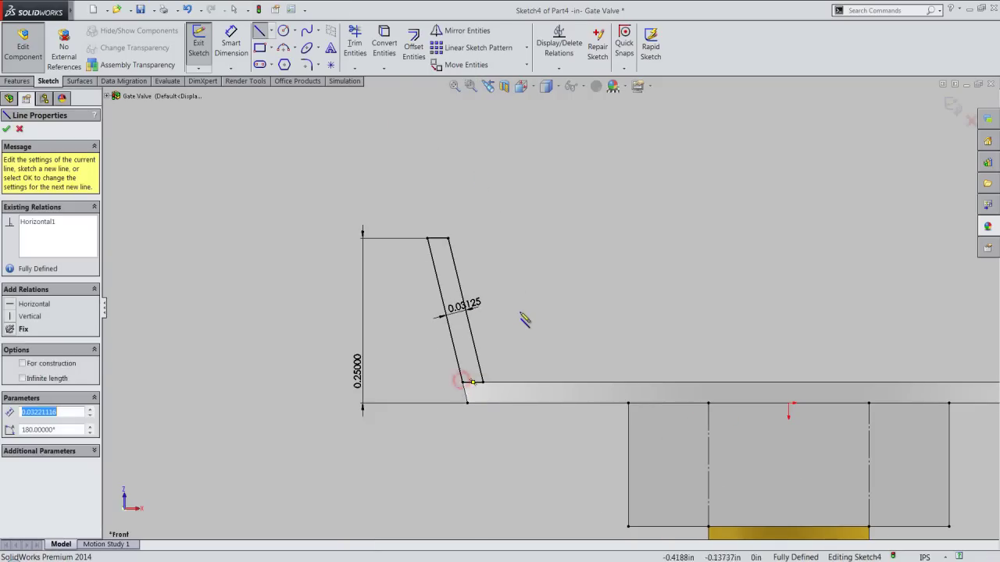
right_click(530, 291)
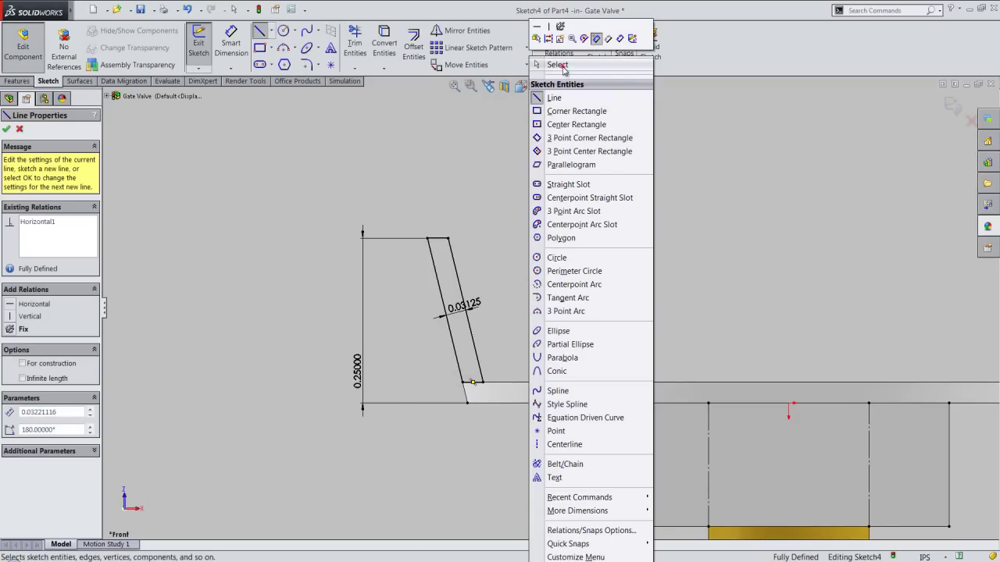
left_click(556, 65)
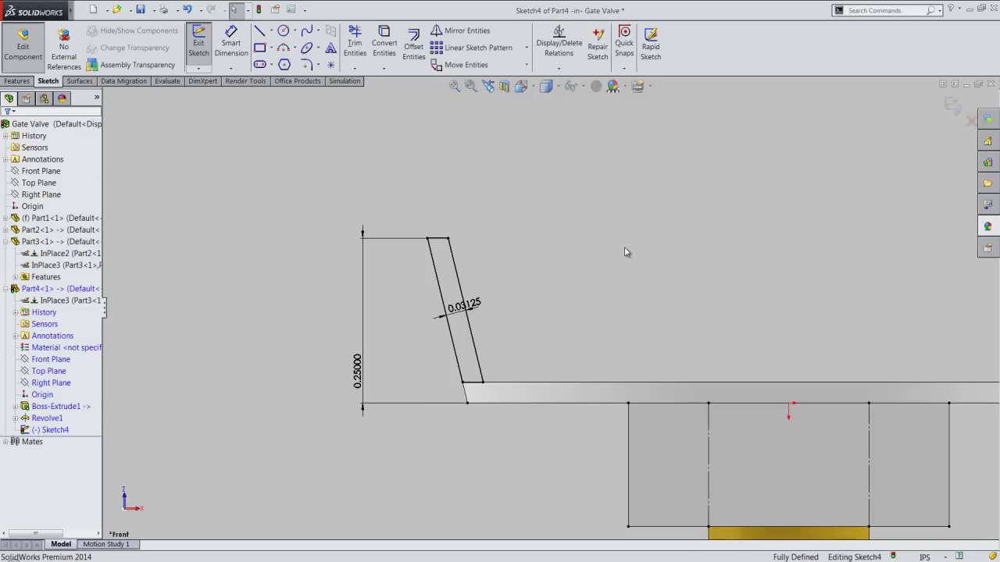
Add a vertical infinite-length centerline through the stem's centre
left_click(271, 33)
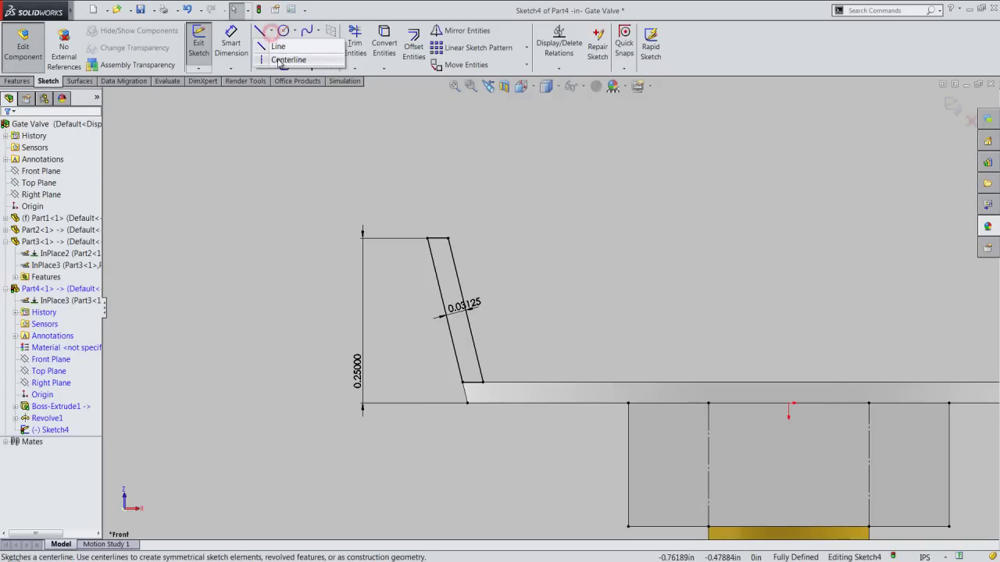
left_click(283, 59)
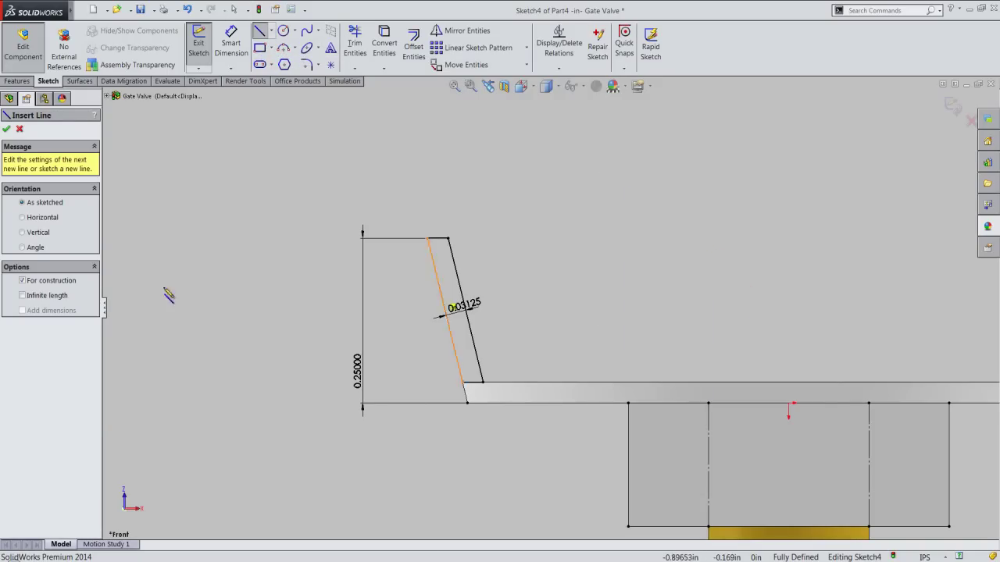
left_click(23, 296)
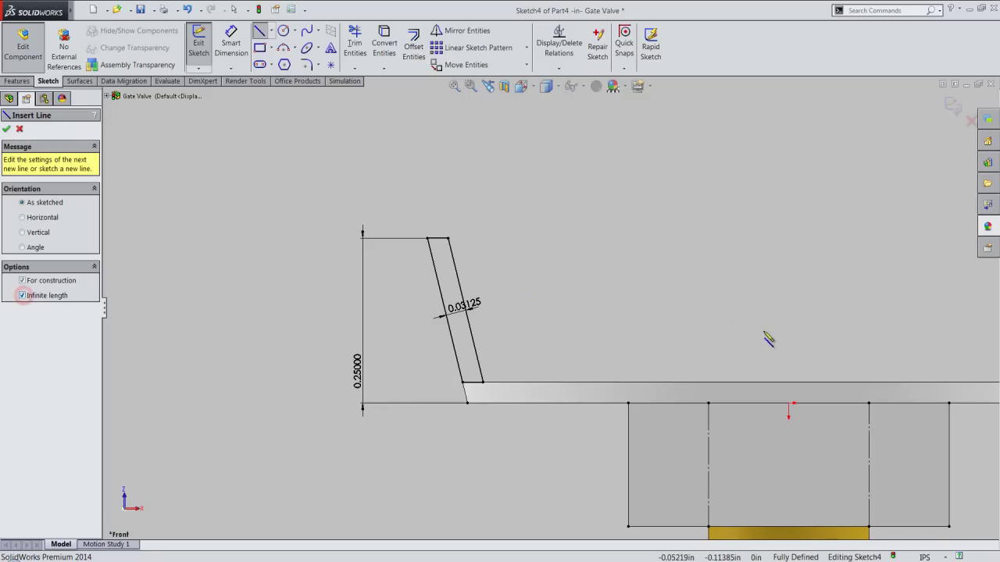
left_click(788, 405)
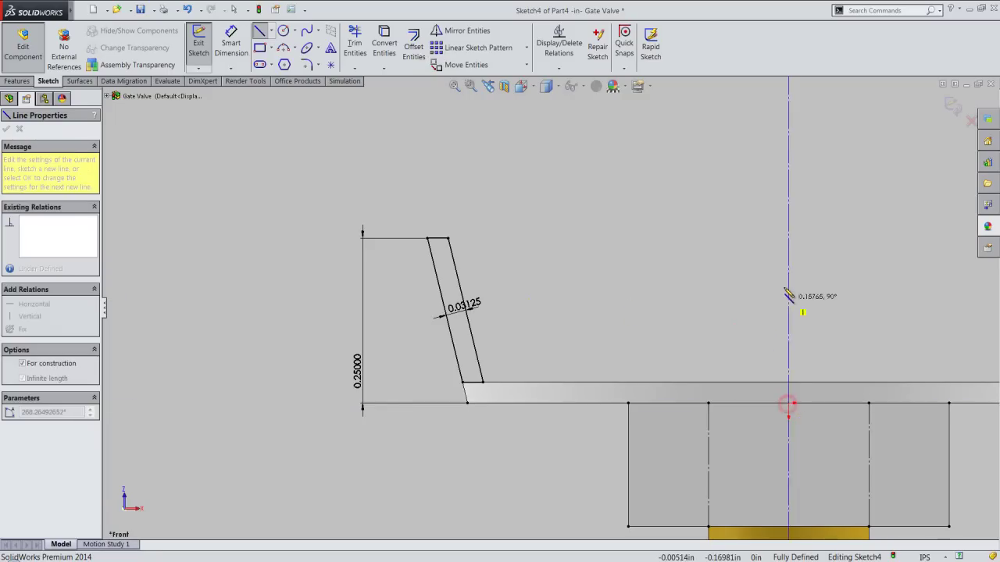
left_click(790, 279)
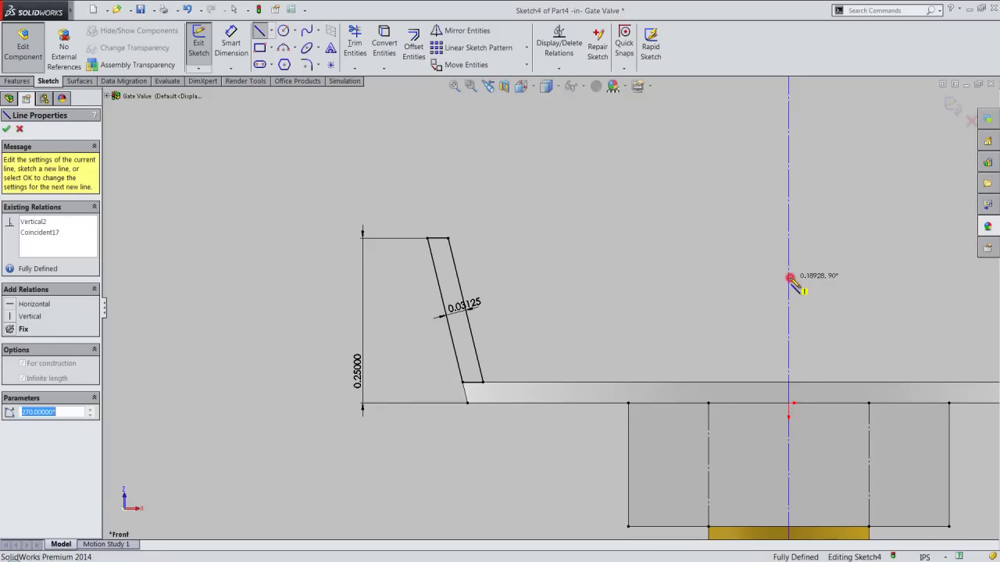
right_click(592, 182)
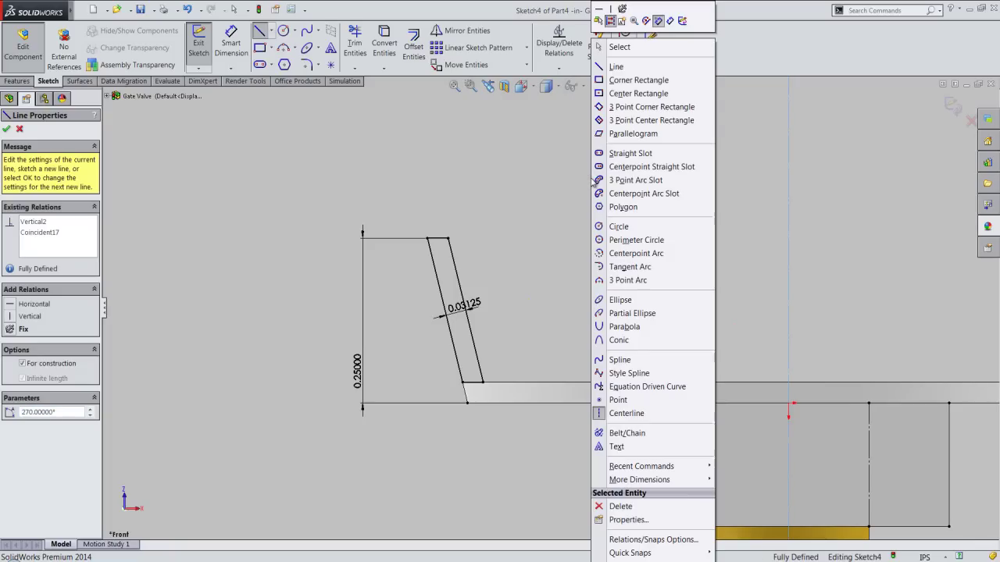
left_click(641, 50)
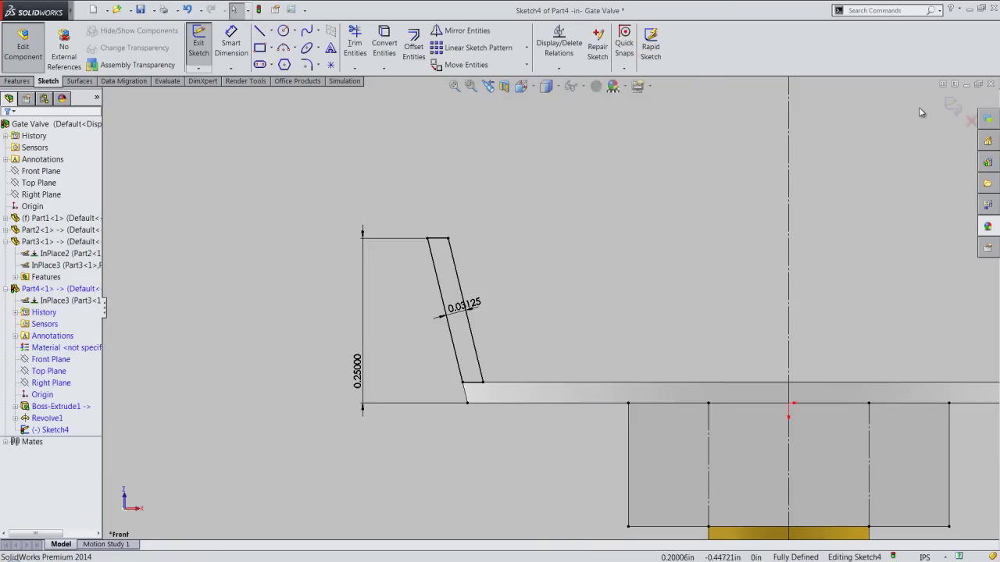
Exit Sketch4 and select the vertical centreline as the revolve axis
left_click(952, 107)
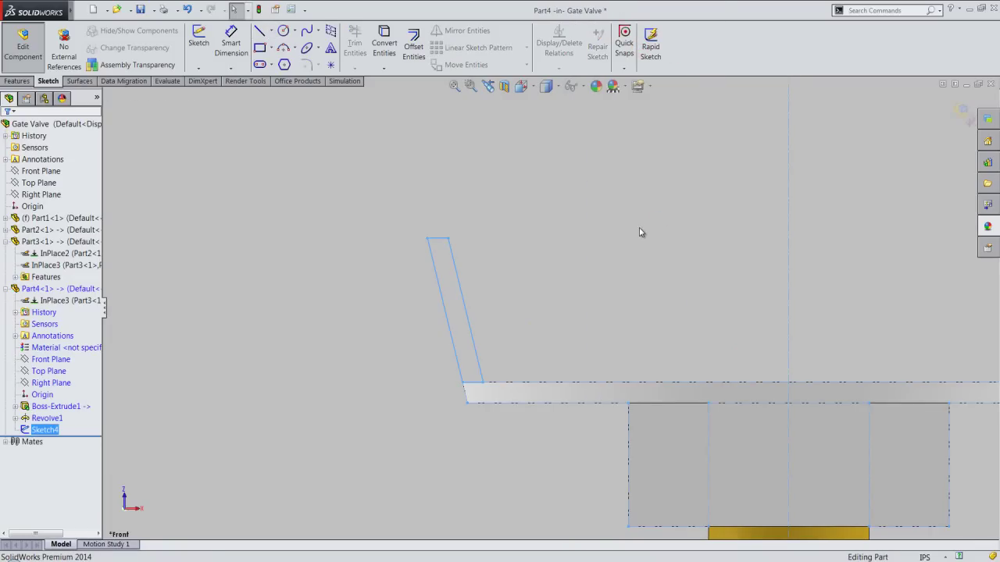
middle_click_drag(639, 227, 631, 257)
scroll(408, 307, "up", 3)
scroll(445, 299, "up", 2)
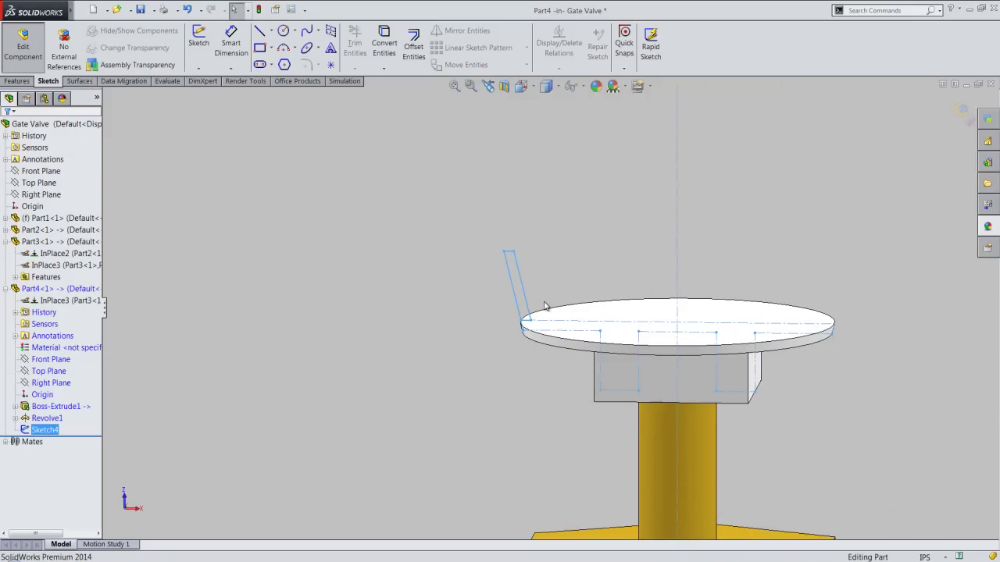
scroll(545, 306, "down", 1)
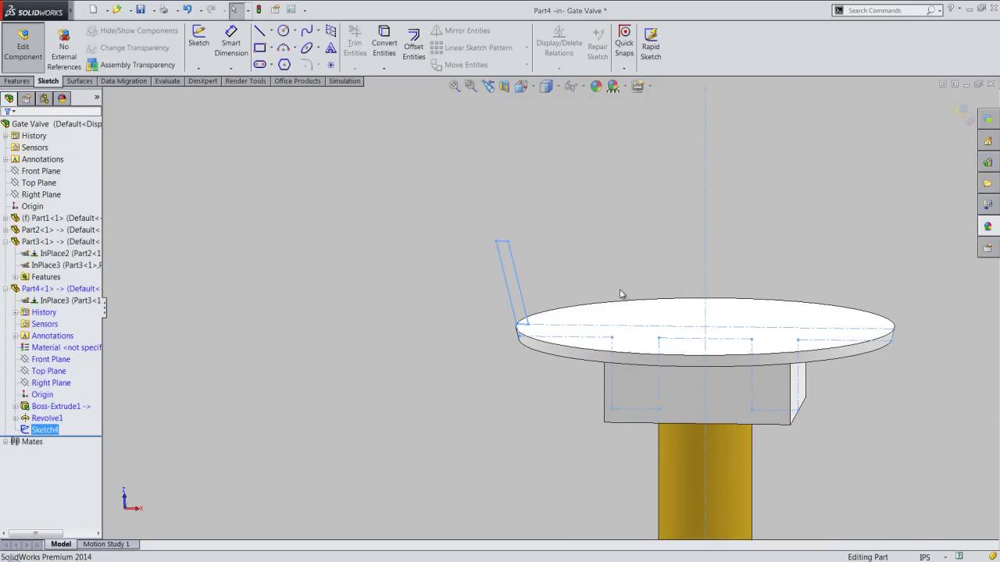
left_click(703, 250)
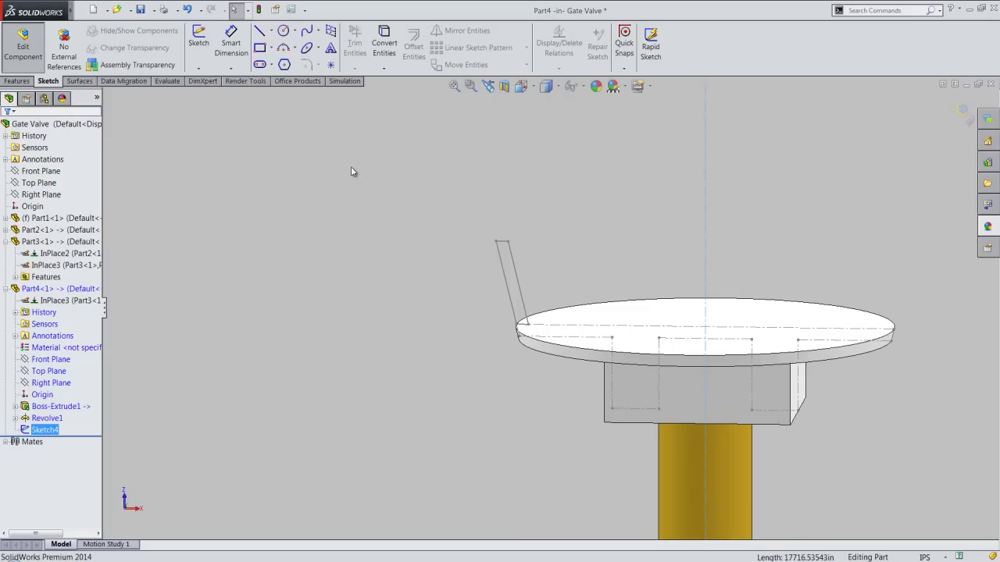
Revolve Sketch4 60° mid-plane into Revolve2 and paste the blue appearance onto it
left_click(29, 83)
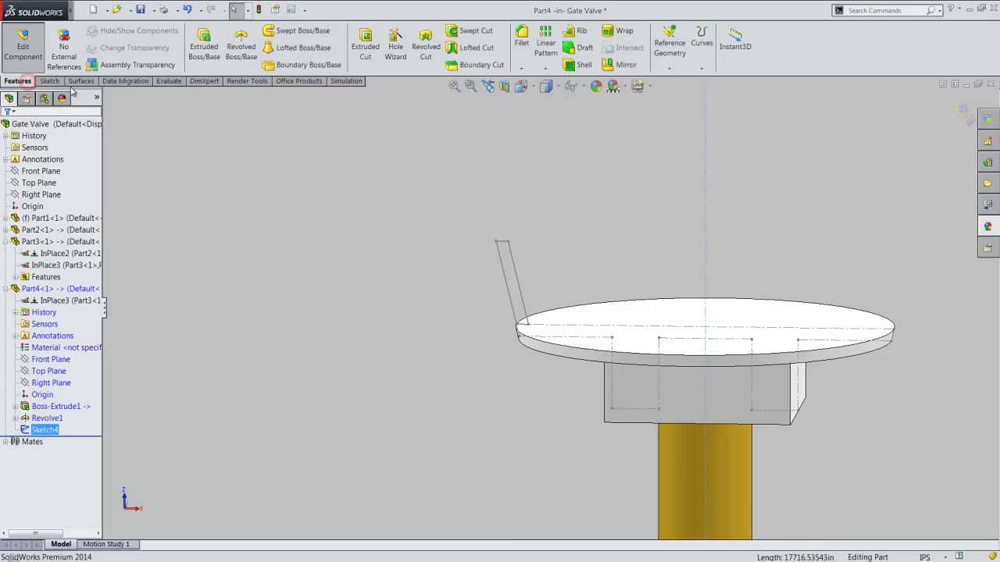
left_click(246, 64)
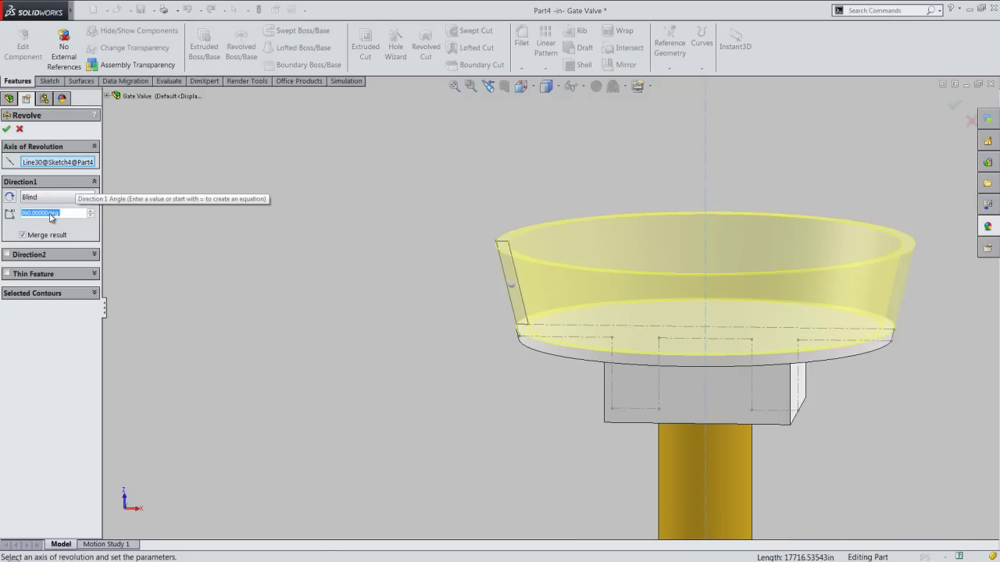
type("60")
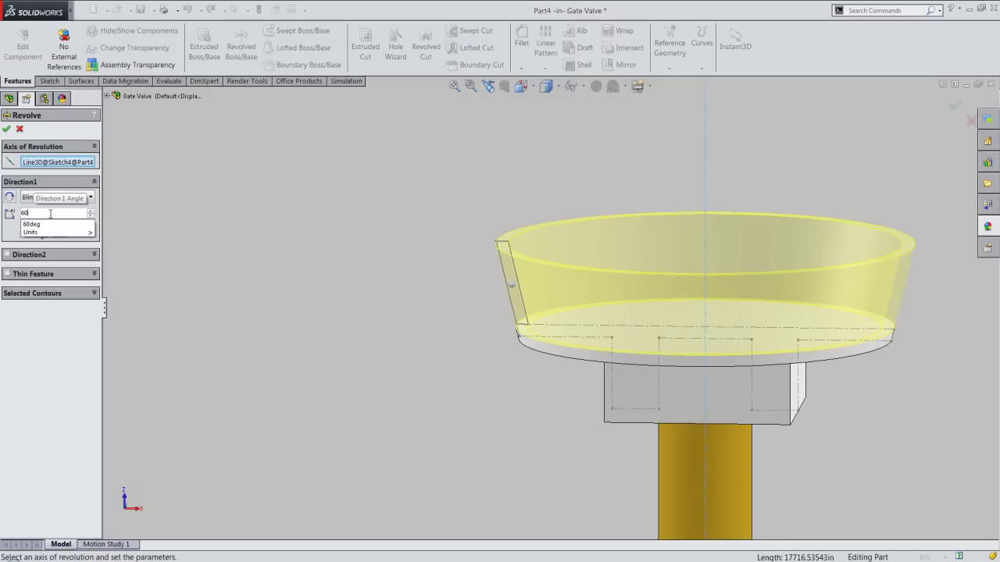
left_click(40, 225)
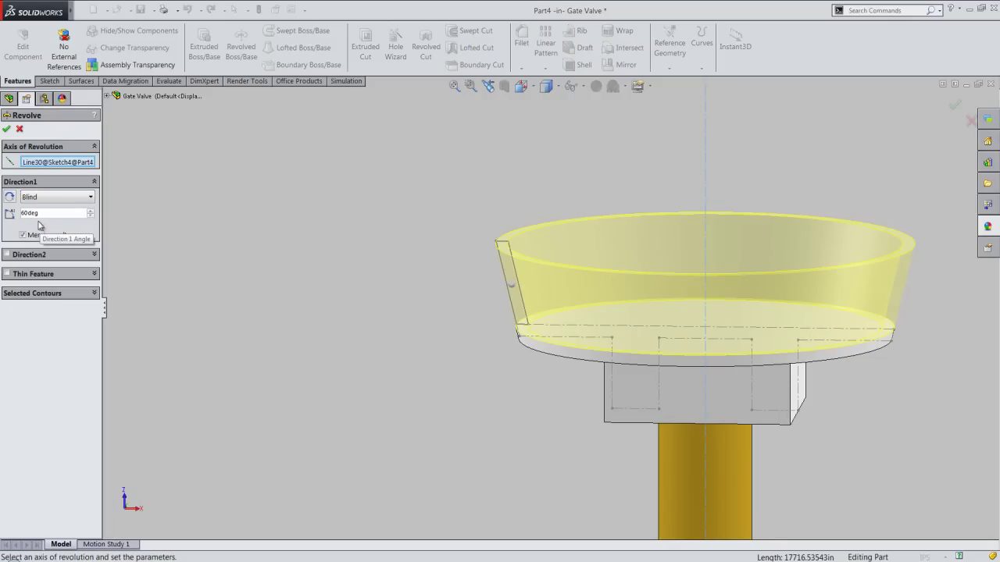
left_click(55, 199)
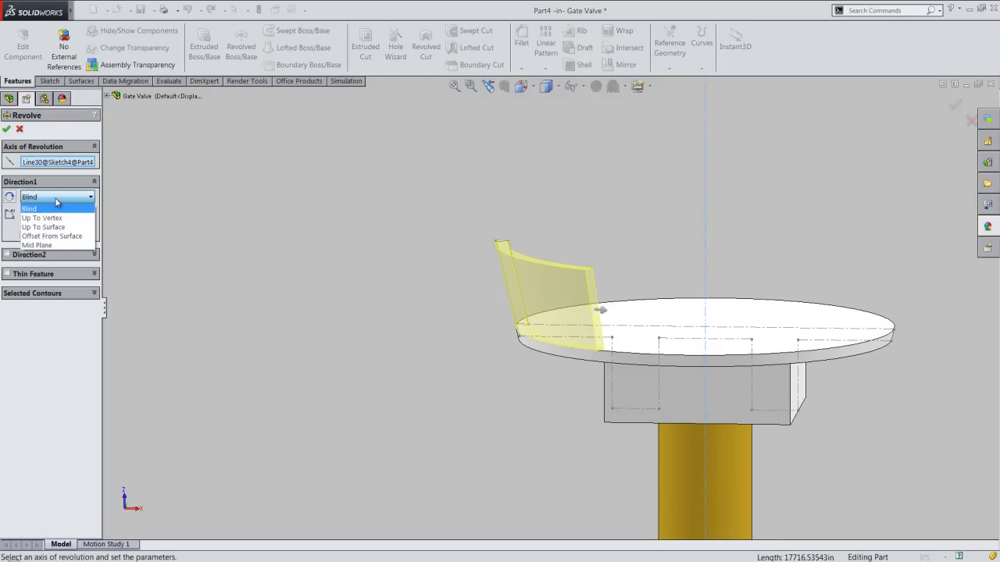
left_click(48, 246)
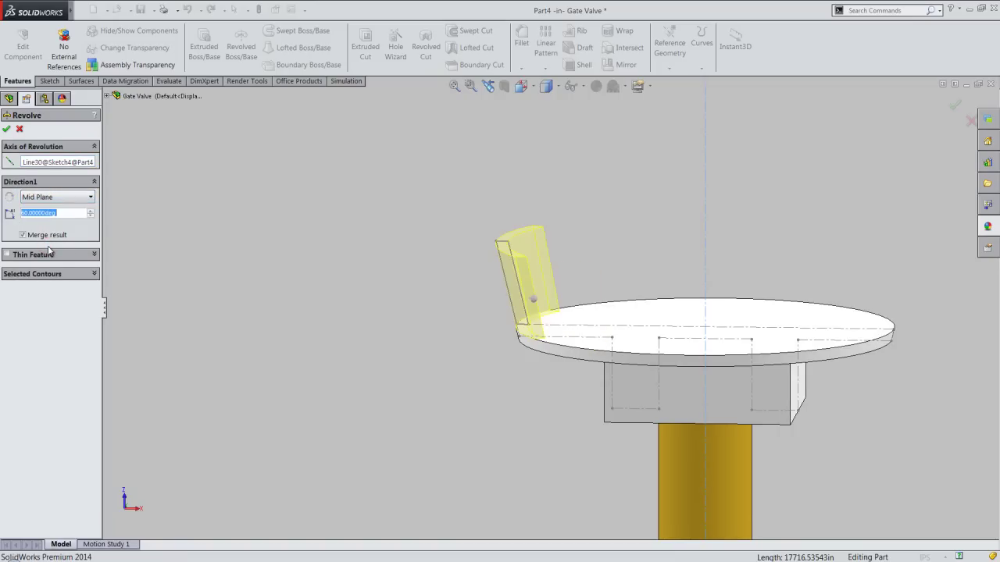
left_click(6, 129)
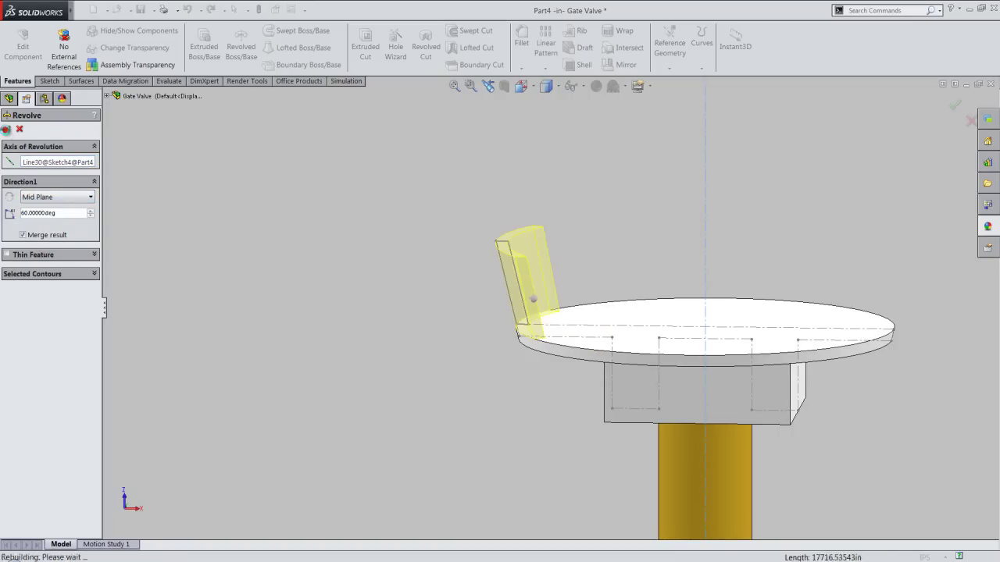
left_click(276, 243)
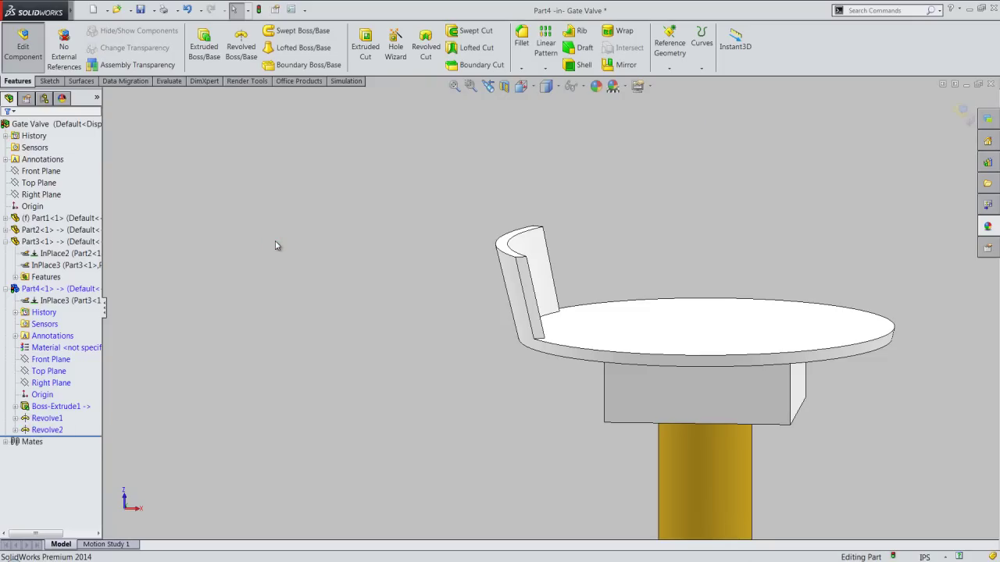
left_click(48, 430)
key("ctrl+v")
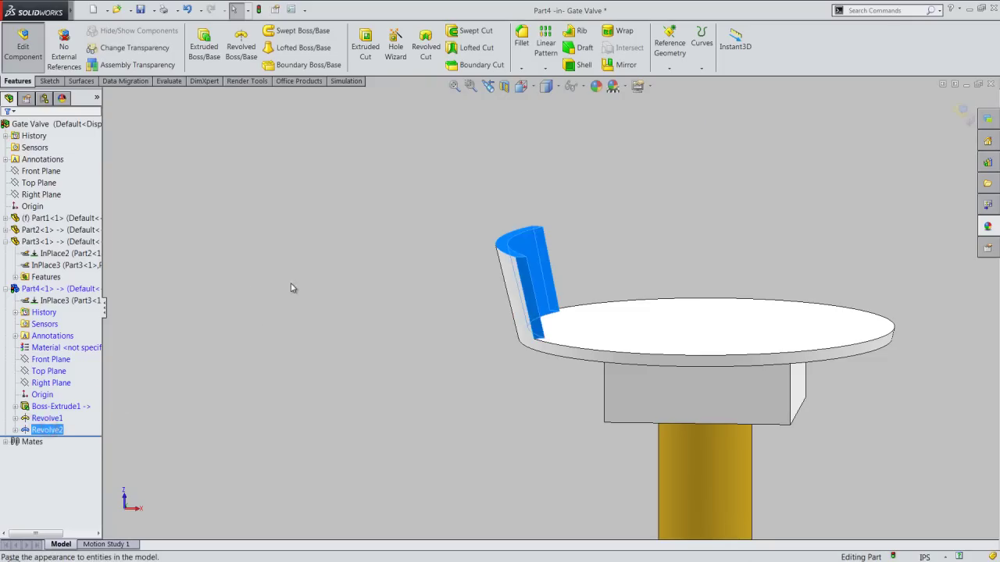
Circular-pattern Revolve2 into 3 equally spaced instances over 360° about the stem's temporary axis
left_click(545, 69)
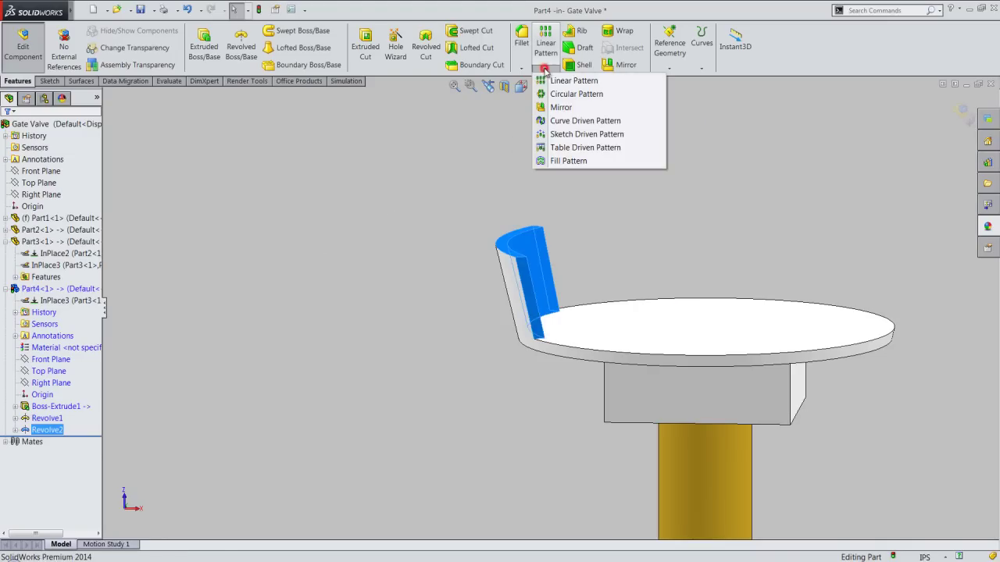
left_click(575, 94)
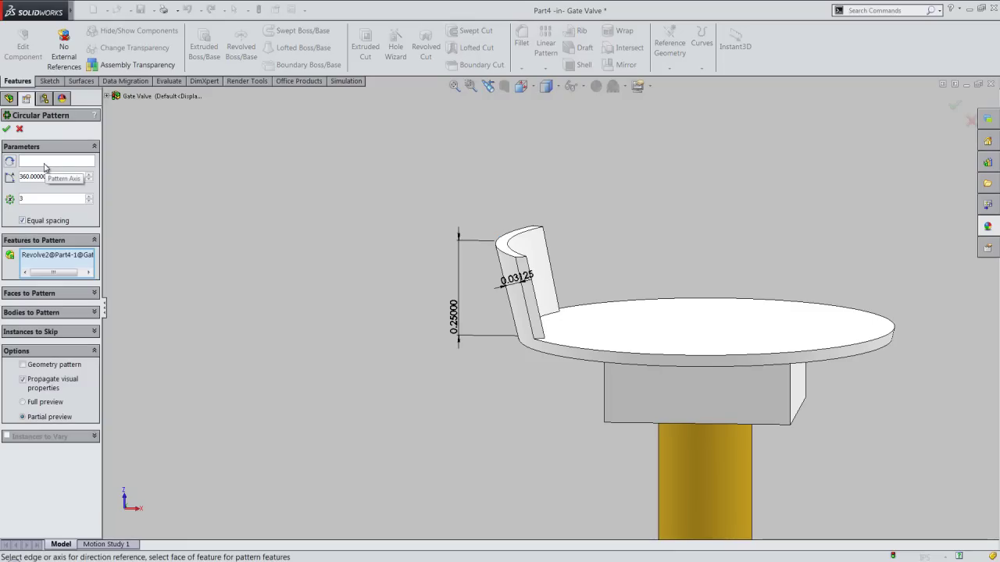
left_click(576, 86)
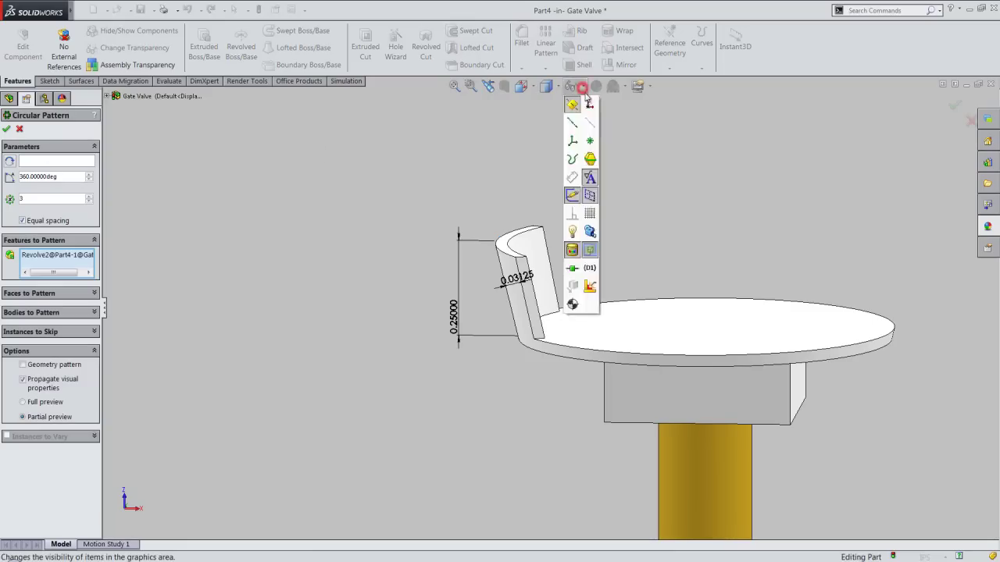
left_click(590, 123)
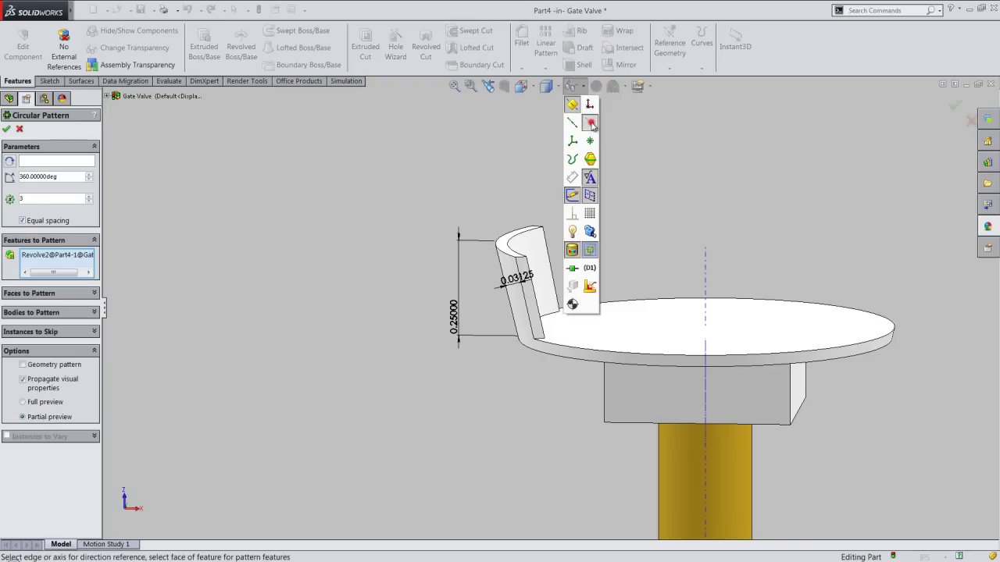
left_click(57, 168)
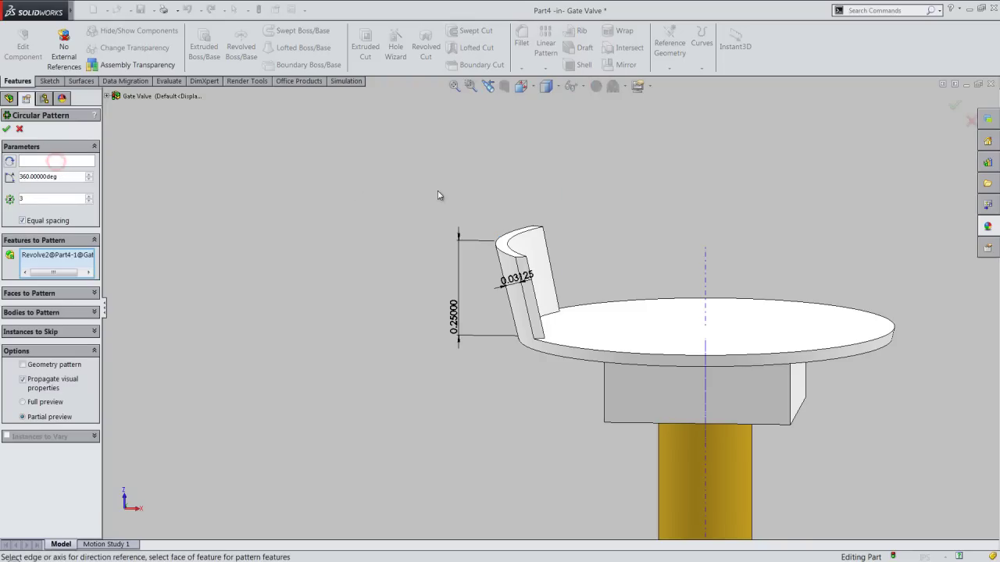
left_click(705, 261)
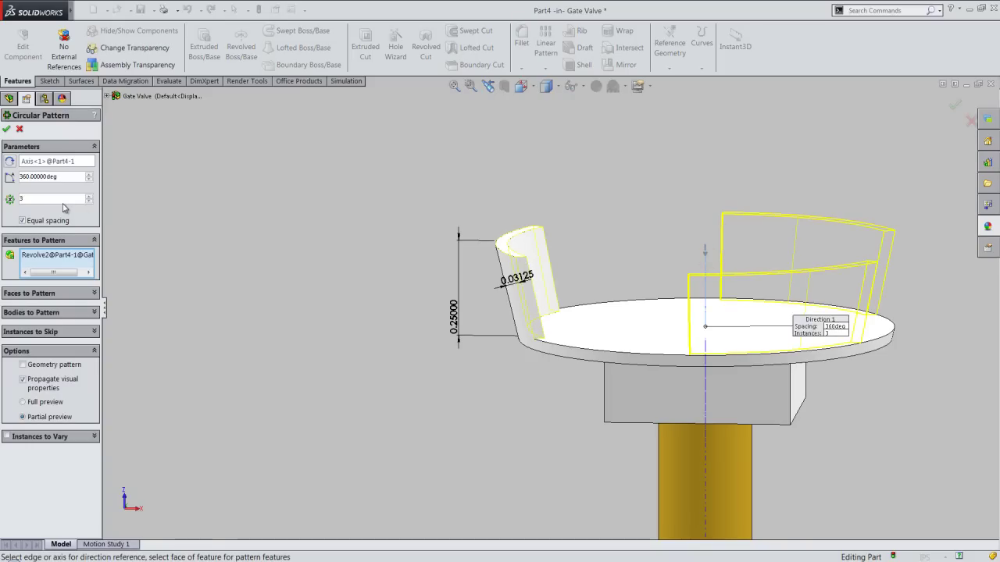
left_click(6, 129)
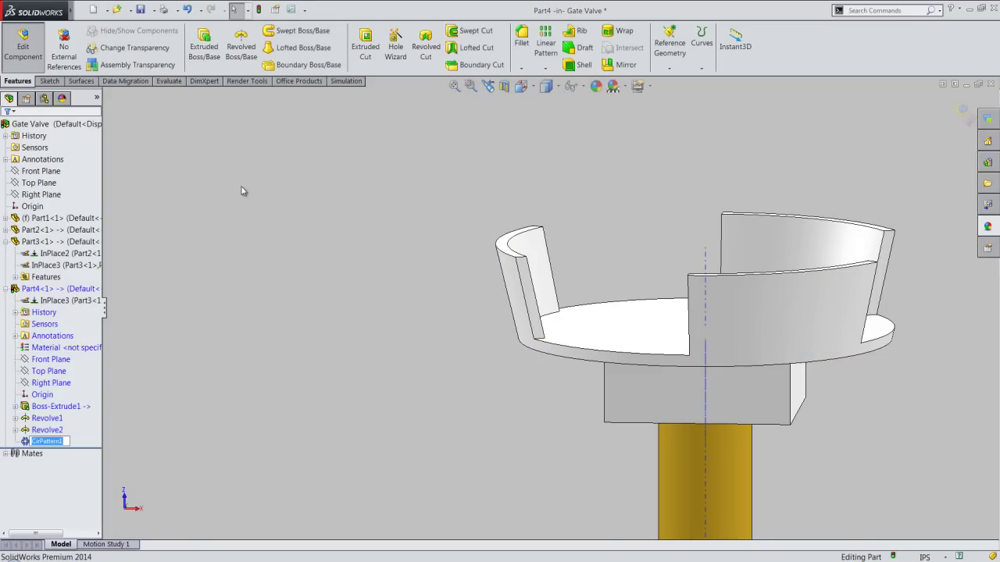
left_click(239, 190)
Hide the temporary axes and show the Reference Geometry options for Part4
middle_click_drag(238, 188, 272, 227)
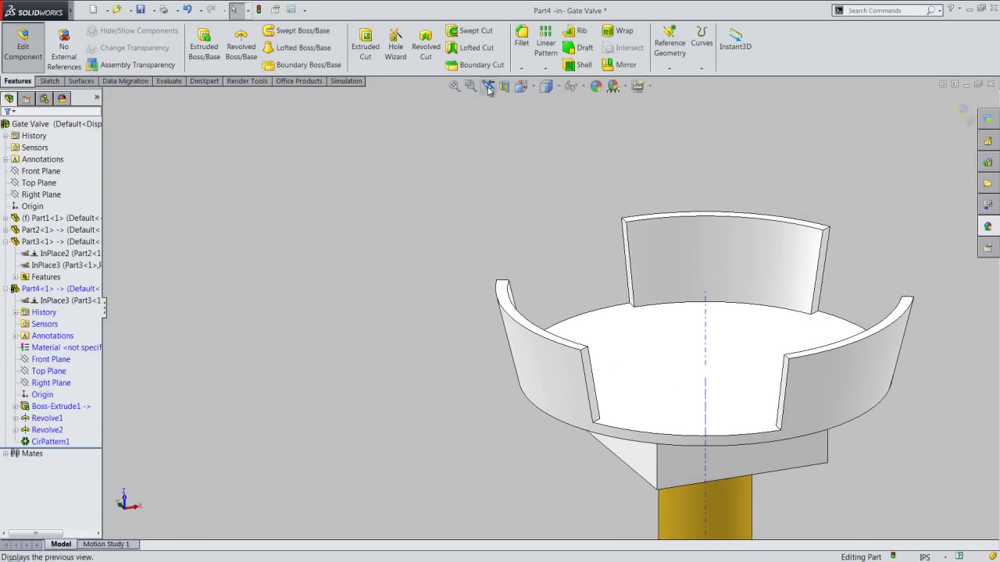
left_click(488, 86)
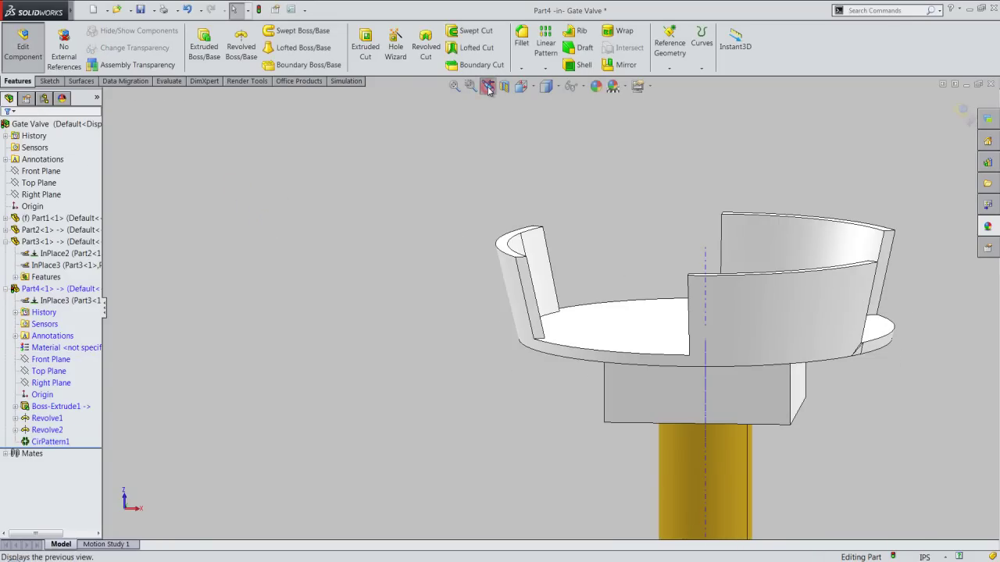
left_click(578, 88)
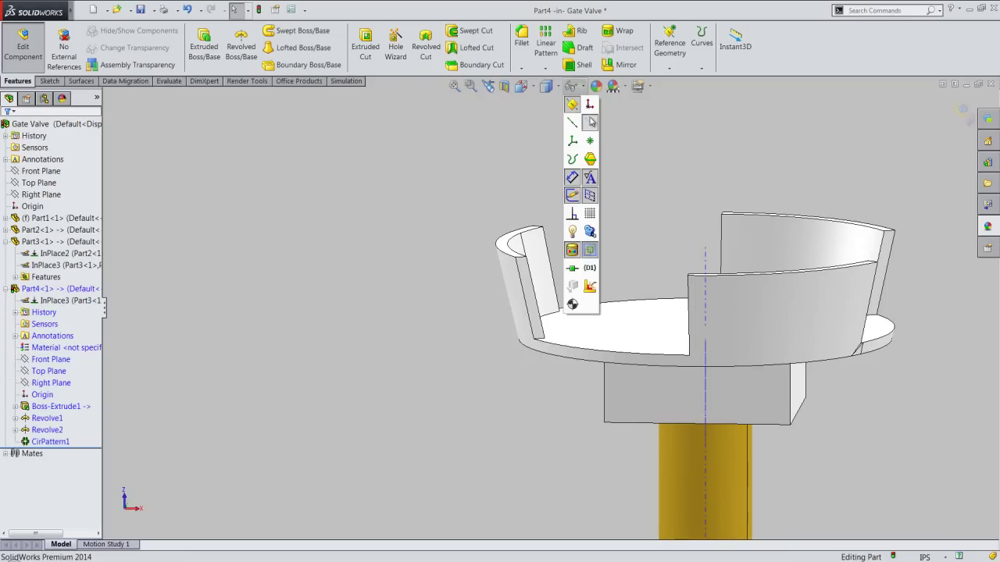
left_click(615, 146)
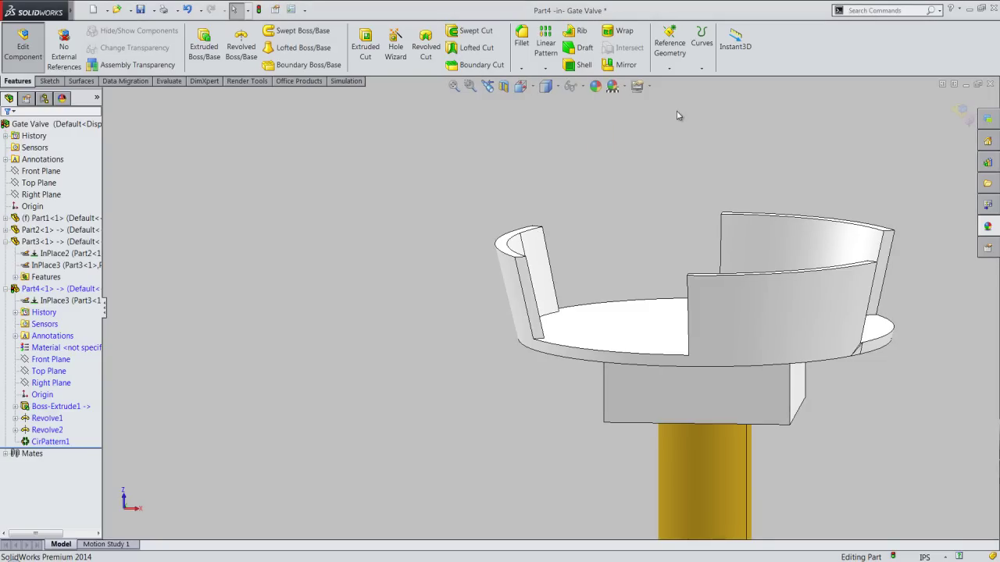
left_click(670, 68)
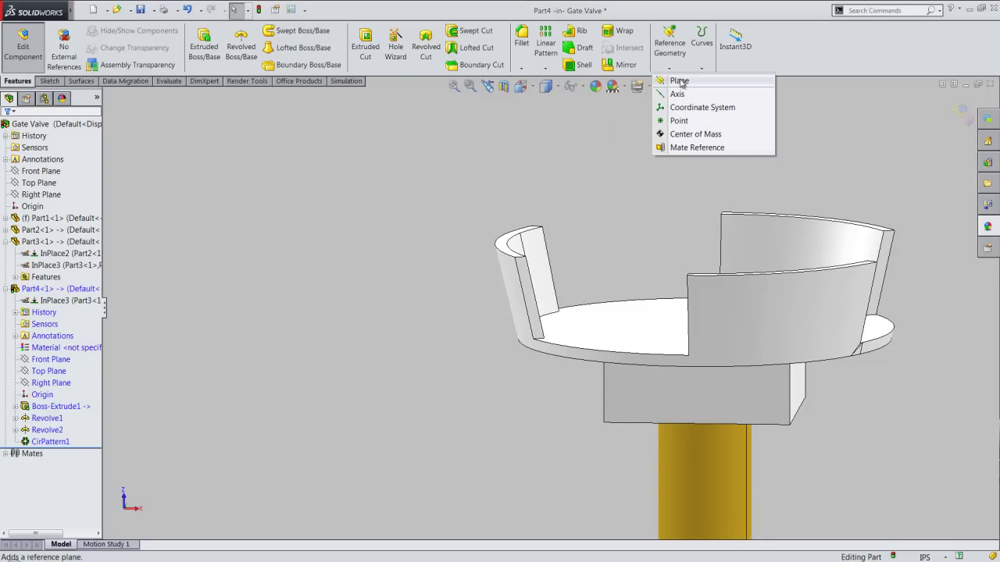
Create Plane1 offset 0.25 in from the flange's underside face
left_click(679, 82)
scroll(536, 343, "up", 3)
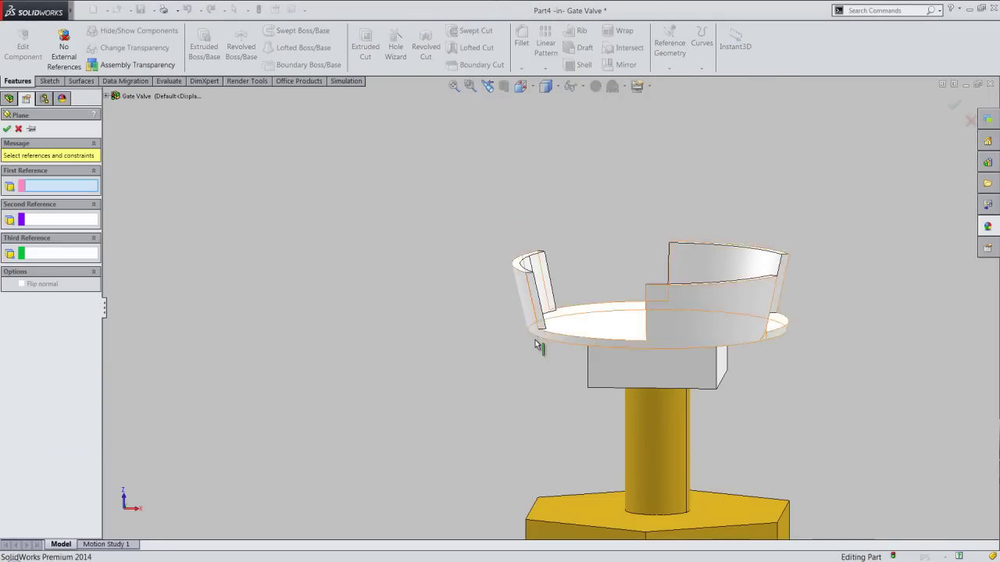
mouse_move(535, 336)
middle_mouse_down()
mouse_move(529, 283)
mouse_move(615, 311)
middle_mouse_up()
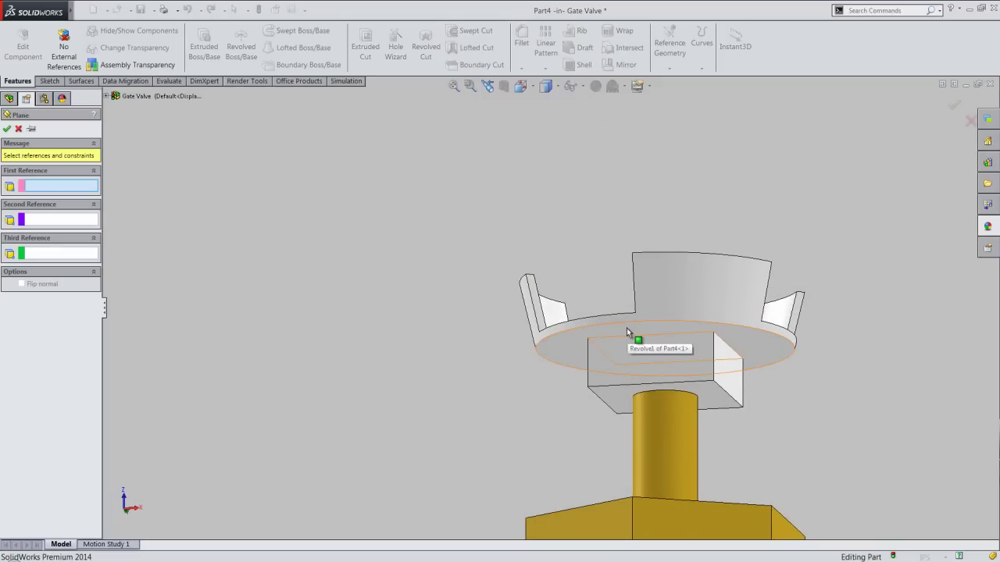
left_click(627, 332)
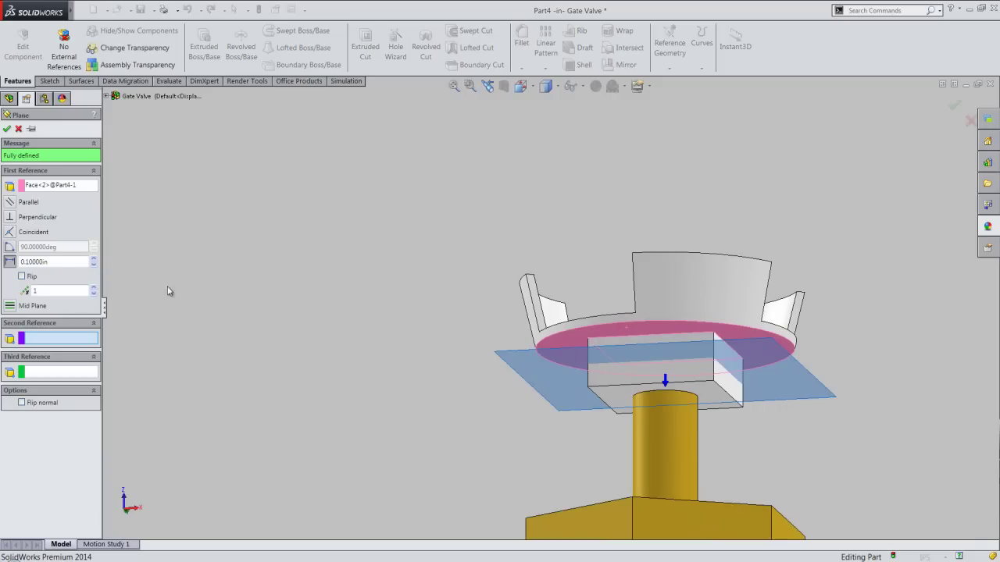
double_click(33, 262)
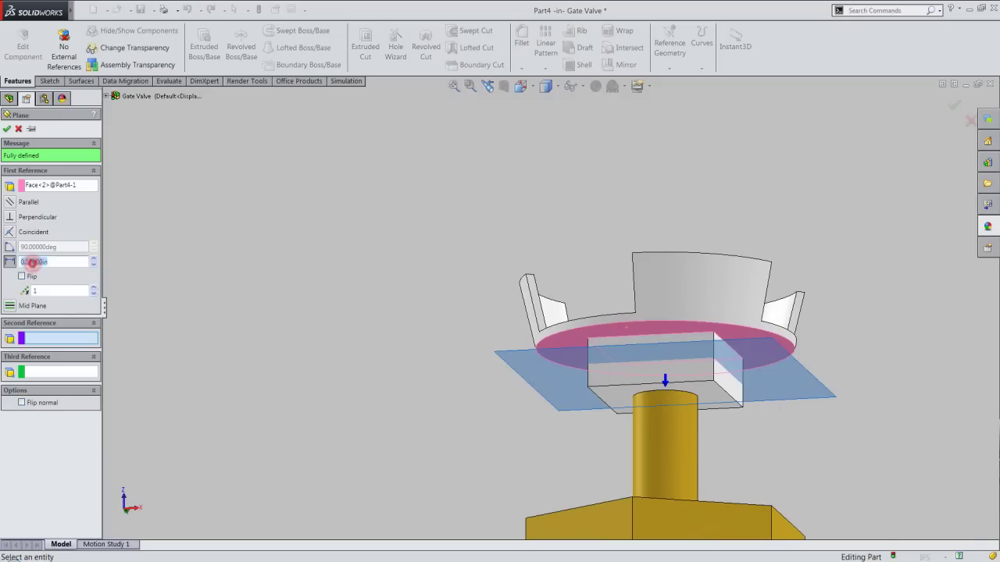
key("BackSpace")
key("Return")
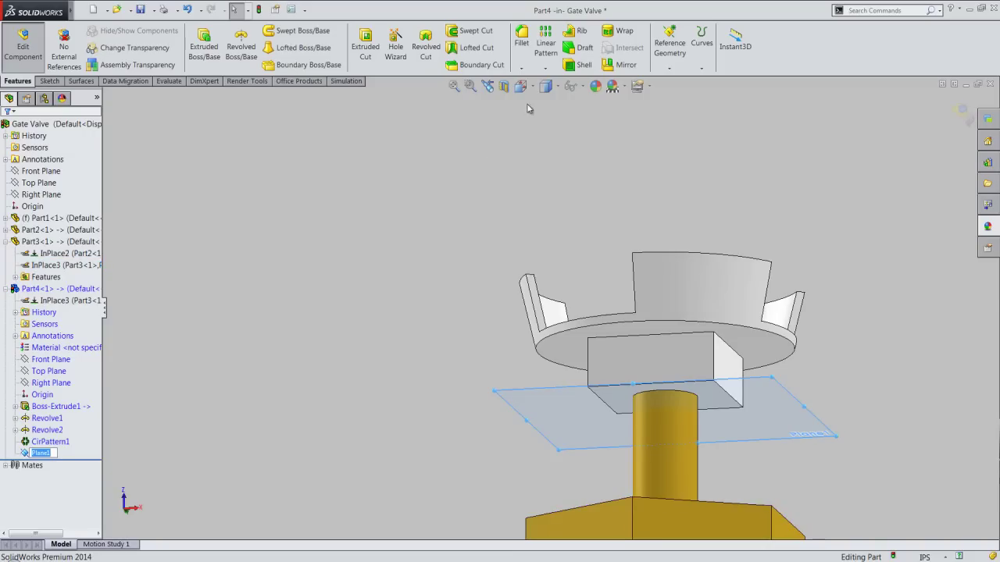
In isometric view, select Plane1 and open Sketch5 on it
key("f")
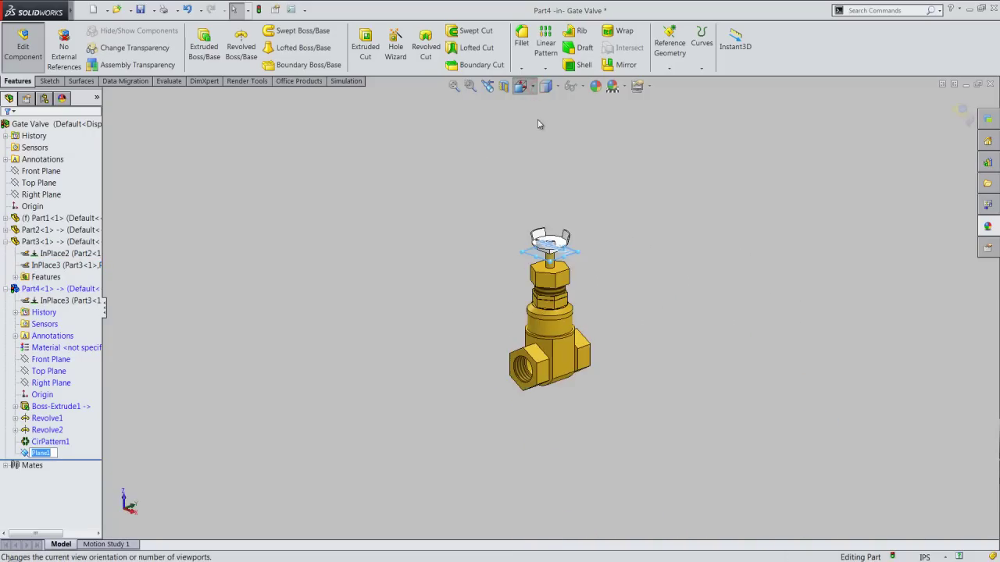
left_click(533, 96)
left_click(548, 274)
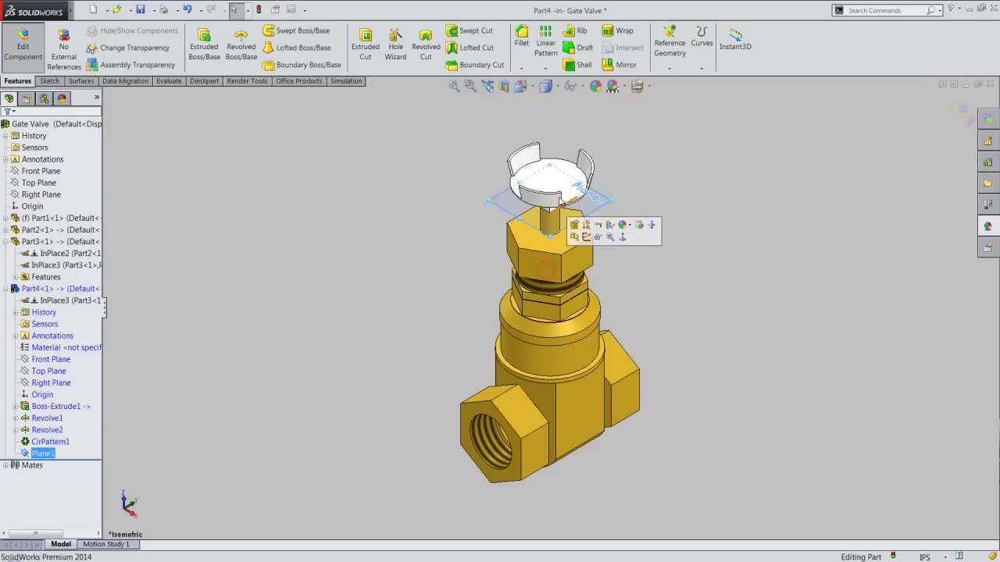
left_click(655, 201)
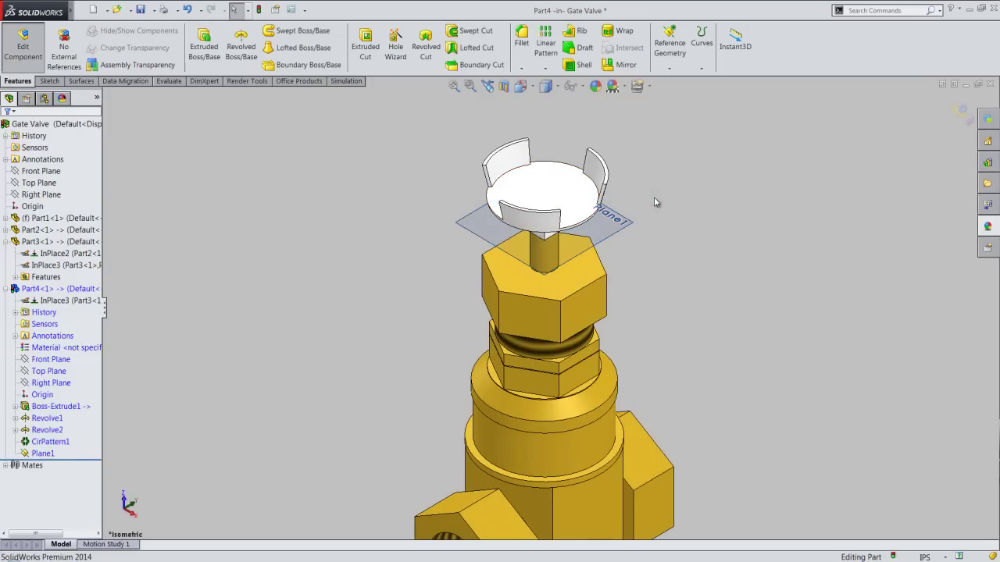
left_click(673, 189)
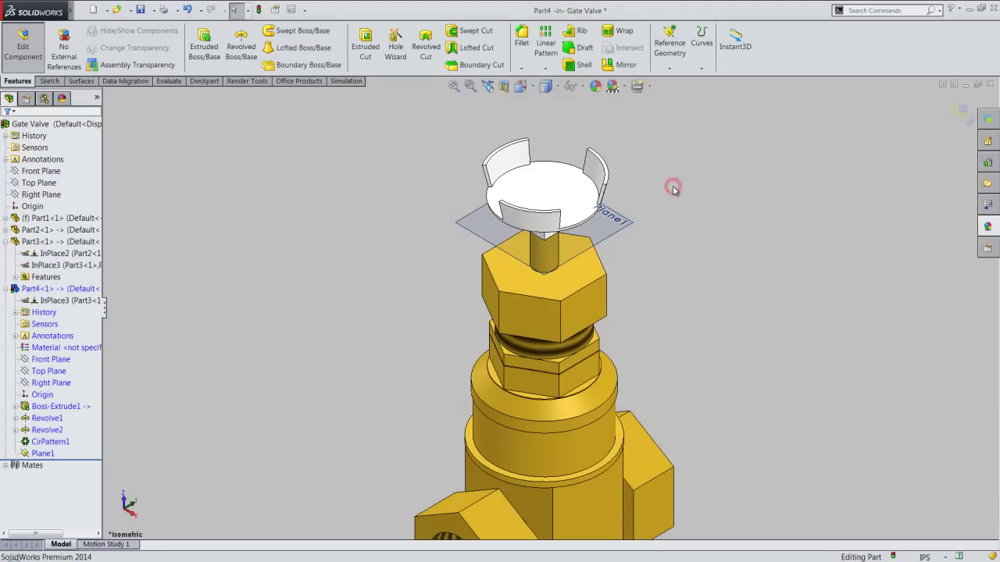
left_click(626, 223)
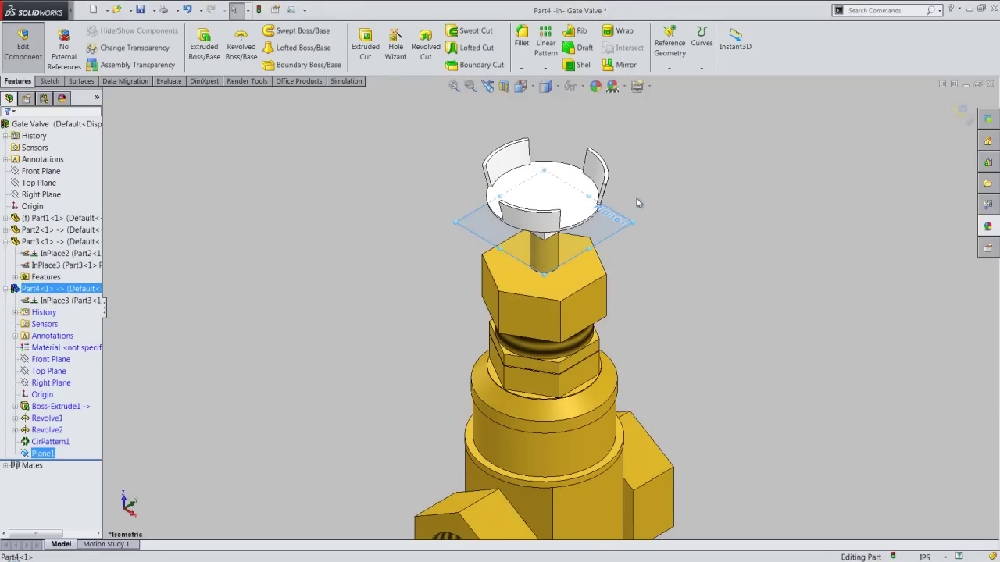
right_click(469, 228)
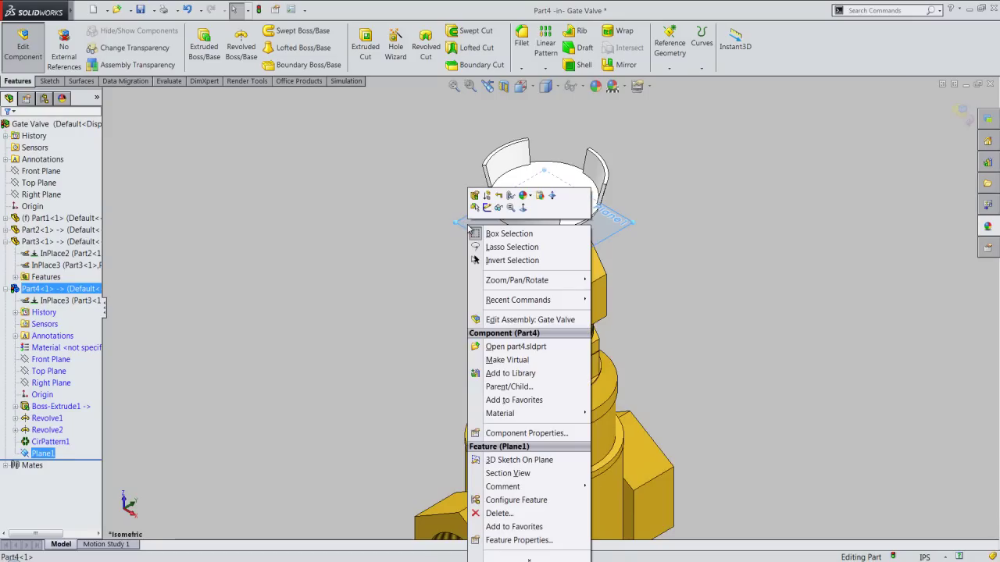
left_click(486, 207)
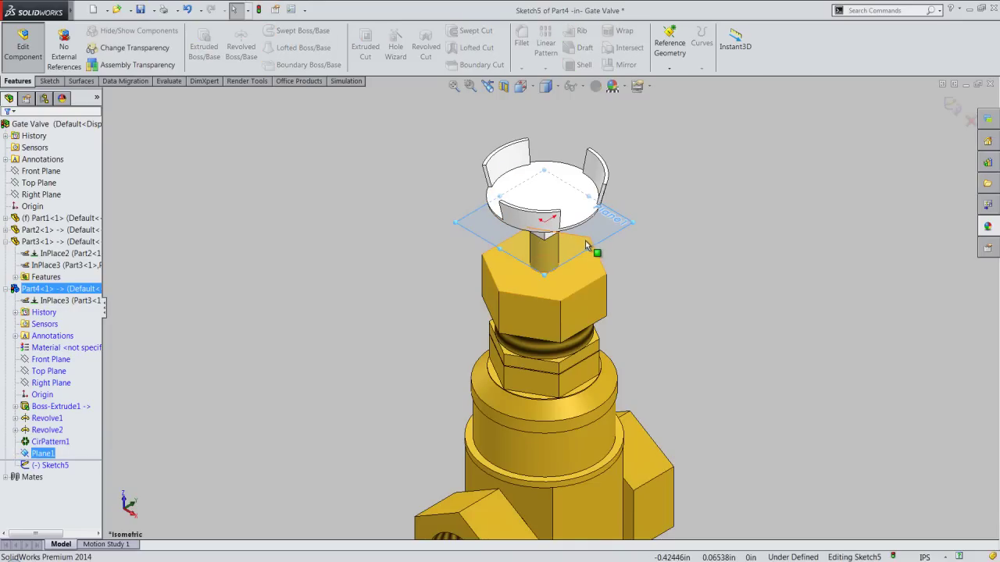
In Top view, draw a 2.25 in diameter circle centred on the origin in Sketch5
key("f")
left_click(520, 86)
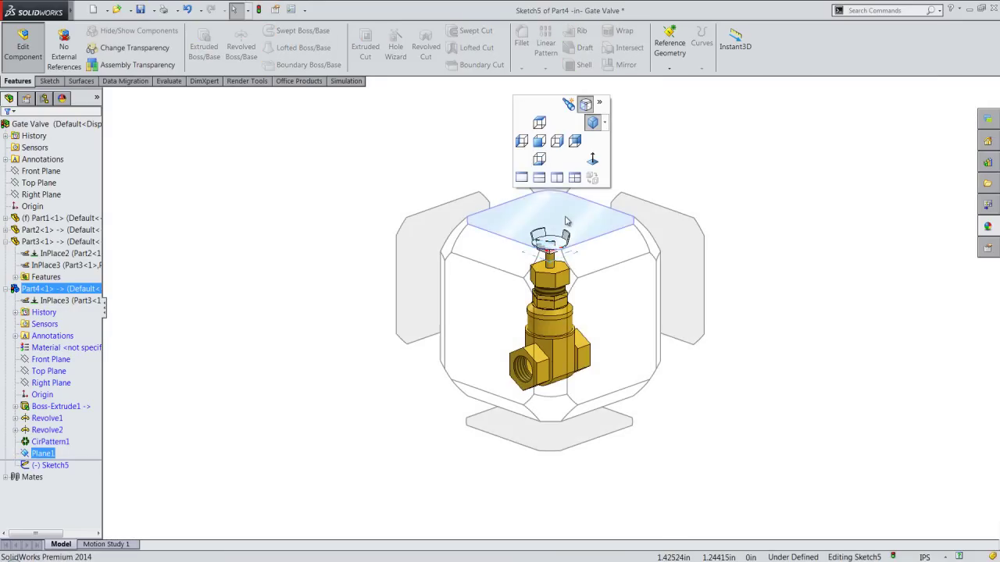
left_click(565, 222)
scroll(564, 234, "down", 1)
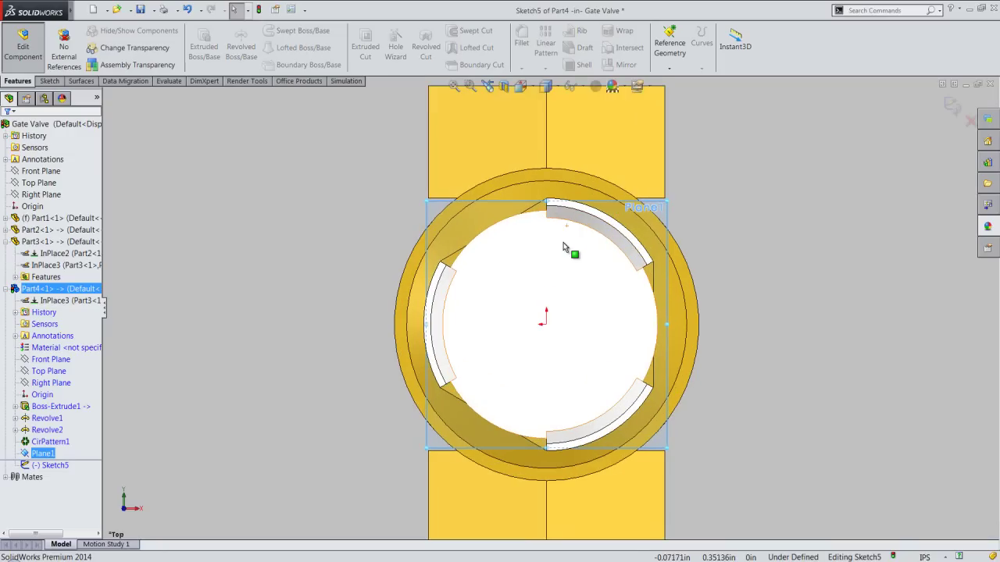
left_click(49, 81)
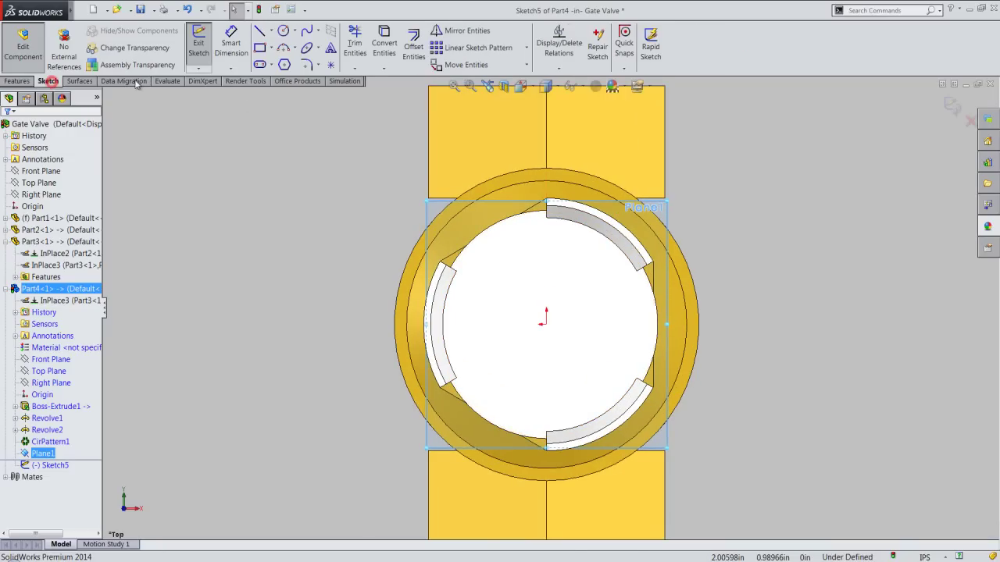
left_click(284, 31)
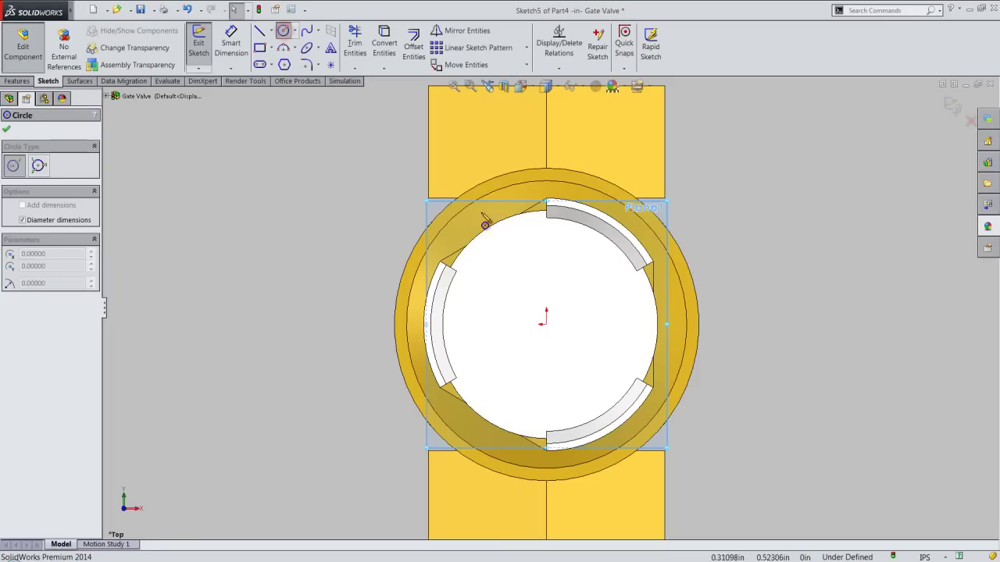
left_click(531, 323)
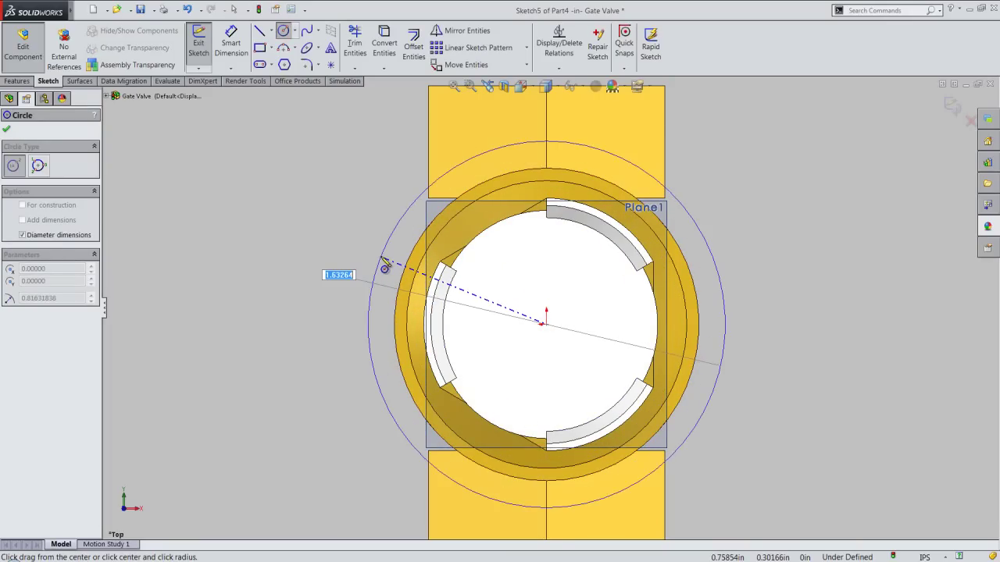
type("2.25")
key("Return")
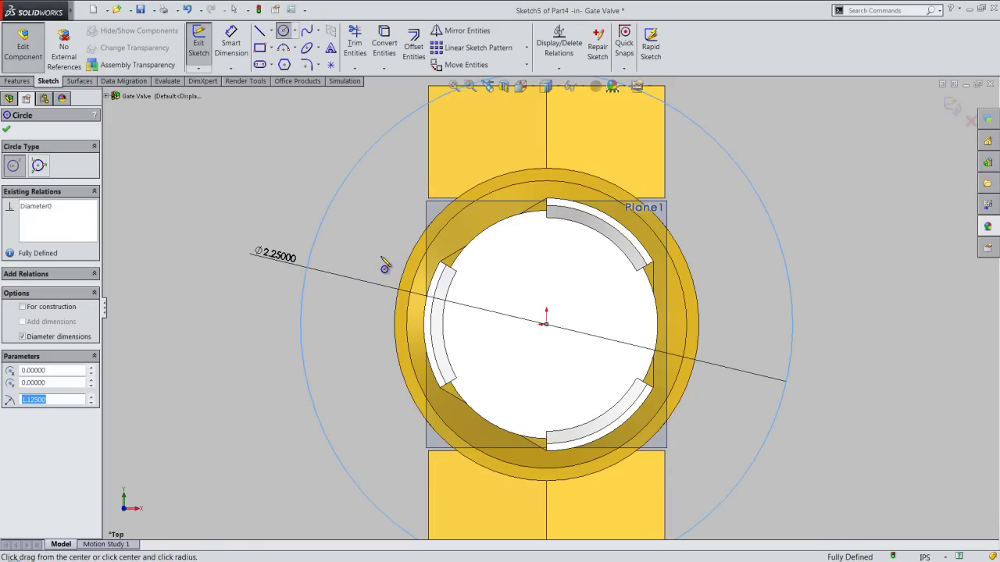
key("f")
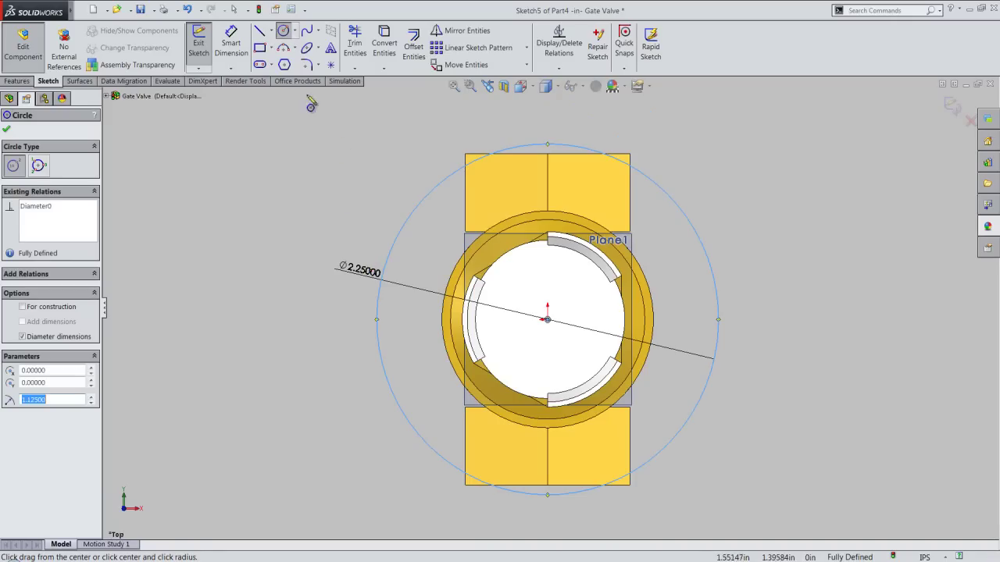
Sketch a 12-sided polygon from the origin, inscribed in the 2.25 in circle
left_click(285, 65)
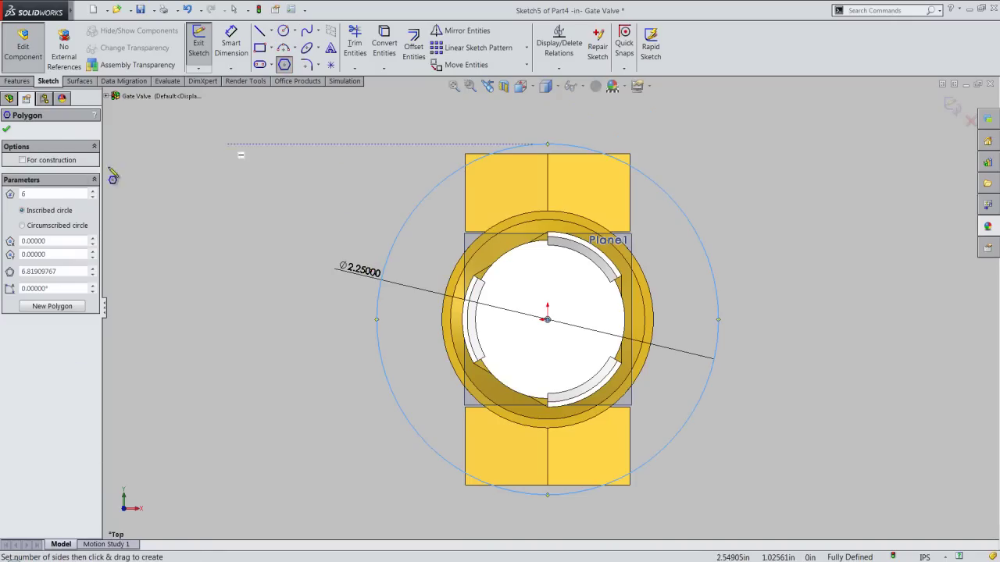
double_click(40, 191)
type("12")
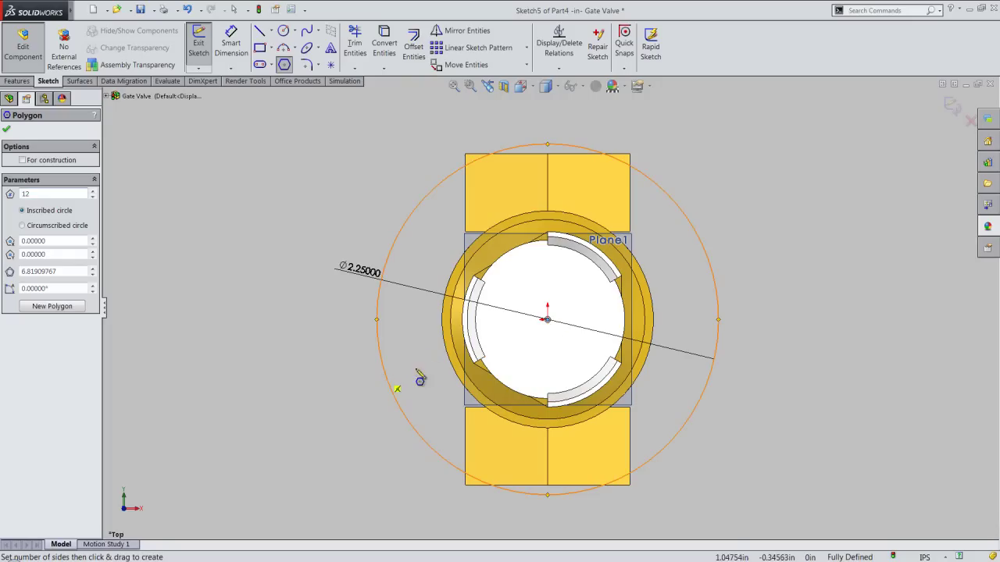
left_click_drag(546, 319, 383, 364)
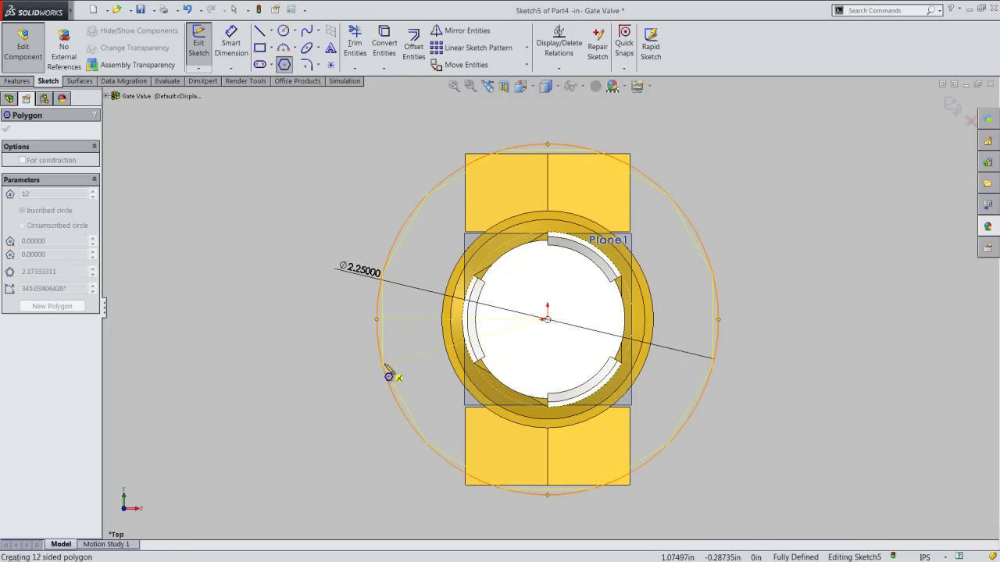
left_click(383, 364)
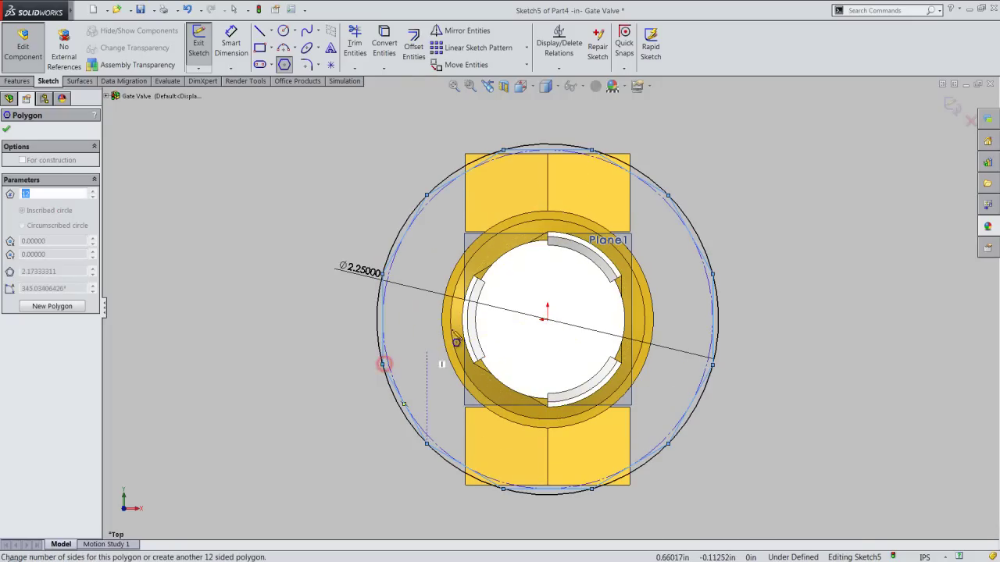
right_click(736, 233)
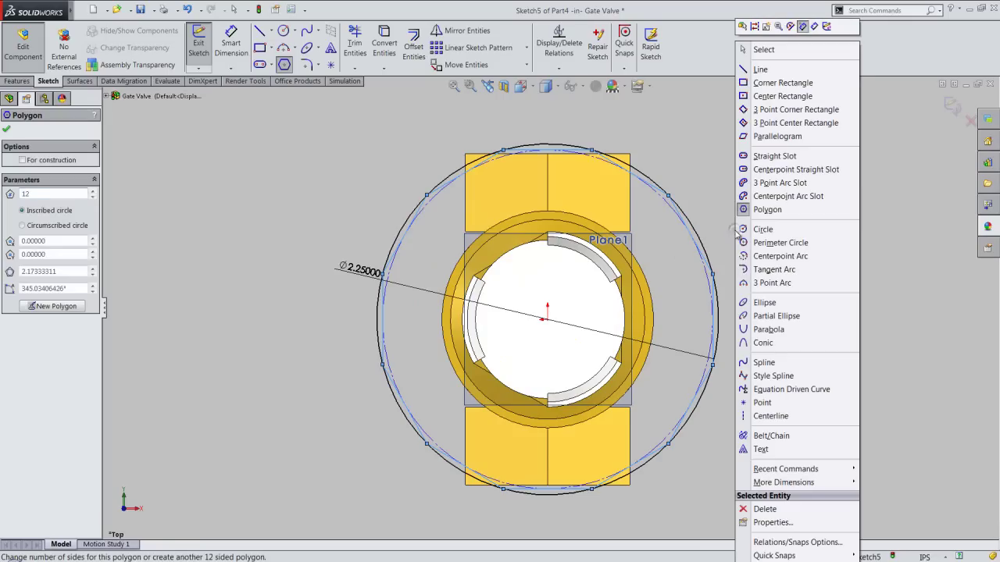
left_click(759, 52)
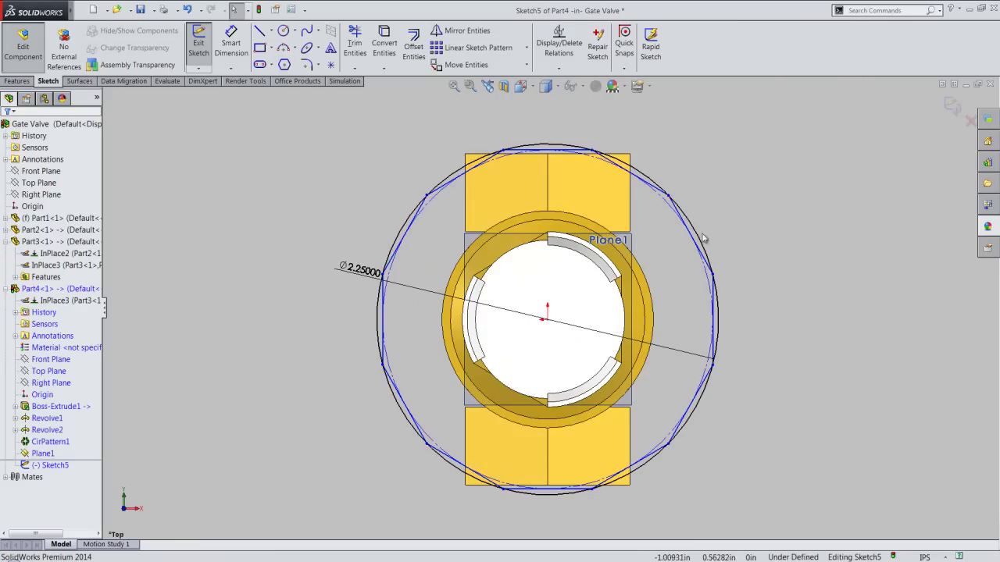
Make a polygon edge vertical and make a polygon corner coincident with the outer circle
left_click(711, 292)
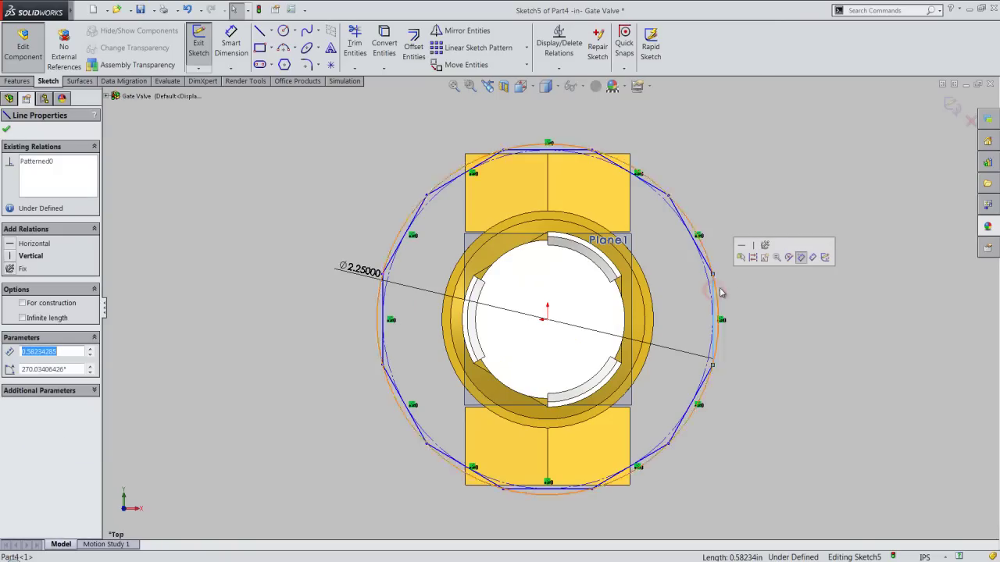
left_click(751, 246)
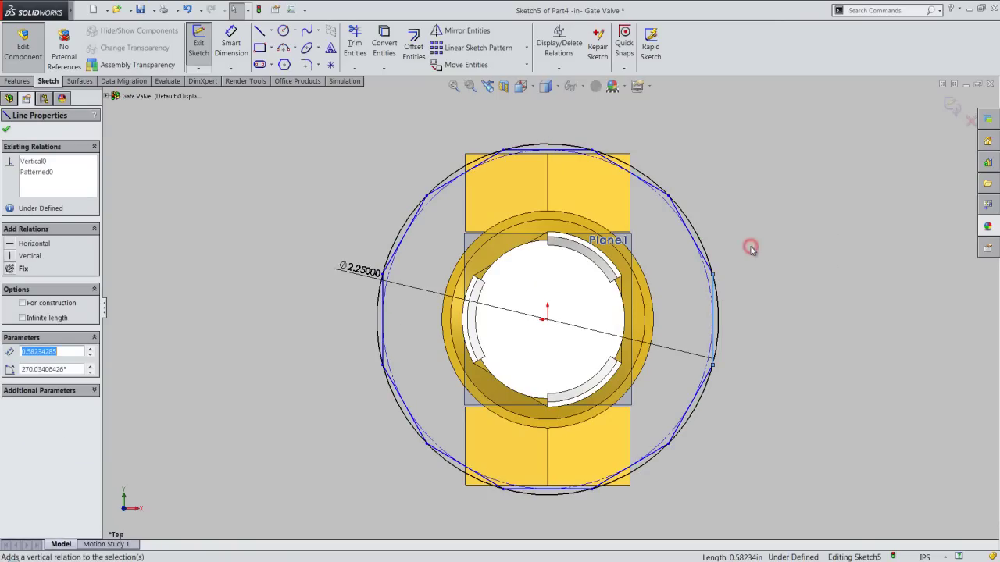
left_click(751, 250)
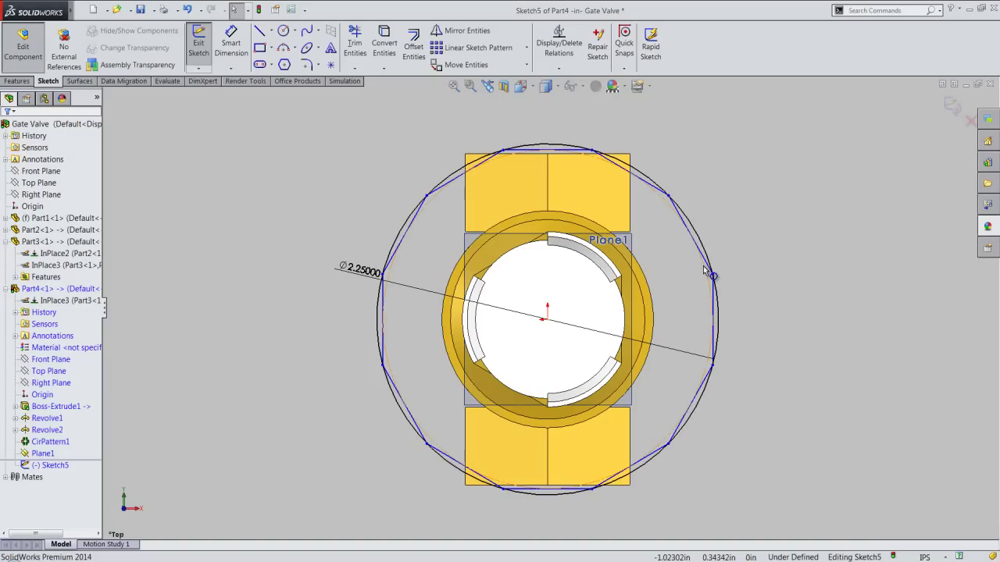
left_click_drag(703, 269, 689, 275)
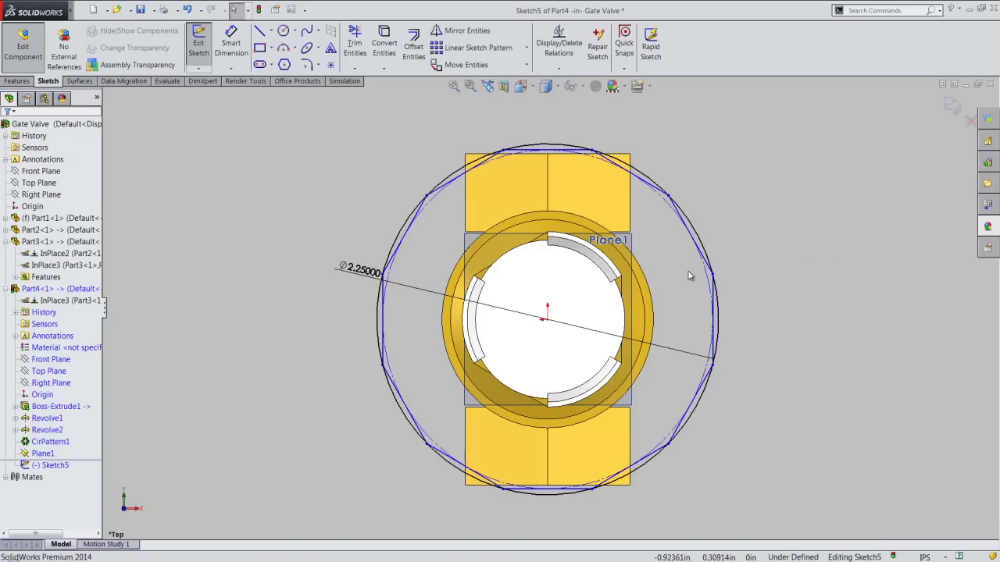
left_click(667, 196)
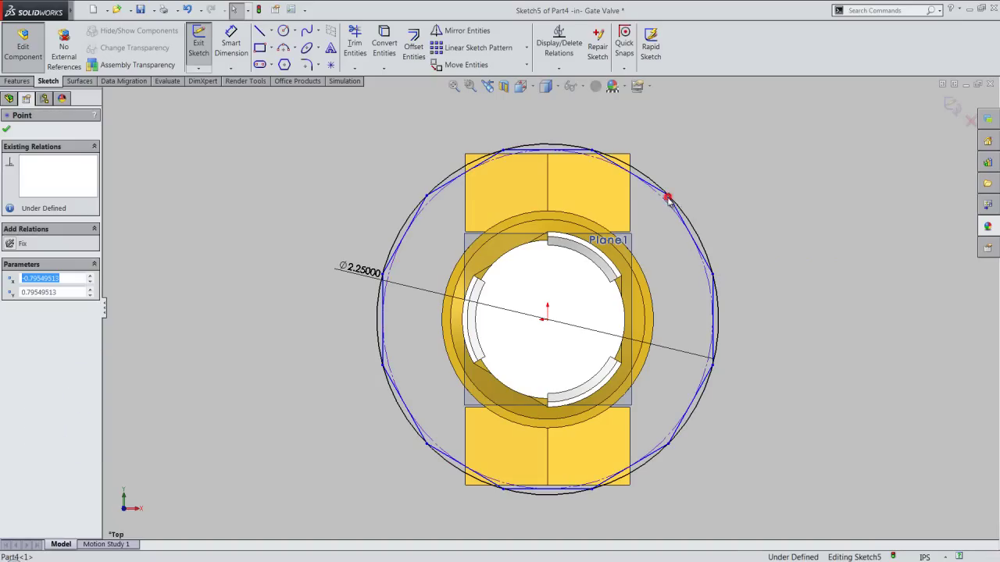
left_click(688, 220, "ctrl")
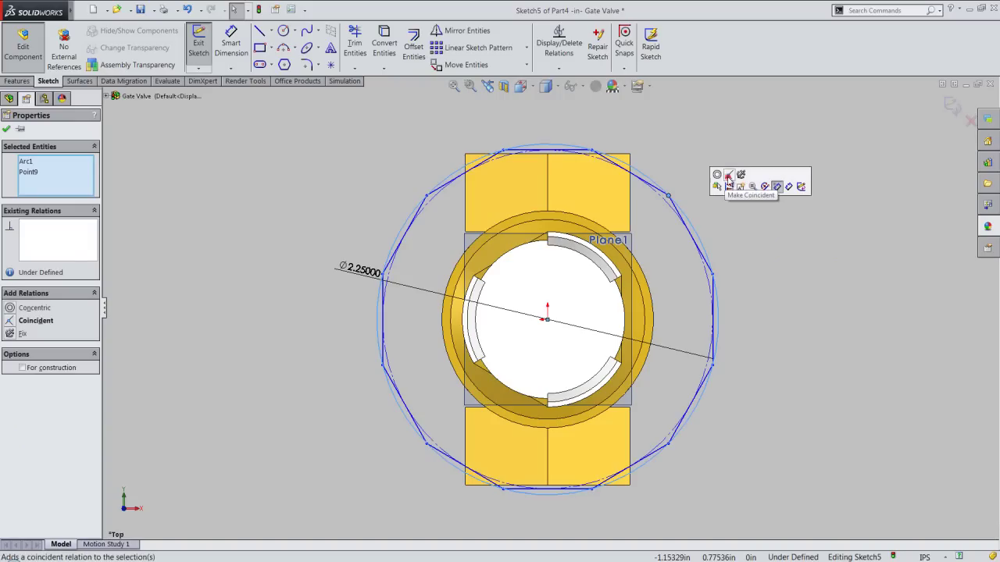
left_click(728, 183)
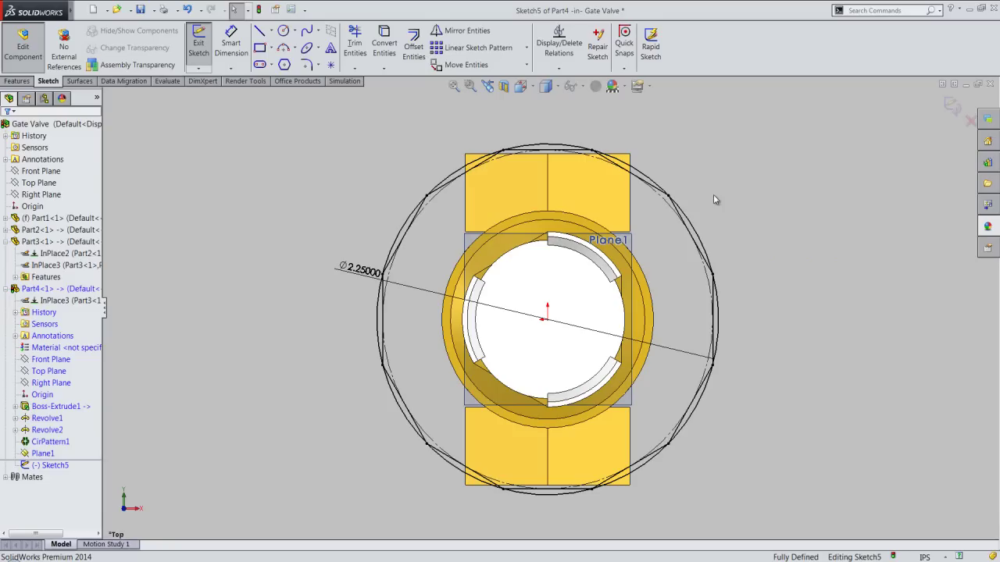
Turn all the circle and polygon entities into construction geometry
left_click(236, 144)
left_click_drag(350, 182, 820, 511)
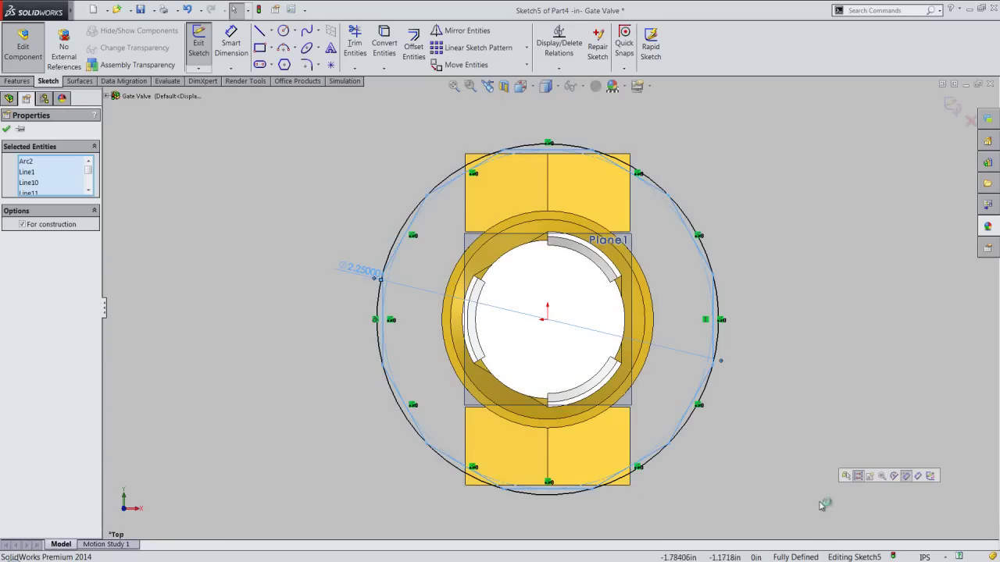
left_click(857, 476)
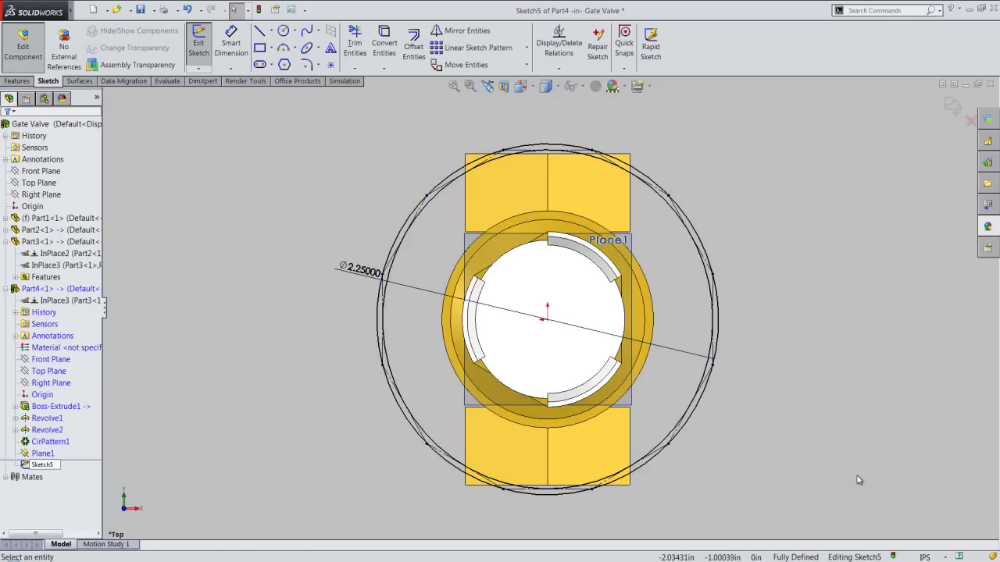
mouse_move(817, 509)
left_mouse_down()
mouse_move(527, 360)
mouse_move(344, 122)
left_mouse_up()
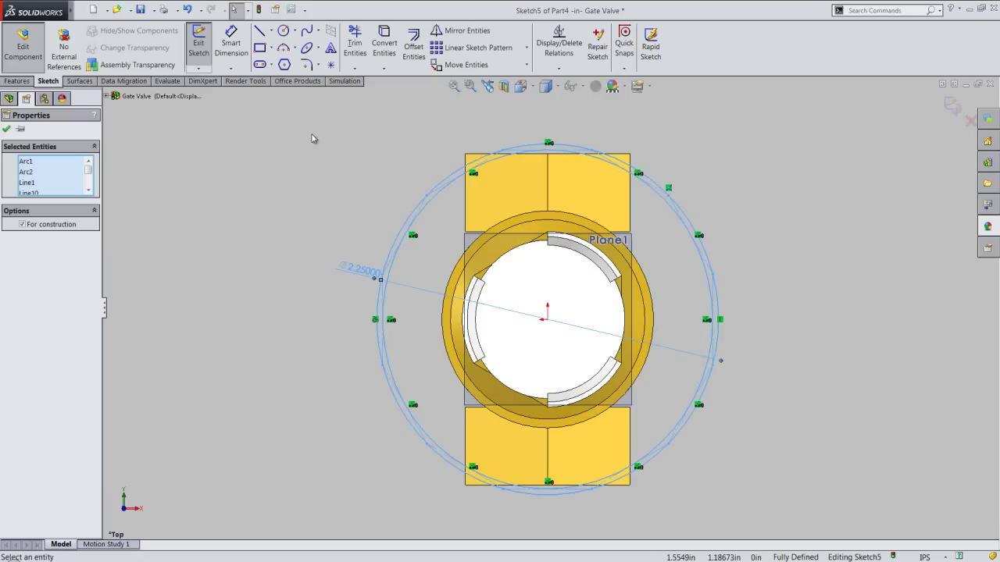
left_click(24, 226)
left_click(23, 225)
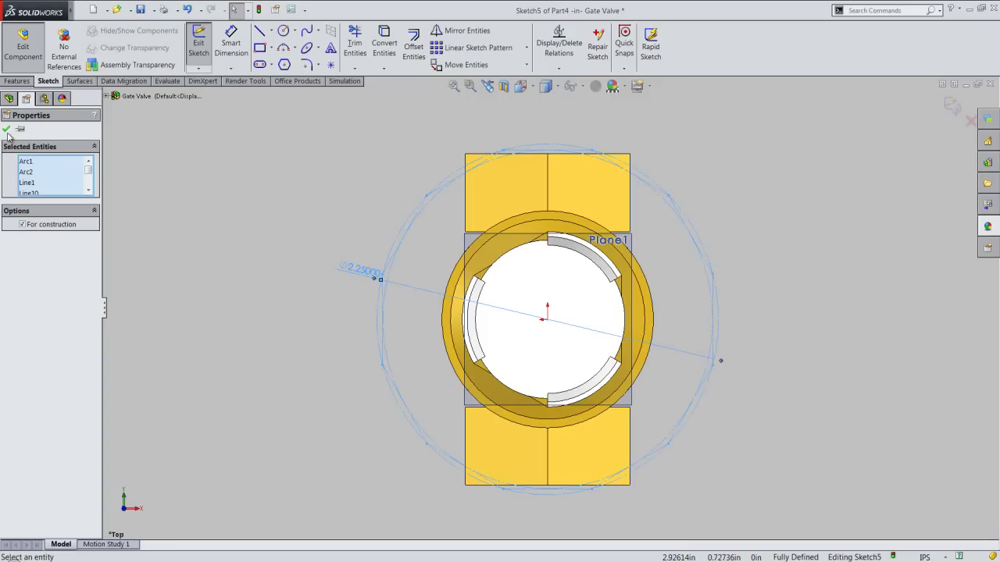
left_click(7, 130)
Draw a 1.125 in radius three-point arc between the top-left and top-right polygon corners
left_click(249, 182)
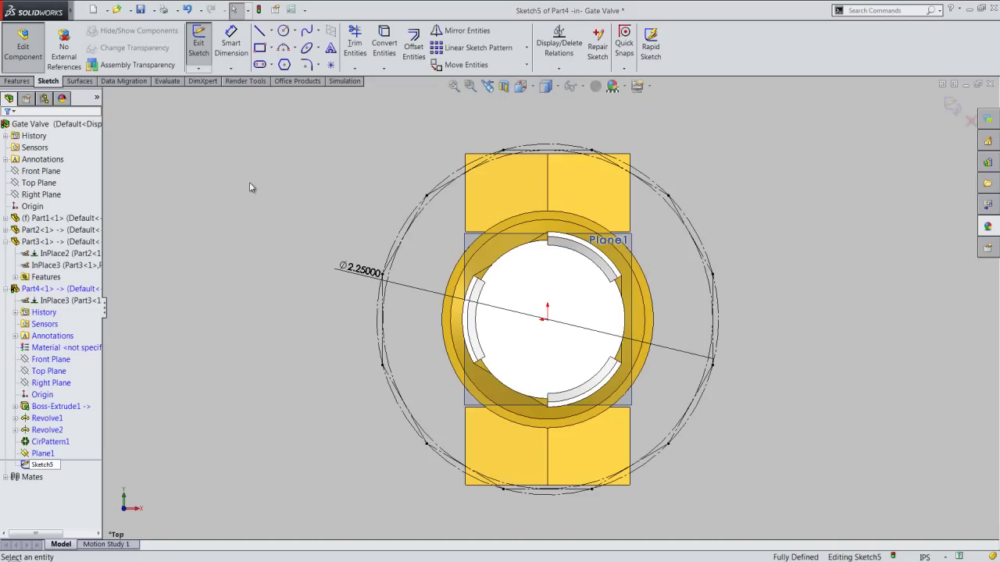
scroll(551, 158, "down", 2)
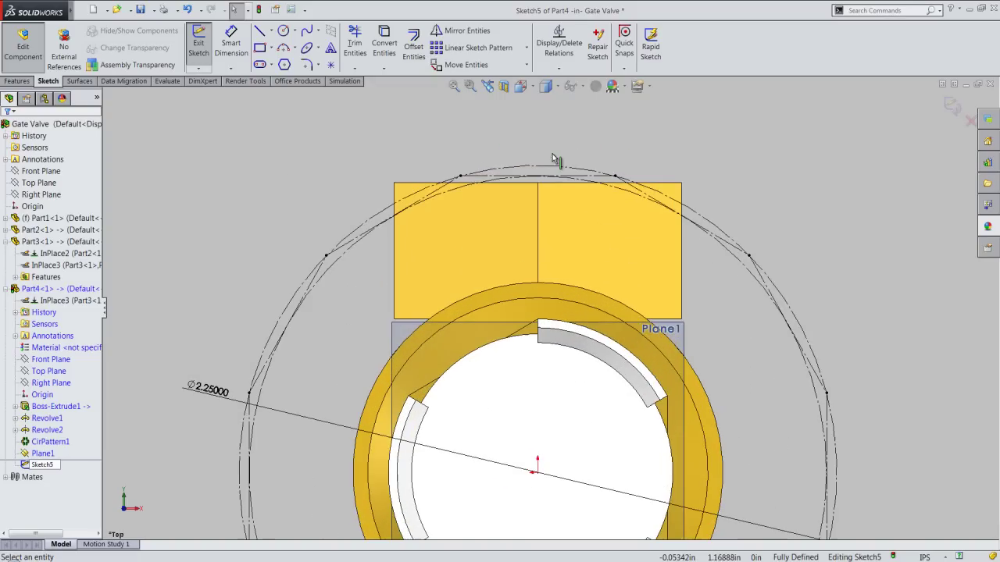
scroll(551, 159, "down", 1)
right_click(636, 199)
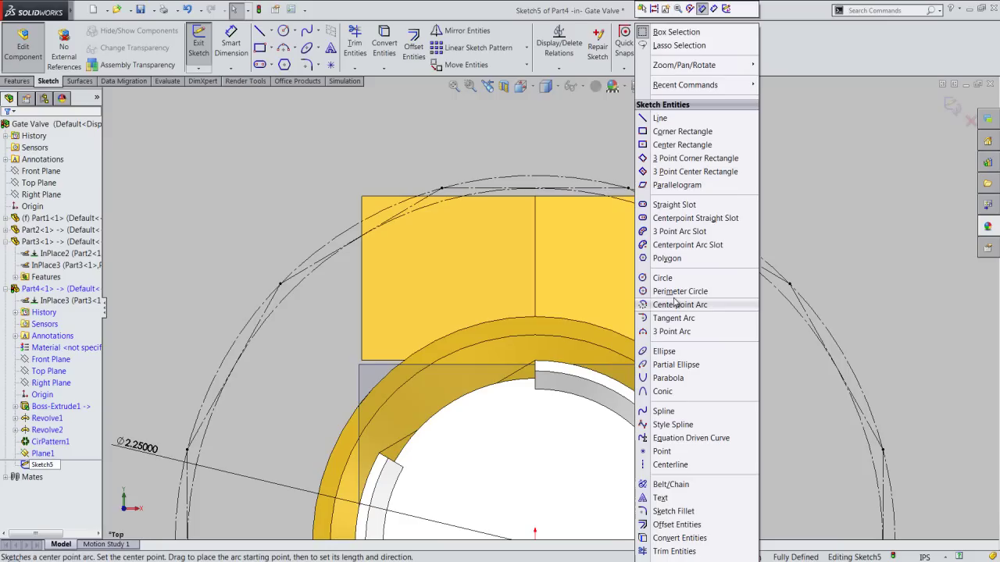
left_click(669, 333)
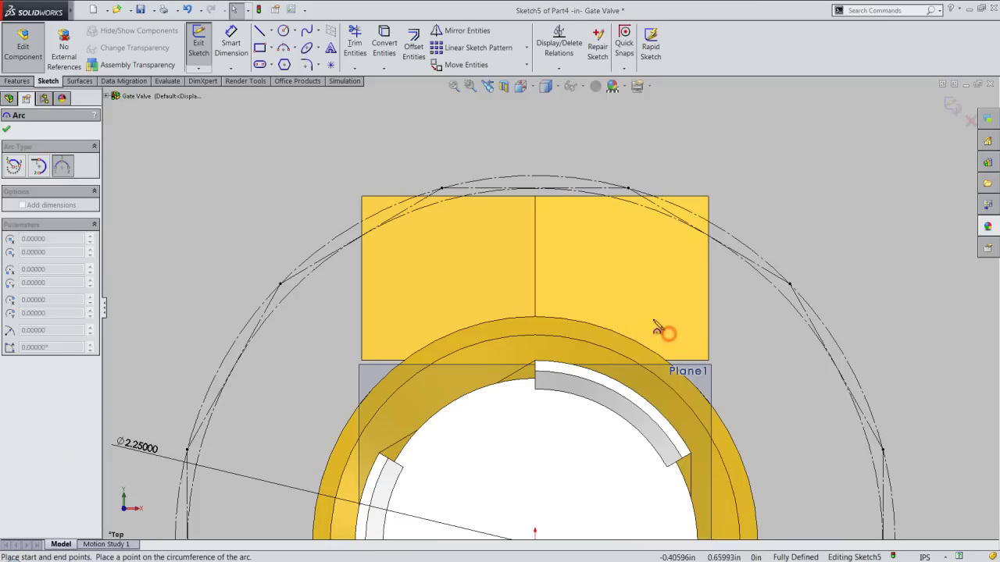
left_click(442, 191)
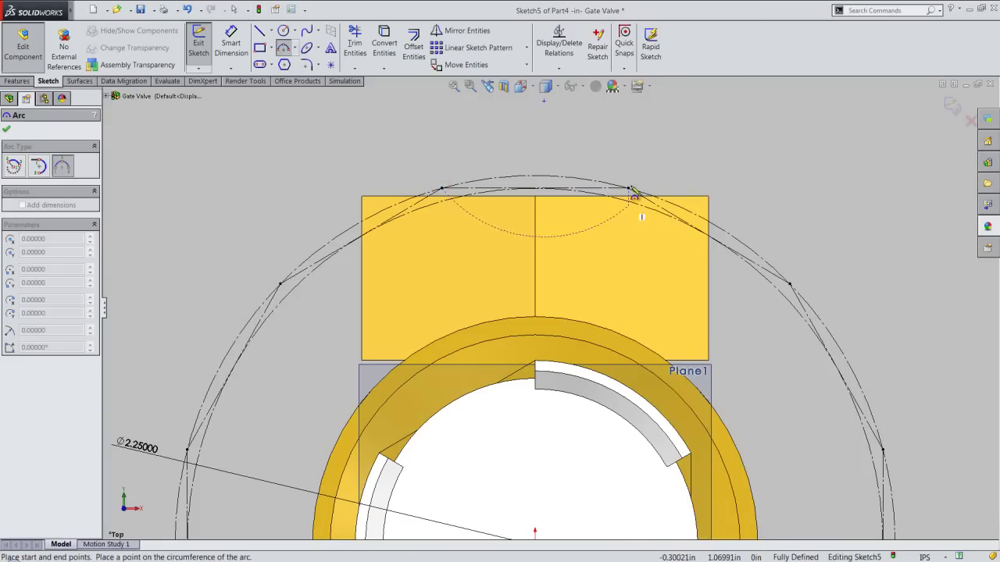
left_click(628, 189)
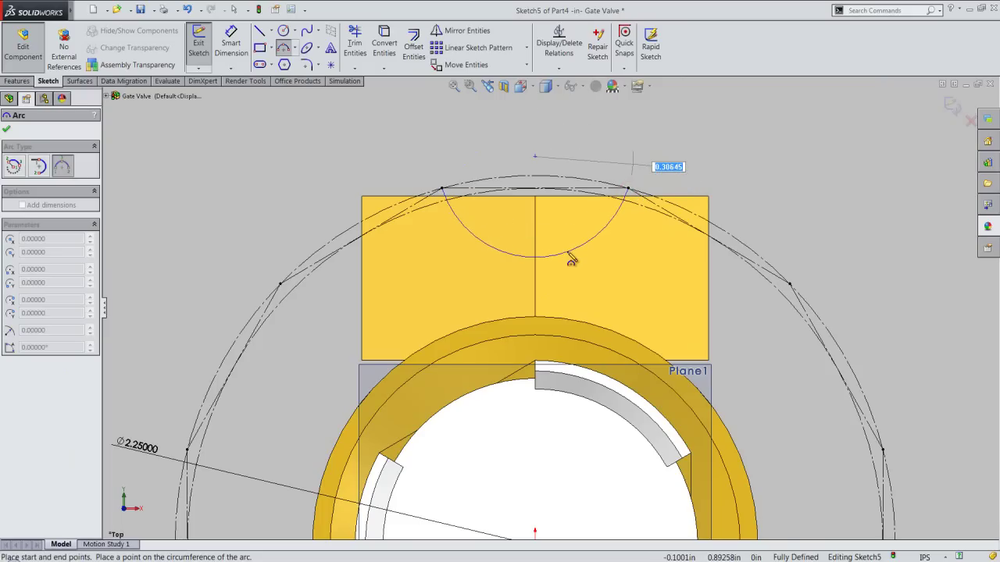
key("BackSpace")
key("Return")
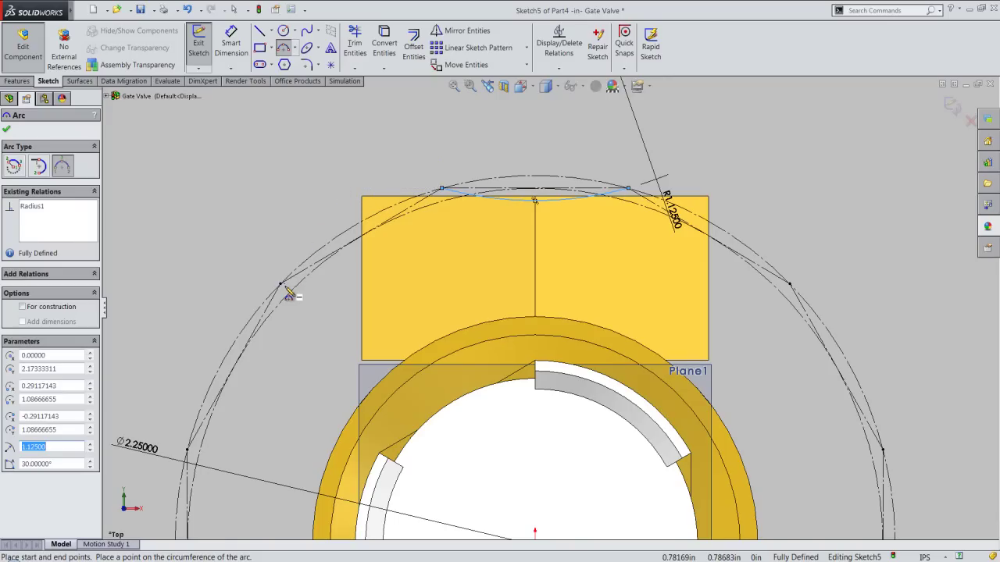
Add a second 1.125 in radius arc to the next polygon corner and close Sketch5
left_click(442, 190)
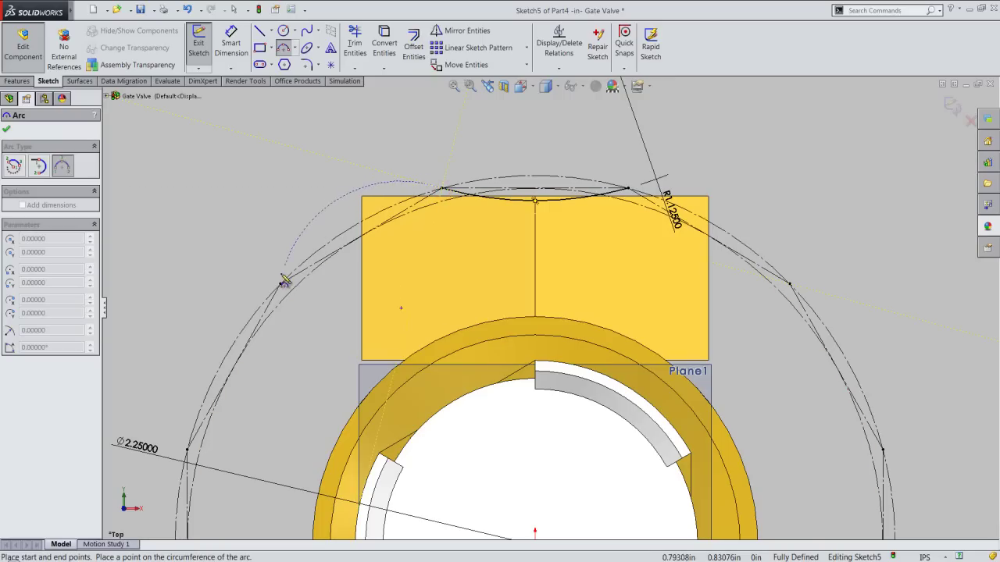
left_click(281, 284)
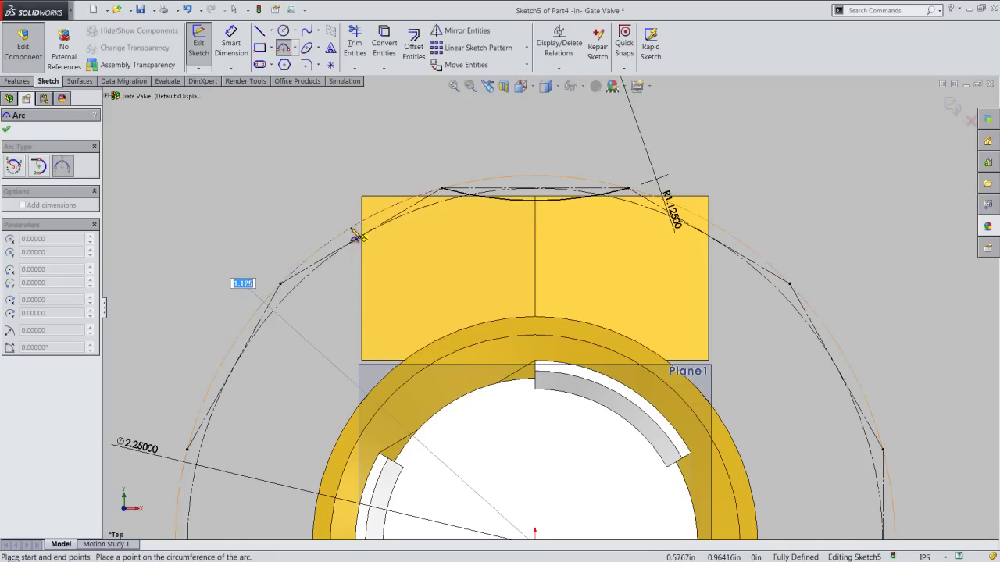
key("Return")
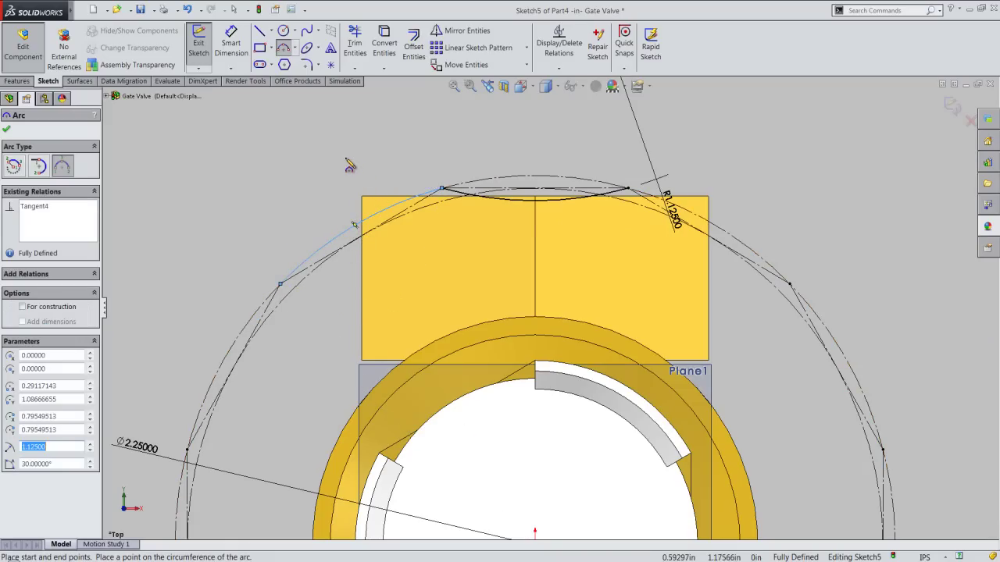
right_click(347, 160)
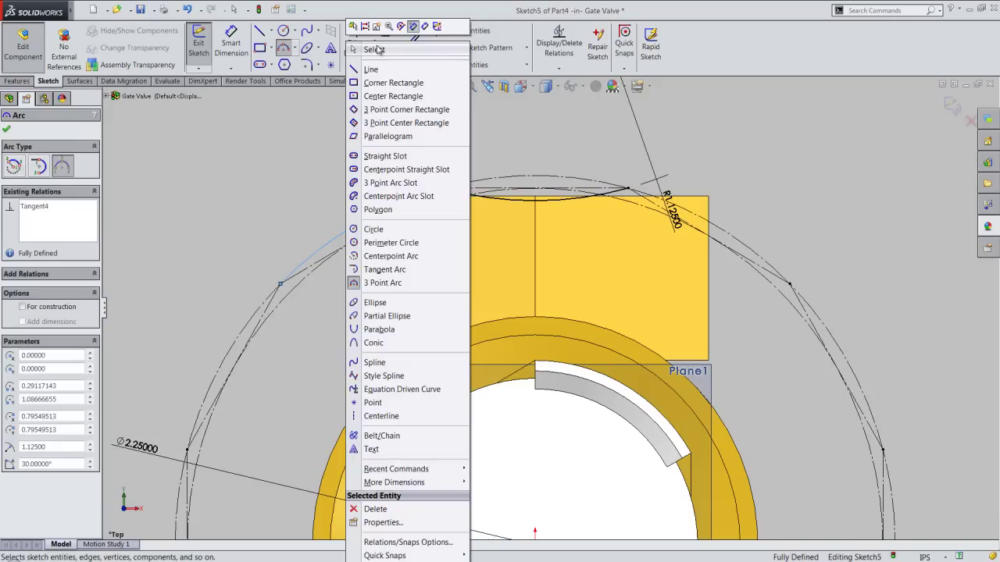
left_click(374, 50)
left_click(326, 213)
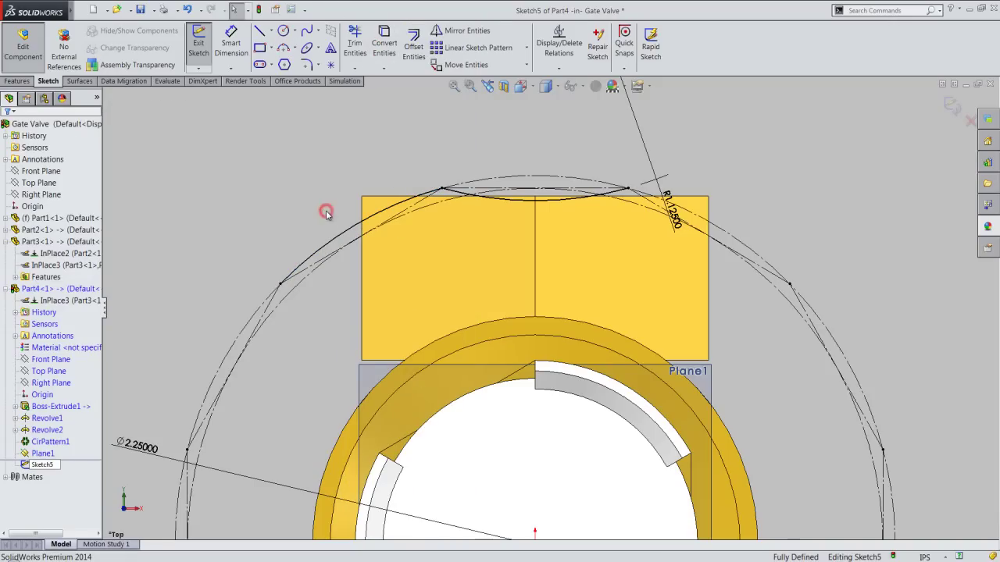
key("z")
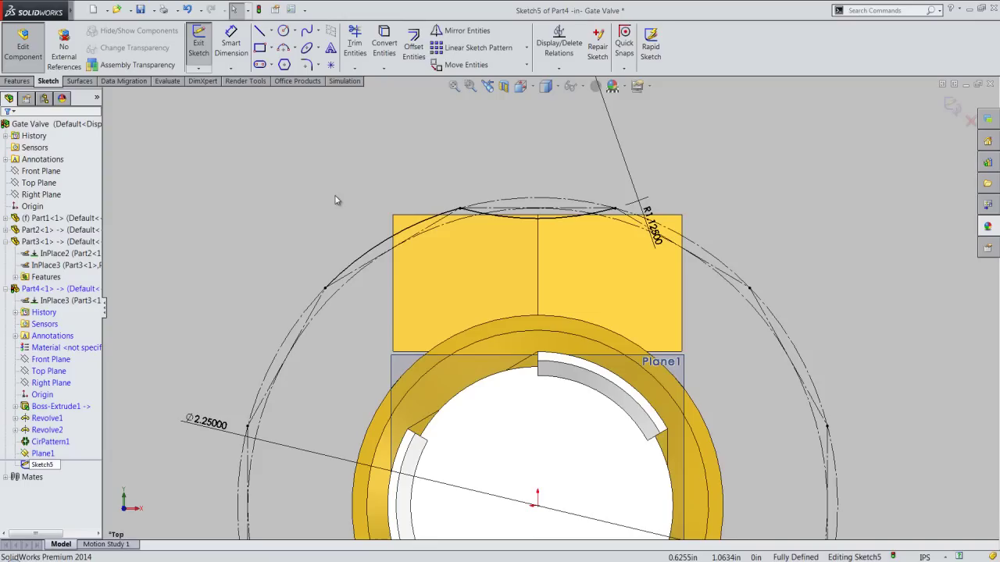
left_click(949, 107)
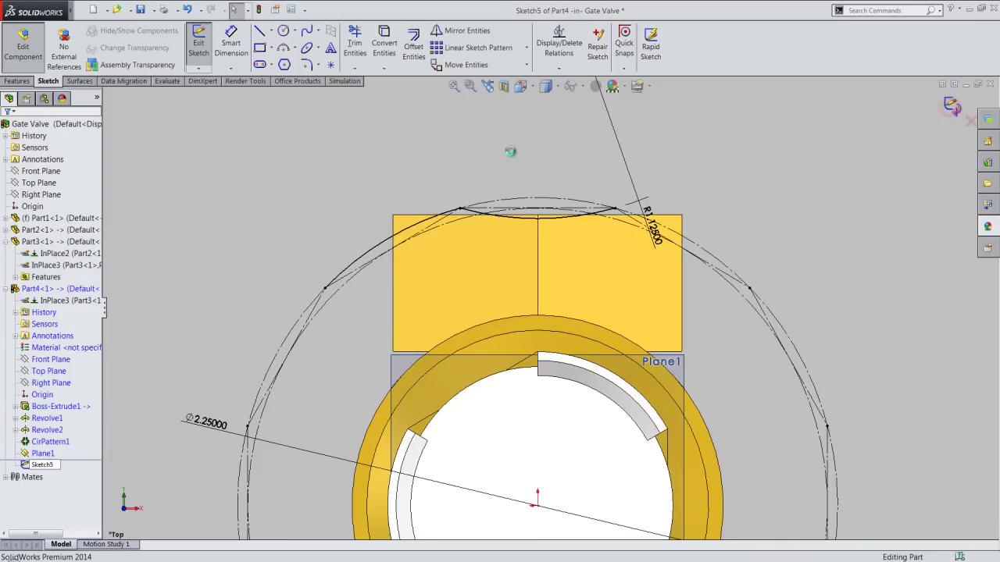
Zoom into an isometric view of the handwheel and bring up Plane1's context menu
left_click(399, 133)
key("z")
key("z")
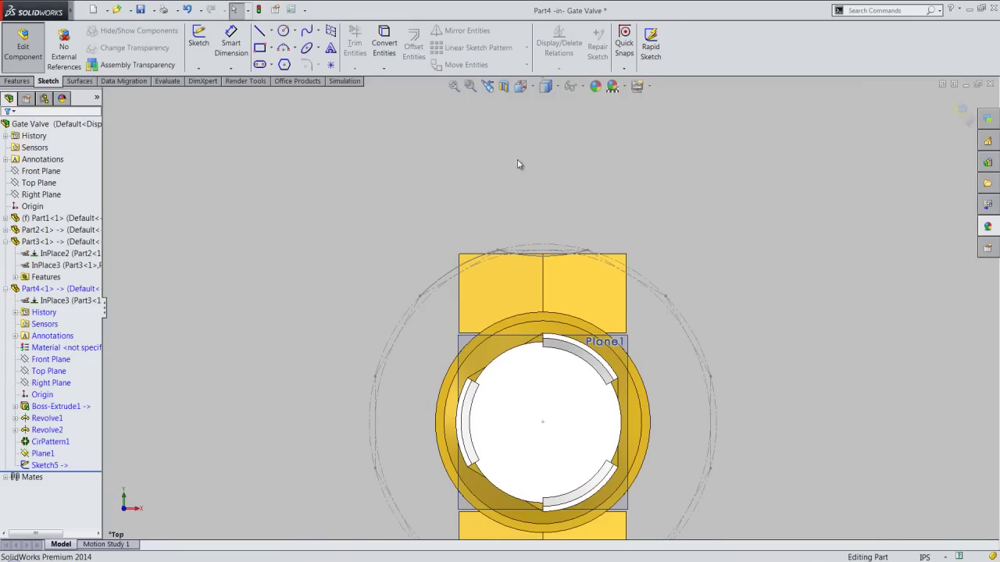
left_click(545, 86)
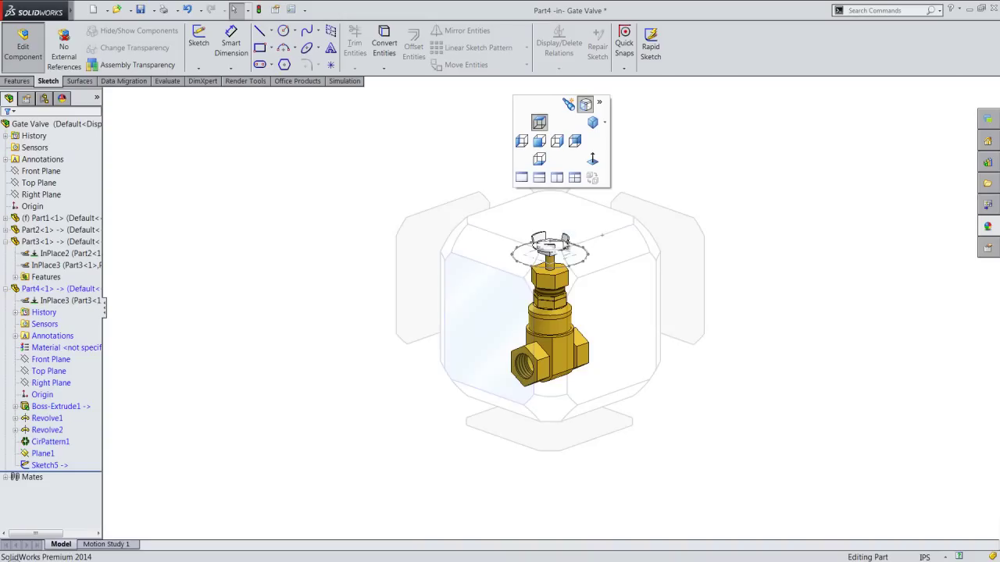
scroll(524, 186, "down", 5)
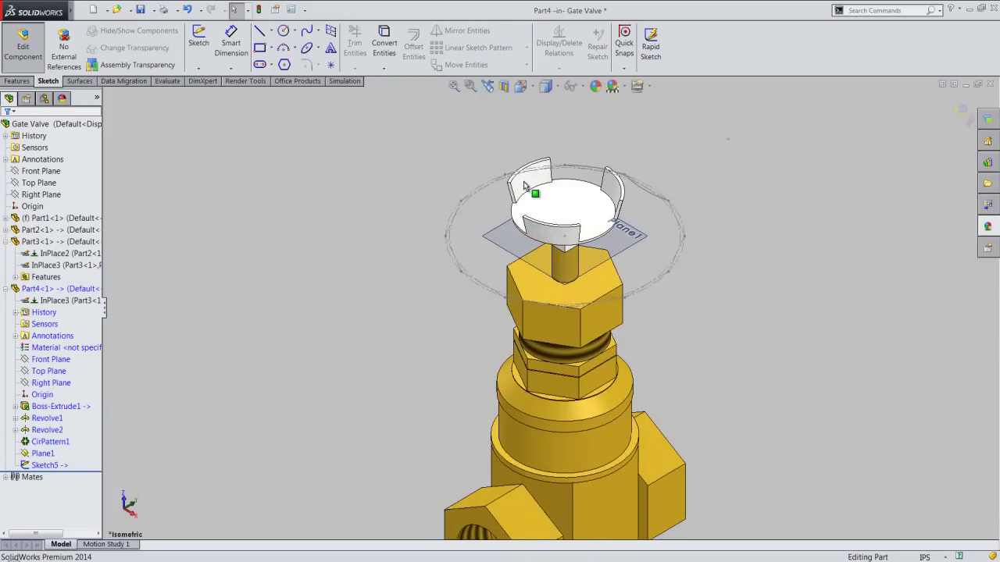
scroll(524, 186, "down", 1)
scroll(524, 185, "down", 1)
scroll(524, 185, "down", 1)
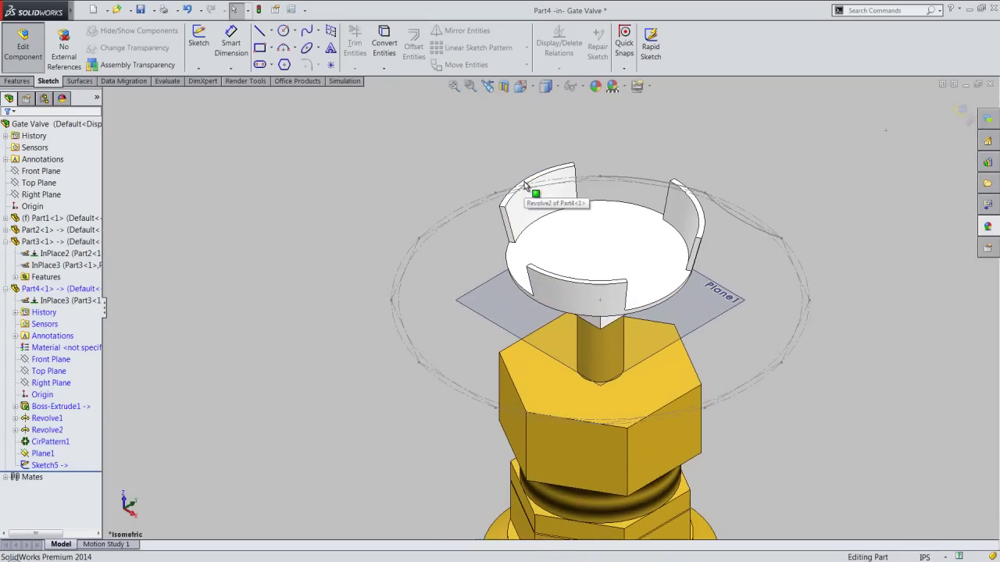
left_click(492, 284)
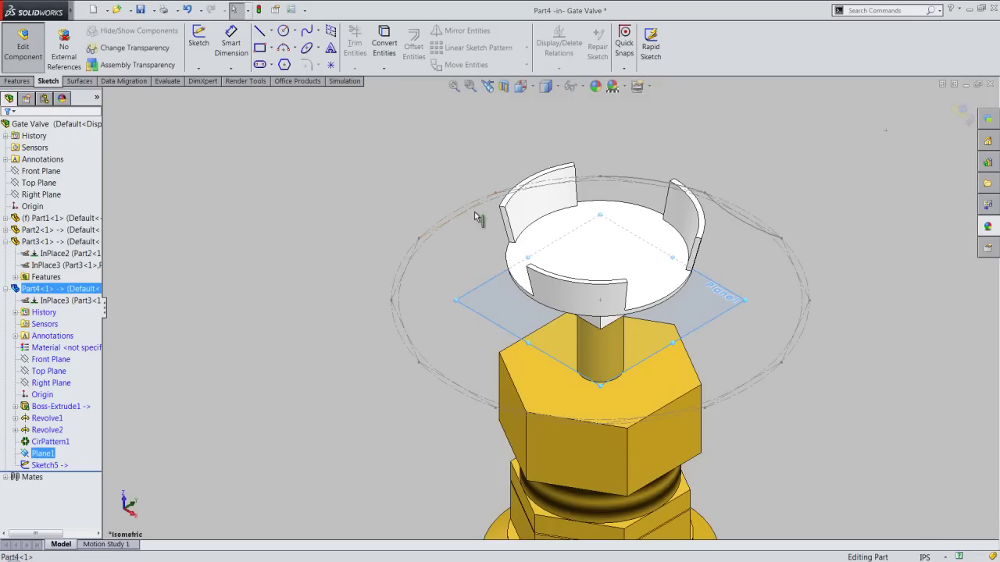
right_click(476, 290)
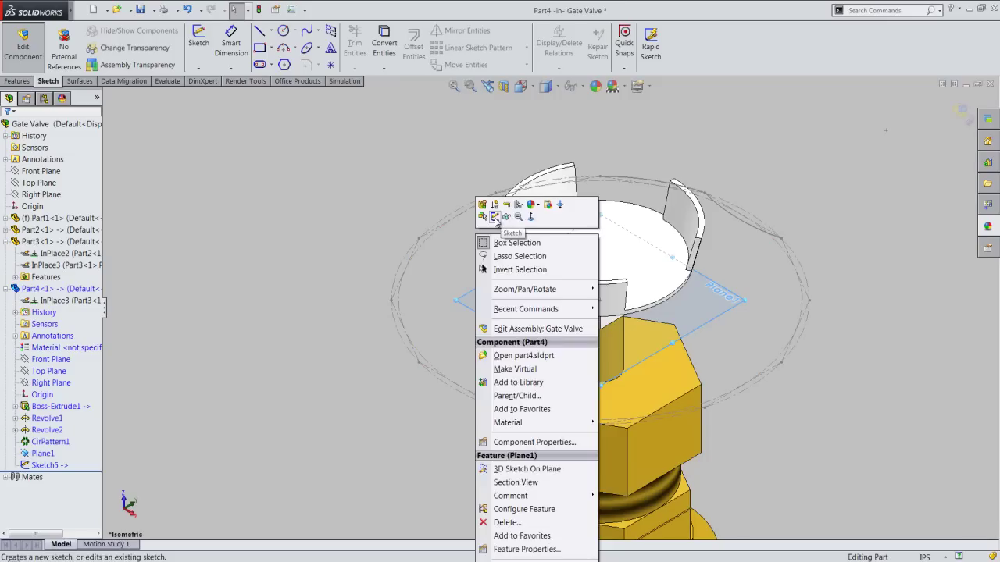
Start Sketch6 on Plane1 and convert Sketch5's Arc3 and Arc4 into sketch arcs
left_click(495, 217)
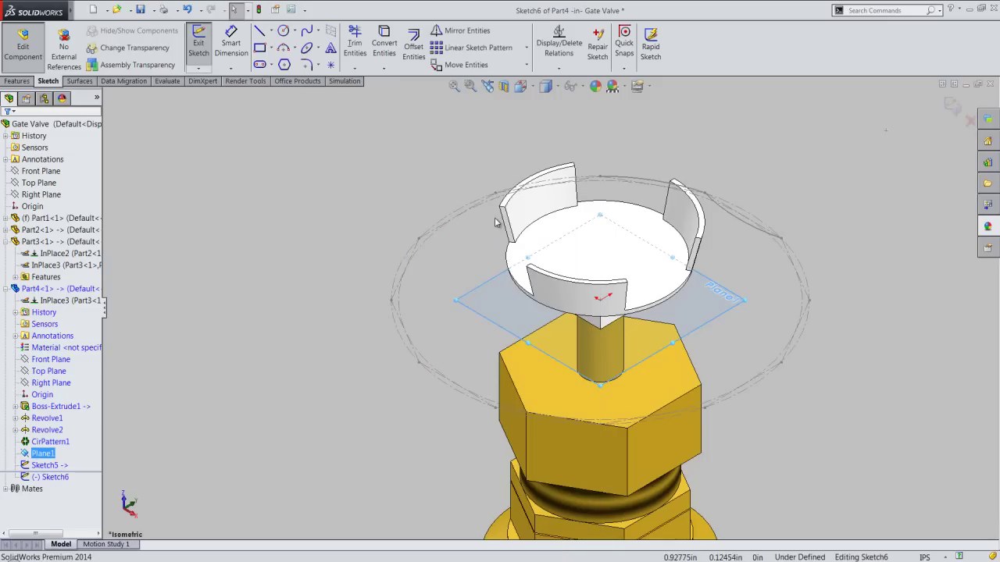
left_click(449, 260)
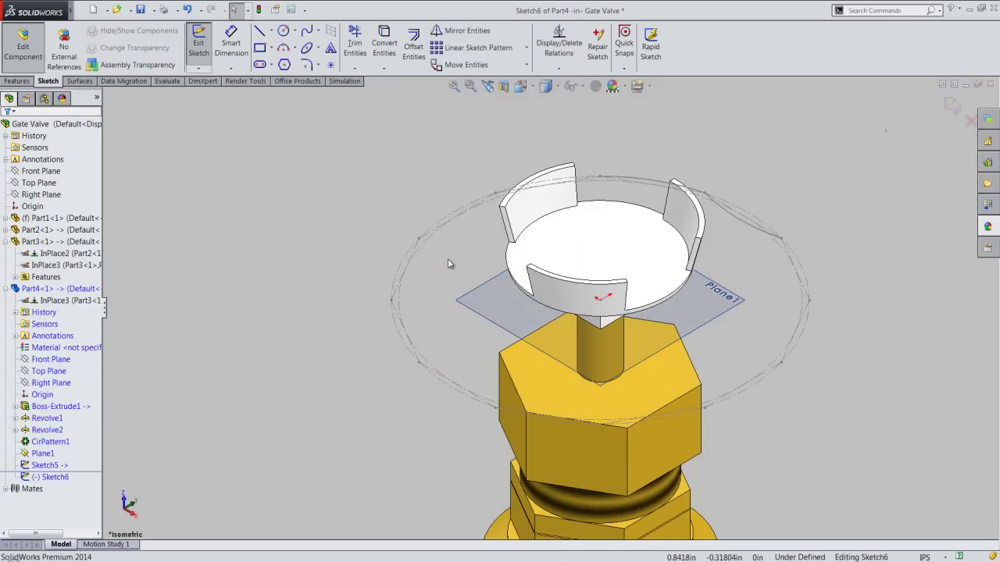
left_click(383, 47)
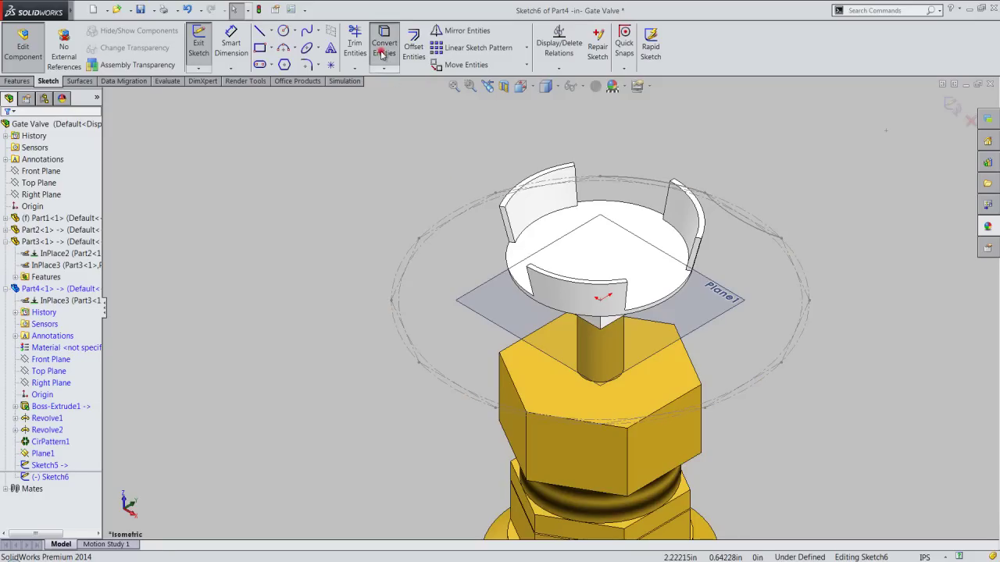
left_click(734, 218)
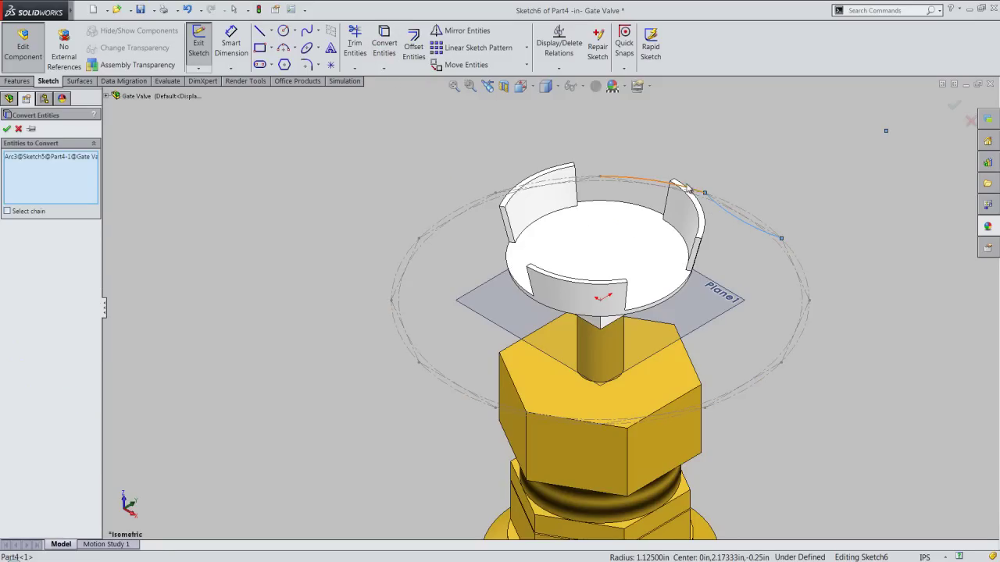
left_click(651, 180)
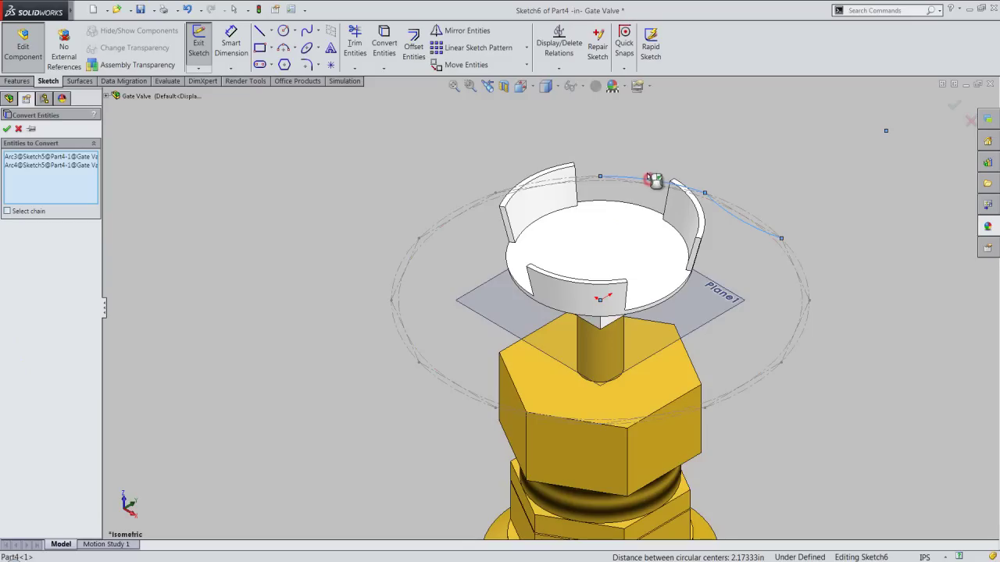
left_click(7, 130)
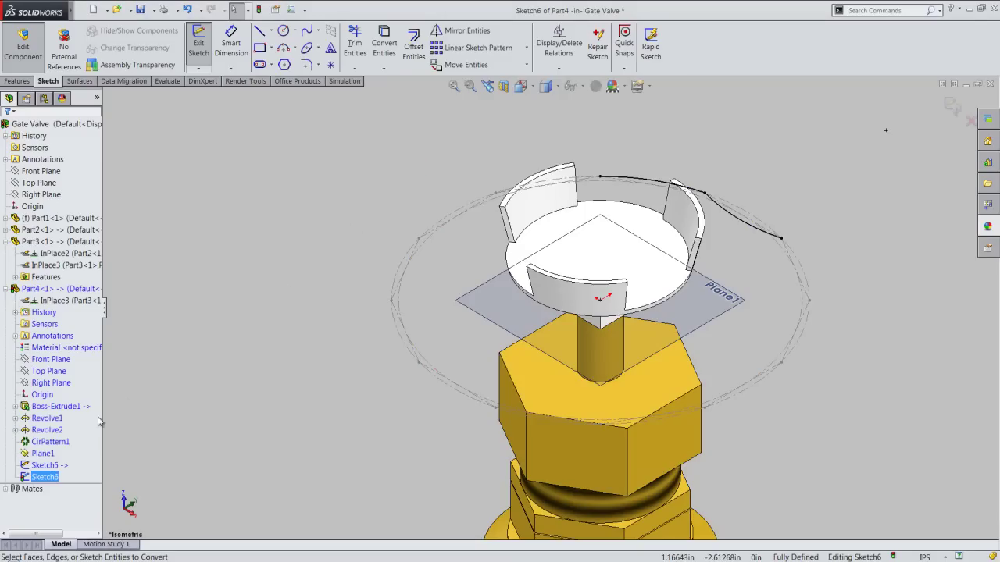
left_click(64, 466)
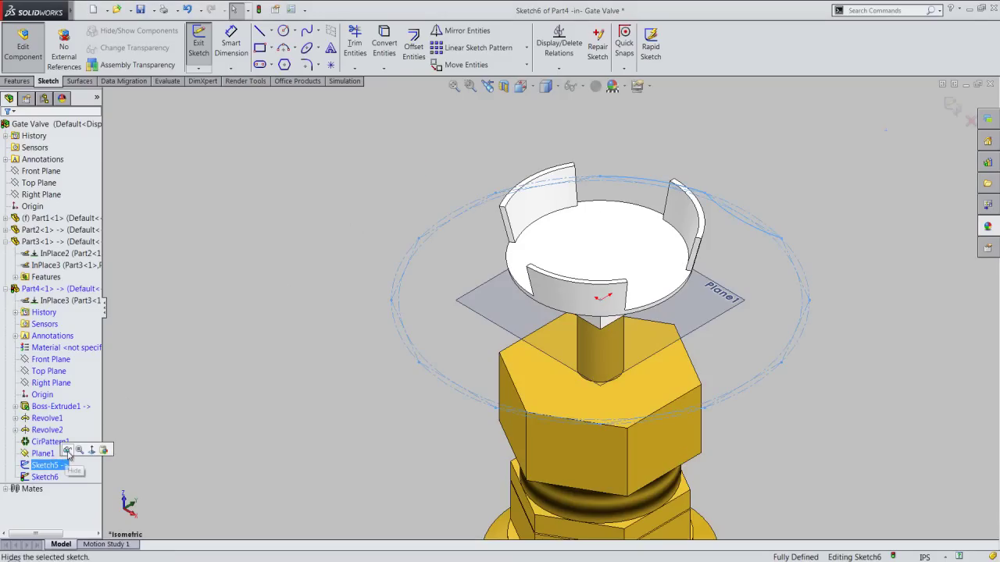
Hide Sketch5 and view the sketch from the Top
left_click(68, 451)
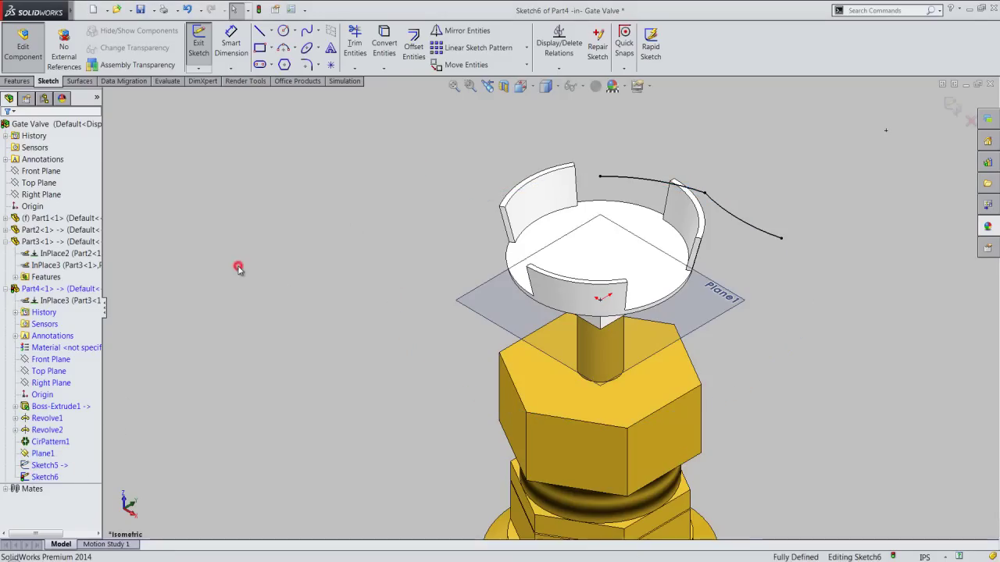
left_click(534, 93)
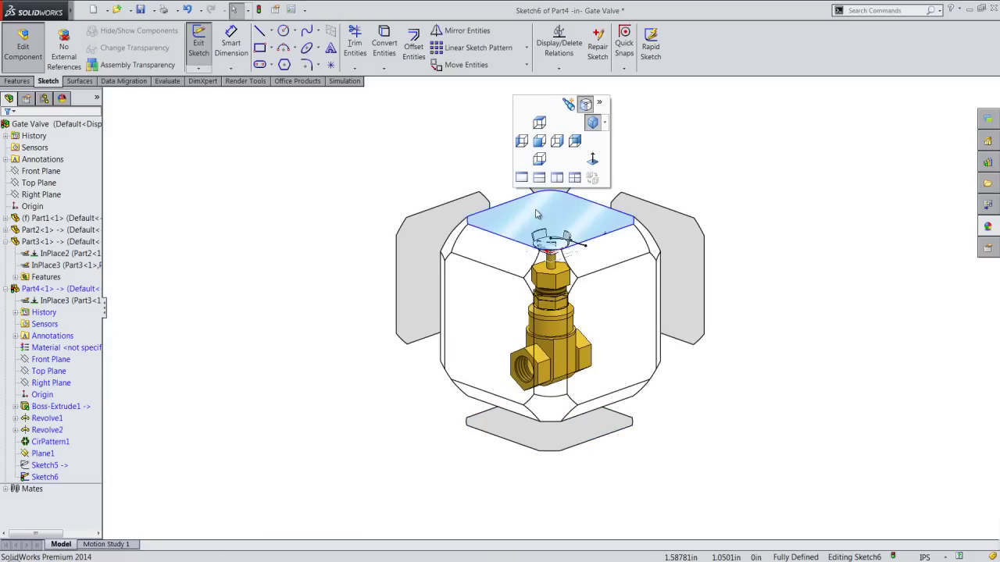
left_click(536, 214)
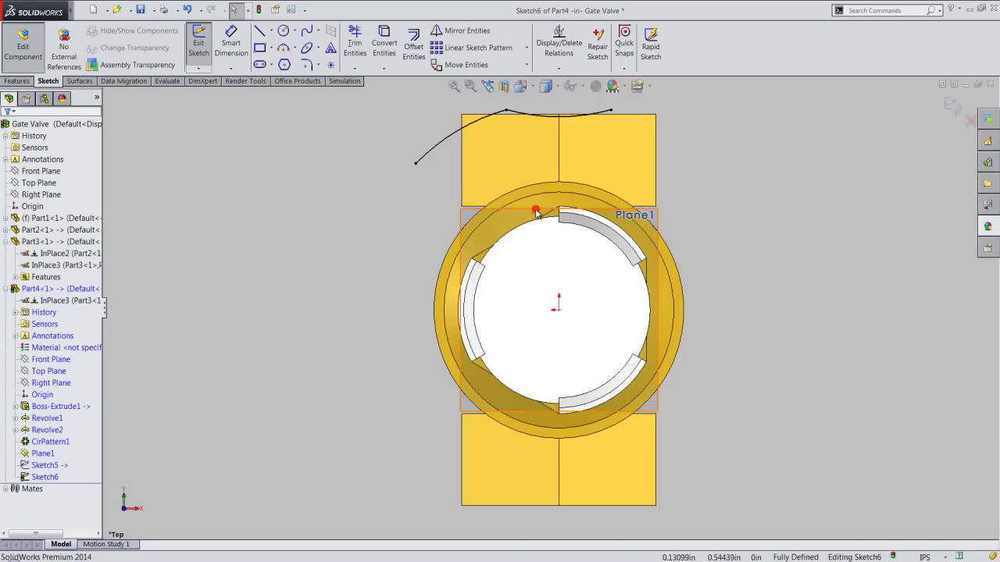
left_click(578, 115)
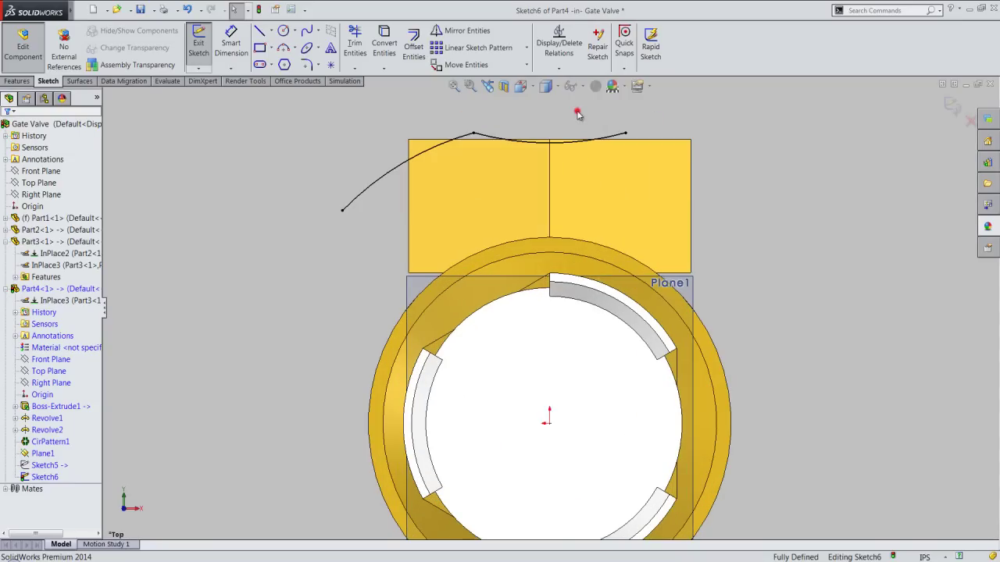
Circular-pattern Arc4 into 6 equally spaced instances over 360° around the centre
left_click(527, 48)
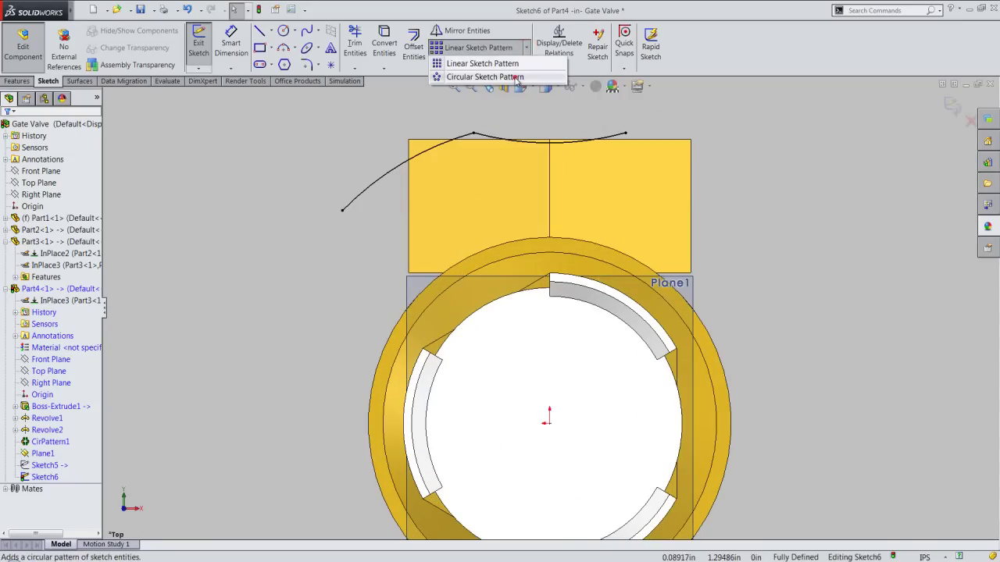
left_click(517, 77)
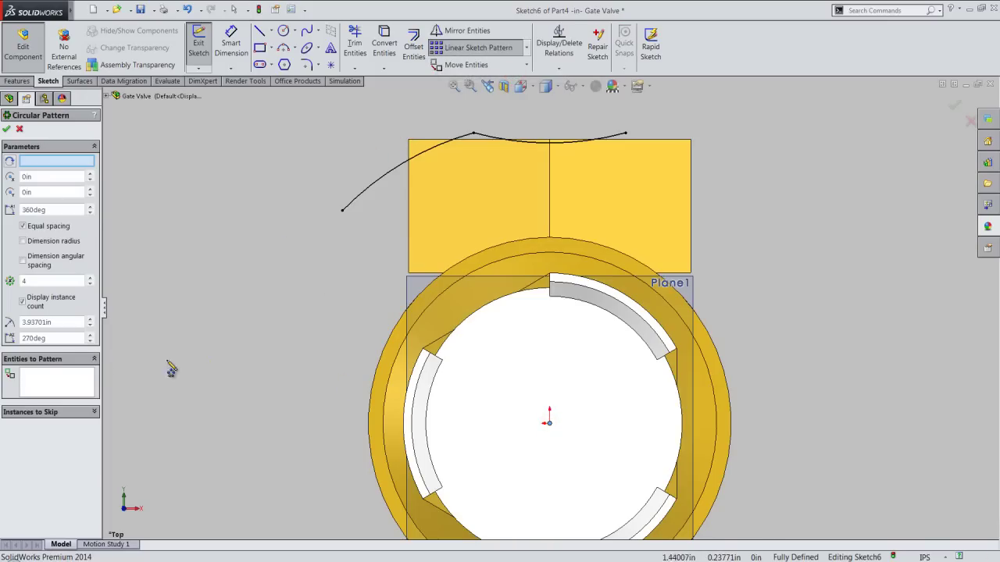
left_click(59, 379)
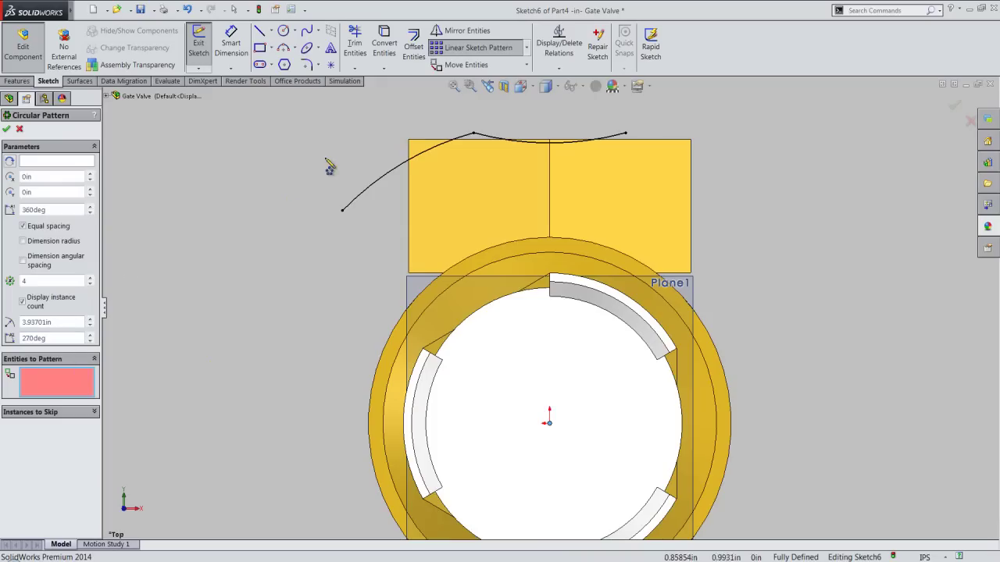
left_click(467, 136)
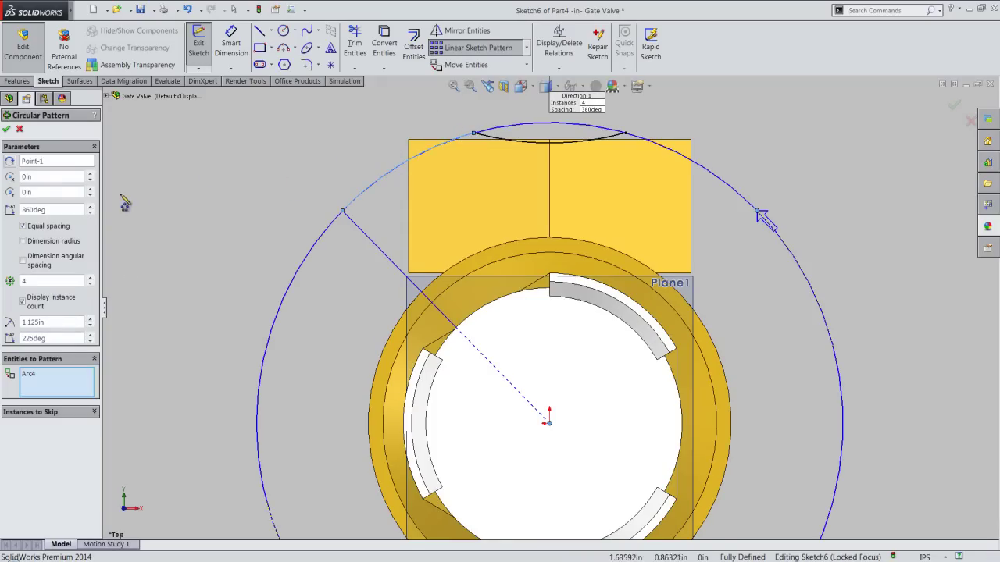
left_click(91, 279)
left_click(91, 279)
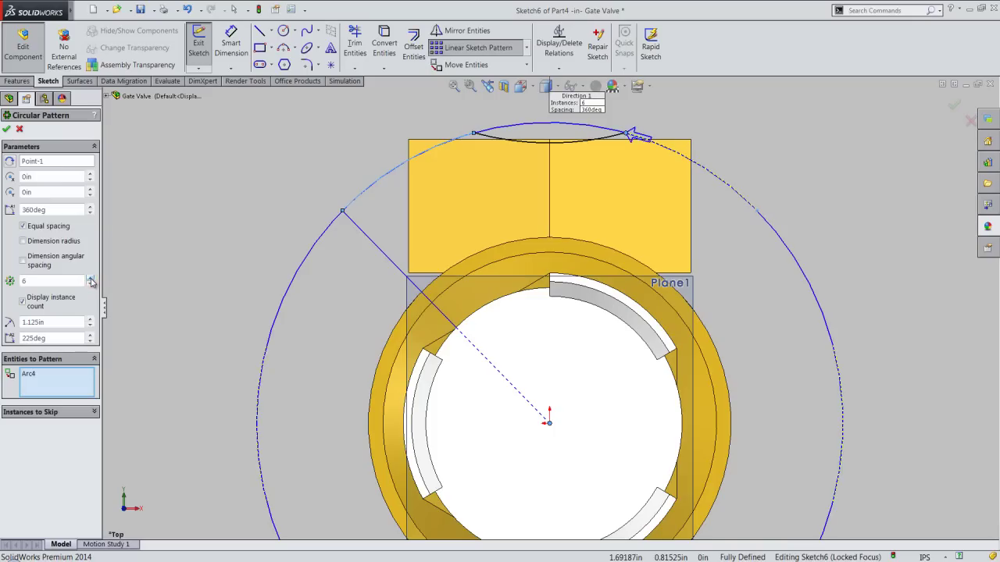
left_click(6, 130)
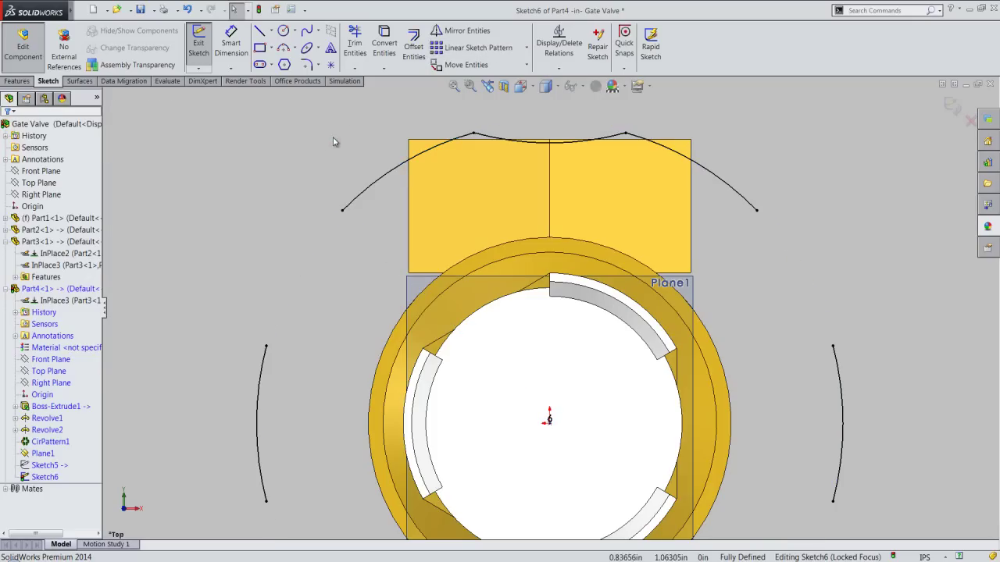
key("z")
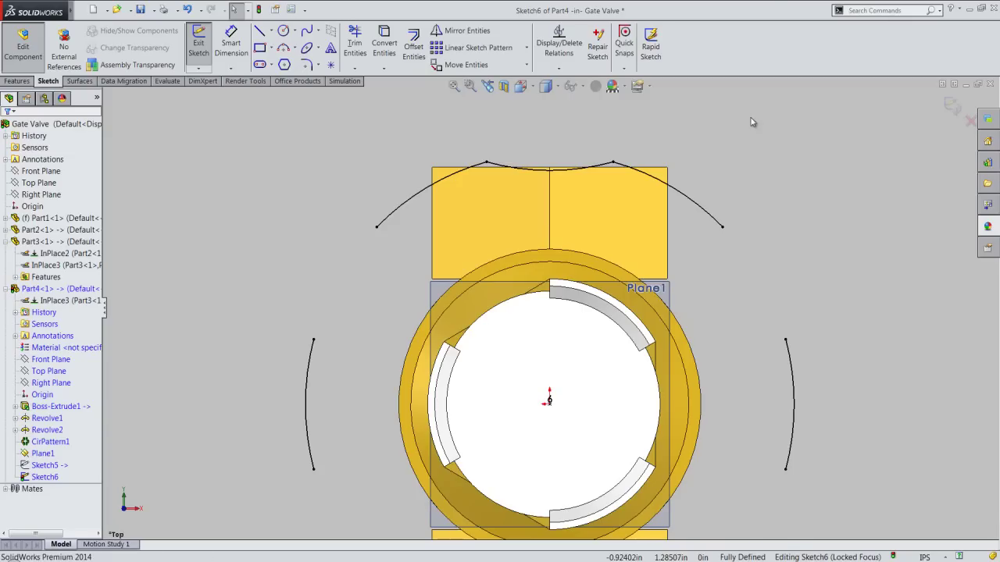
right_click(751, 122)
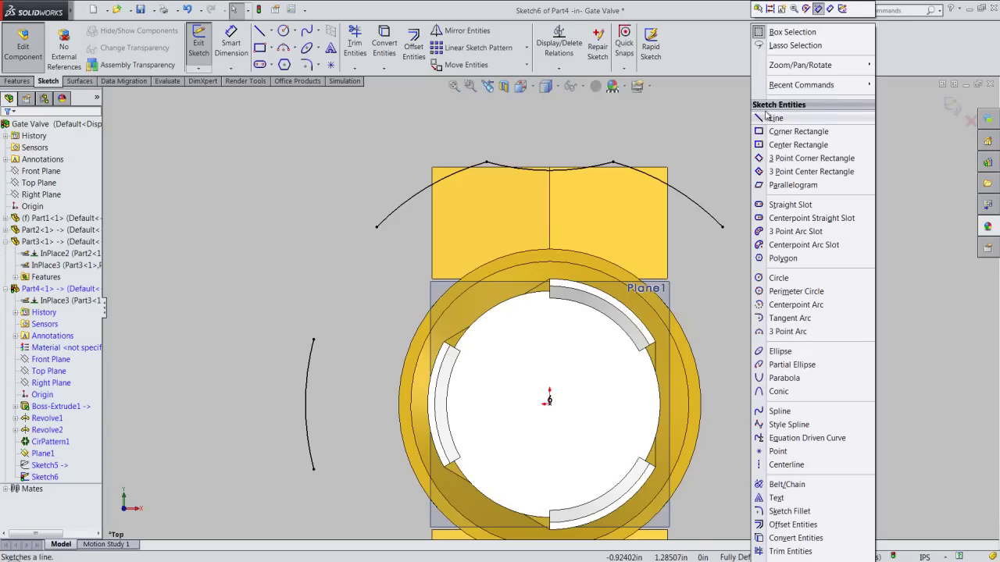
mouse_move(801, 84)
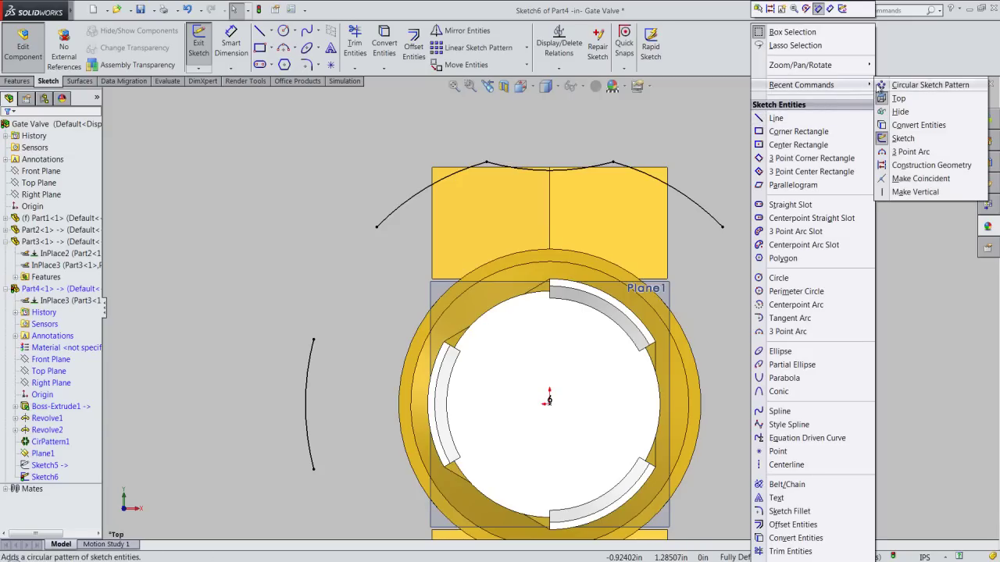
Circular-pattern Arc3 into 6 instances, closing the scalloped ring of arcs
left_click(892, 86)
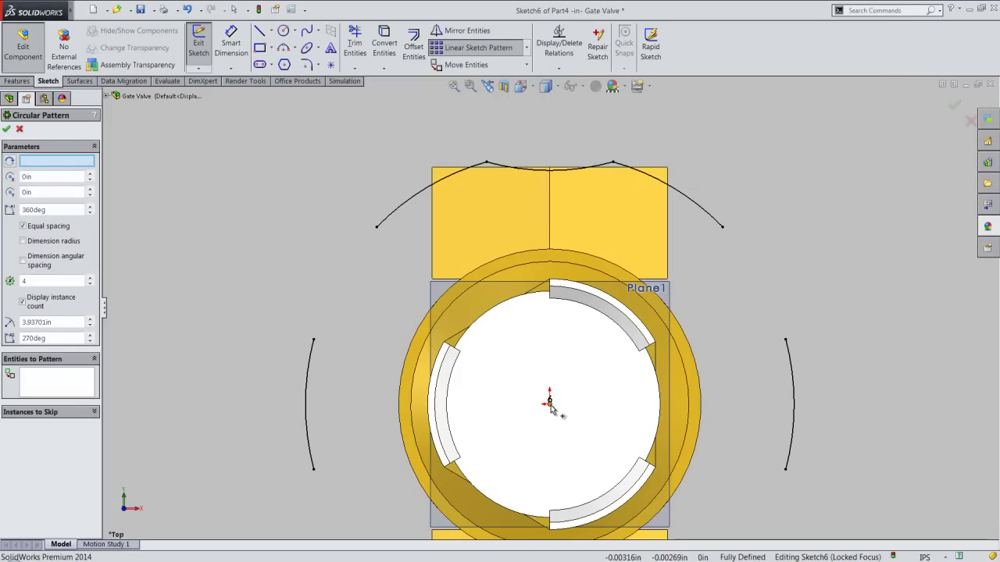
left_click(72, 383)
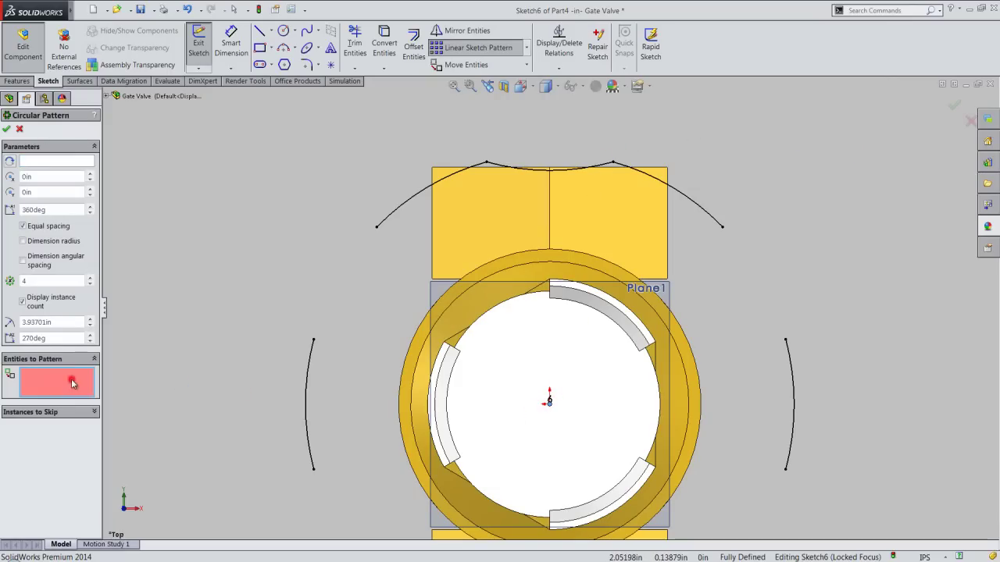
left_click(500, 170)
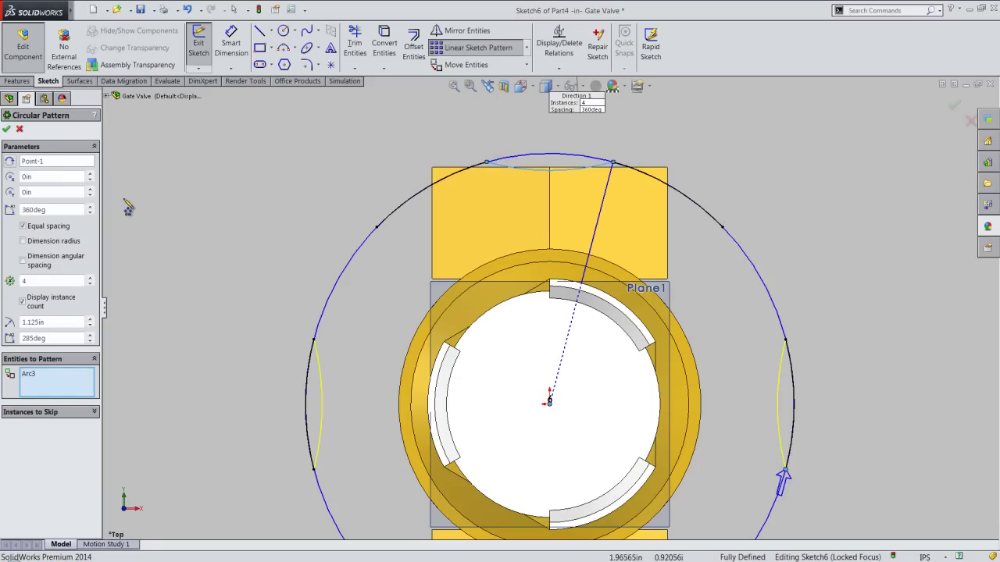
left_click(90, 278)
left_click(91, 278)
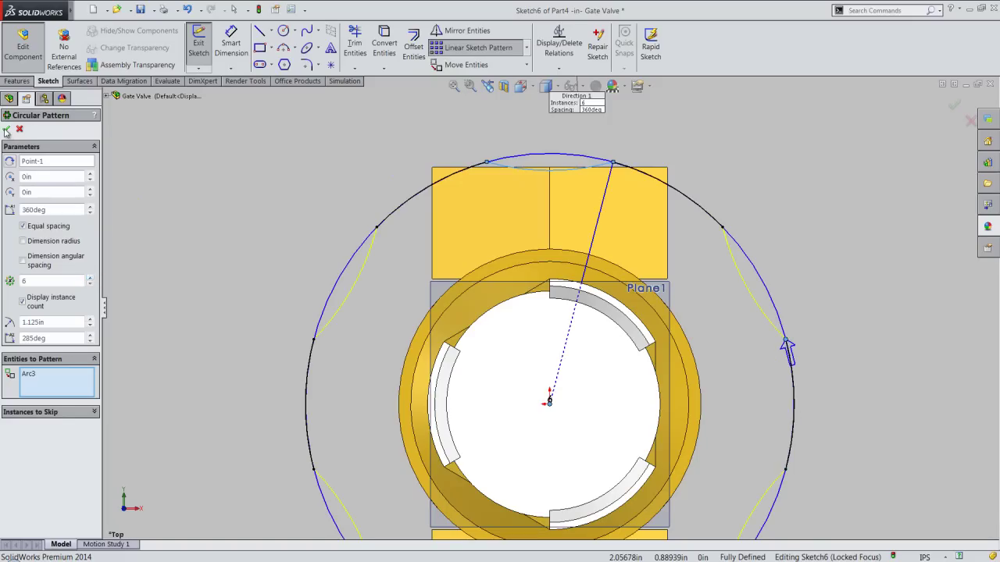
key("Return")
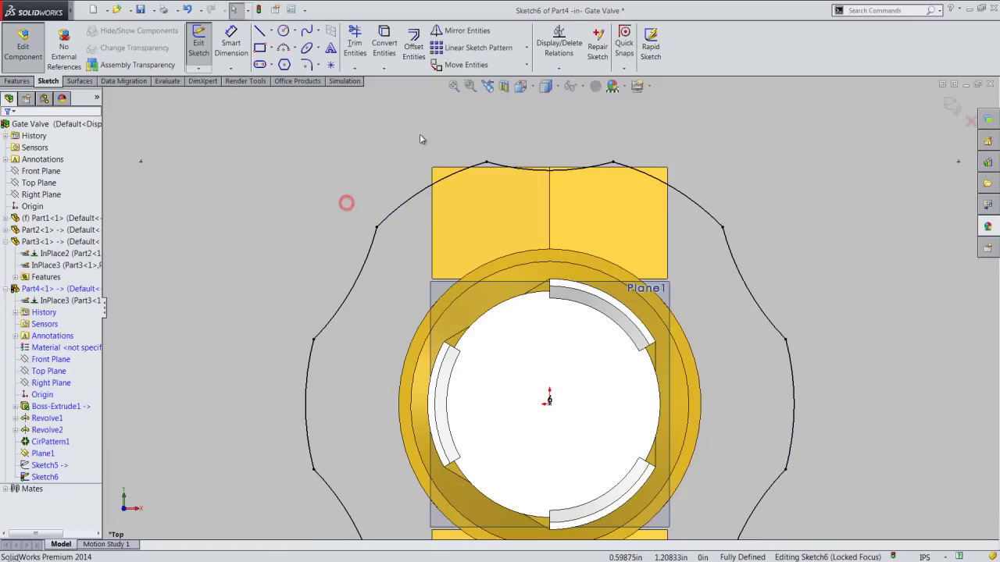
scroll(469, 109, "up", 1)
Close Sketch6 and return to an isometric view of the valve
left_click(435, 193)
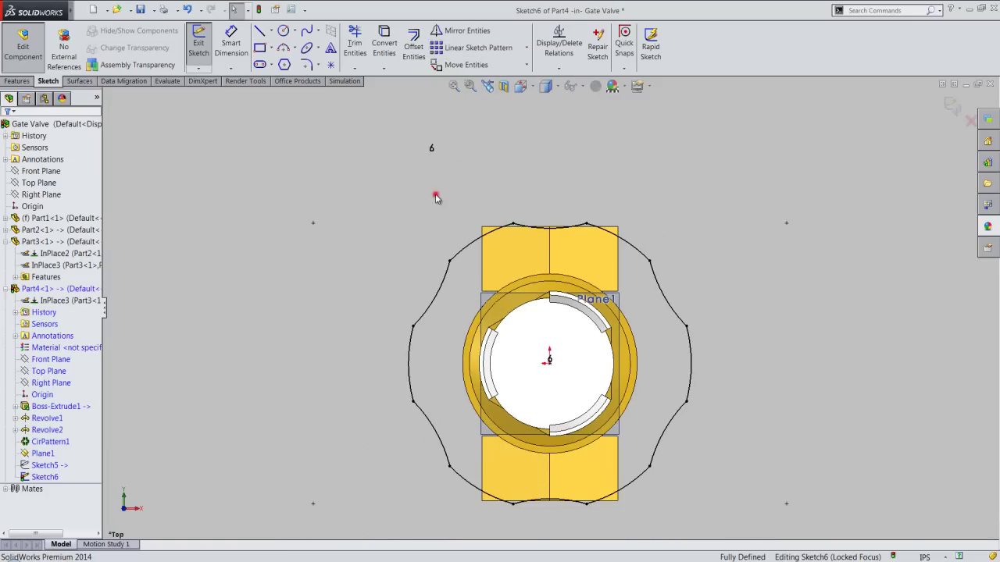
left_click(950, 106)
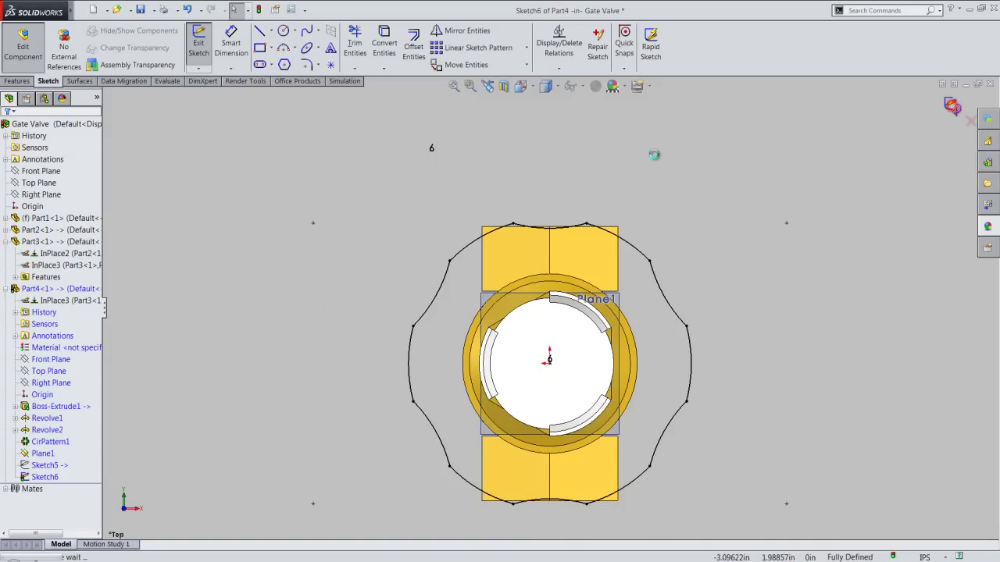
left_click(520, 86)
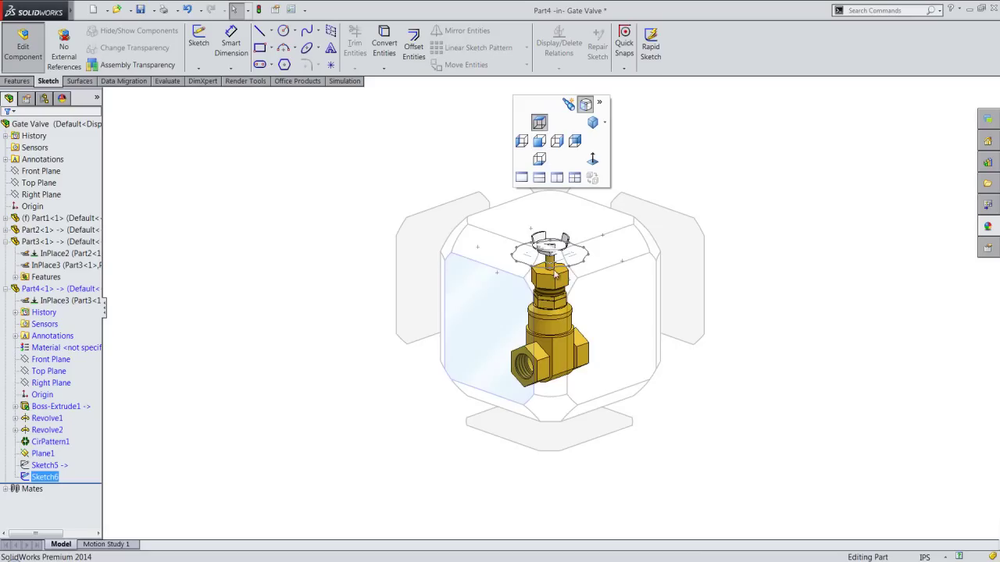
scroll(555, 274, "down", 3)
scroll(547, 235, "down", 2)
Hide Plane1 and save the Gate Valve assembly
left_click(345, 152)
left_click(483, 241)
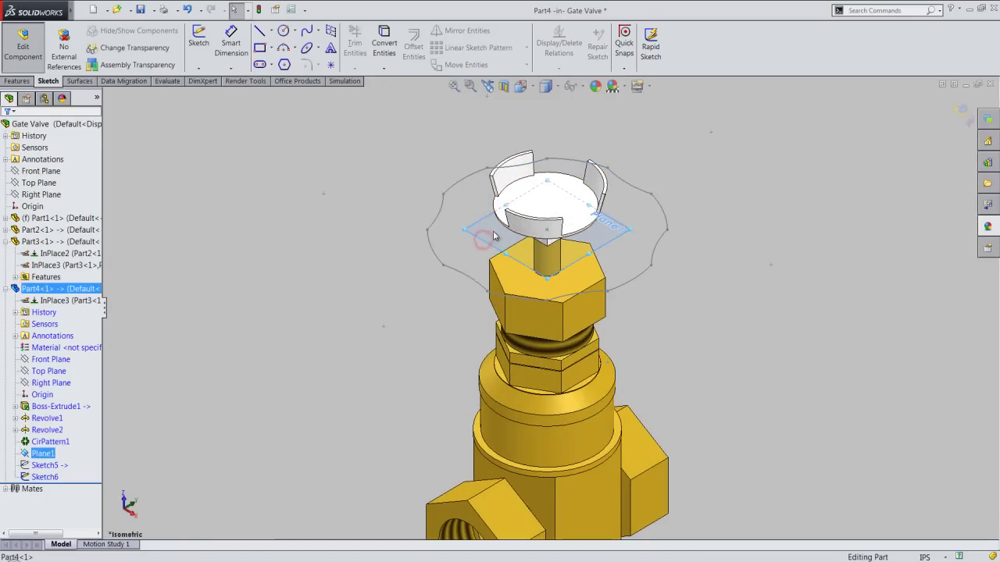
right_click(495, 234)
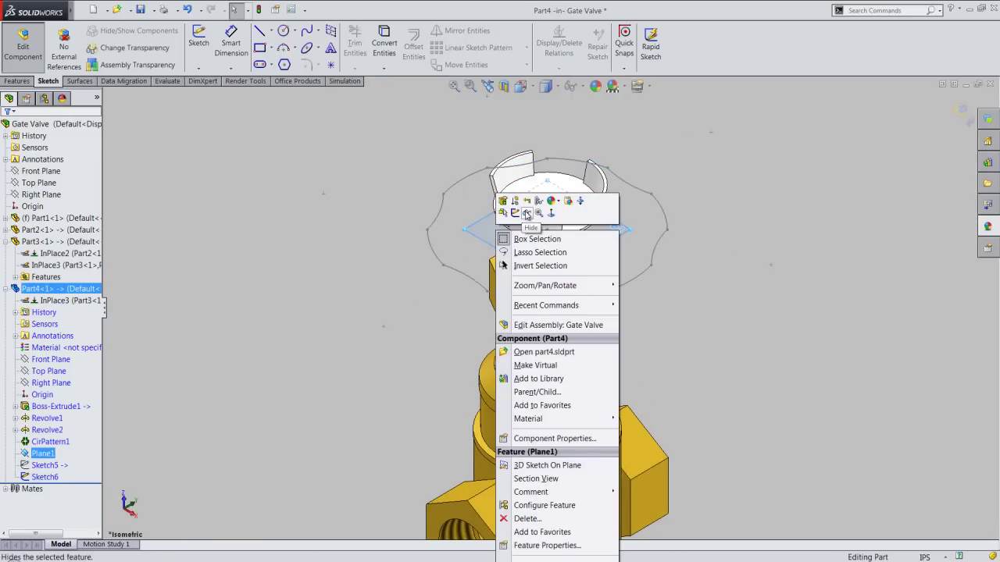
left_click(524, 211)
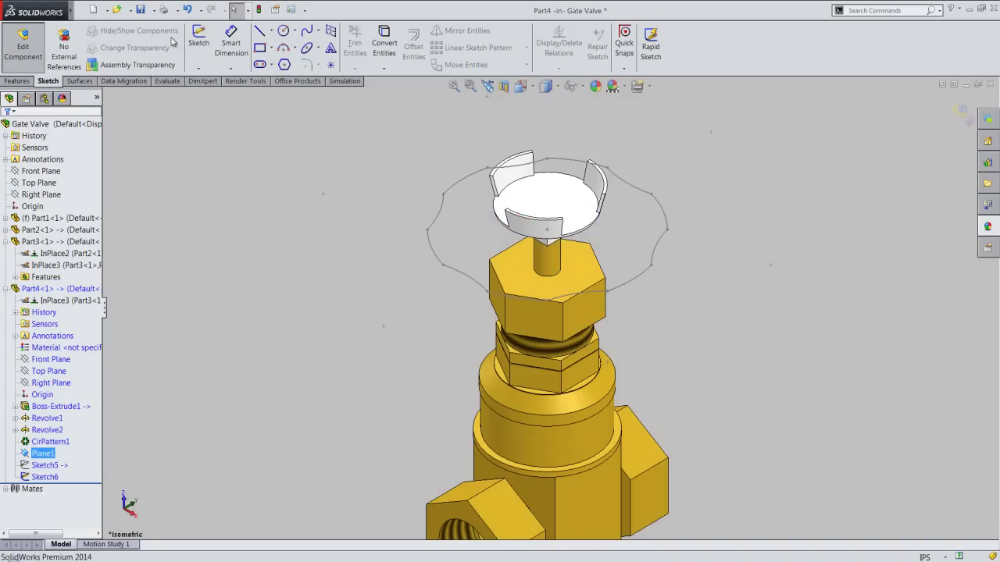
left_click(142, 10)
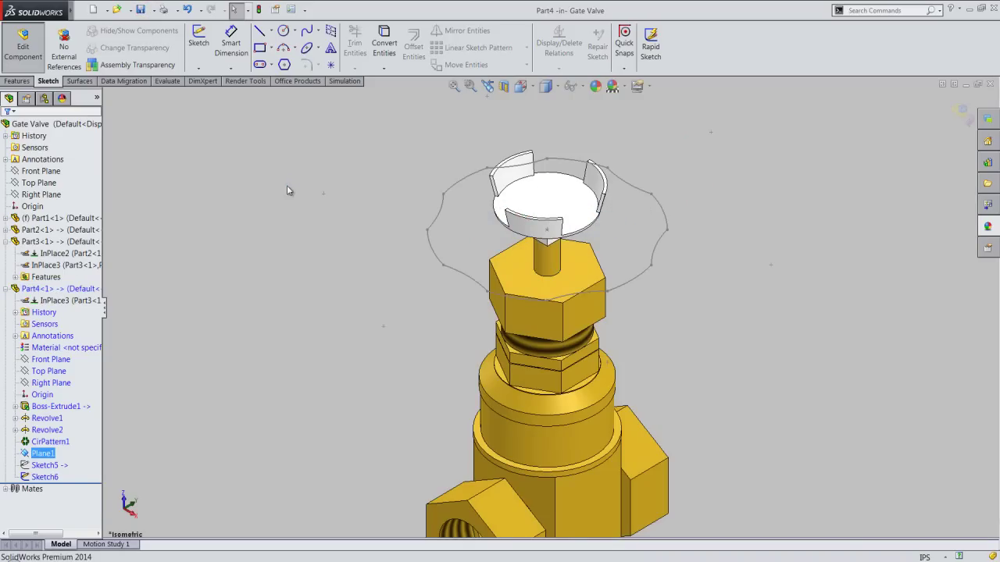
left_click(24, 82)
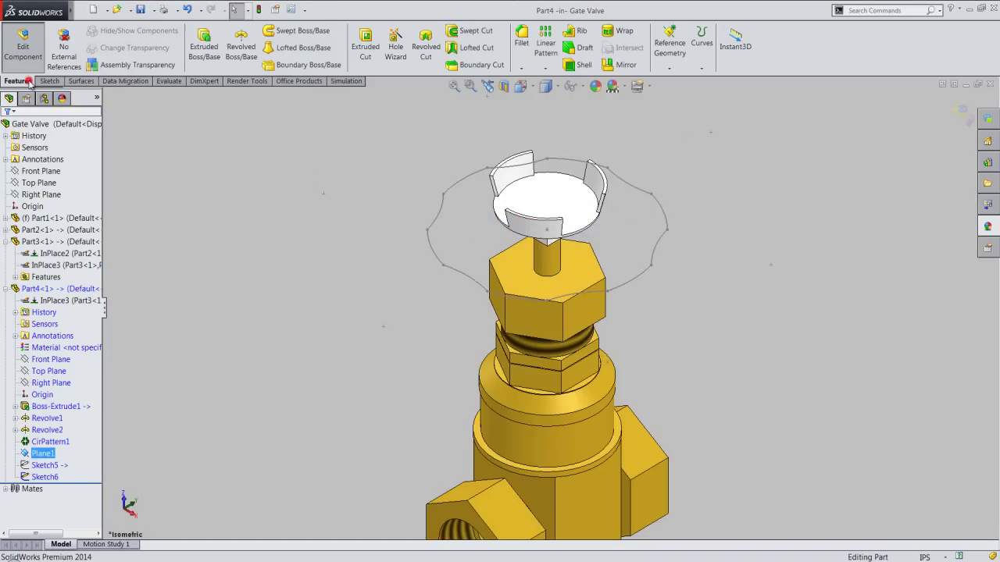
Extrude Sketch6 upward 0.5 in as a separate, unmerged body with a 15° draft
left_click(214, 49)
left_click(430, 245)
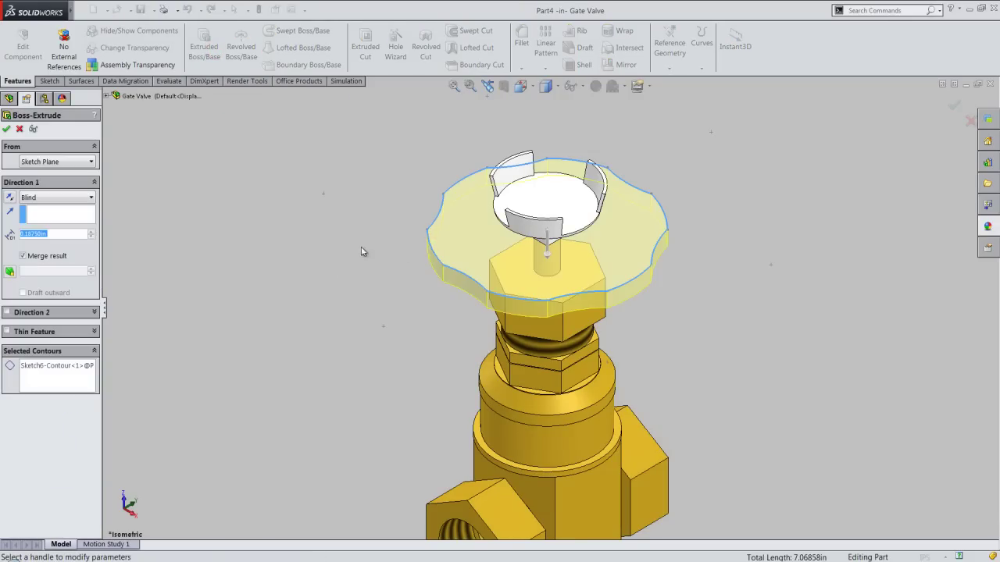
left_click(11, 197)
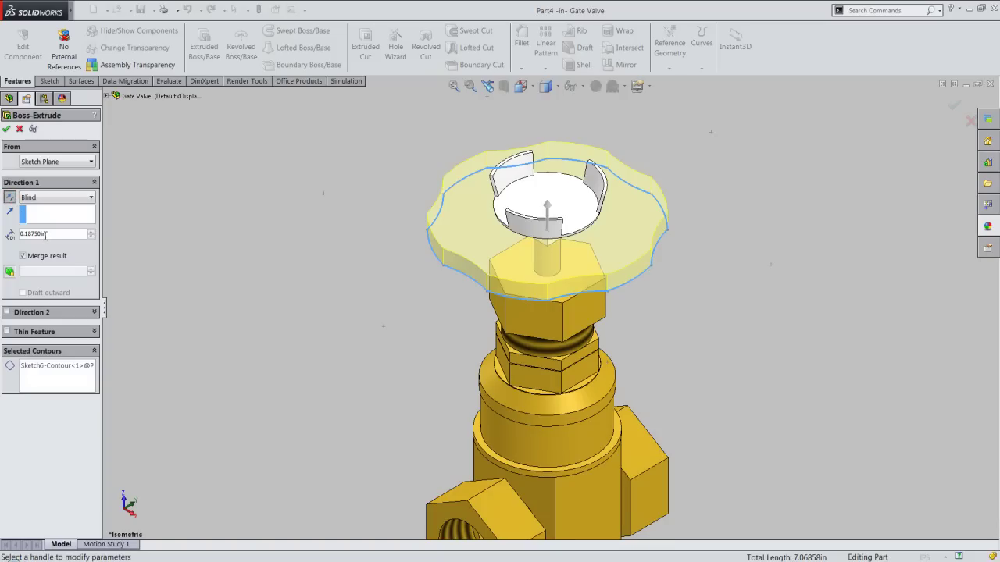
left_click_drag(49, 235, 16, 233)
type("0.5")
key("Return")
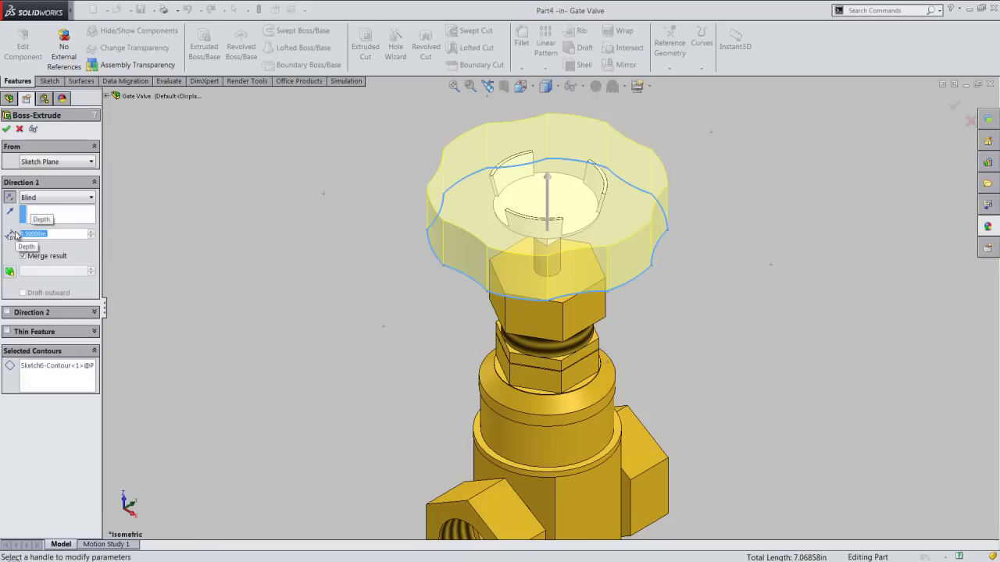
left_click(24, 257)
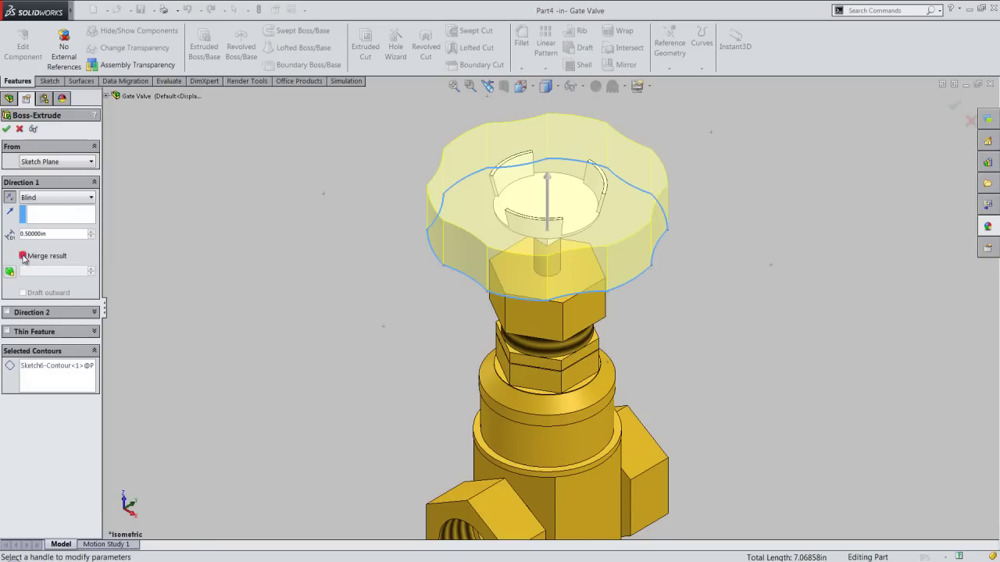
left_click(11, 271)
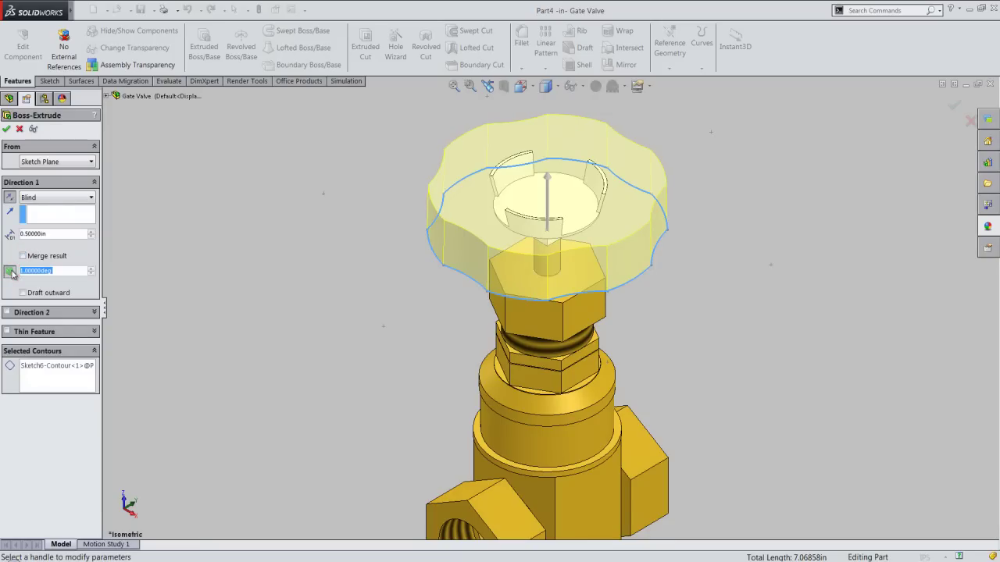
type("15")
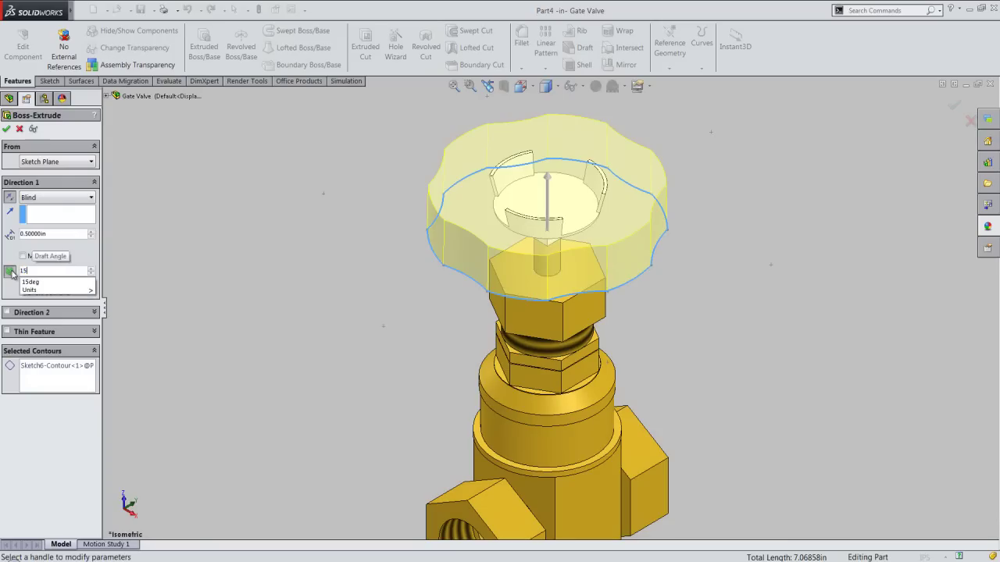
key("Return")
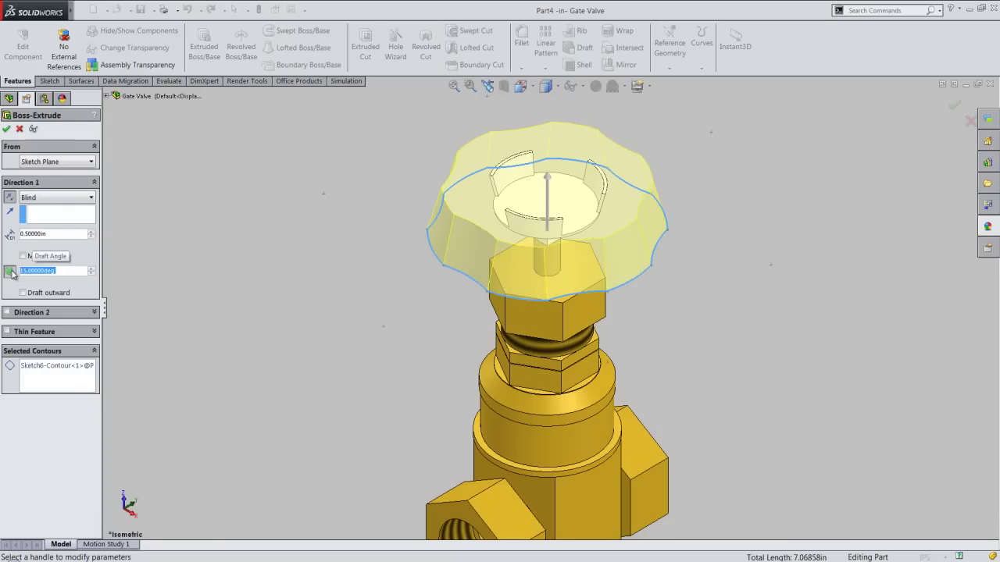
left_click(7, 130)
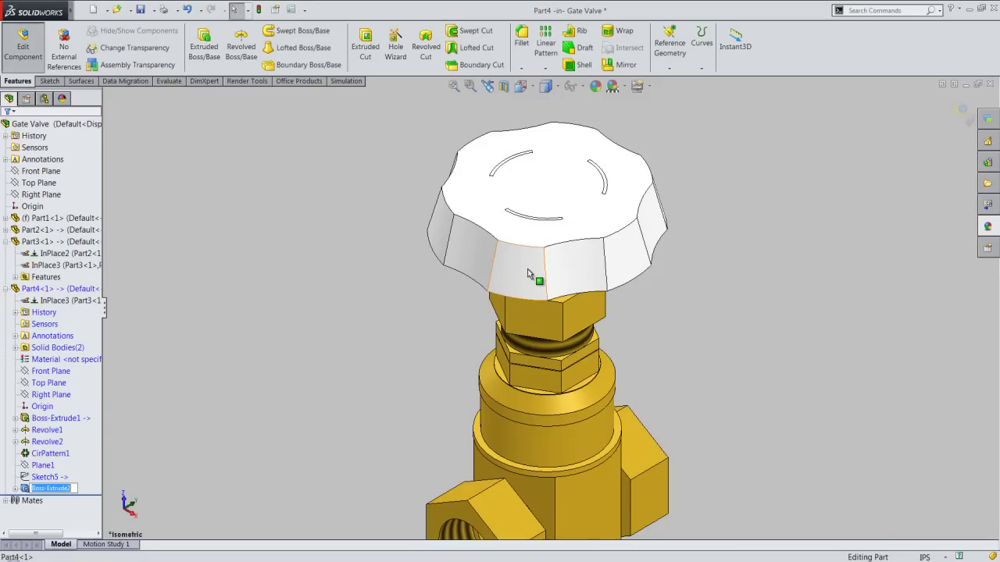
Inspect the knob's underside, restore the previous isometric view, and save the assembly
middle_click_drag(527, 269, 510, 120)
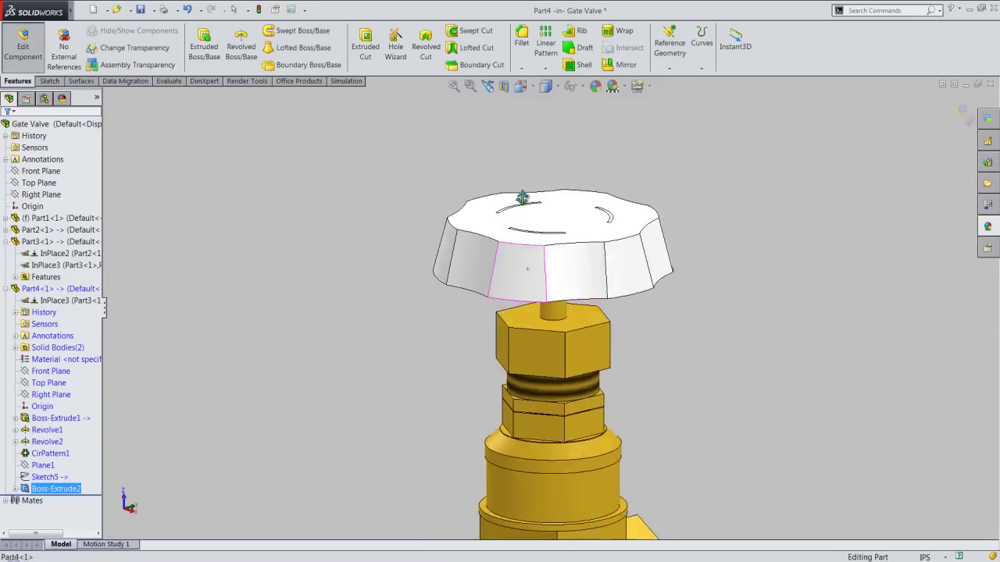
left_click(487, 86)
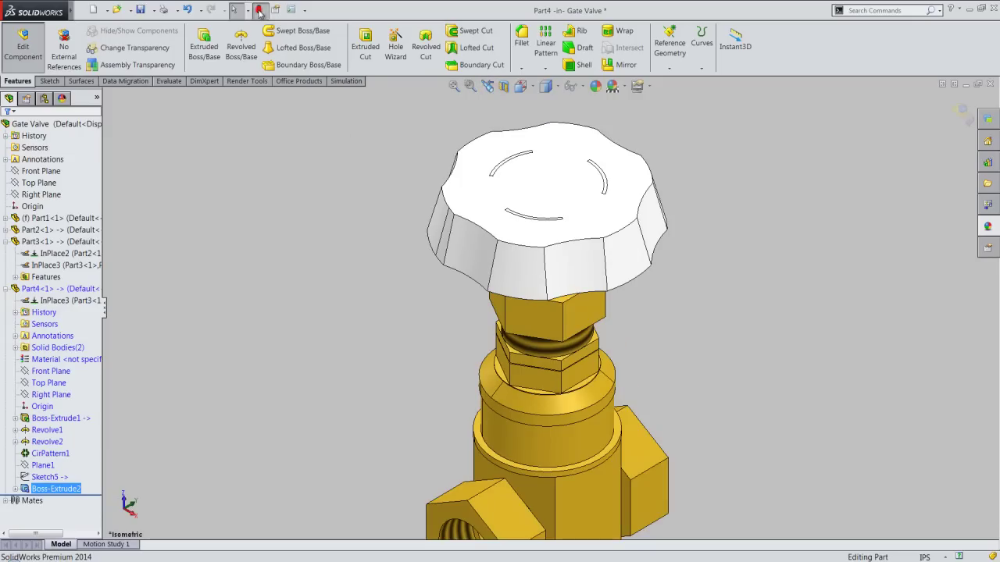
left_click(141, 9)
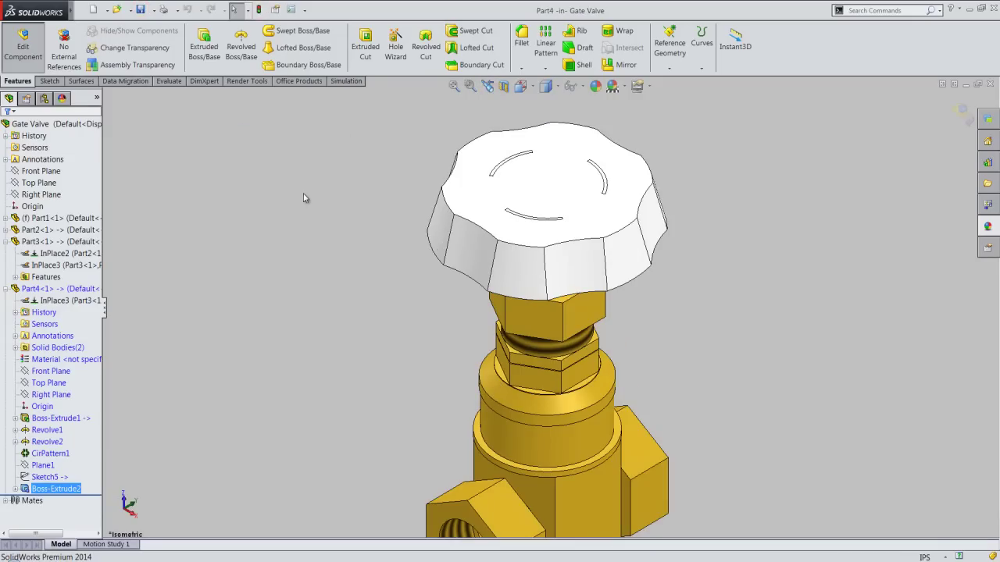
left_click(332, 216)
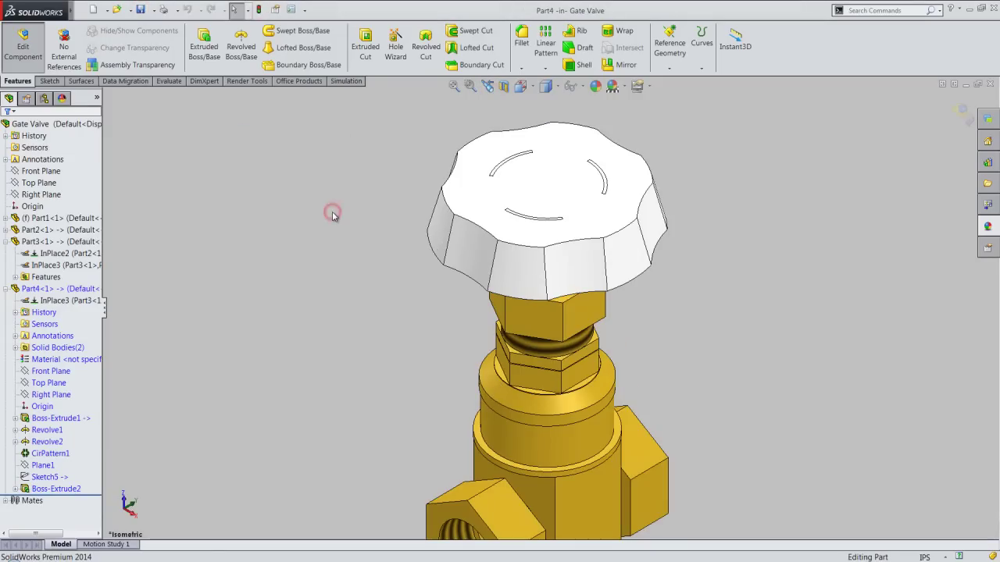
Shell the handwheel open at its underside face with a 0.03125 in wall
left_click(580, 64)
mouse_move(373, 372)
middle_mouse_down()
mouse_move(377, 295)
mouse_move(364, 203)
middle_mouse_up()
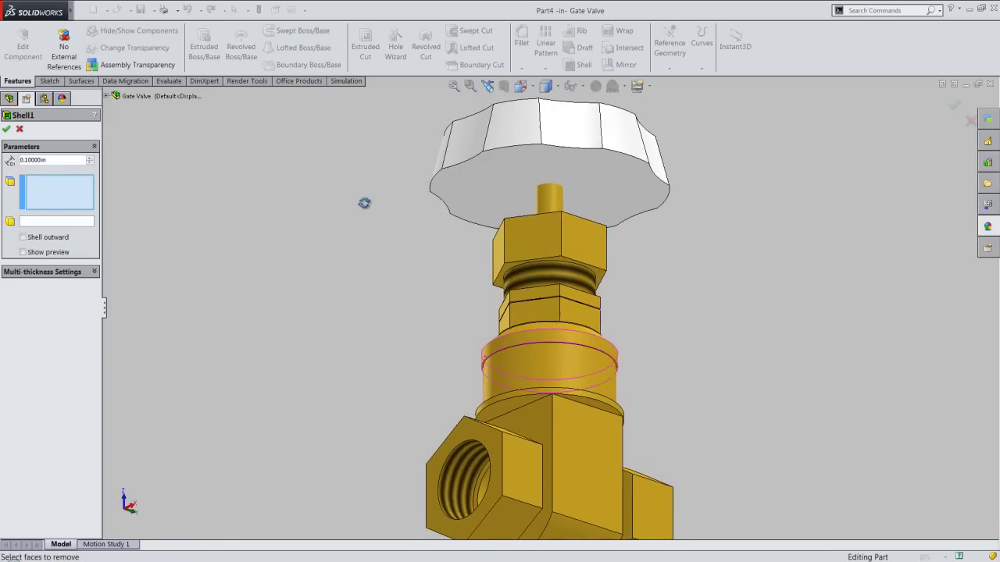
left_click(491, 182)
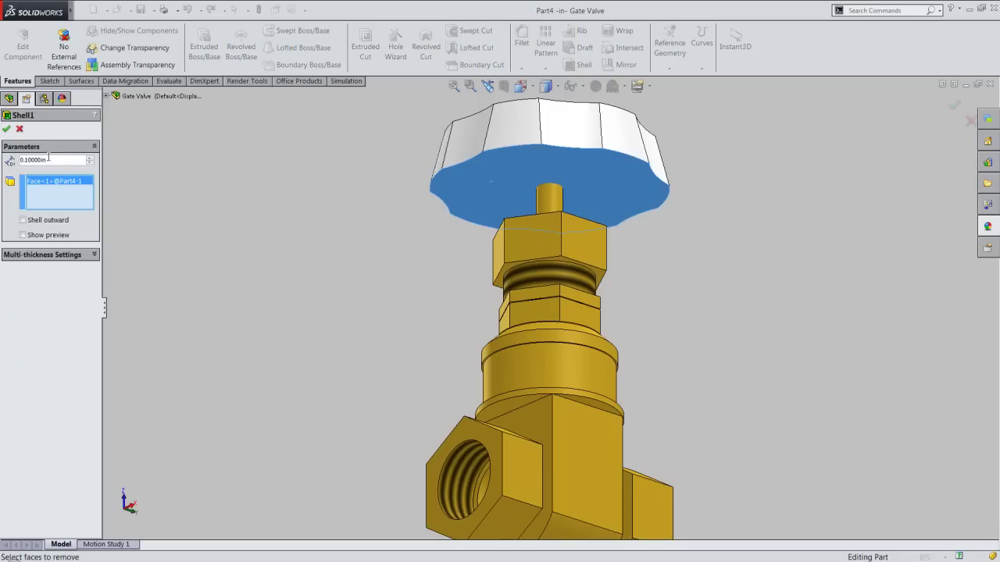
left_click_drag(27, 161, 10, 166)
type(".03125")
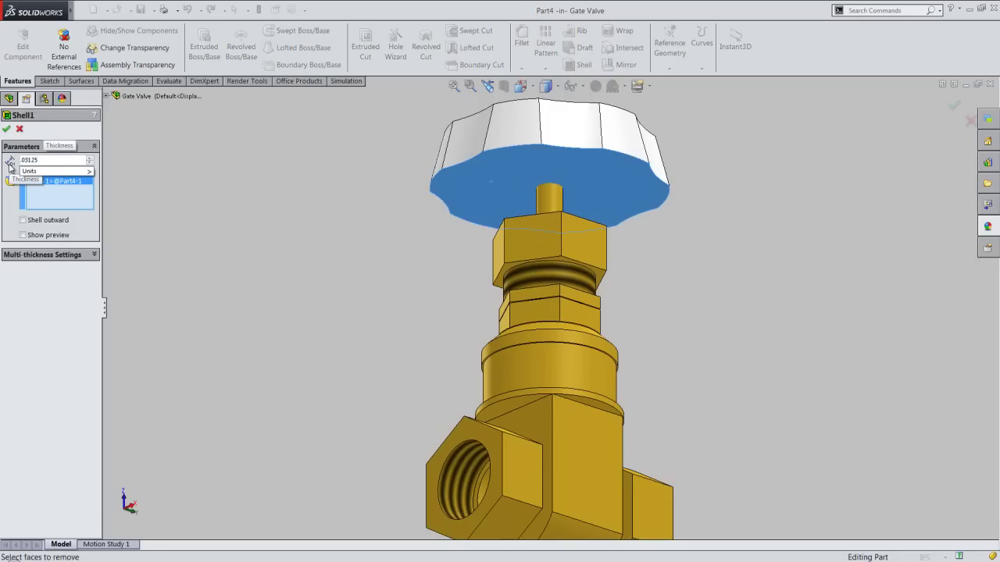
key("Tab")
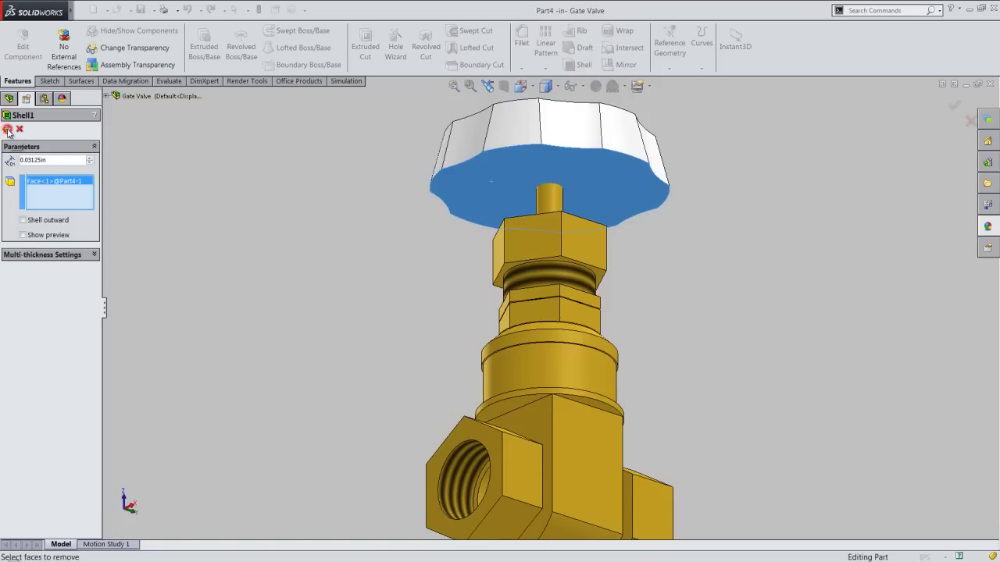
left_click(7, 129)
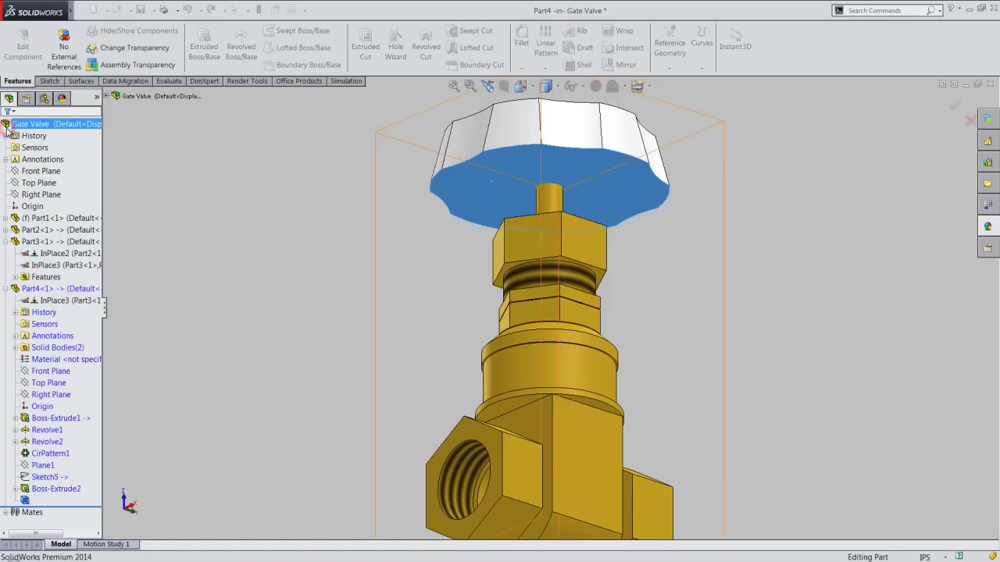
Inspect the hollowed knob, return to the isometric view, and save the assembly
mouse_move(567, 215)
middle_mouse_down()
mouse_move(599, 107)
mouse_move(507, 120)
middle_mouse_up()
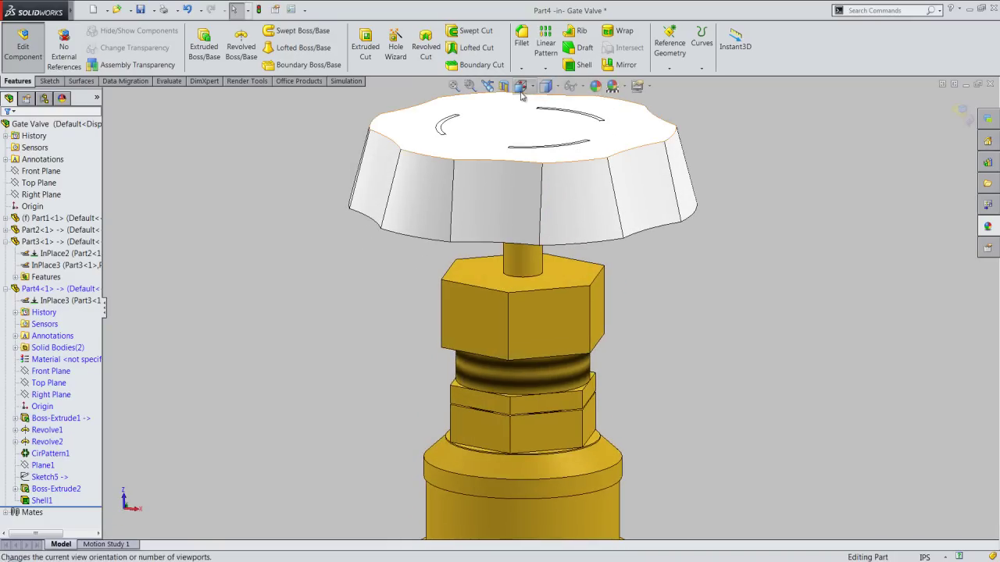
left_click(546, 86)
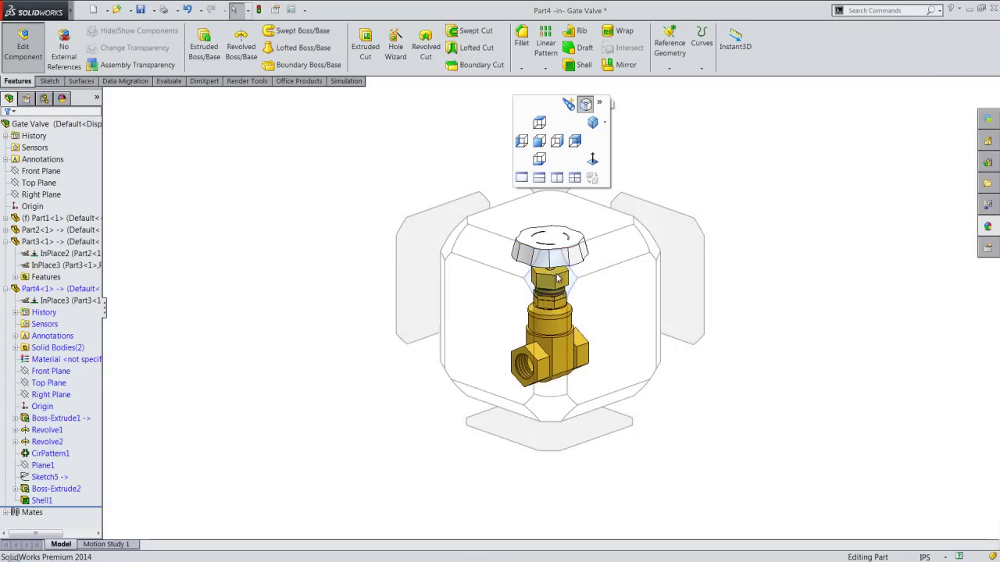
left_click(557, 274)
key("ctrl+s")
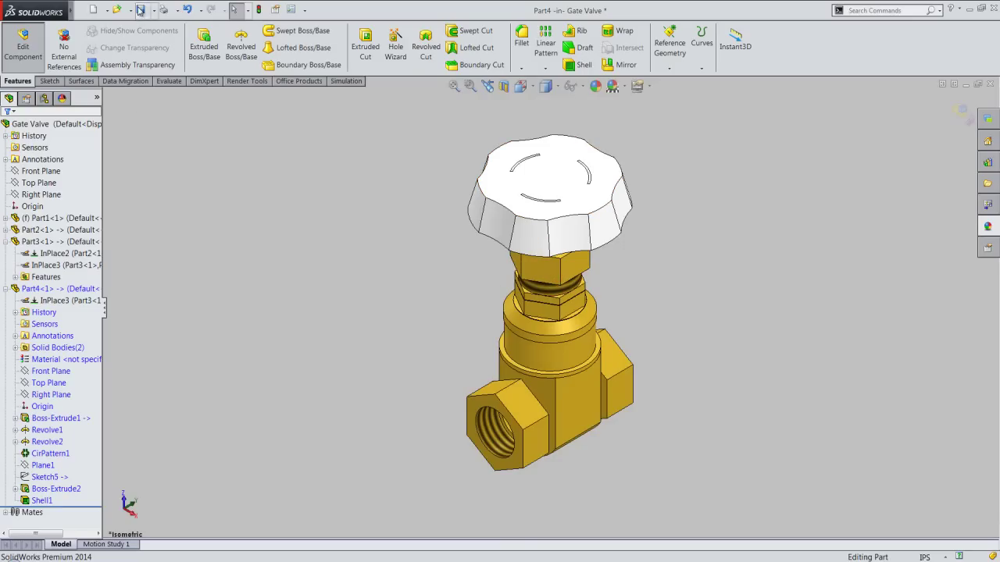
Check the handwheel underside and stem, then bring up the Data Migration tools
left_click(276, 233)
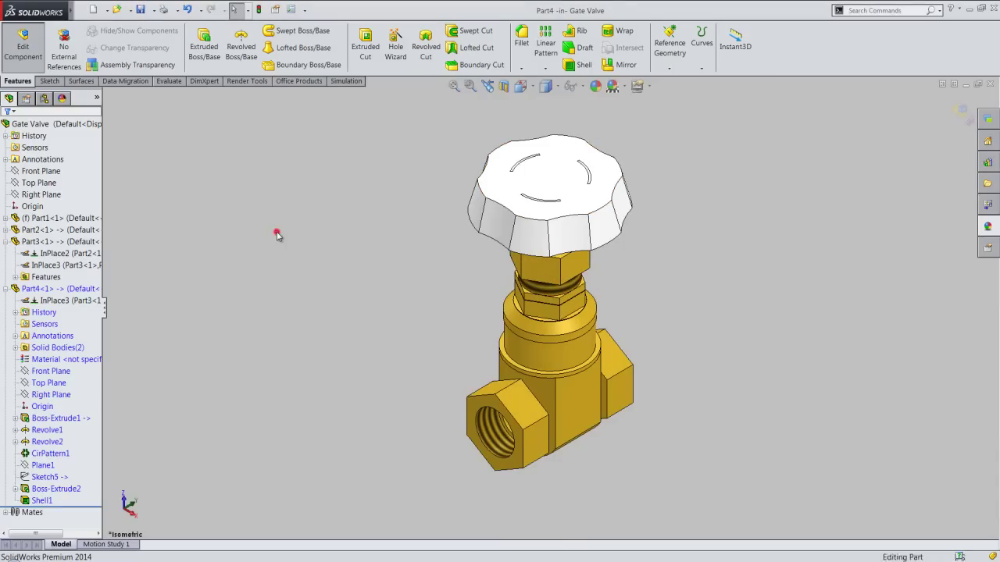
mouse_move(520, 257)
middle_mouse_down()
mouse_move(535, 205)
mouse_move(522, 116)
mouse_move(526, 160)
mouse_move(522, 129)
middle_mouse_up()
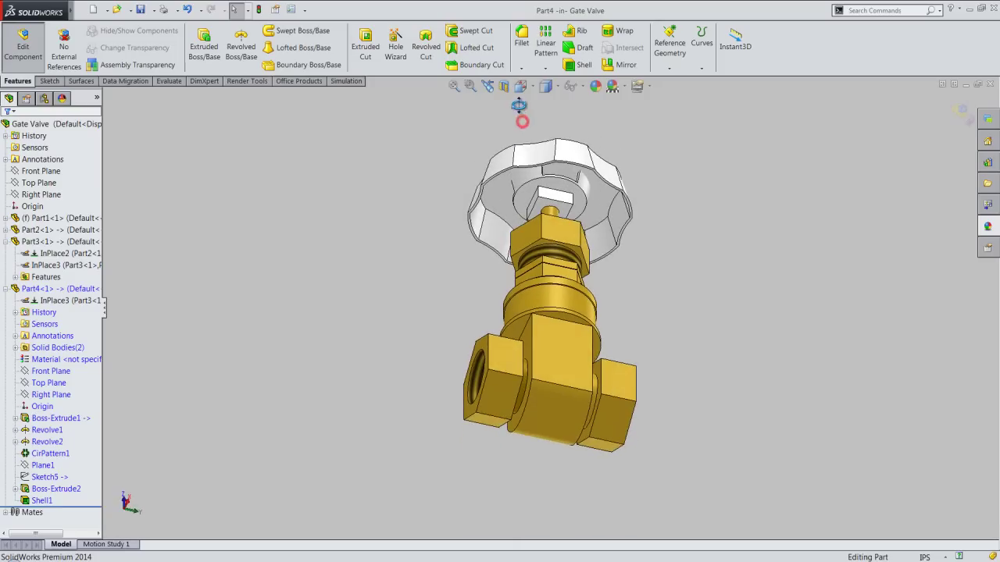
scroll(515, 160, "down", 3)
left_click(411, 184)
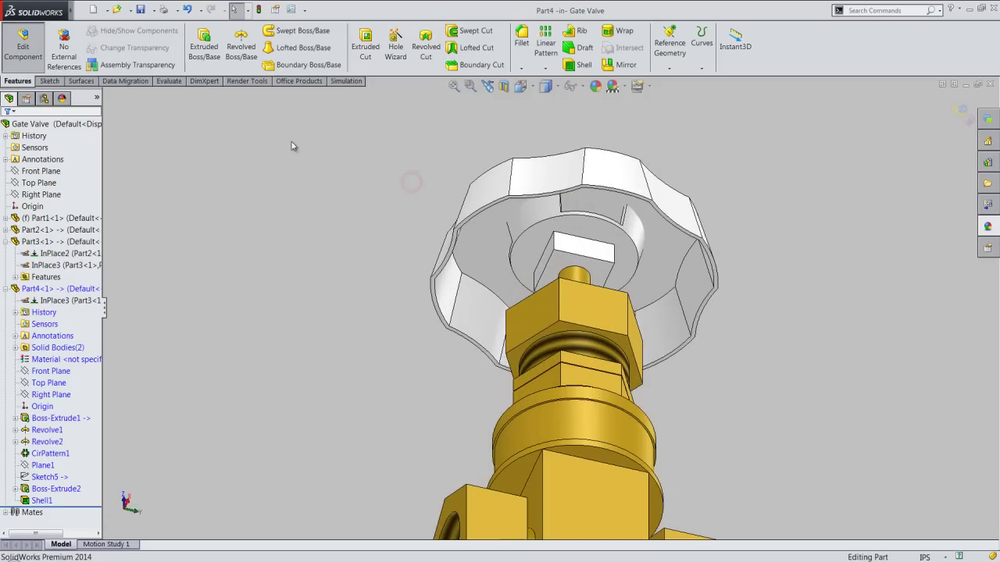
left_click(142, 83)
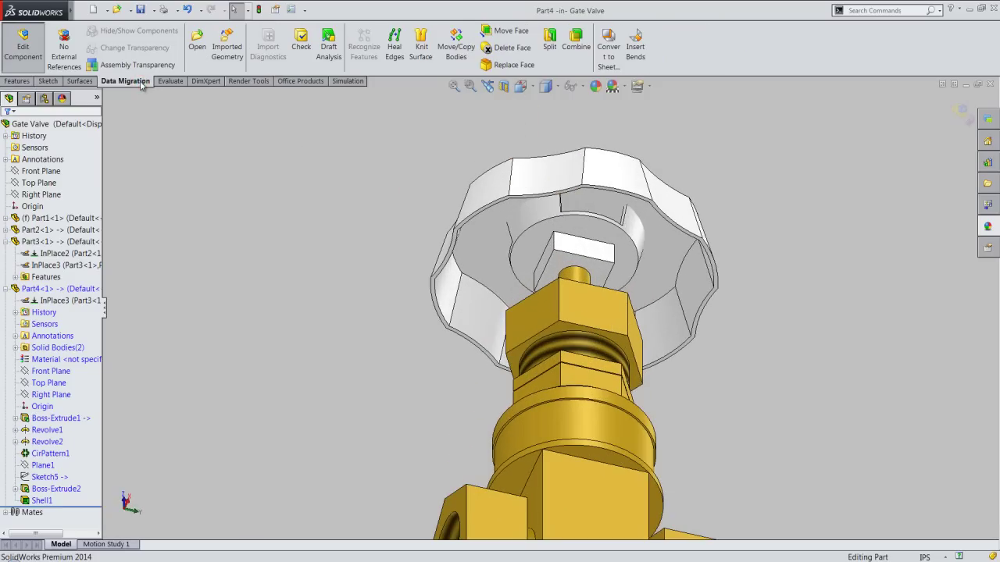
Combine Part4's CirPattern1 and Shell1 bodies with Add into one Combine1 body
left_click(577, 49)
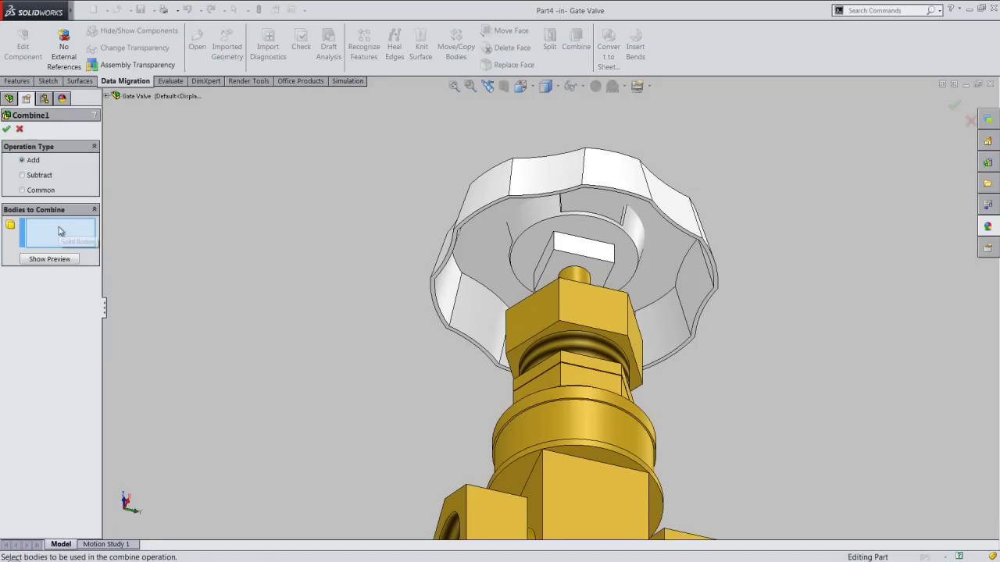
left_click(107, 96)
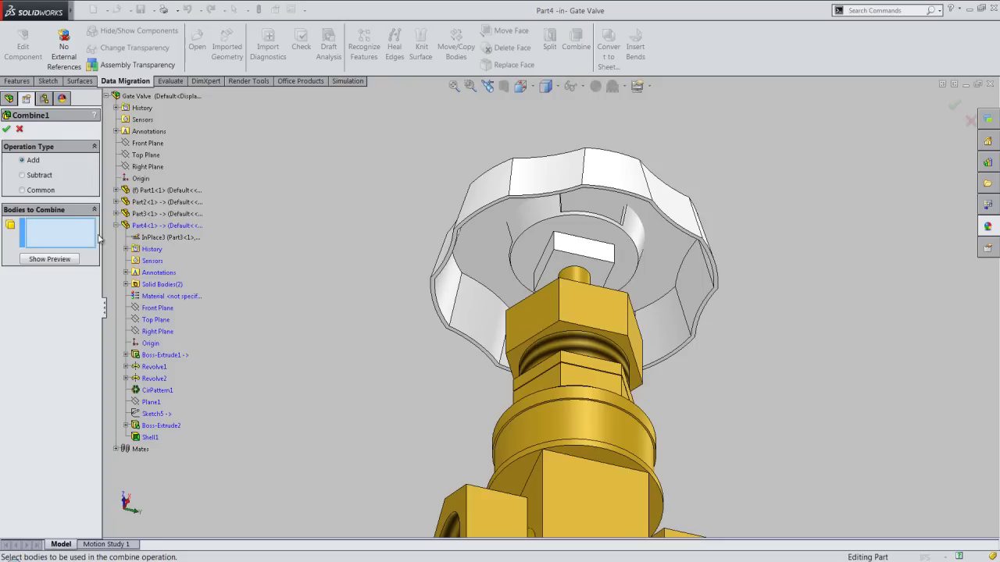
left_click(126, 285)
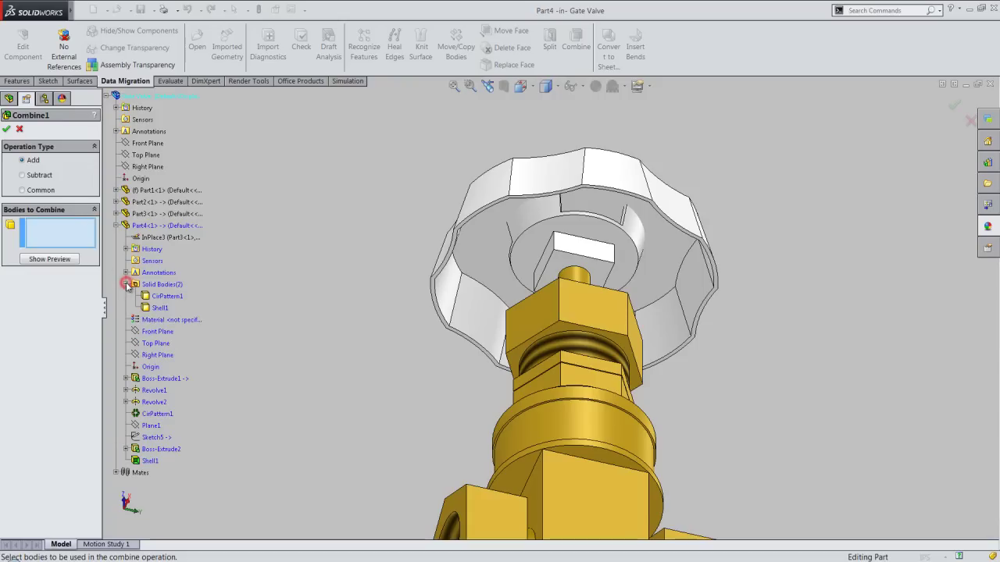
left_click(155, 297)
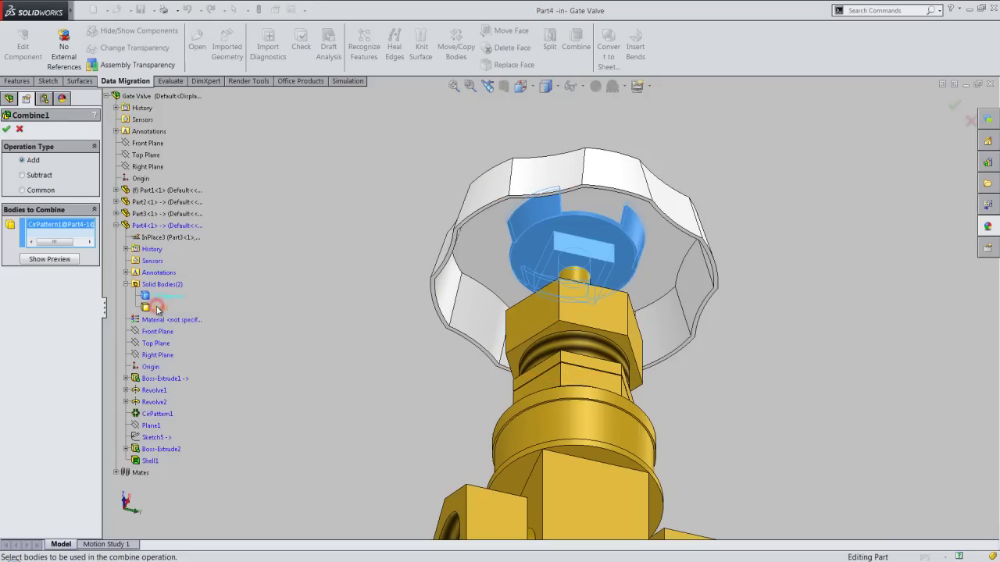
left_click(157, 308)
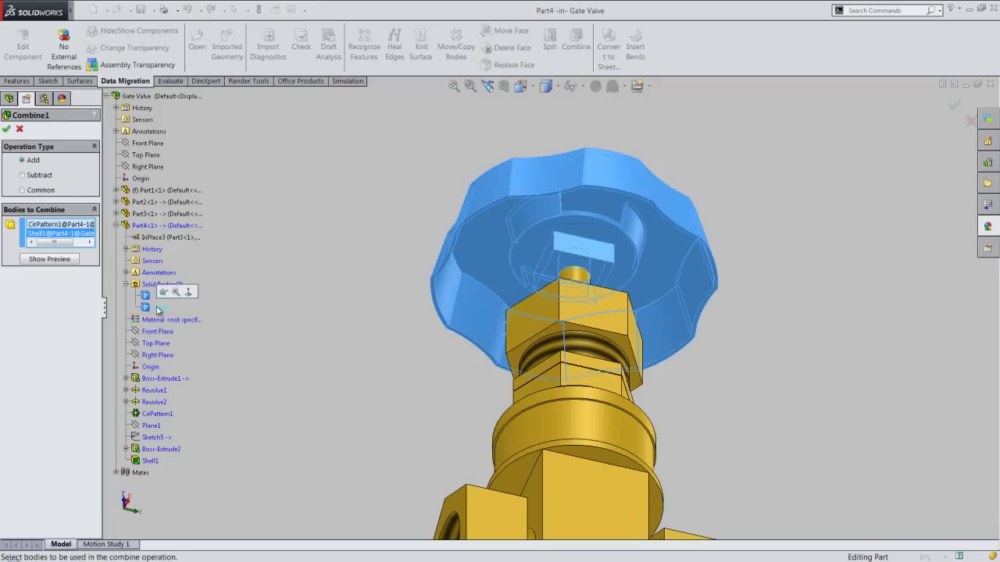
left_click(7, 129)
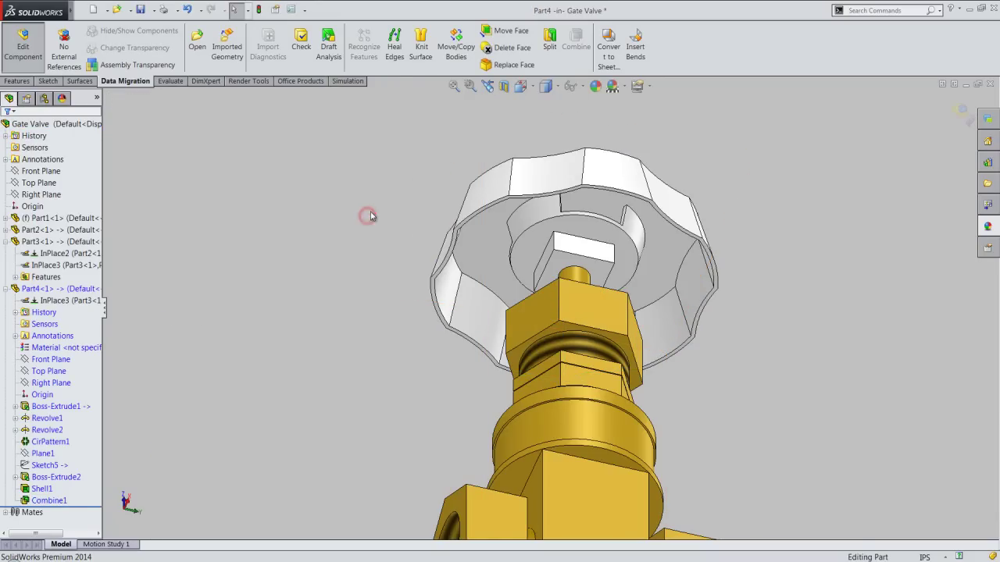
Return to the isometric view, save the assembly, and select Part4's Top Plane
left_click(531, 87)
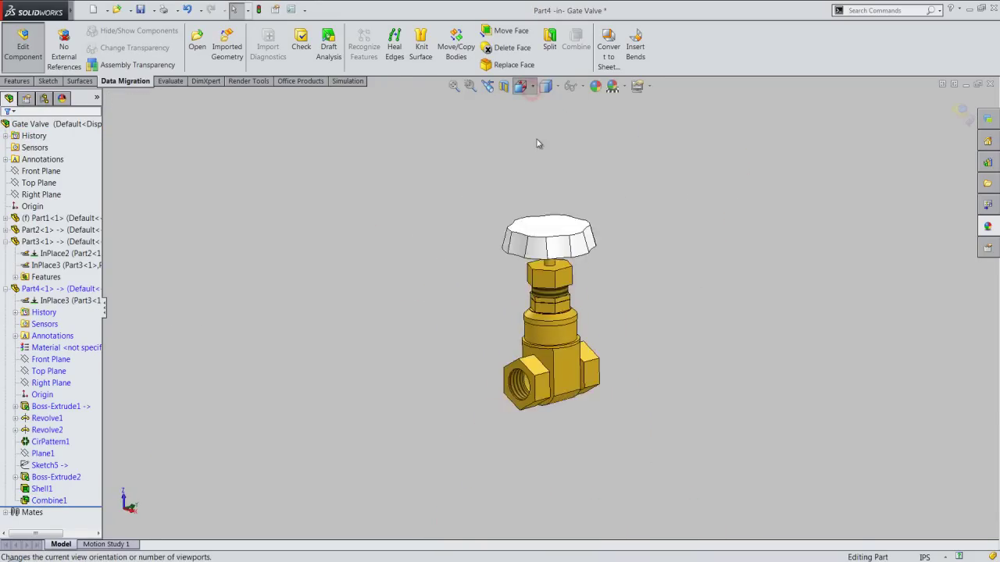
left_click(554, 273)
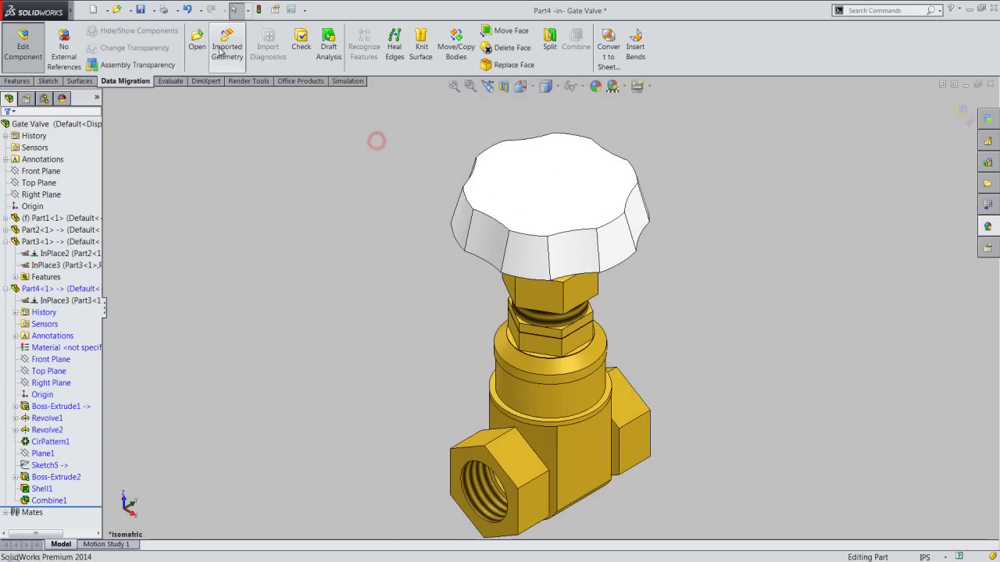
left_click(141, 10)
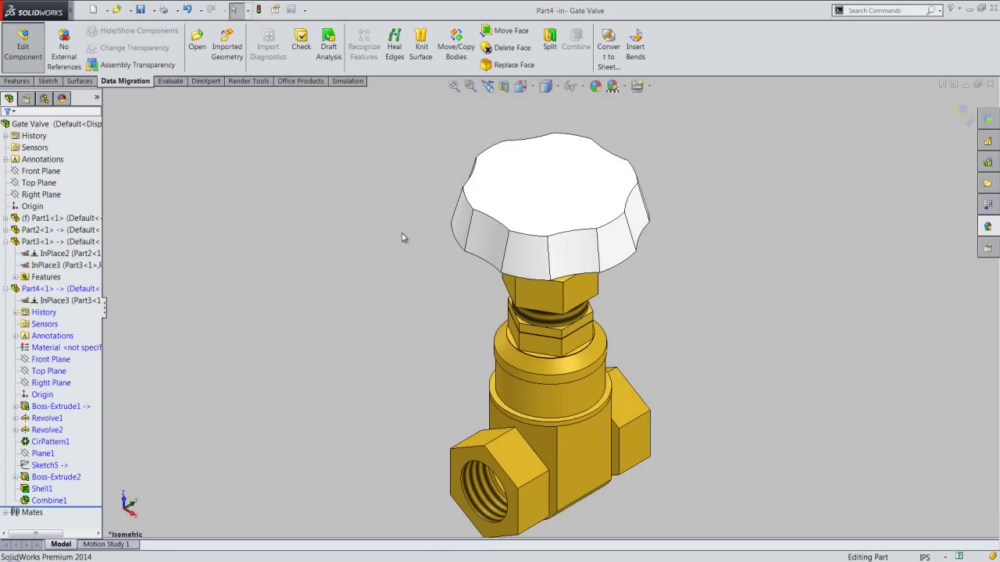
left_click(49, 359)
left_click(43, 367)
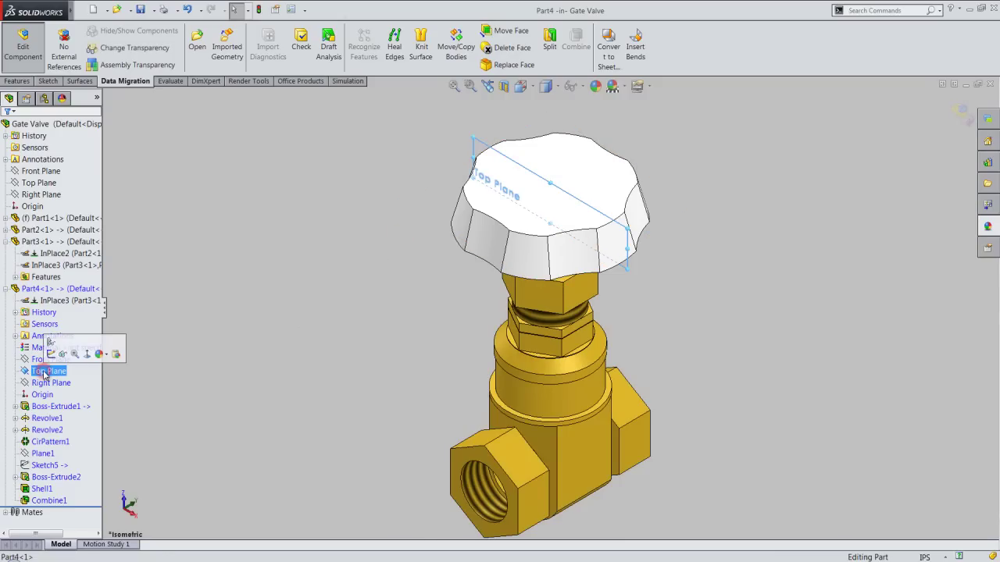
Start Sketch7 on the Top Plane and show a reversed section view of the valve
left_click(49, 350)
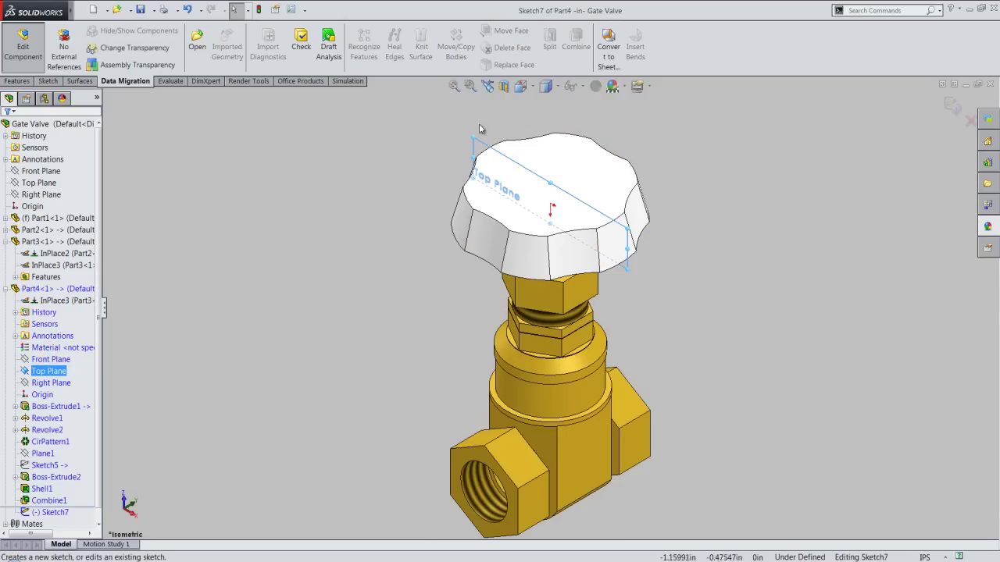
left_click(504, 86)
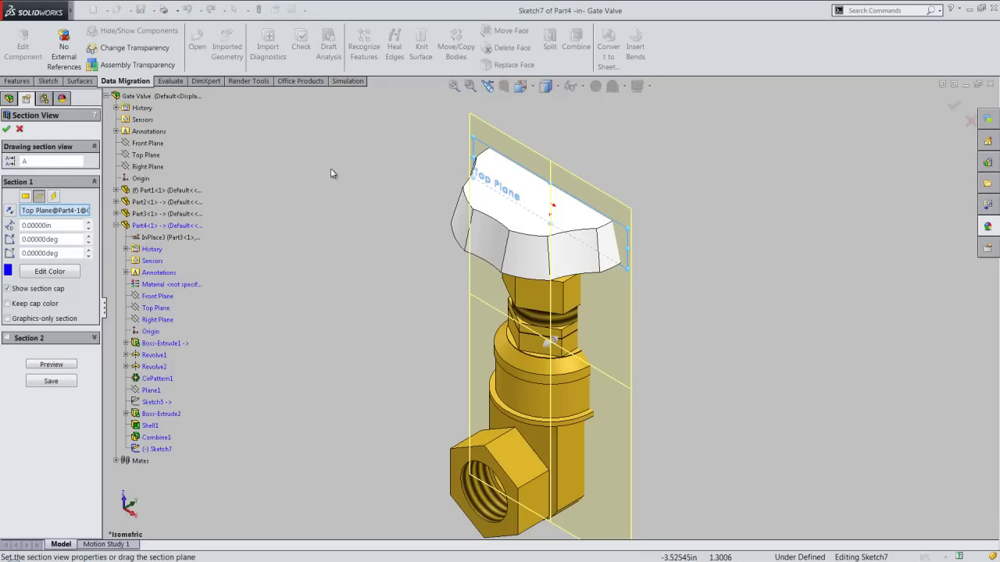
left_click(10, 210)
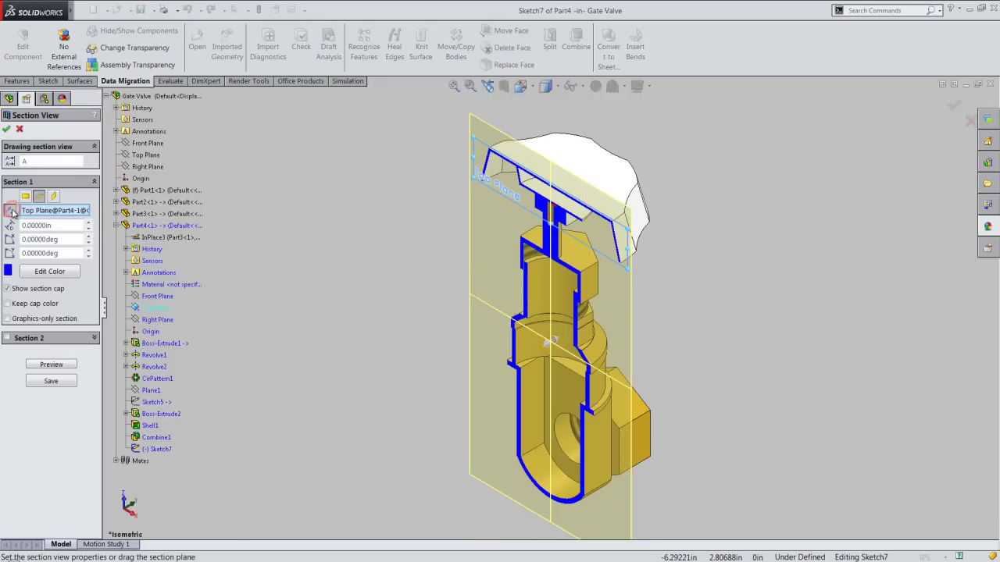
left_click(6, 129)
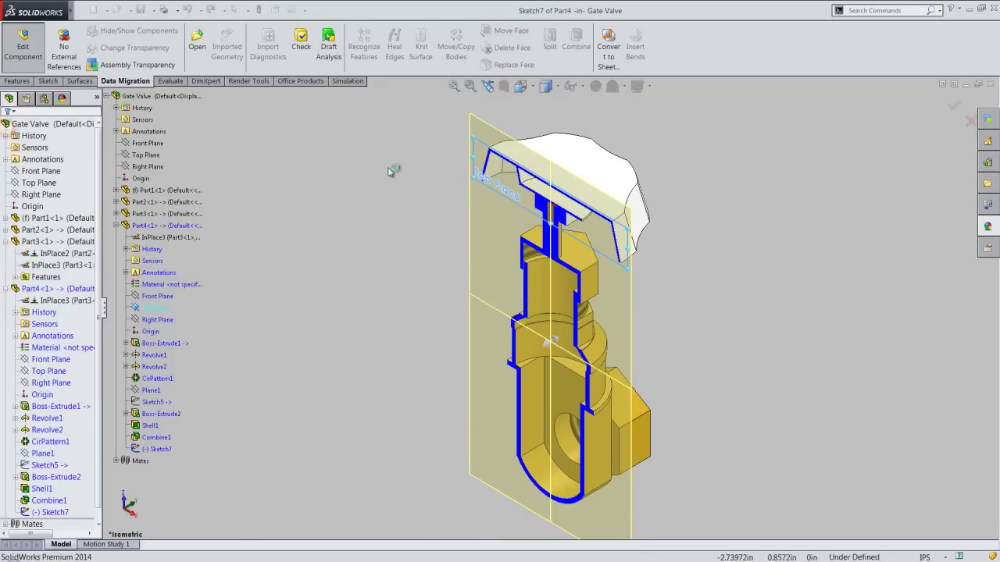
View the cut-away valve from the front and zoom into the handwheel
left_click(520, 86)
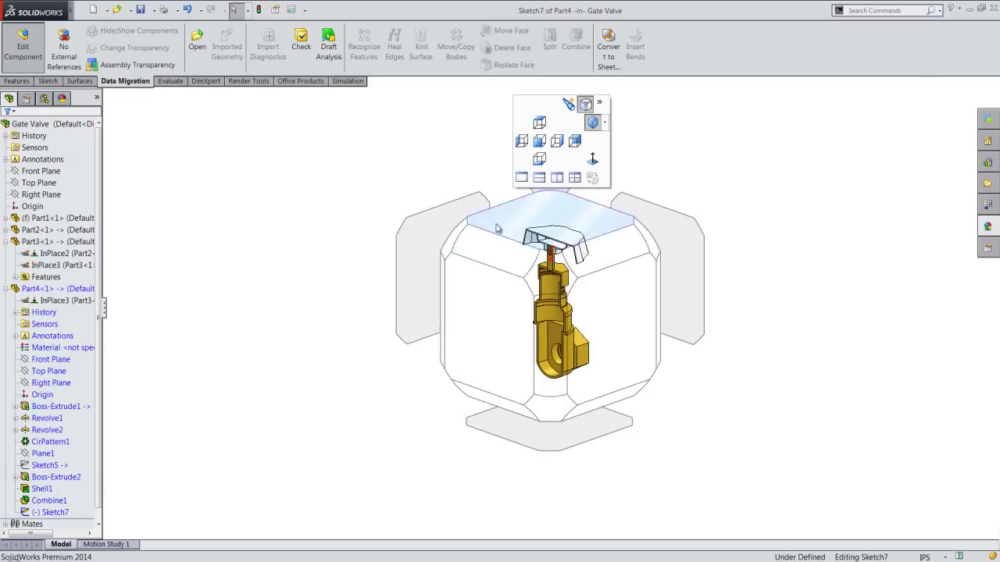
left_click(492, 312)
scroll(555, 106, "down", 2)
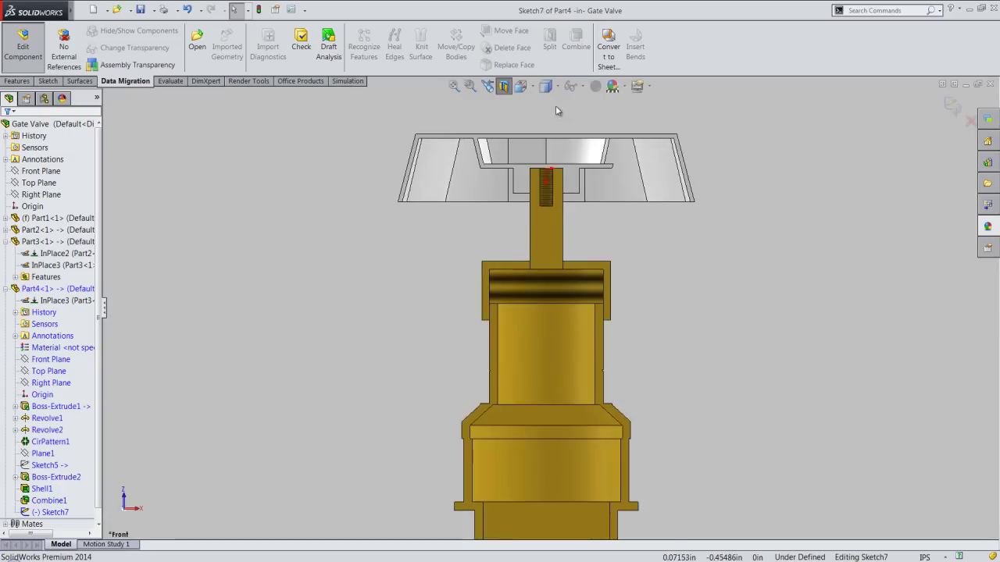
scroll(556, 107, "down", 2)
scroll(546, 121, "down", 1)
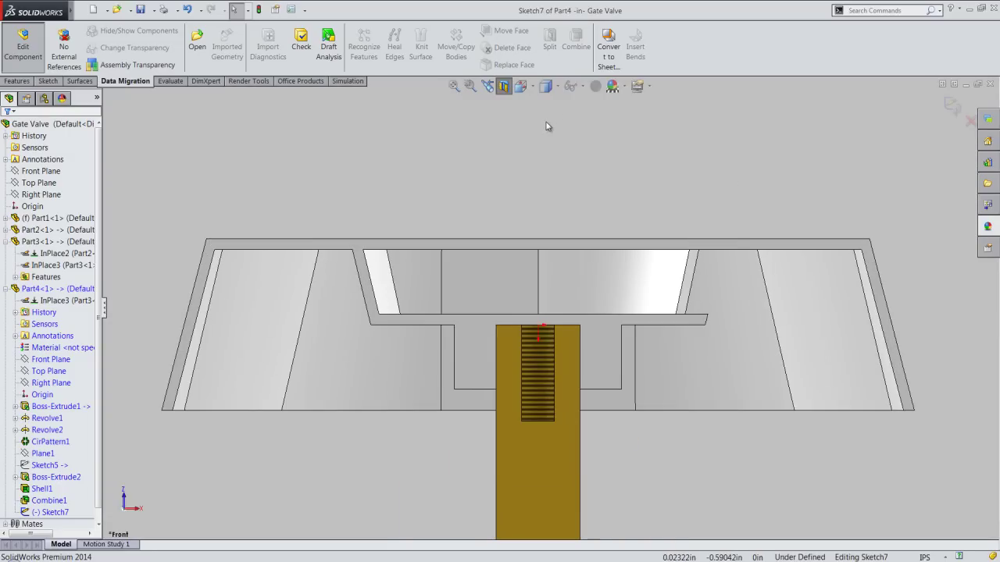
Trace Part4's section outline into Sketch7 with Intersection Curve and select all resulting lines
left_click(46, 81)
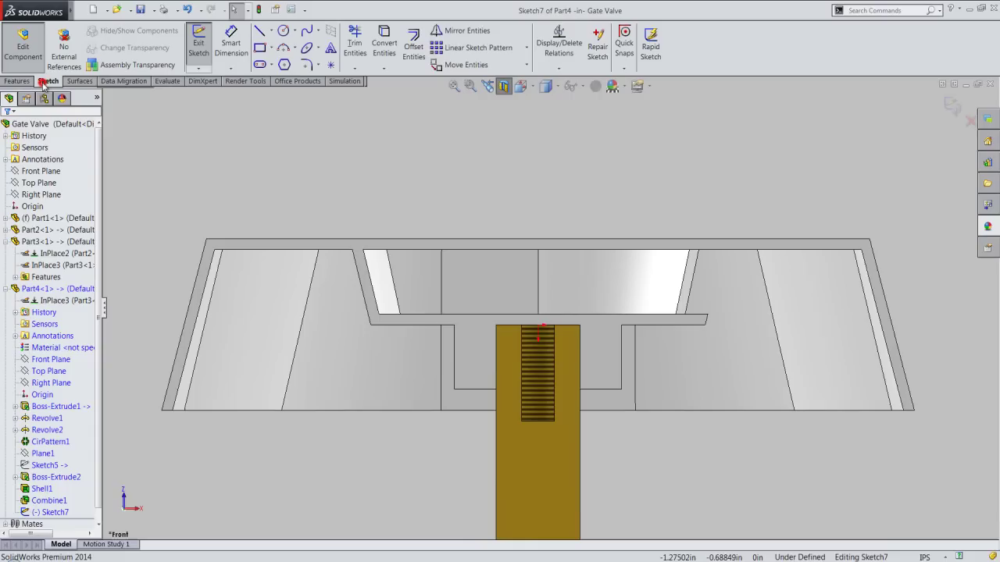
left_click(383, 68)
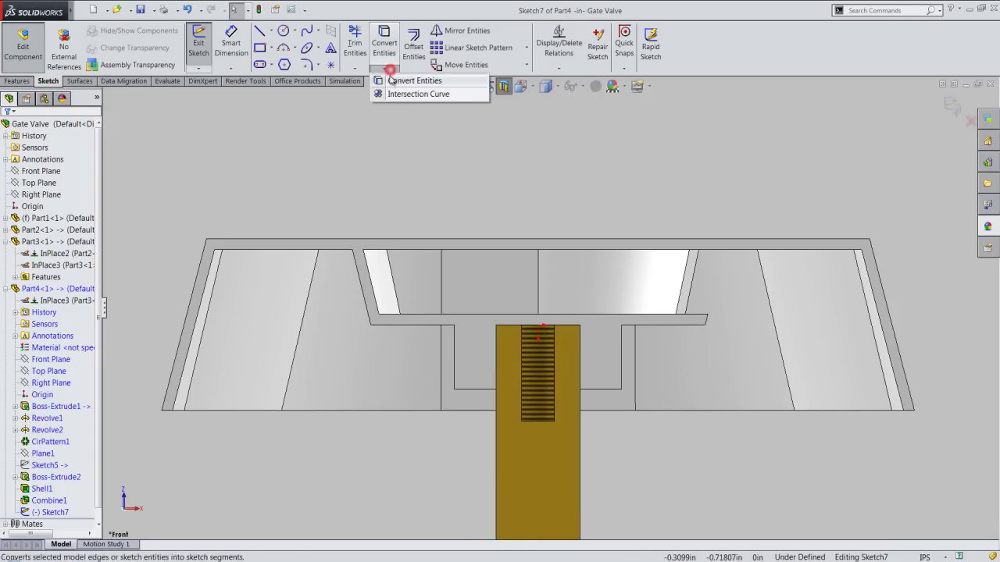
left_click(400, 94)
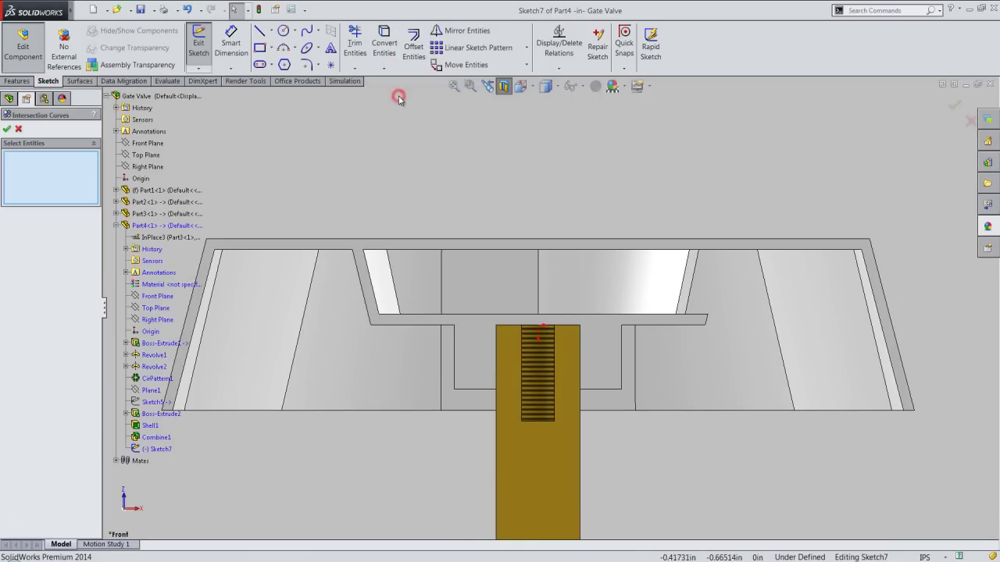
left_click(193, 227)
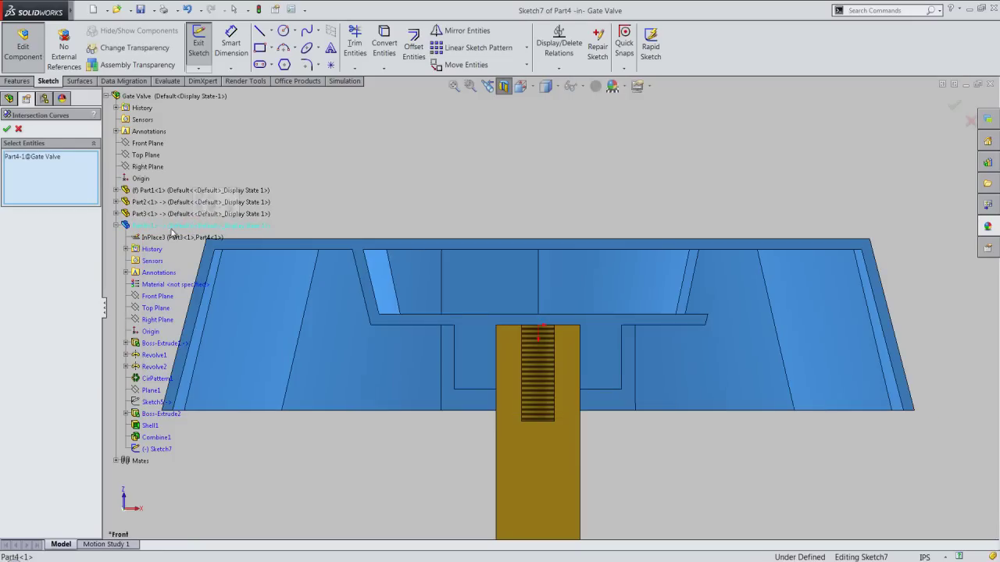
left_click(7, 129)
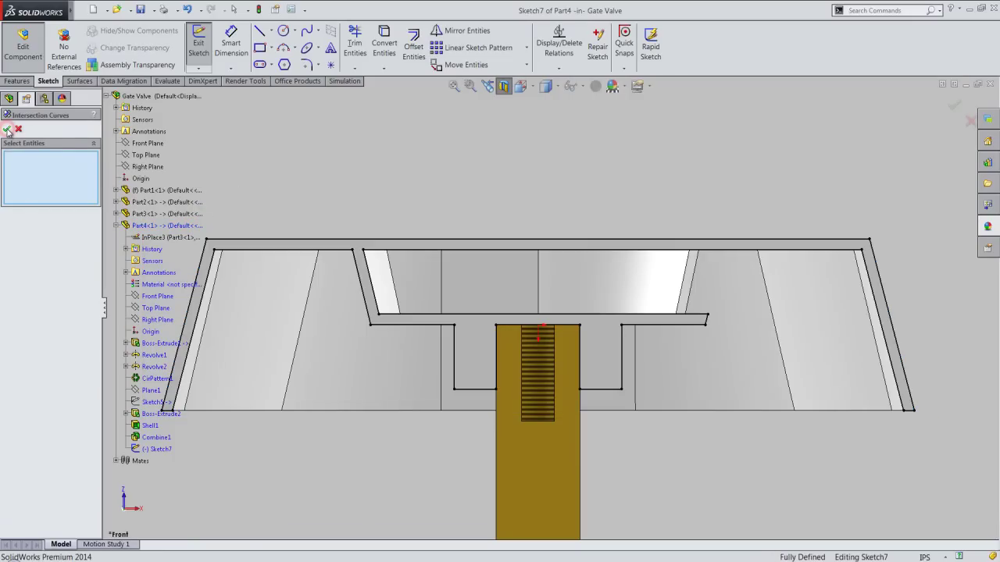
left_click(7, 130)
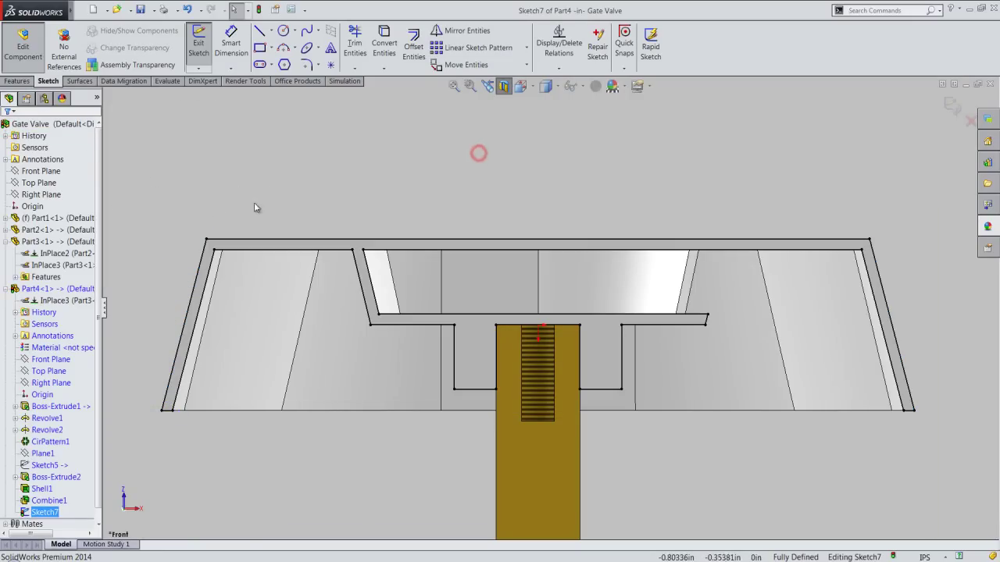
left_click_drag(147, 137, 950, 496)
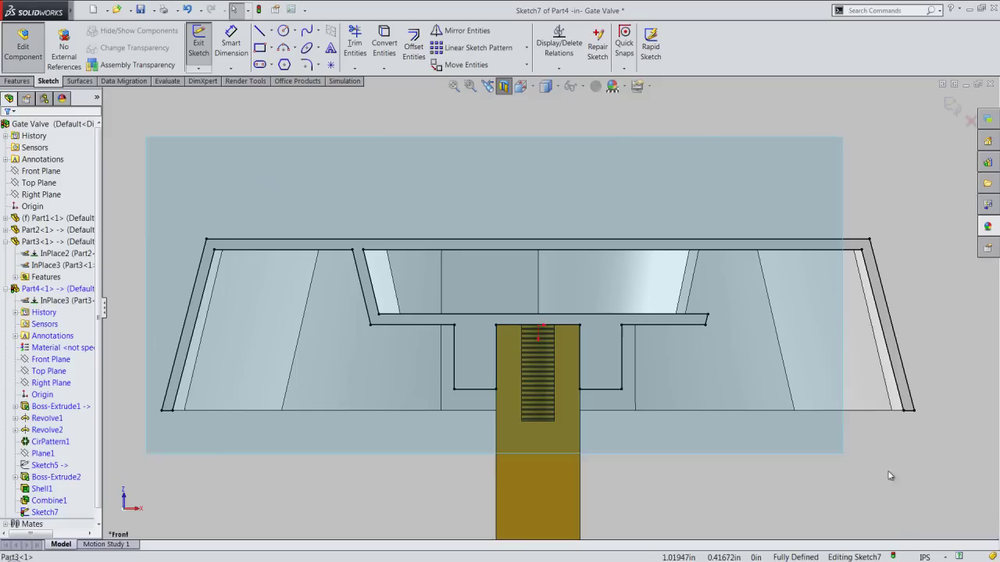
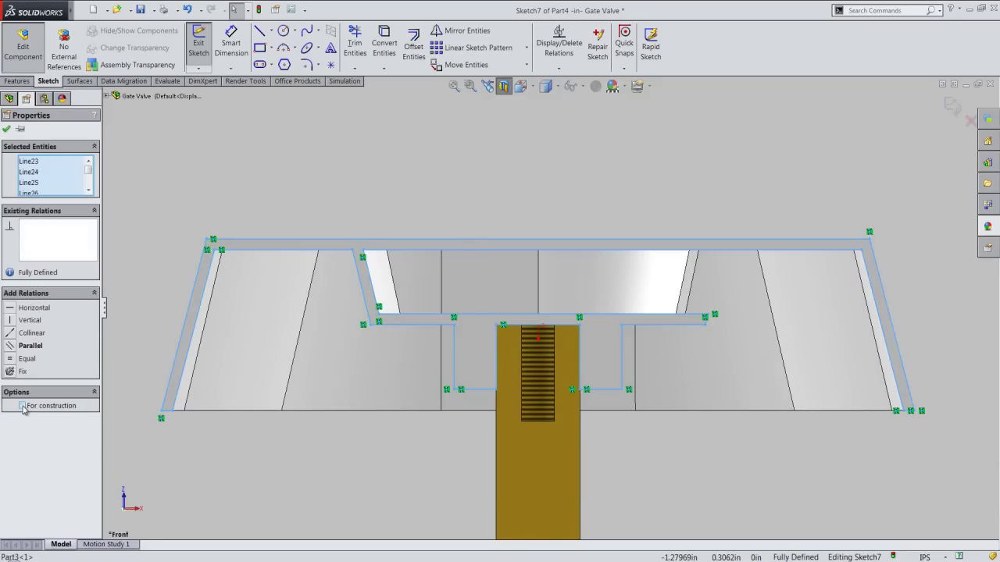
Make the outline lines construction geometry and draw an infinite vertical centerline from the stem's top midpoint
left_click(23, 406)
left_click(229, 100)
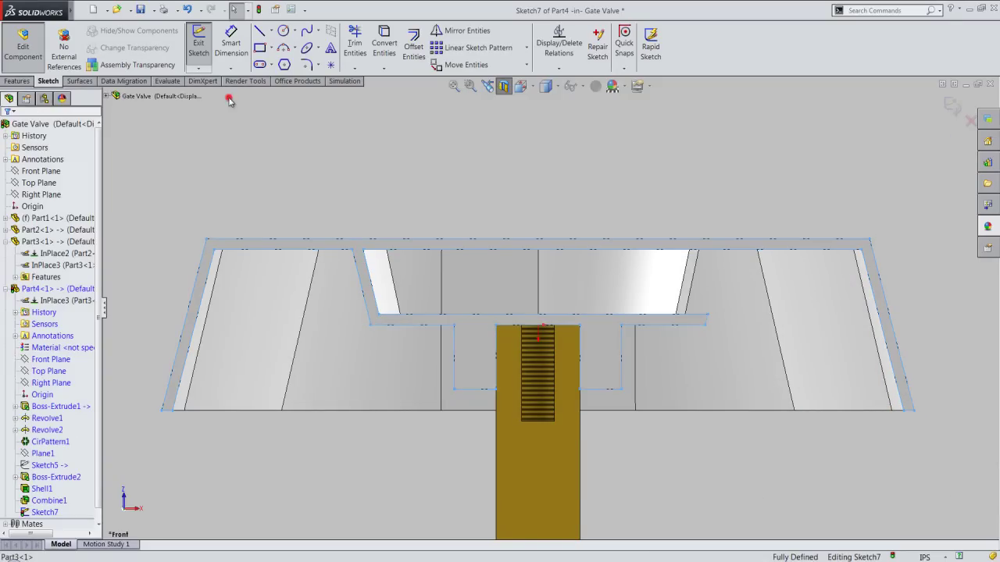
right_click(454, 159)
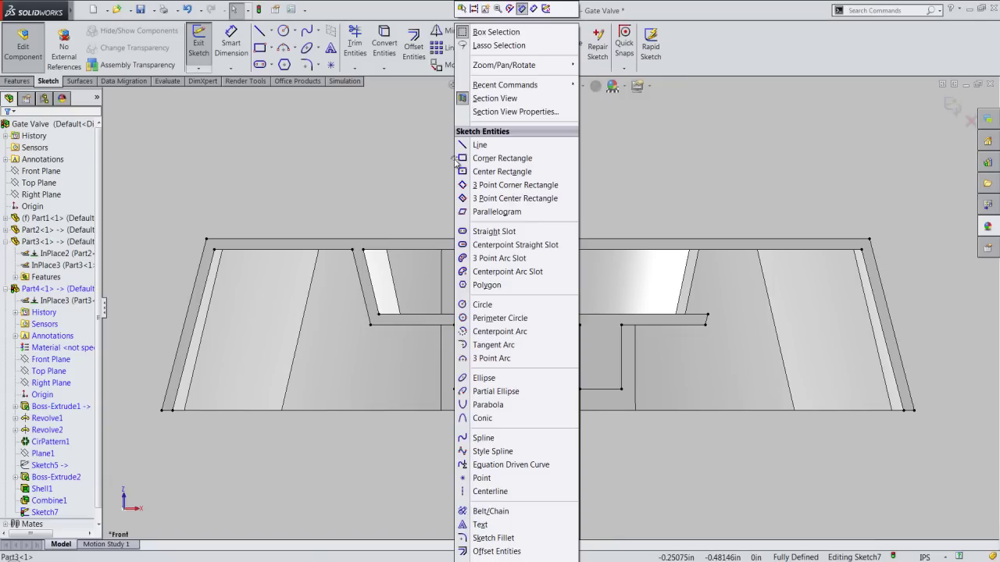
left_click(489, 491)
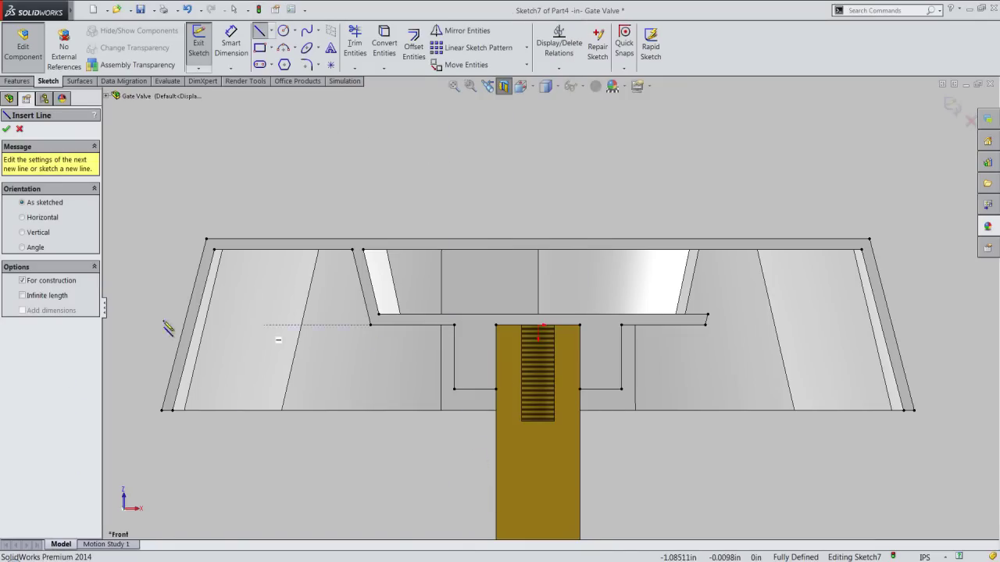
left_click(21, 296)
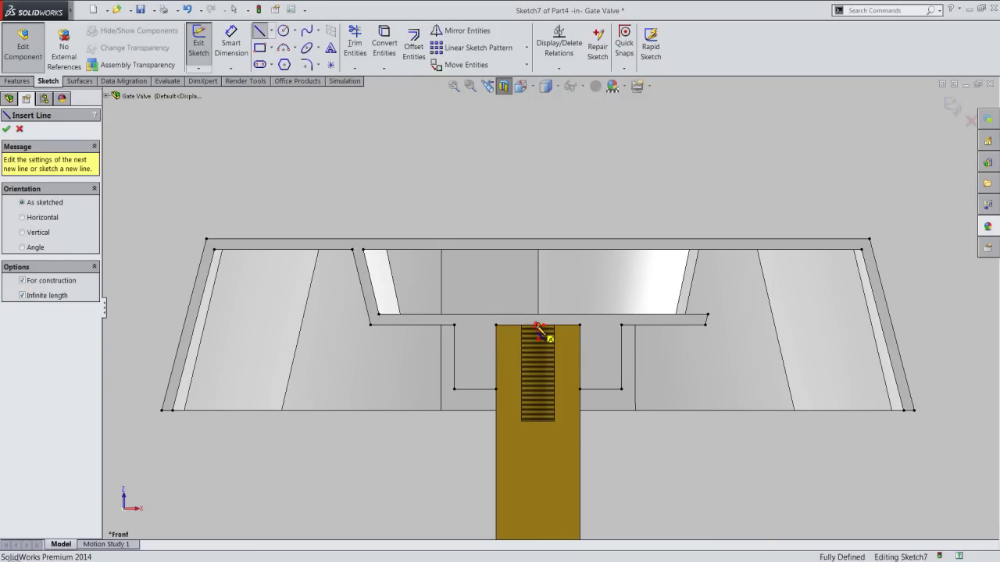
left_click(538, 325)
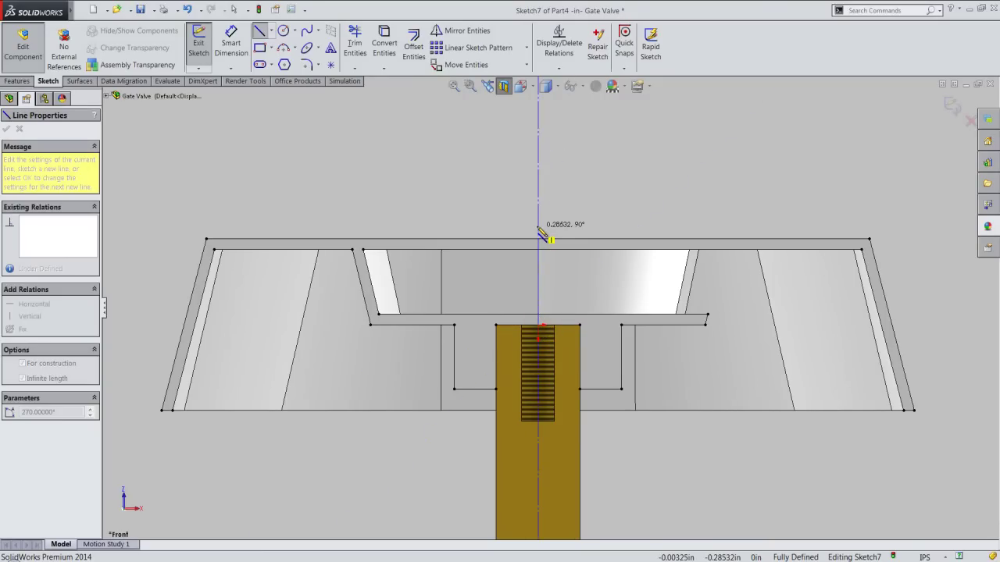
left_click(538, 228)
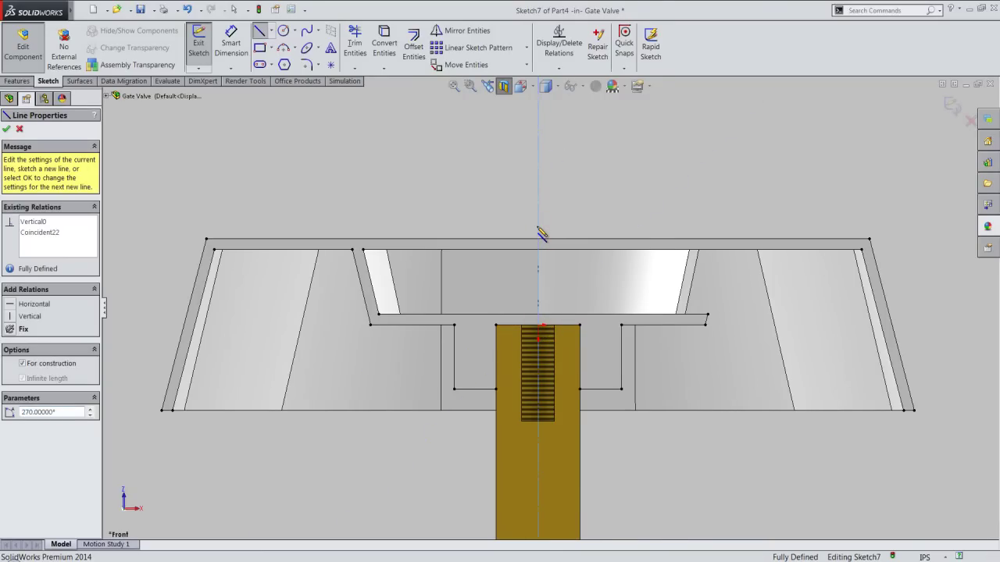
right_click(539, 232)
left_click(574, 49)
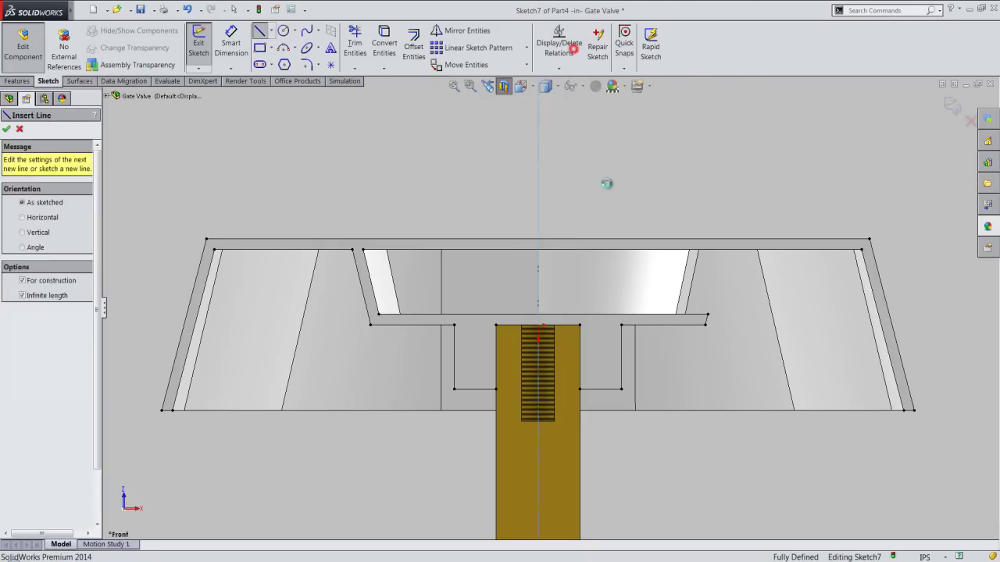
Draw a closed profile: short slanted line, horizontal line to the centerline, down, and back to the inner corner
right_click(653, 203)
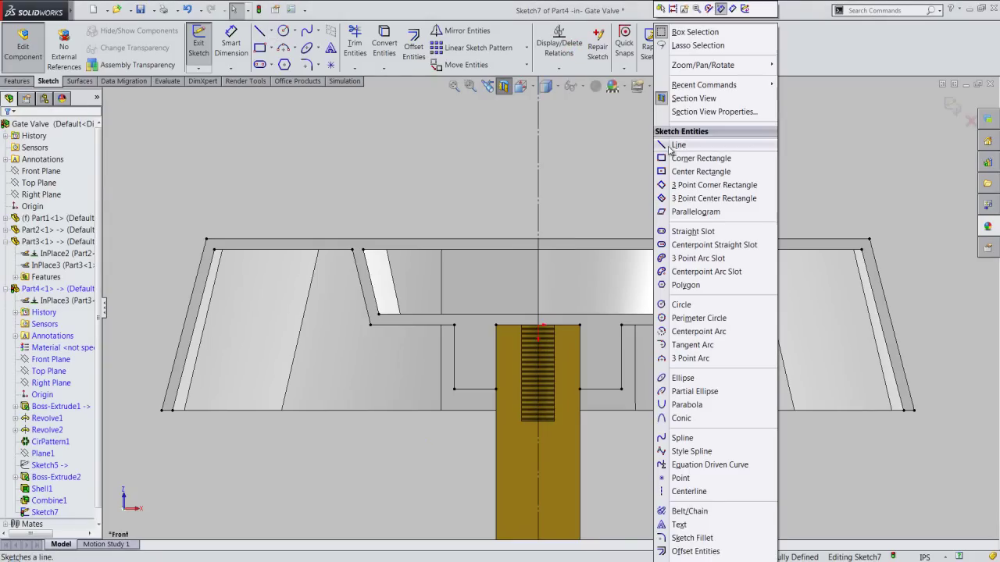
left_click(668, 147)
scroll(383, 257, "down", 3)
left_click(379, 266)
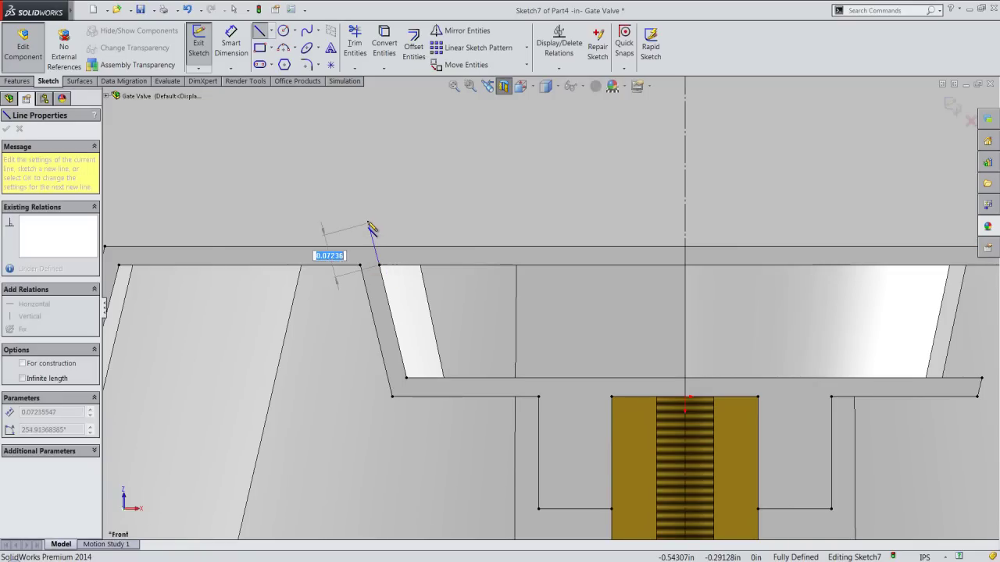
left_click(369, 227)
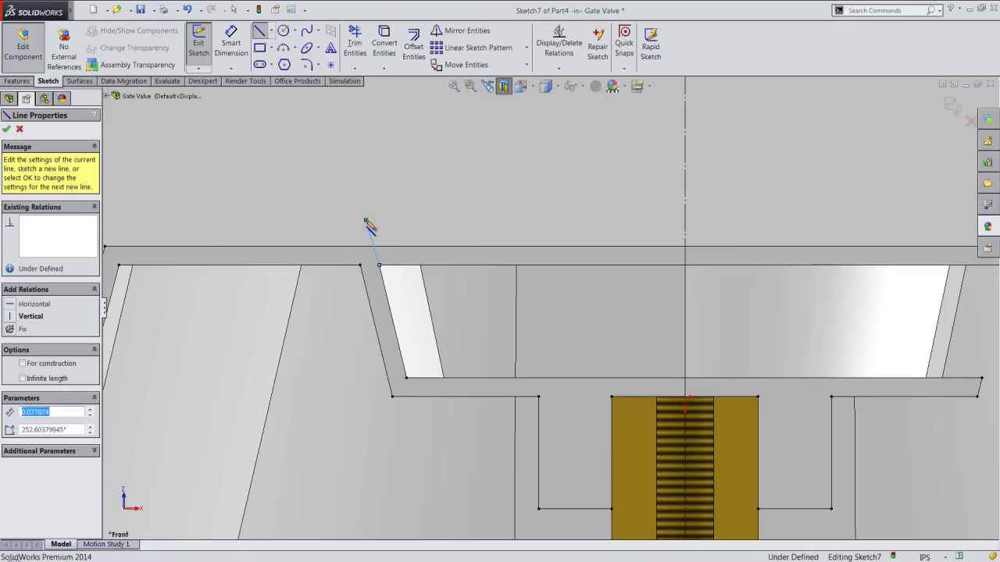
right_click(369, 226)
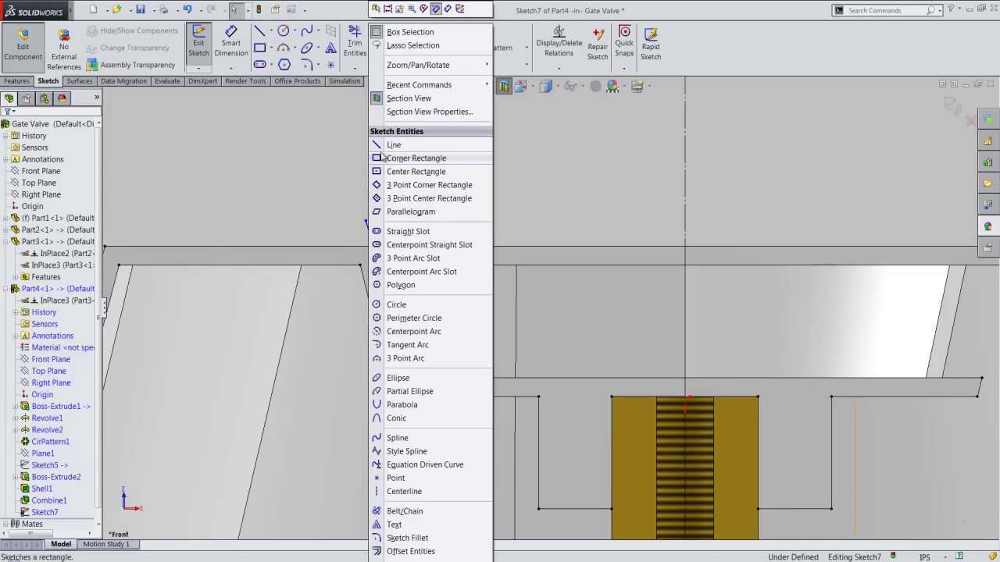
left_click(382, 146)
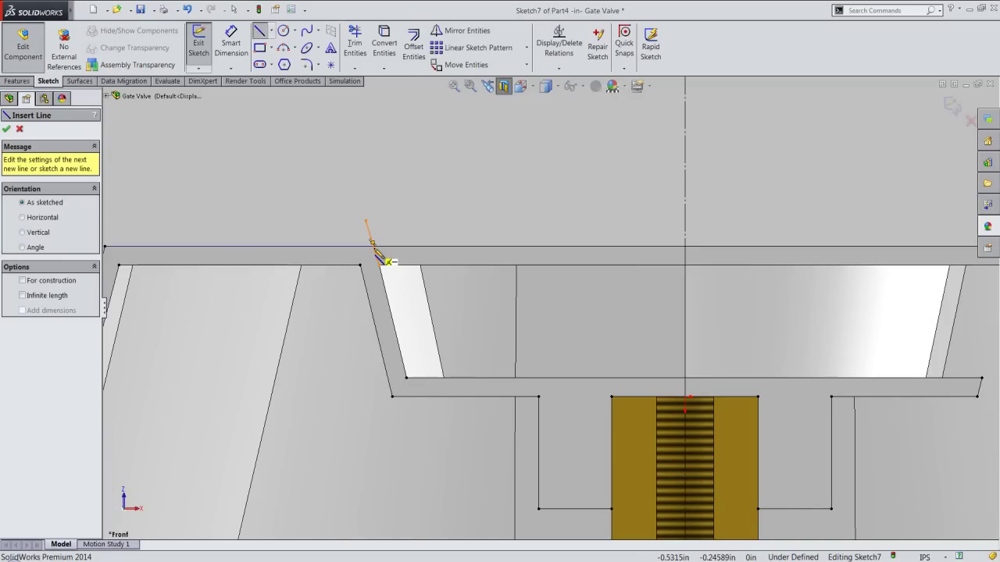
left_click(372, 244)
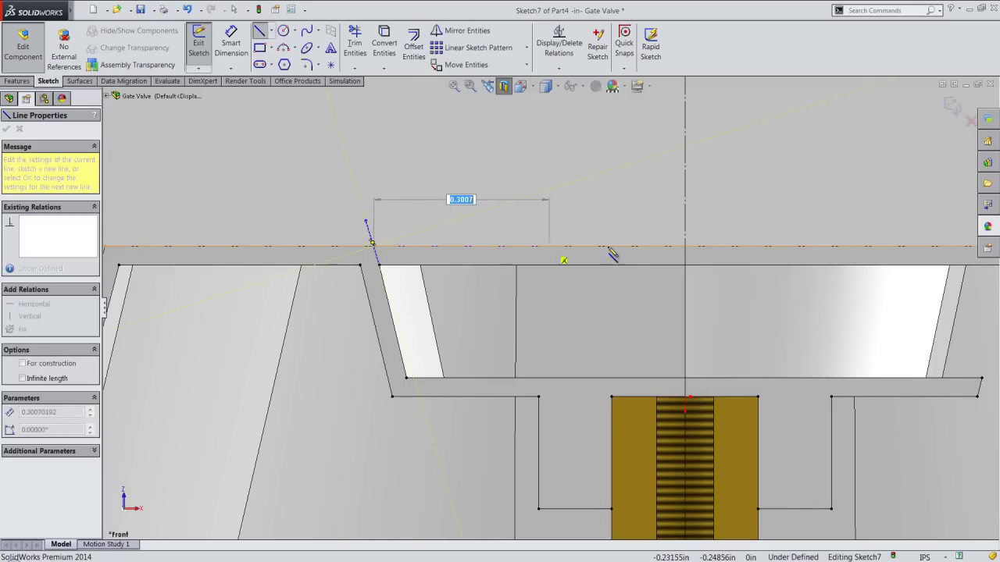
left_click(684, 247)
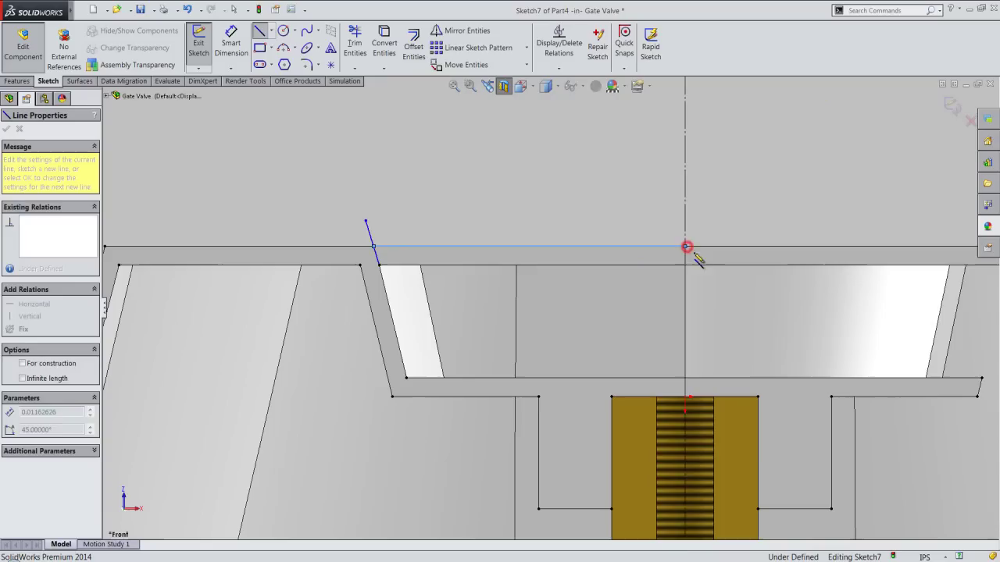
left_click(685, 266)
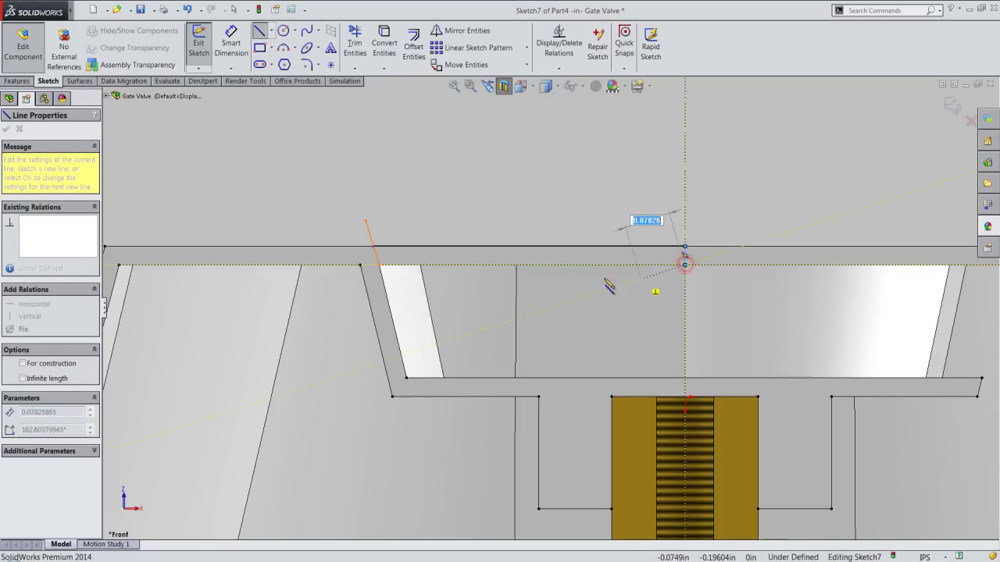
left_click(380, 267)
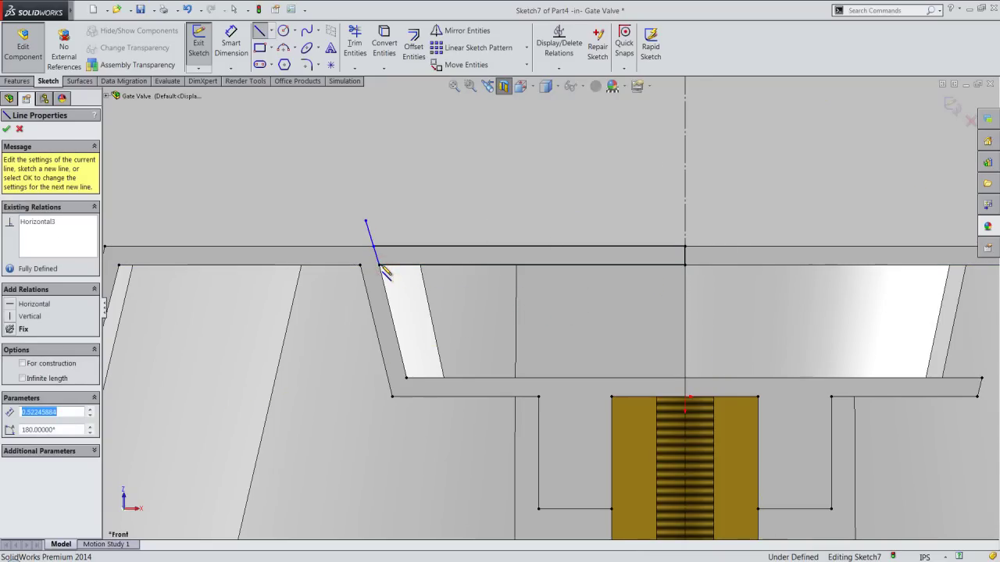
right_click(393, 264)
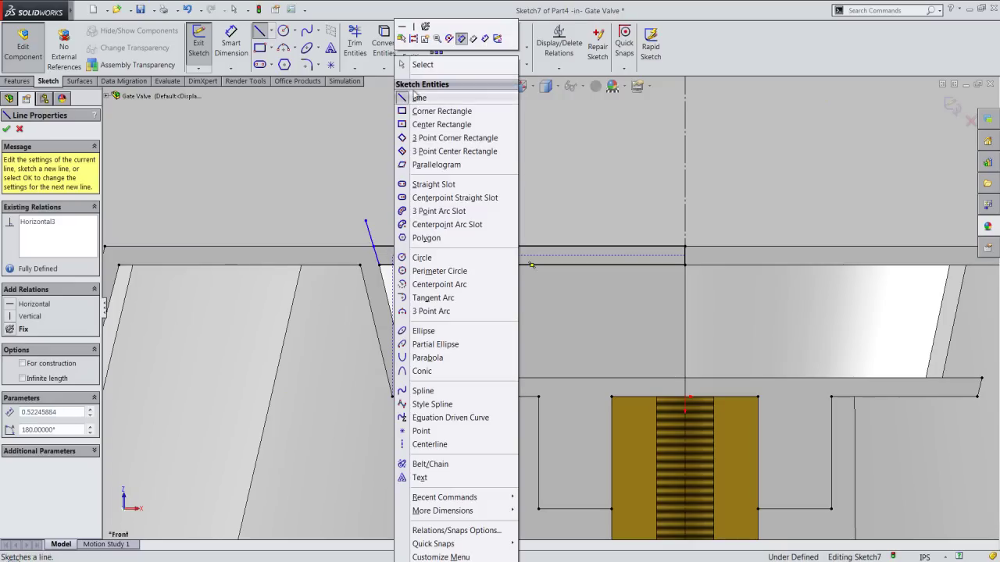
left_click(420, 66)
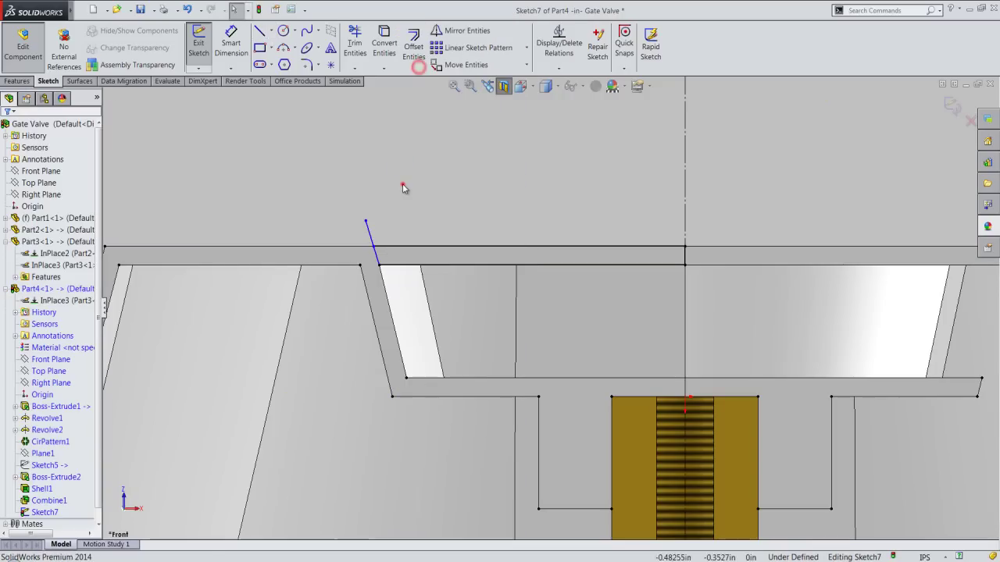
Make the short slanted line parallel to the handwheel's slanted inner edge
left_click(368, 231)
left_click(391, 295, "ctrl")
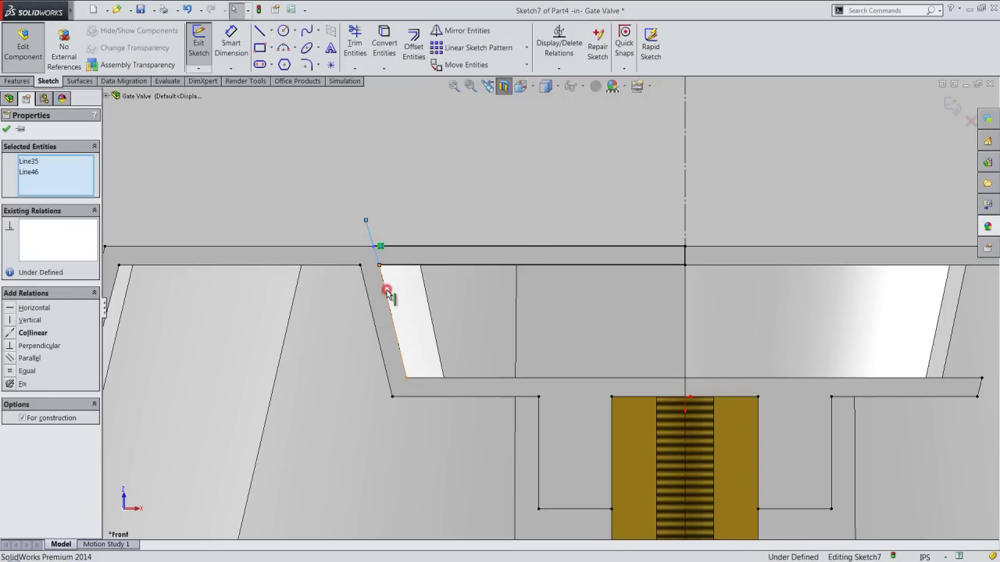
left_click(462, 248)
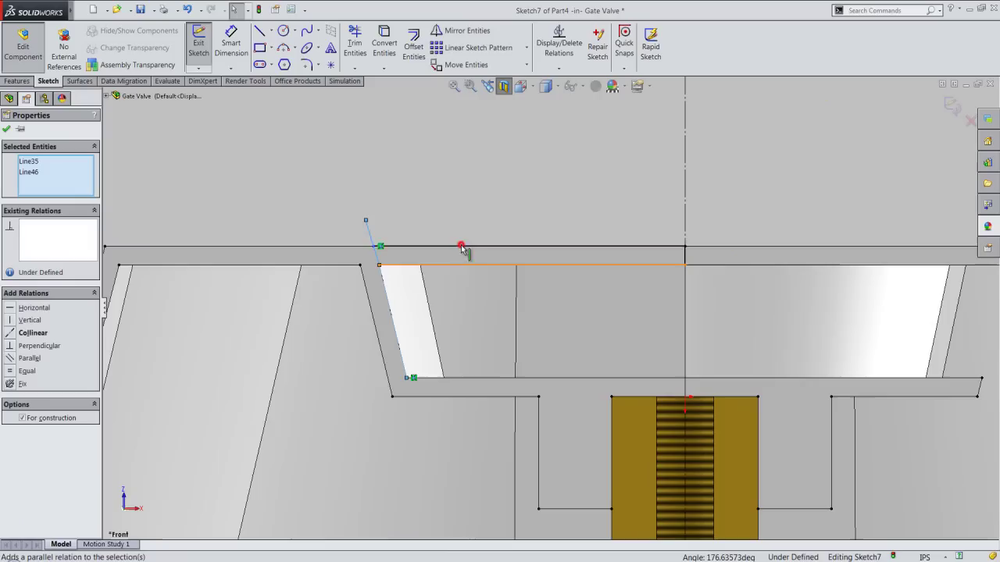
left_click(443, 206)
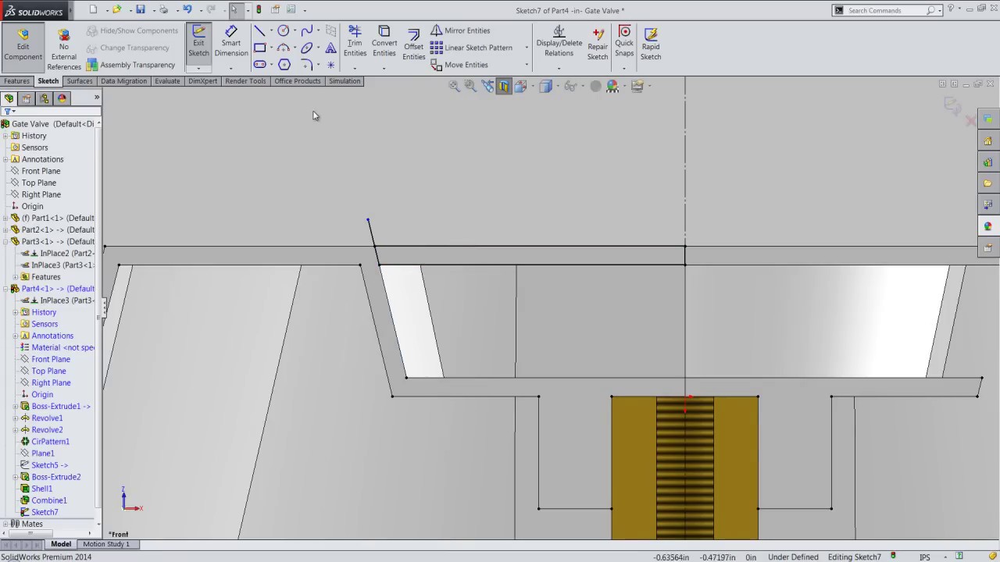
Trim the slanted line's stub above the top edge and exit Sketch7
left_click(354, 44)
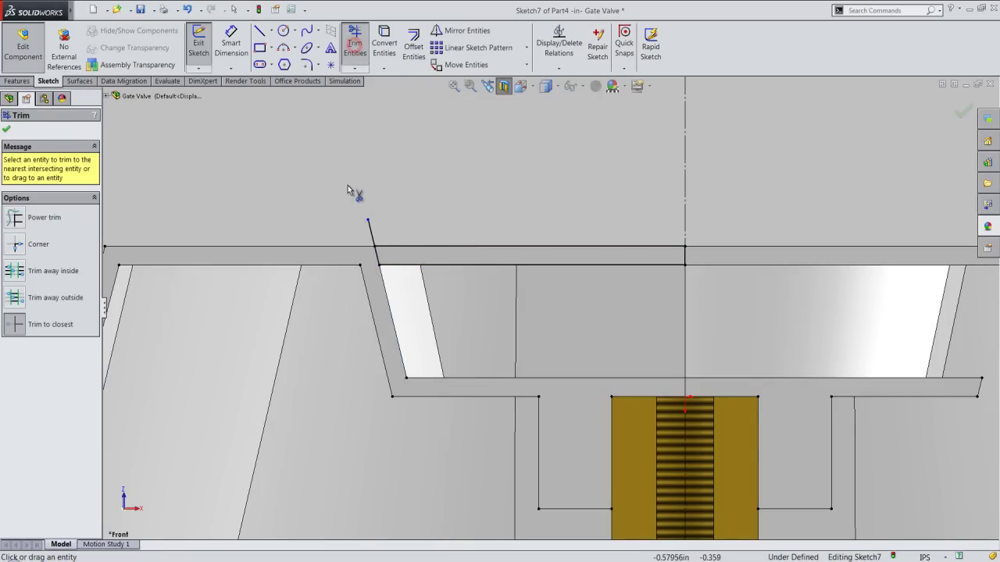
left_click(370, 226)
right_click(424, 208)
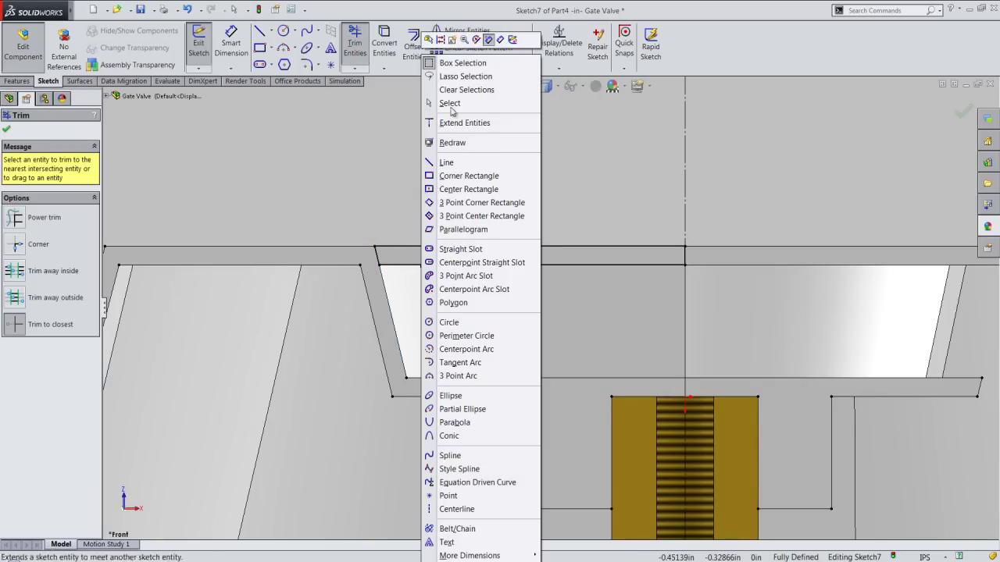
left_click(454, 103)
left_click(431, 182)
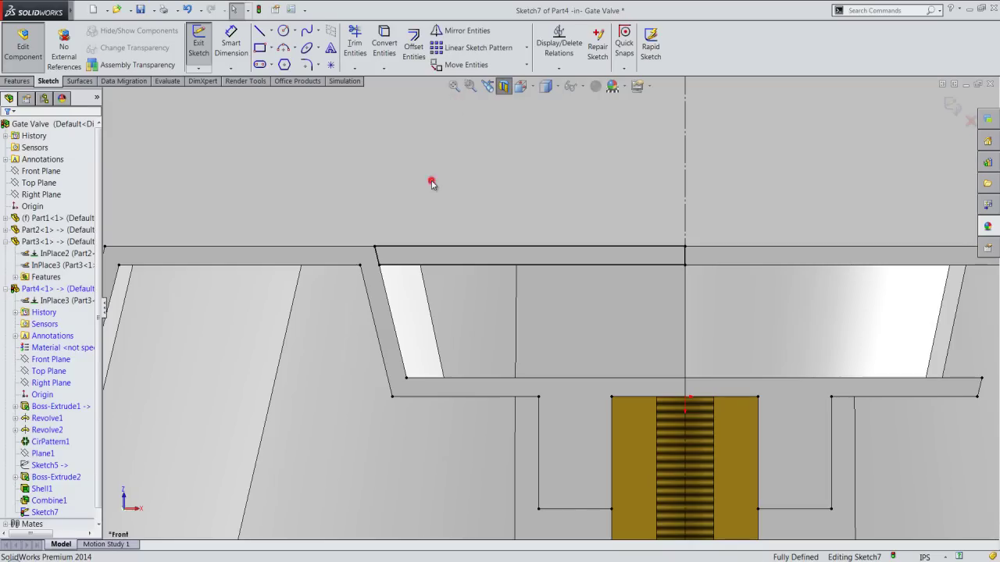
left_click(952, 106)
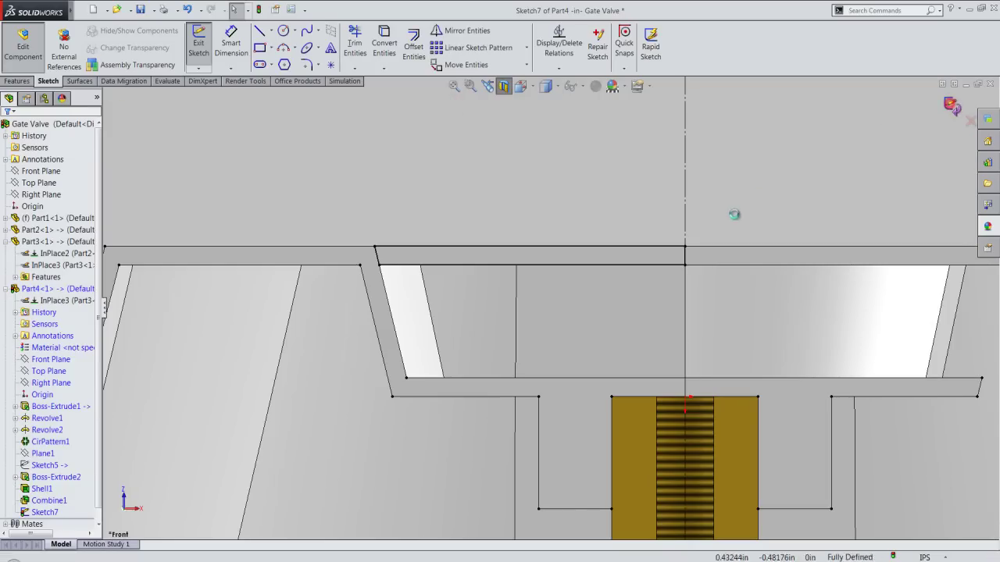
left_click(732, 201)
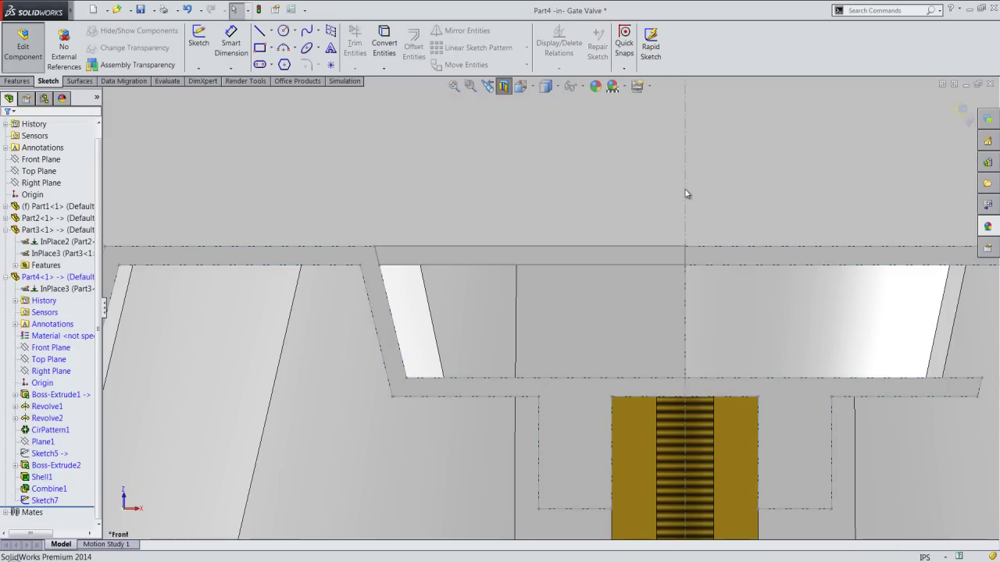
Revolve-cut Sketch7 to hollow the handwheel's top into a ring around the stem
left_click(685, 293)
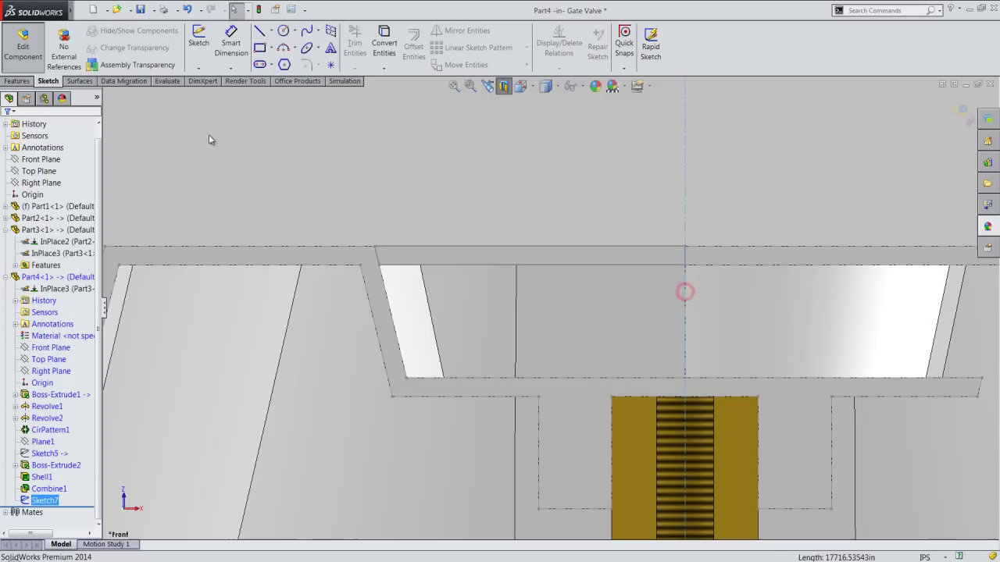
left_click(31, 82)
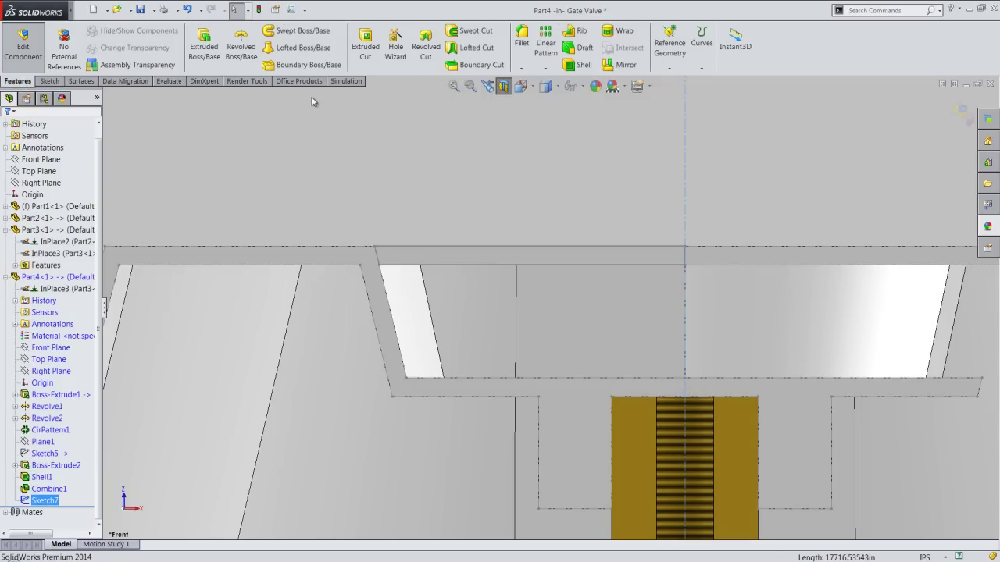
left_click(426, 47)
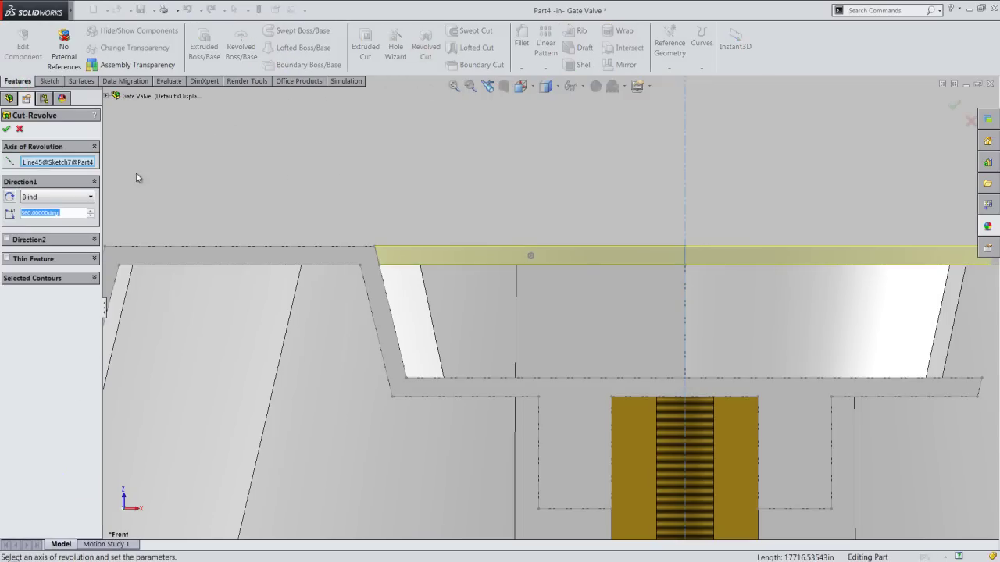
left_click(7, 128)
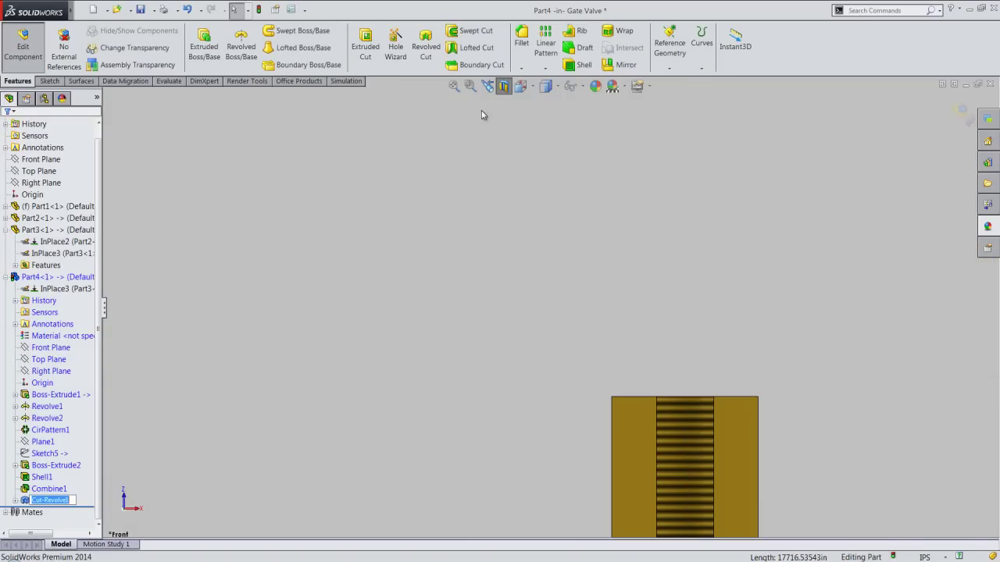
Fit the part in view, turn off the section, and switch to isometric
left_click(450, 89)
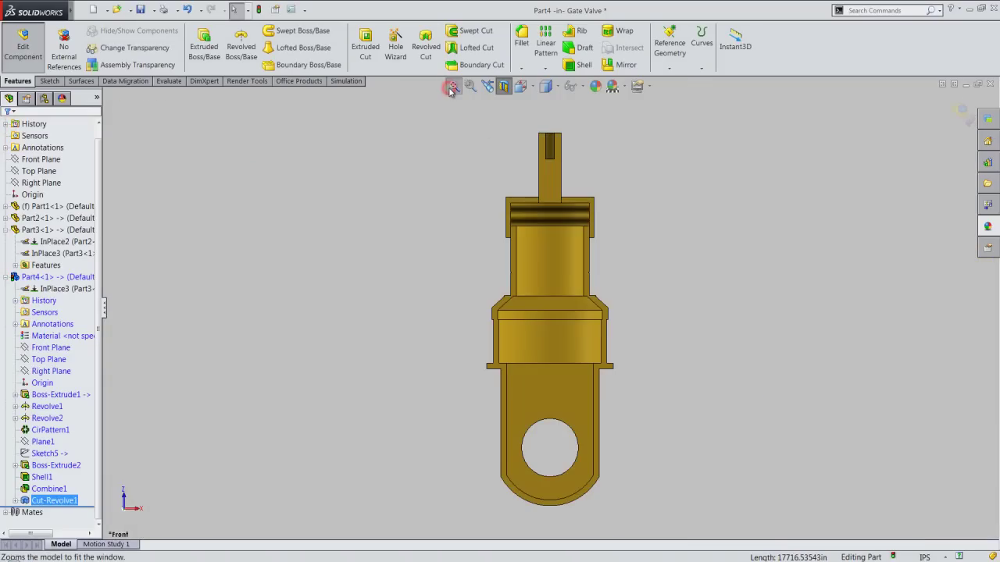
left_click(503, 87)
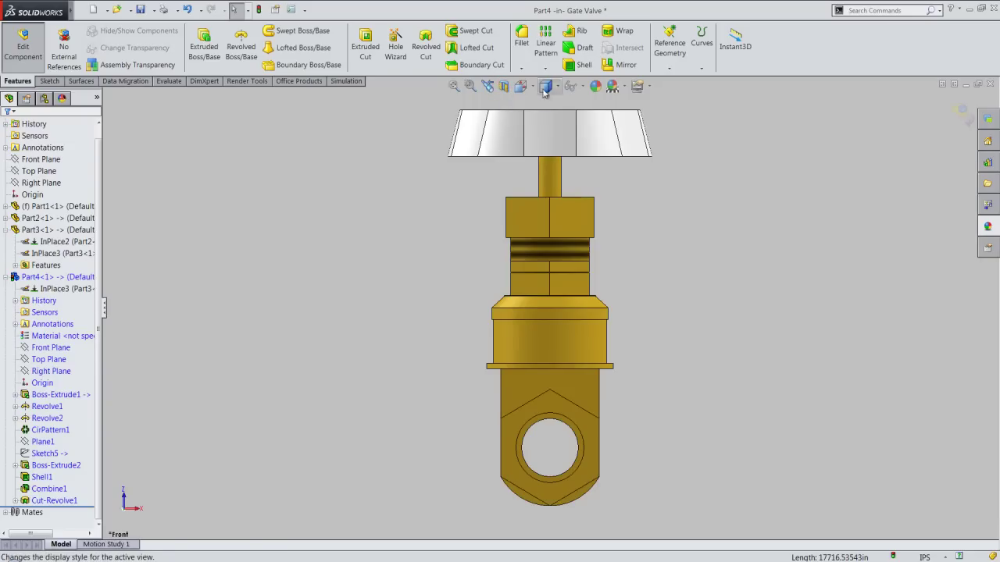
left_click(520, 86)
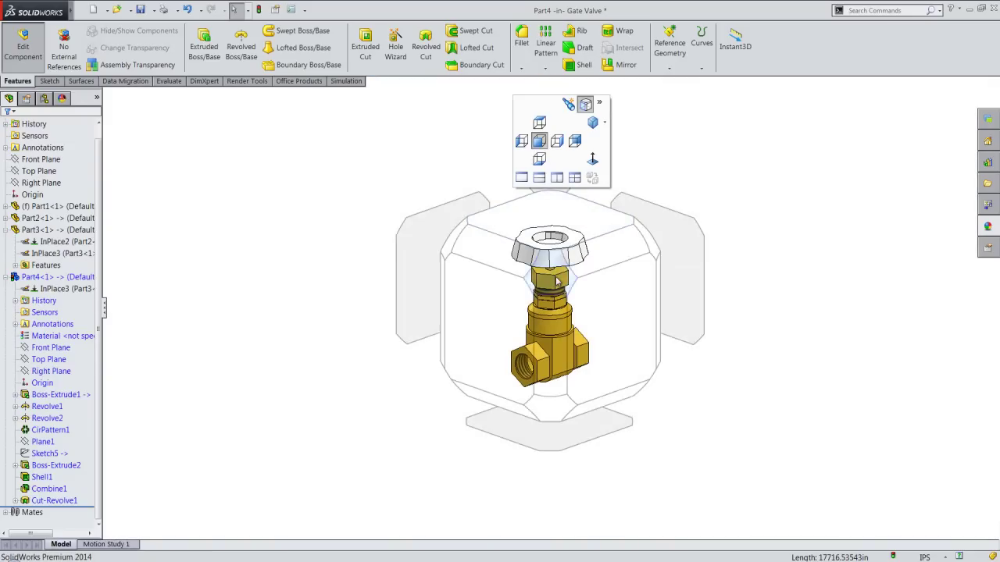
left_click(554, 234)
scroll(550, 174, "down", 2)
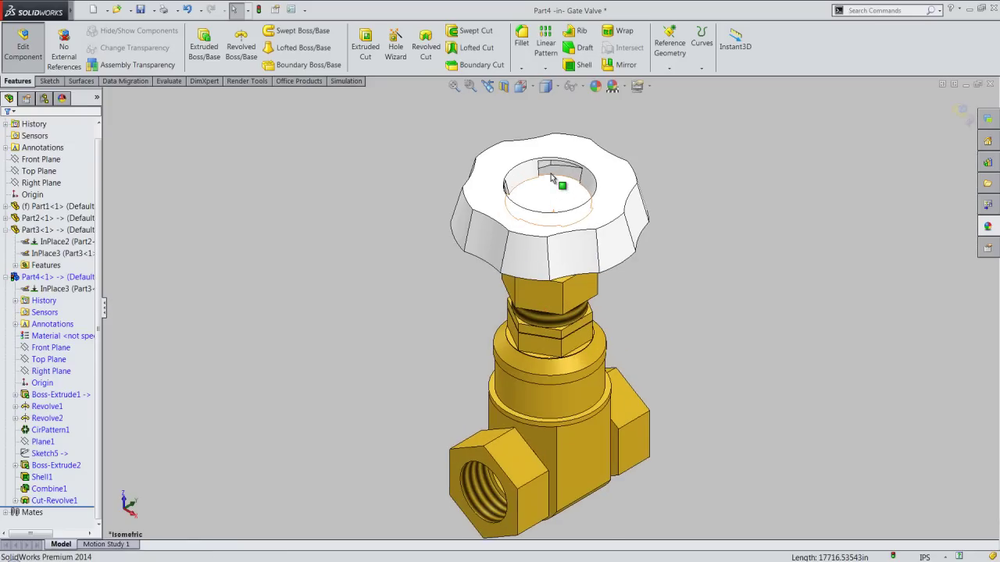
Section the valve along the Top Plane and orbit to inspect the handwheel on the stem
left_click(504, 87)
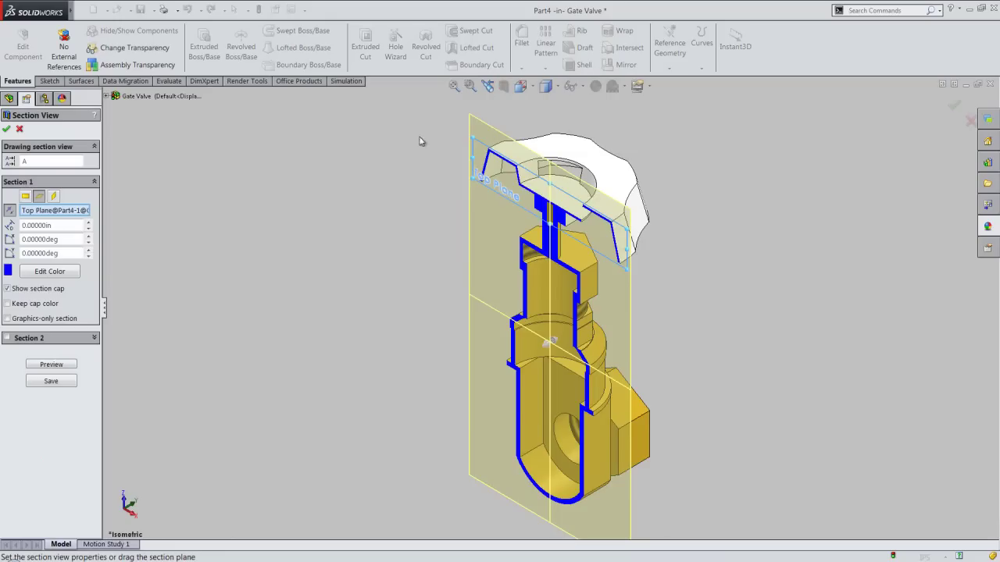
left_click(6, 128)
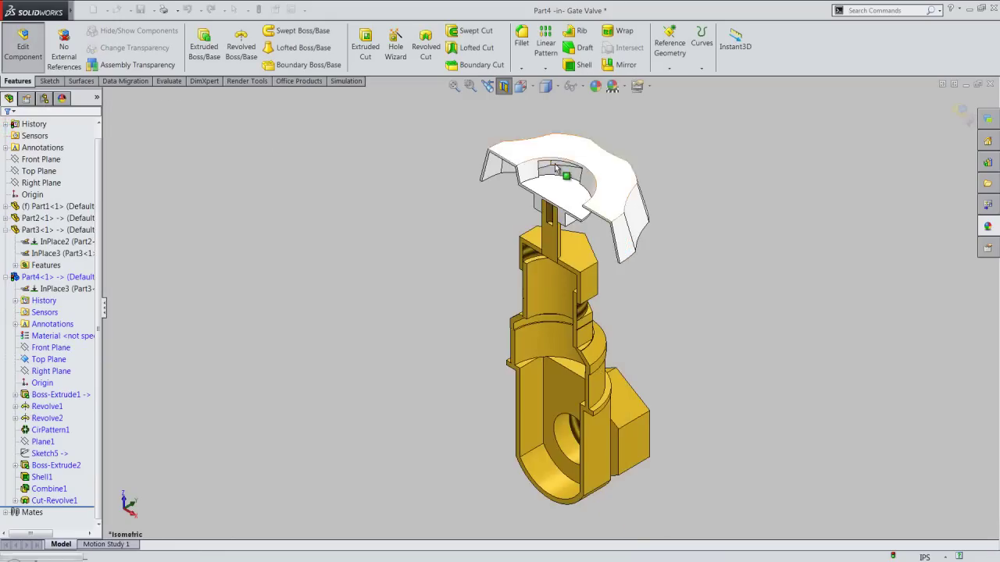
scroll(553, 213, "down", 3)
scroll(553, 212, "down", 2)
mouse_move(569, 286)
middle_mouse_down()
mouse_move(578, 211)
mouse_move(602, 149)
mouse_move(623, 140)
mouse_move(647, 170)
middle_mouse_up()
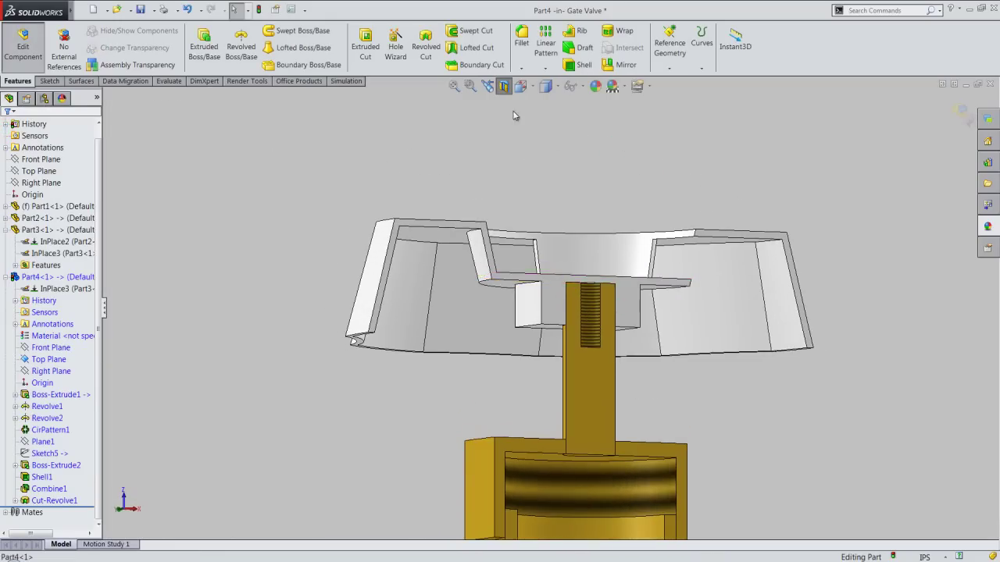
Turn off the section view, fit the whole valve, and collapse the feature tree
left_click(503, 86)
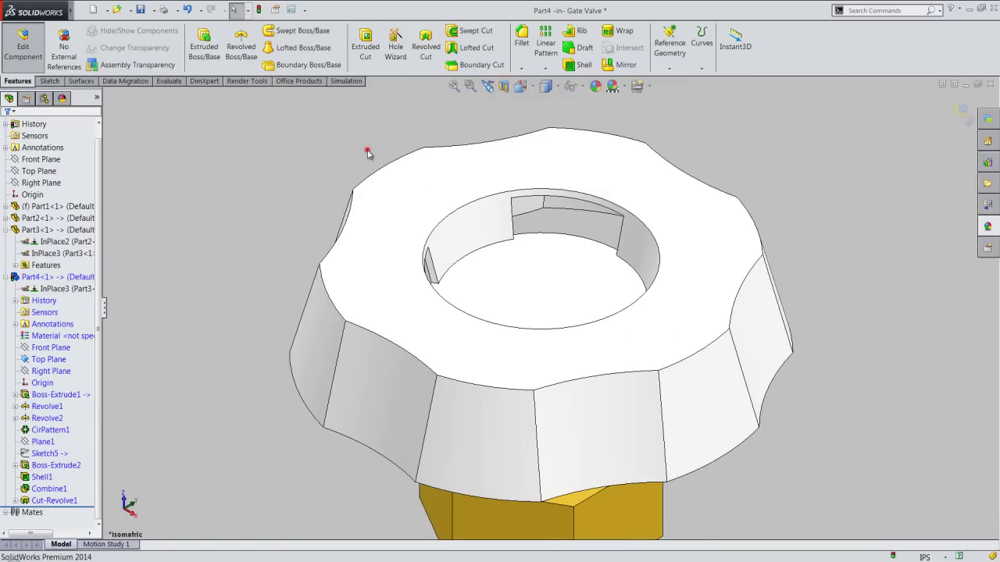
left_click(453, 86)
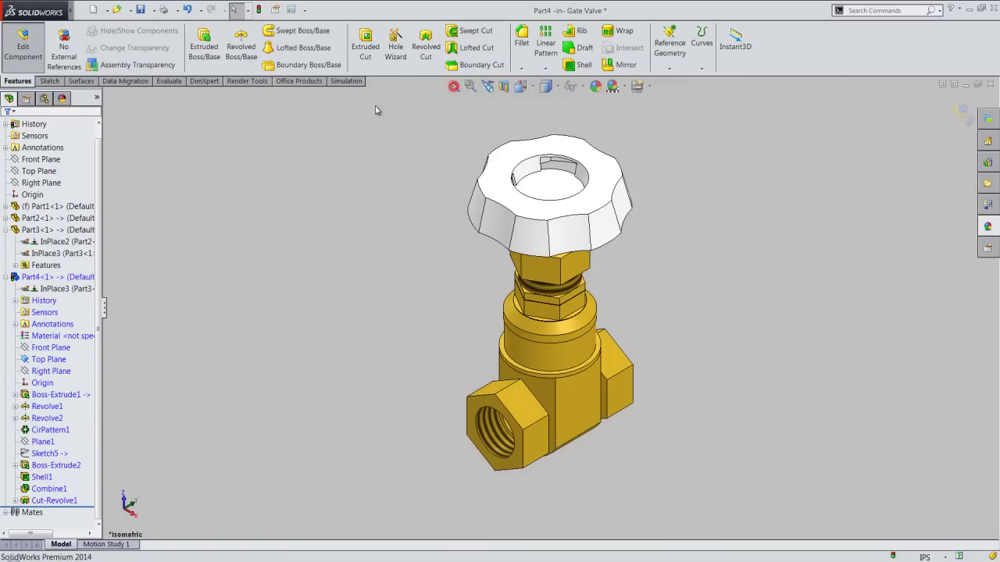
right_click(84, 160)
left_click(110, 166)
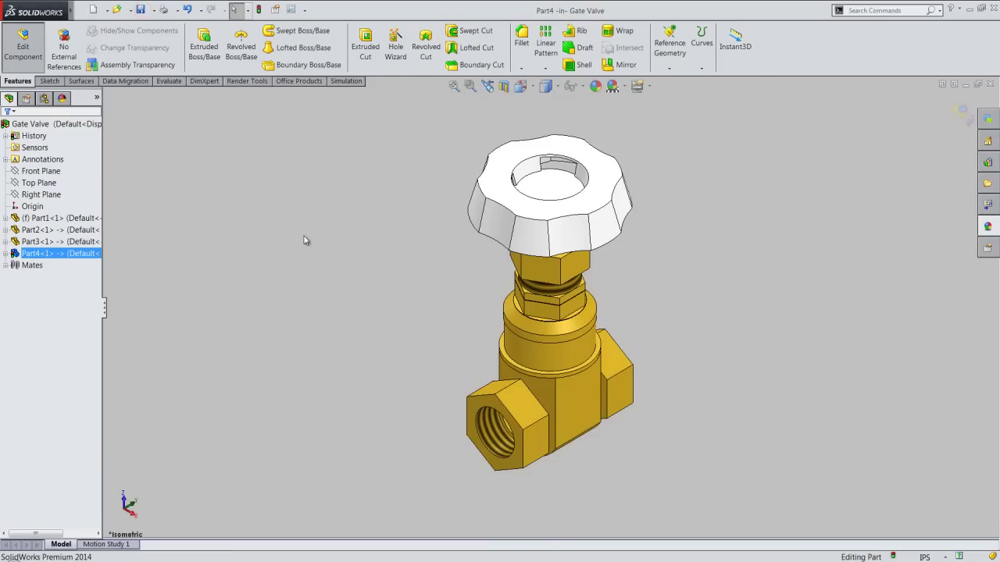
Give the Part4 handwheel a grey RGB 160,160,160 appearance and save the assembly
left_click(74, 254)
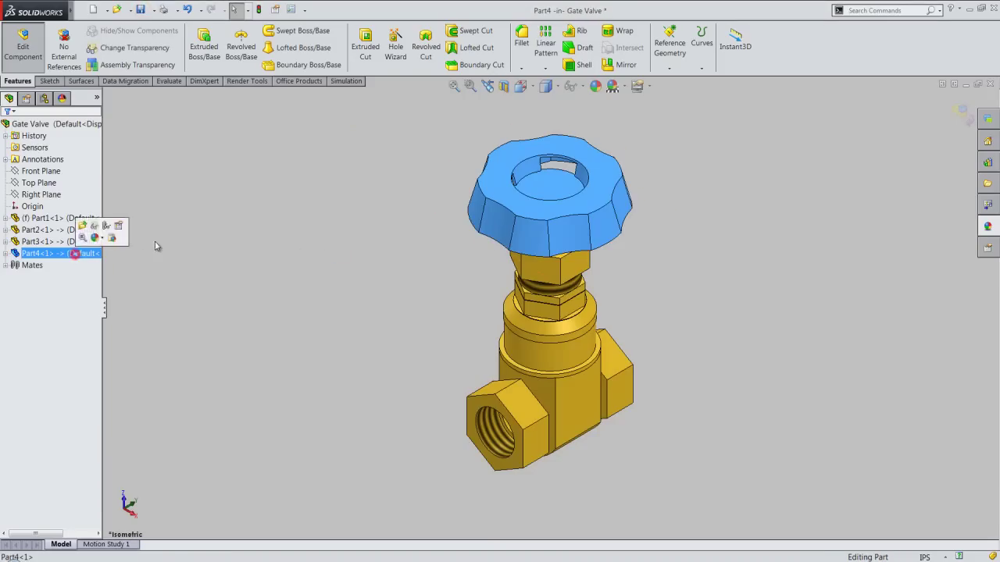
left_click(595, 85)
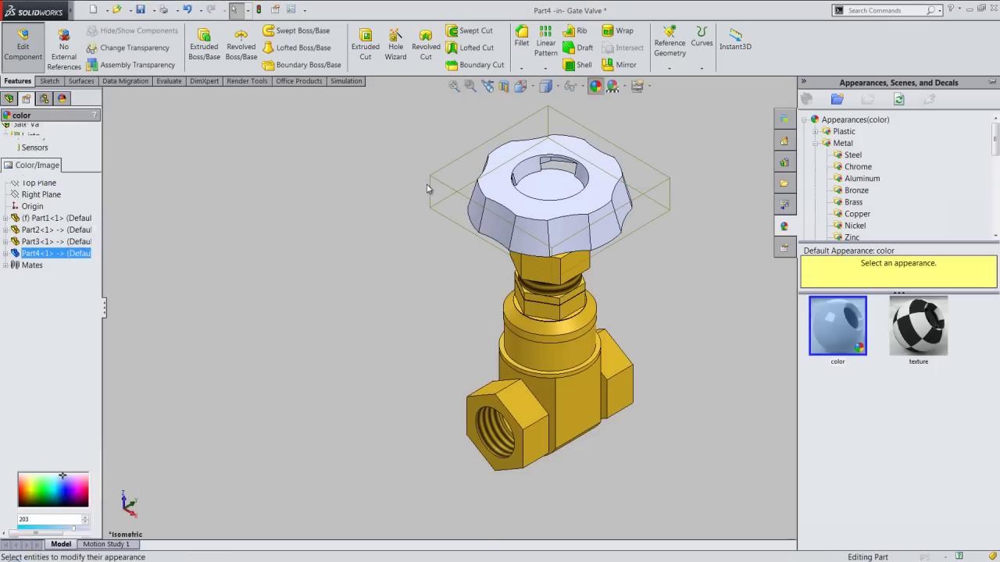
left_click(78, 357)
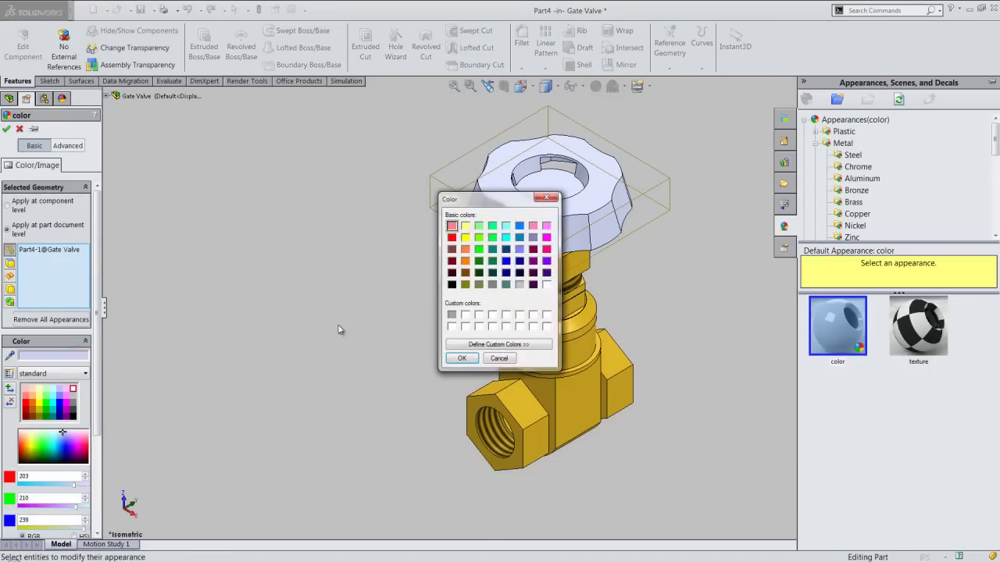
left_click(470, 360)
left_click(396, 346)
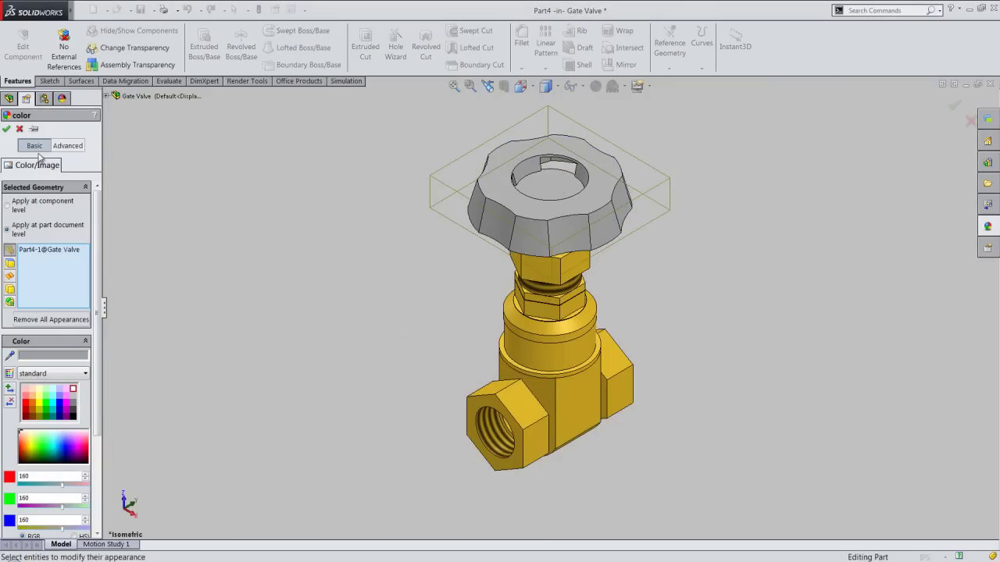
left_click(6, 130)
left_click(141, 10)
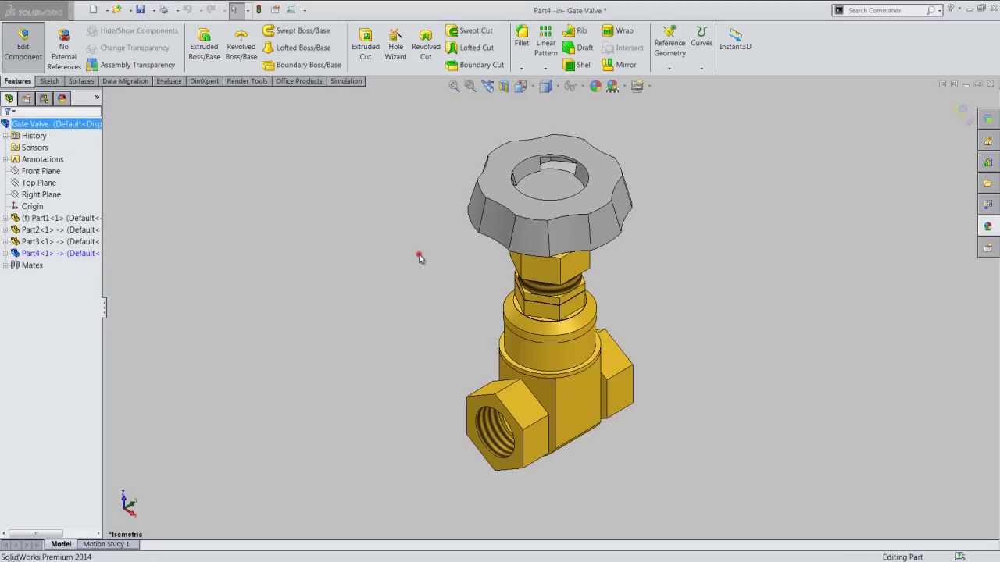
left_click(537, 187)
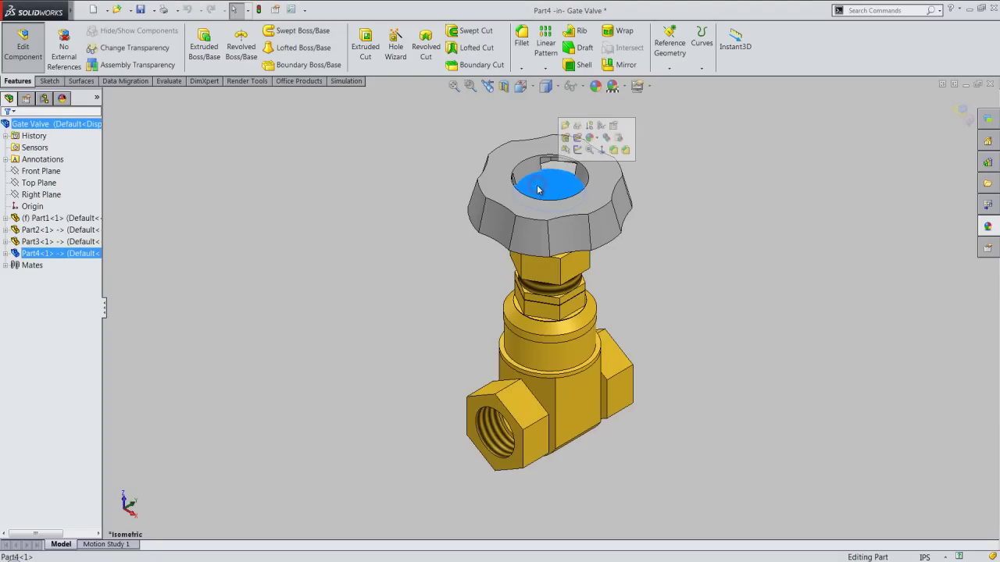
Sketch a 0.125 in diameter circle at the origin on the knob hole's flat face
left_click(576, 148)
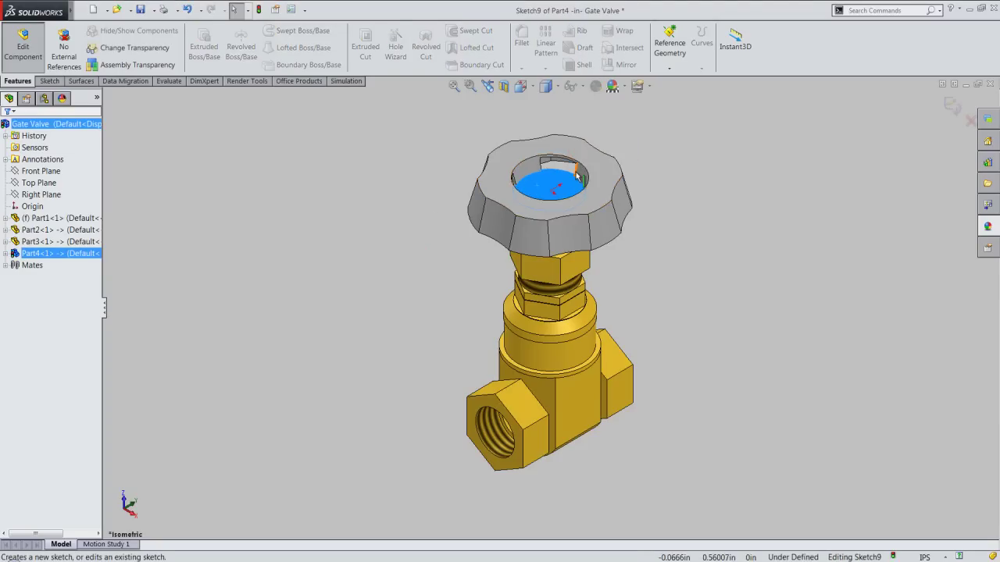
scroll(576, 153, "down", 3)
right_click(750, 132)
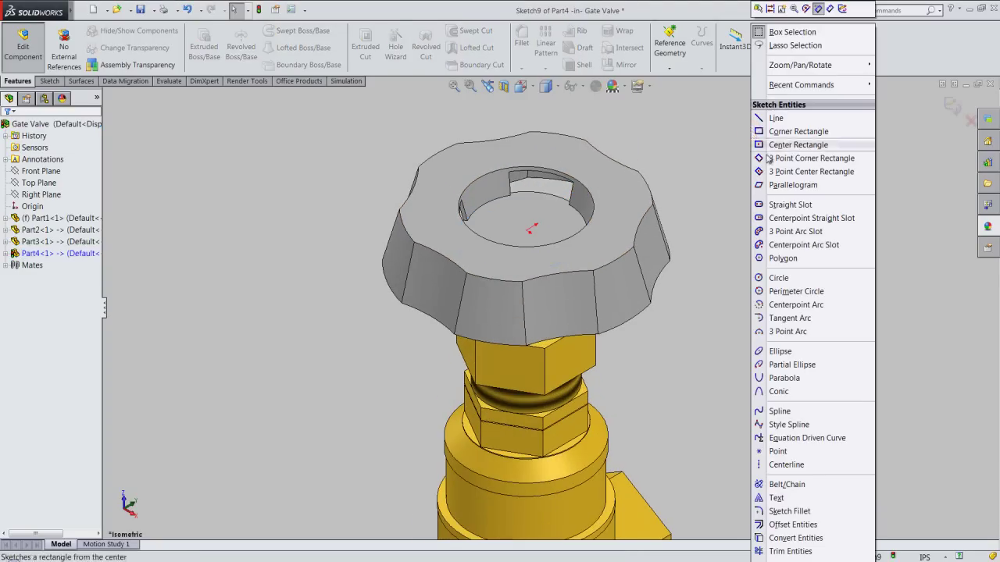
left_click(775, 278)
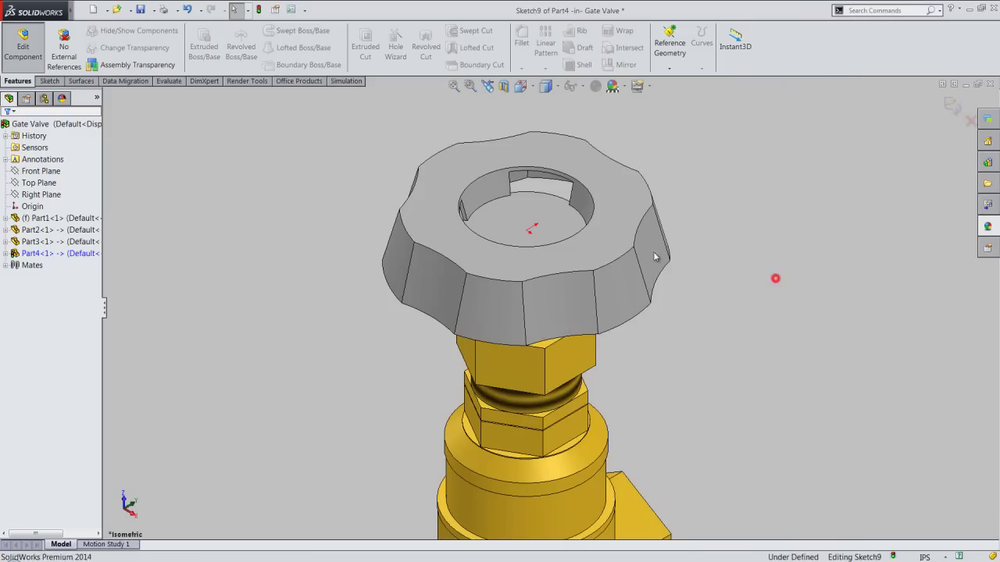
left_click(531, 228)
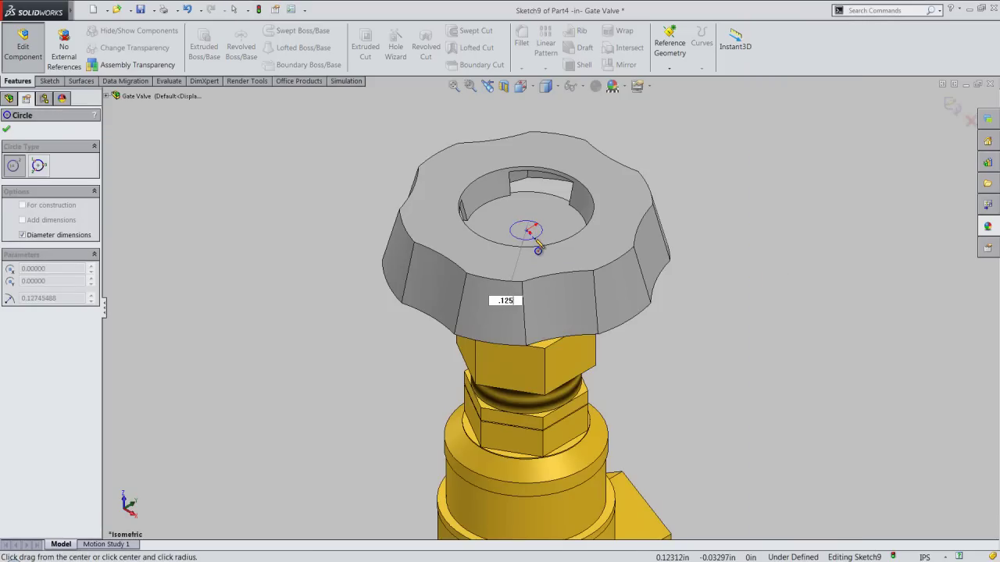
key("Return")
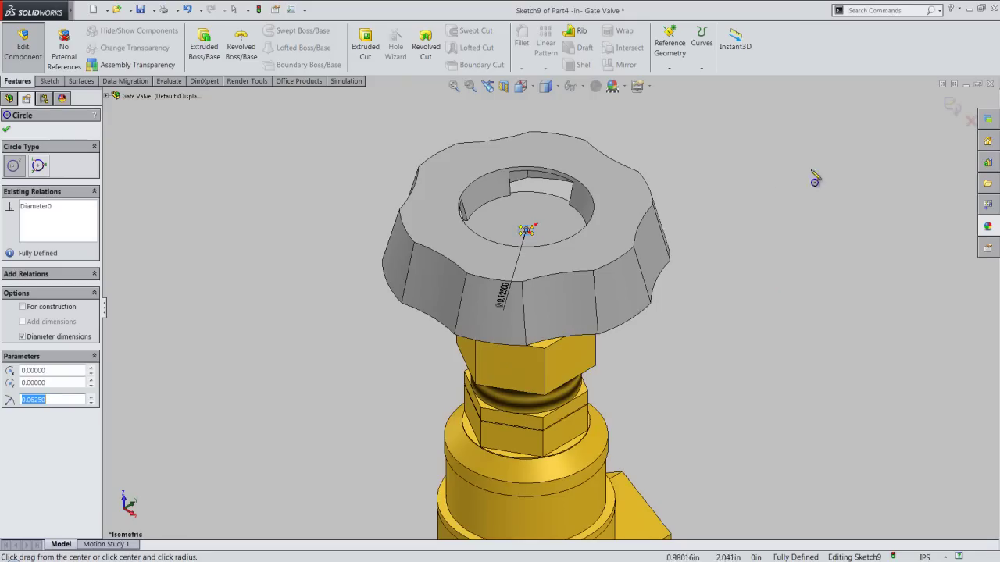
left_click(954, 108)
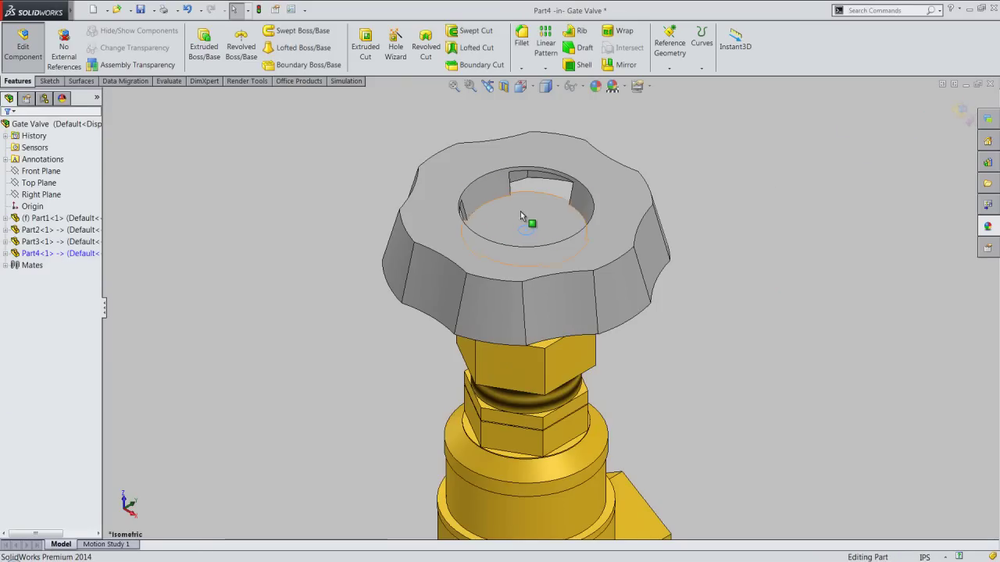
Extrude-cut the circle Through All to make the hole
scroll(520, 211, "down", 2)
left_click(536, 240)
left_click(366, 50)
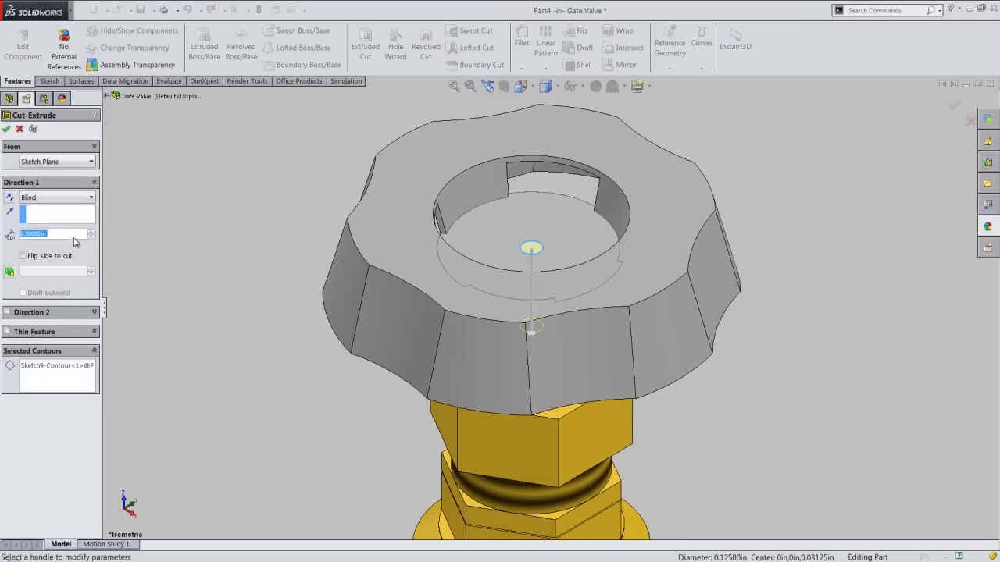
left_click(37, 199)
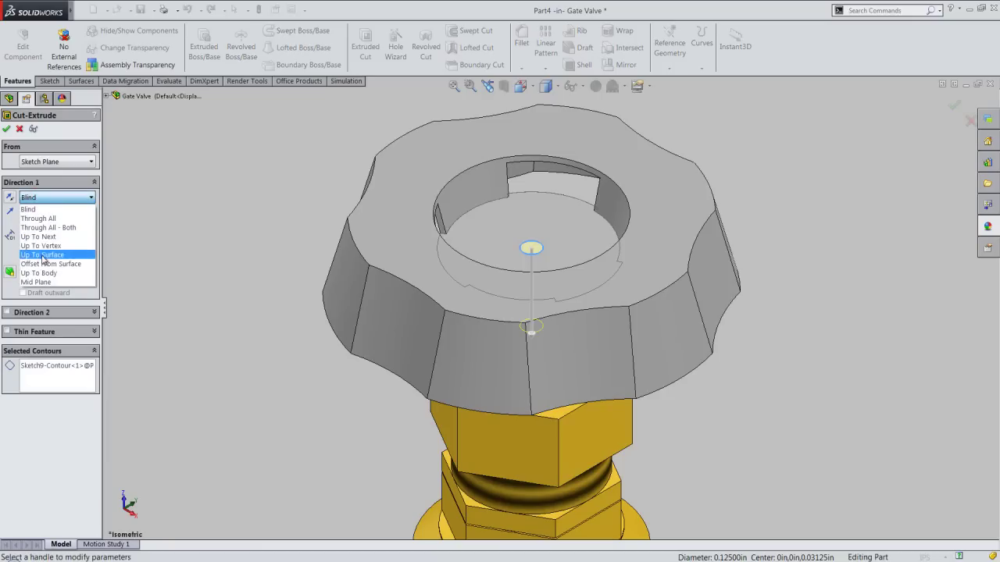
left_click(49, 221)
left_click(7, 130)
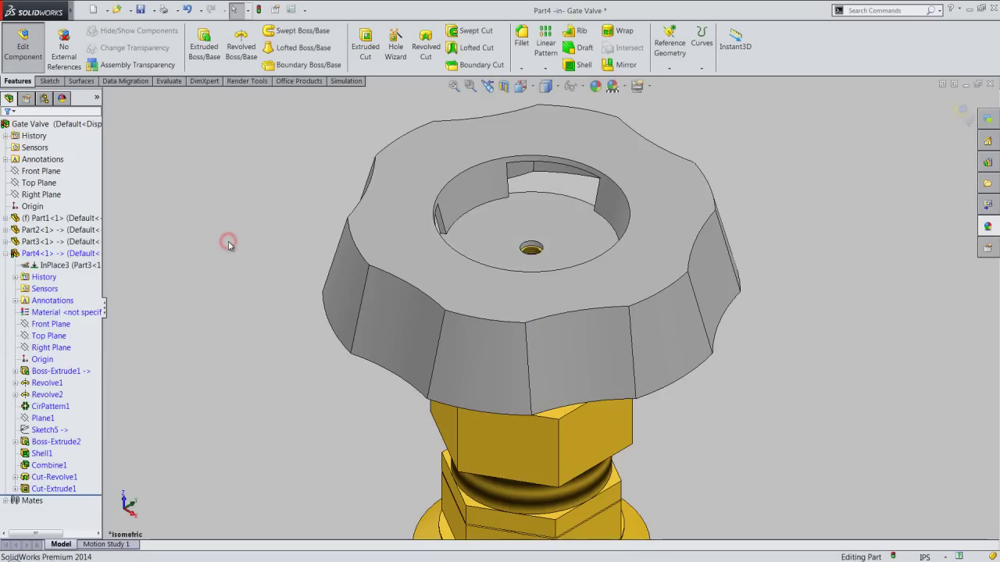
Exit Part4 editing back to the assembly and collapse Part4's feature list
scroll(512, 201, "down", 2)
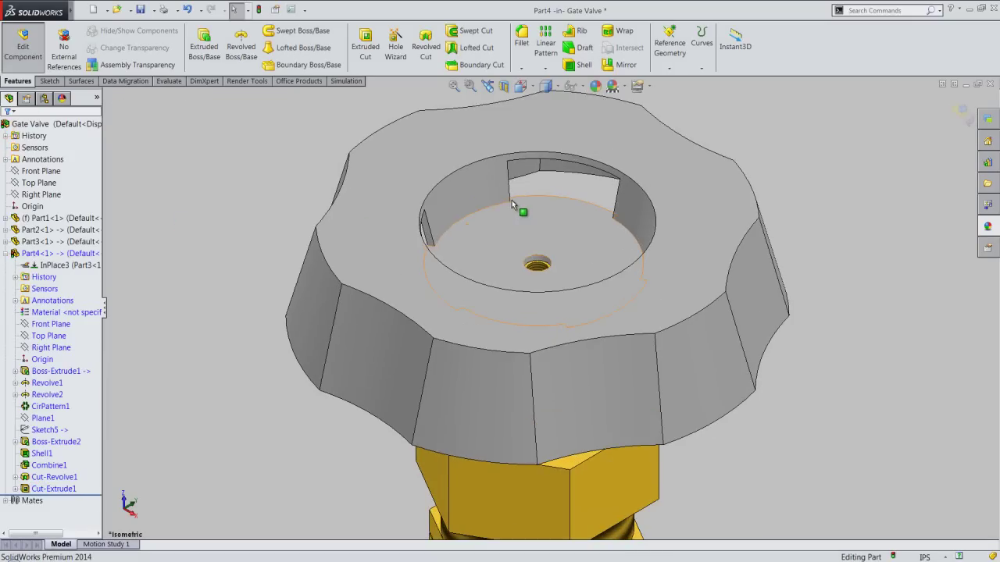
left_click(960, 112)
left_click(821, 128)
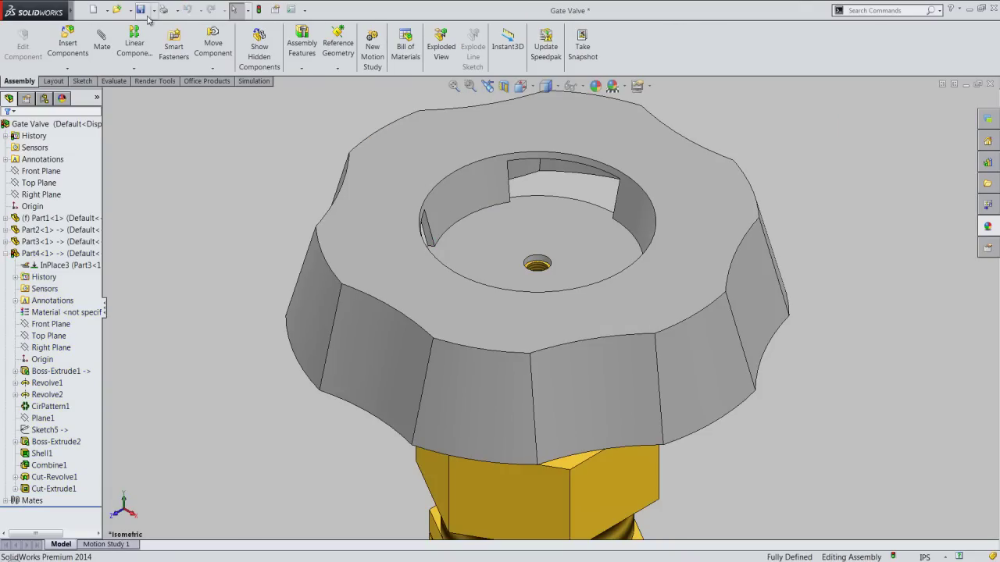
right_click(90, 181)
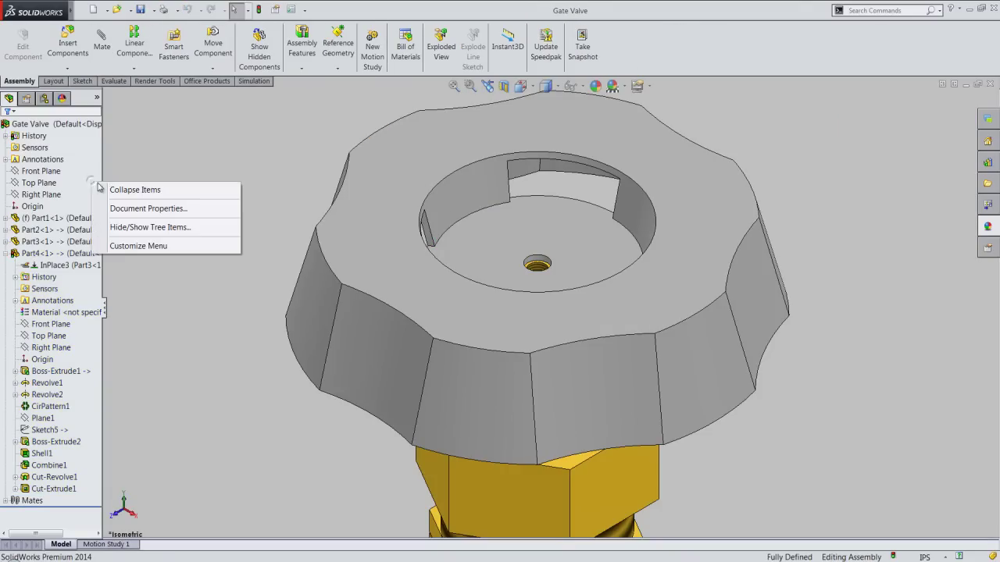
left_click(179, 187)
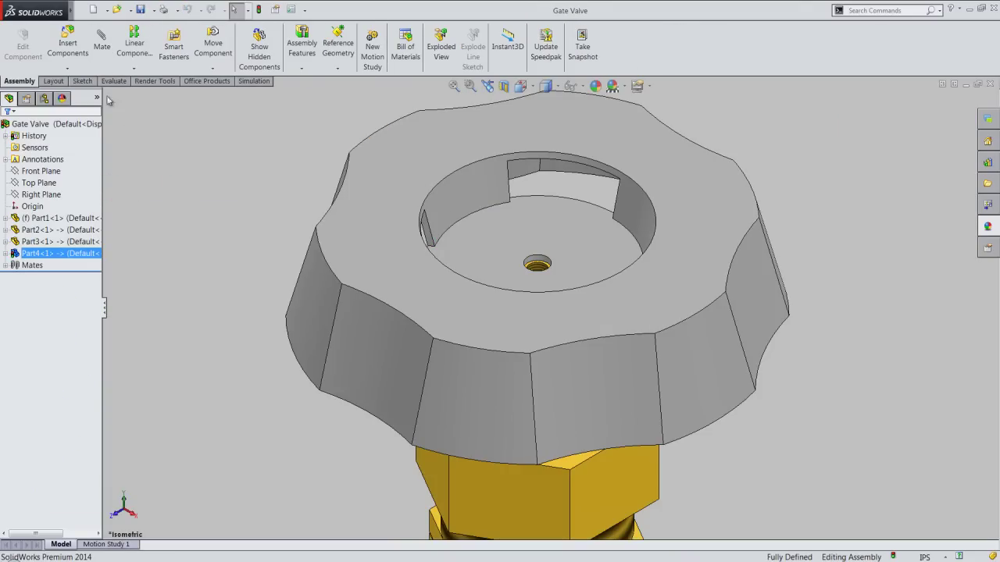
Insert a new part saved as Part5 and place it on the handwheel's recess floor
left_click(67, 70)
left_click(79, 94)
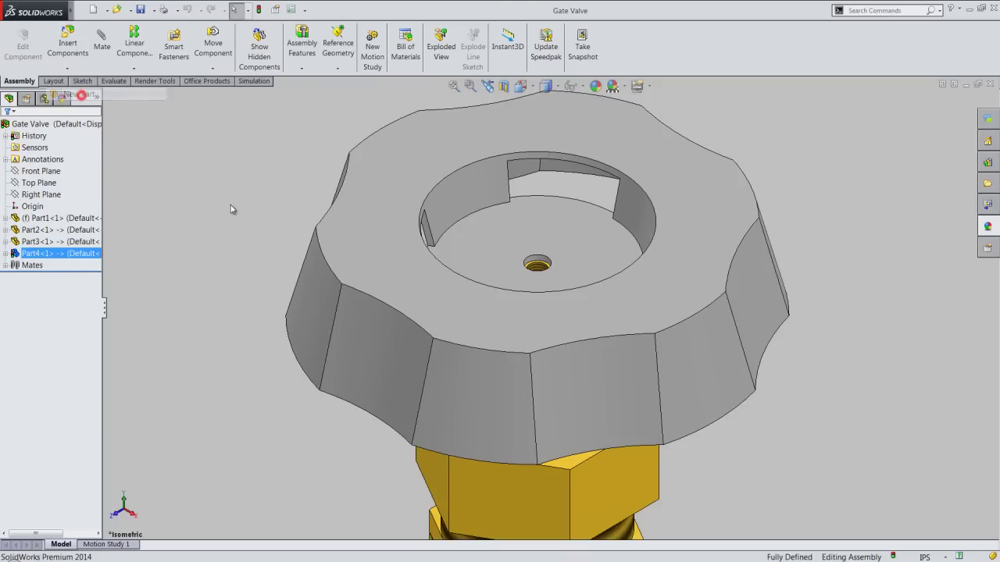
double_click(338, 234)
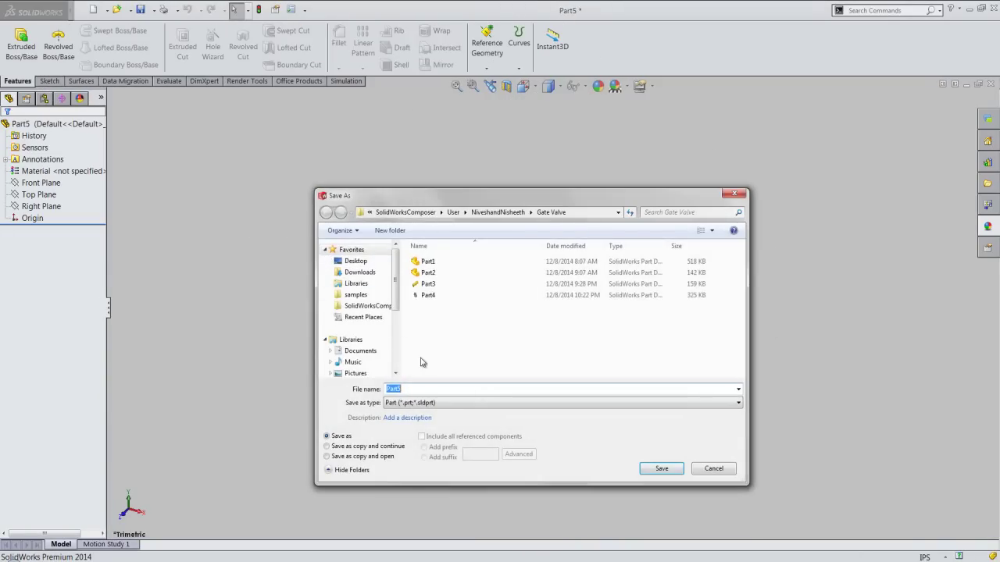
left_click(664, 468)
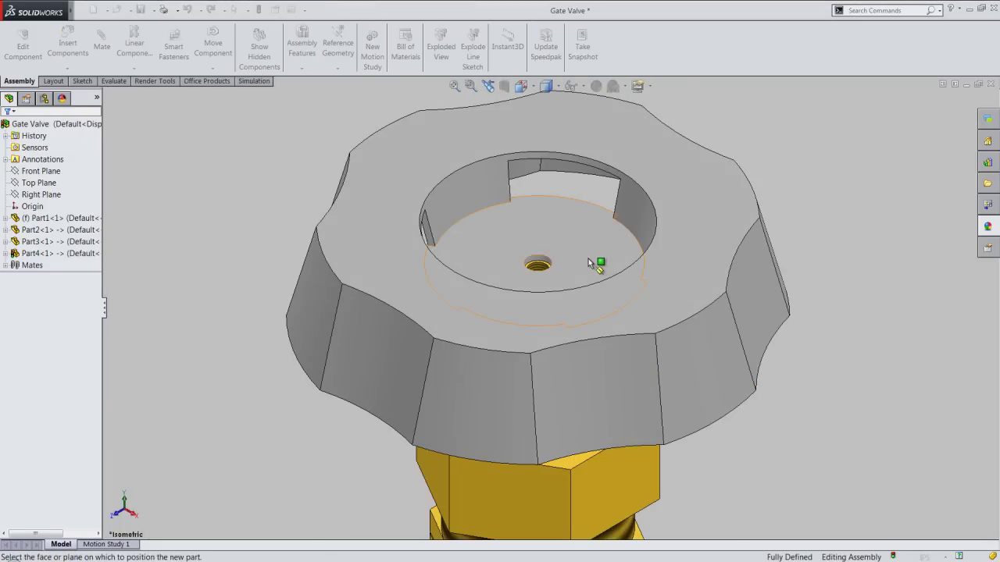
left_click(588, 258)
Hide Part1, Part2 and Part3 in the assembly
scroll(588, 256, "down", 2)
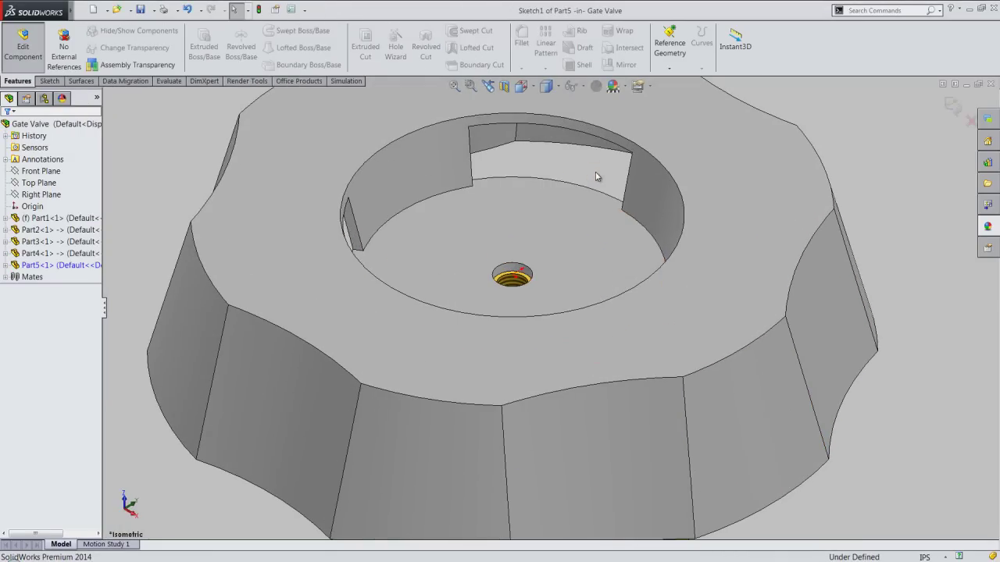
left_click(30, 219)
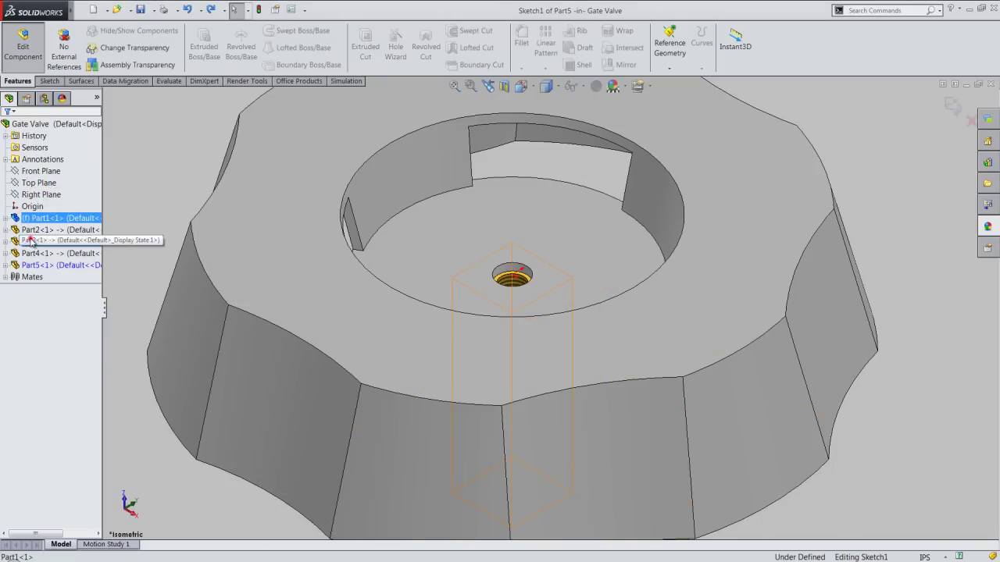
left_click(30, 241, "shift")
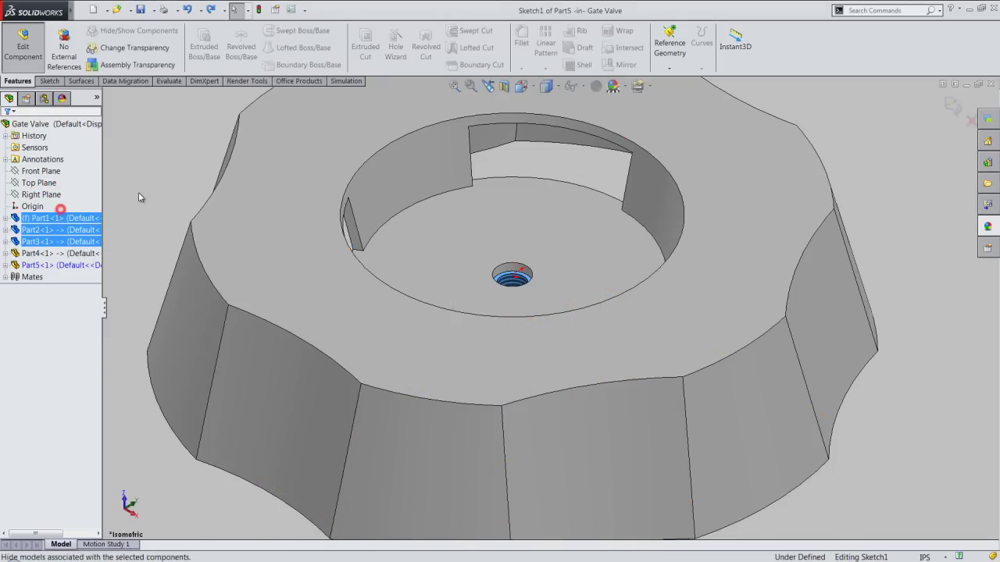
key("Tab")
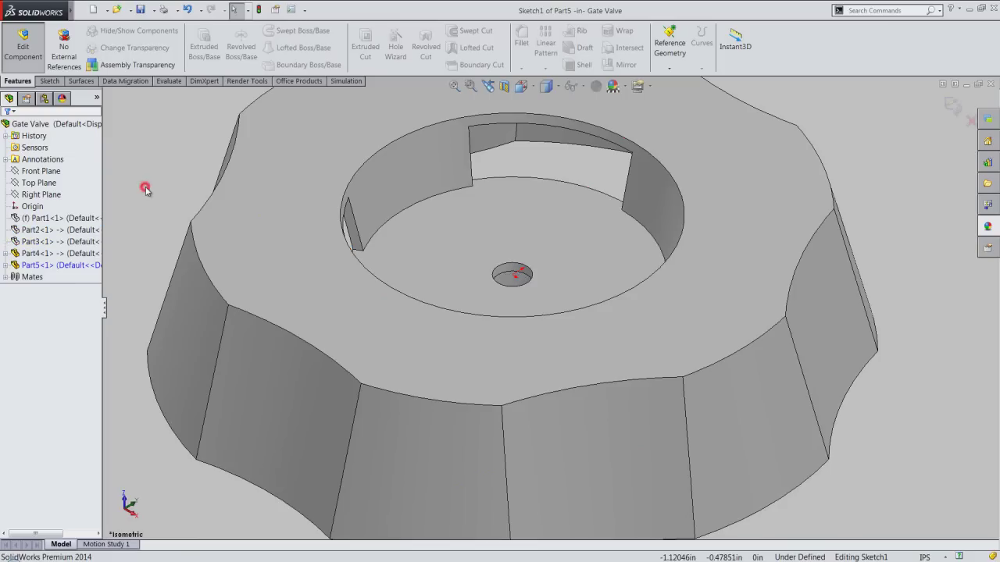
Convert the hole's top and underside circular edges into Part5's sketch, then exit the sketch
left_click(49, 82)
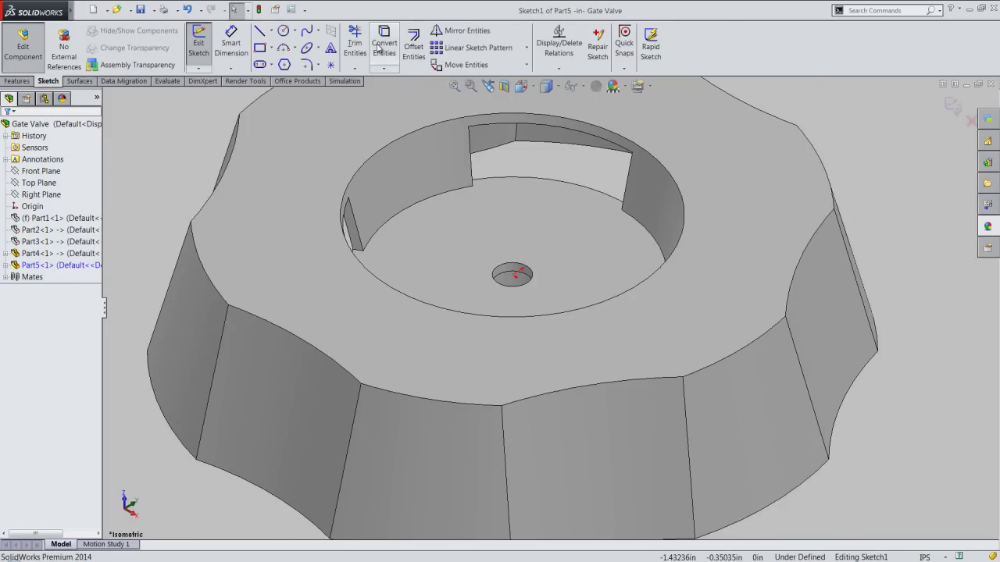
left_click(384, 45)
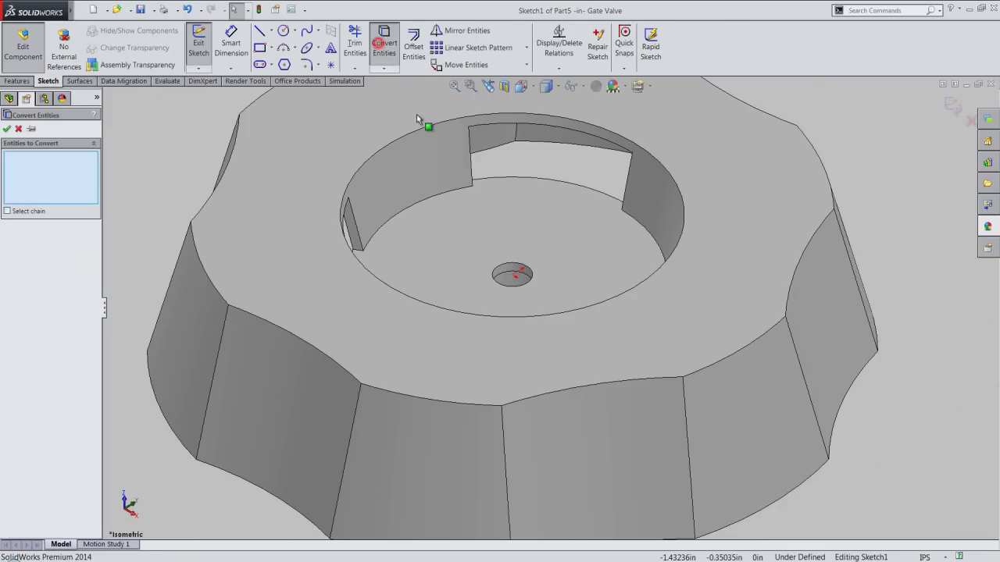
left_click(522, 275)
scroll(548, 321, "up", 1)
scroll(547, 323, "up", 2)
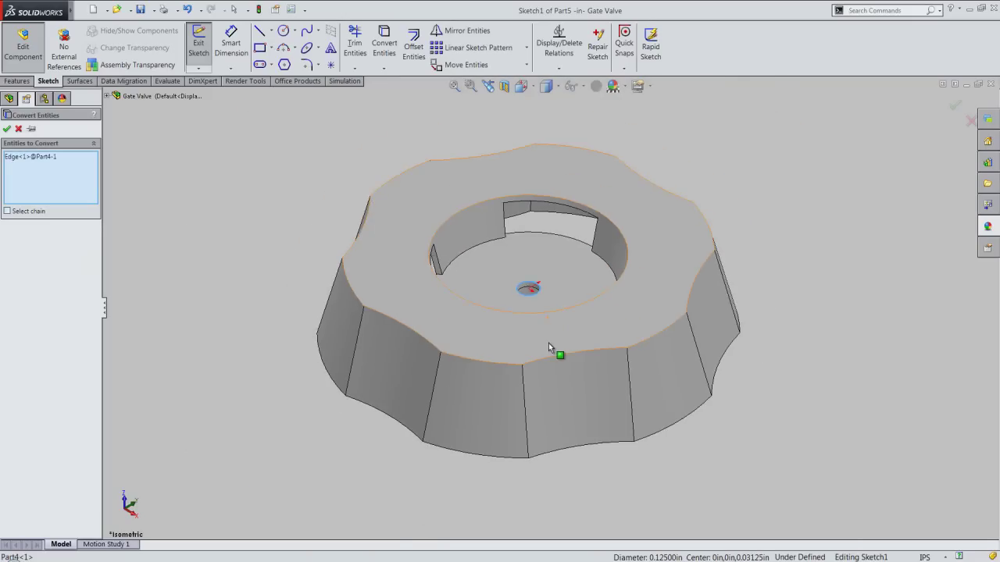
mouse_move(535, 283)
middle_mouse_down()
mouse_move(554, 167)
mouse_move(560, 280)
middle_mouse_up()
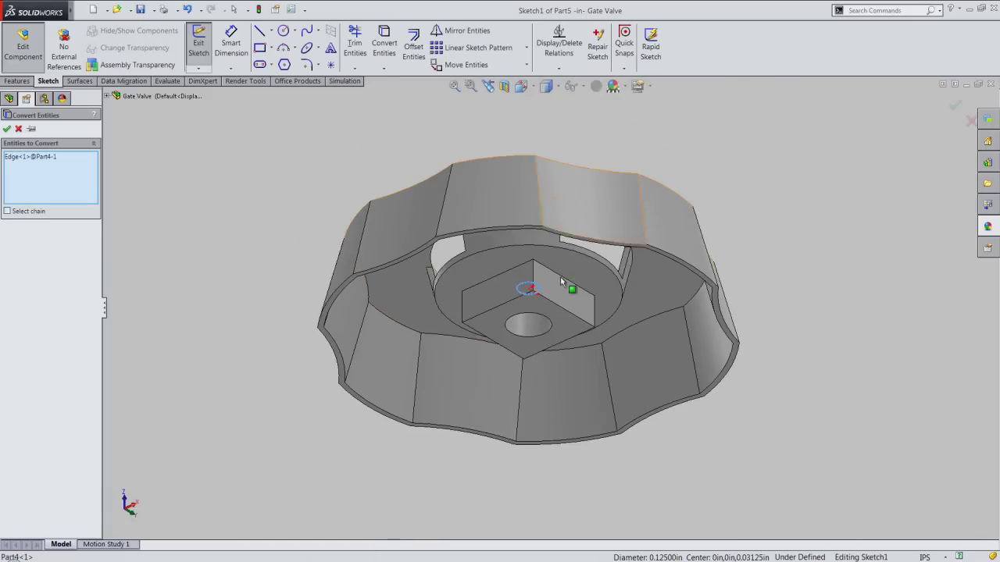
left_click(552, 321)
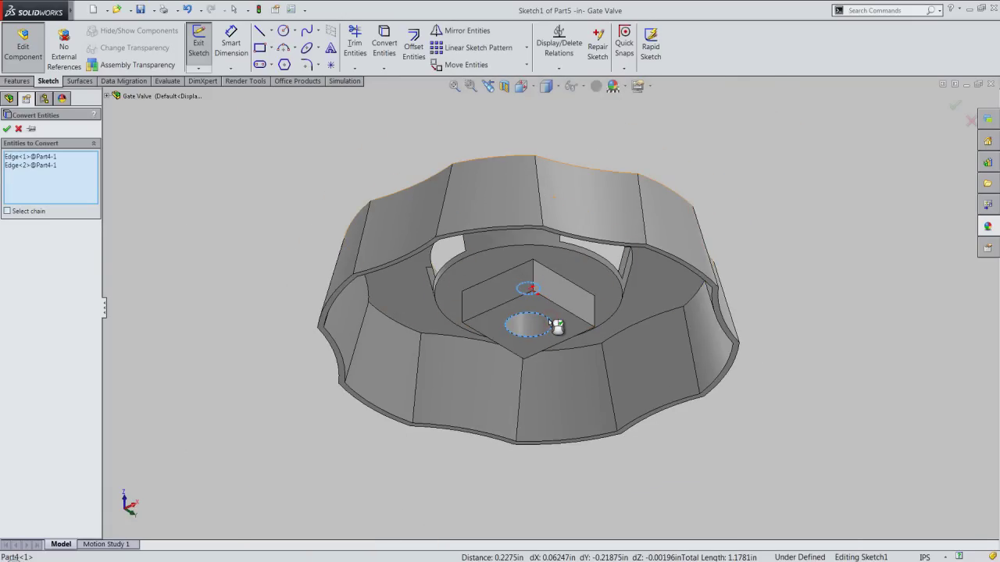
key("Return")
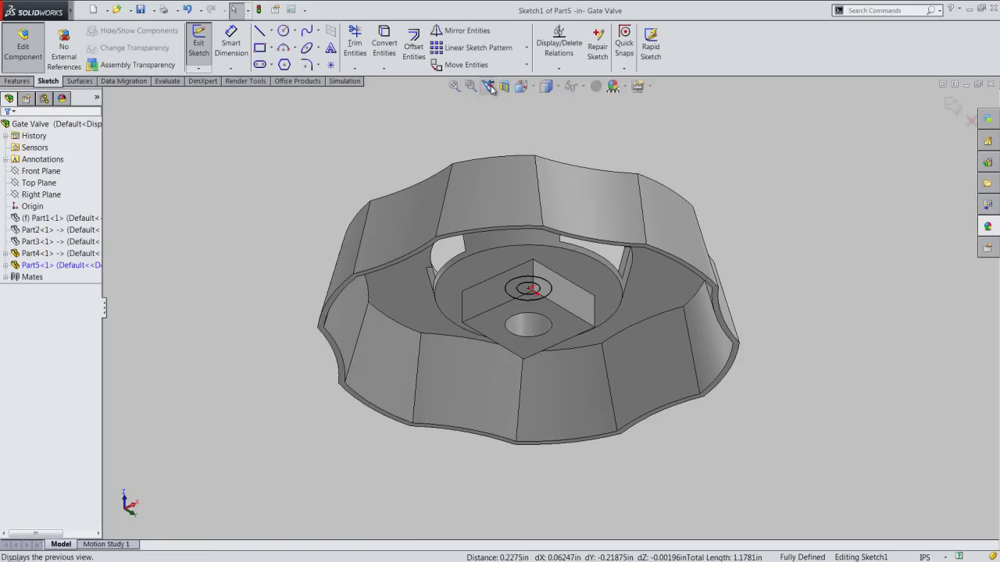
left_click(488, 86)
left_click(943, 107)
left_click(780, 168)
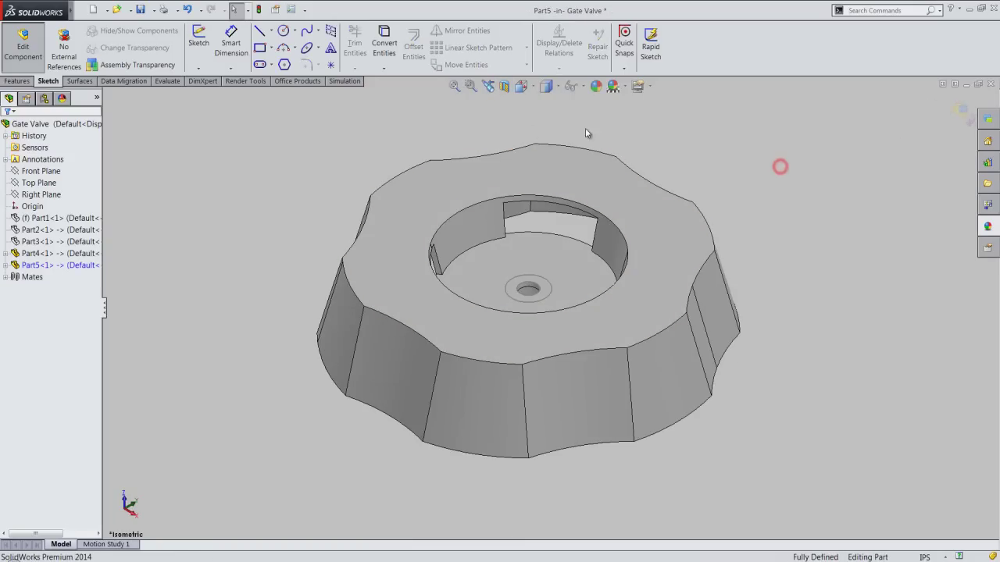
Extrude the circle region 0.0625 in as Boss-Extrude1 and return to the assembly
left_click(410, 129)
left_click(17, 81)
scroll(262, 130, "down", 2)
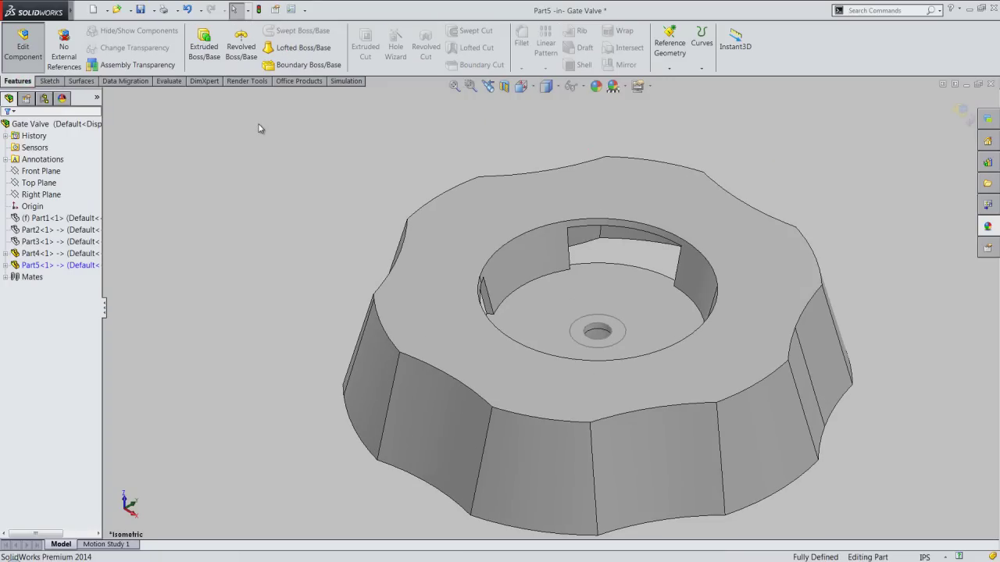
left_click(204, 47)
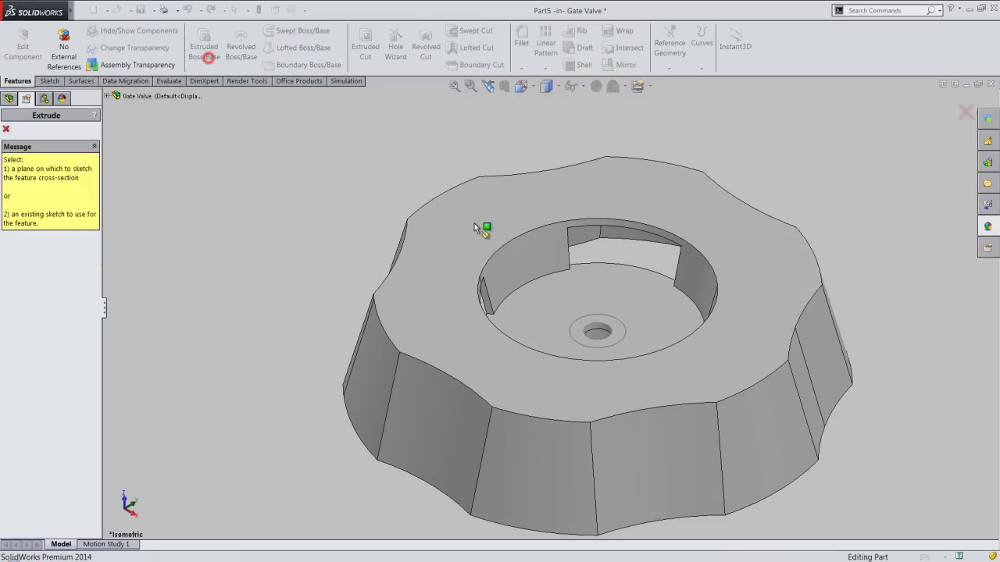
left_click(585, 318)
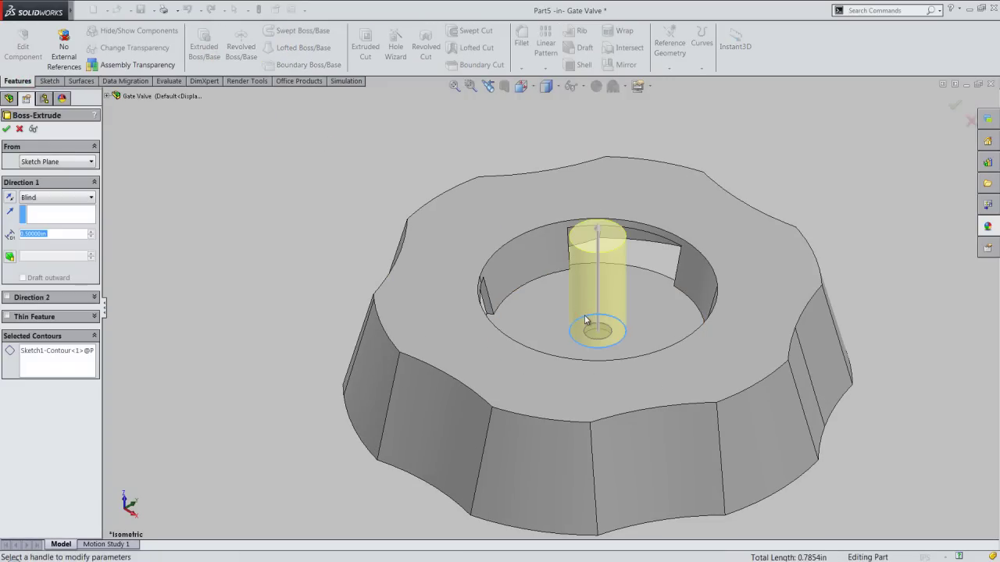
left_click(82, 367)
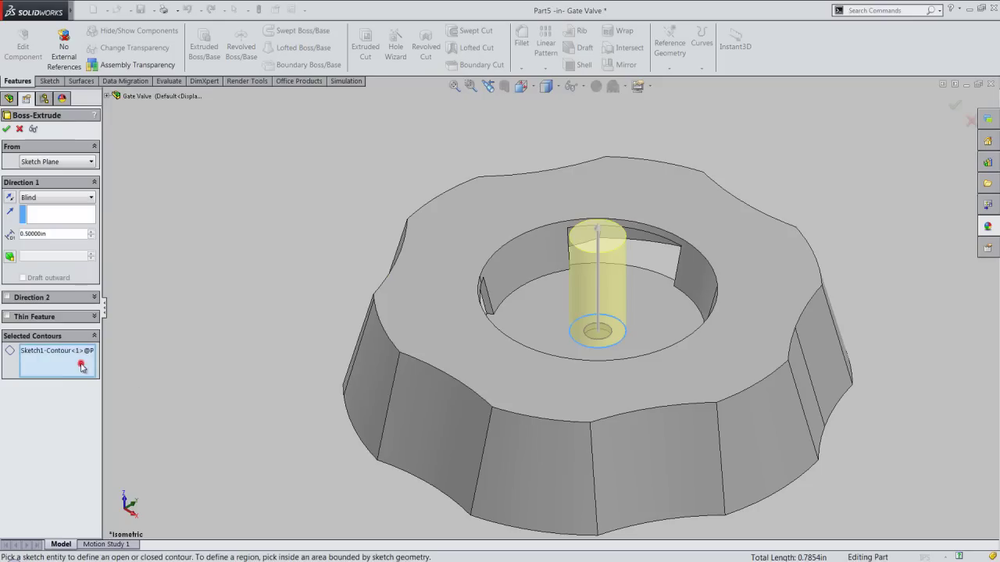
left_click(597, 335)
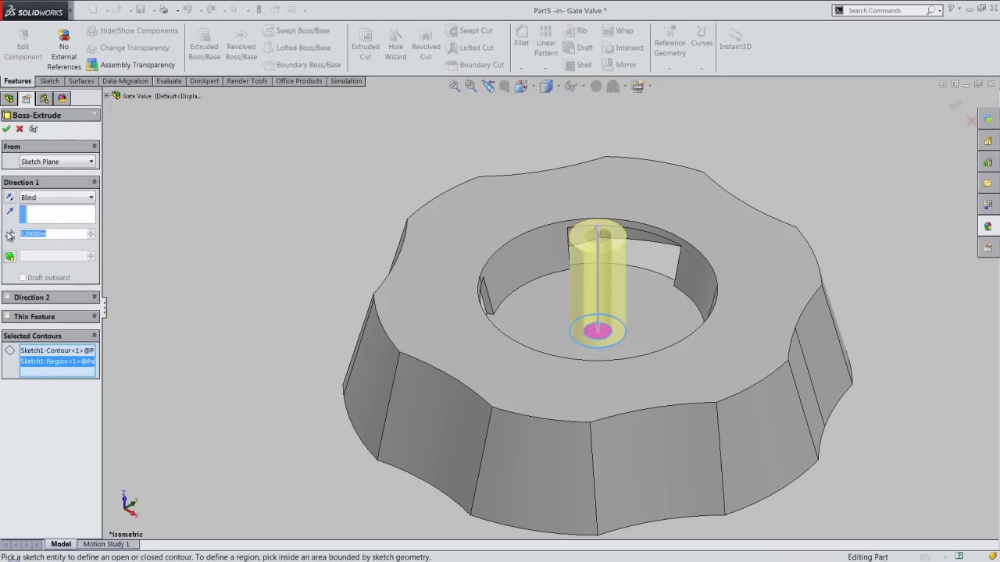
type("0625")
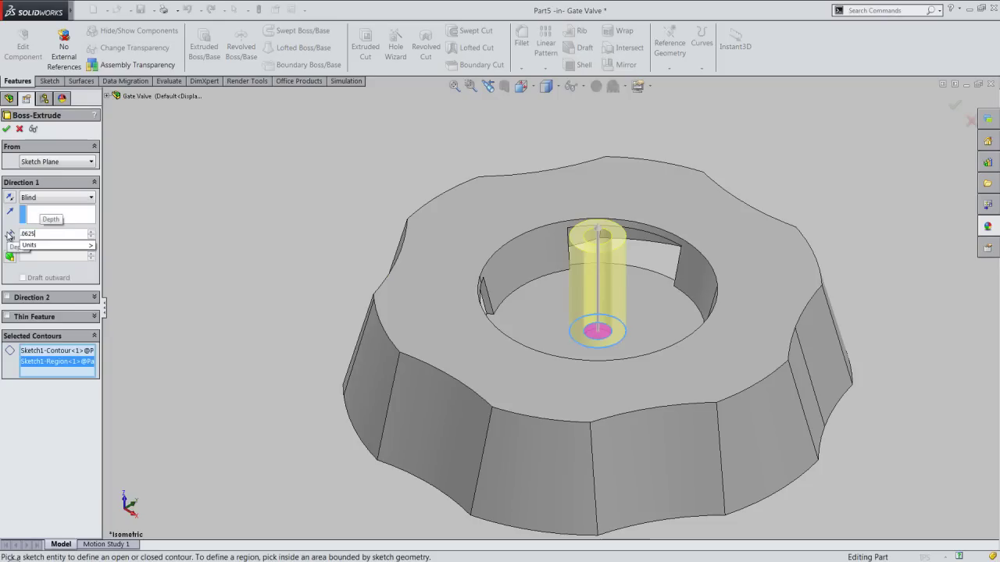
key("Return")
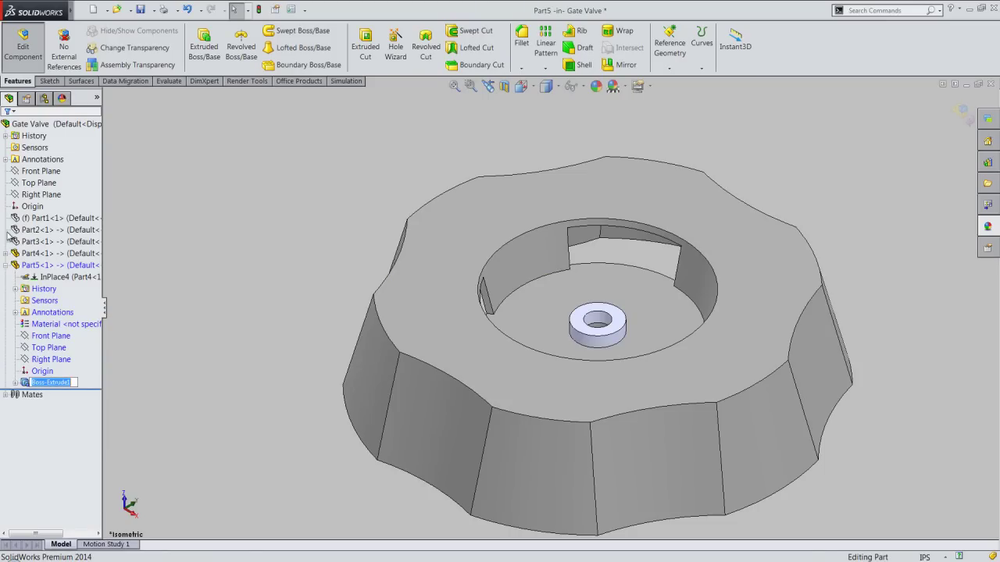
left_click(195, 268)
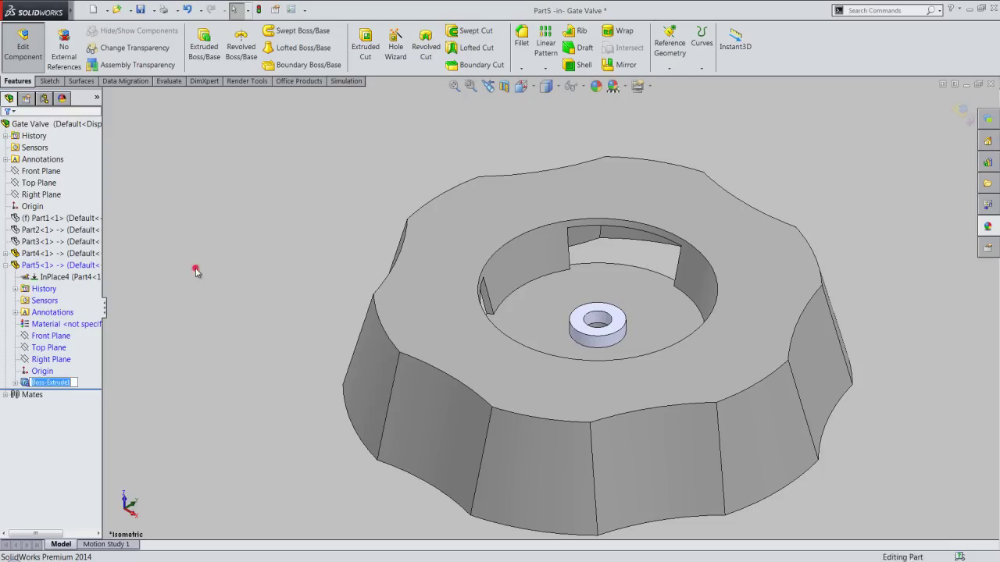
left_click(962, 111)
Save the assembly and show the hidden Part1, Part2 and Part3 again
left_click(142, 10)
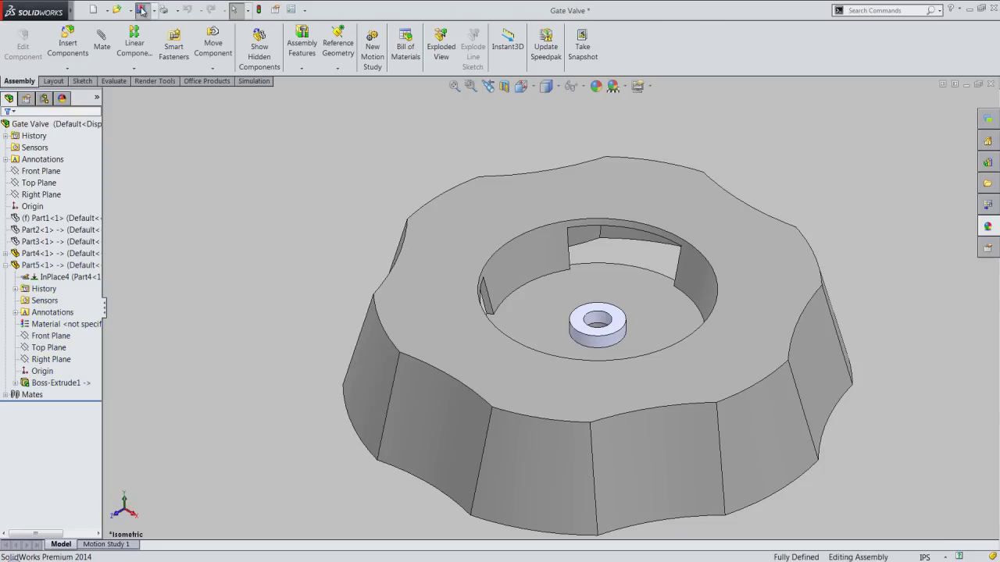
left_click(197, 168)
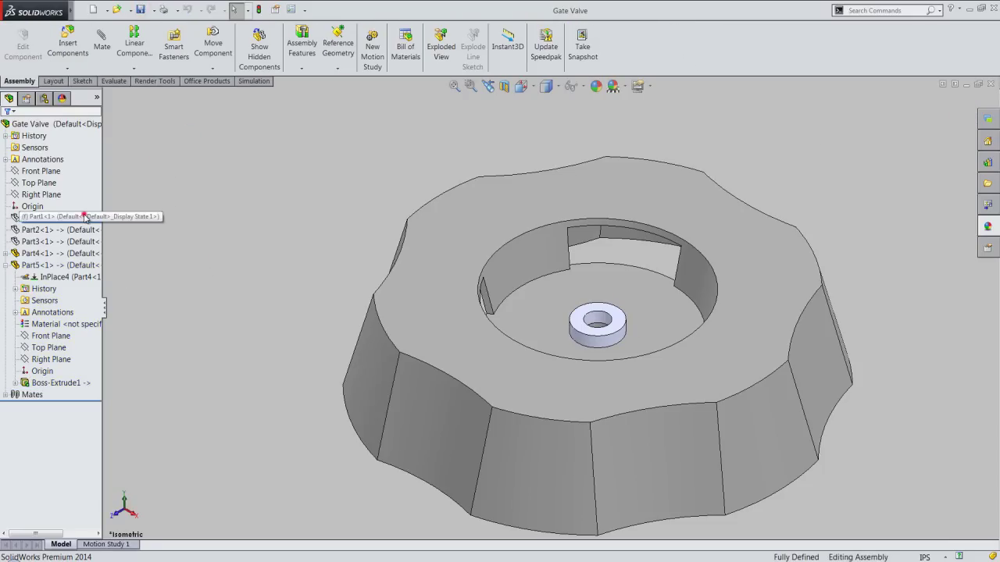
left_click_drag(84, 217, 78, 234)
left_click(78, 242, "ctrl")
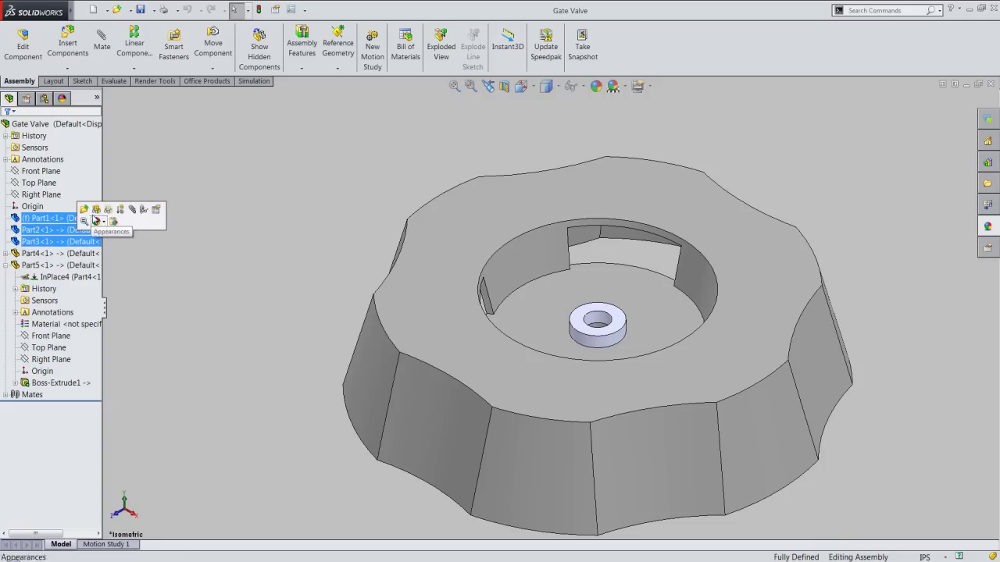
left_click(96, 209)
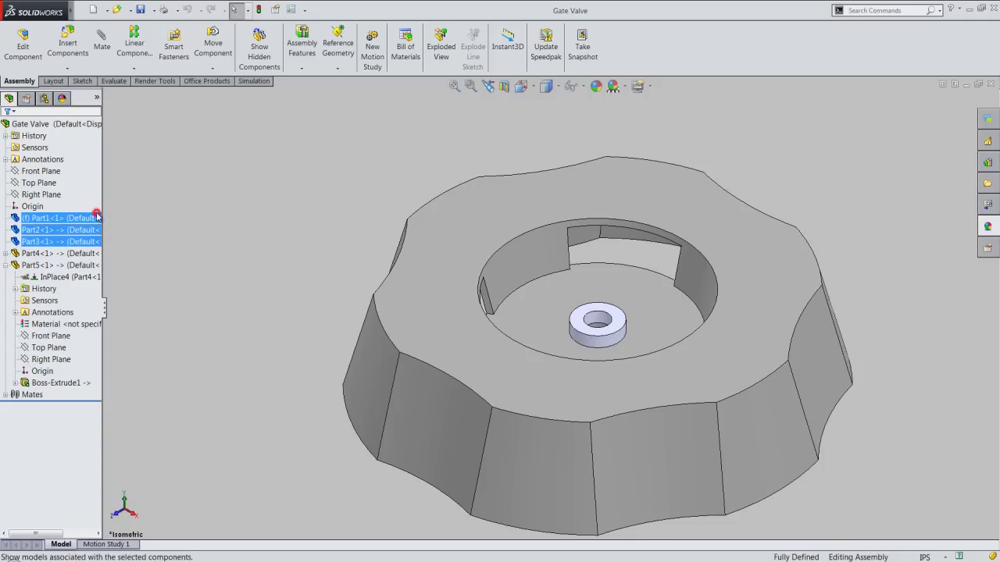
left_click(200, 264)
Zoom to fit the whole gate valve, save again, and collapse the assembly tree
key("z")
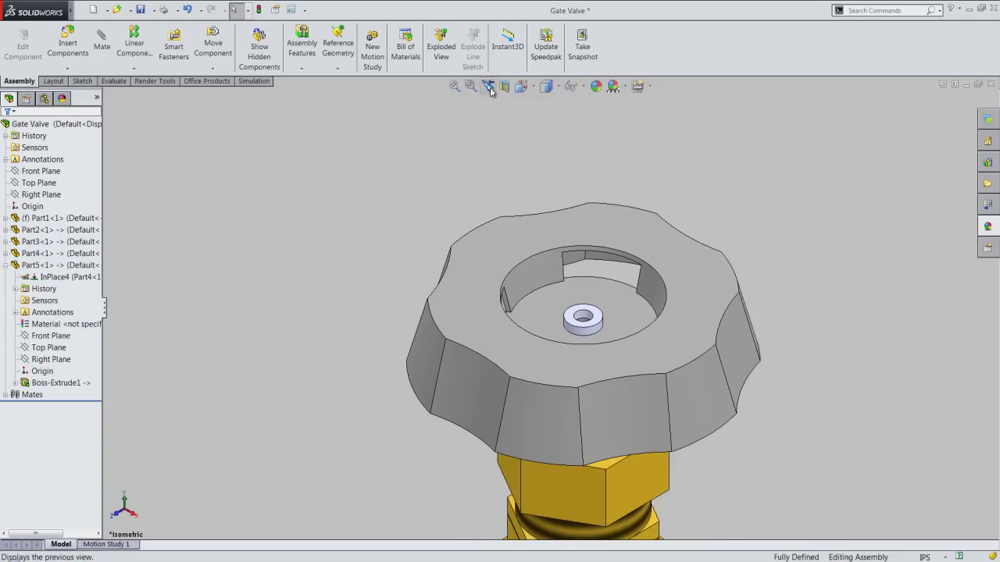
left_click(456, 86)
left_click(141, 10)
right_click(91, 175)
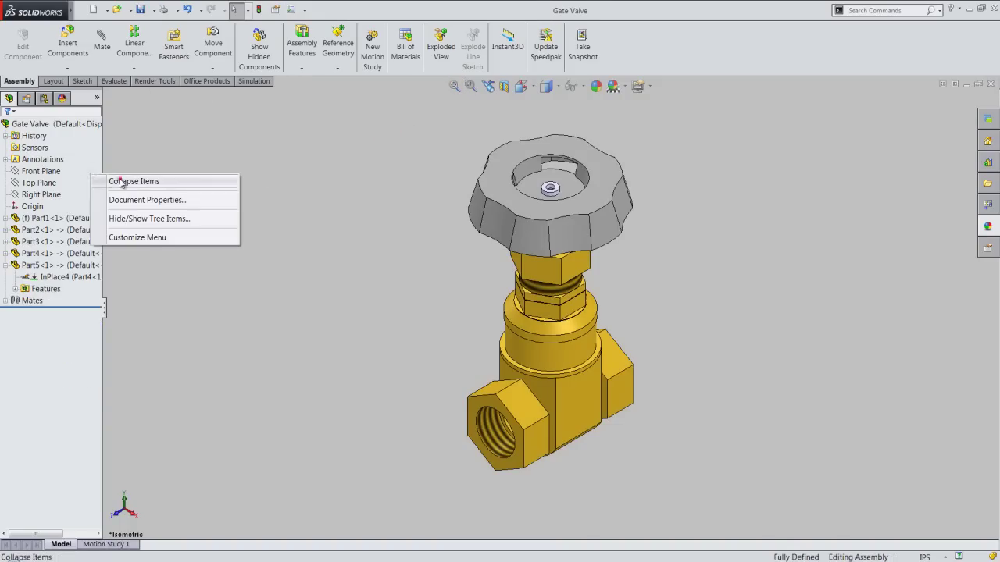
left_click(120, 181)
Insert a new in-context part saved as Part6 and zoom in on the handwheel
left_click(274, 229)
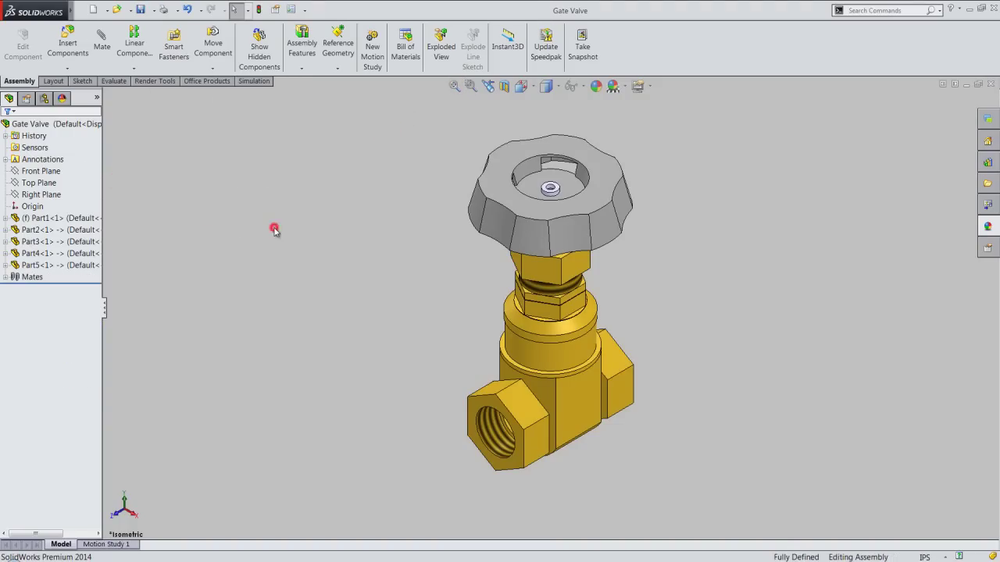
left_click(67, 68)
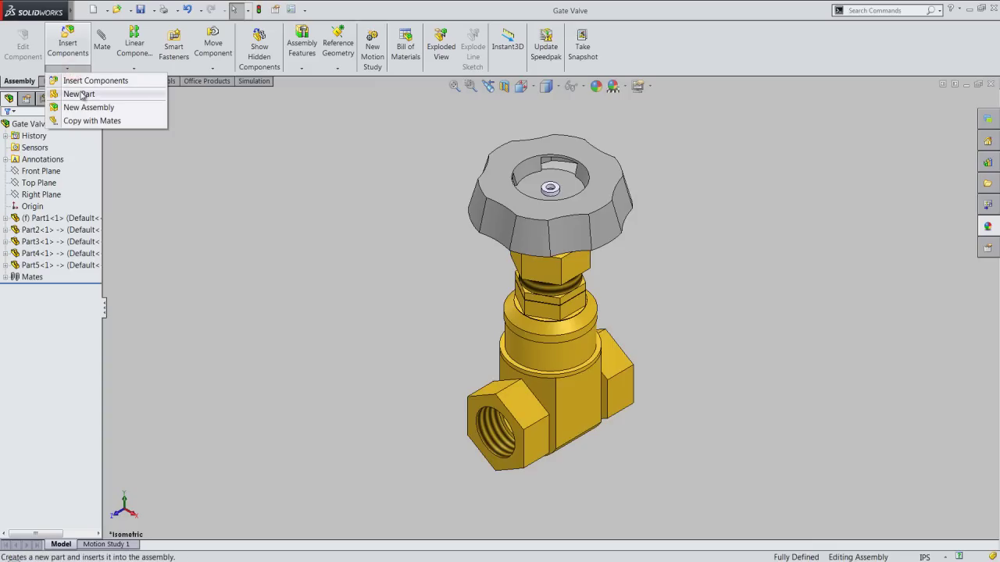
left_click(80, 91)
double_click(340, 226)
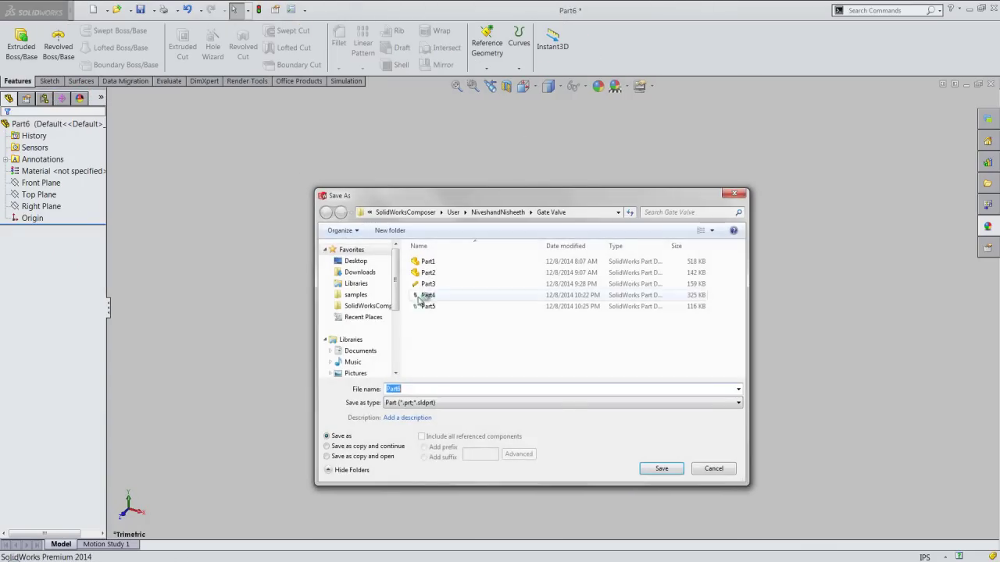
left_click(679, 470)
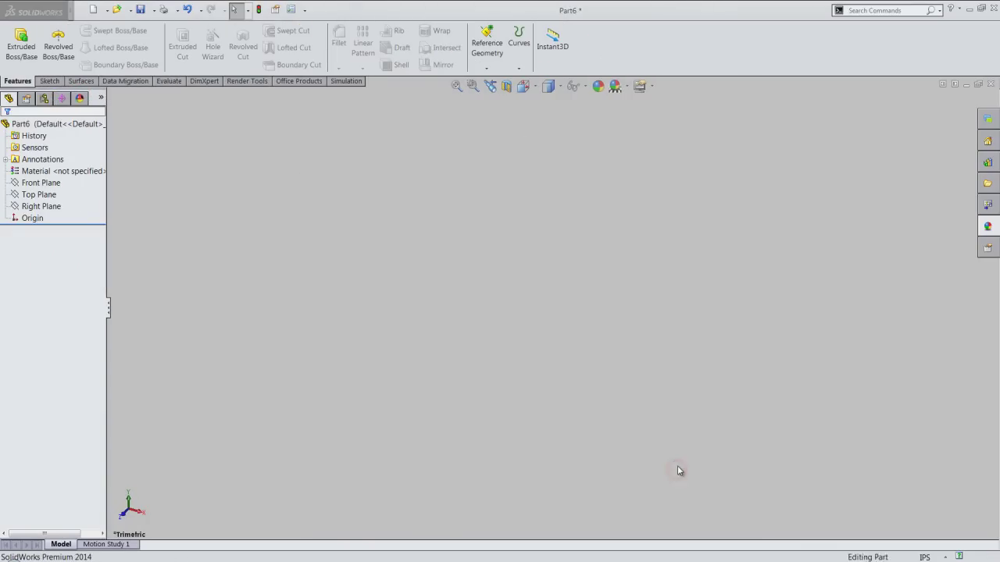
scroll(562, 191, "down", 2)
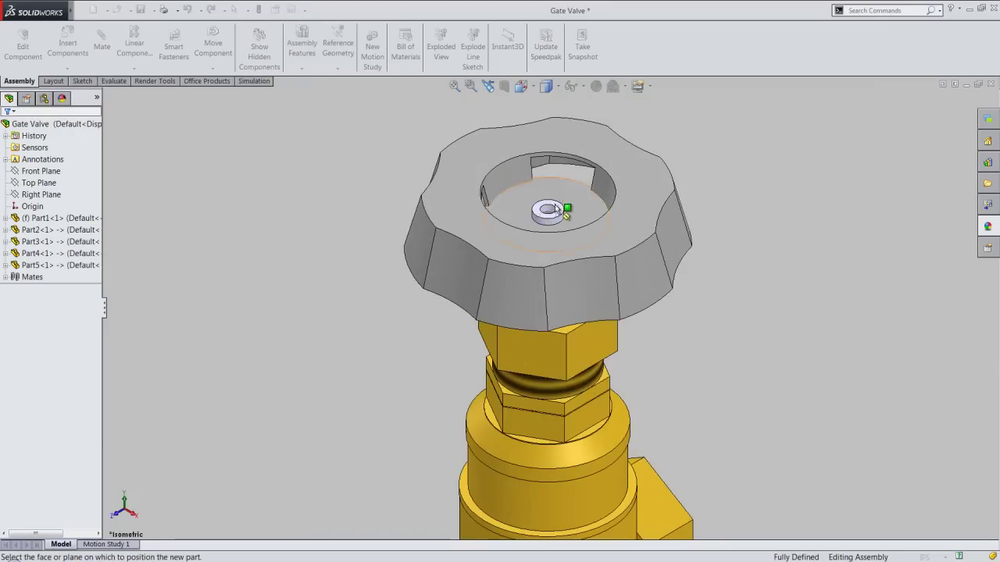
scroll(561, 207, "down", 3)
scroll(564, 223, "down", 2)
Start a sketch on the washer's top face and convert its outer edge into it
left_click(561, 242)
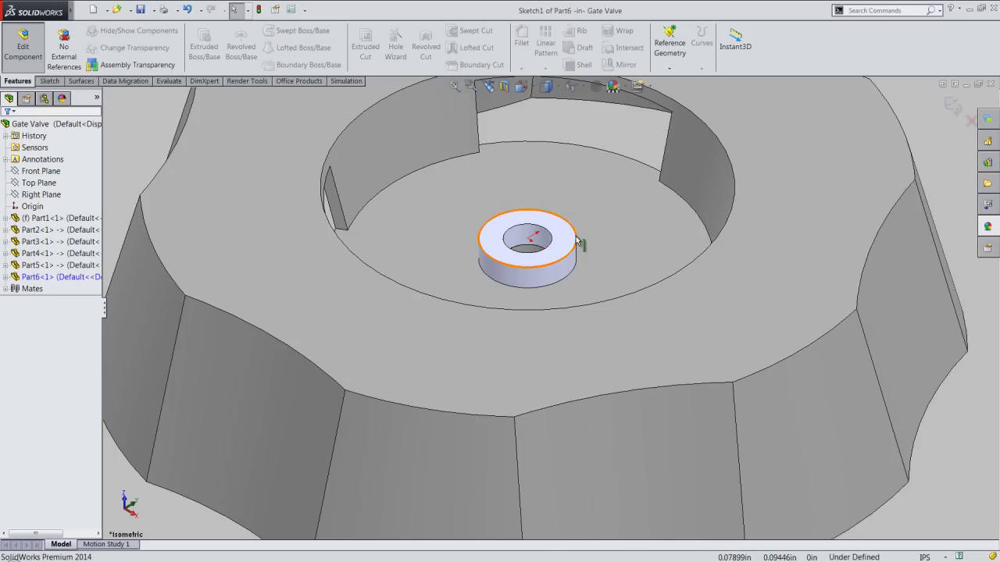
left_click(576, 235)
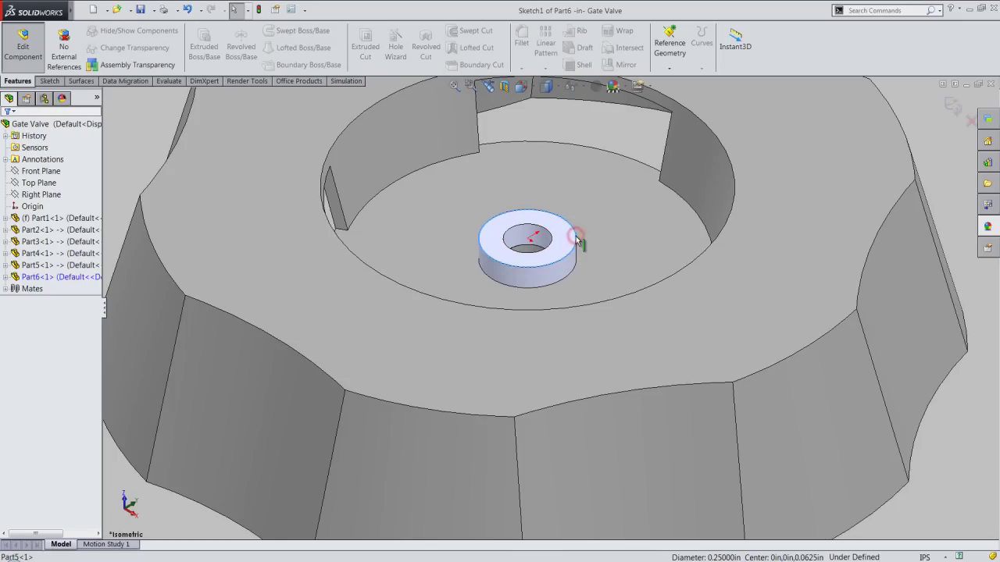
left_click(51, 83)
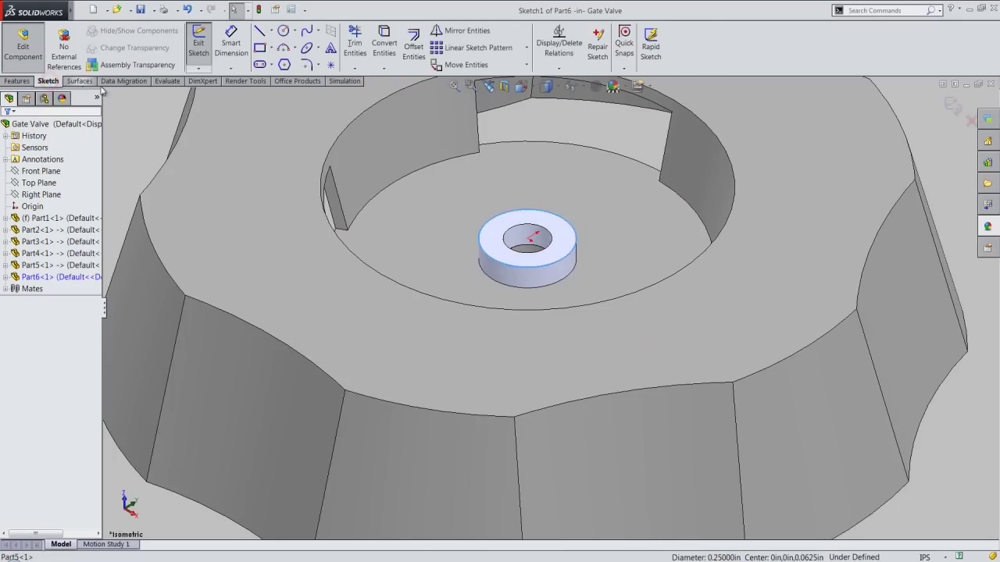
left_click(381, 58)
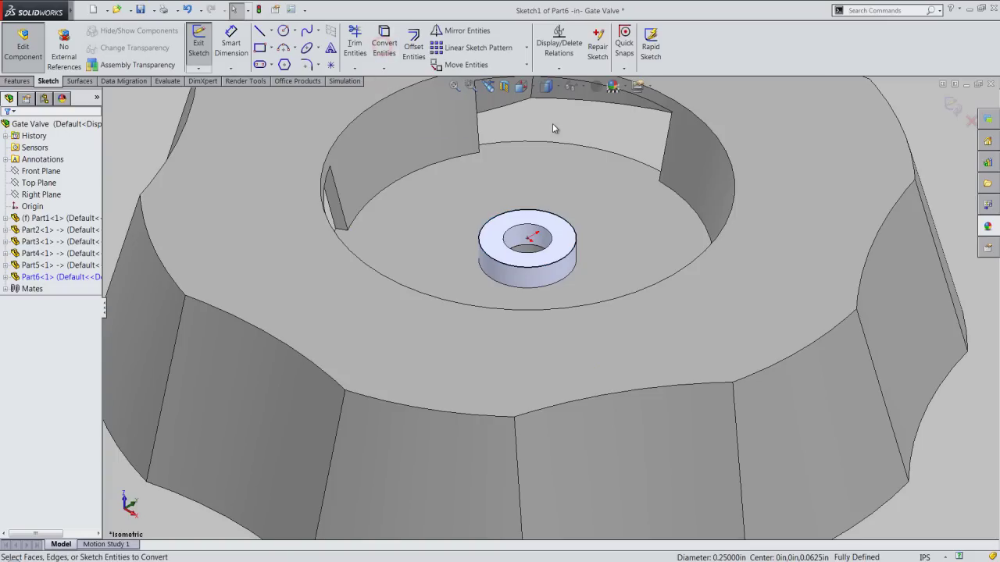
Draw a 6-sided polygon centred on the washer hole
left_click(286, 65)
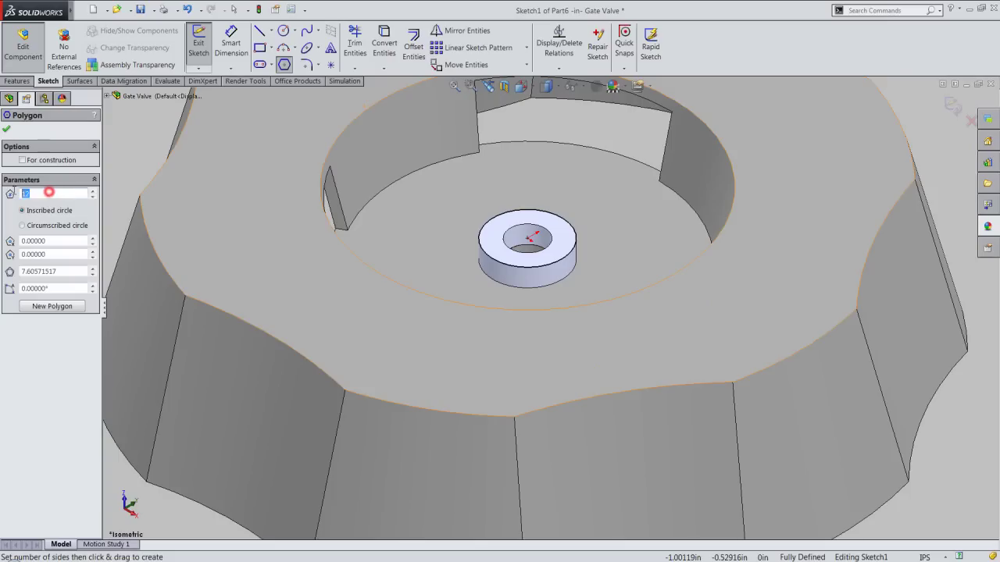
type("6")
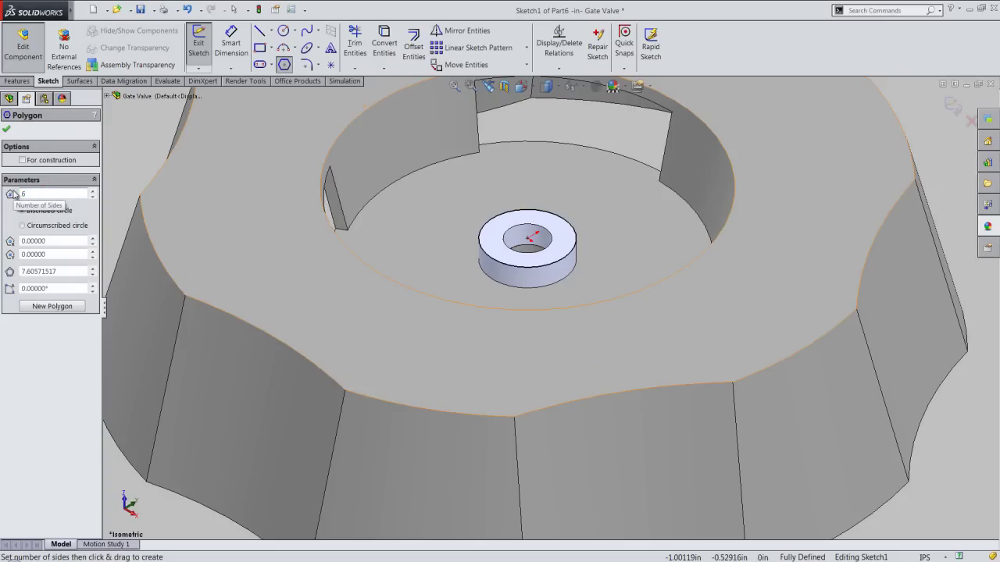
mouse_move(527, 239)
left_mouse_down()
mouse_move(540, 248)
mouse_move(586, 233)
left_mouse_up()
right_click(616, 137)
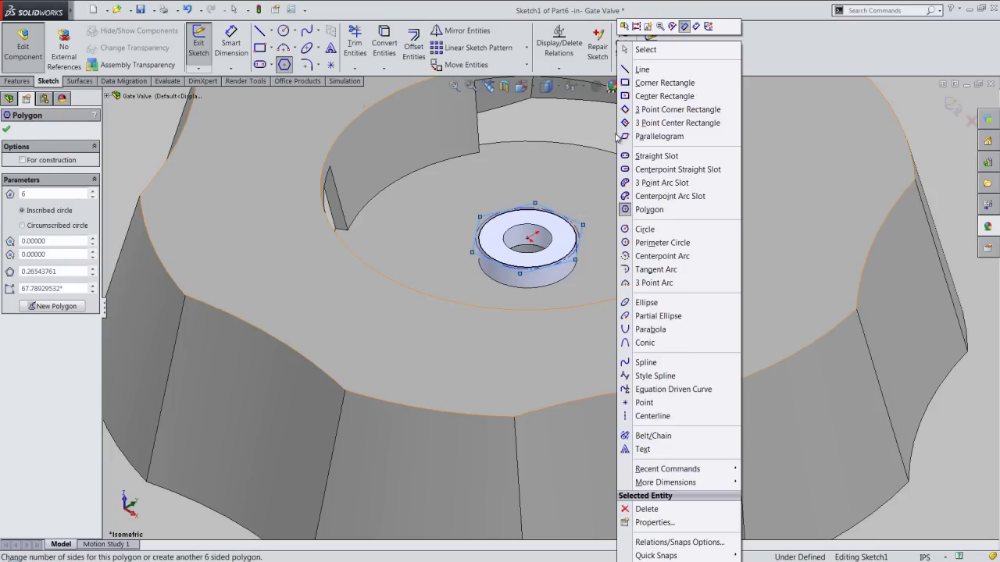
left_click(634, 50)
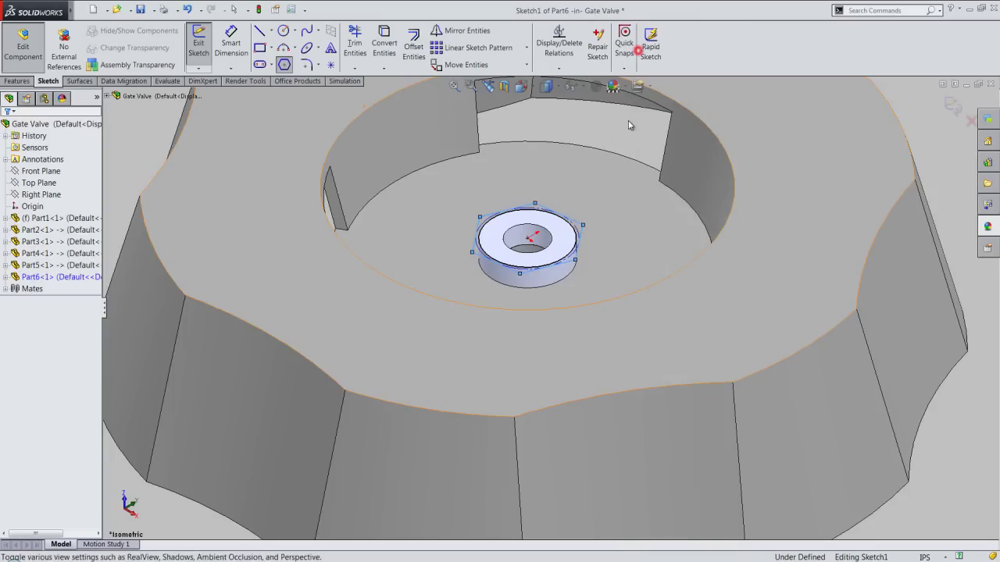
Dimension a hexagon edge to 0.25 in to fully define the sketch
left_click(571, 265)
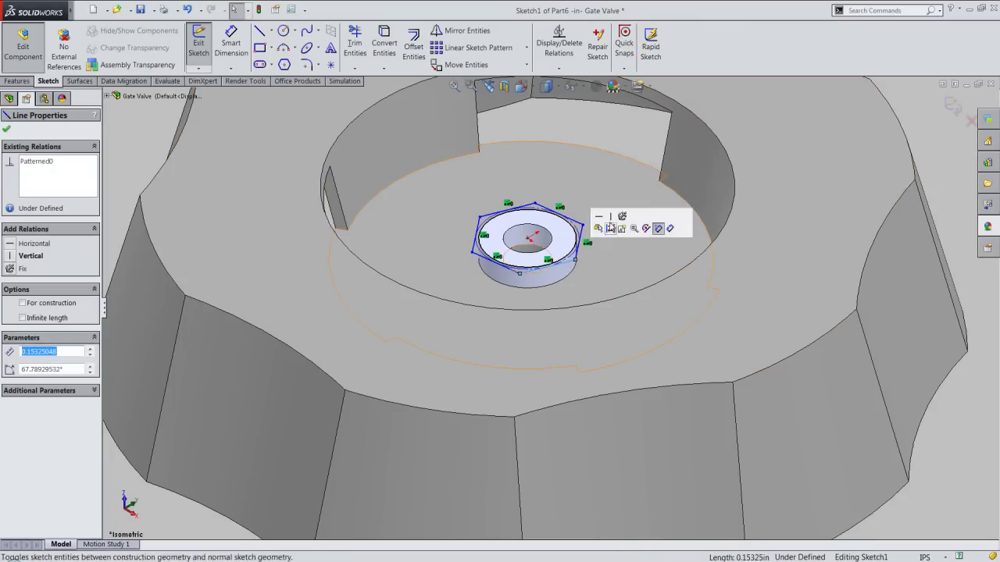
key("Escape")
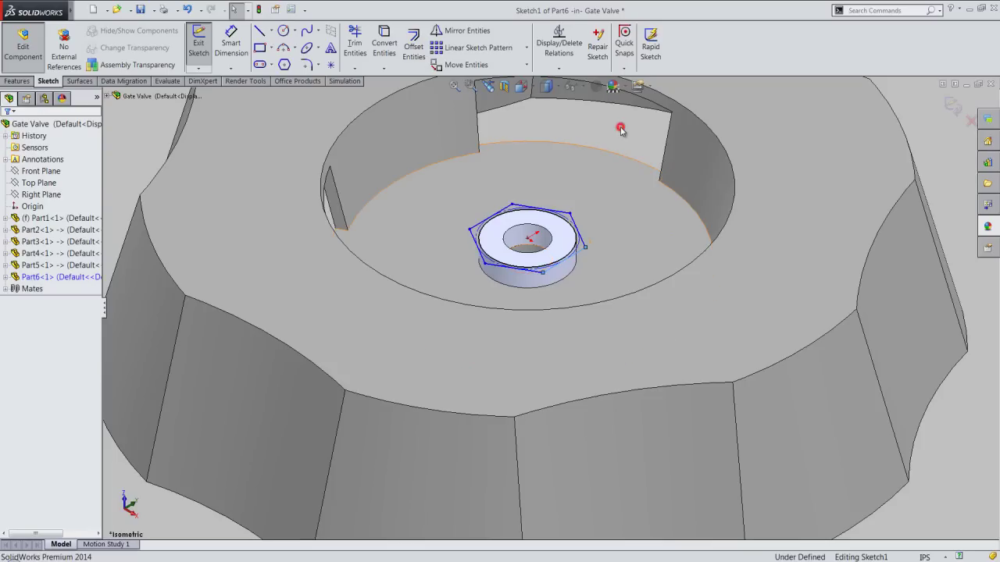
right_click(593, 138)
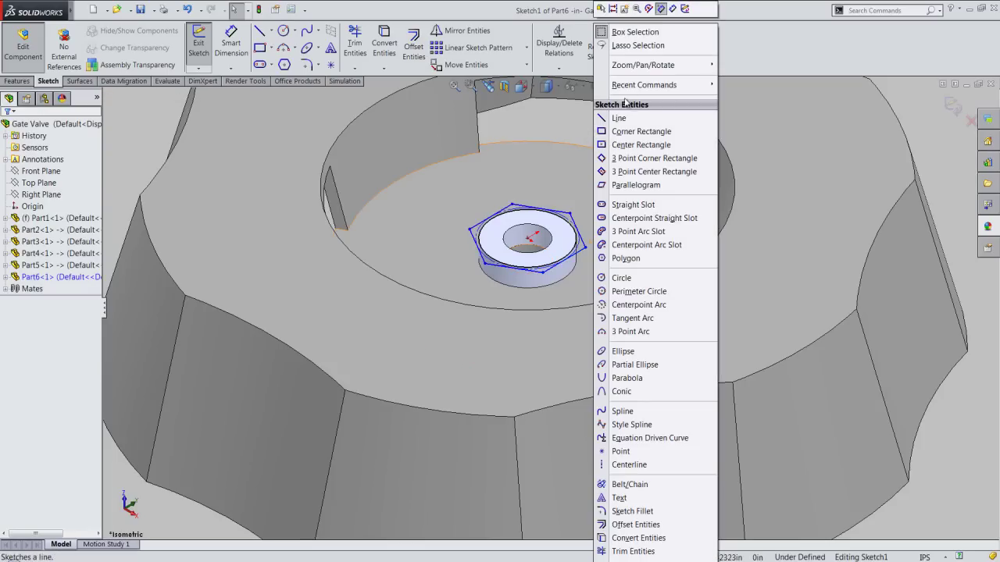
left_click(670, 9)
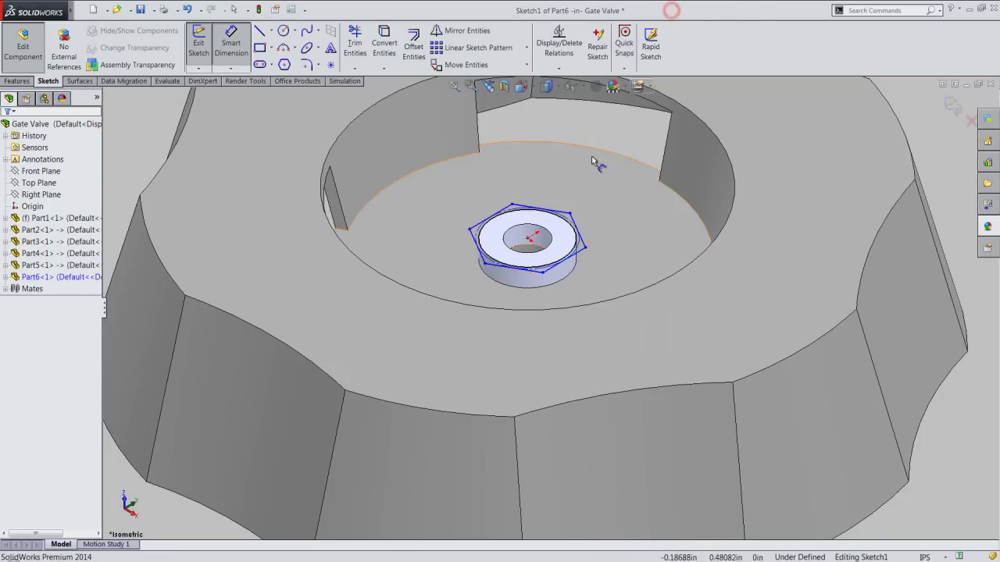
left_click(562, 211)
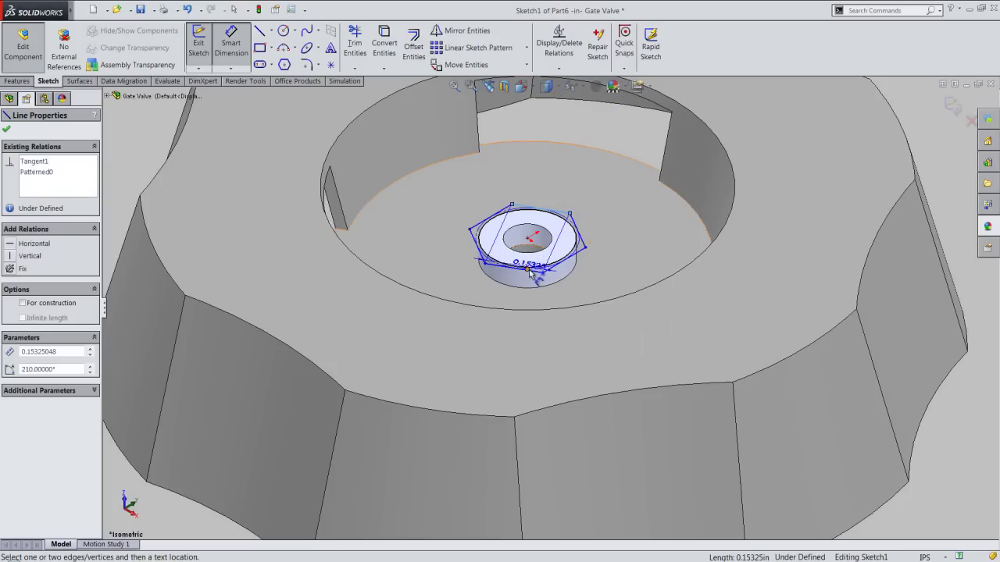
left_click(607, 264)
type("25")
key("Return")
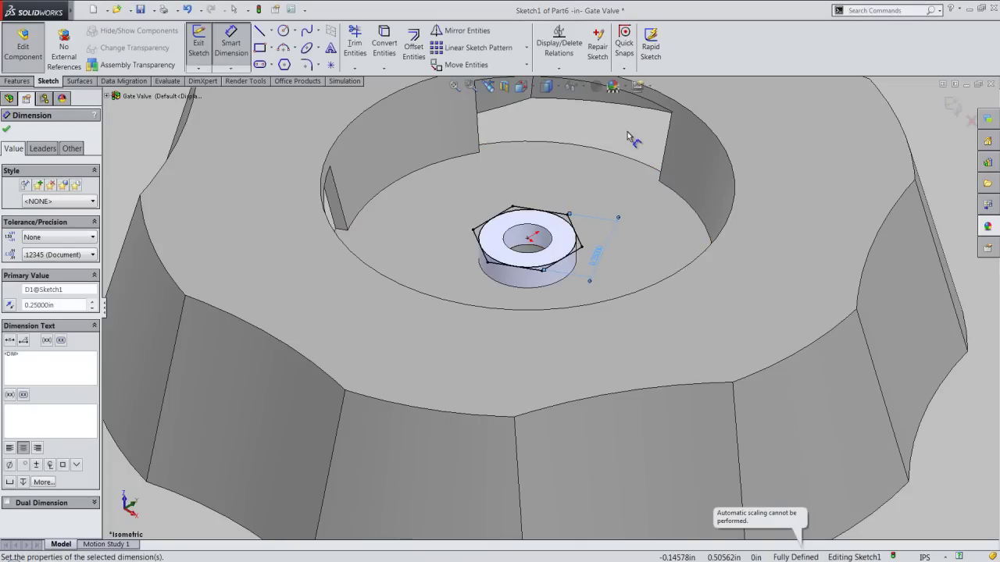
key("Escape")
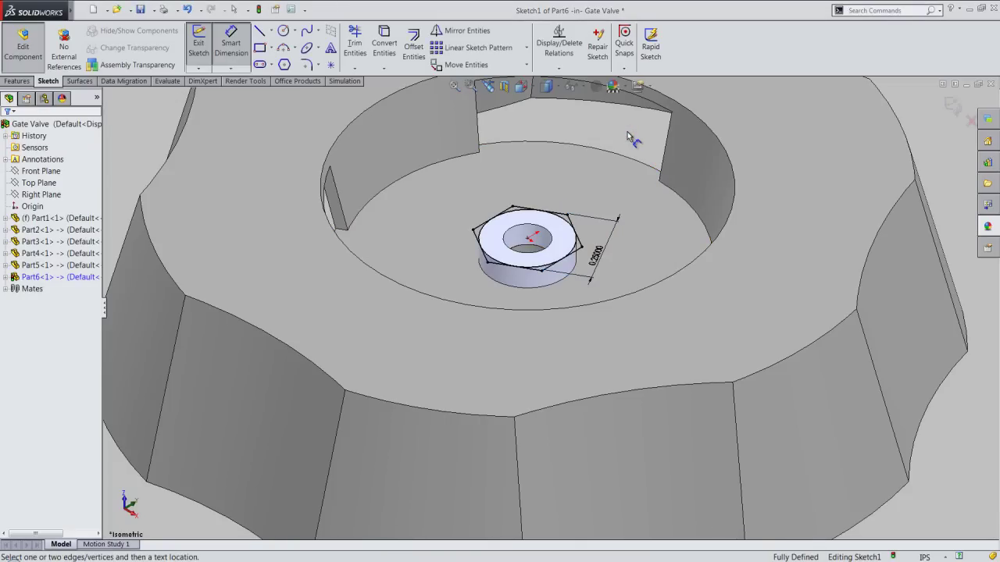
Exit the hexagon sketch (Sketch1) of Part6
right_click(627, 132)
left_click(652, 96)
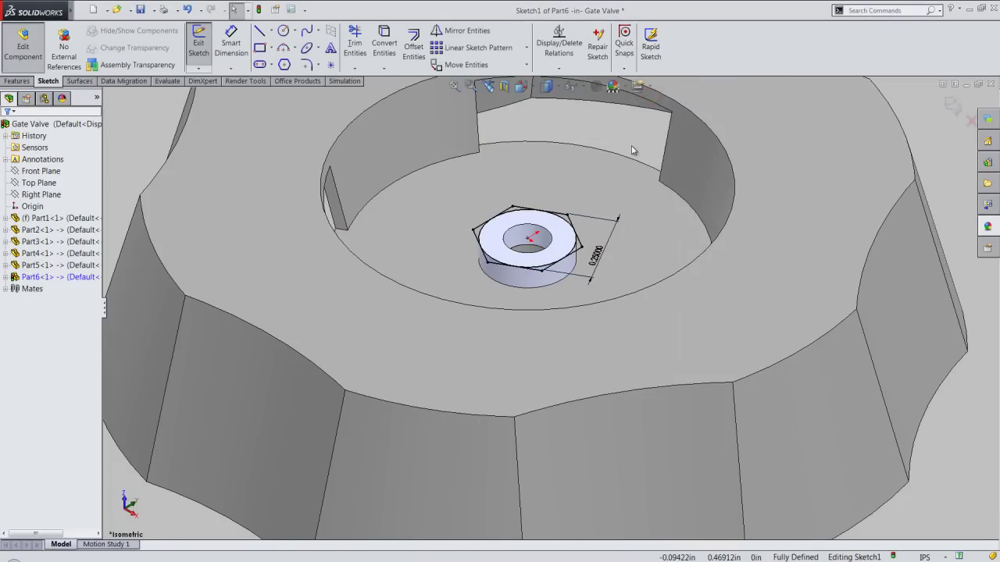
left_click(632, 148)
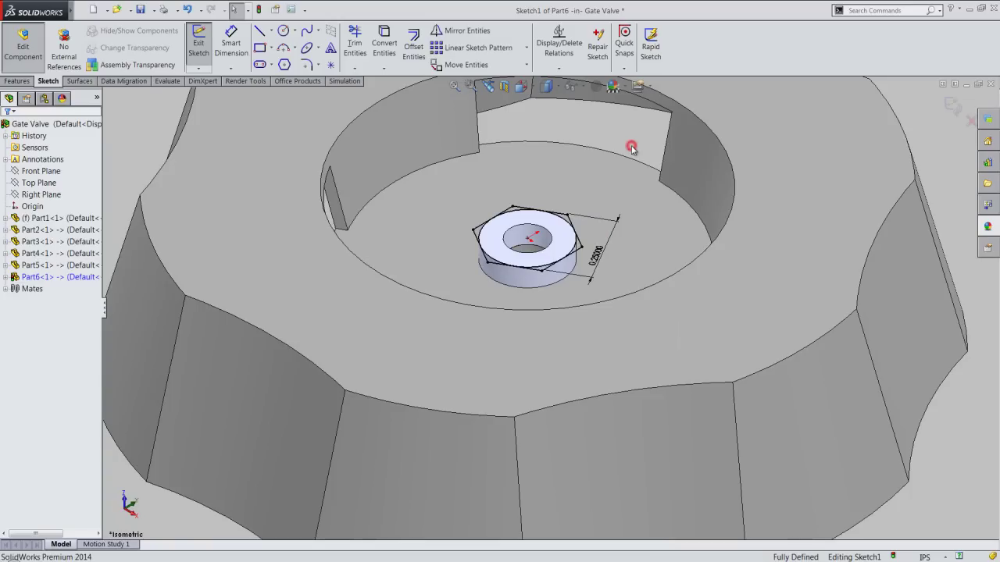
left_click(951, 107)
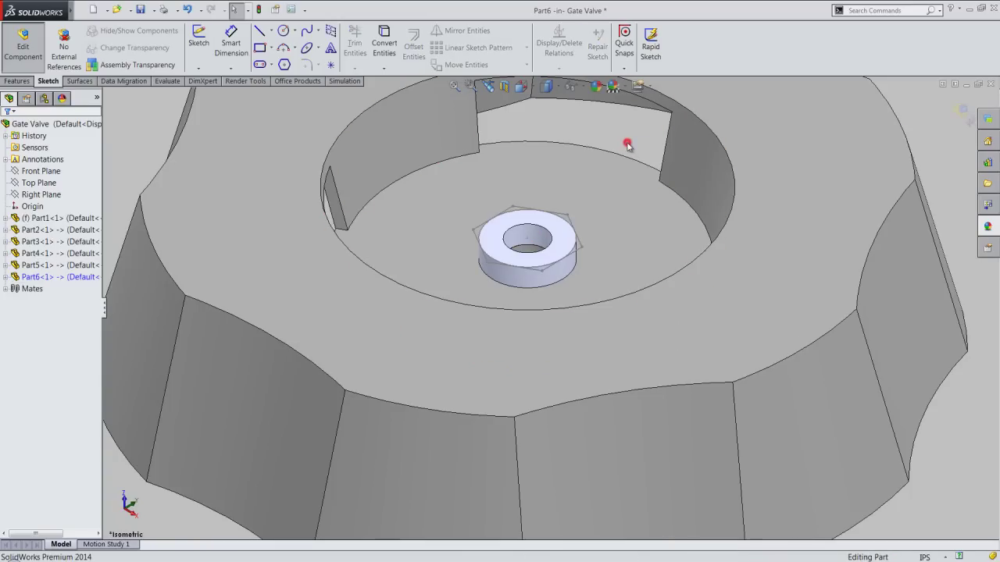
Extrude the hexagon sketch 0.0625 in Blind as Boss-Extrude1, then select Part6
left_click(632, 145)
left_click(28, 82)
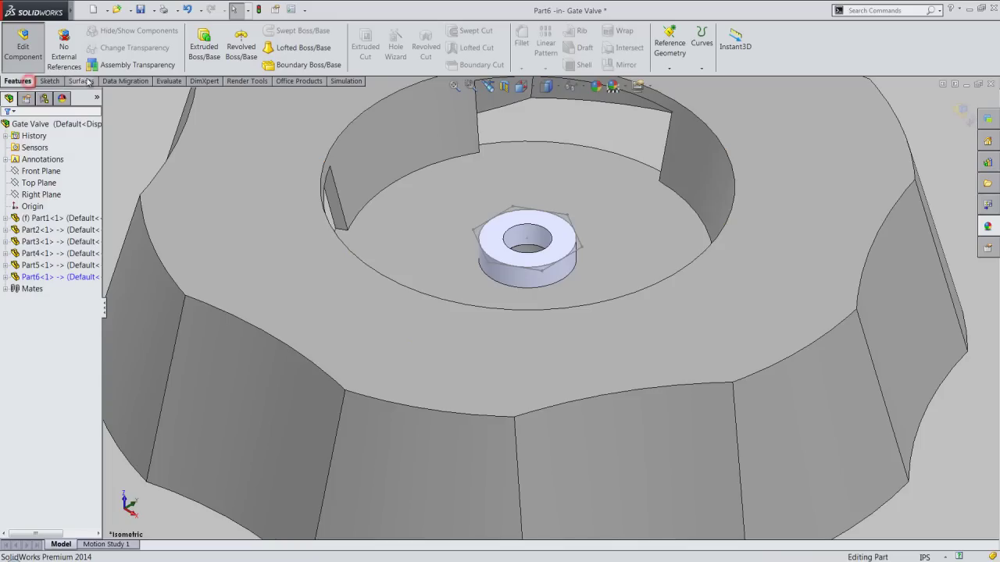
left_click(204, 45)
left_click(565, 212)
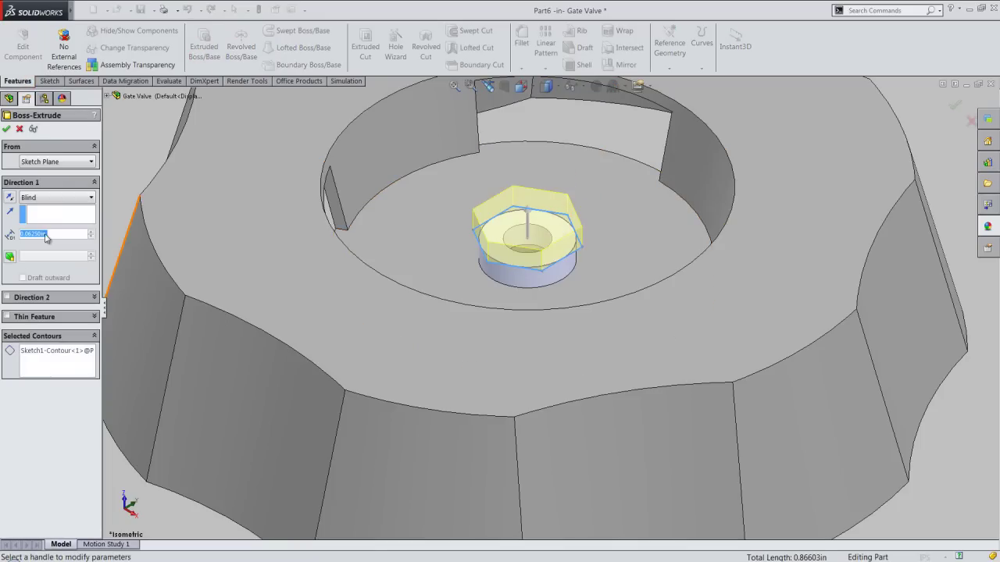
left_click(7, 130)
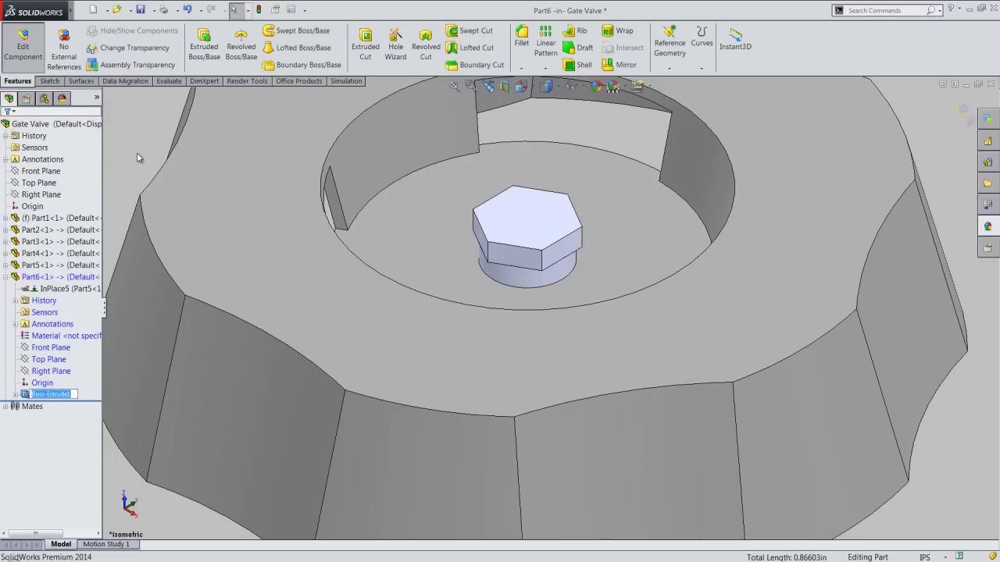
left_click(64, 277)
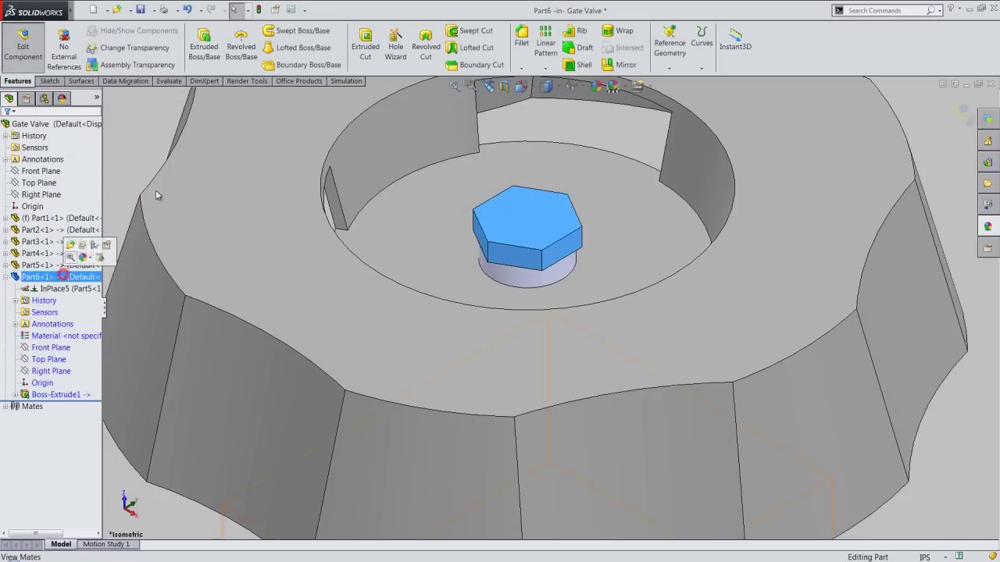
Apply the Metal > Brass polished brass appearance to Part6's hex head
left_click(593, 90)
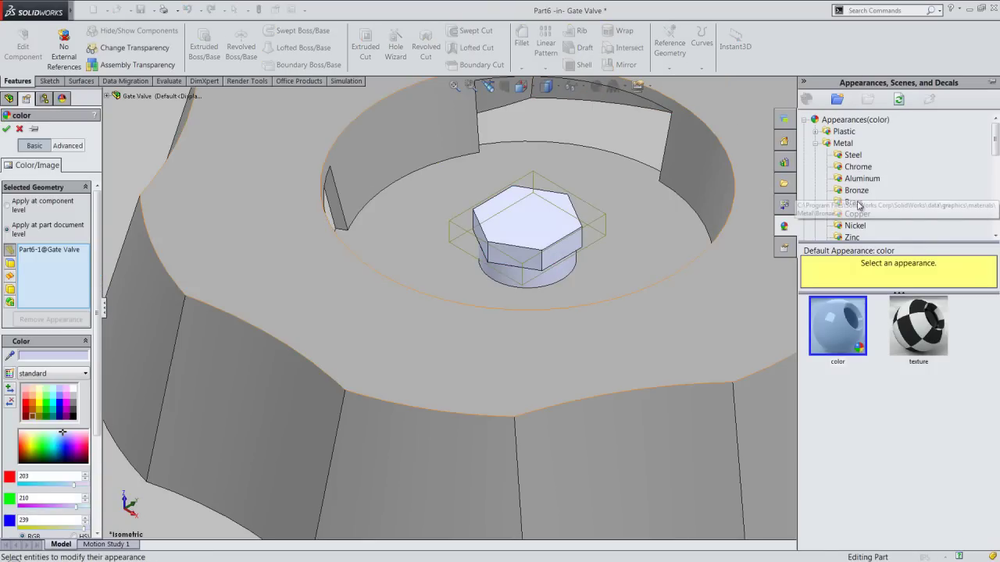
left_click(853, 202)
left_click(850, 322)
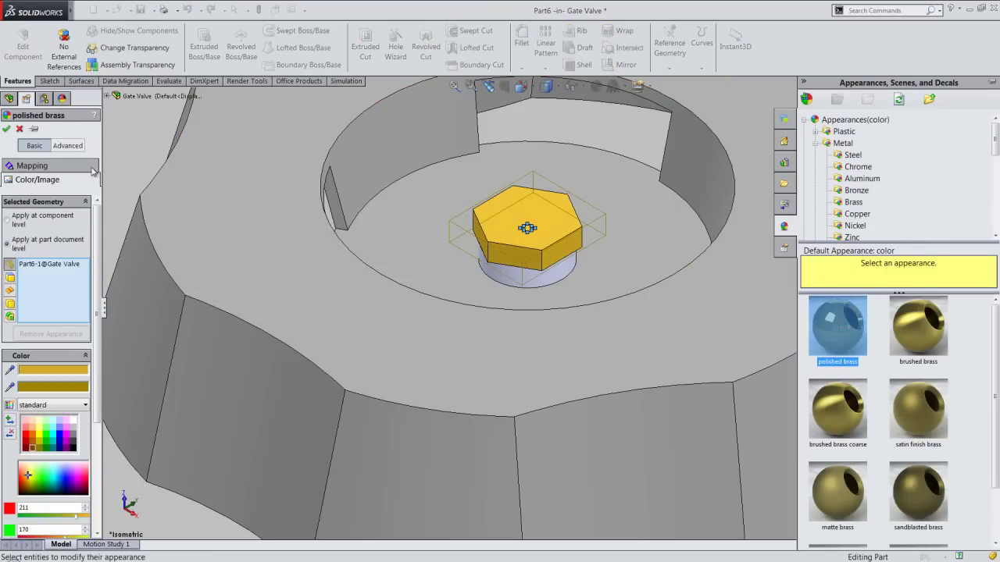
left_click(8, 129)
scroll(549, 210, "up", 2)
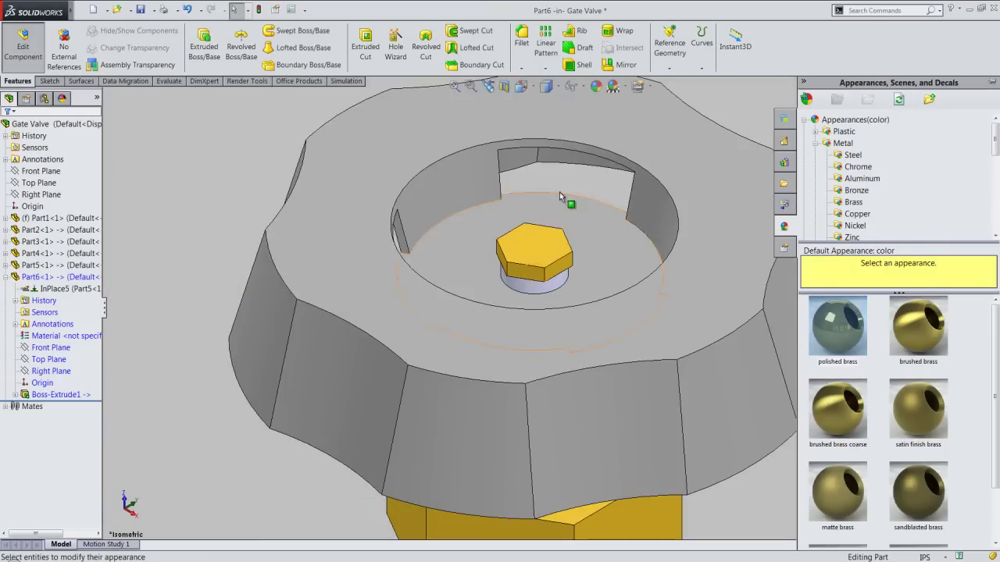
Save Part6 and return to editing the Gate Valve assembly
left_click(142, 9)
left_click(172, 178)
scroll(223, 161, "up", 2)
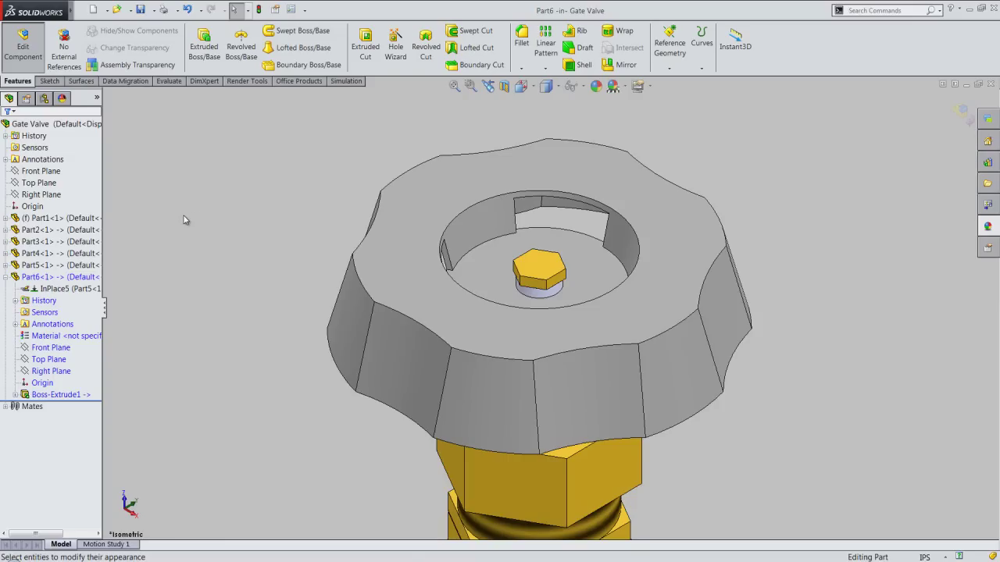
left_click(963, 115)
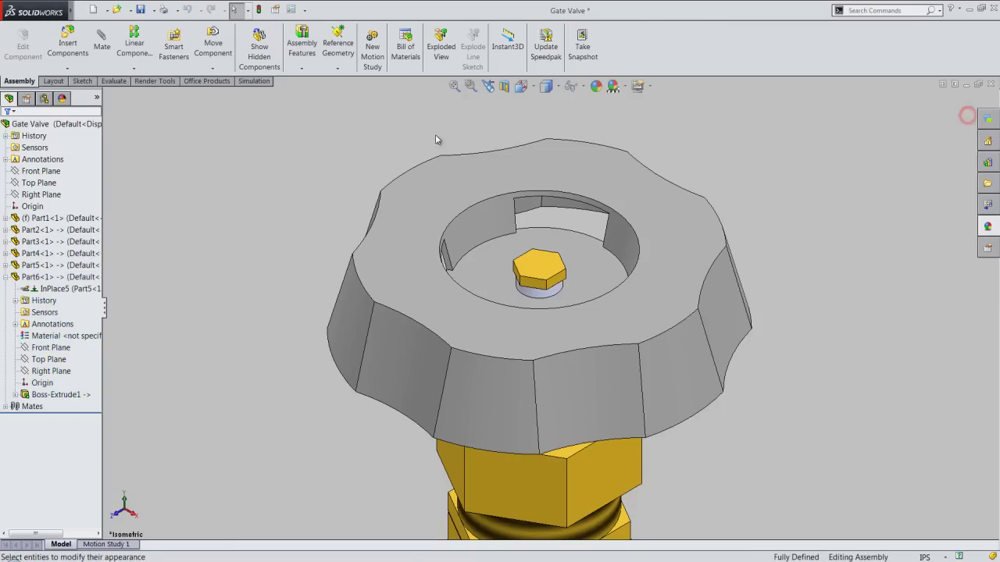
Isolate Part6 (bolt) and Part3 (stem), then select the bolt head
left_click(4, 277)
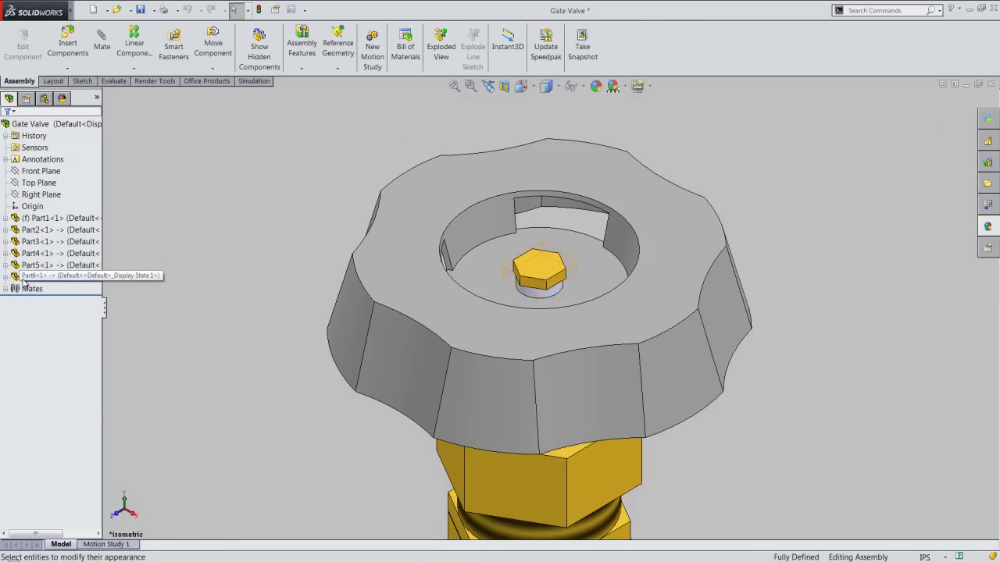
left_click(25, 278)
left_click(32, 246, "ctrl")
right_click(36, 250)
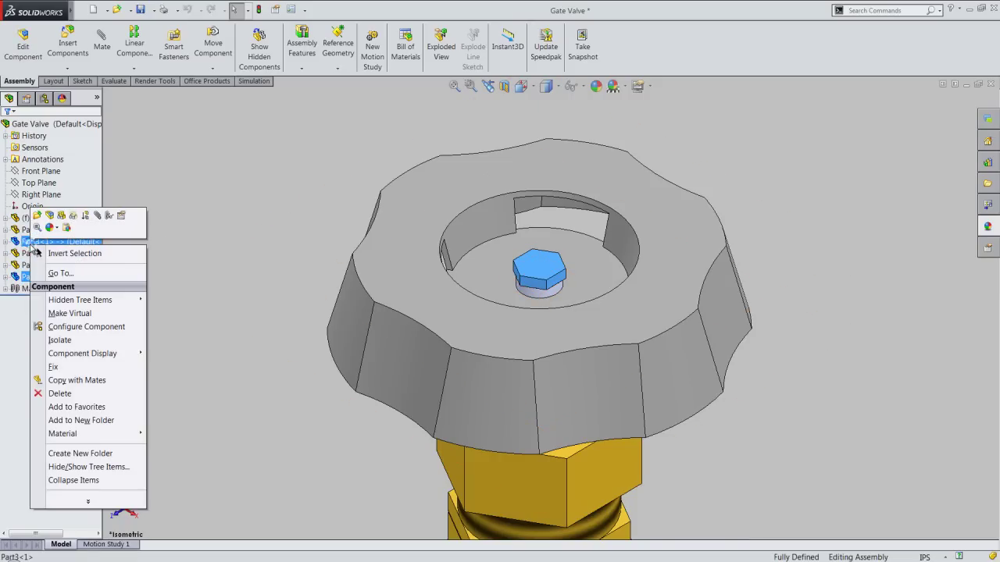
left_click(78, 337)
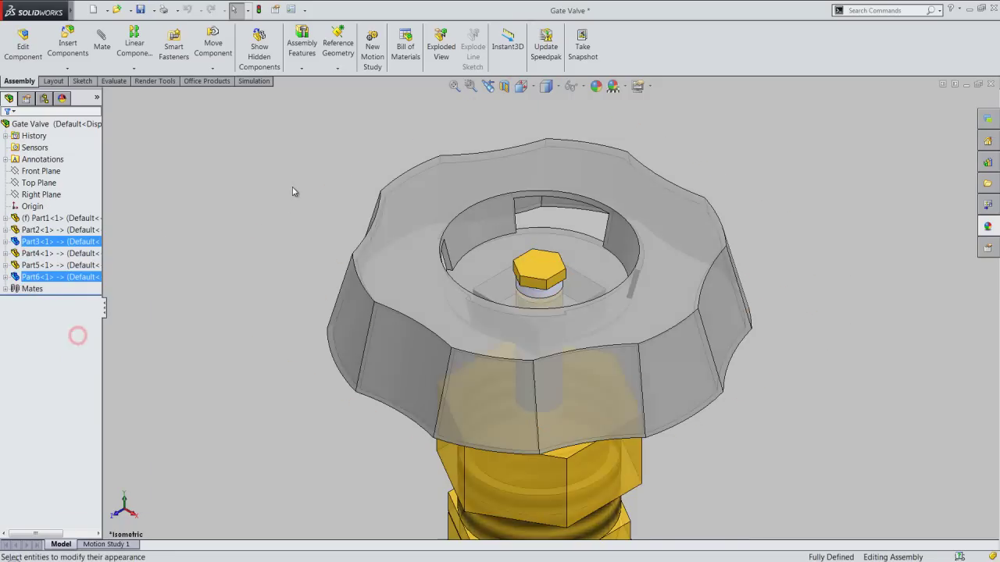
left_click(292, 188)
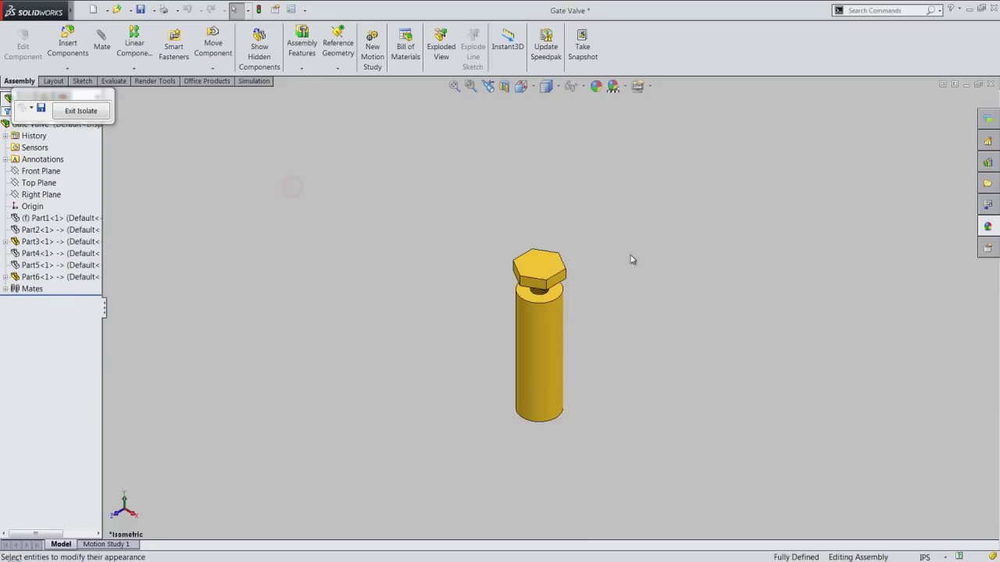
left_click(557, 262)
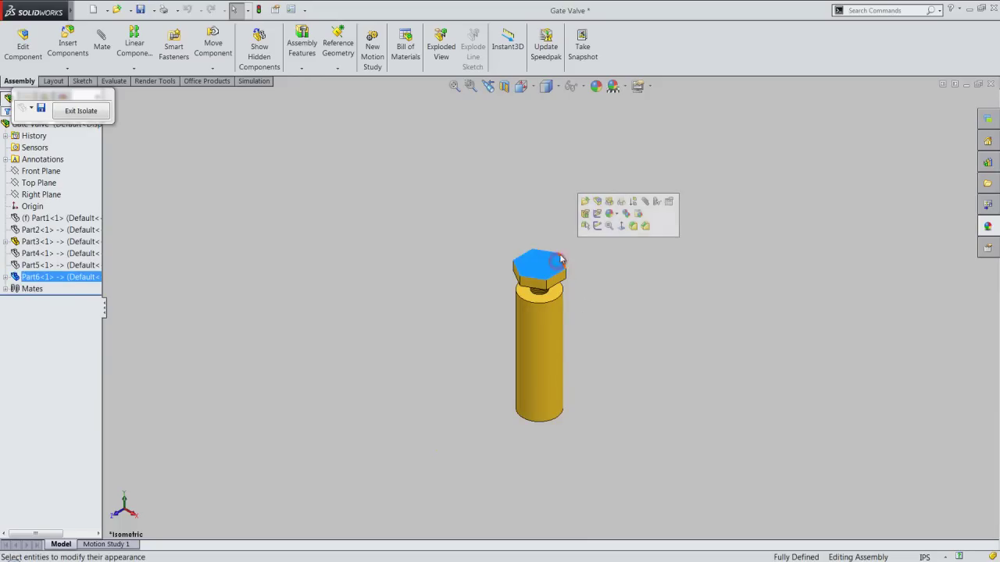
Edit Part6 and start a new sketch on the underside of its hex head
left_click(598, 203)
middle_click_drag(613, 308, 576, 206)
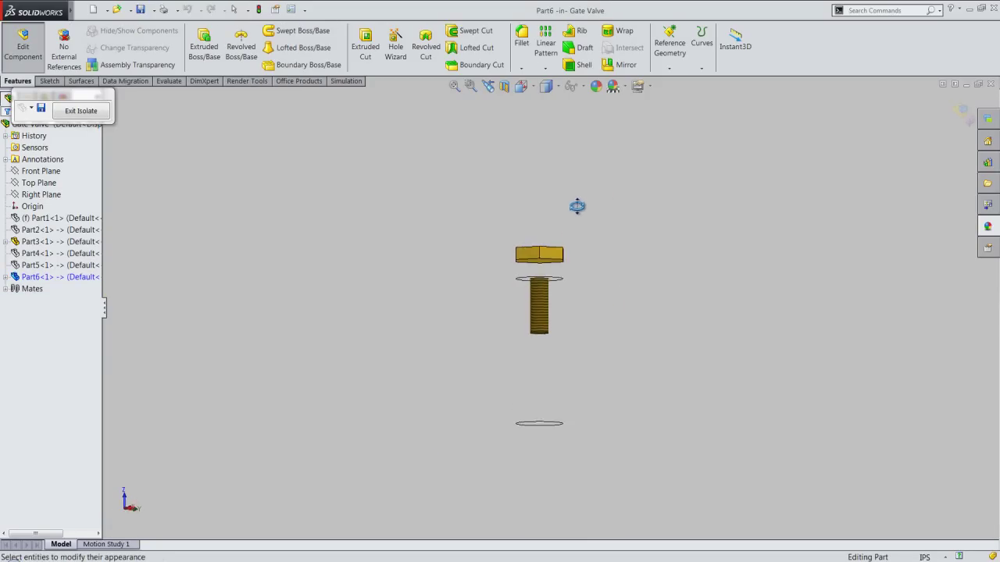
scroll(562, 229, "down", 3)
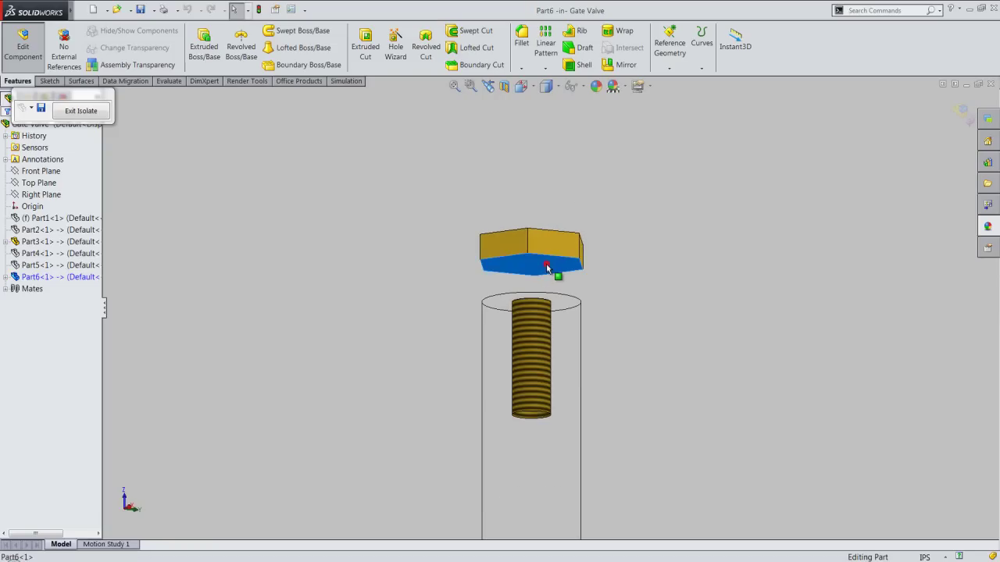
left_click(547, 268)
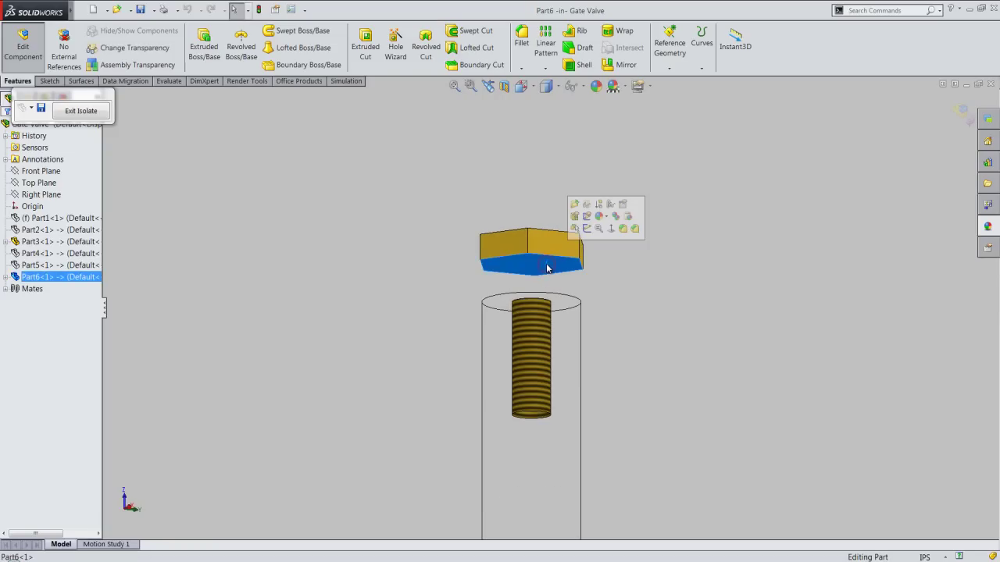
left_click(587, 229)
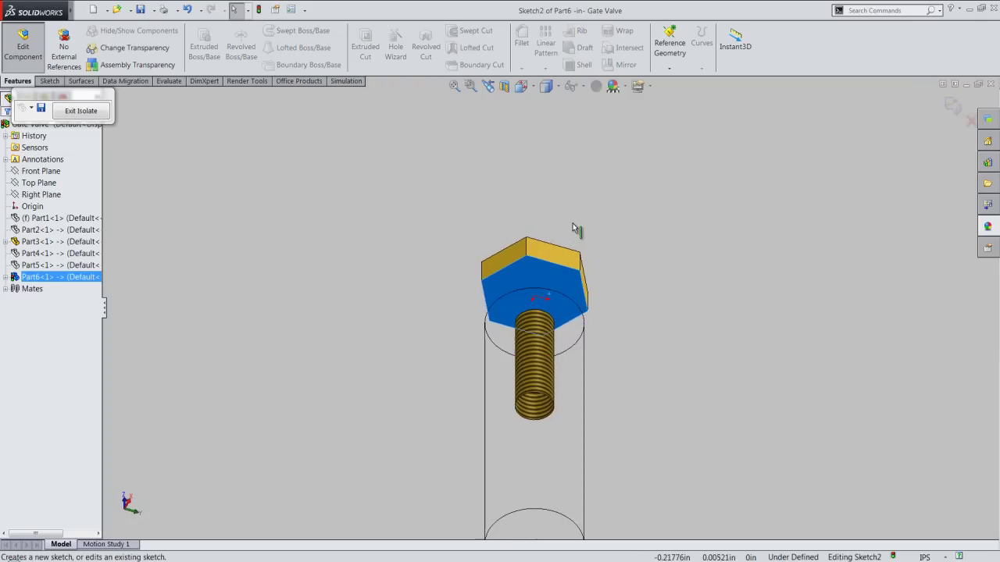
Begin a circle with its centre on the sketch origin
left_click(657, 265)
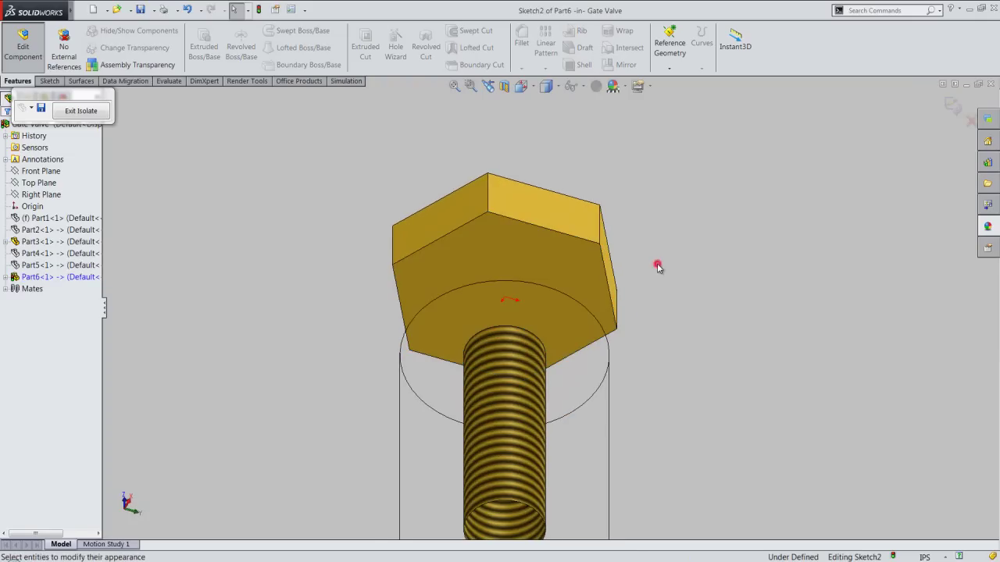
right_click(672, 213)
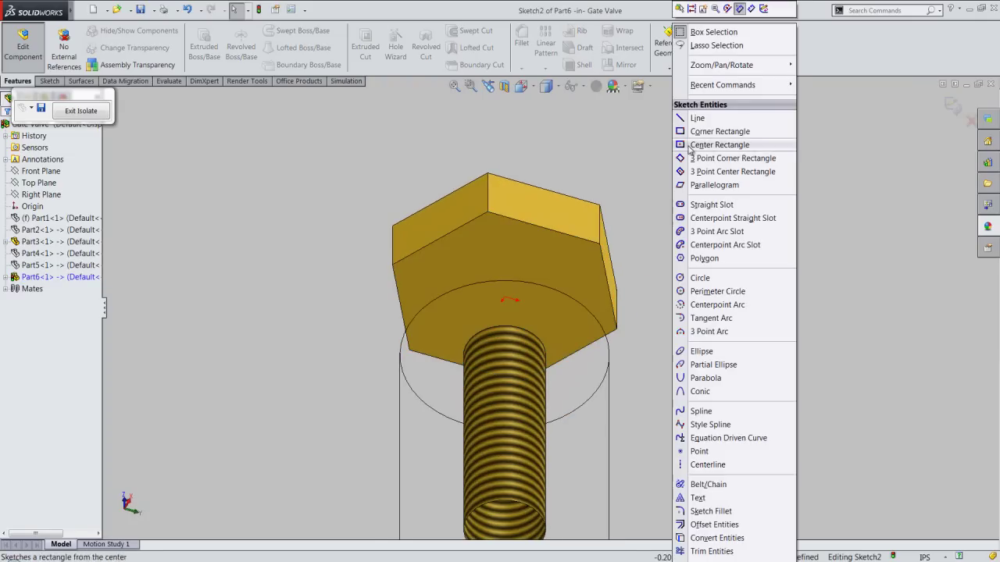
left_click(691, 278)
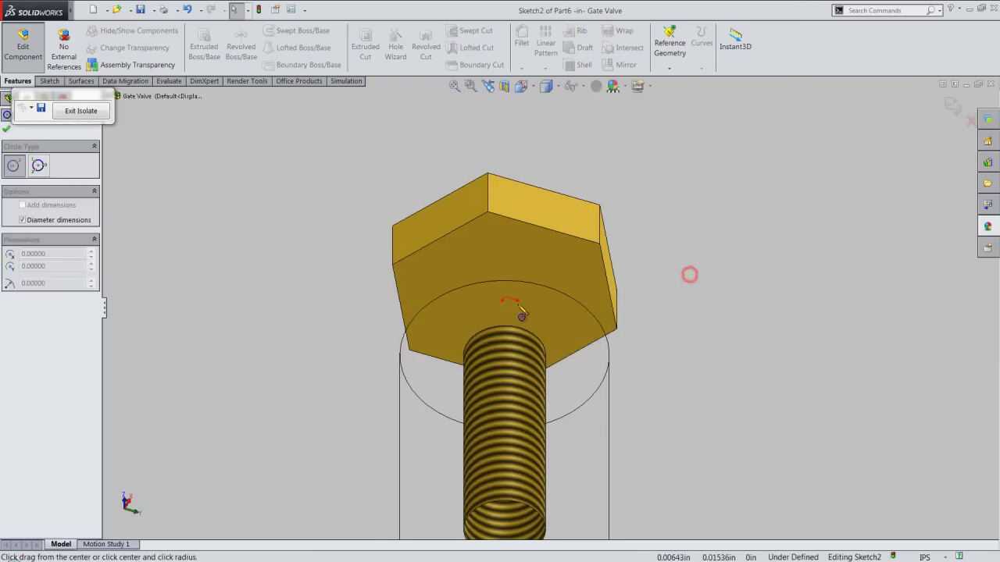
left_click(506, 301)
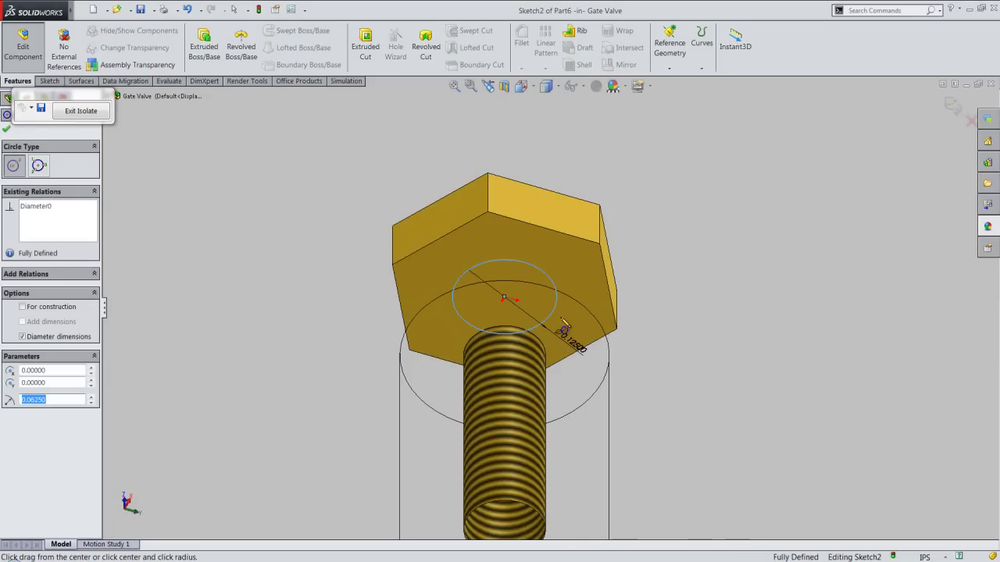
Close Sketch2, leaving the 0.125 in circle on the head's underside
left_click(951, 105)
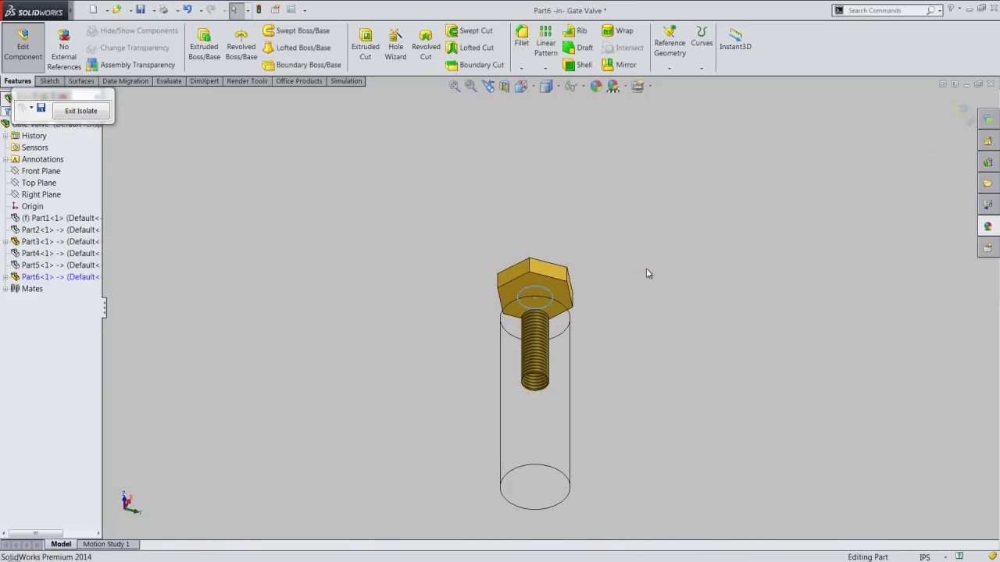
key("ctrl+z")
left_click(365, 201)
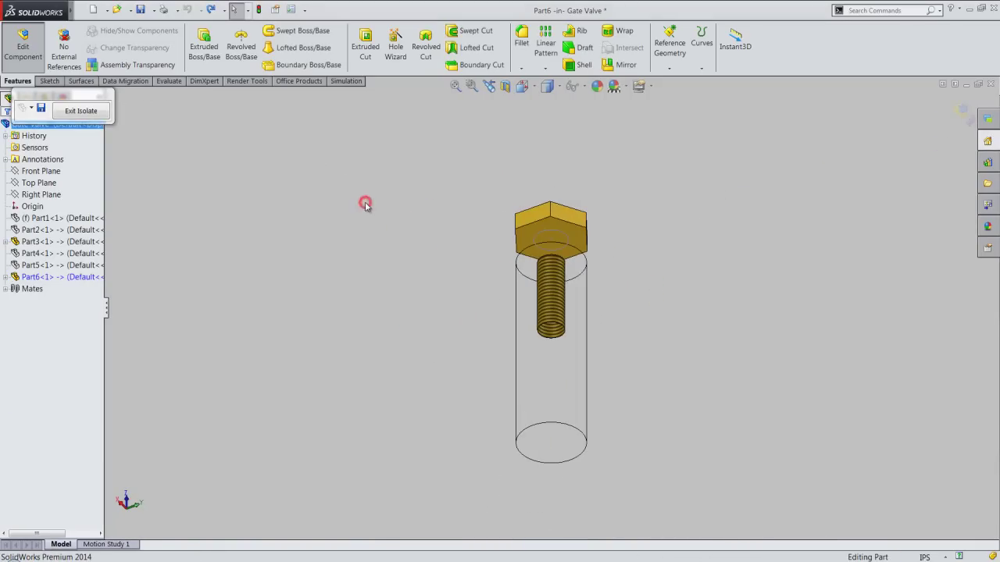
Extrude the circle sketch with an Up To Surface end condition, showing hidden edges
left_click(203, 55)
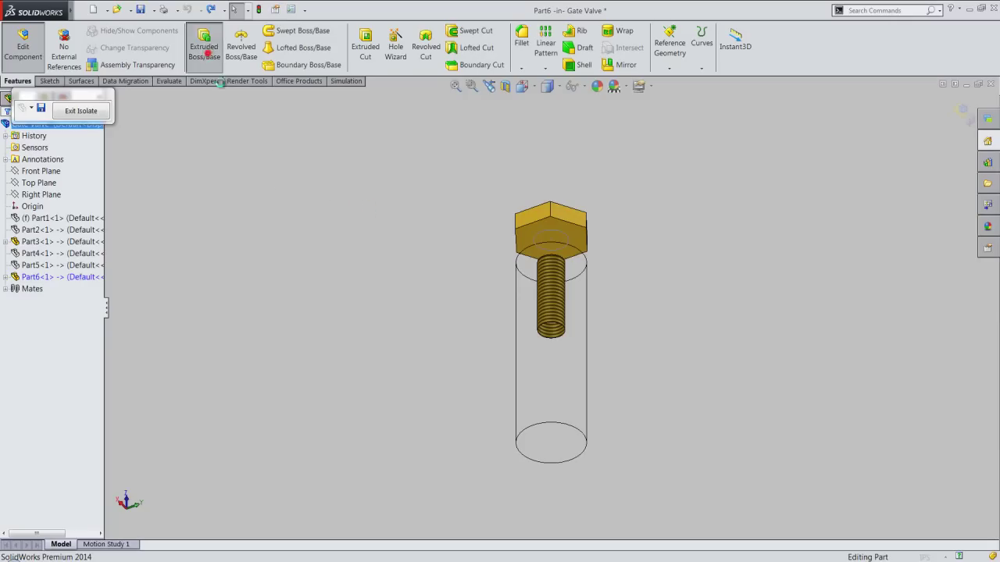
left_click(551, 232)
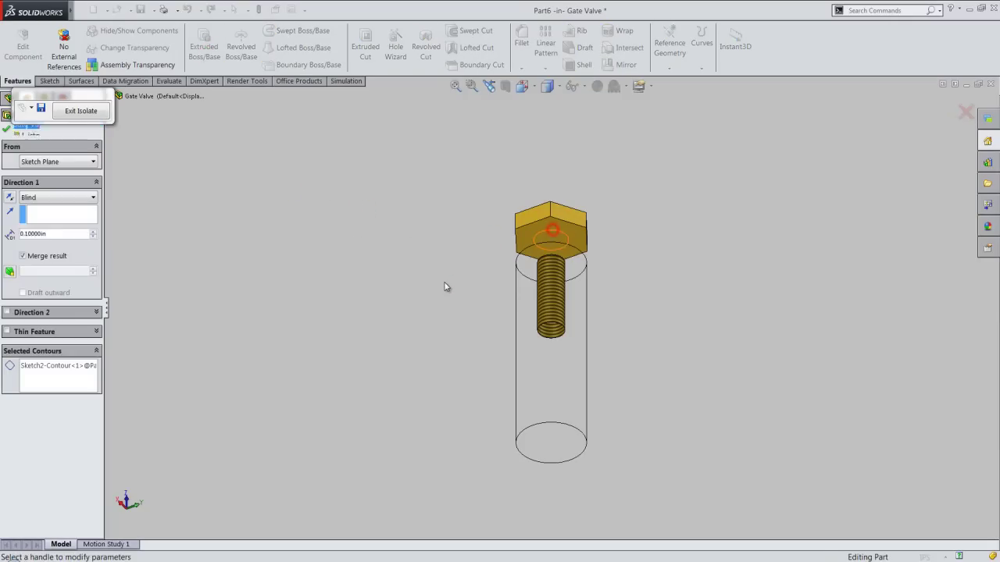
left_click(71, 199)
left_click(67, 234)
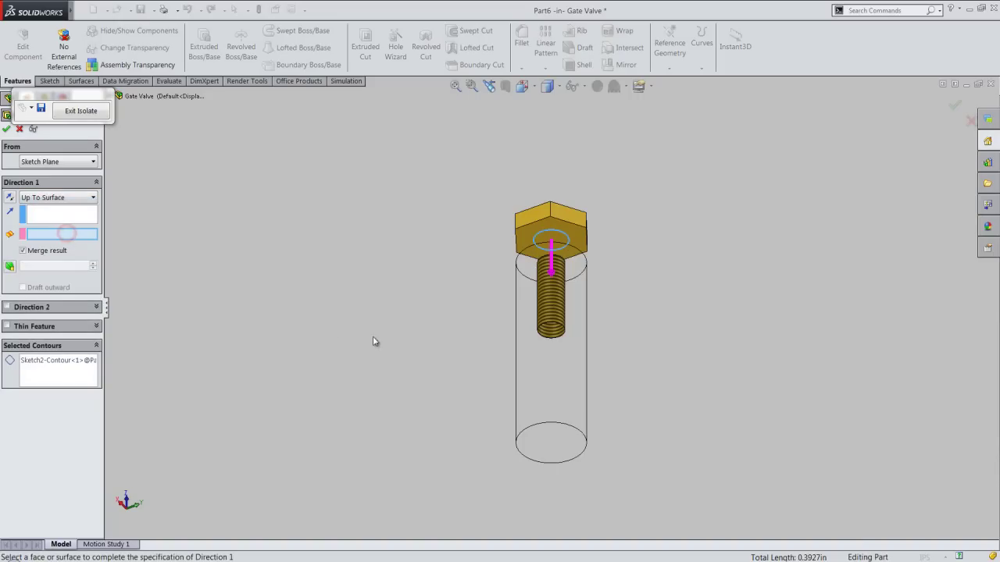
left_click(559, 86)
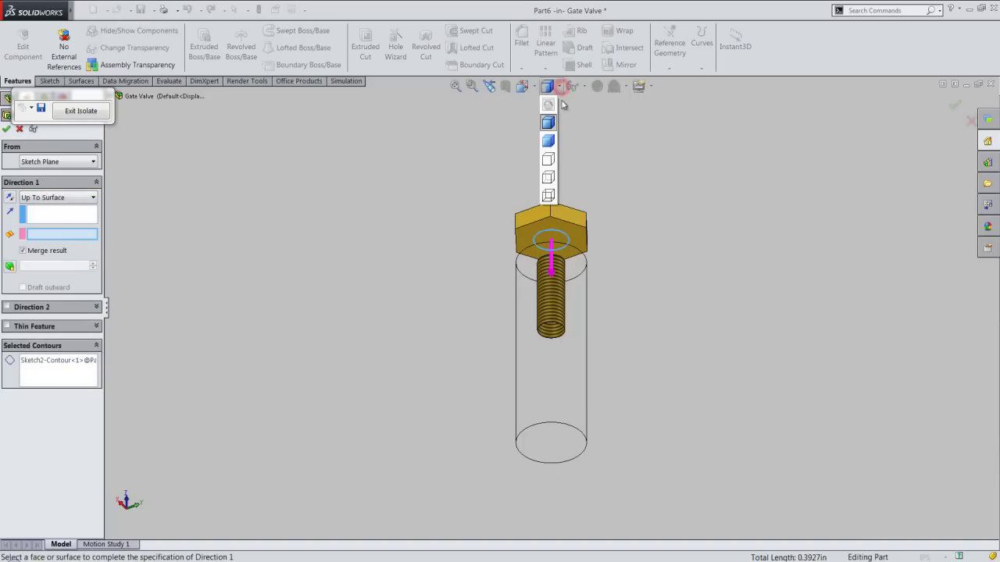
left_click(550, 178)
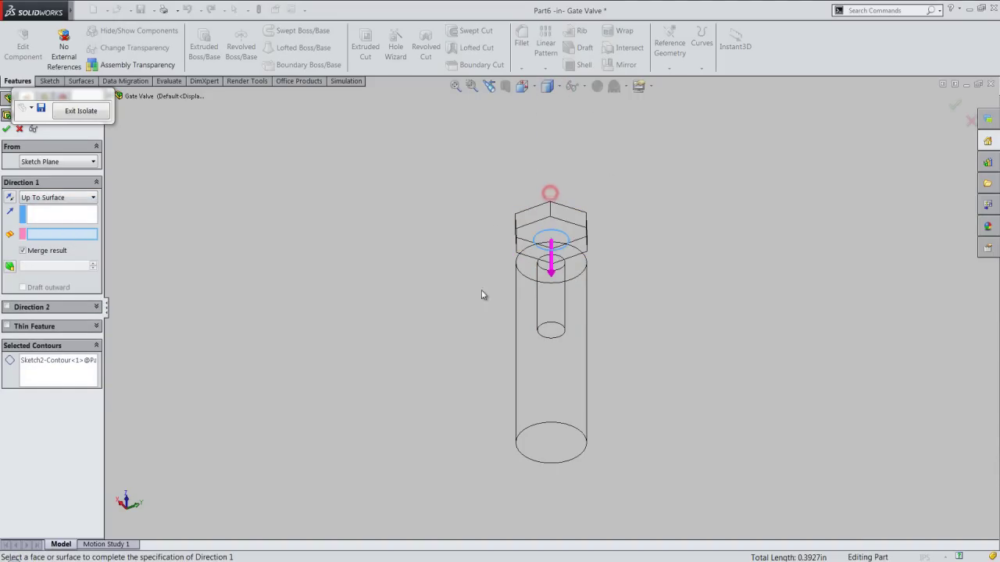
End the shaft at the stem bore's bottom face and restore Shaded display
right_click(566, 345)
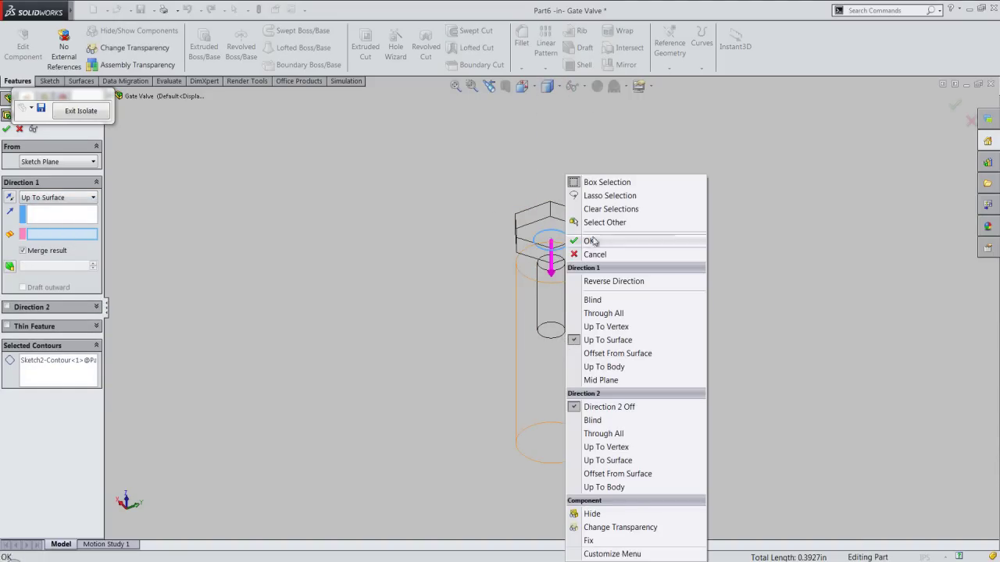
left_click(588, 241)
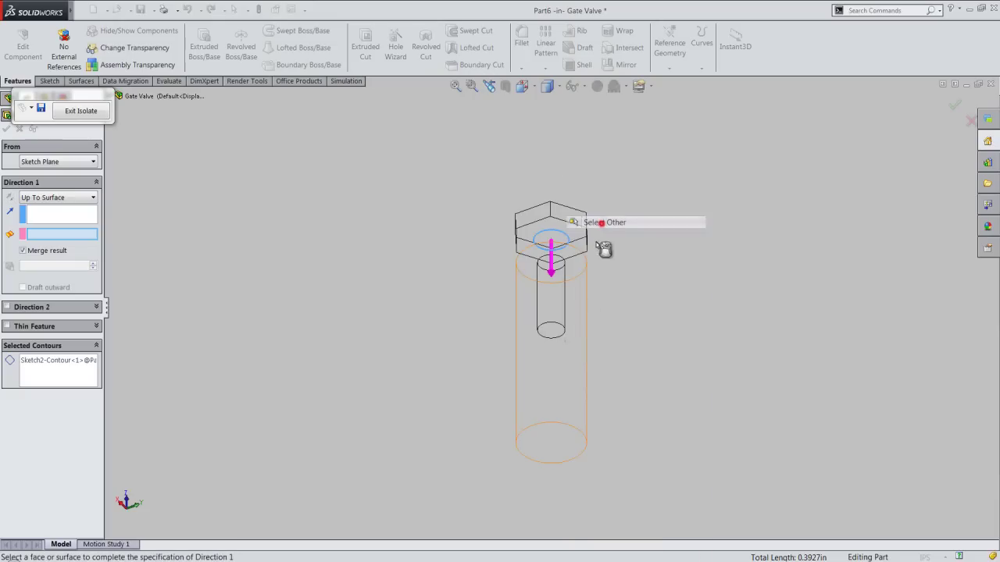
left_click(561, 335)
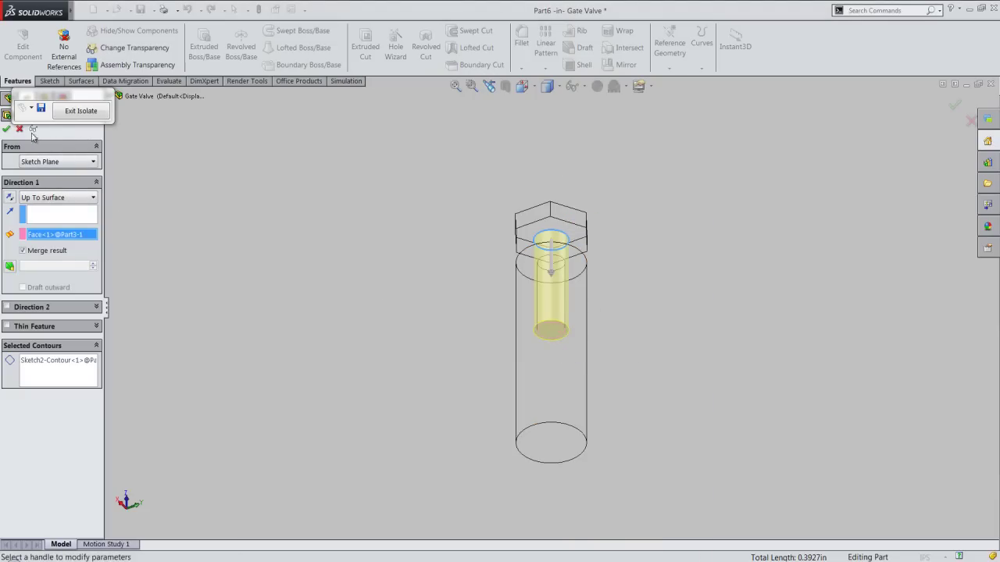
left_click(7, 131)
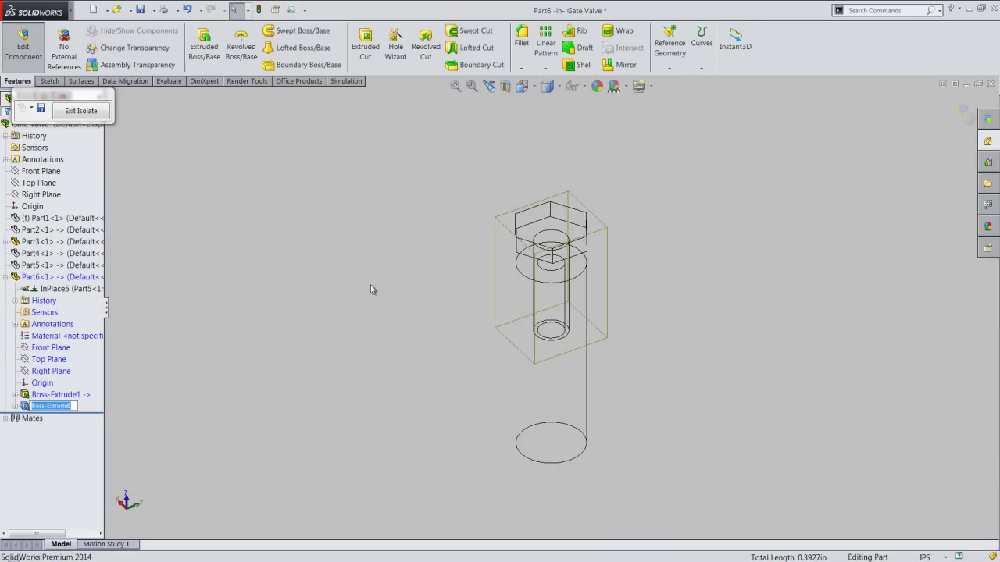
left_click(559, 89)
left_click(551, 121)
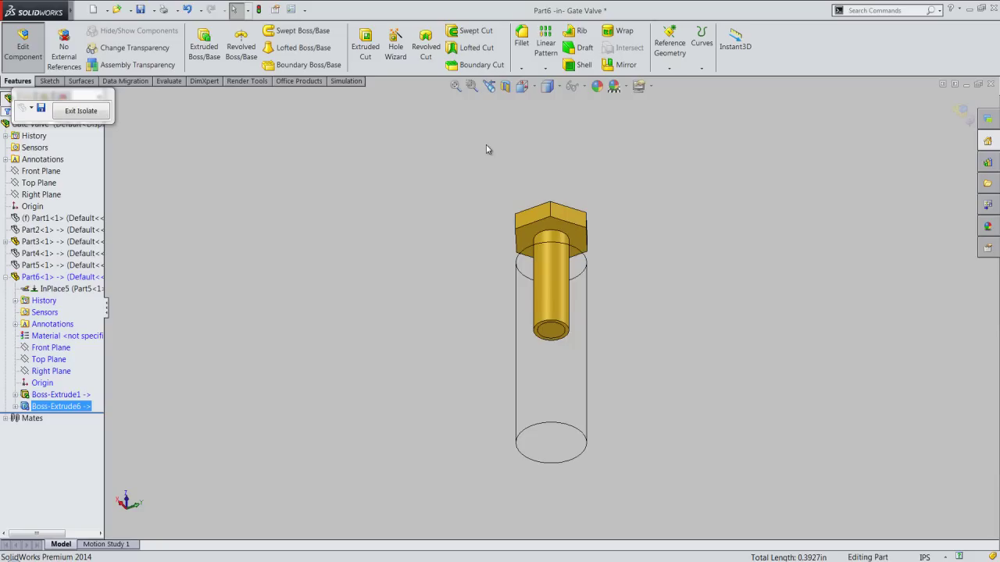
left_click(486, 145)
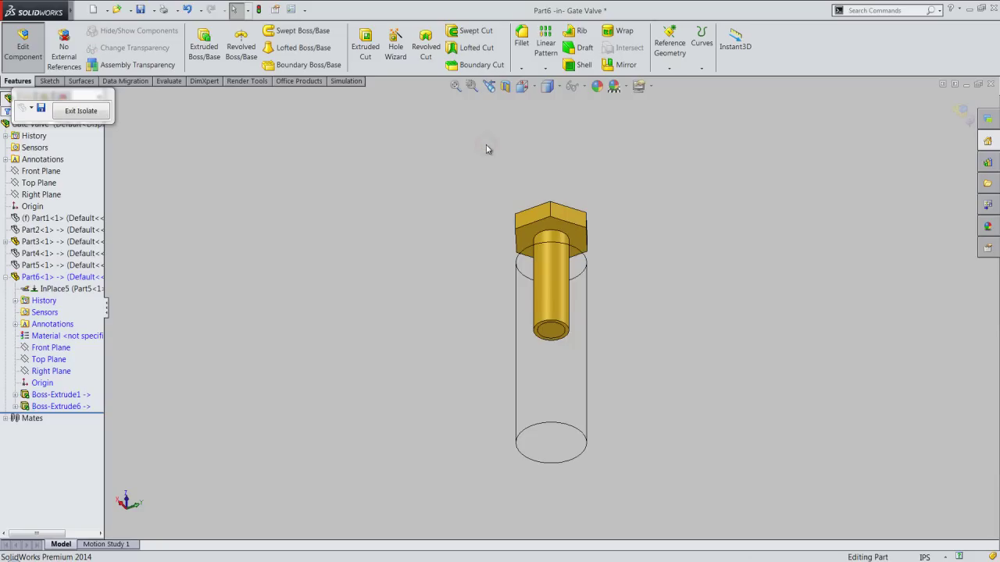
Save the bolt, return to the full assembly, and view it isometrically
key("ctrl+s")
left_click(458, 178)
left_click(961, 115)
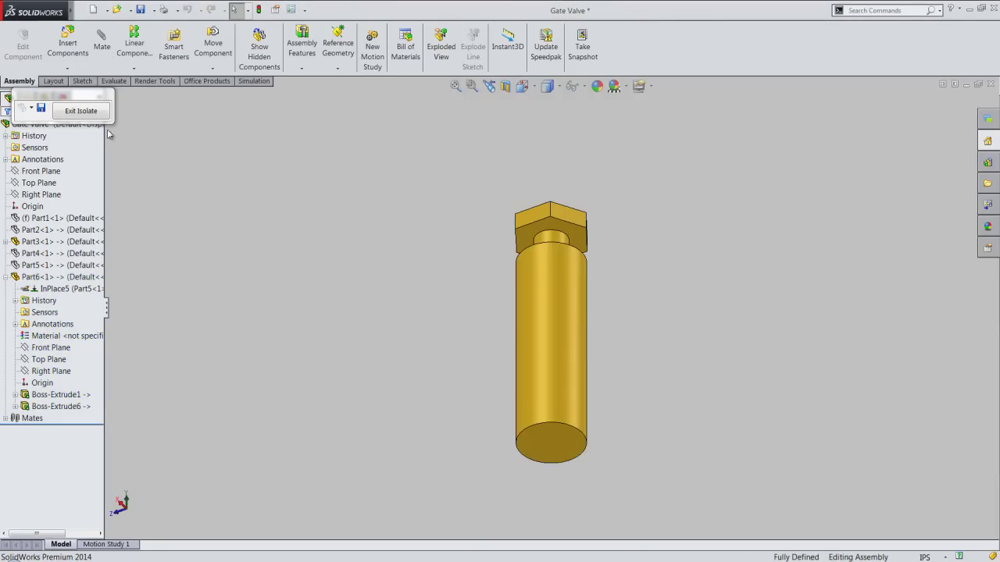
left_click(81, 110)
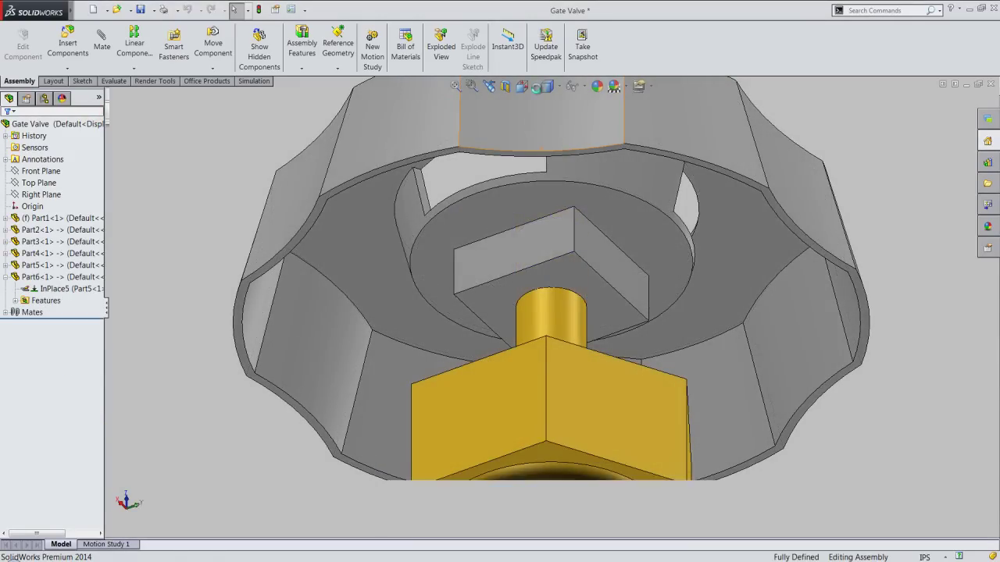
key("space")
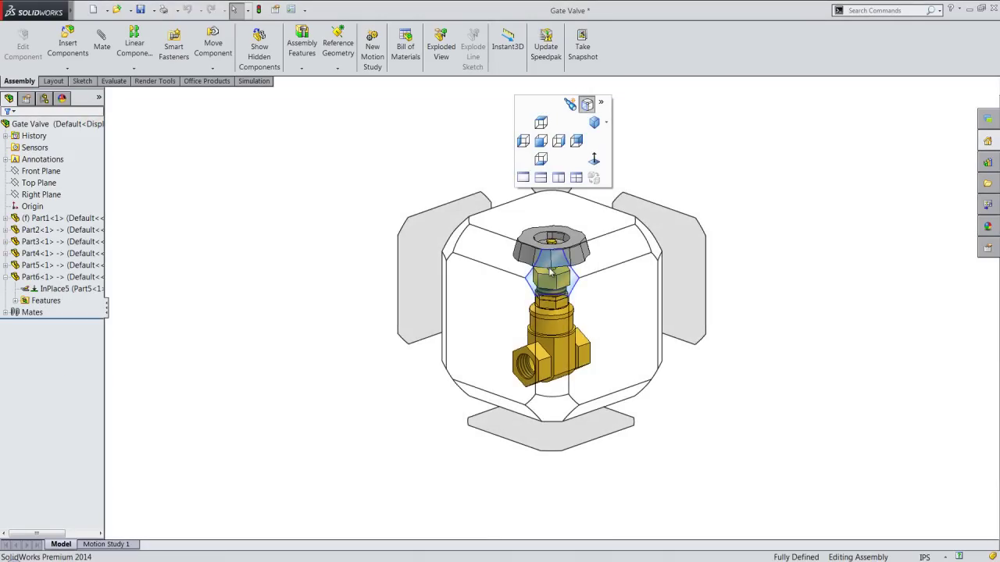
left_click(550, 271)
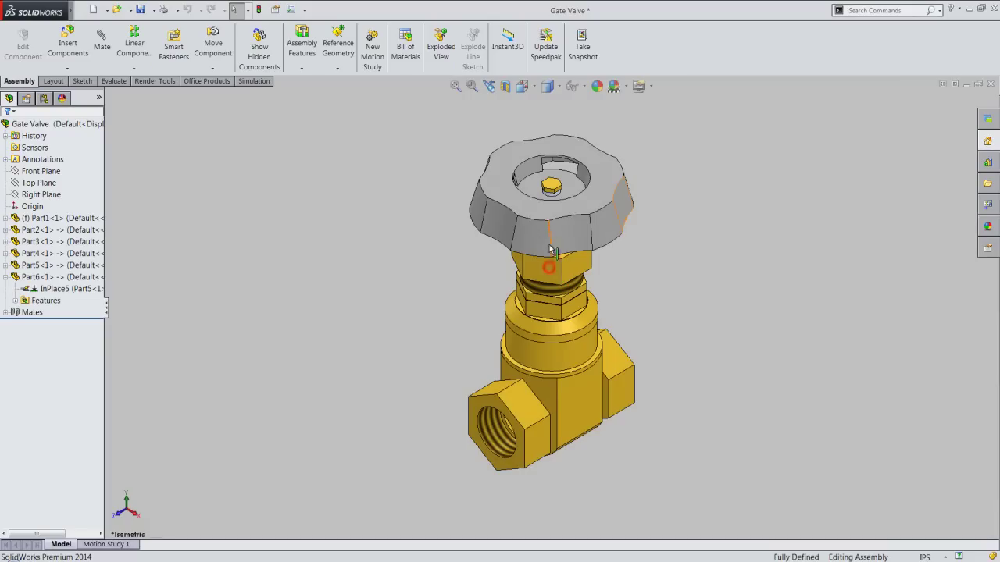
Isolate Part6 and edit the bolt part in context
right_click(50, 277)
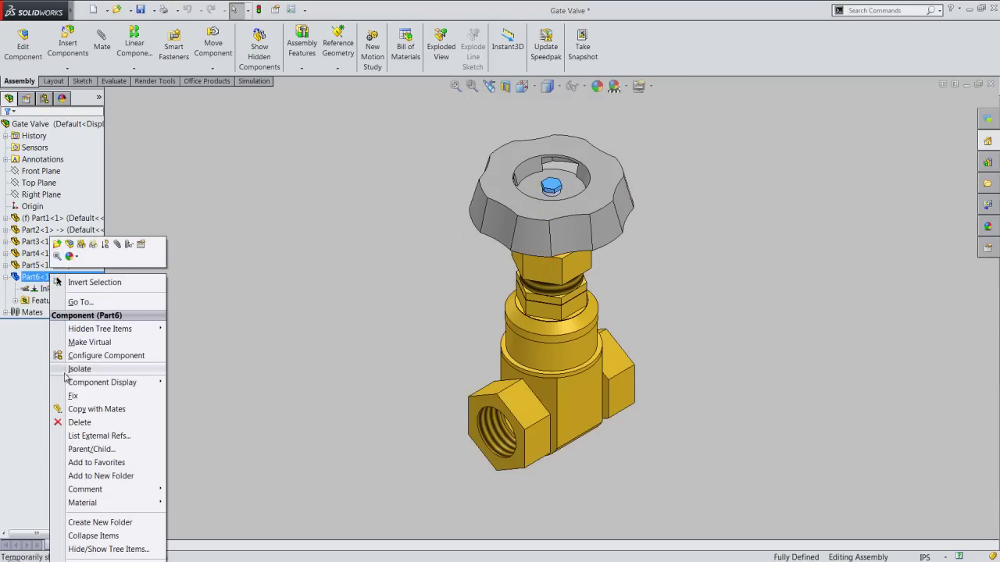
left_click(74, 369)
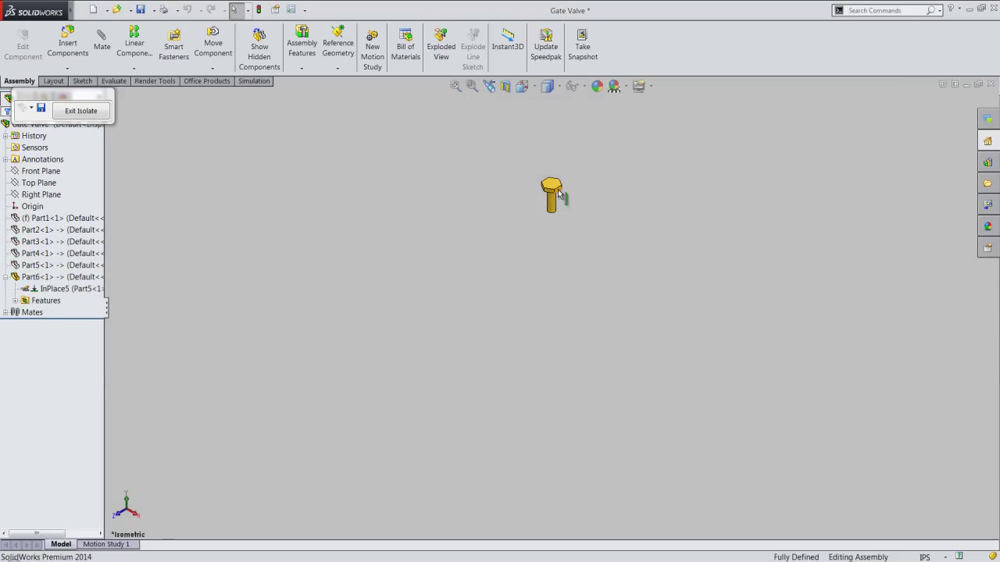
left_click(530, 252)
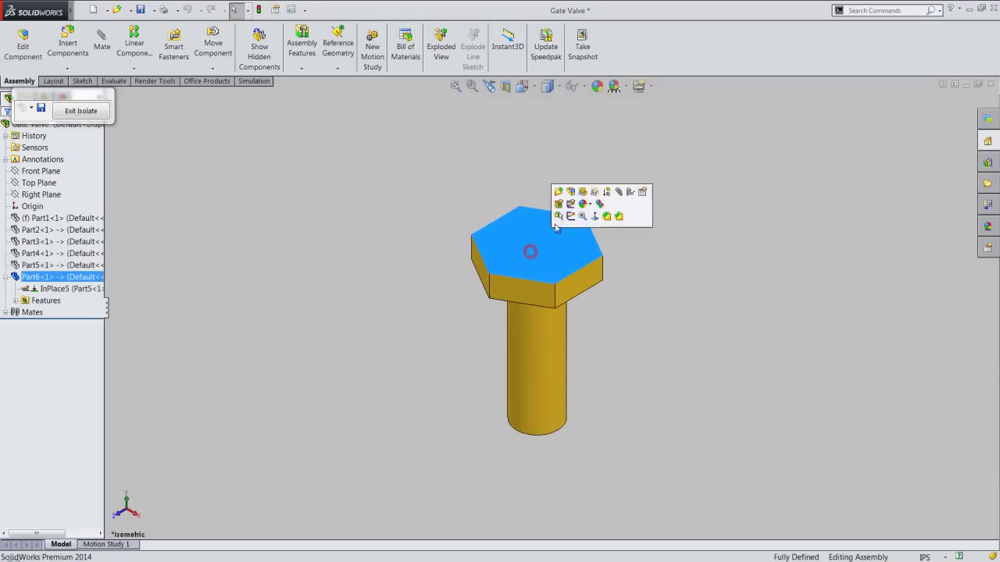
left_click(571, 191)
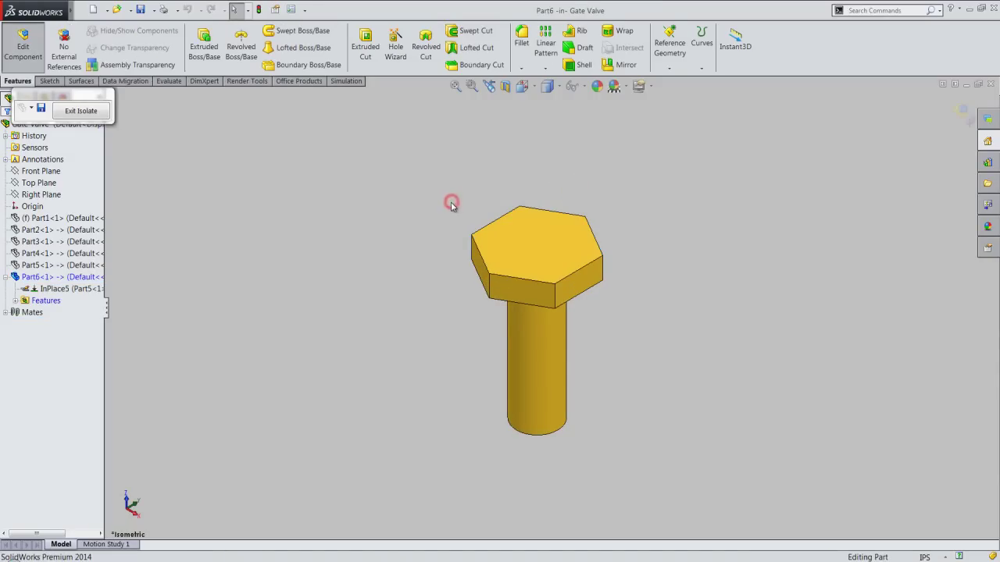
Add a through #5-40 ANSI Inch cosmetic thread from the shank's bottom edge
left_click(82, 10)
left_click(148, 10)
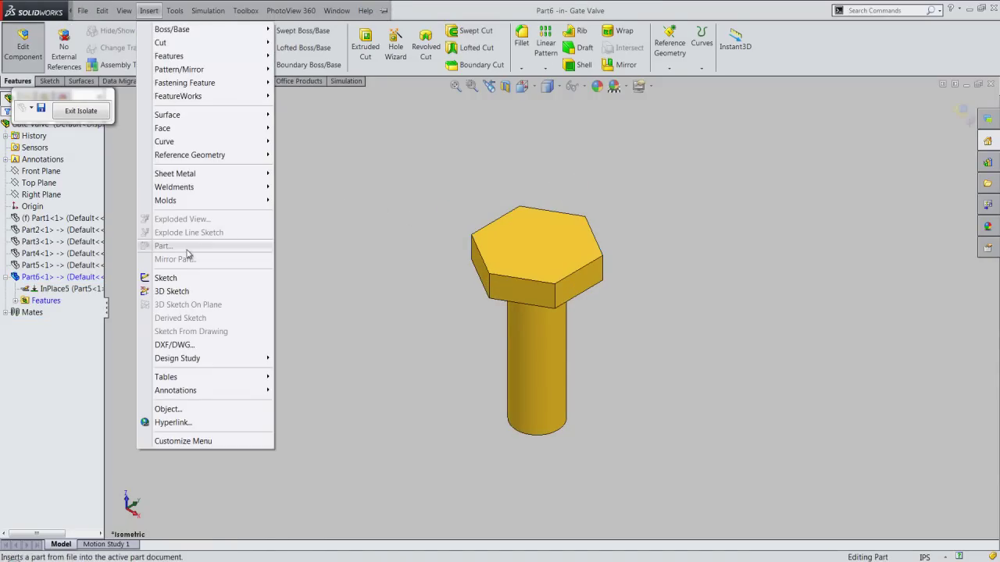
mouse_move(176, 389)
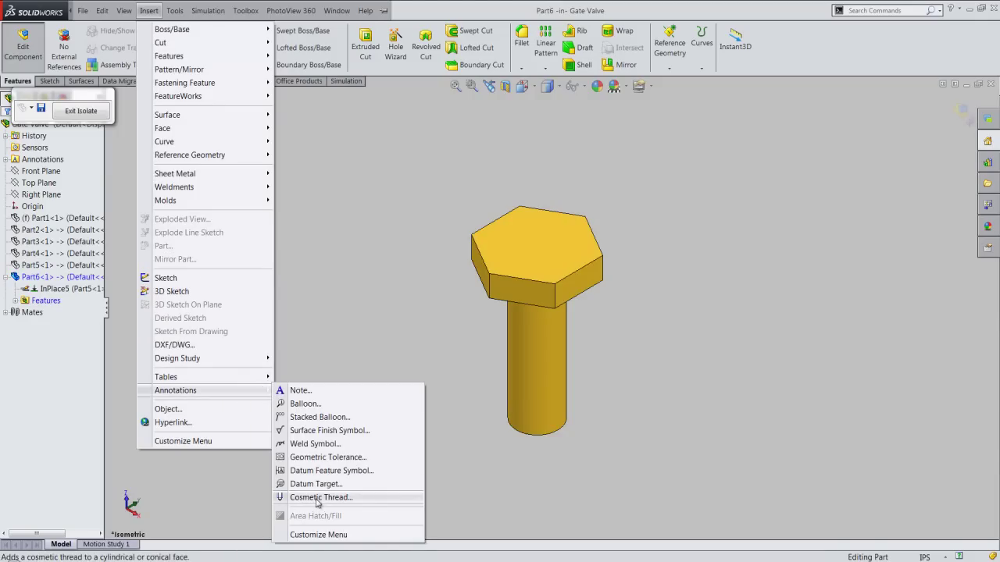
left_click(318, 499)
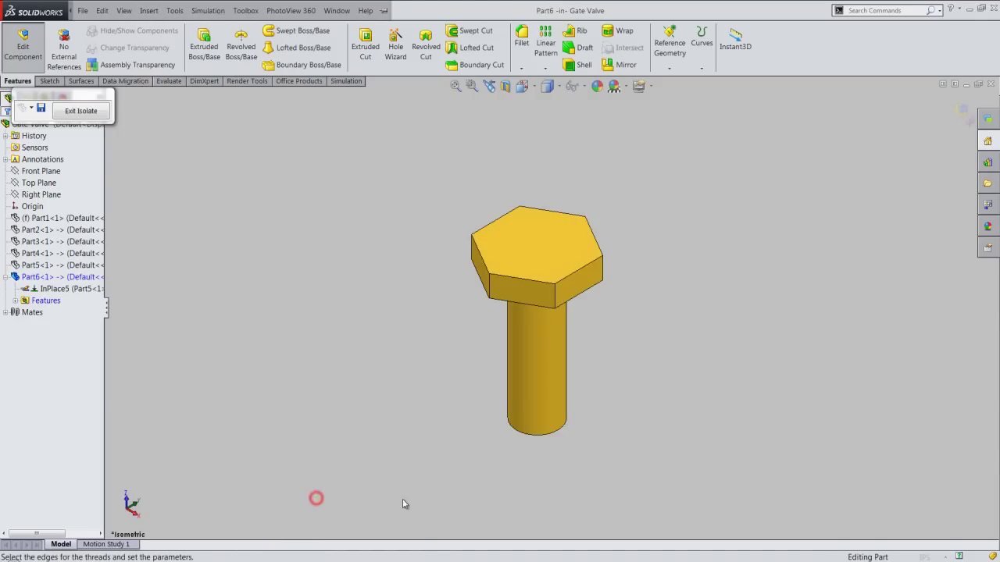
left_click(526, 435)
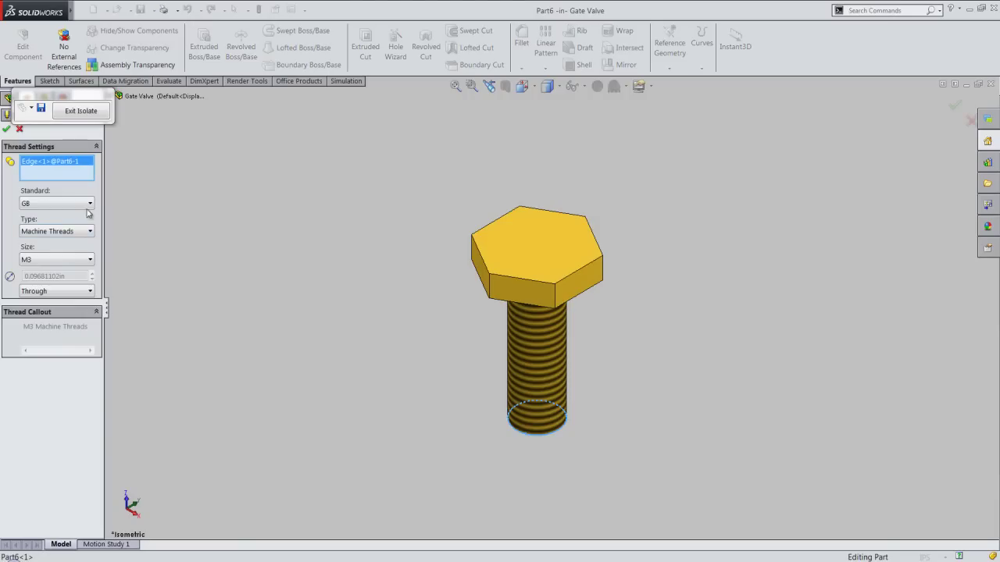
left_click(89, 203)
left_click(77, 225)
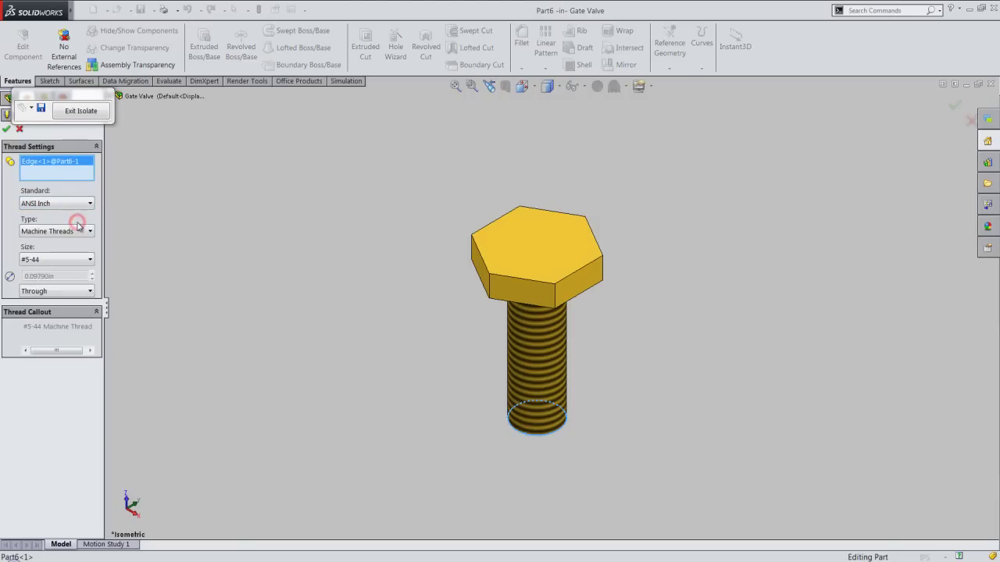
left_click(77, 261)
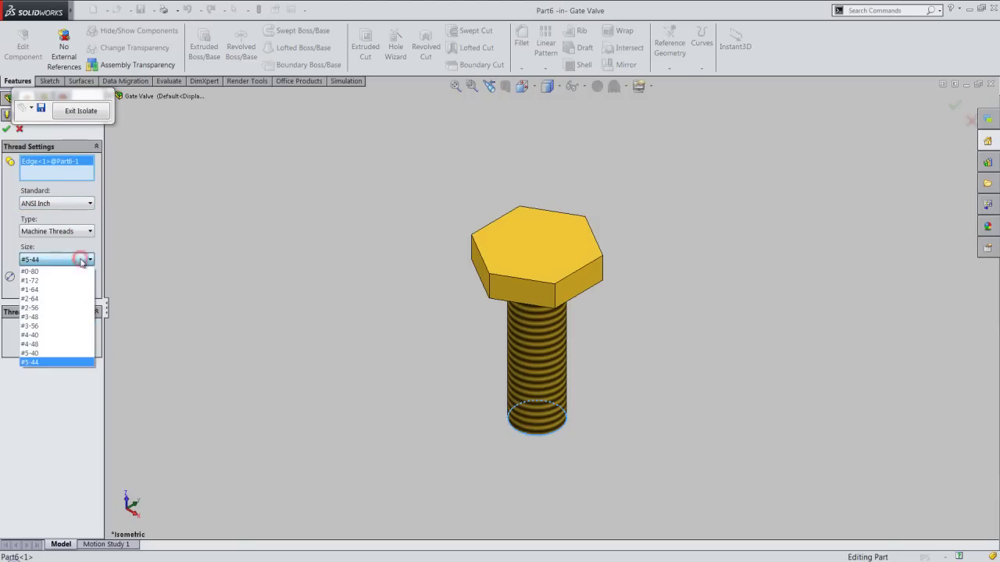
left_click(58, 353)
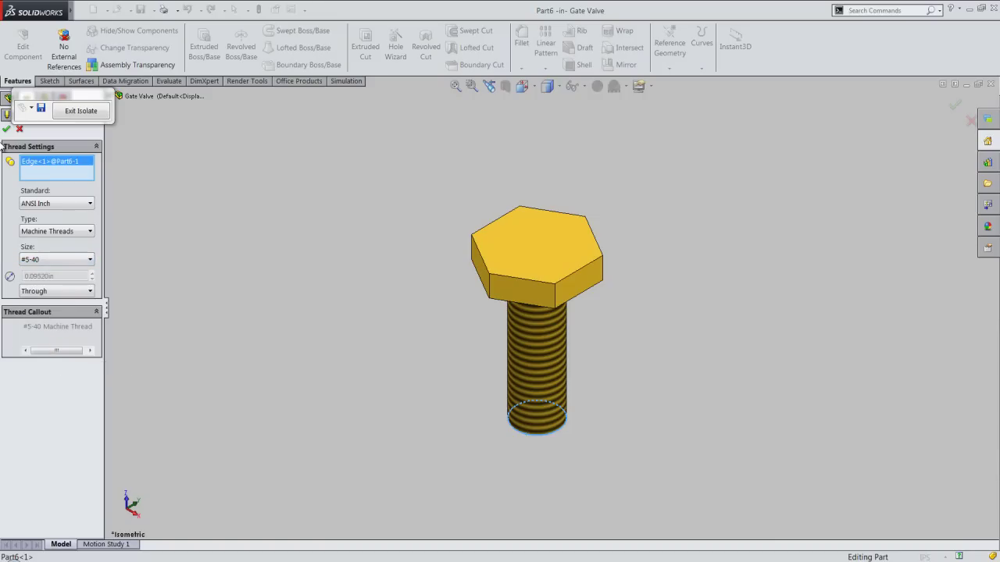
left_click(7, 130)
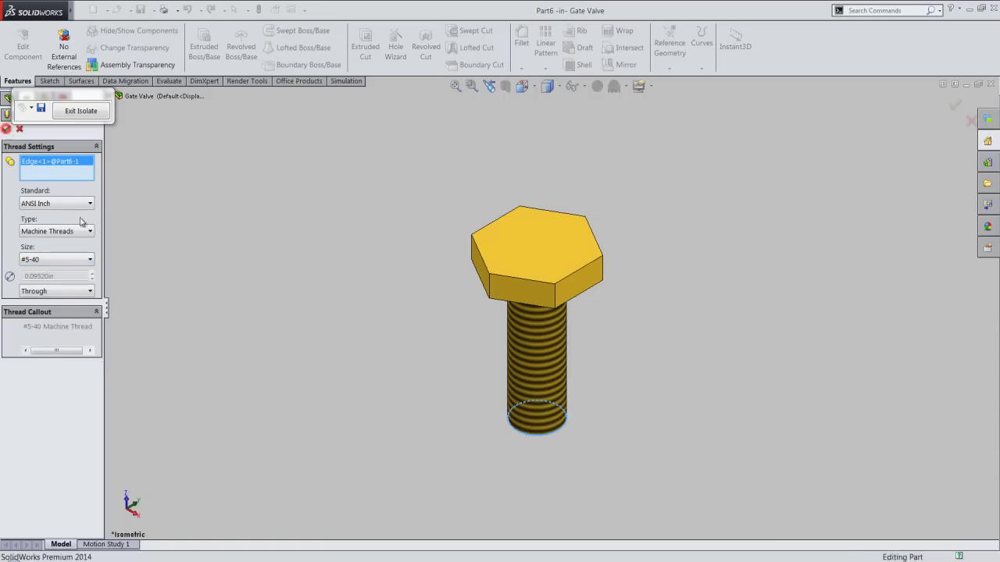
mouse_move(516, 428)
middle_mouse_down()
mouse_move(526, 352)
mouse_move(513, 227)
middle_mouse_up()
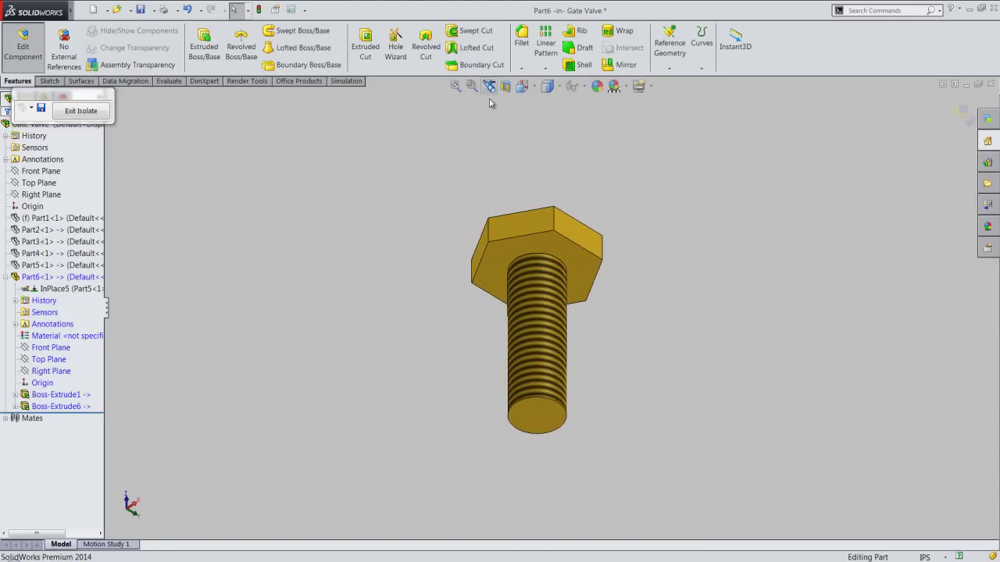
Exit bolt editing and isolation, showing the whole valve in Isometric view
left_click(389, 183)
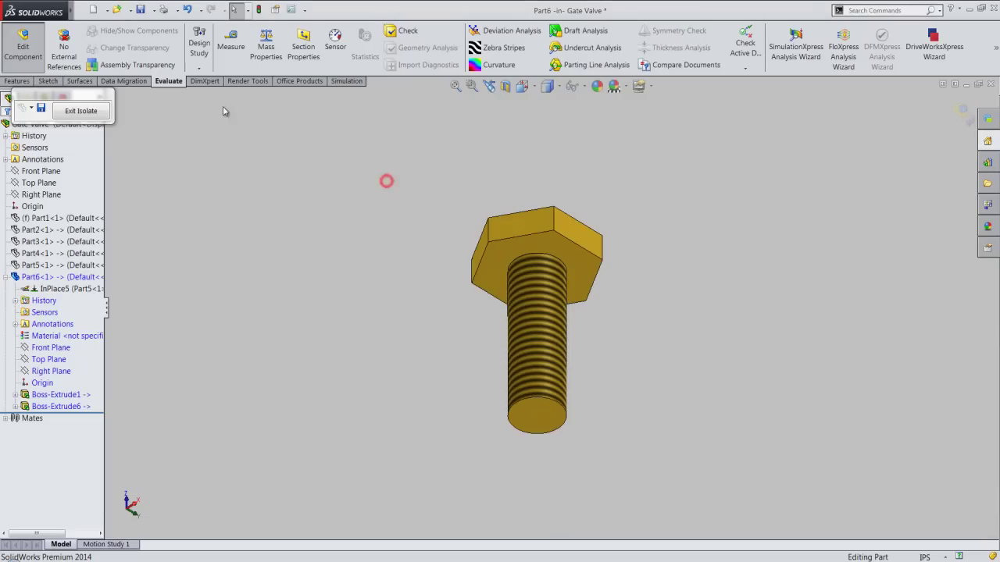
left_click(24, 48)
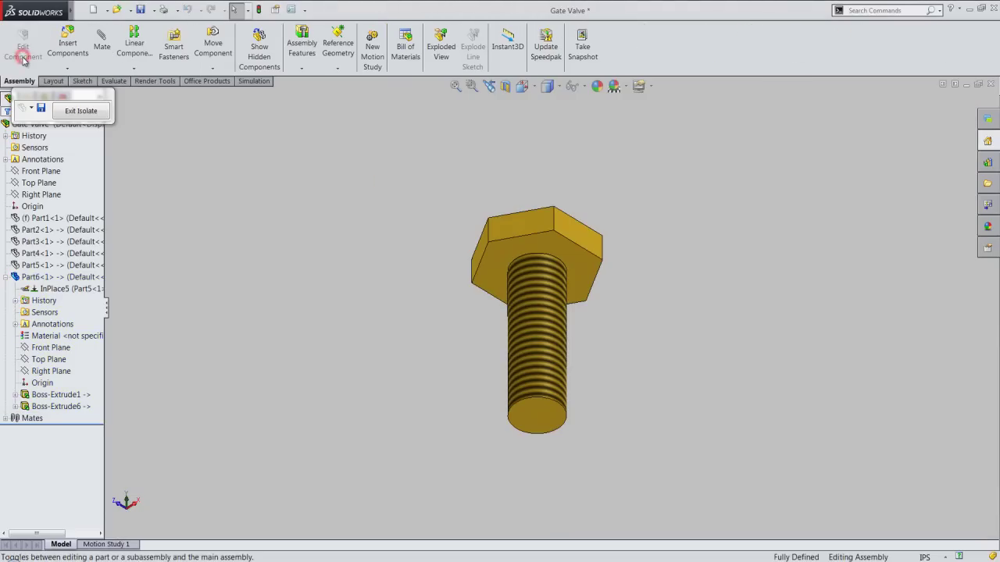
left_click(80, 110)
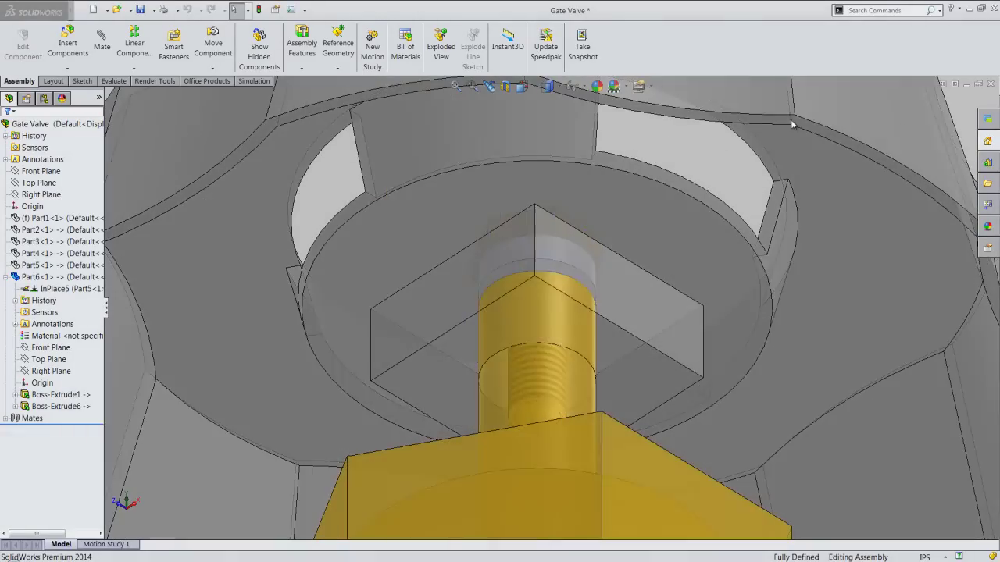
left_click(549, 86)
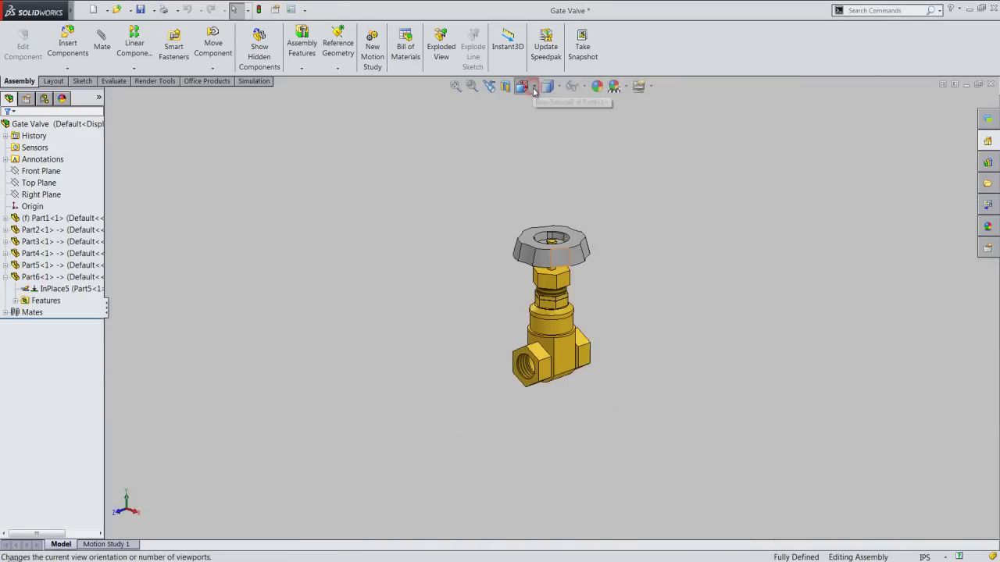
left_click(537, 200)
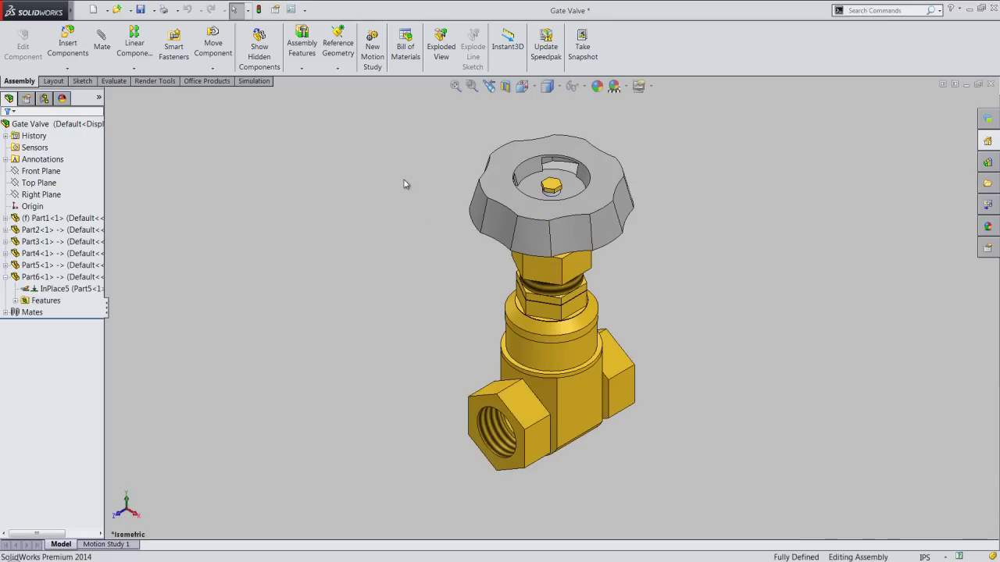
Collapse Part6, save the assembly, and hide the tree and toolbar labels
right_click(83, 166)
left_click(114, 174)
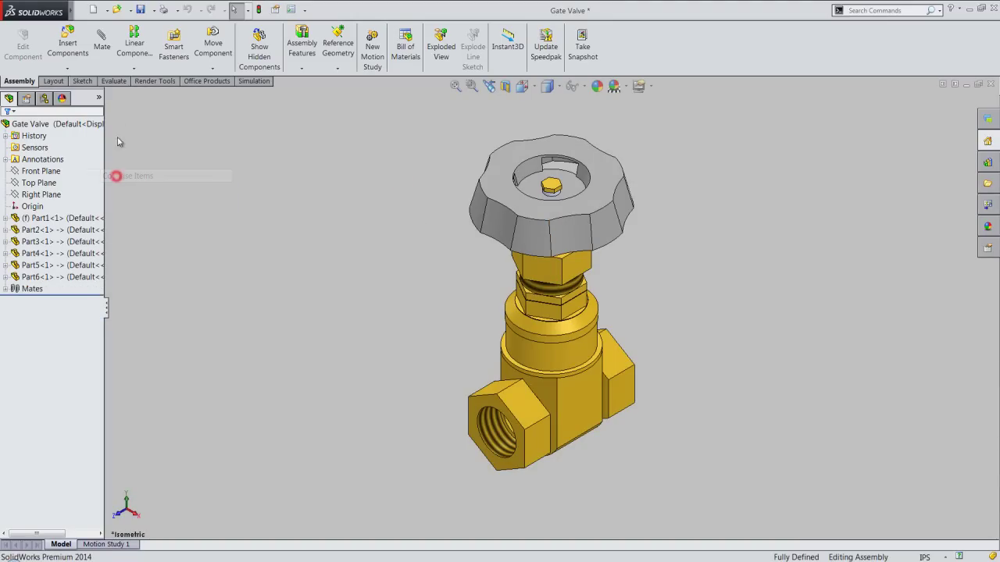
left_click(141, 11)
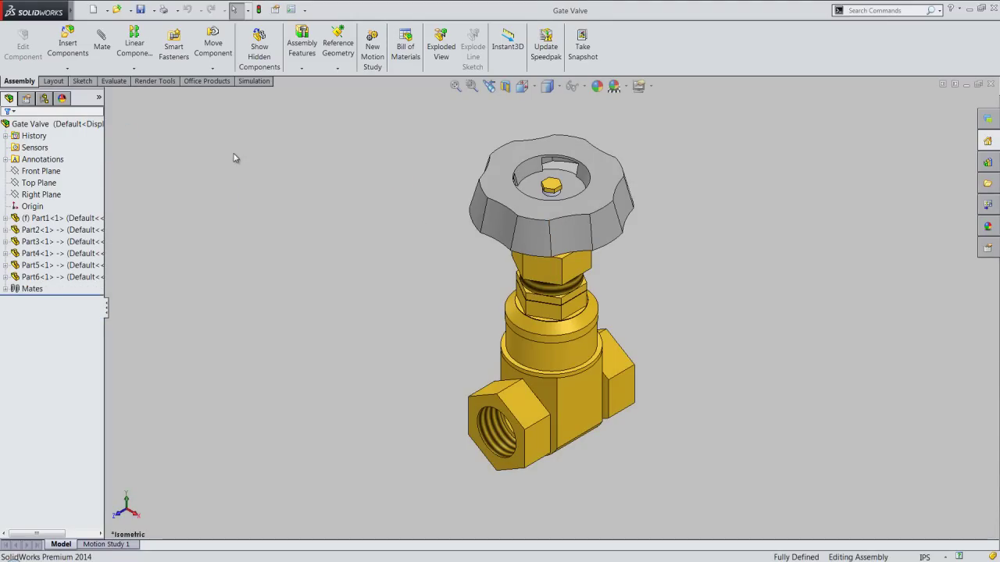
left_click(106, 309)
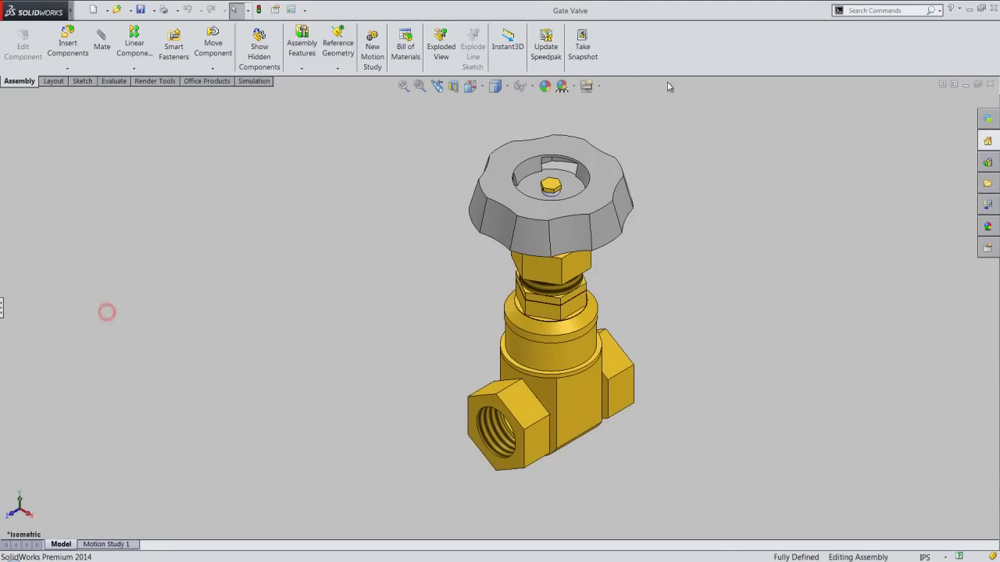
right_click(715, 41)
left_click(738, 31)
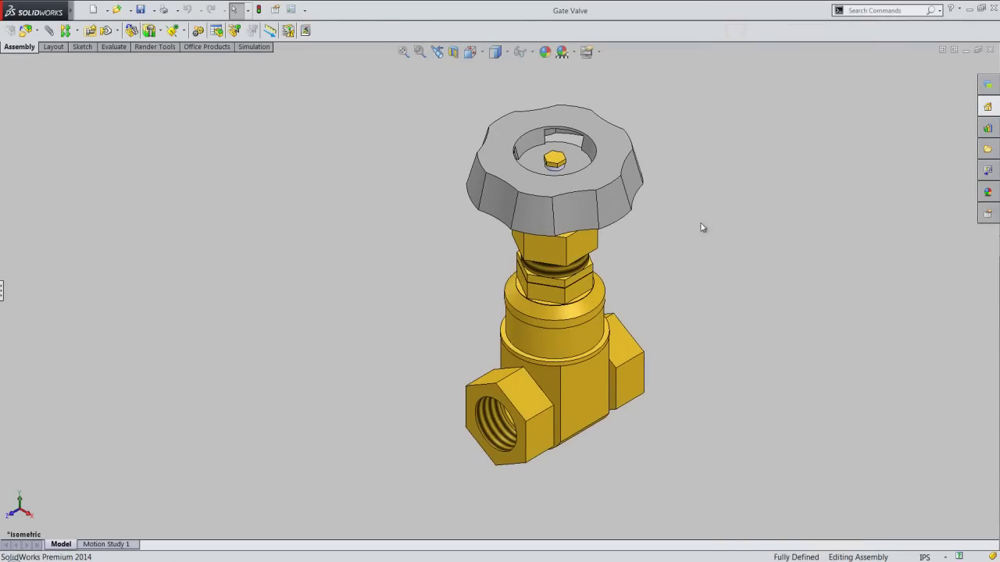
Zoom in on the gate valve and pan it down and left
right_click(693, 282)
left_click(743, 361)
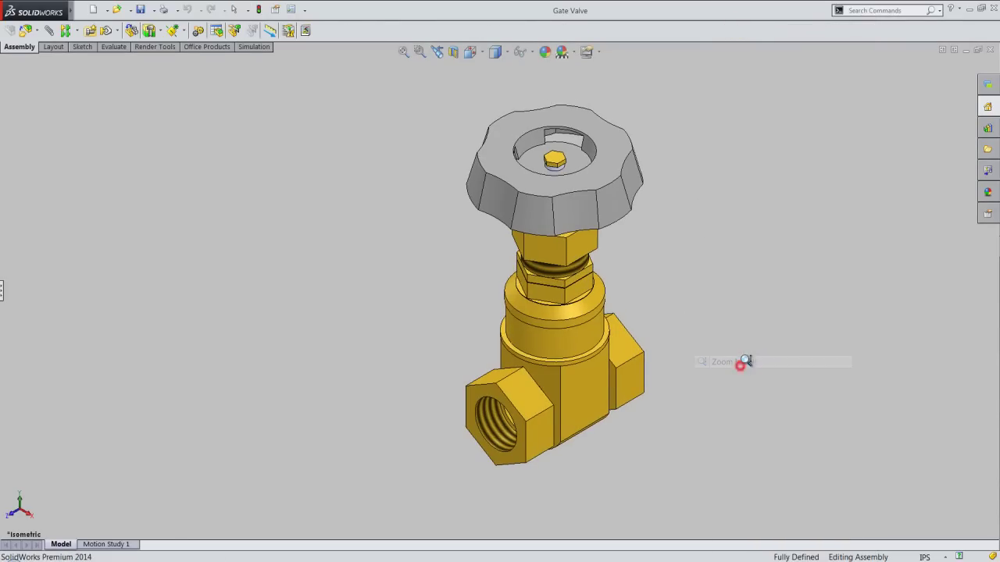
left_click_drag(742, 362, 744, 350)
right_click(719, 287)
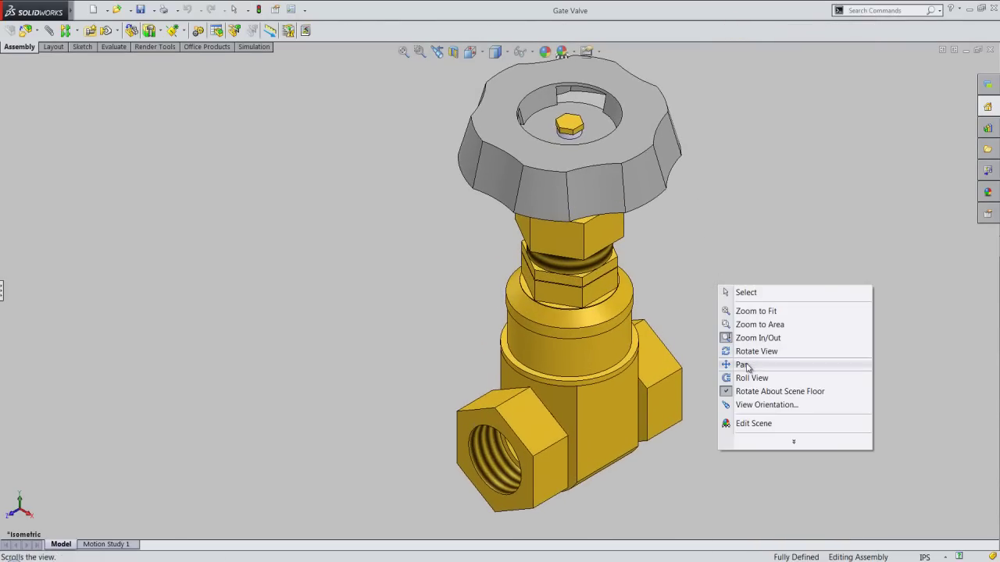
left_click(746, 363)
left_click_drag(641, 368, 585, 383)
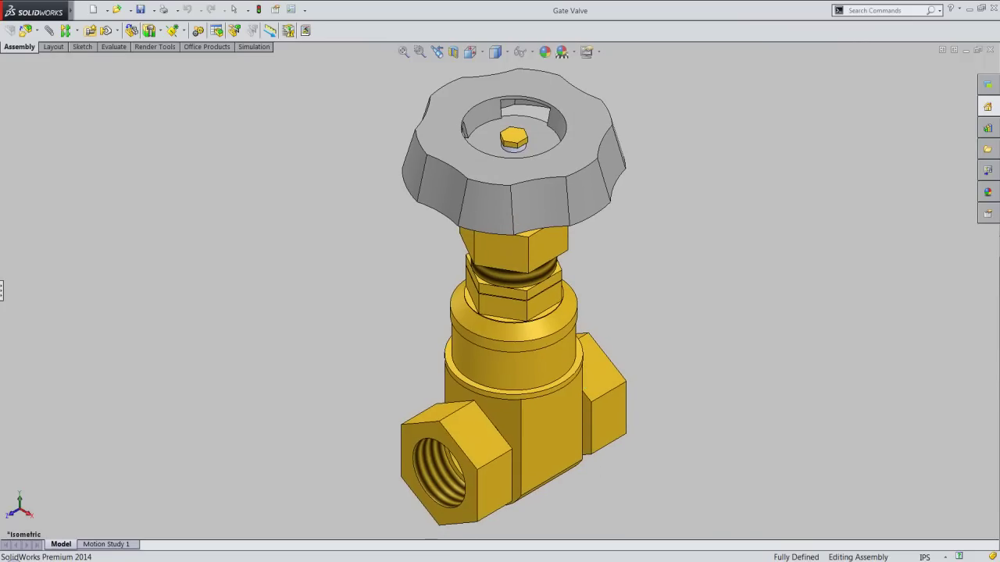
right_click(344, 227)
left_click(376, 234)
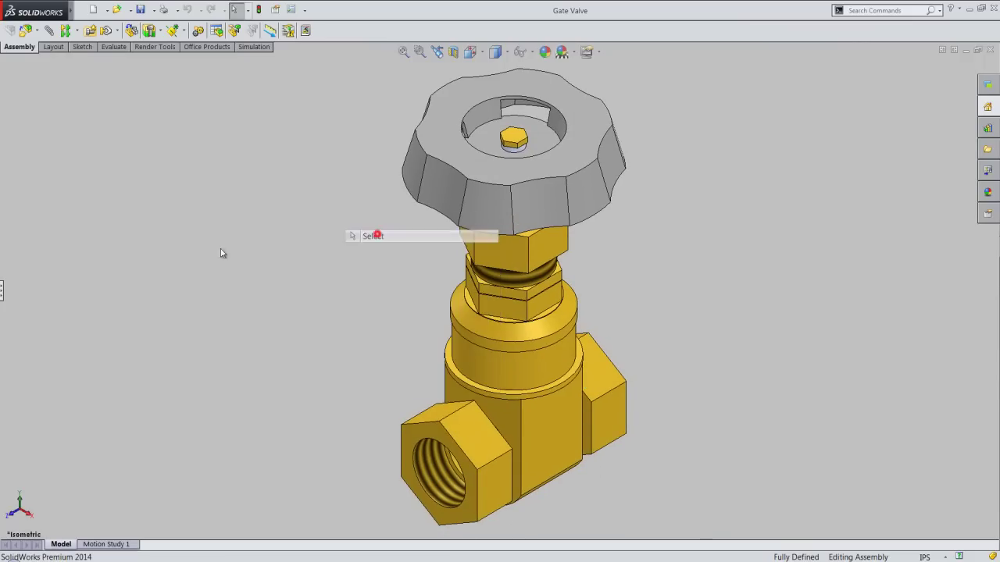
Restore the model tree panel and large labelled toolbar buttons
left_click(2, 294)
right_click(748, 31)
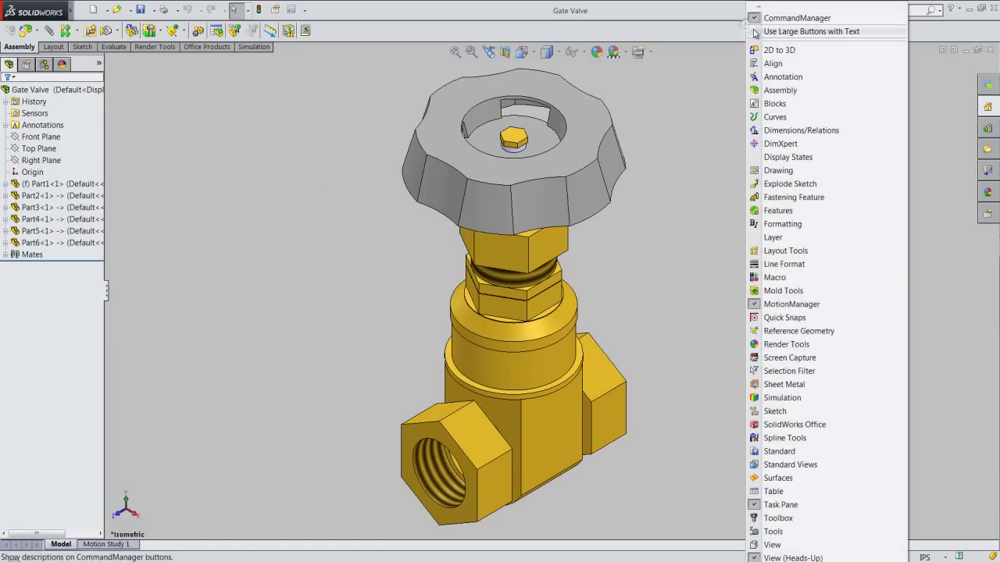
left_click(805, 32)
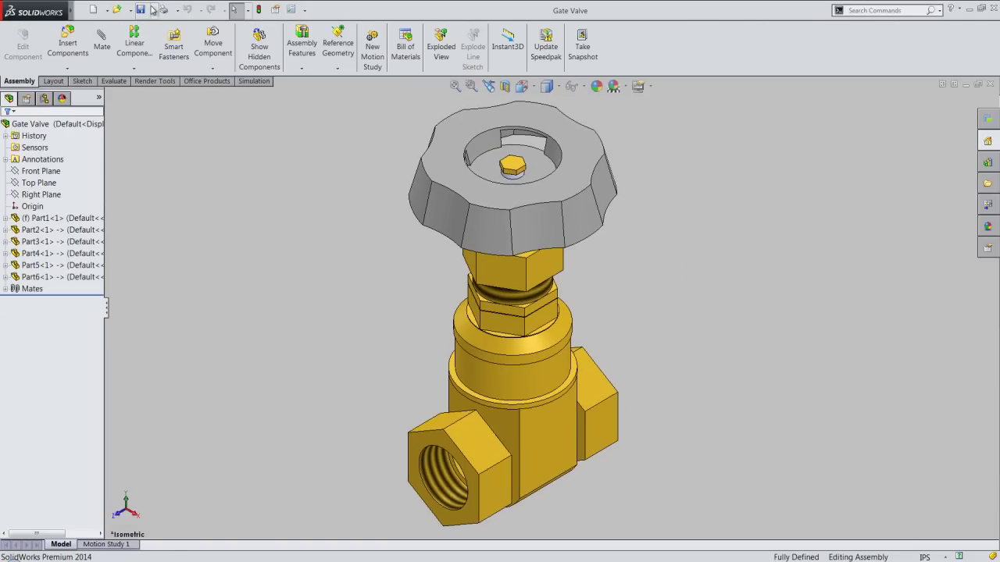